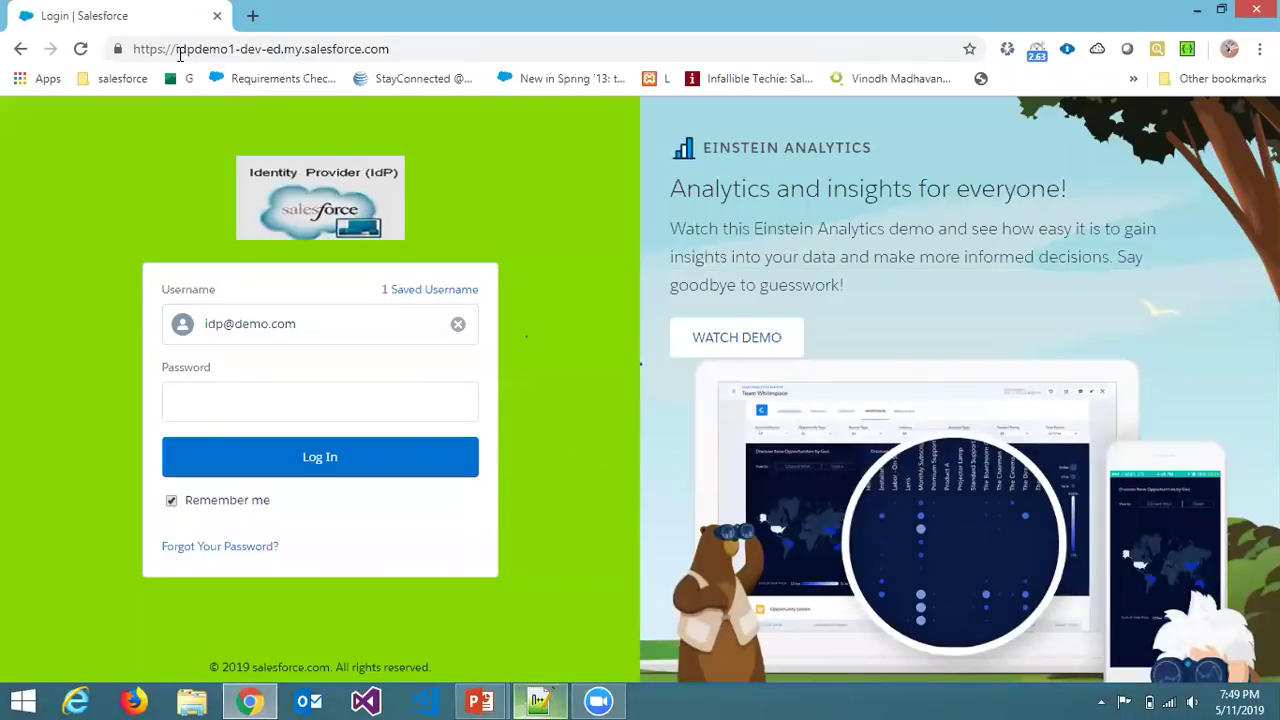
# Step: Check the IdP org's My Domain login URL, then log in with the account password
pyautogui.click(457, 43)
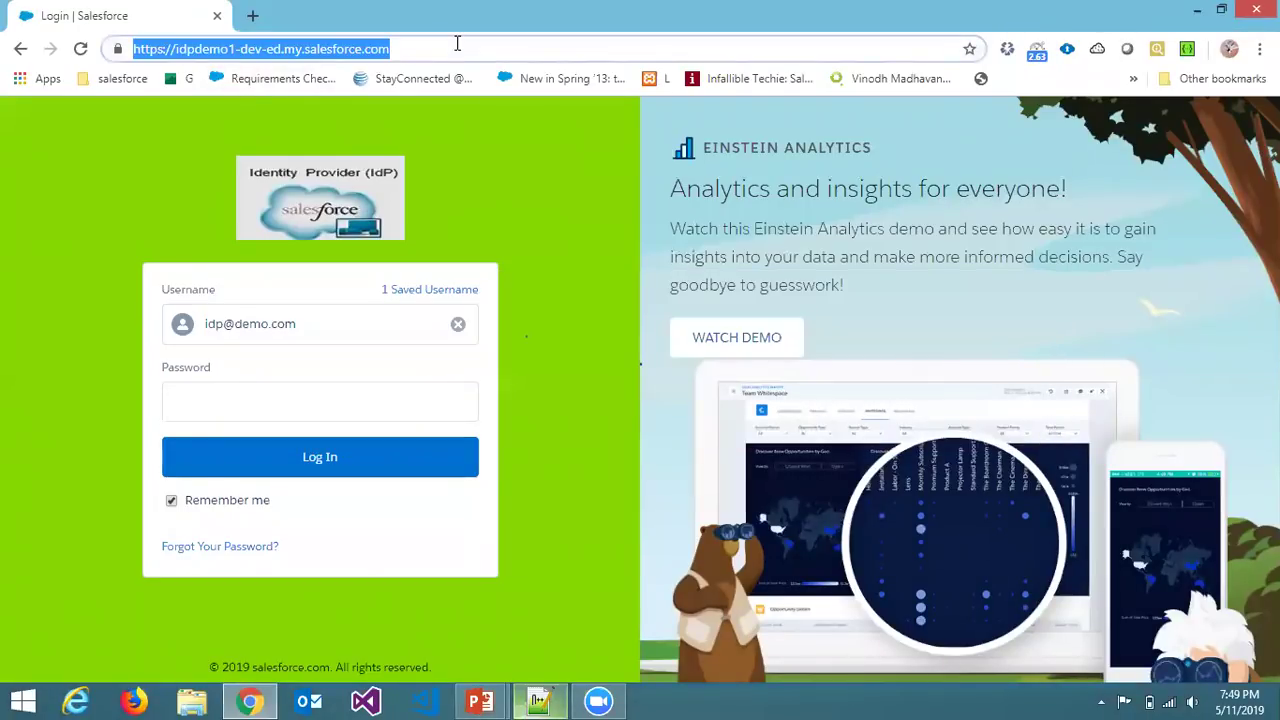
pyautogui.click(457, 43)
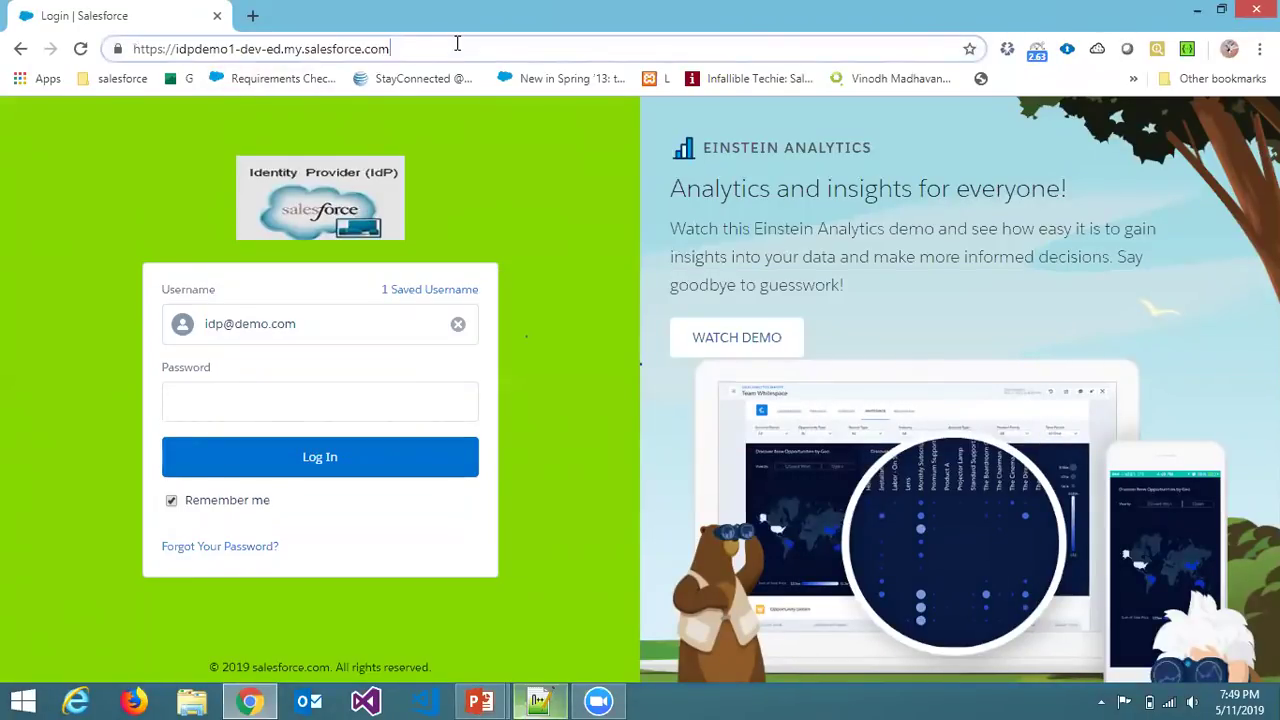
pyautogui.click(279, 410)
pyautogui.write('a')
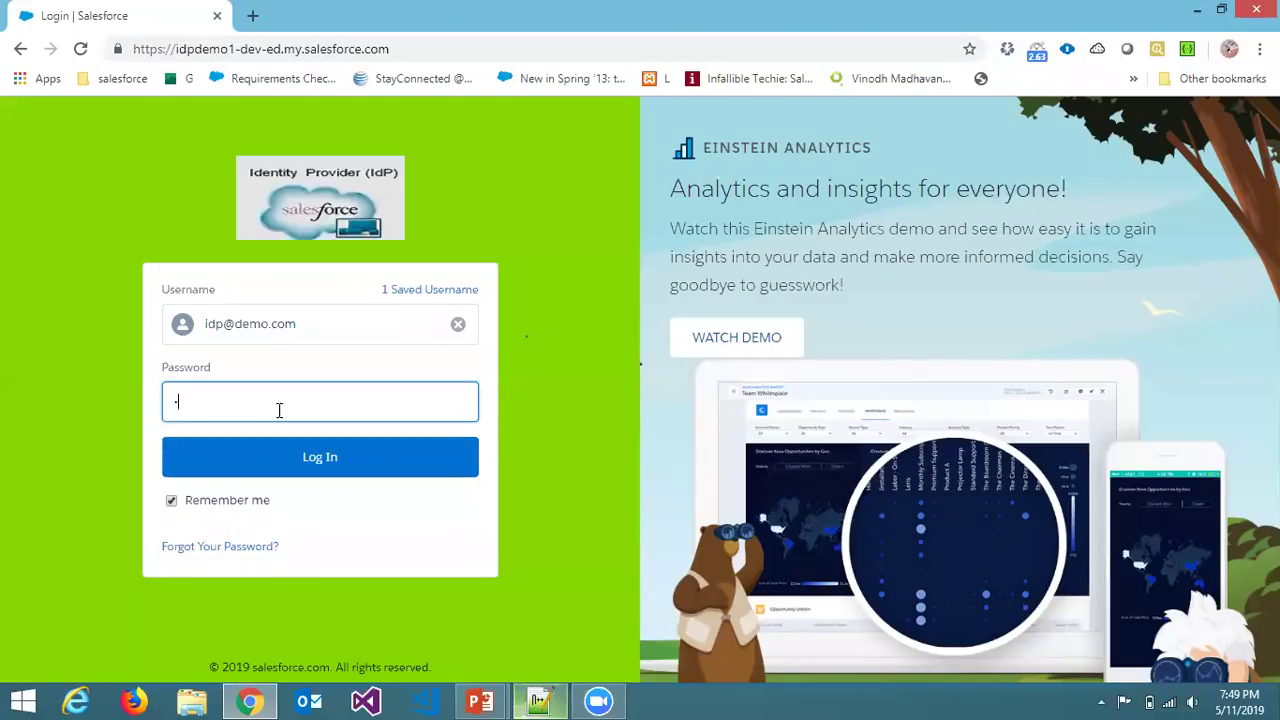
pyautogui.press('BackSpace')
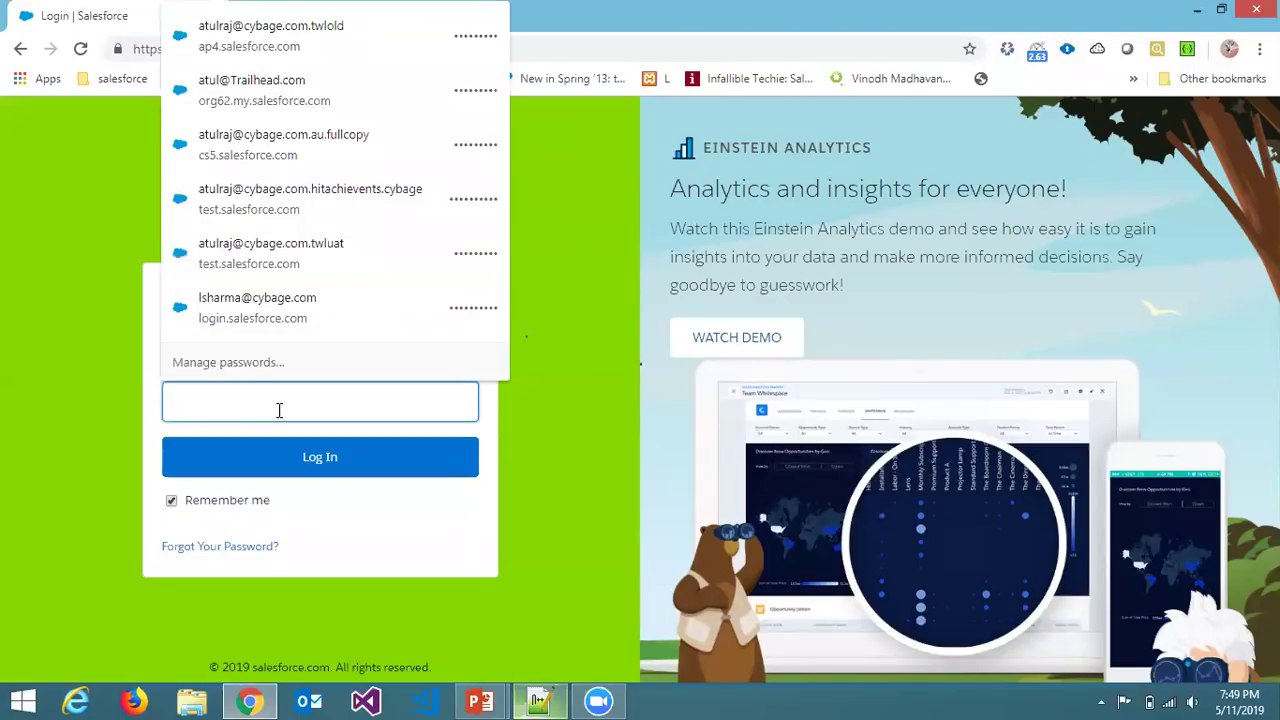
pyautogui.write('****')
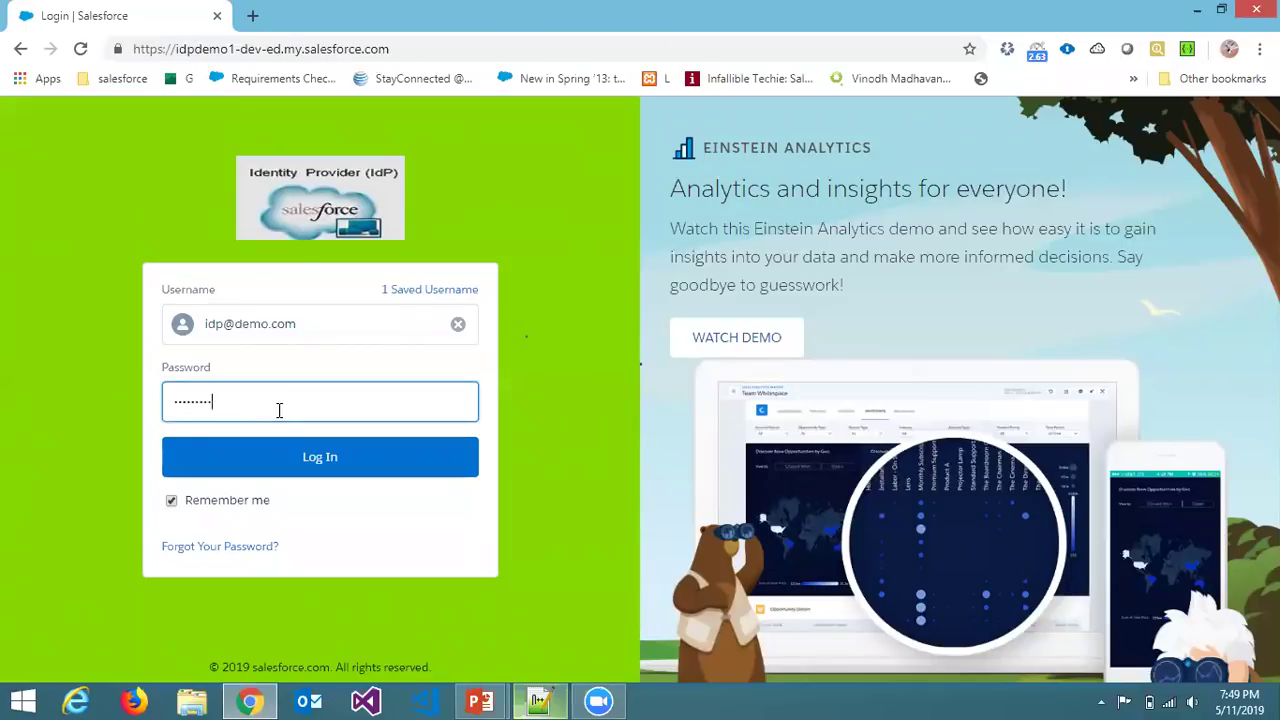
pyautogui.click(313, 462)
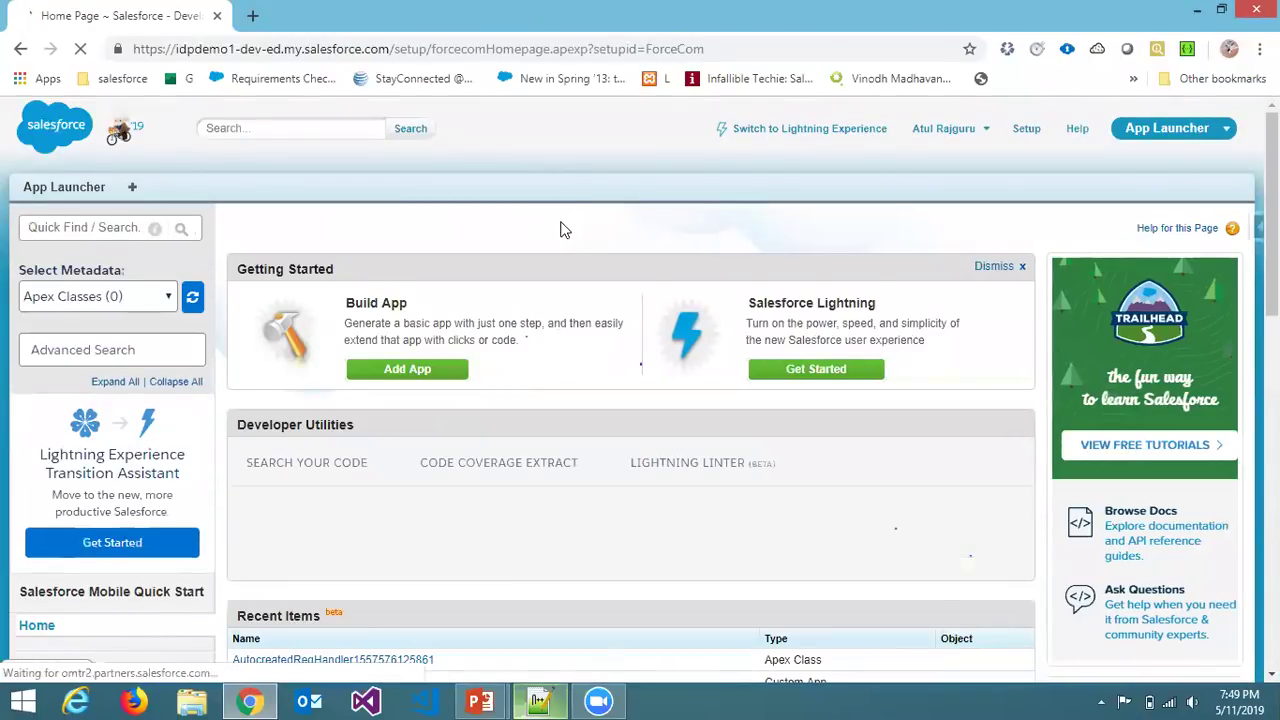
# Step: Launch the SSO App tile from the App Launcher to reach the SP org's Setup Home
pyautogui.click(66, 190)
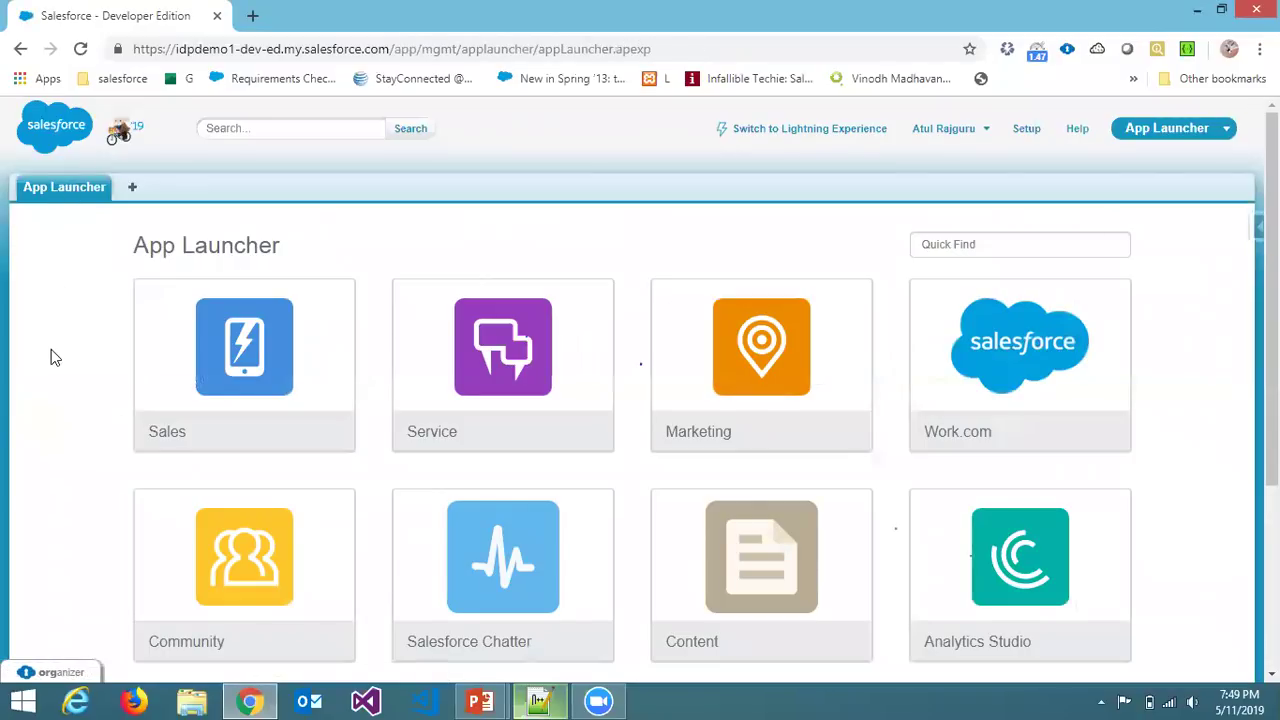
pyautogui.scroll(-3, 52, 352)
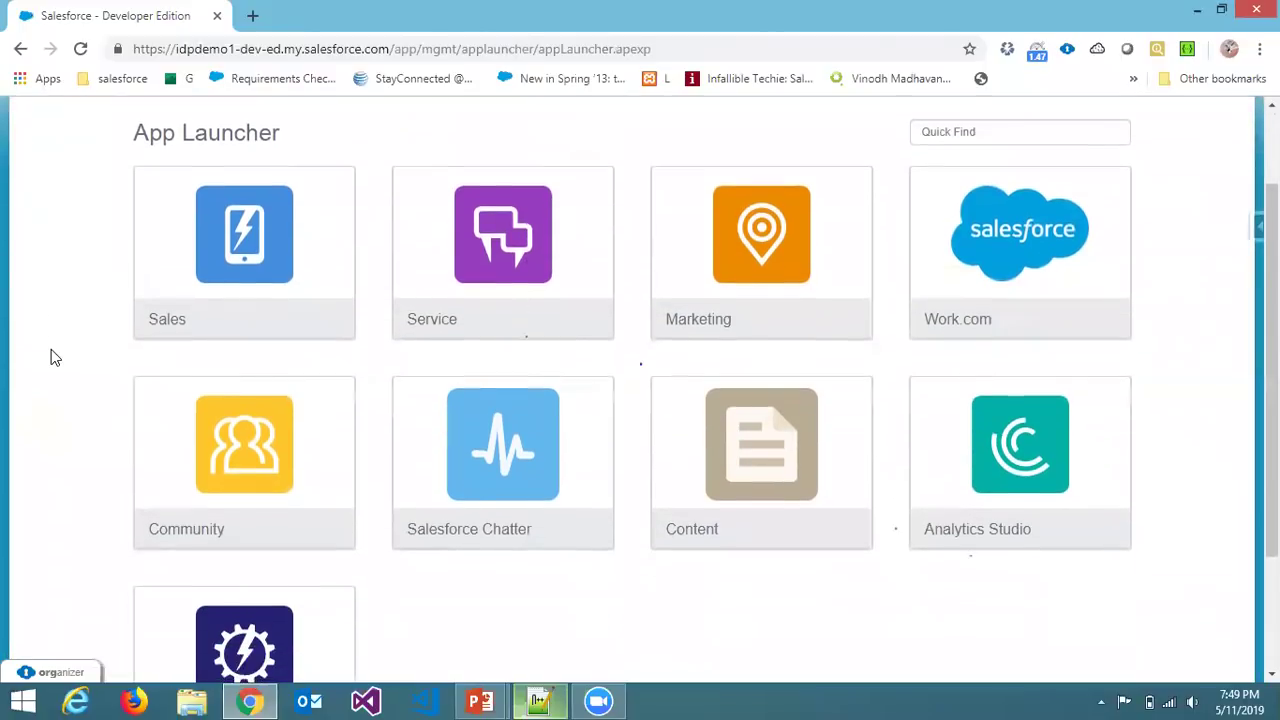
pyautogui.scroll(-2, 55, 358)
pyautogui.scroll(3, 55, 358)
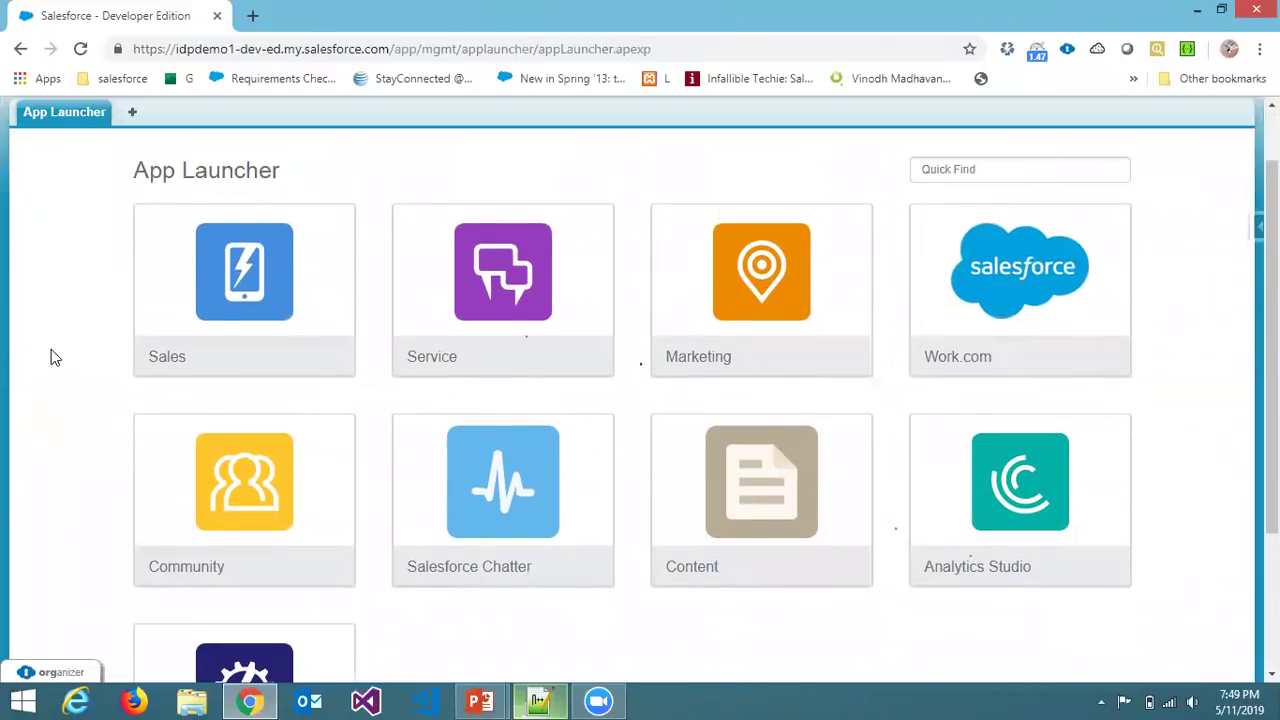
pyautogui.scroll(2, 55, 358)
pyautogui.scroll(-5, 55, 358)
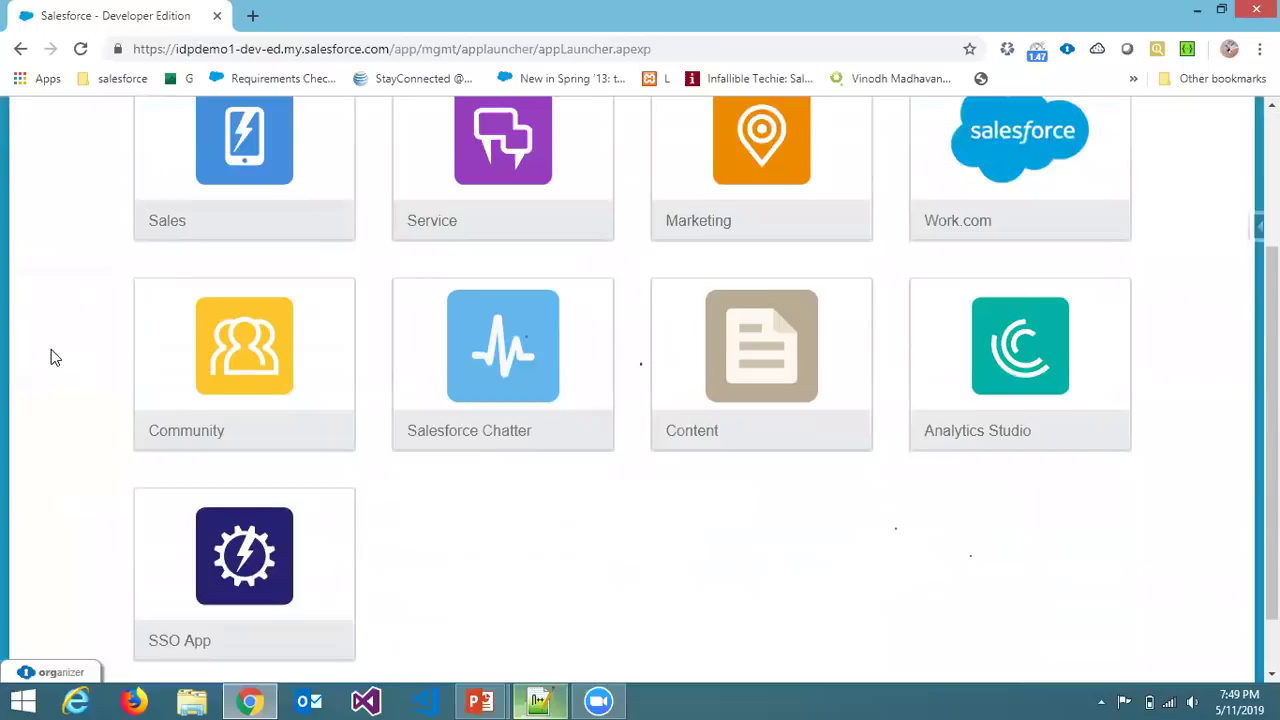
pyautogui.scroll(-1, 55, 358)
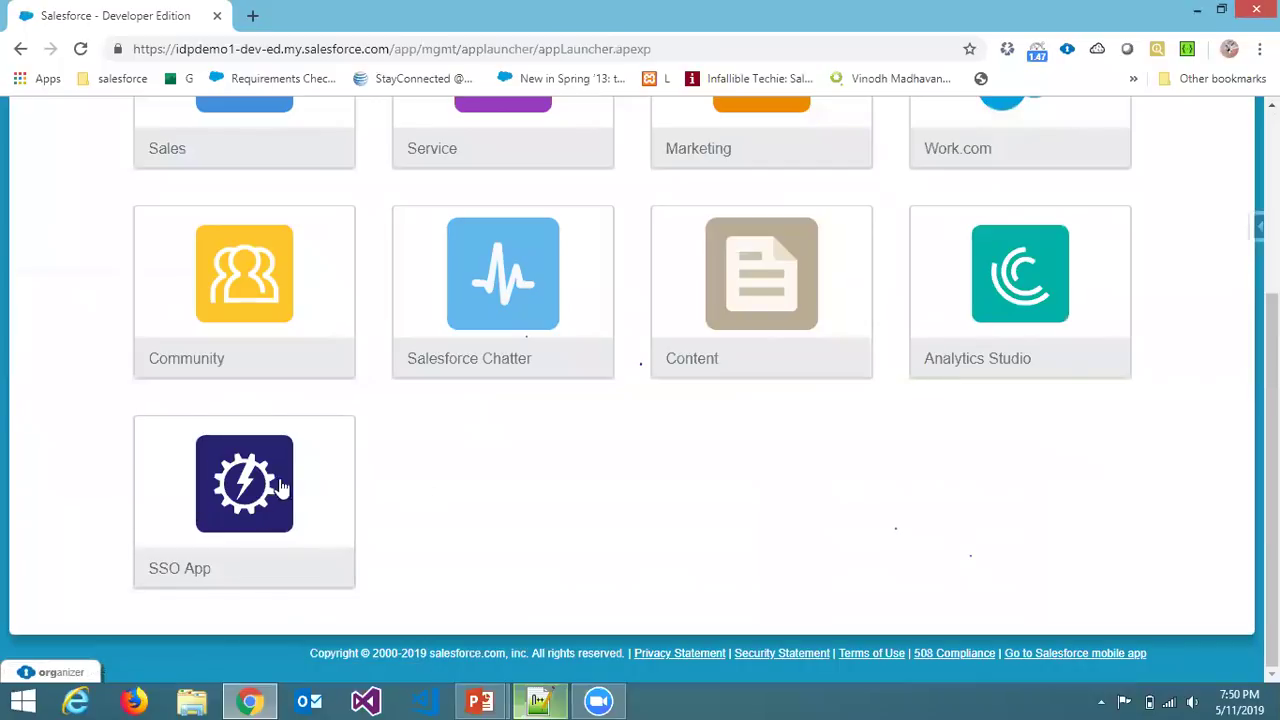
pyautogui.scroll(1, 557, 454)
pyautogui.scroll(-1, 557, 454)
pyautogui.click(240, 494)
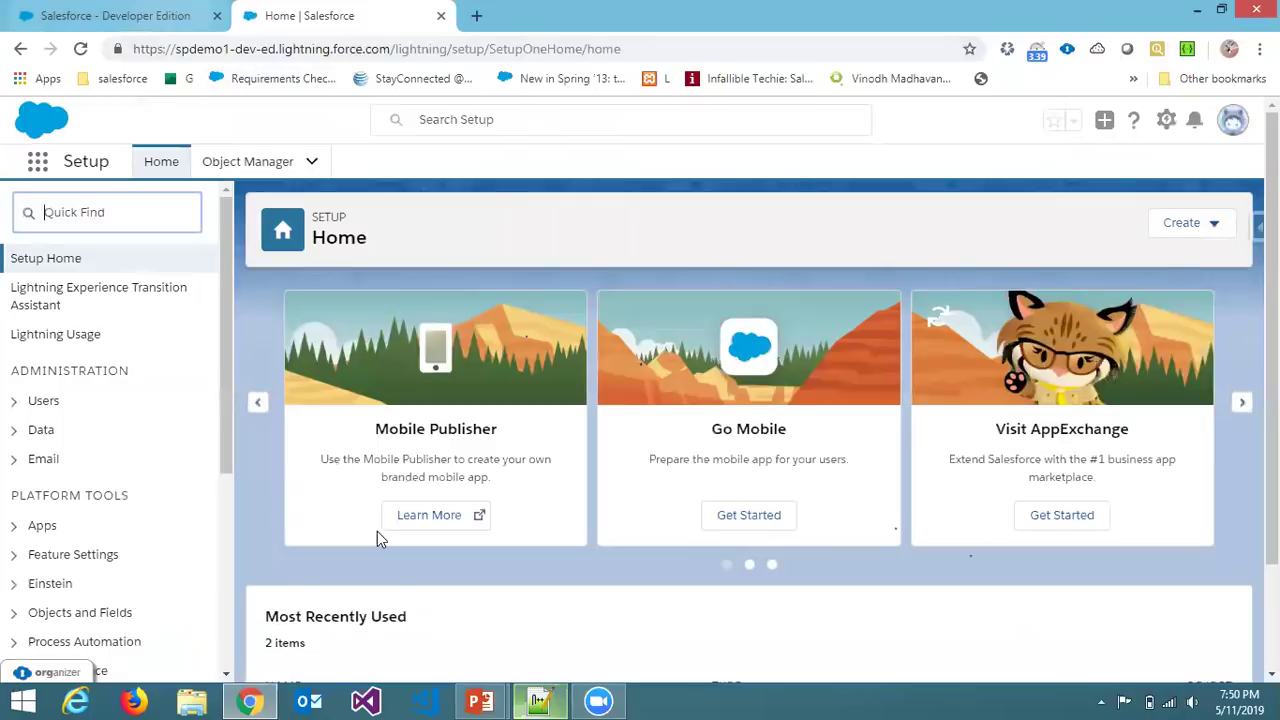
pyautogui.moveTo(480, 700)
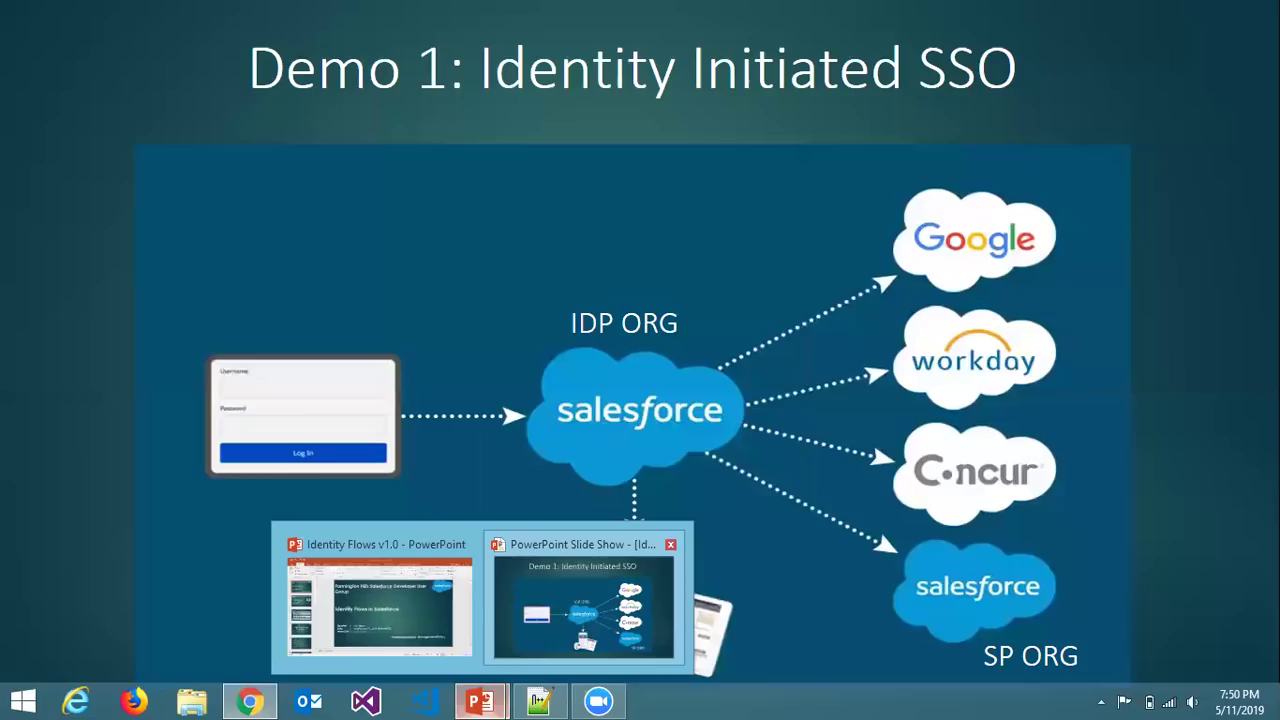
pyautogui.click(564, 607)
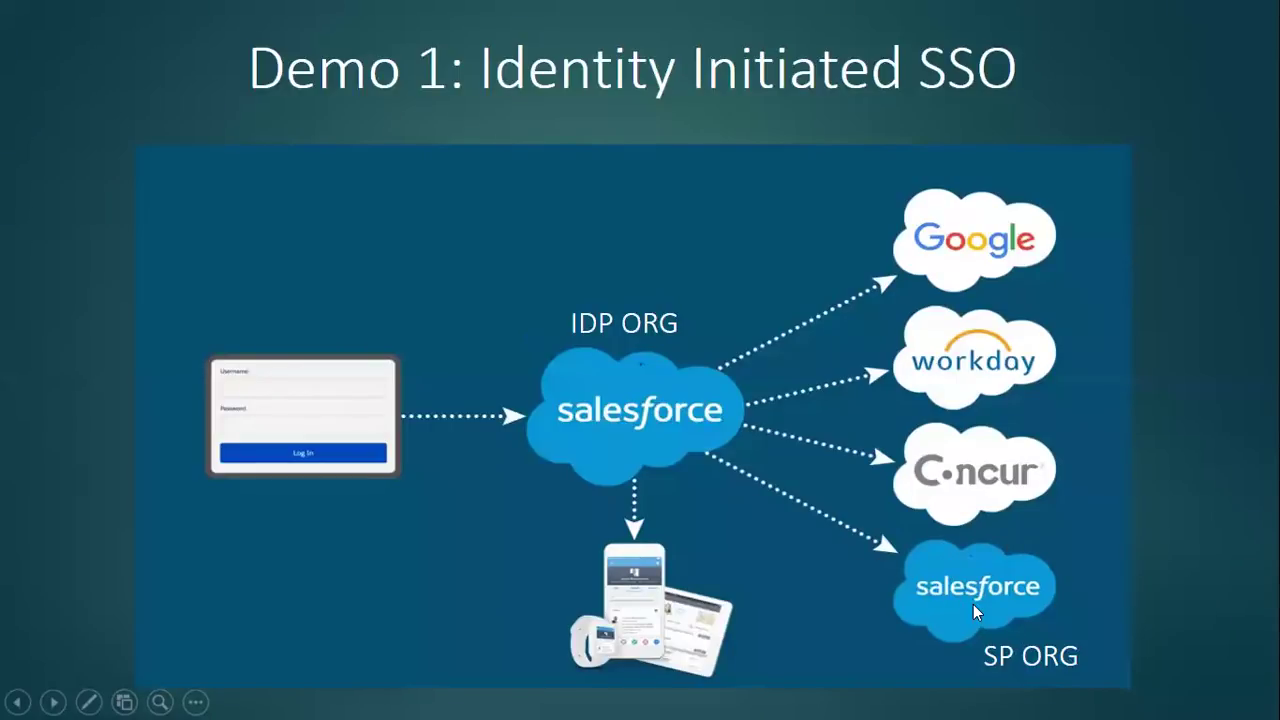
pyautogui.hotkey('alt', 'Tab')
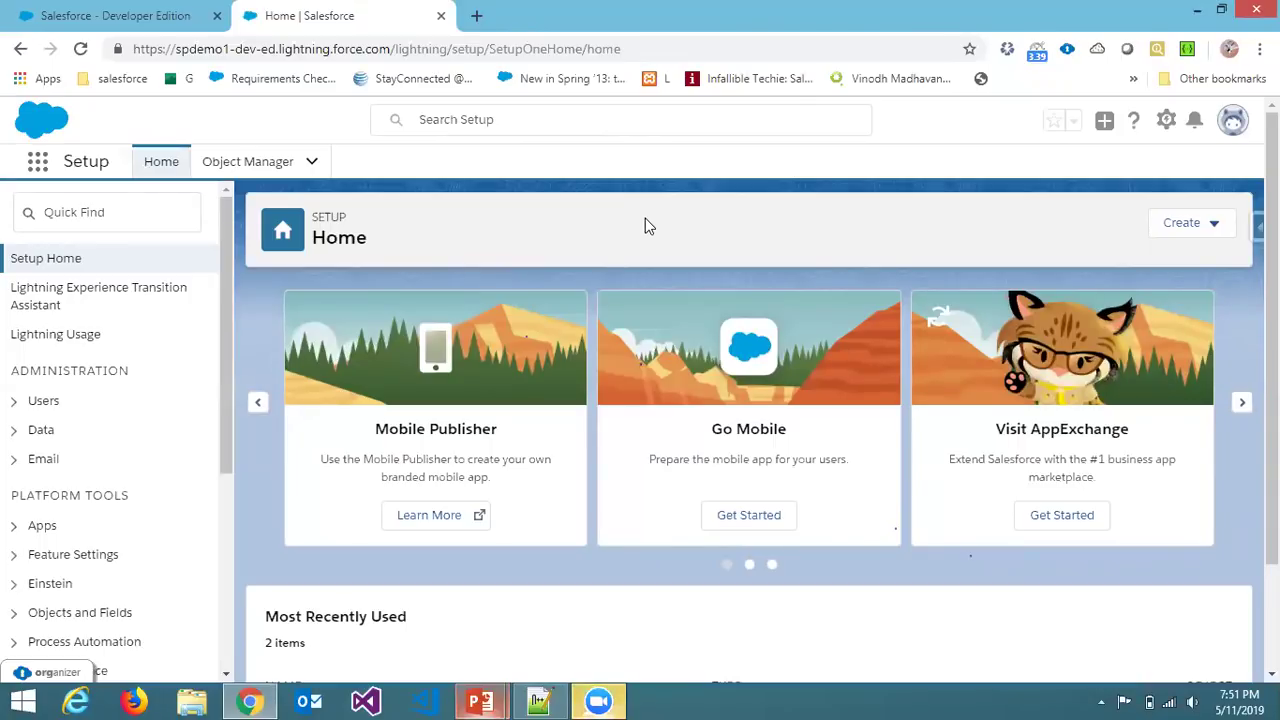
# Step: Log out of the IdP org from its user account menu
pyautogui.click(91, 15)
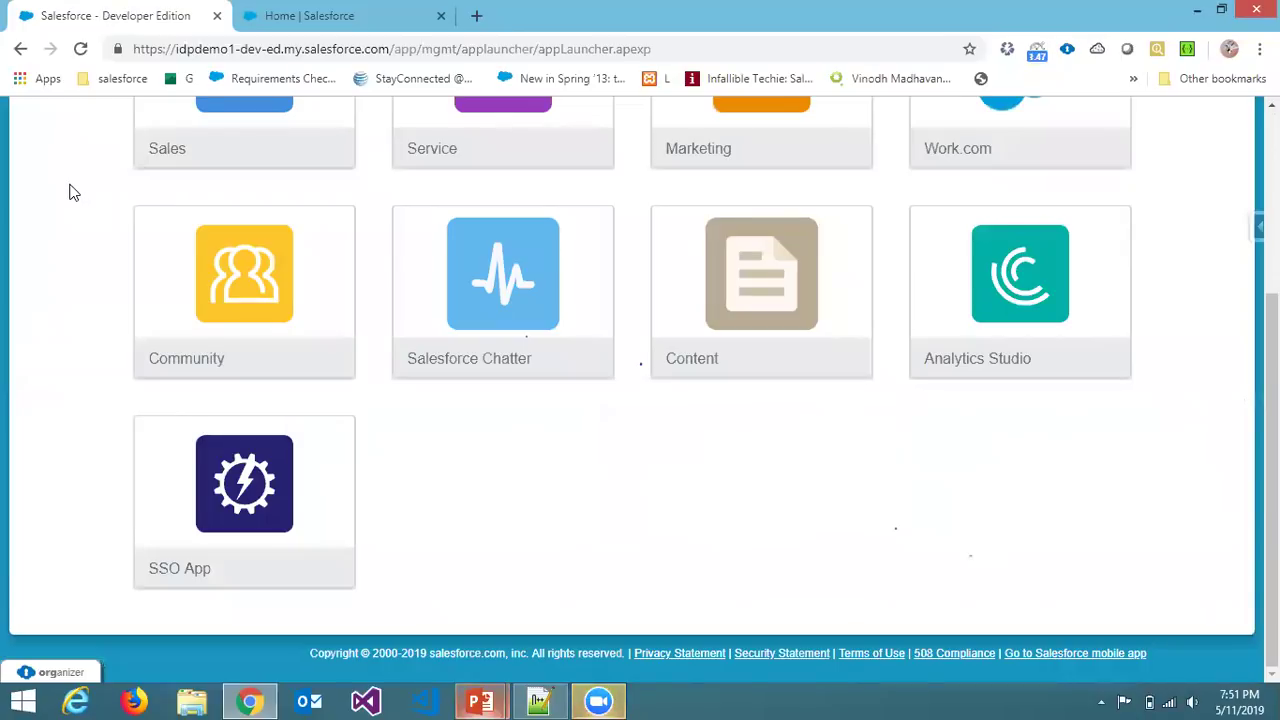
pyautogui.scroll(3, 69, 192)
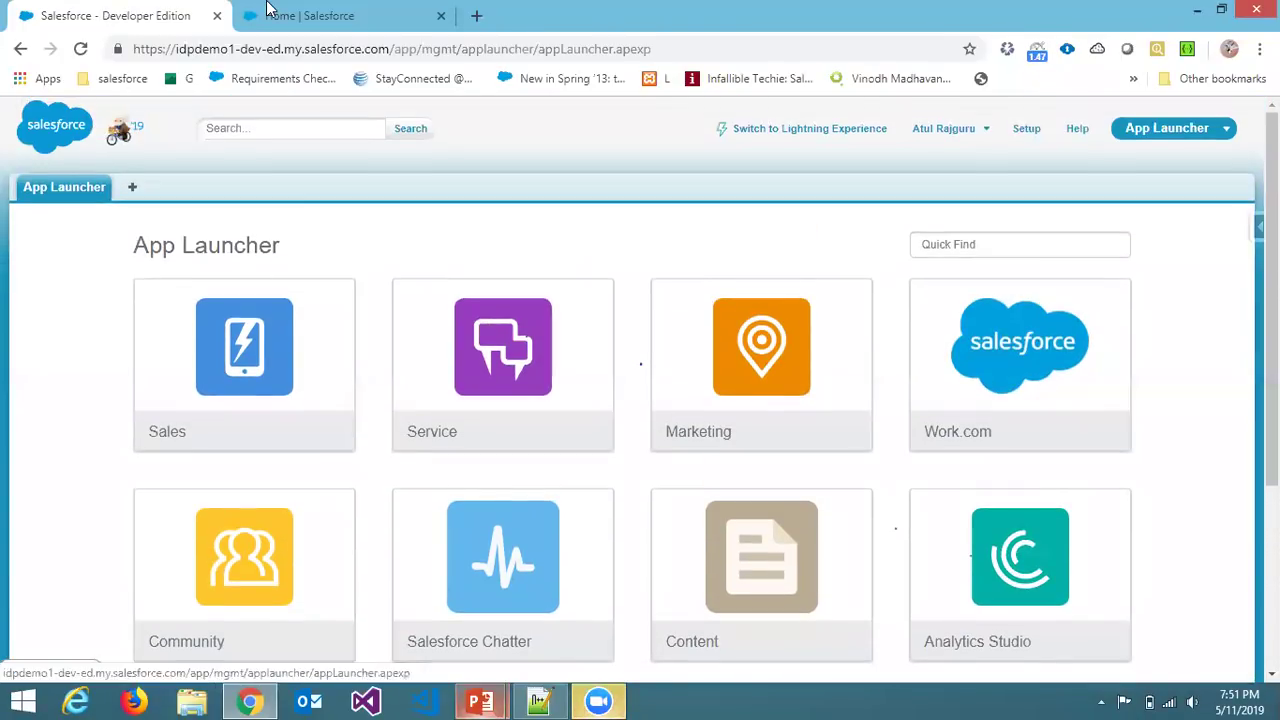
pyautogui.click(270, 12)
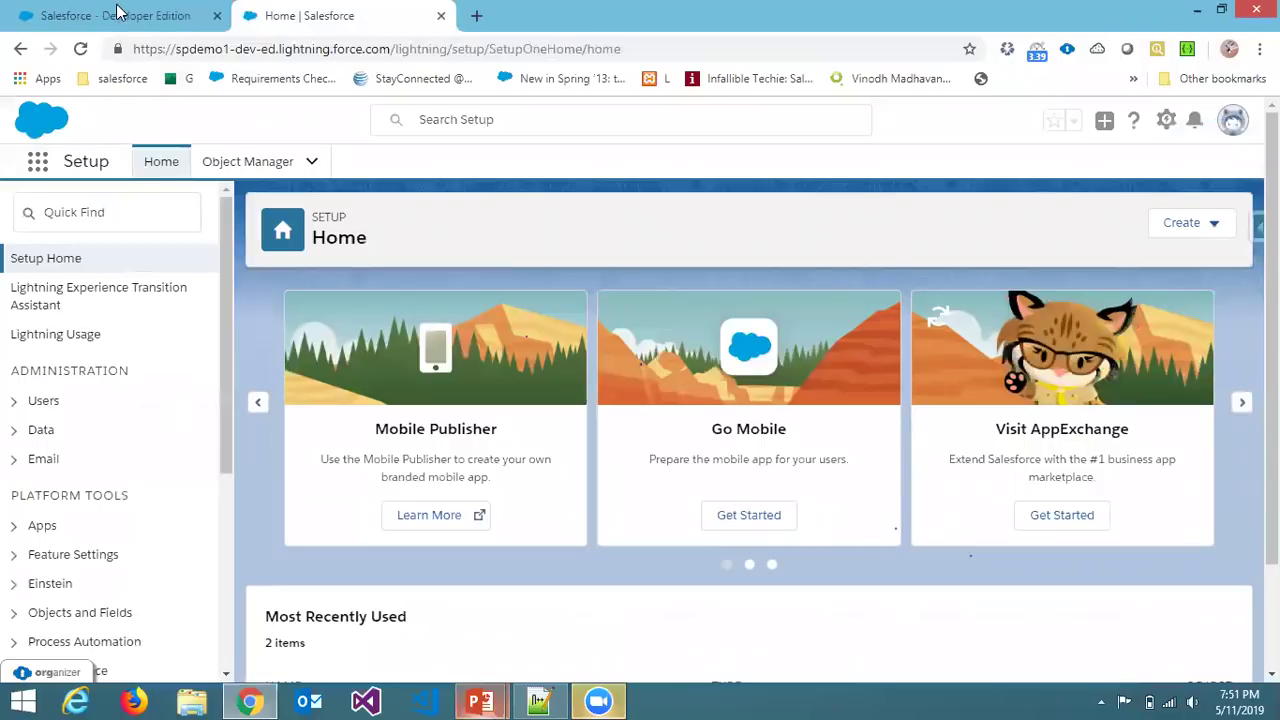
pyautogui.click(118, 12)
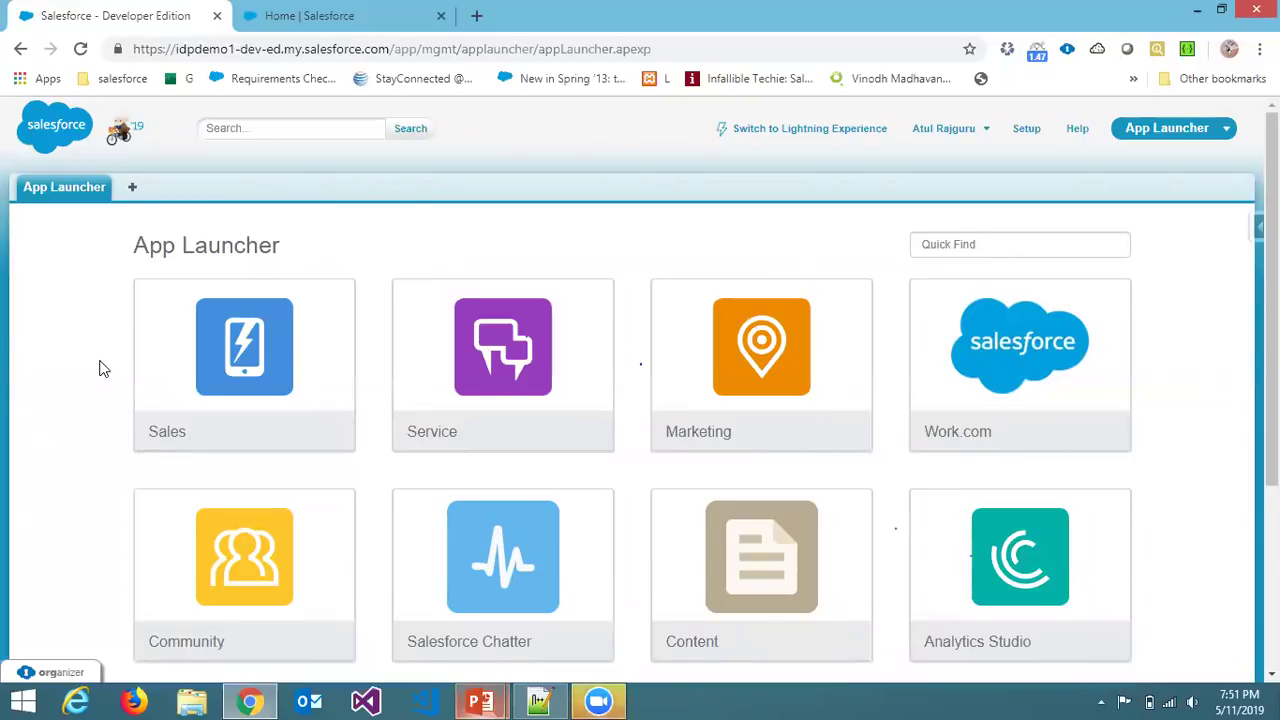
pyautogui.scroll(-2, 99, 369)
pyautogui.moveTo(597, 700)
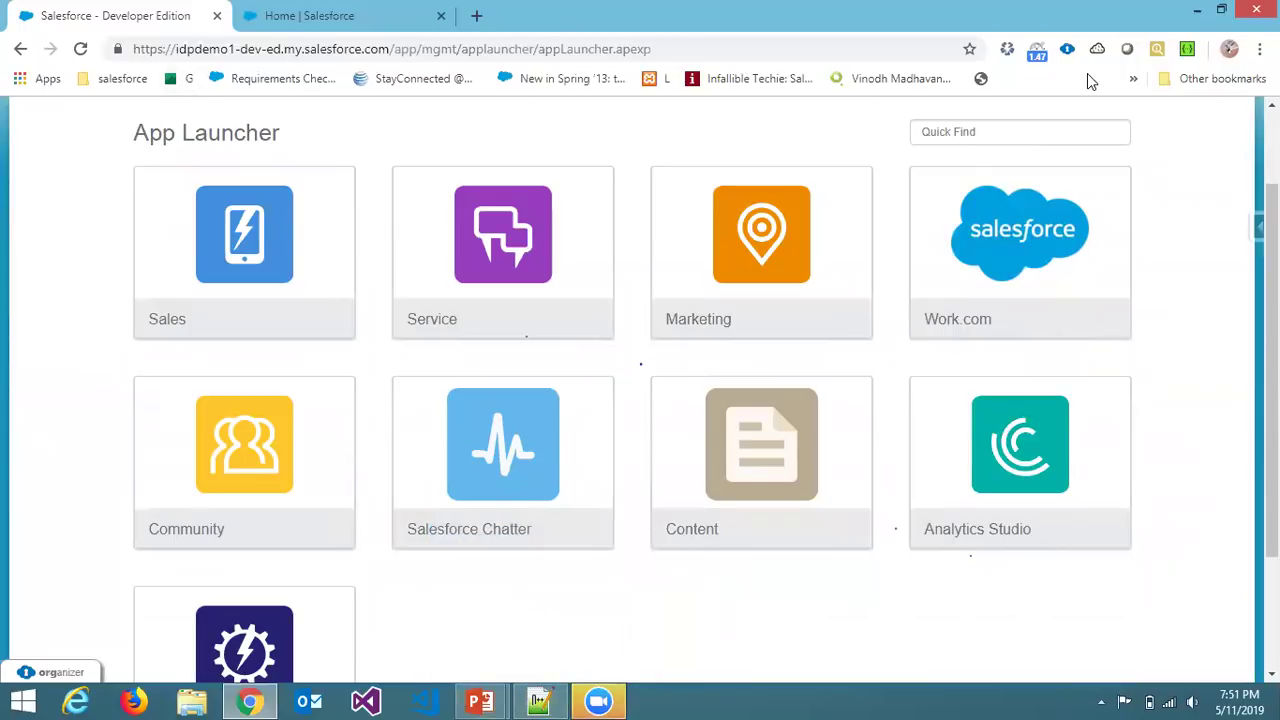
pyautogui.scroll(2, 1200, 173)
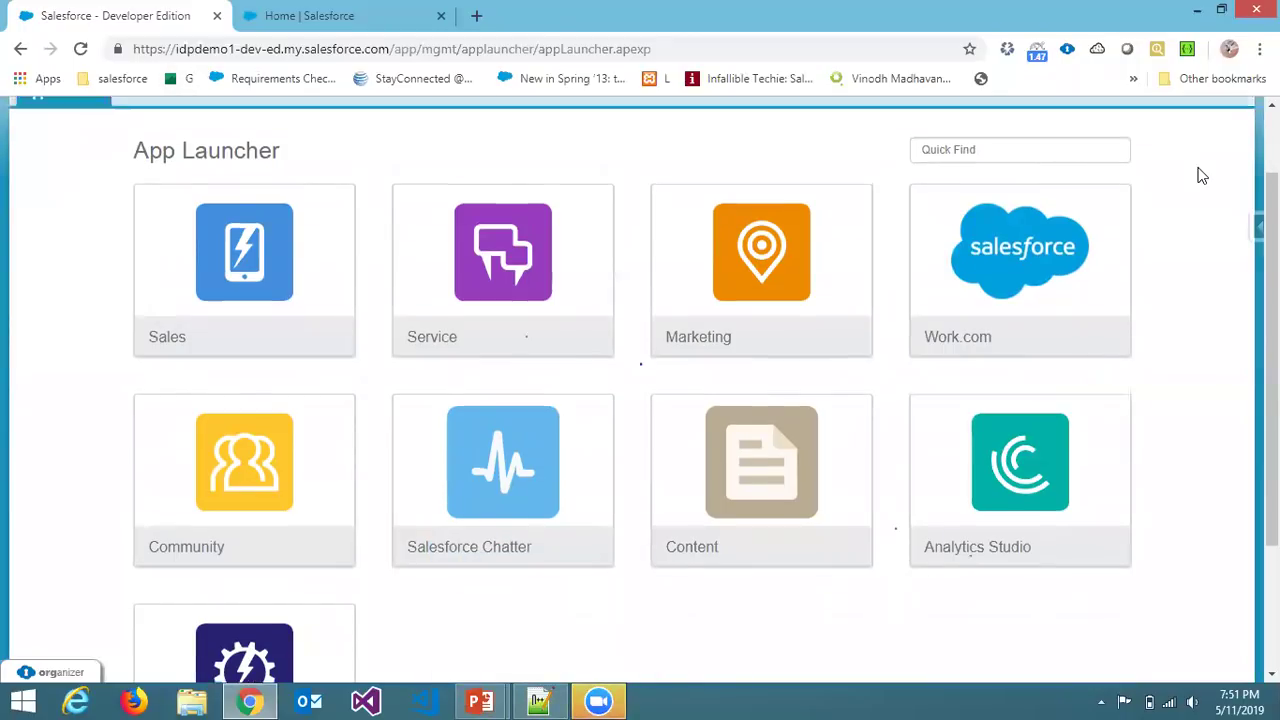
pyautogui.scroll(1, 1201, 175)
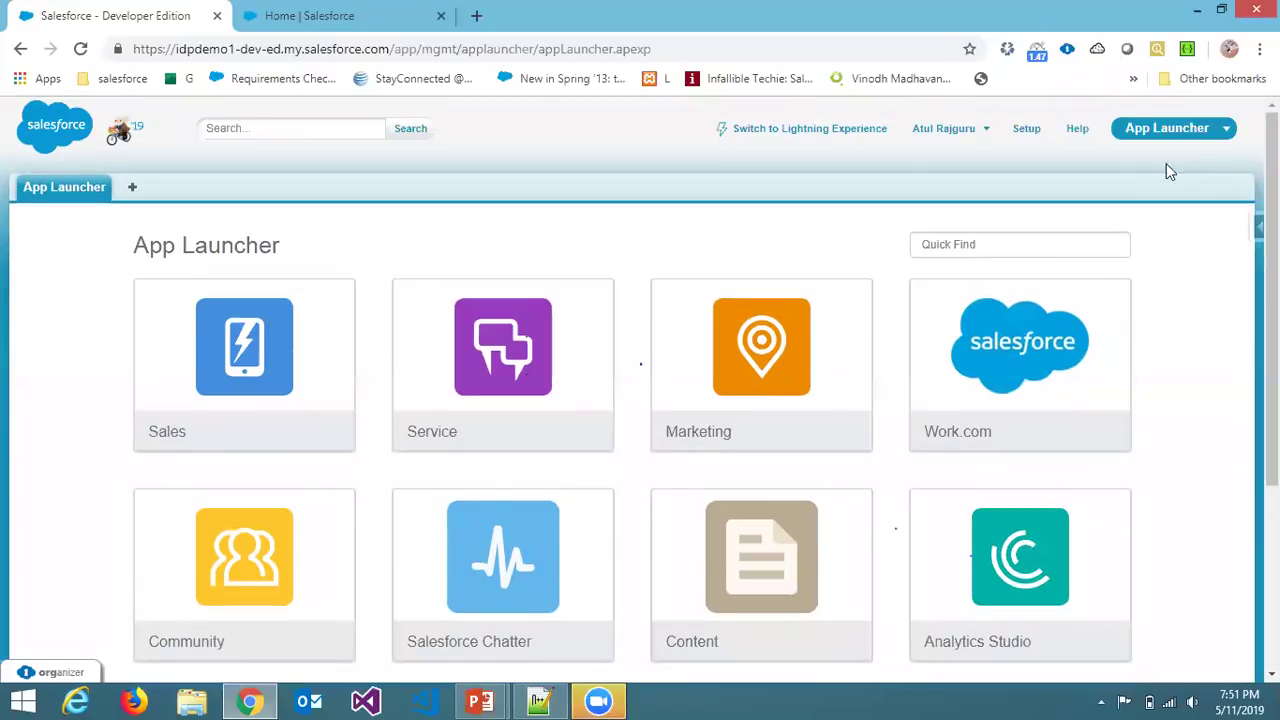
pyautogui.click(962, 138)
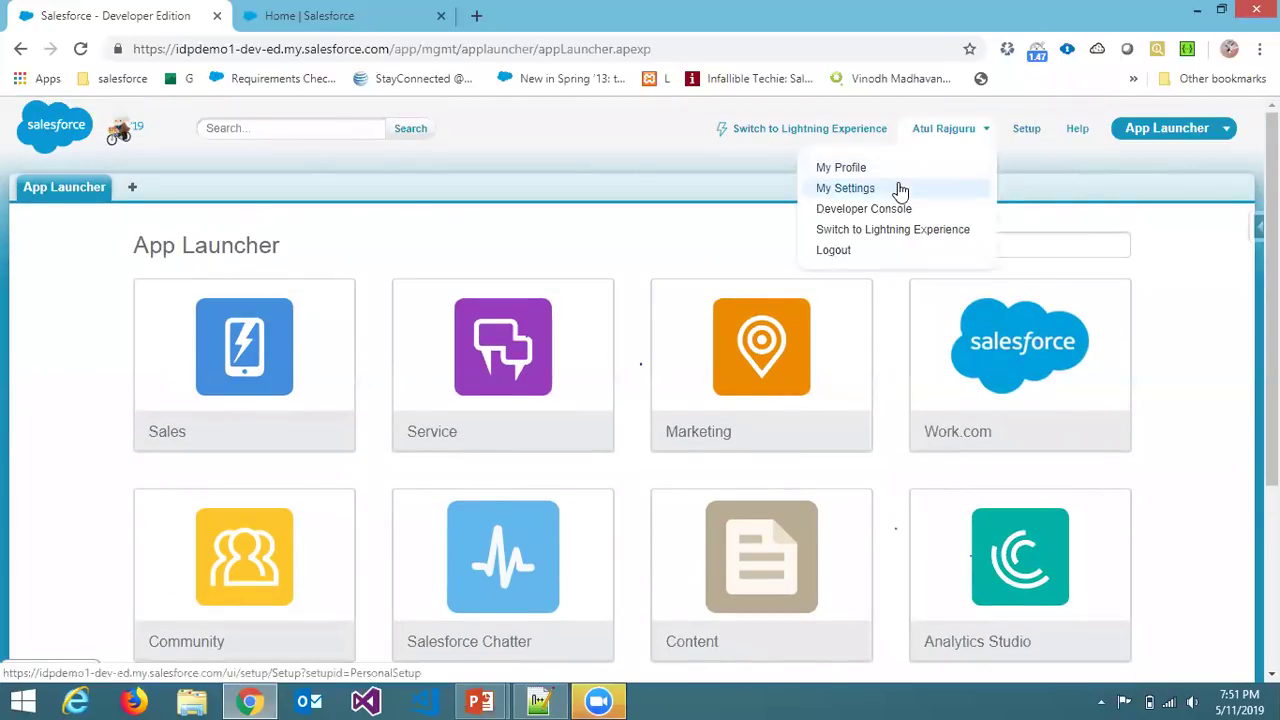
pyautogui.click(852, 250)
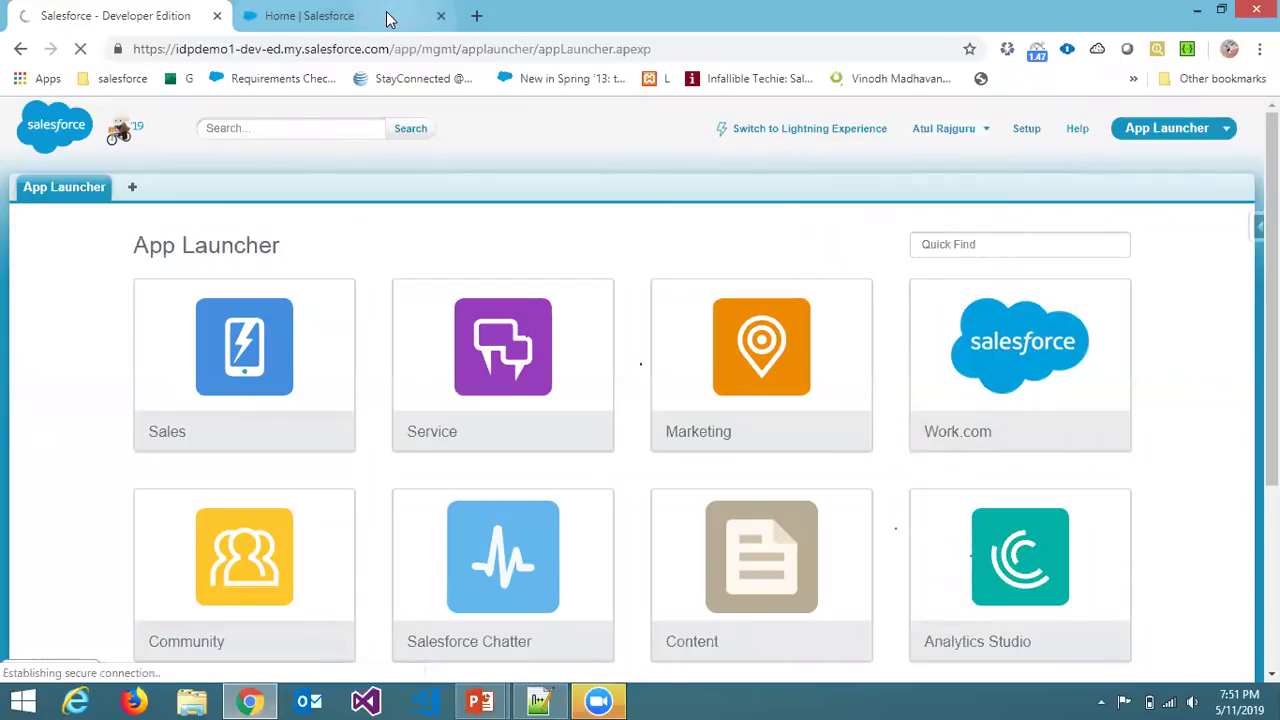
# Step: Log out of the SP org from its avatar menu, then return the slide show to full screen
pyautogui.click(388, 16)
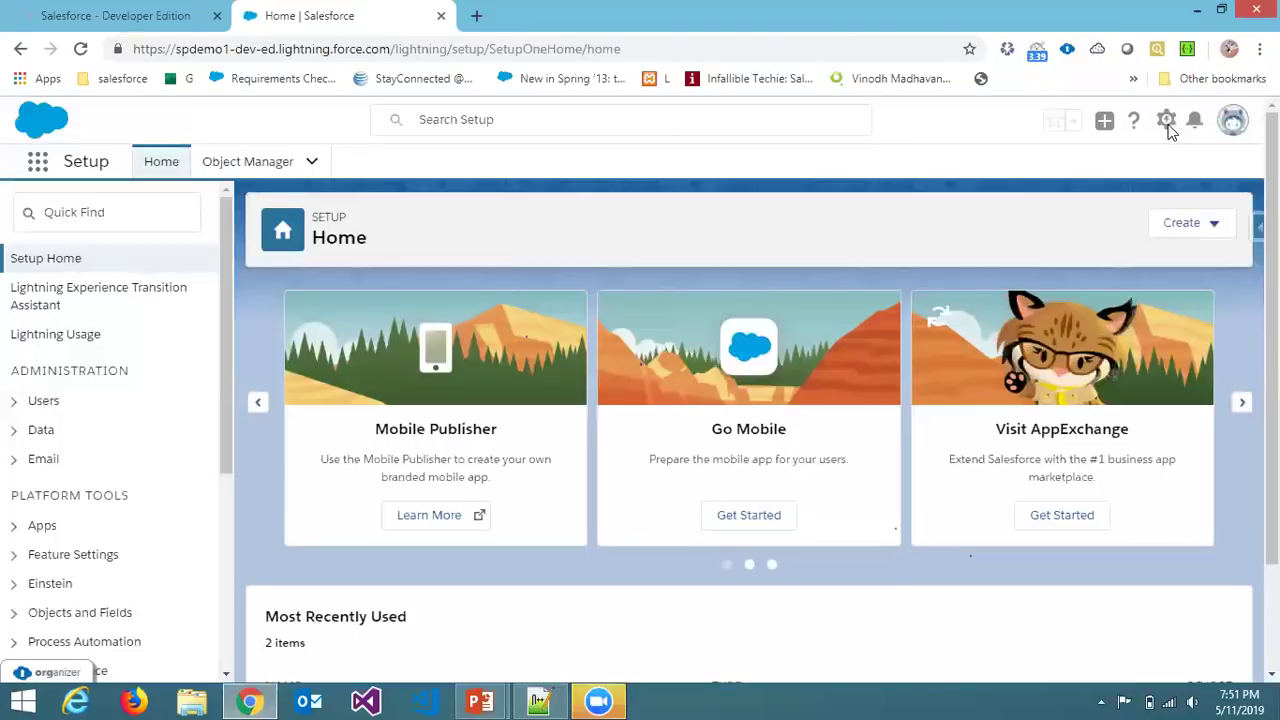
pyautogui.click(1167, 122)
pyautogui.click(1232, 122)
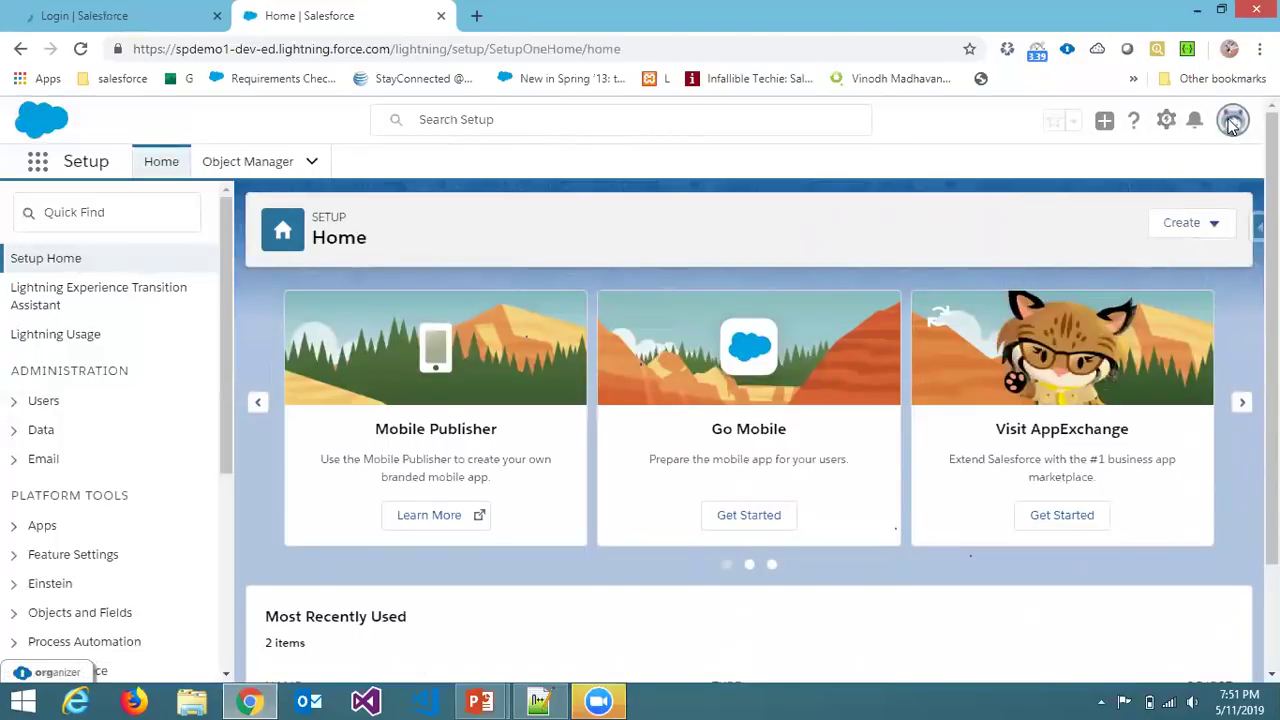
pyautogui.click(1232, 122)
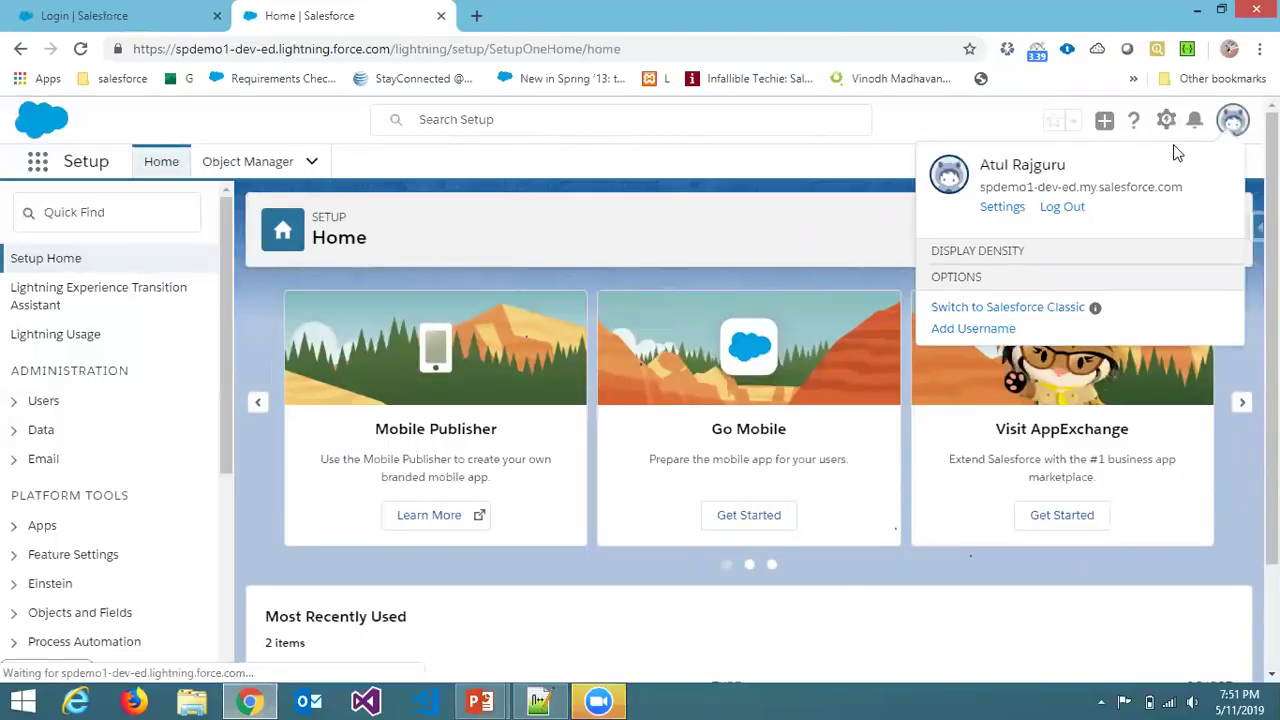
pyautogui.click(1062, 207)
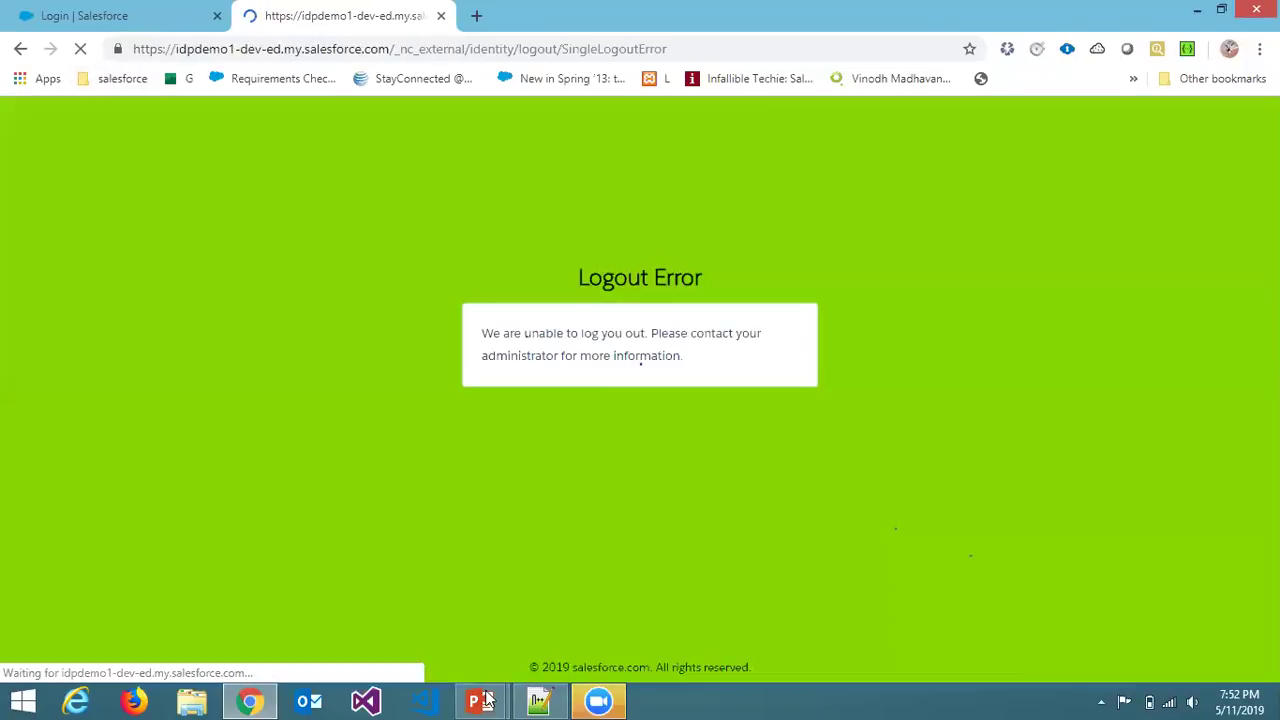
pyautogui.moveTo(480, 701)
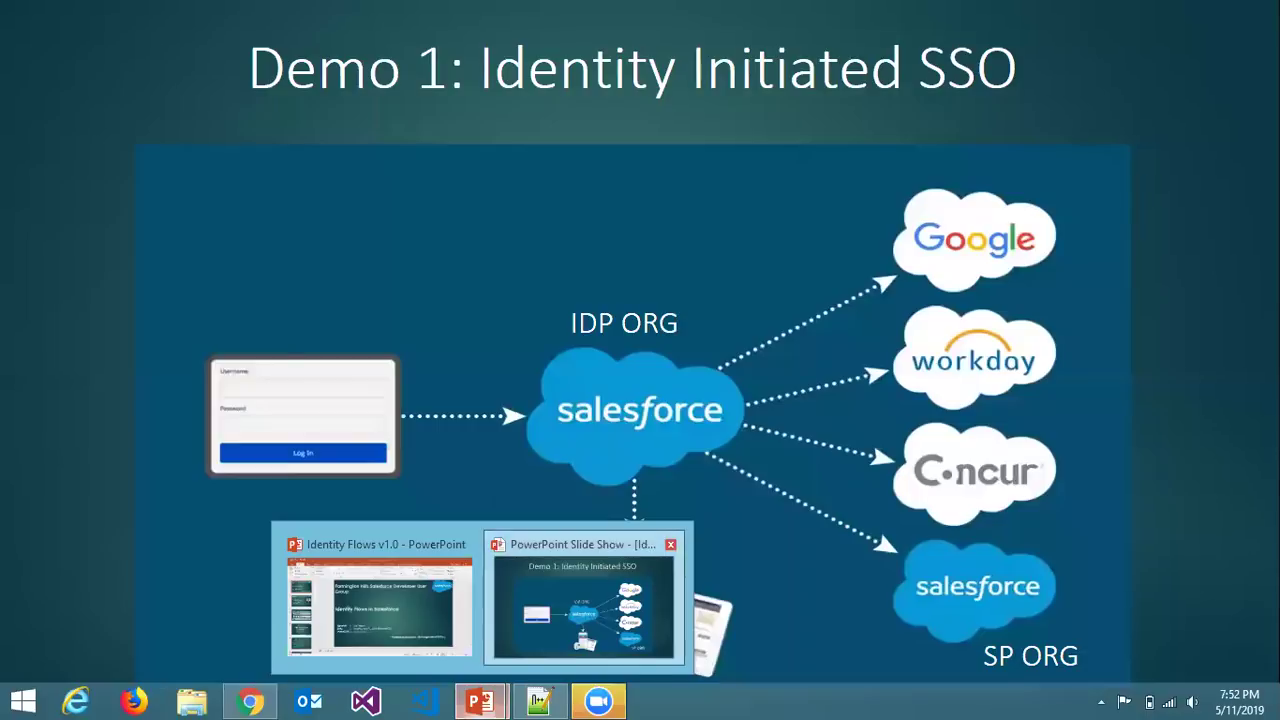
pyautogui.click(544, 623)
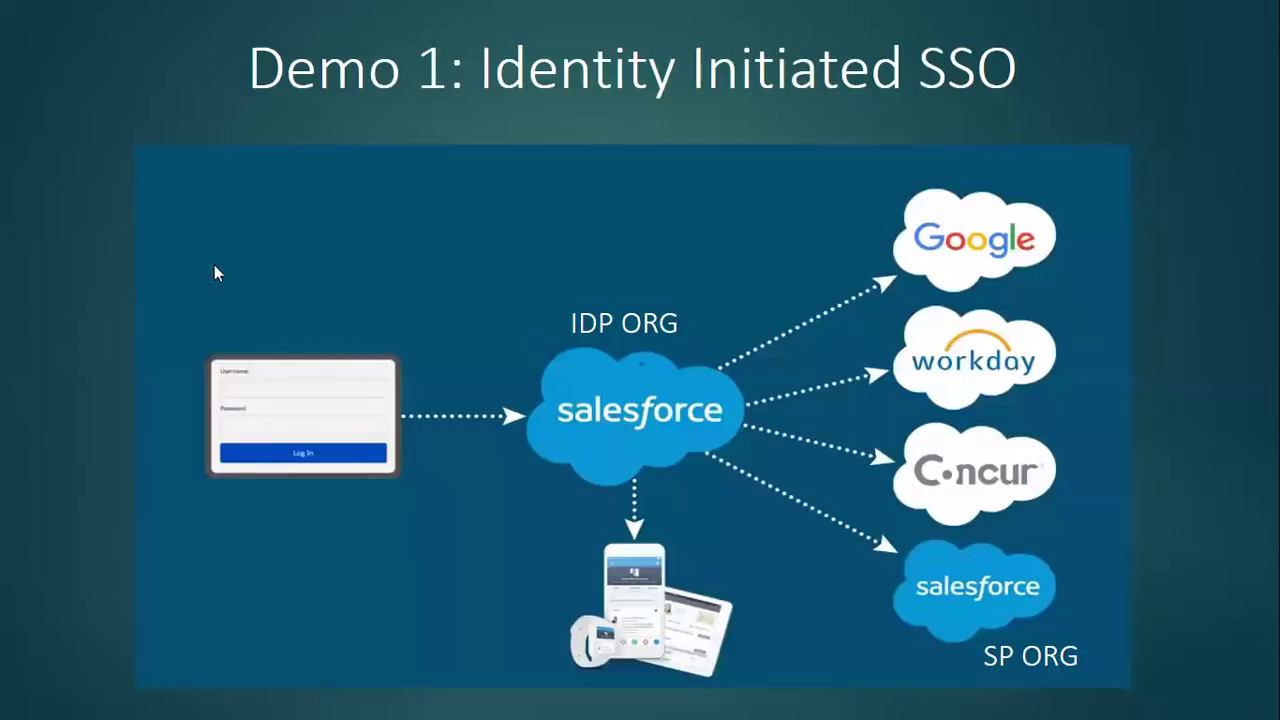
# Step: Advance to the Identity Initiated SSO checklist slide, then close the browser's Logout Error tab
pyautogui.click(319, 246)
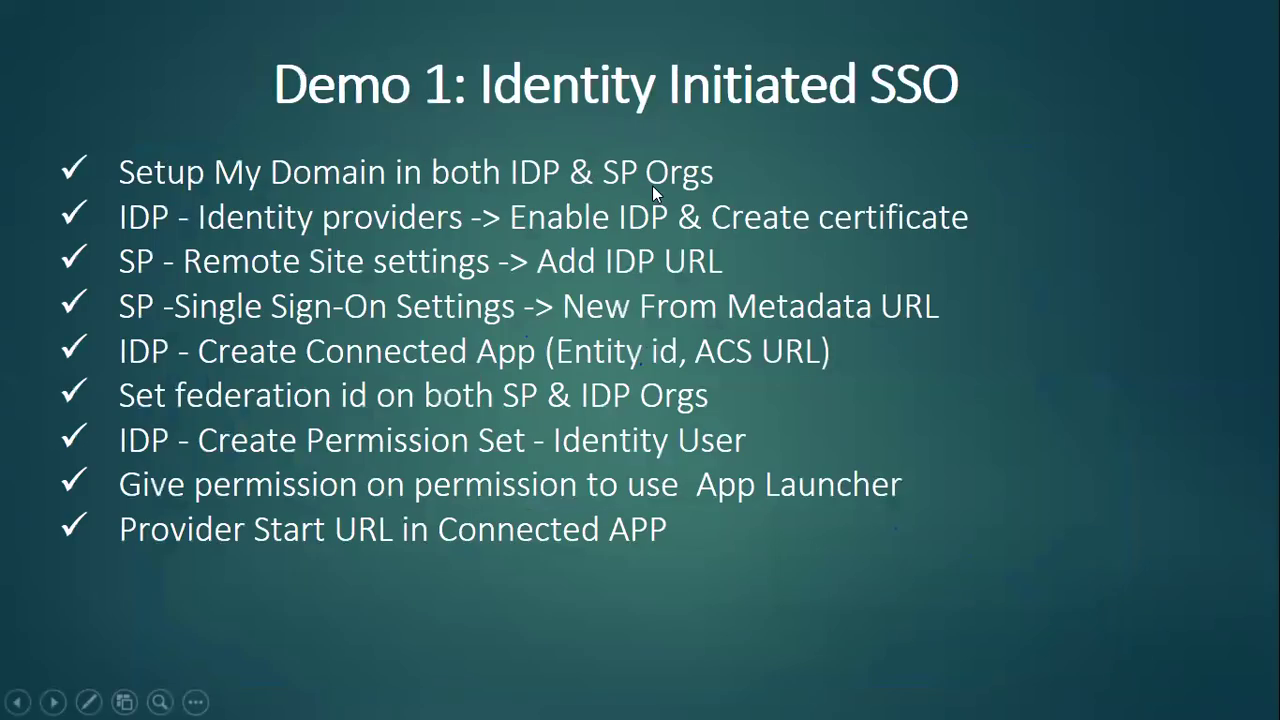
pyautogui.hotkey('alt', 'Tab')
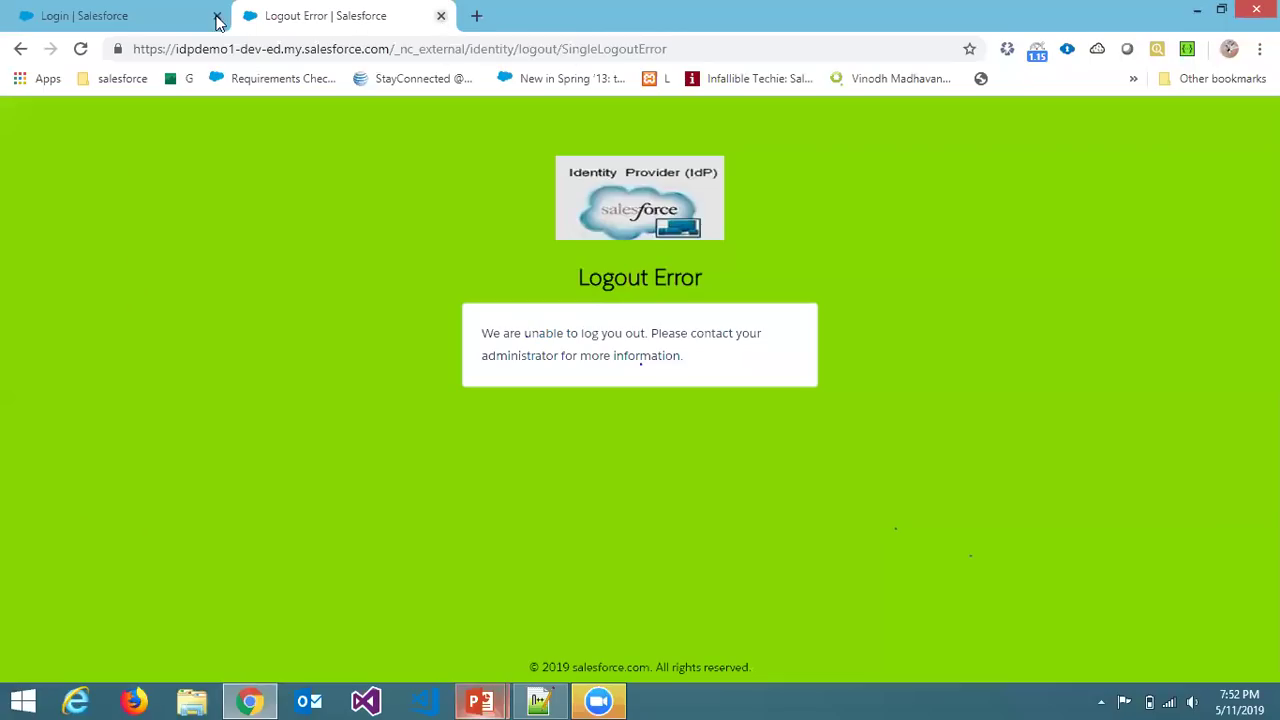
pyautogui.hotkey('ctrl', 'w')
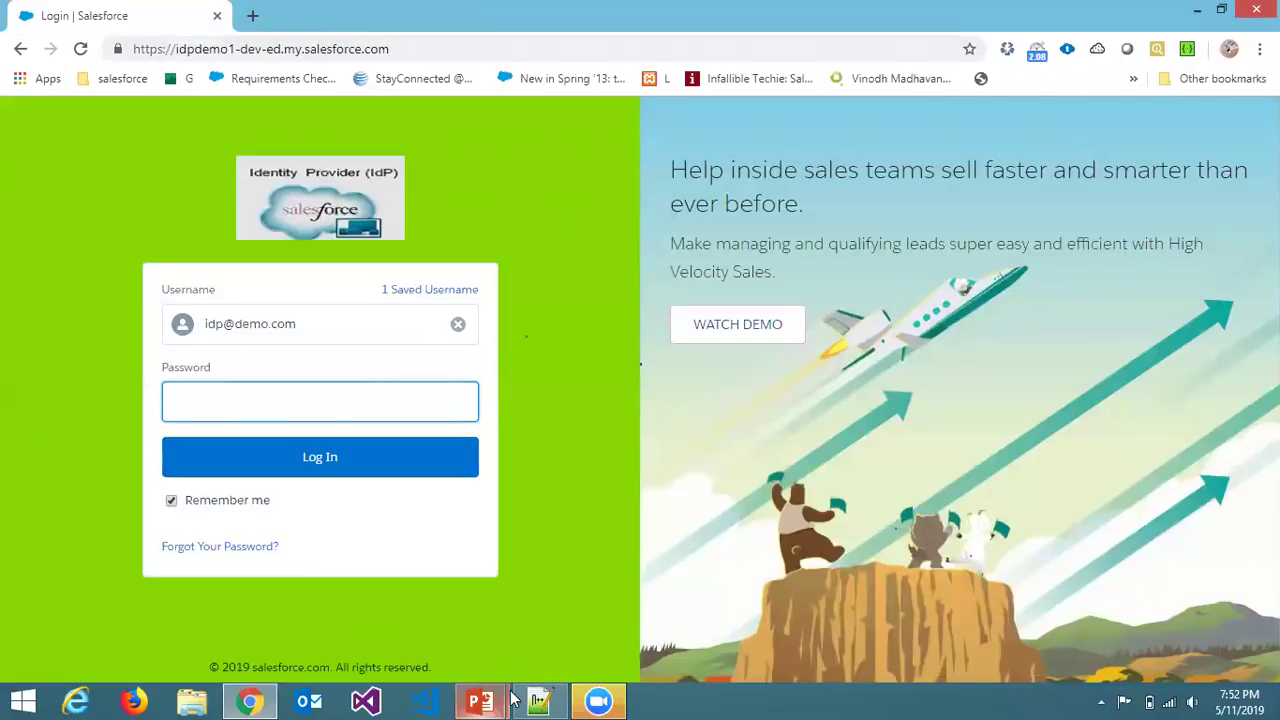
# Step: Select the idpdemo2 org's login URL on line 4 of the 'new 3' notes in Notepad++
pyautogui.click(537, 698)
pyautogui.press('Down')
pyautogui.press('Down')
pyautogui.press('Down')
pyautogui.press('Down')
pyautogui.press('Down')
pyautogui.press('Down')
pyautogui.press('Down')
pyautogui.press('Down')
pyautogui.press('Down')
pyautogui.press('Down')
pyautogui.press('Down')
pyautogui.press('Down')
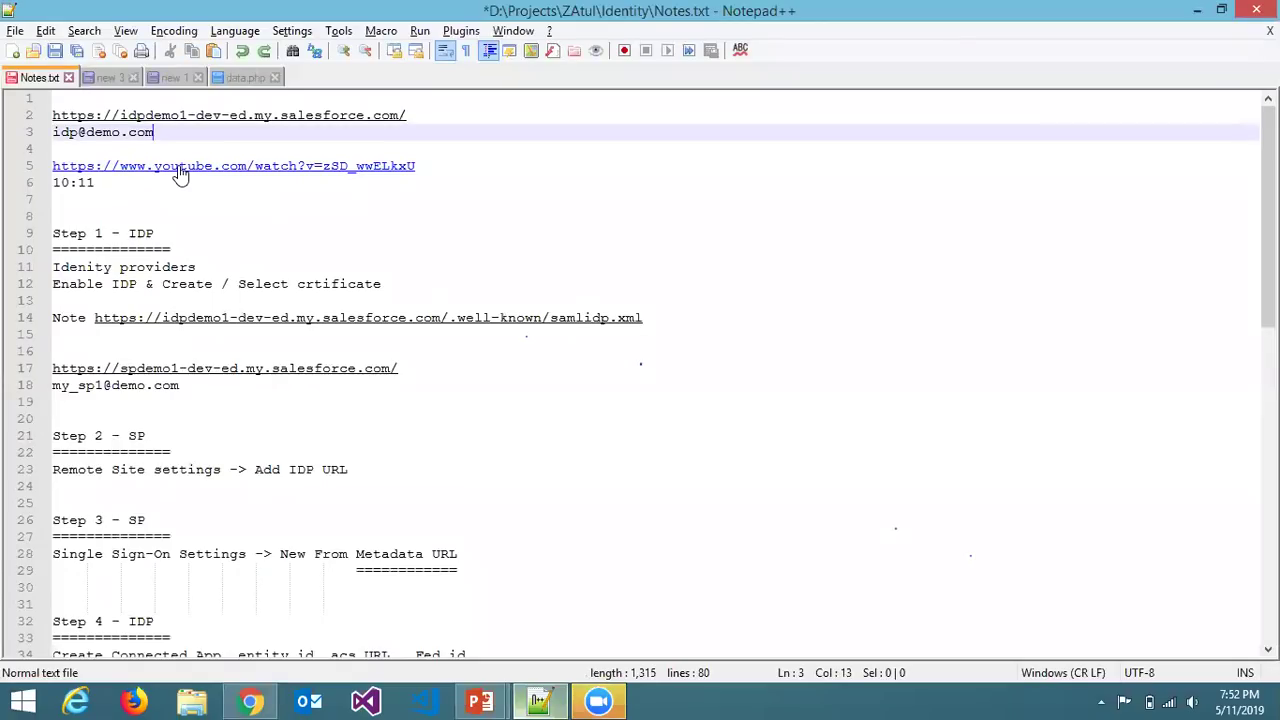
pyautogui.press('Up')
pyautogui.press('Up')
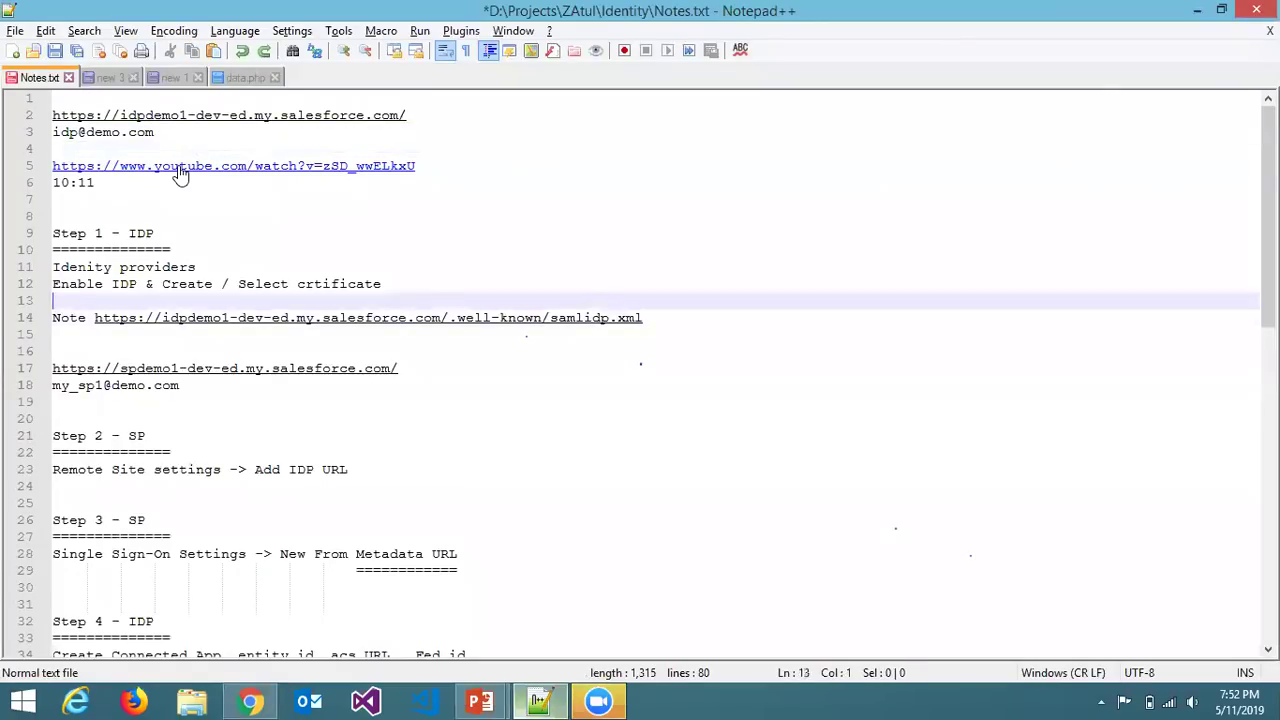
pyautogui.click(170, 78)
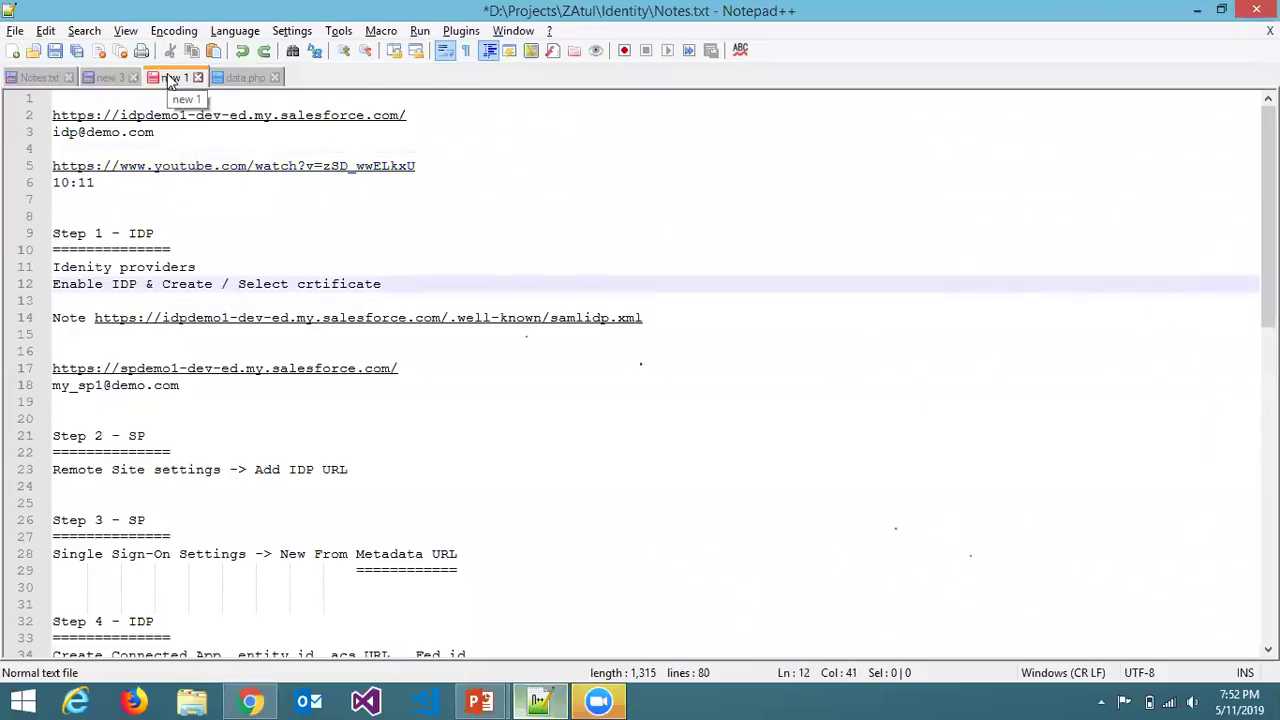
pyautogui.click(122, 78)
pyautogui.doubleClick(186, 98)
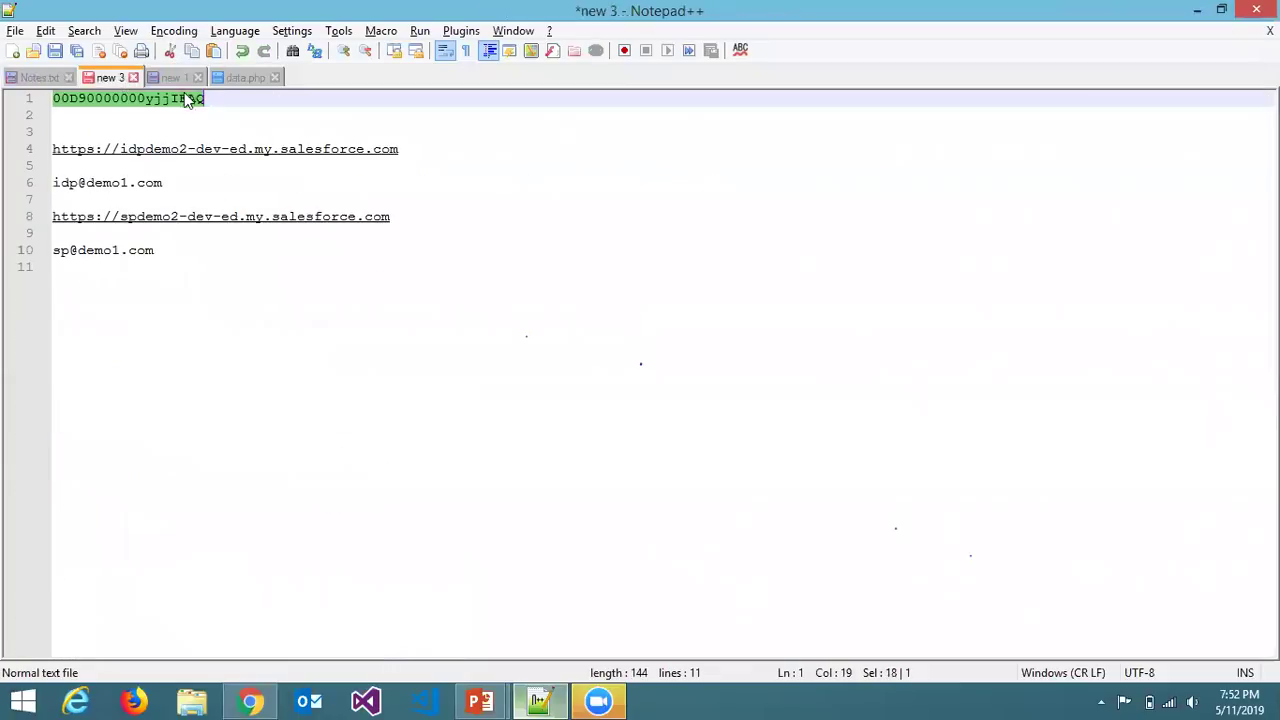
pyautogui.press('Down')
pyautogui.press('Down')
pyautogui.press('Down')
pyautogui.press('Down')
pyautogui.press('Up')
pyautogui.press('Home')
pyautogui.hotkey('shift', 'End')
pyautogui.hotkey('ctrl', 'c')
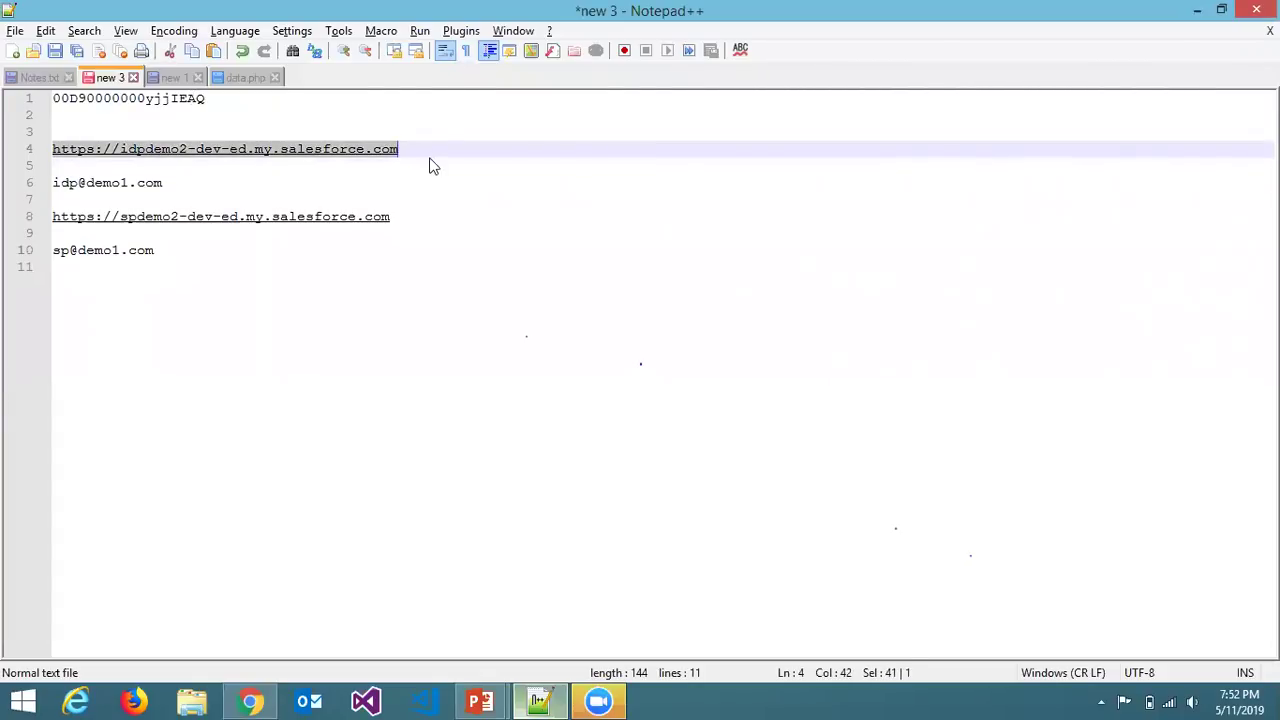
pyautogui.hotkey('alt', 'Tab')
# Step: Load the pasted idpdemo2 login URL and try logging in twice with the existing username
pyautogui.click(448, 49)
pyautogui.hotkey('ctrl', 'v')
pyautogui.press('Return')
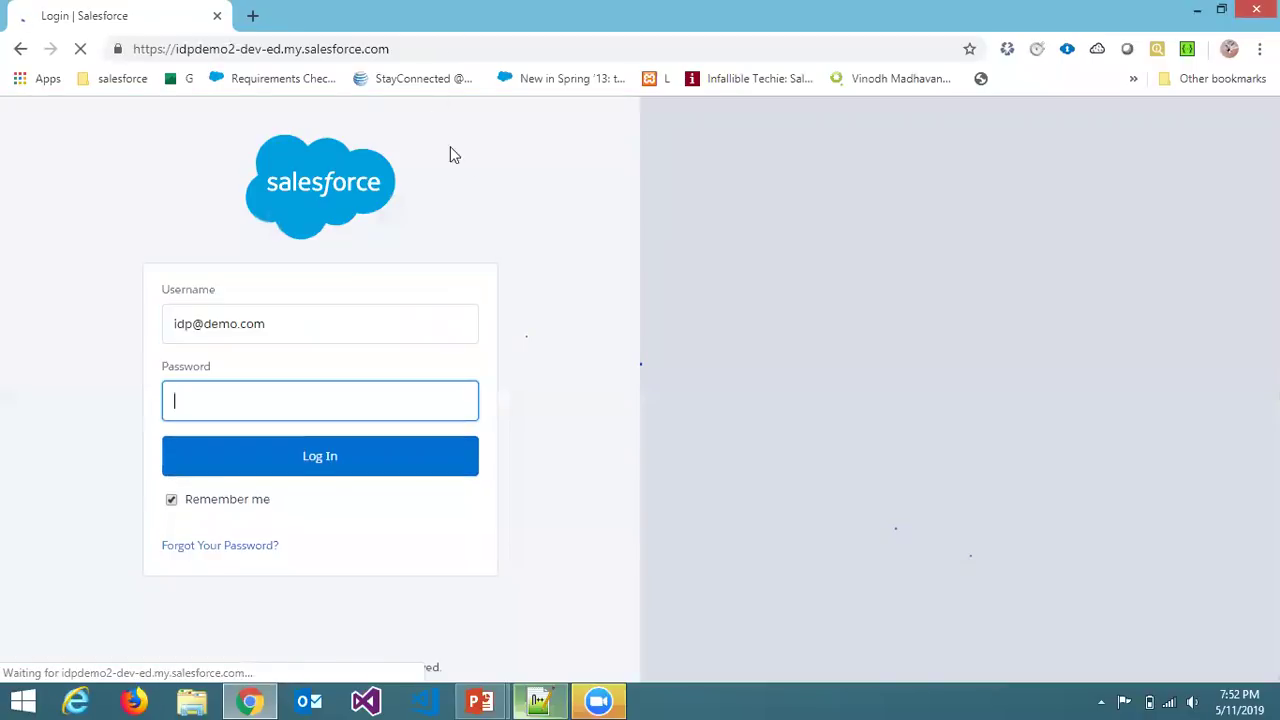
pyautogui.click(317, 315)
pyautogui.click(519, 324)
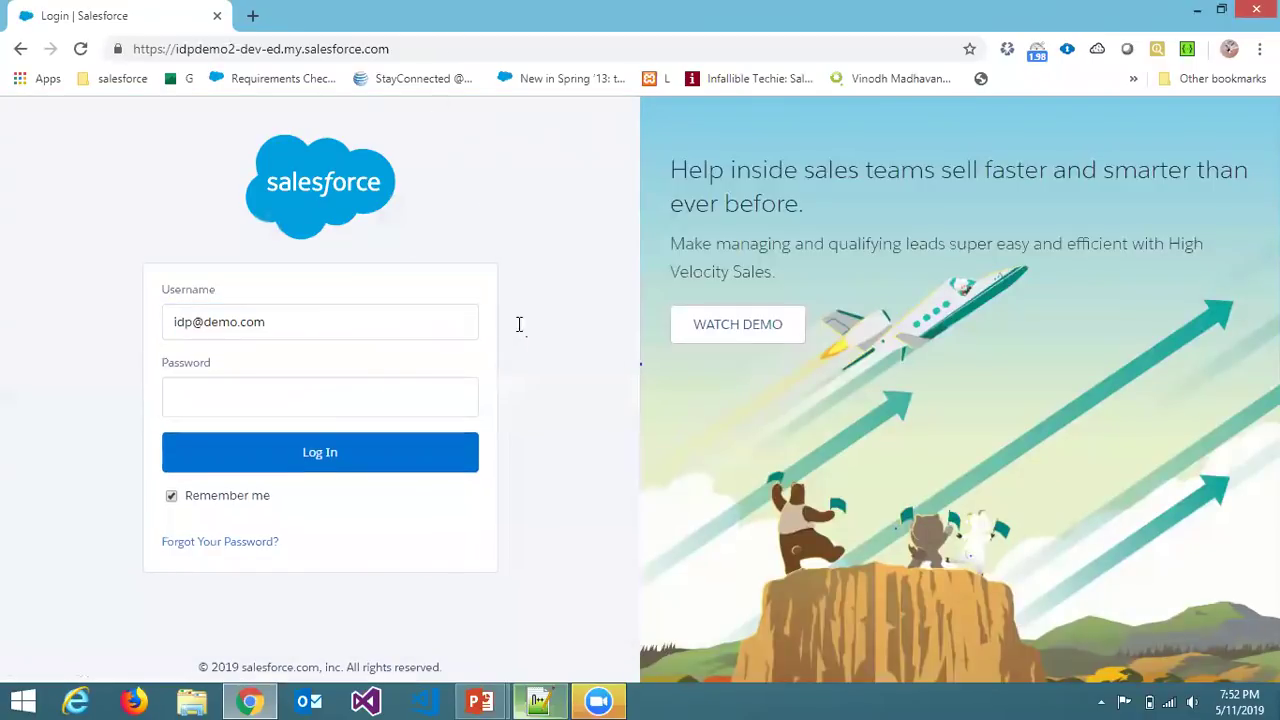
pyautogui.click(332, 410)
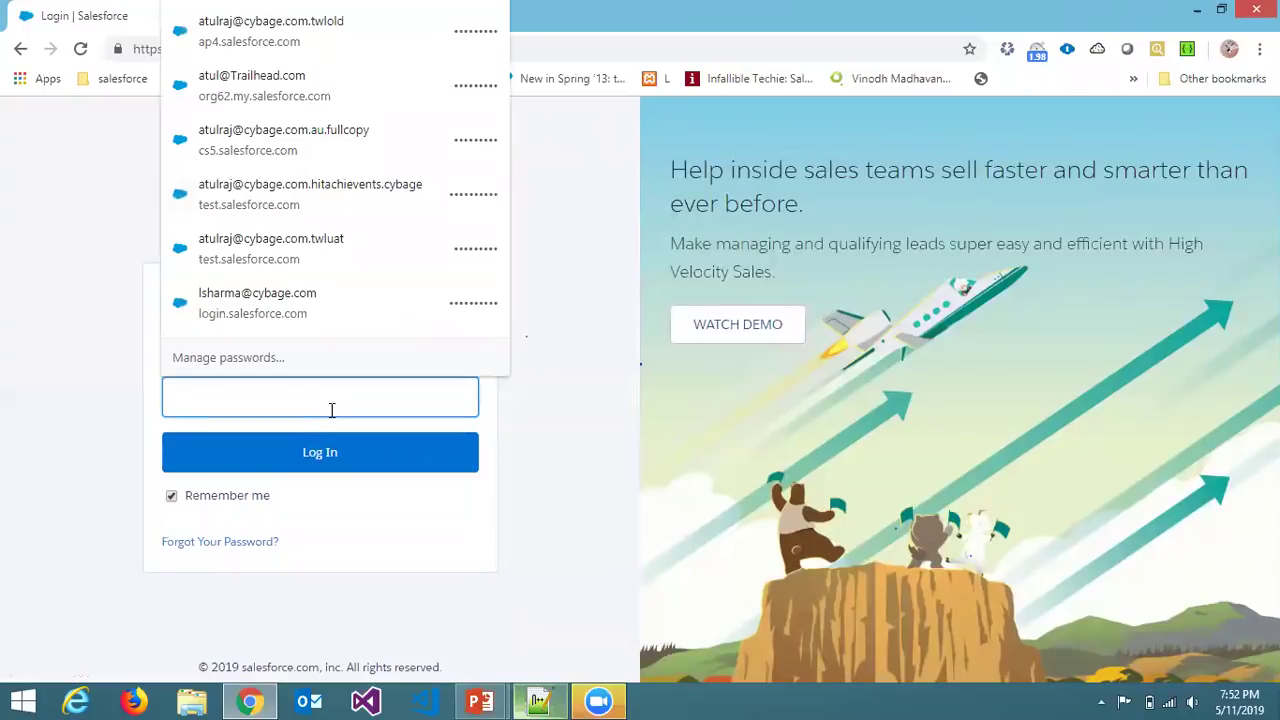
pyautogui.write('p')
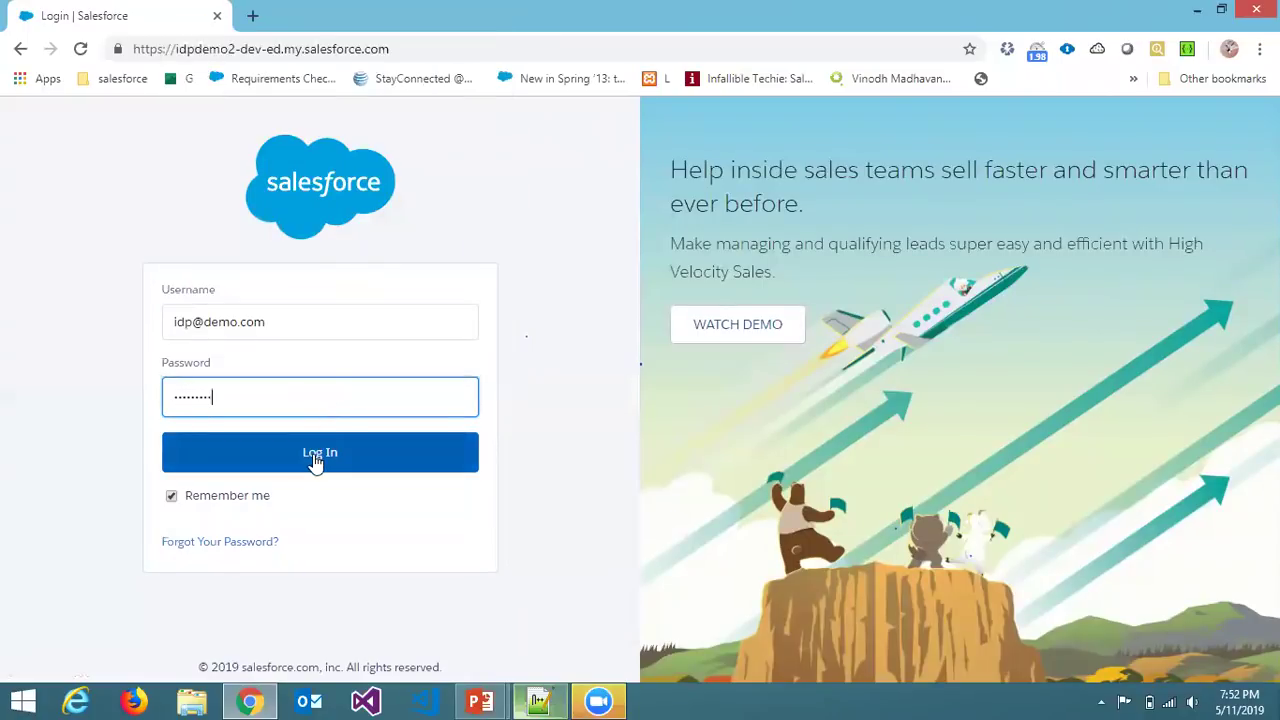
pyautogui.click(315, 460)
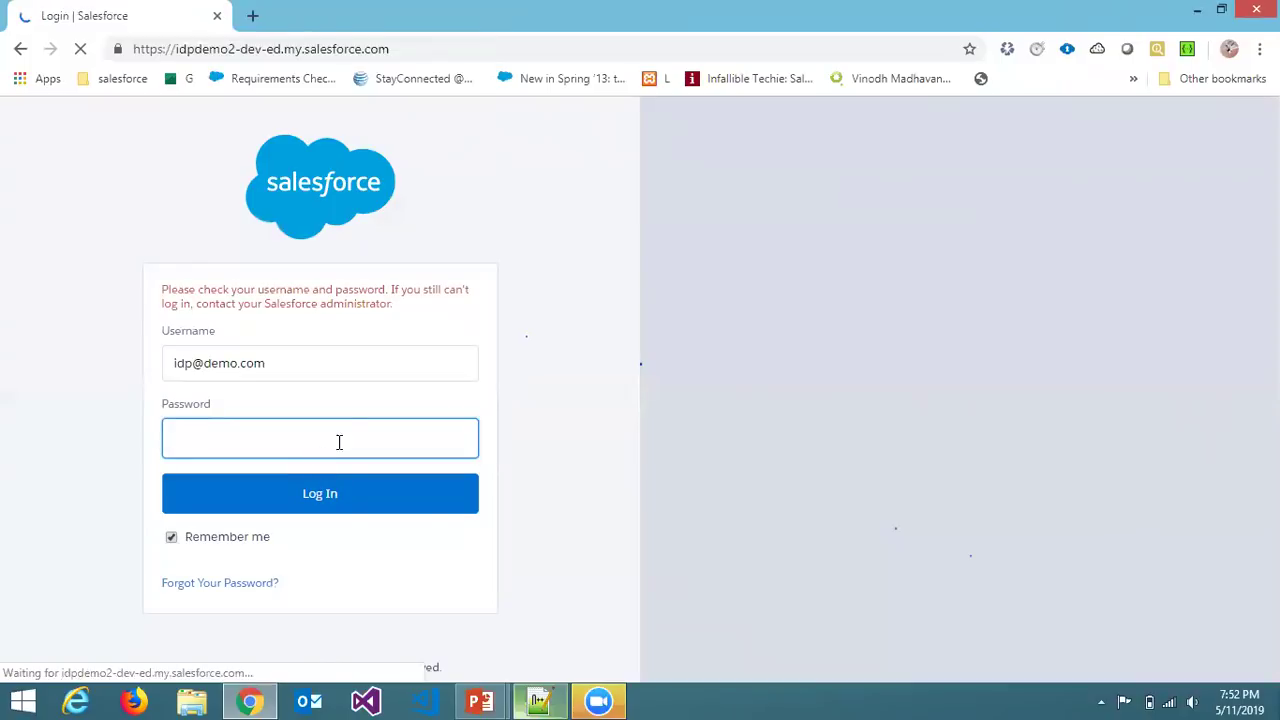
pyautogui.click(346, 437)
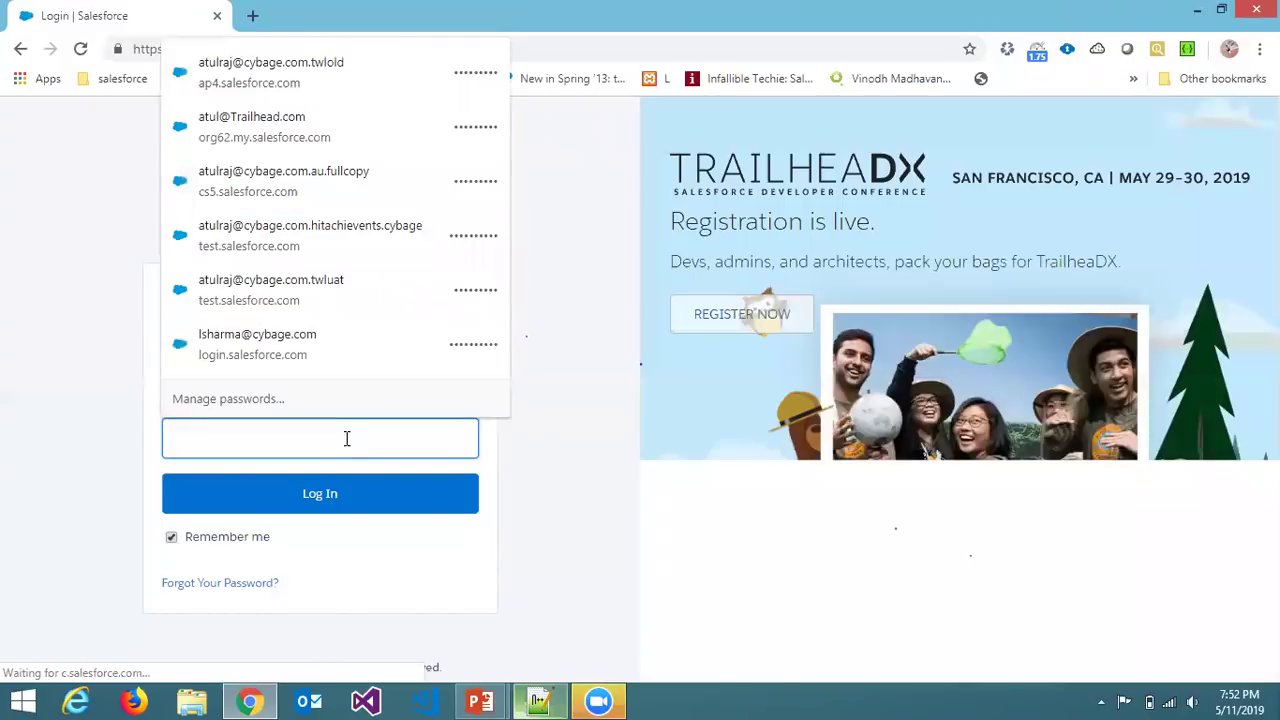
pyautogui.write('p')
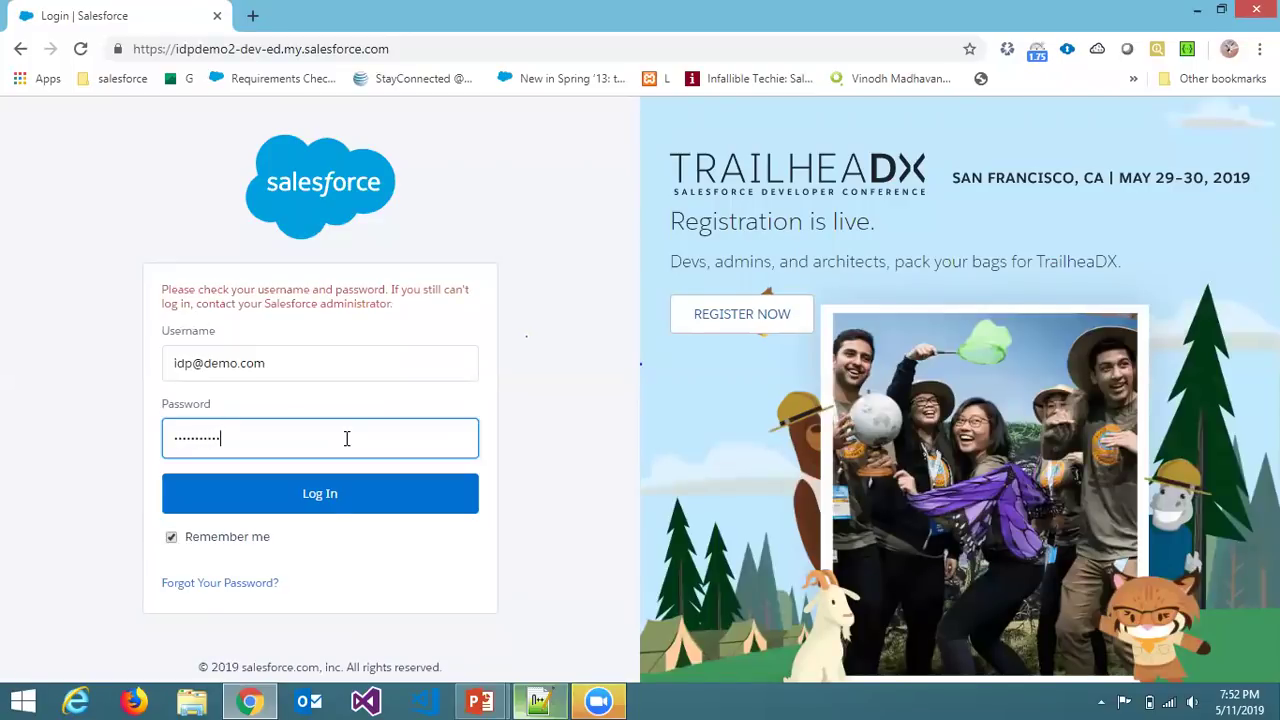
pyautogui.click(337, 503)
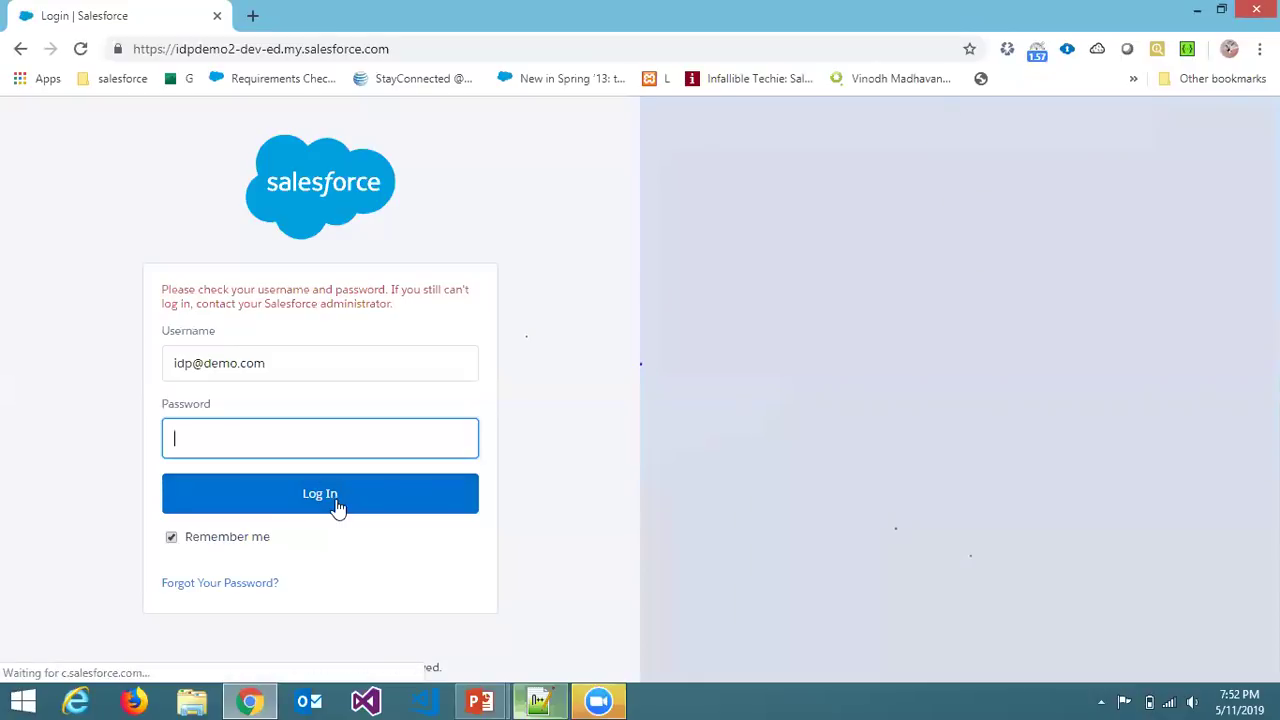
# Step: Paste the IdP username from line 6 of the notes, re-enter the password, log in, and save the login
pyautogui.hotkey('alt', 'Tab')
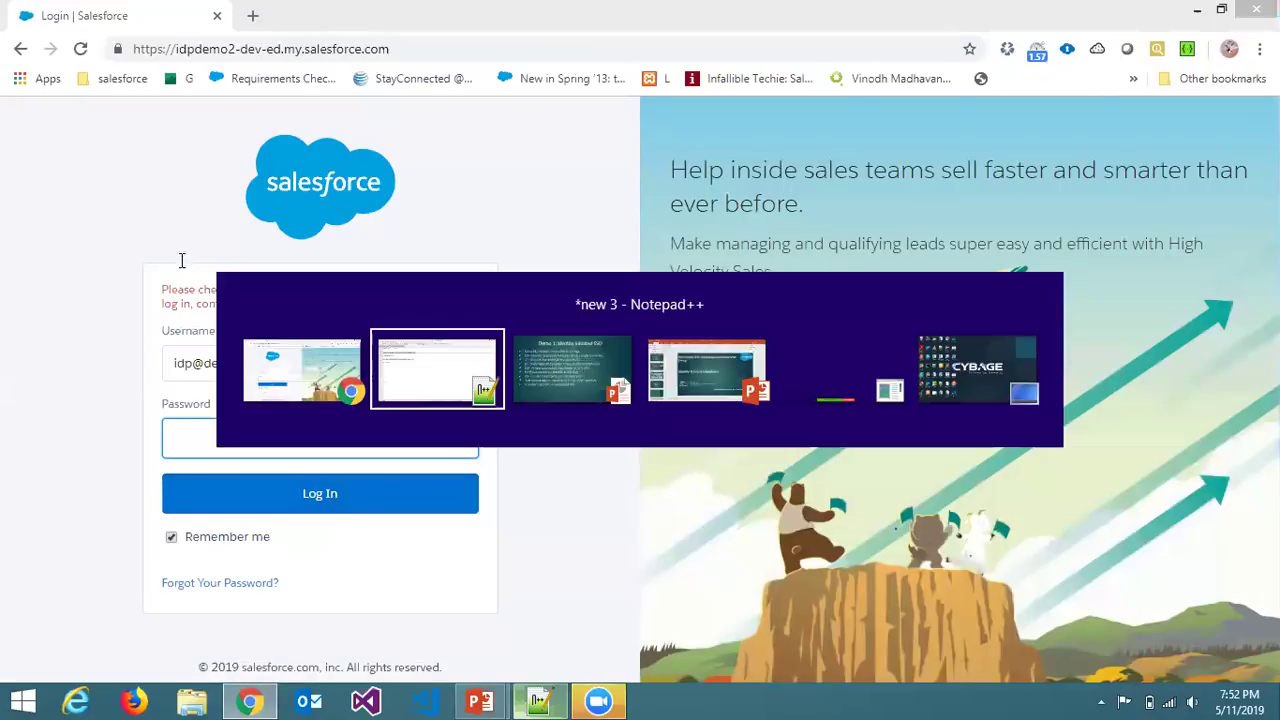
pyautogui.click(185, 183)
pyautogui.hotkey('shift', 'Home')
pyautogui.hotkey('ctrl', 'c')
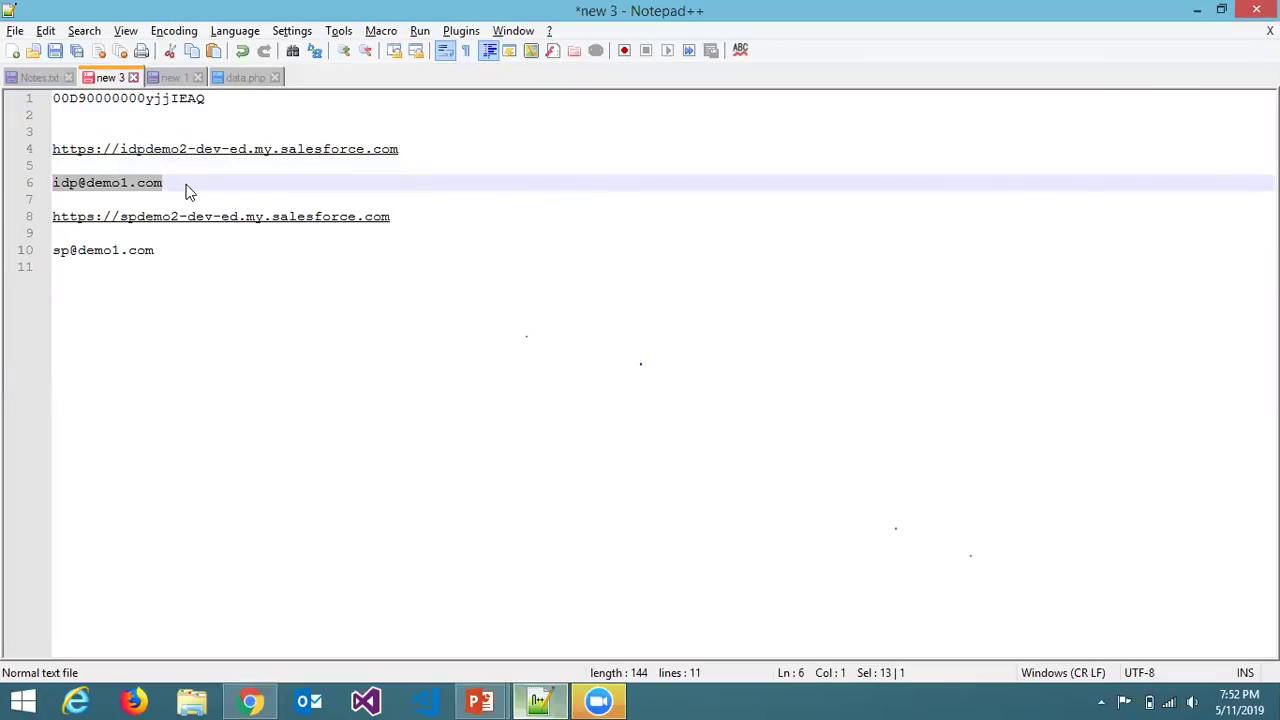
pyautogui.hotkey('alt', 'Tab')
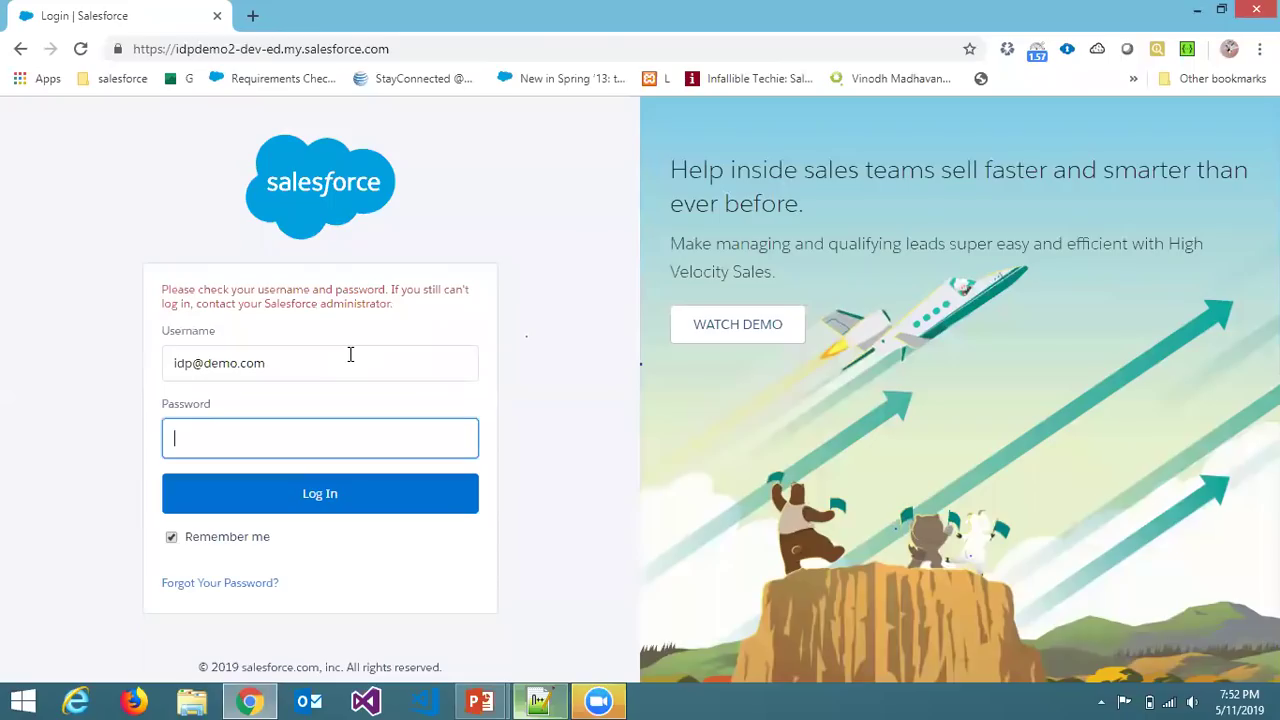
pyautogui.hotkey('shift', 'Tab')
pyautogui.hotkey('ctrl', 'v')
pyautogui.click(517, 394)
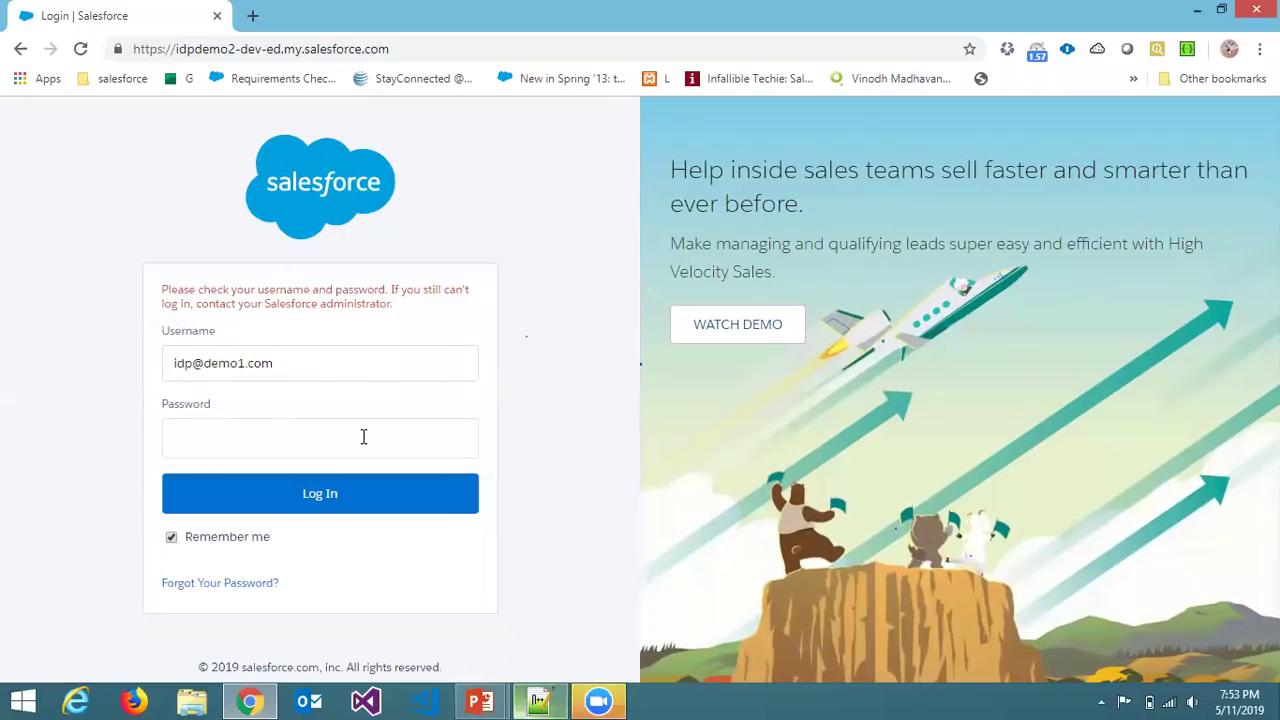
pyautogui.click(363, 437)
pyautogui.write('•••••••')
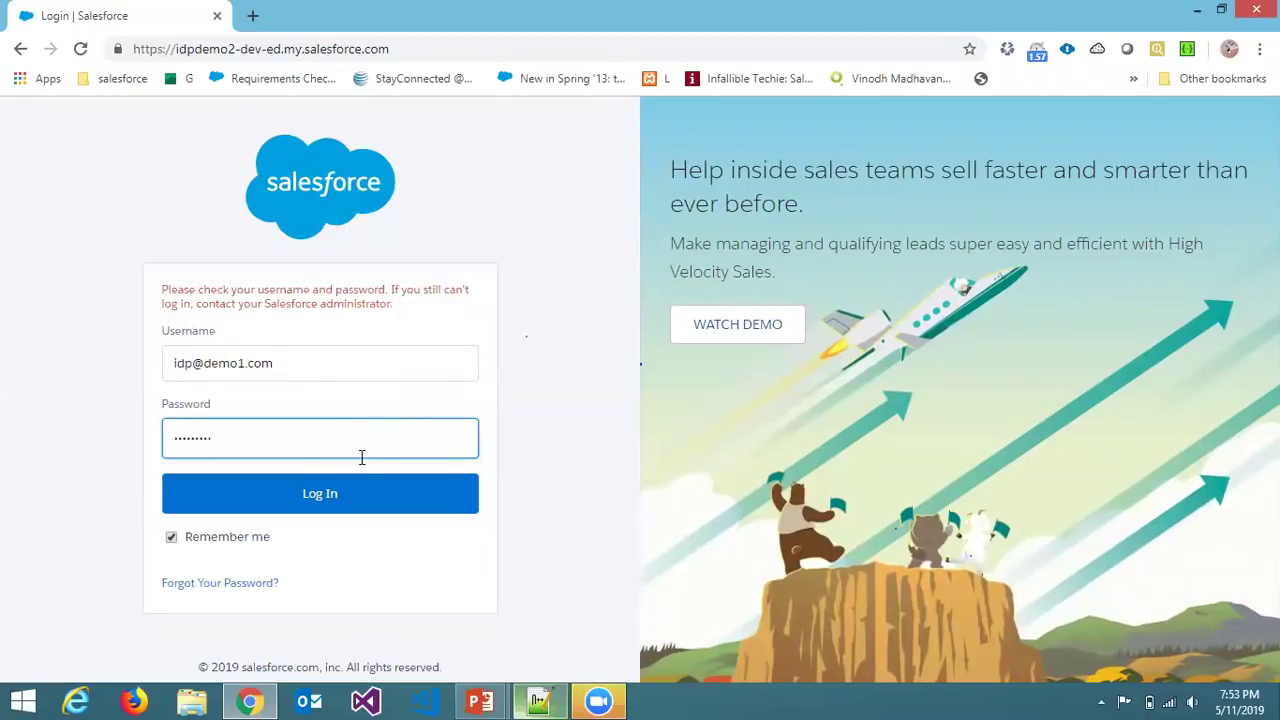
pyautogui.click(375, 495)
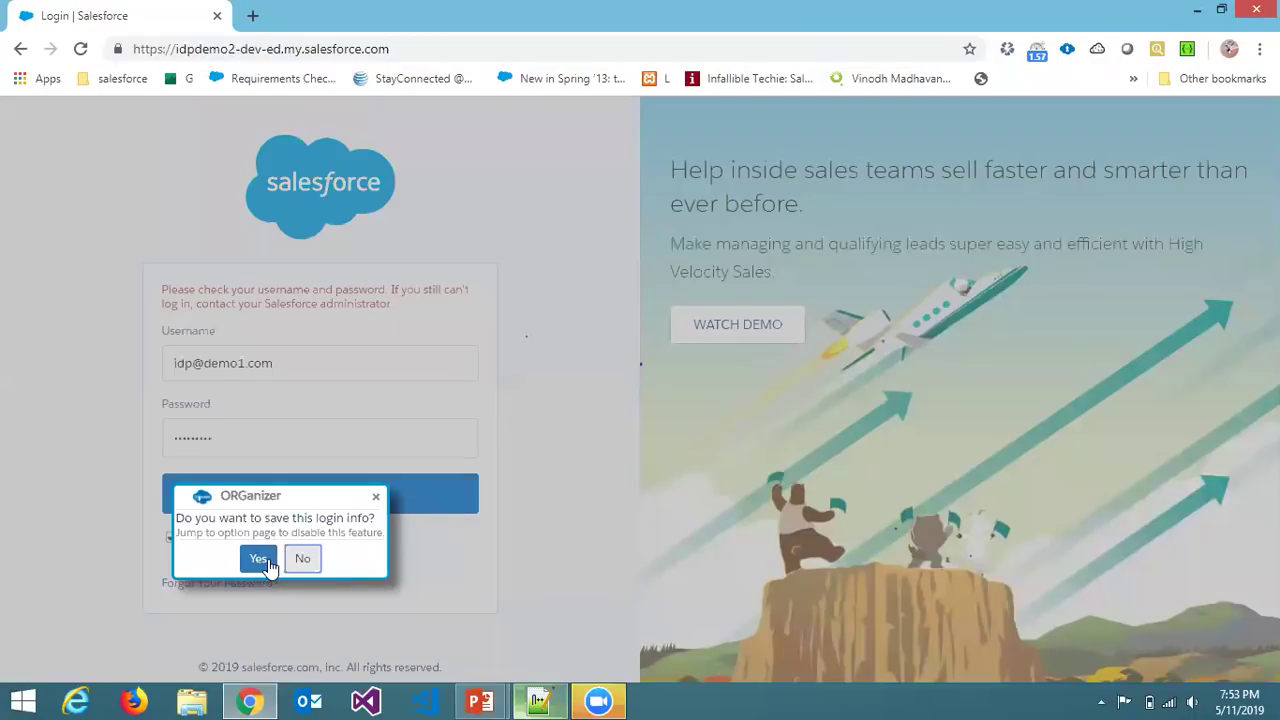
pyautogui.click(268, 562)
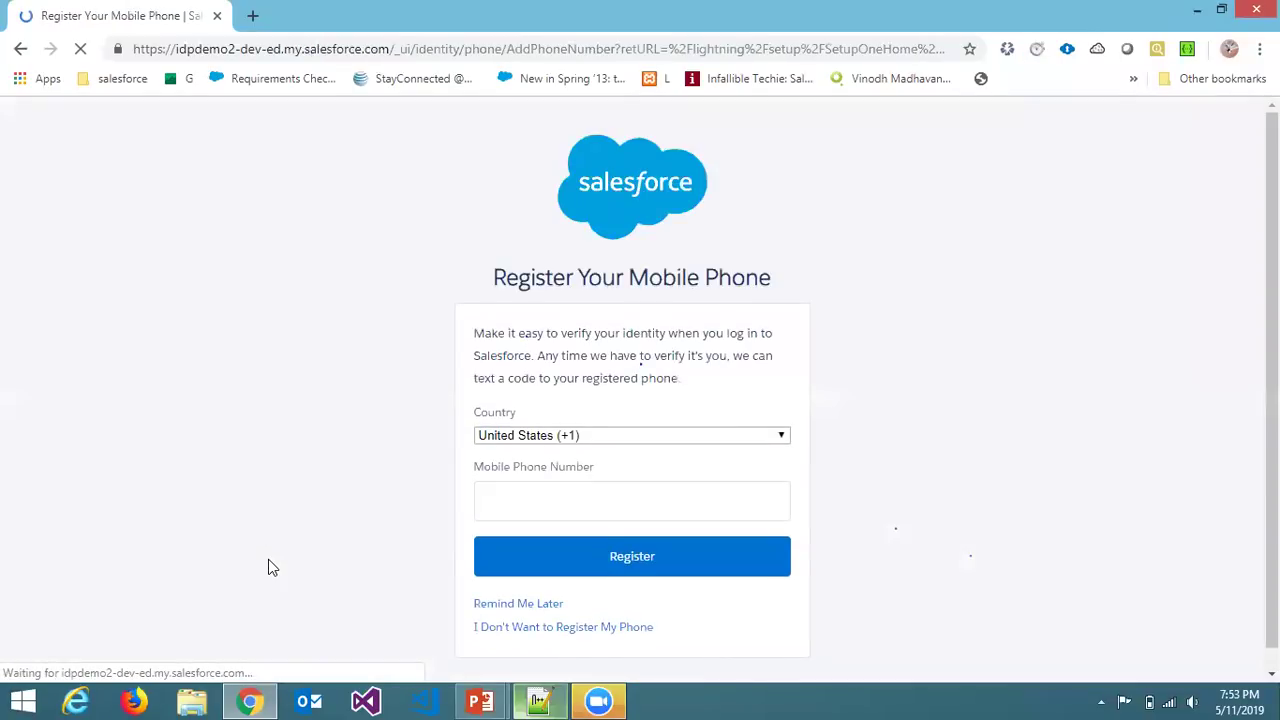
# Step: Skip phone registration, allow notifications, and open My Domain via a Quick Find search for 'my'
pyautogui.click(517, 628)
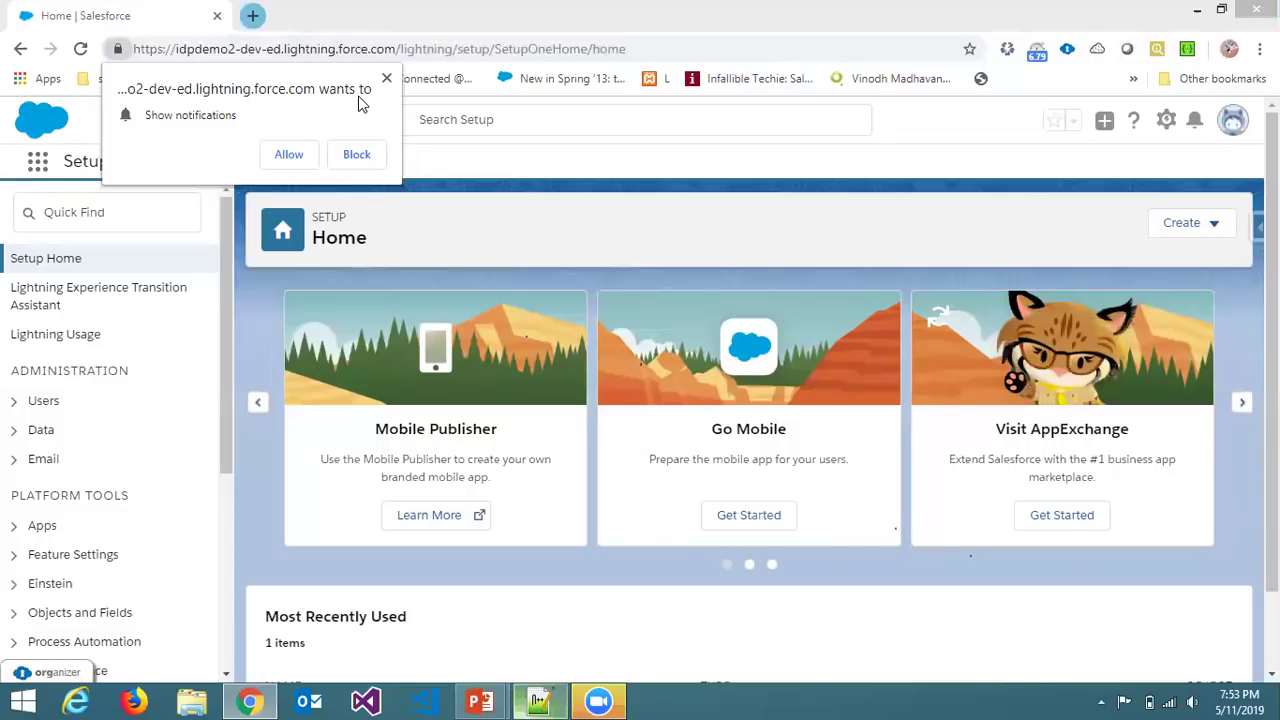
pyautogui.click(266, 160)
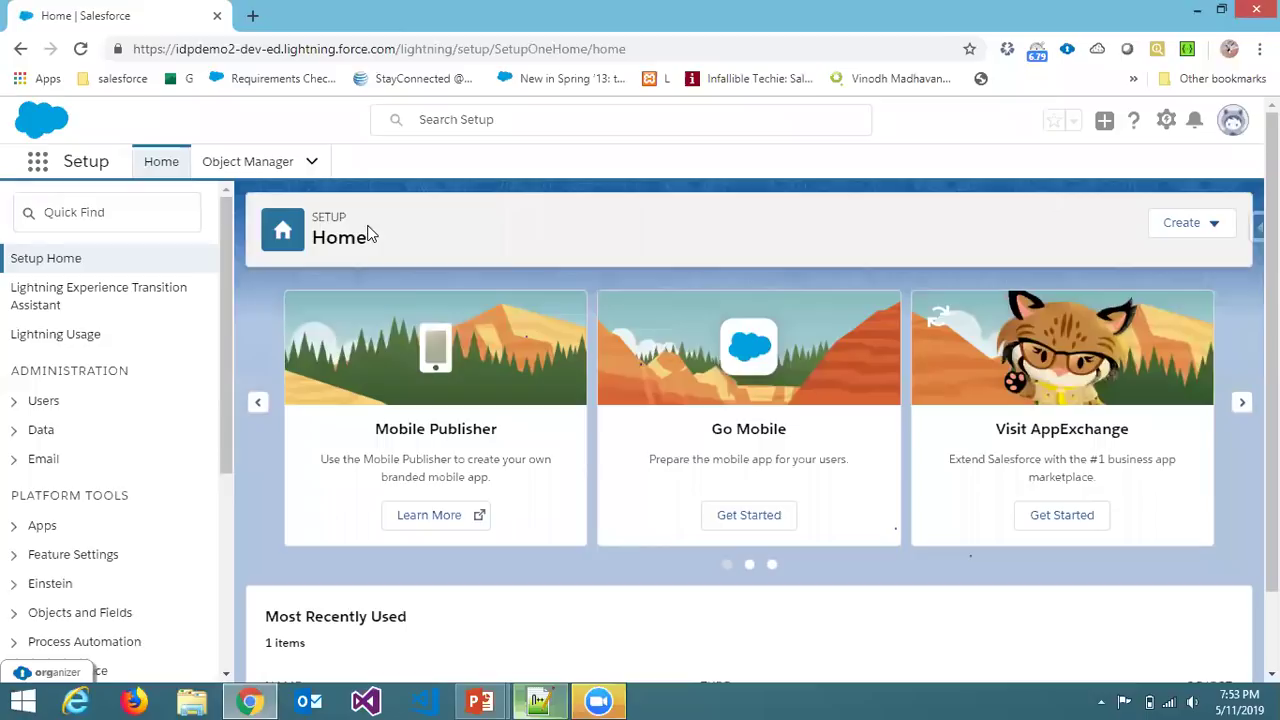
pyautogui.click(146, 197)
pyautogui.write('m')
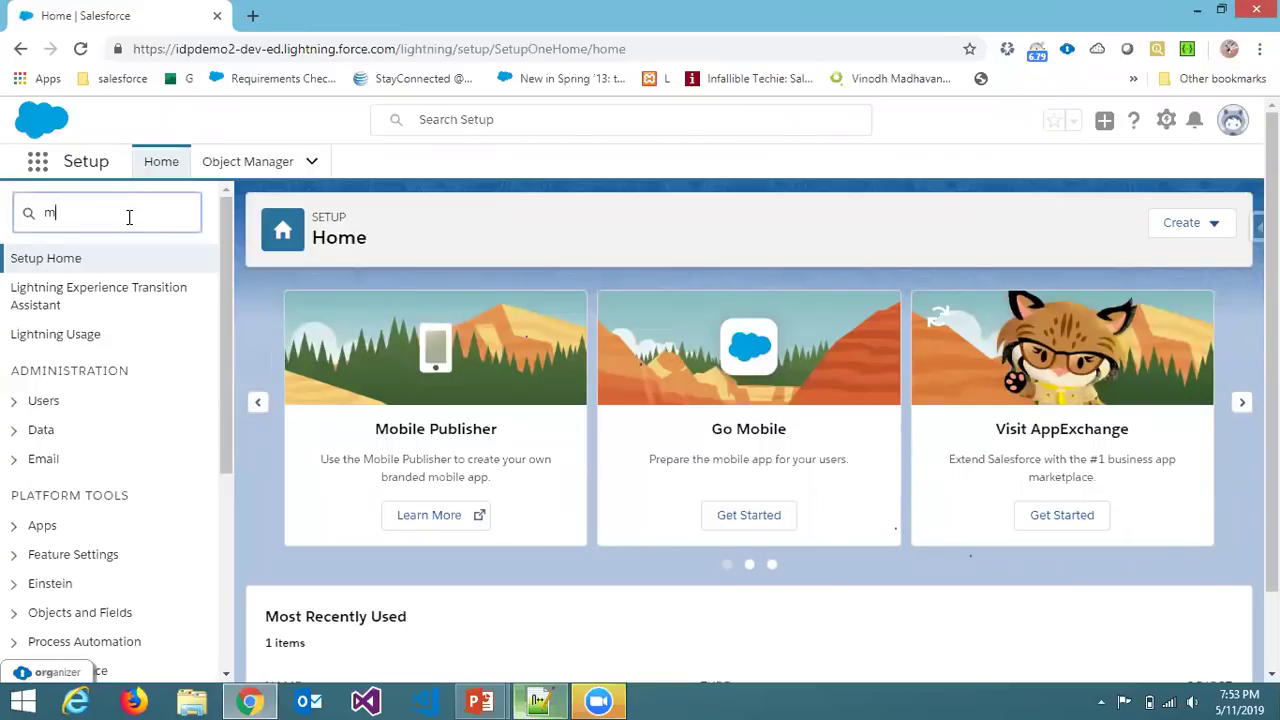
pyautogui.write('y')
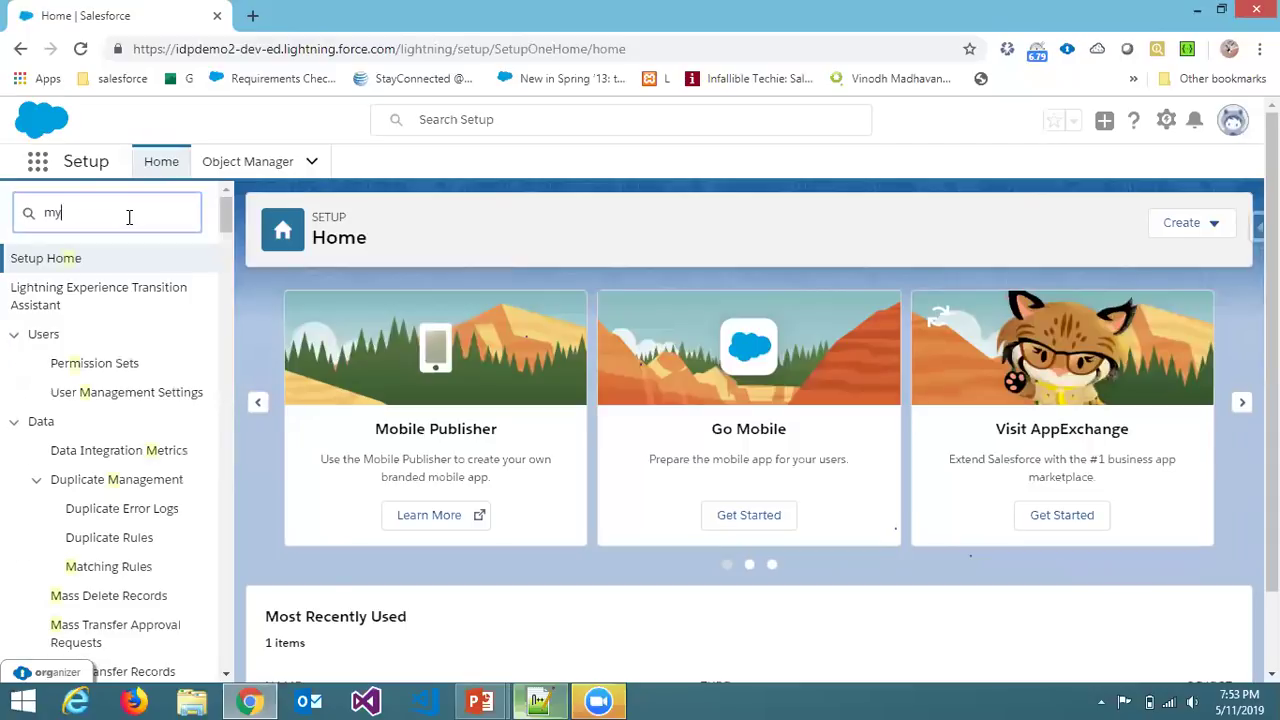
pyautogui.click(85, 347)
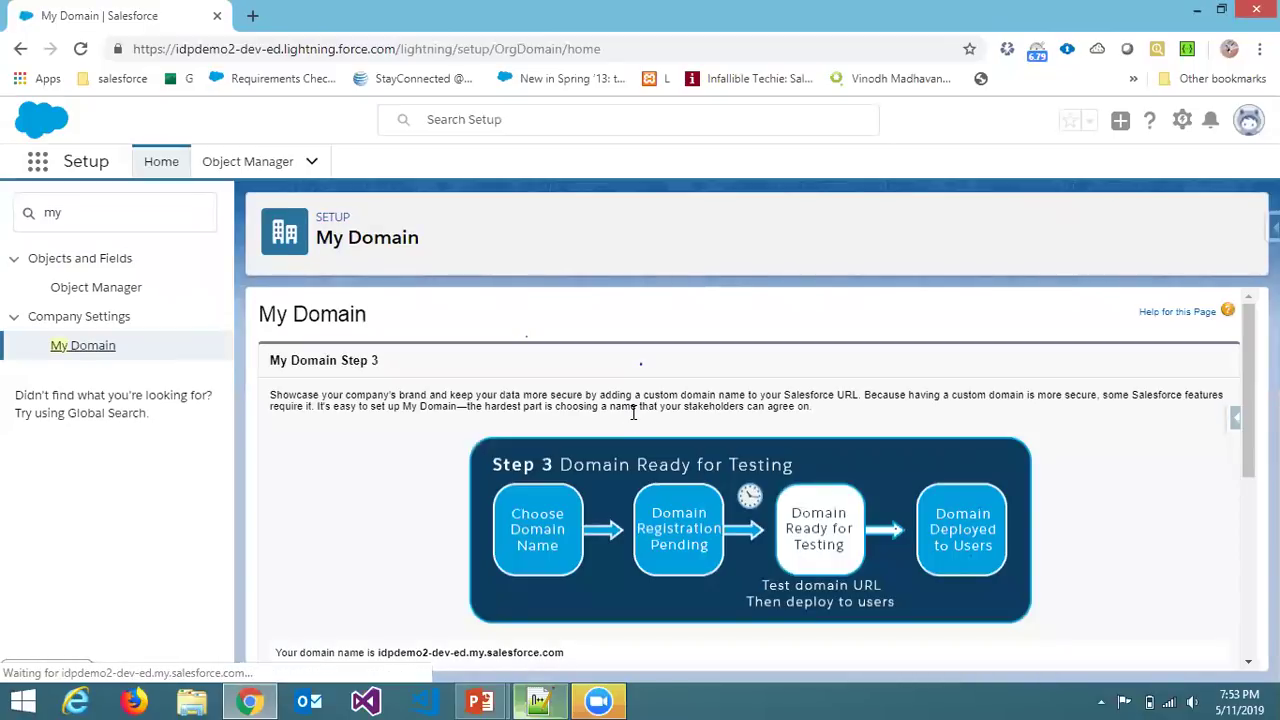
# Step: Review the idpdemo2-dev-ed domain name and confirm Deploy to Users
pyautogui.scroll(-2, 305, 500)
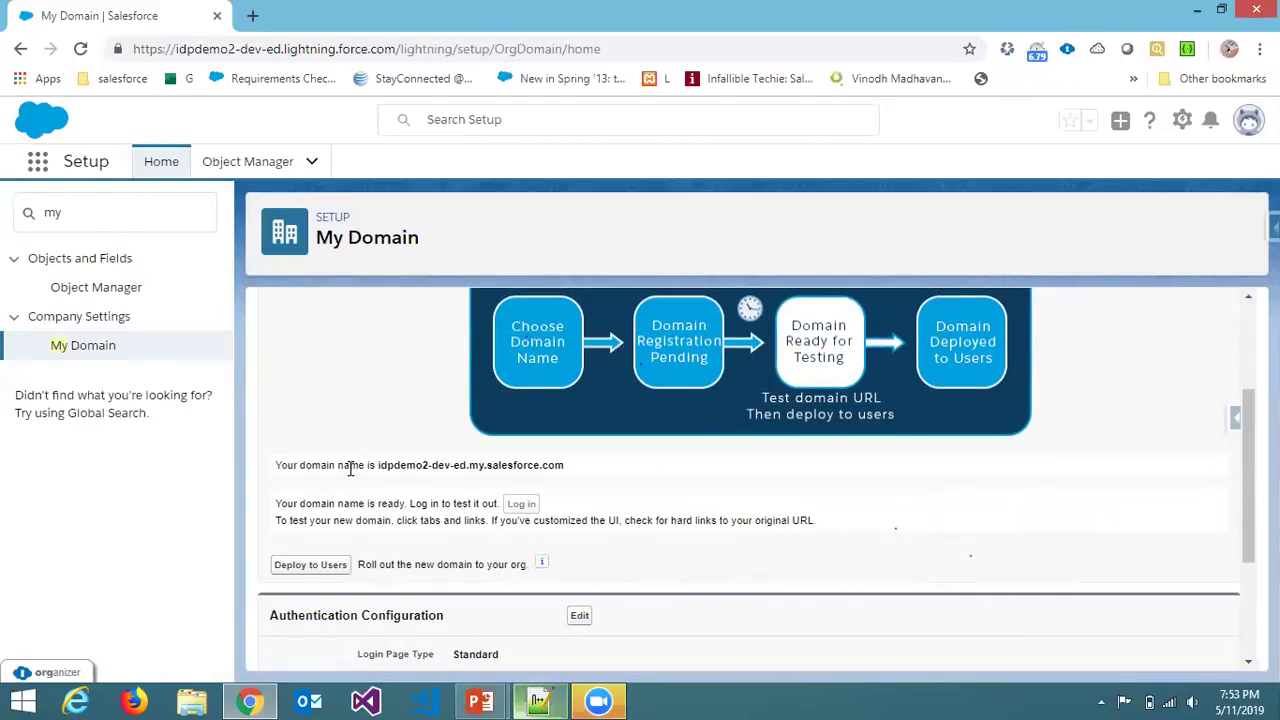
pyautogui.moveTo(397, 465); pyautogui.dragTo(425, 467)
pyautogui.click(425, 467)
pyautogui.moveTo(428, 467); pyautogui.dragTo(380, 467)
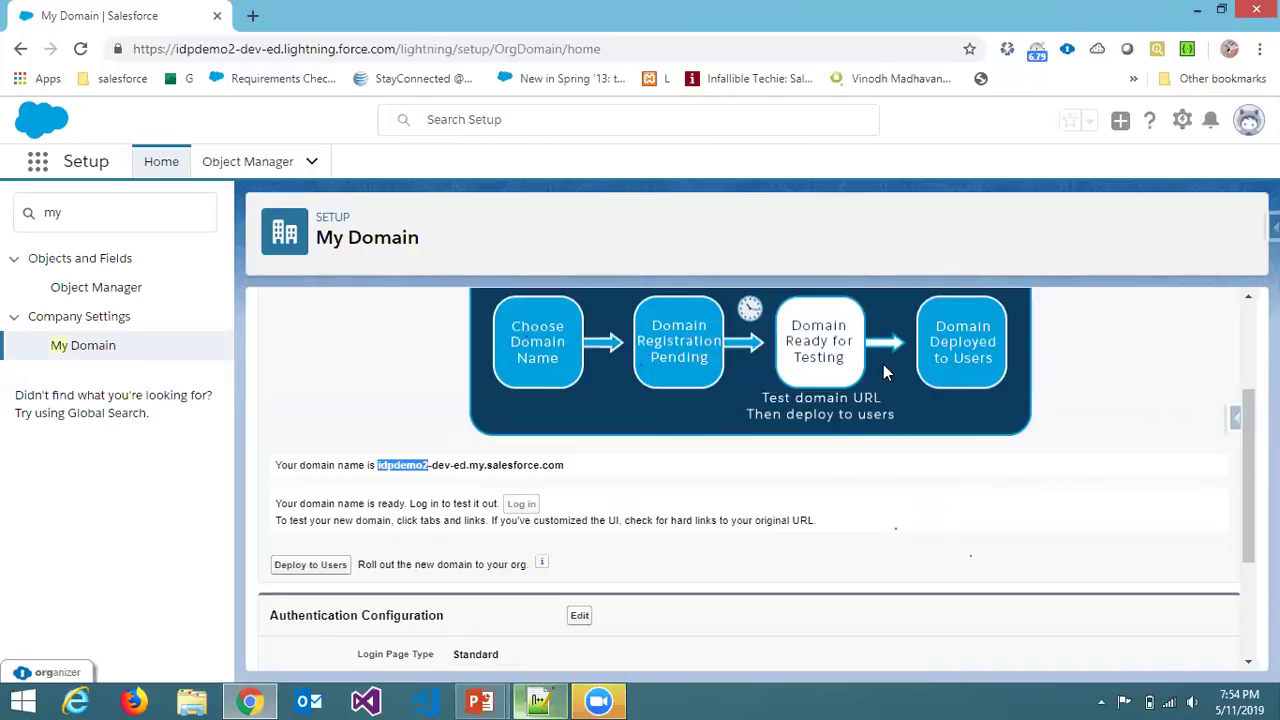
pyautogui.click(296, 568)
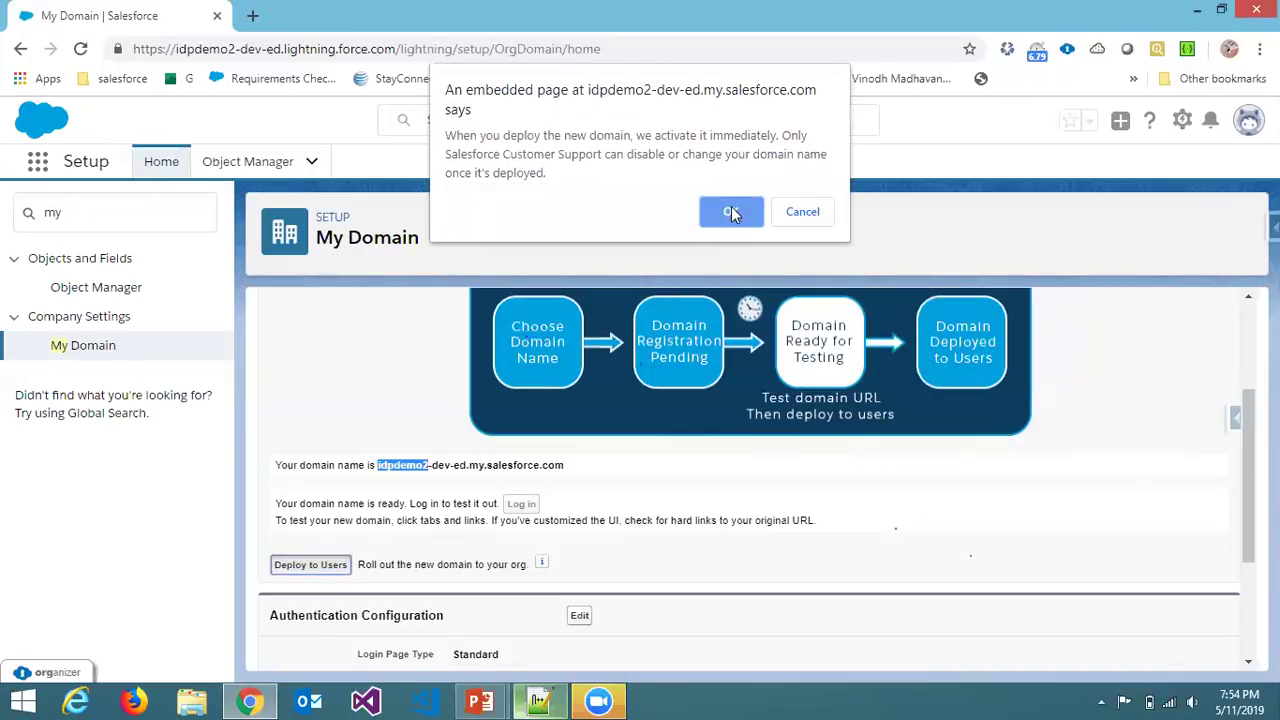
pyautogui.click(731, 212)
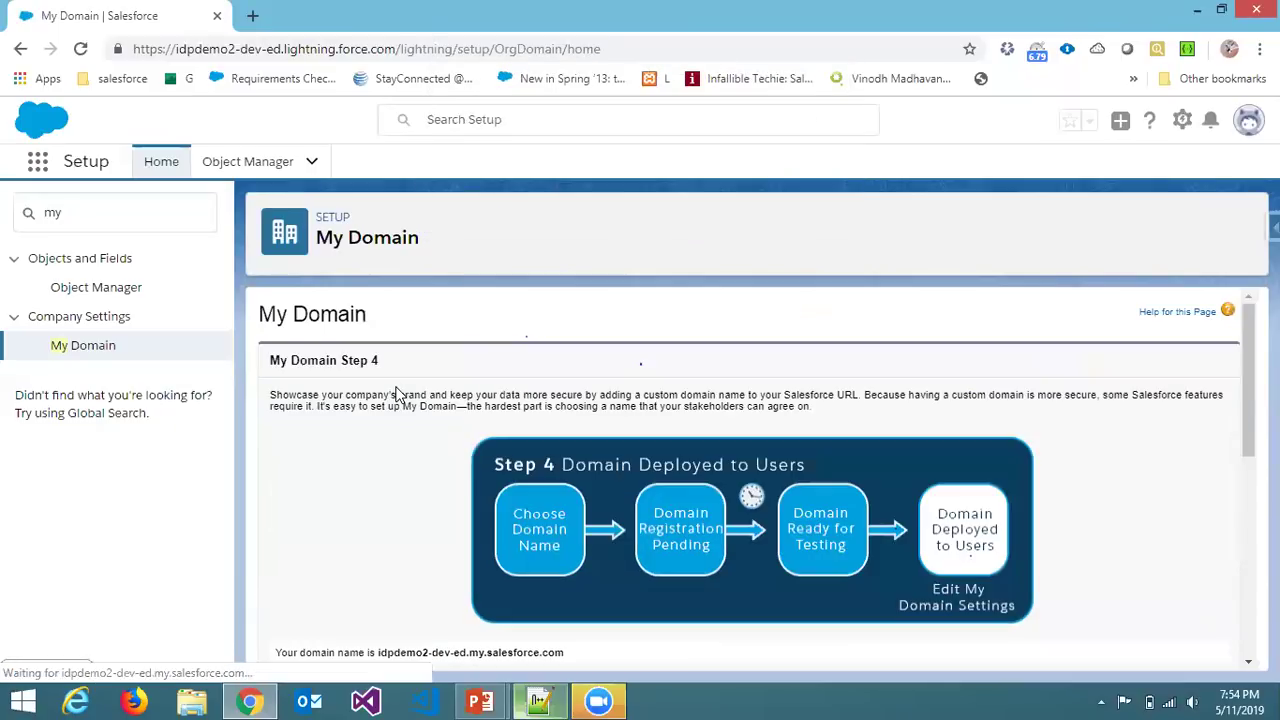
pyautogui.scroll(-2, 334, 520)
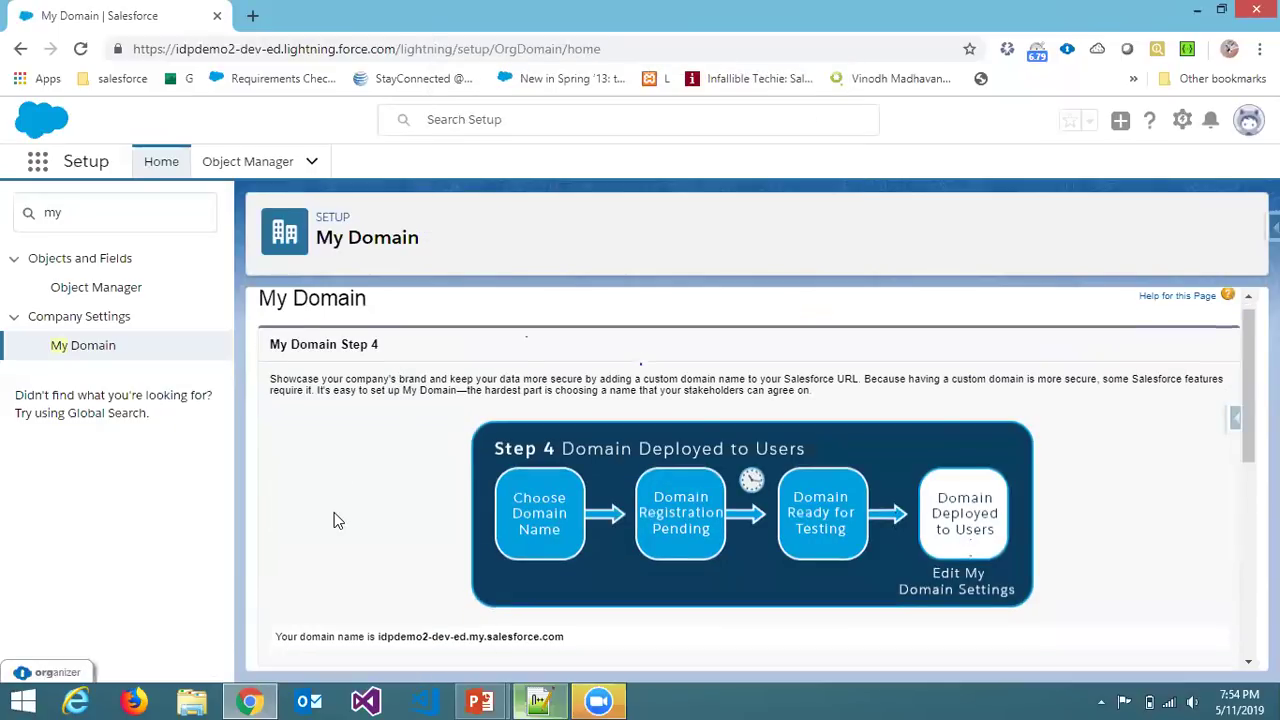
pyautogui.scroll(-3, 334, 515)
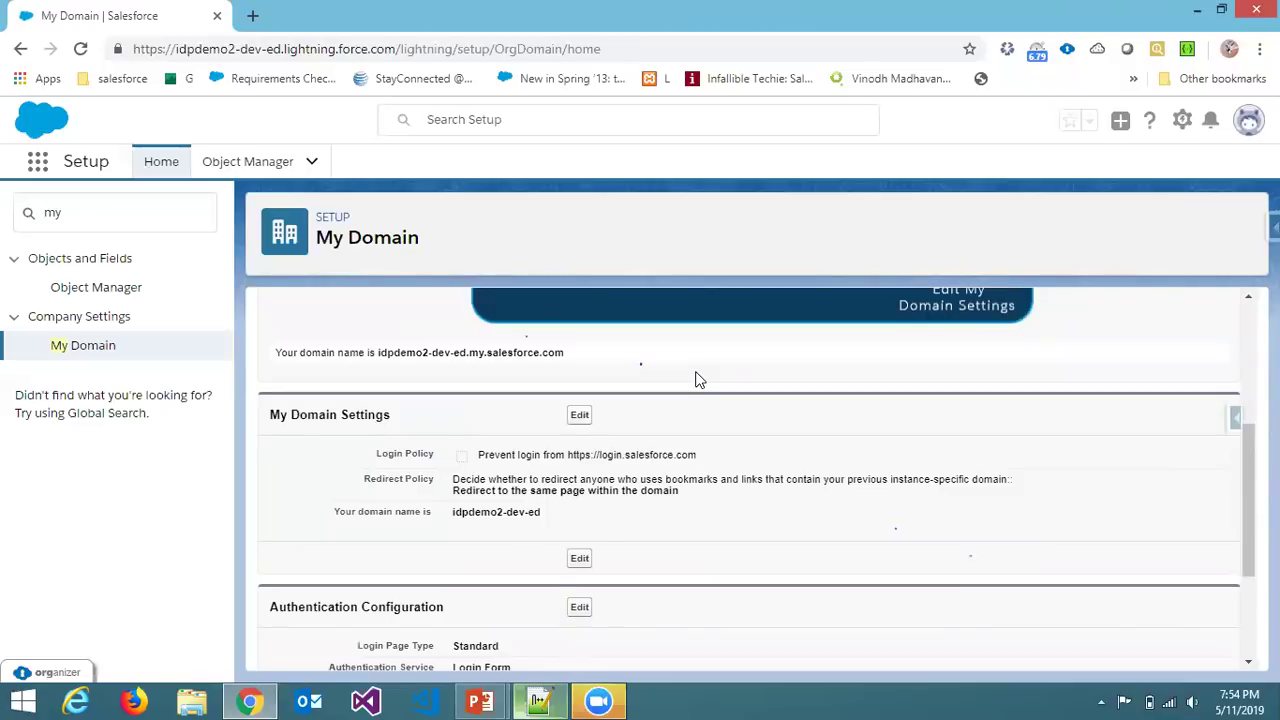
pyautogui.scroll(3, 697, 378)
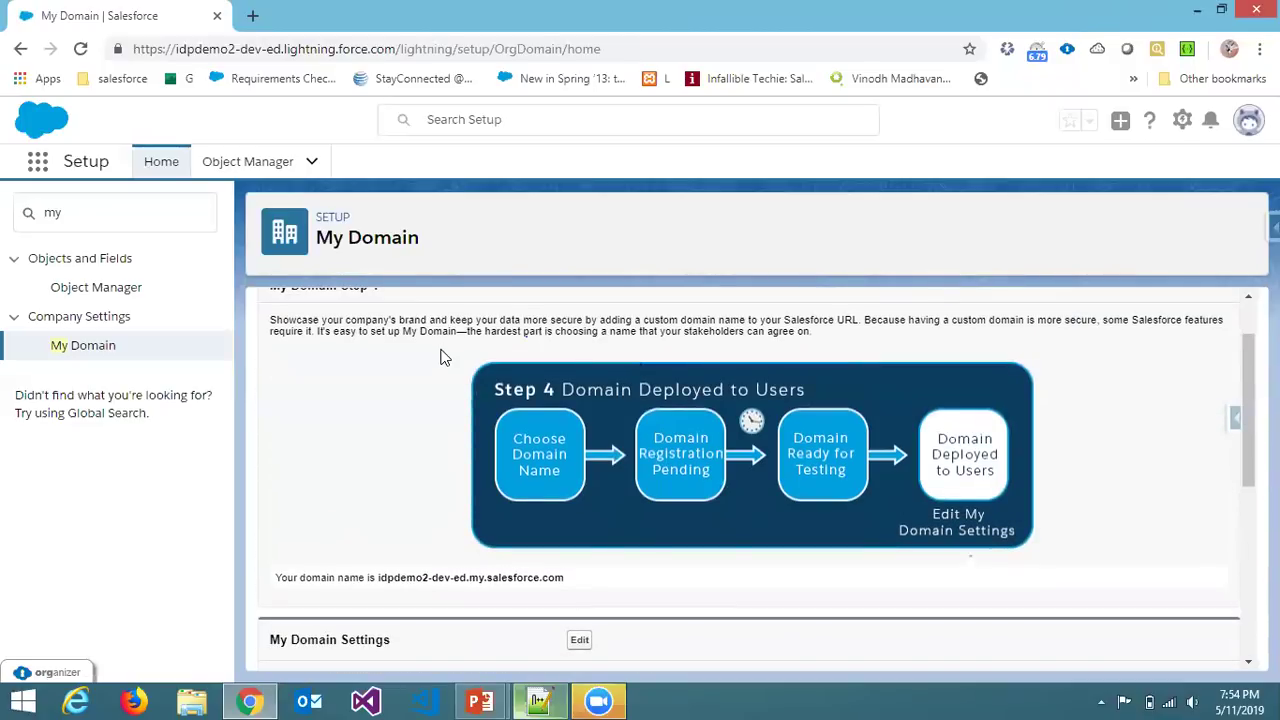
# Step: Find 'ident' in Quick Find and review the Identity Provider's SelfSignedCert_11May2019_142420 certificate without changes
pyautogui.click(480, 698)
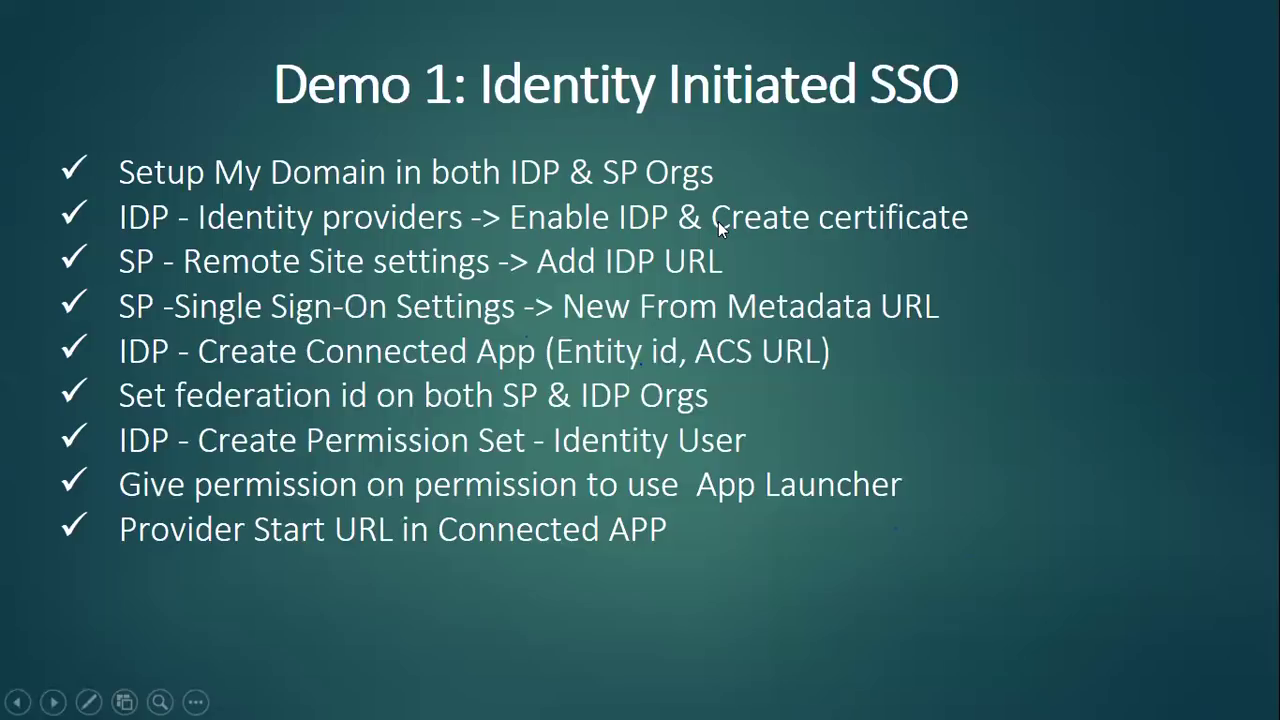
pyautogui.hotkey('alt', 'Tab')
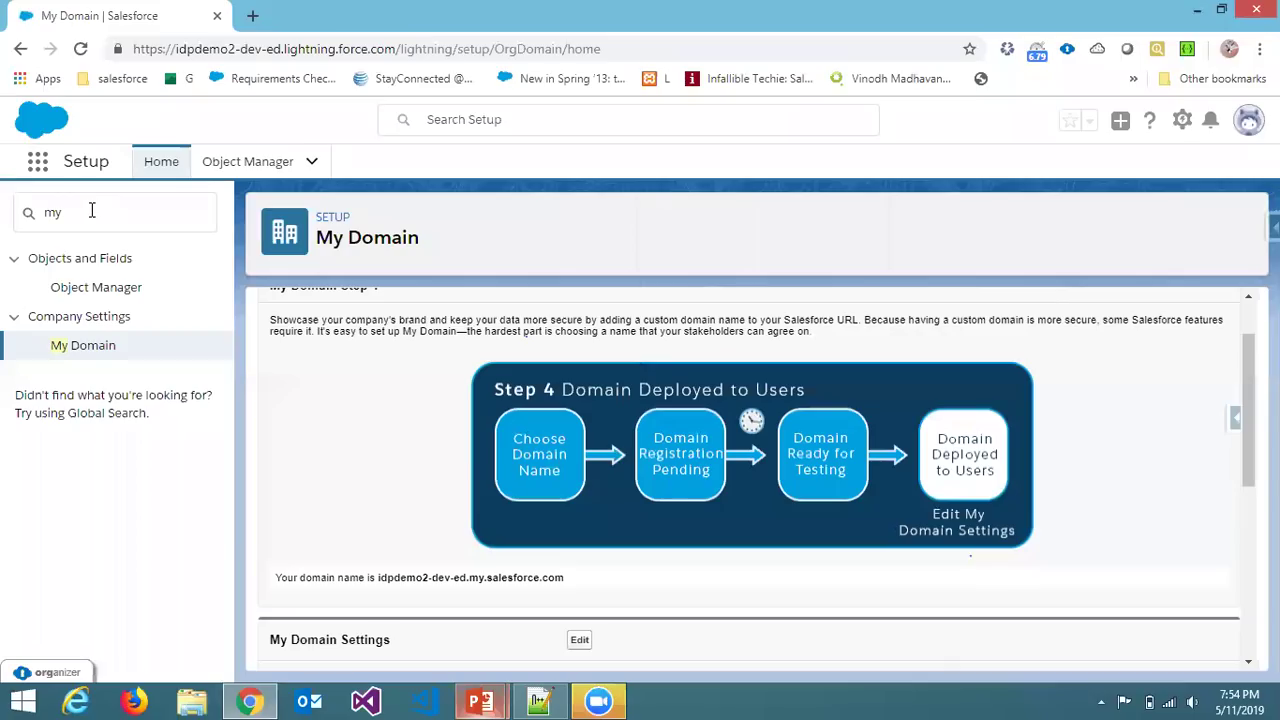
pyautogui.click(91, 210)
pyautogui.press('BackSpace')
pyautogui.press('BackSpace')
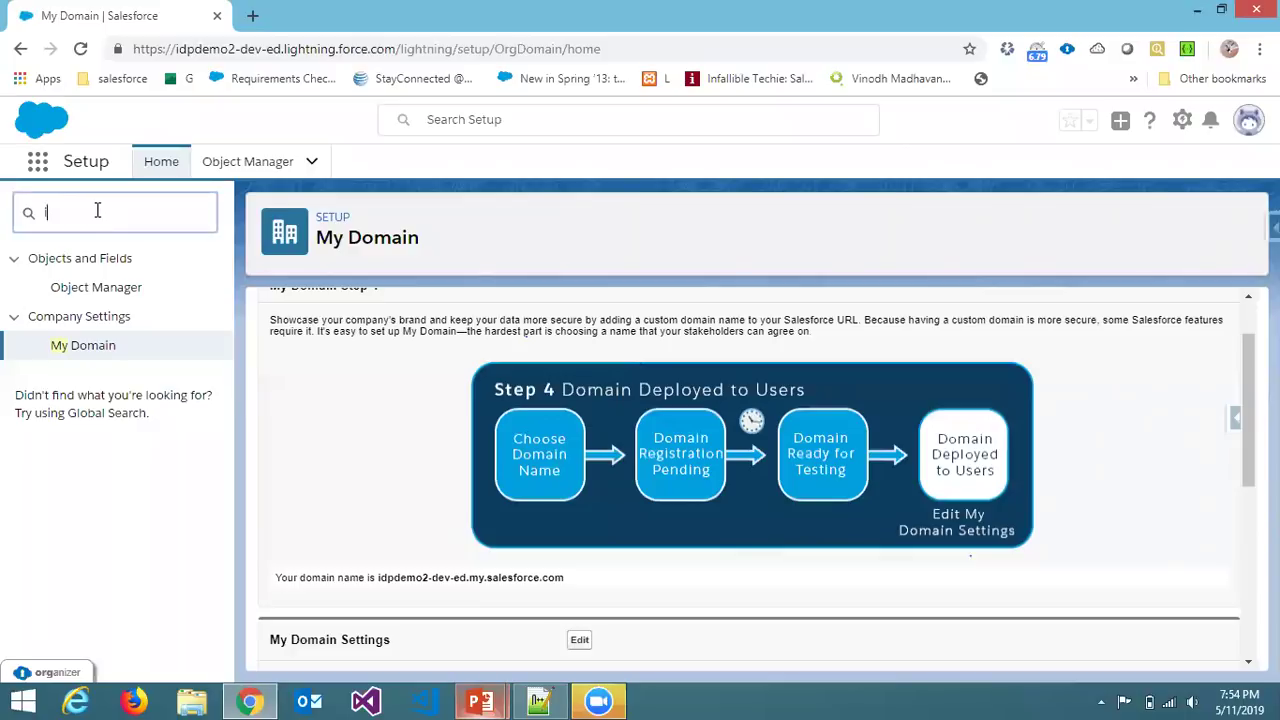
pyautogui.write('ident')
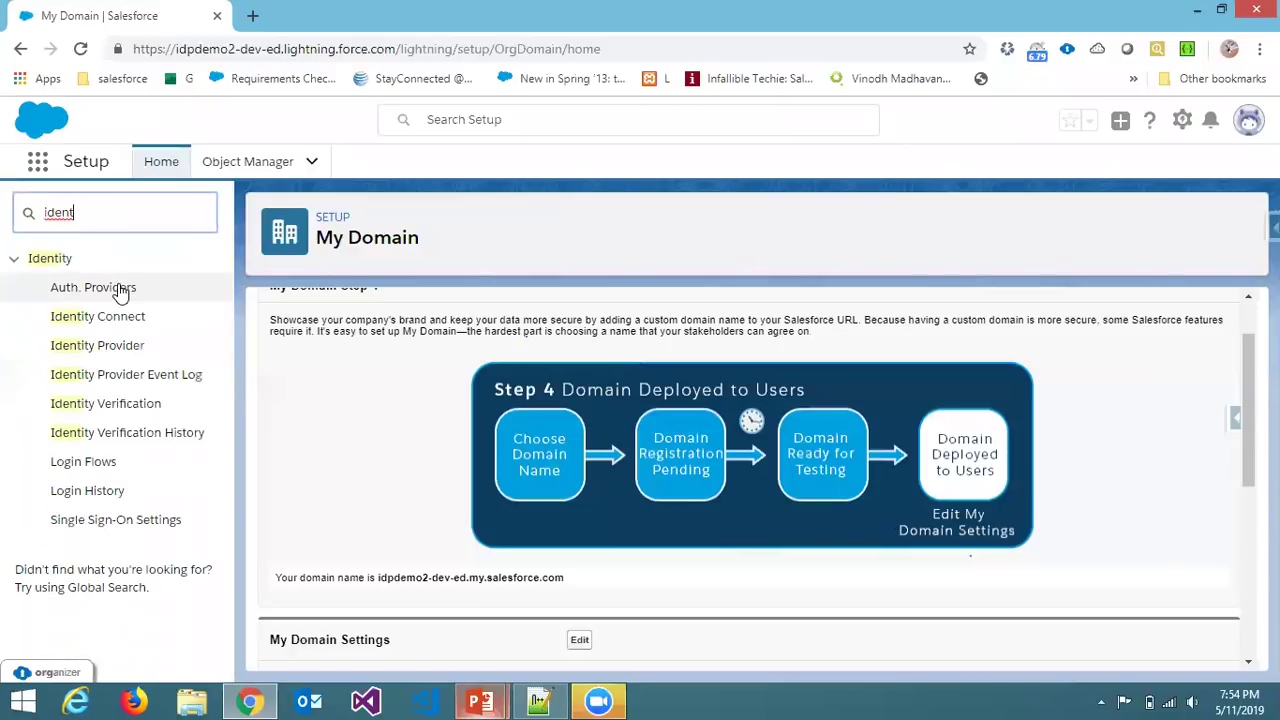
pyautogui.click(128, 350)
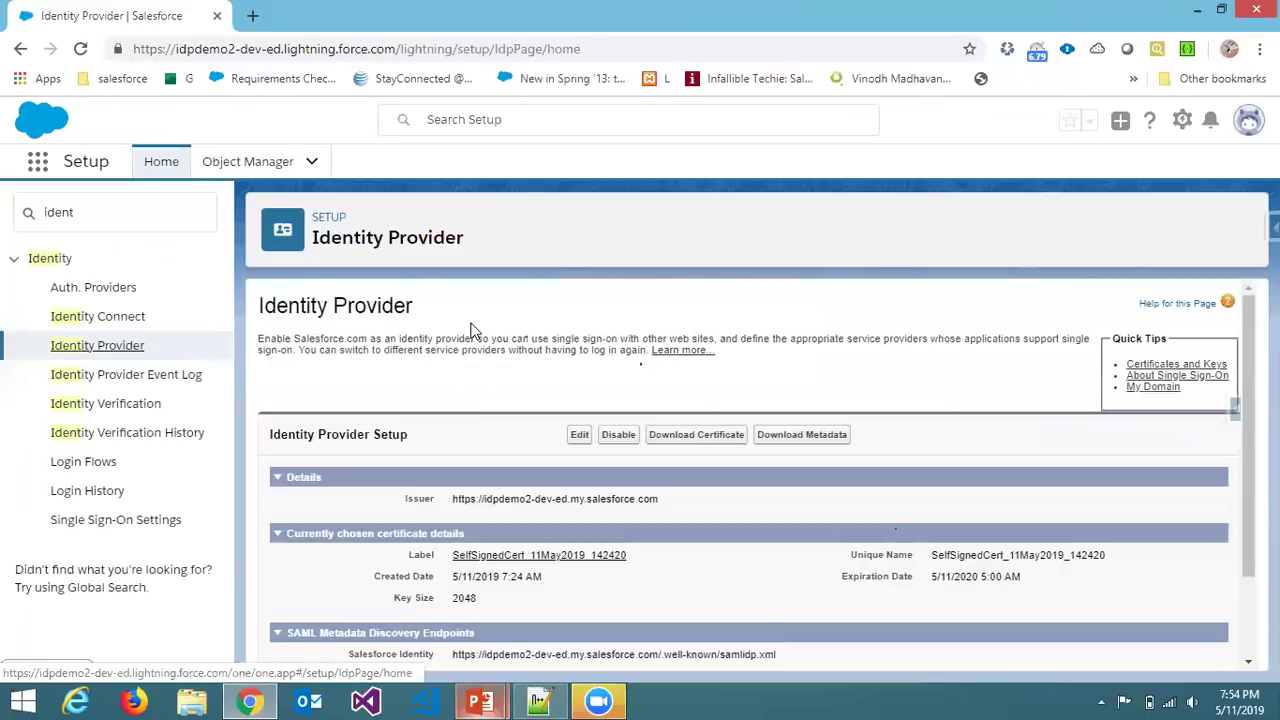
pyautogui.scroll(-2, 474, 345)
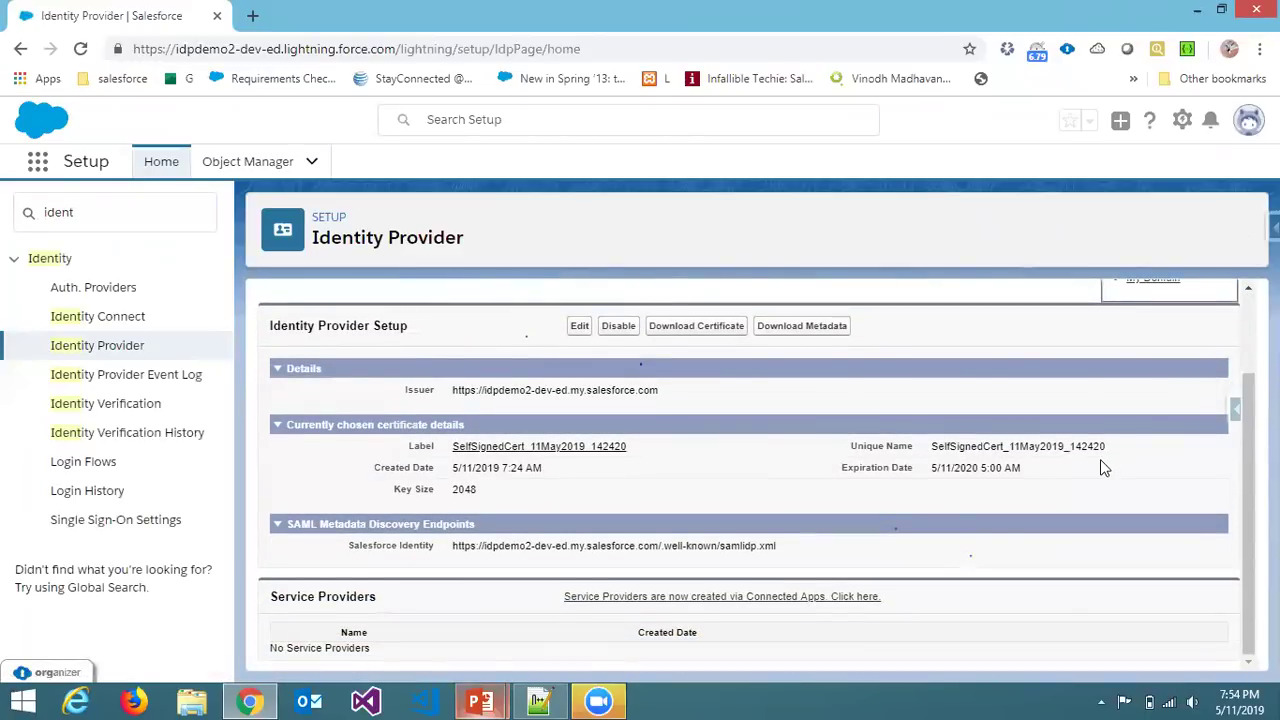
pyautogui.click(580, 328)
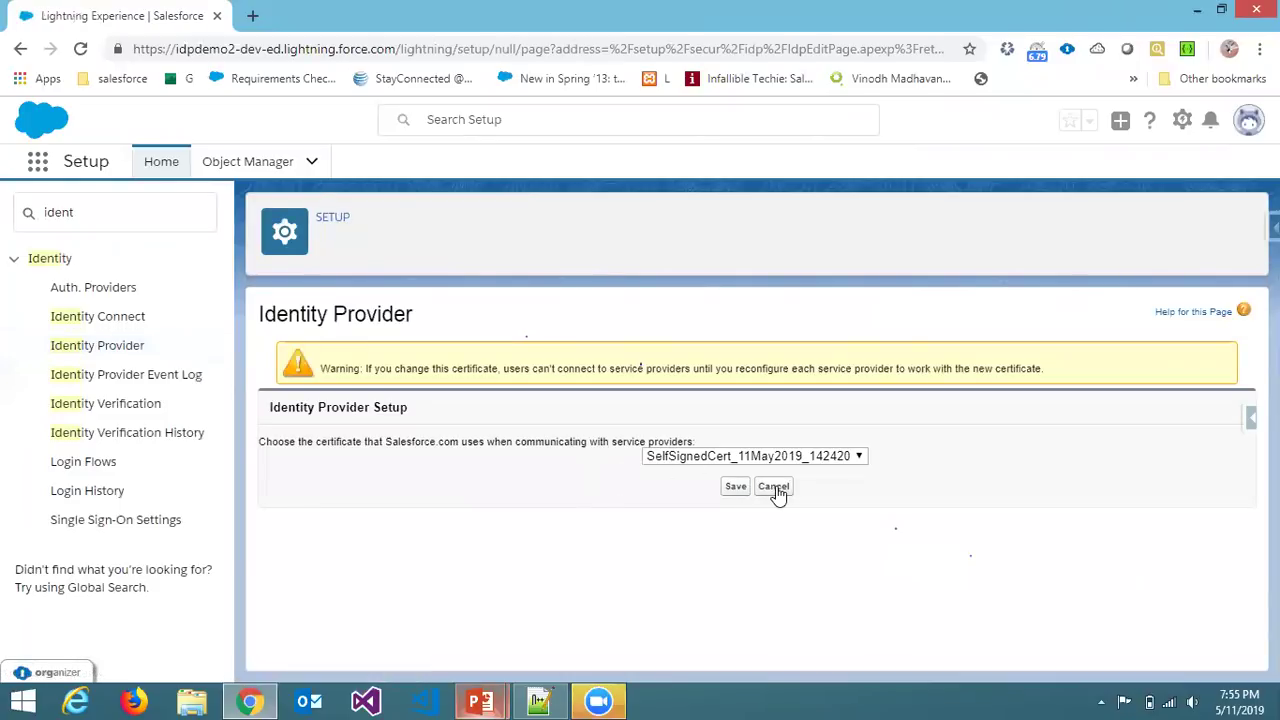
pyautogui.click(774, 487)
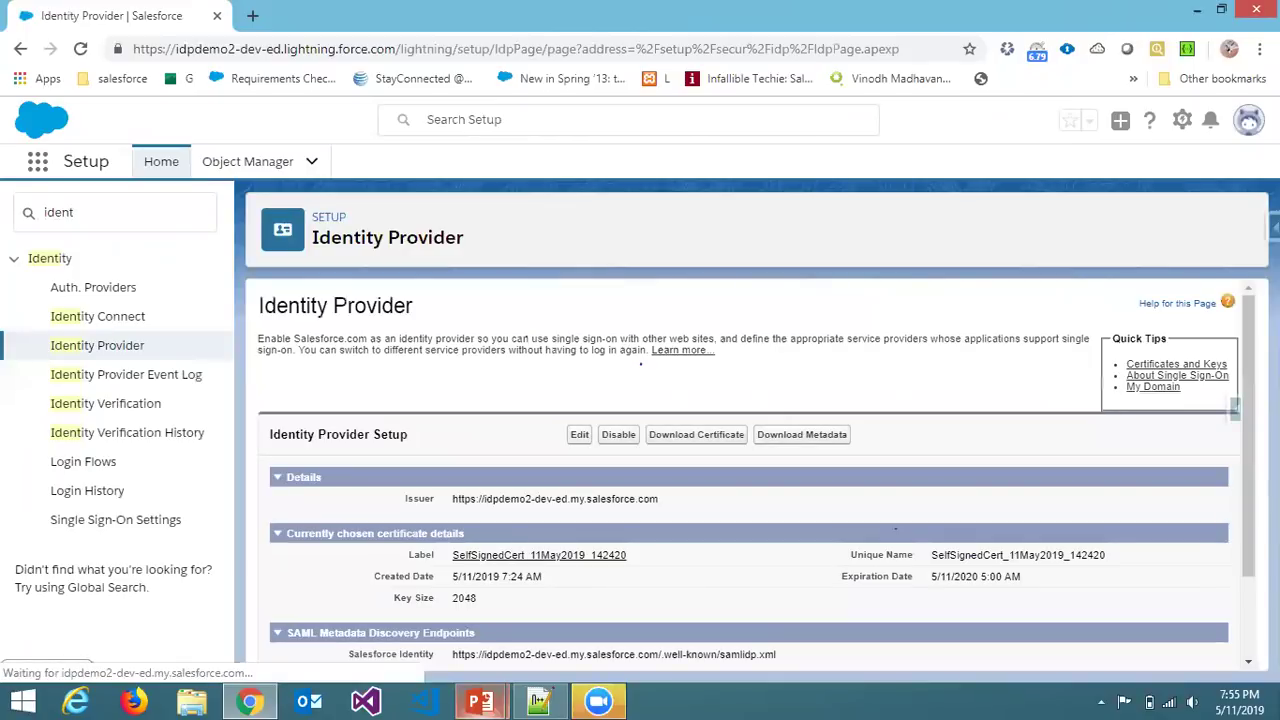
pyautogui.scroll(-2, 586, 457)
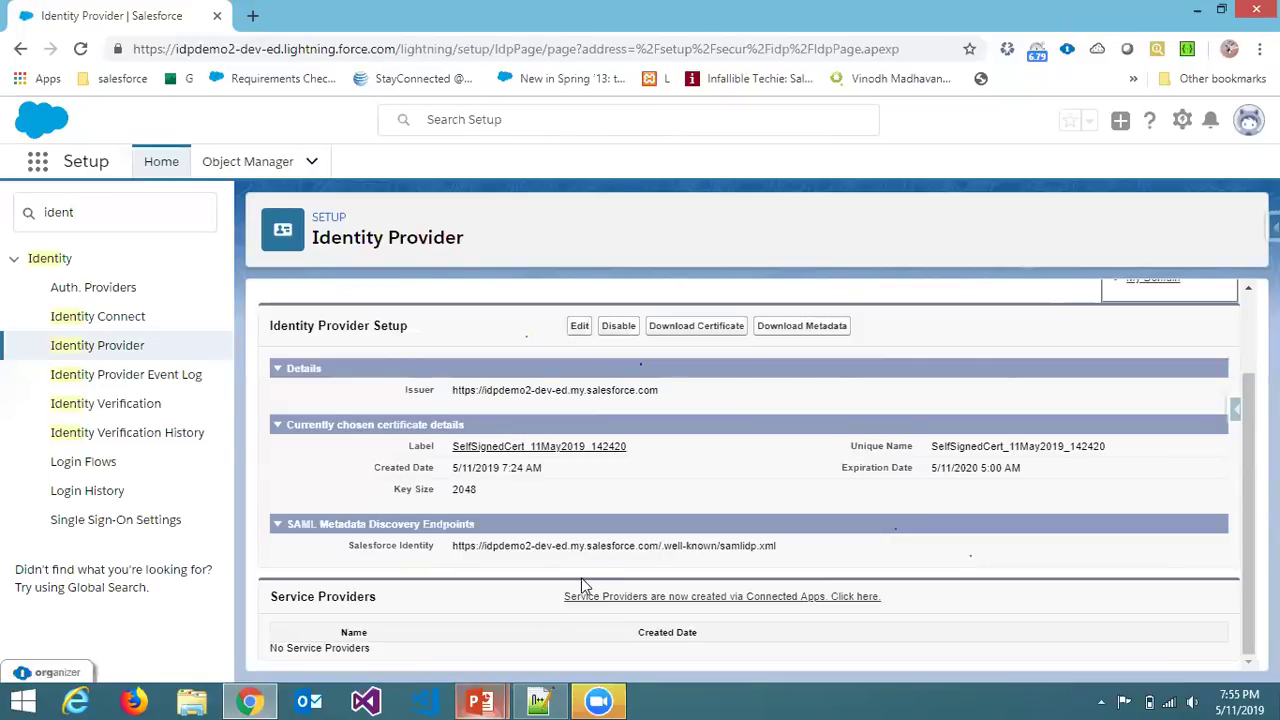
pyautogui.hotkey('alt', 'Tab')
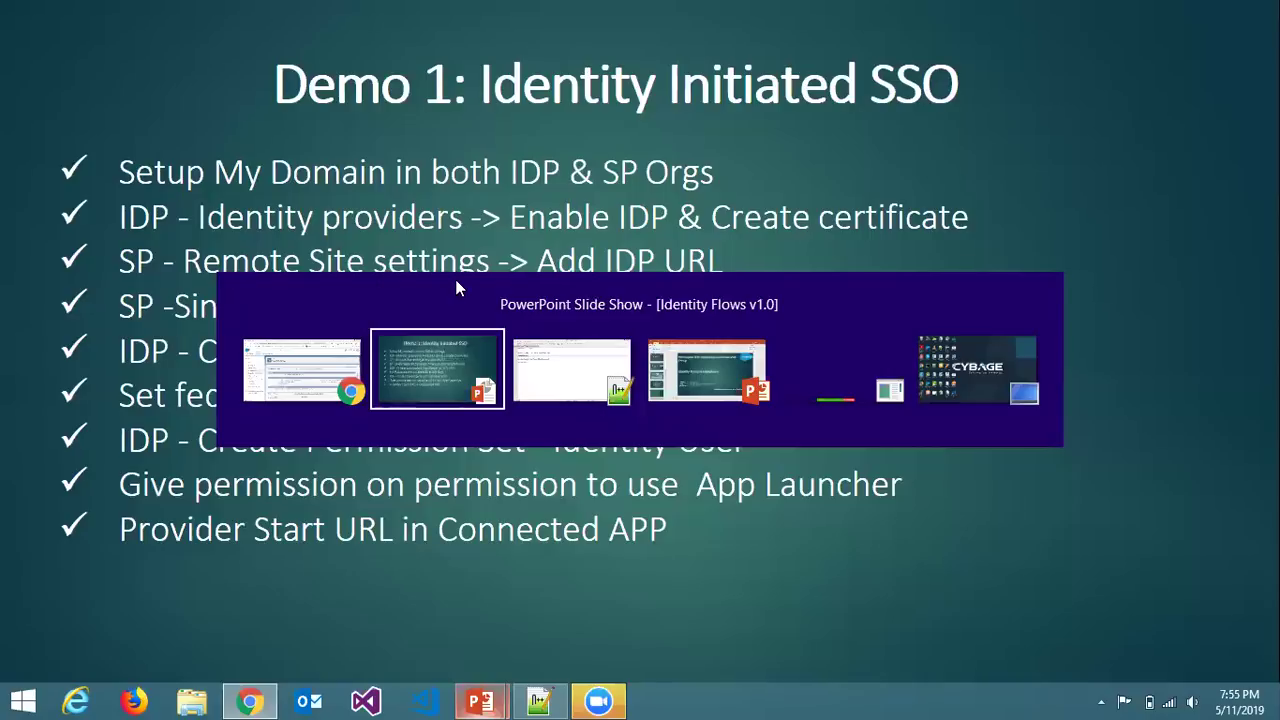
# Step: Load the spdemo2 org URL from line 8 of the notes in a new browser tab
pyautogui.hotkey('alt', 'shift', 'Tab')
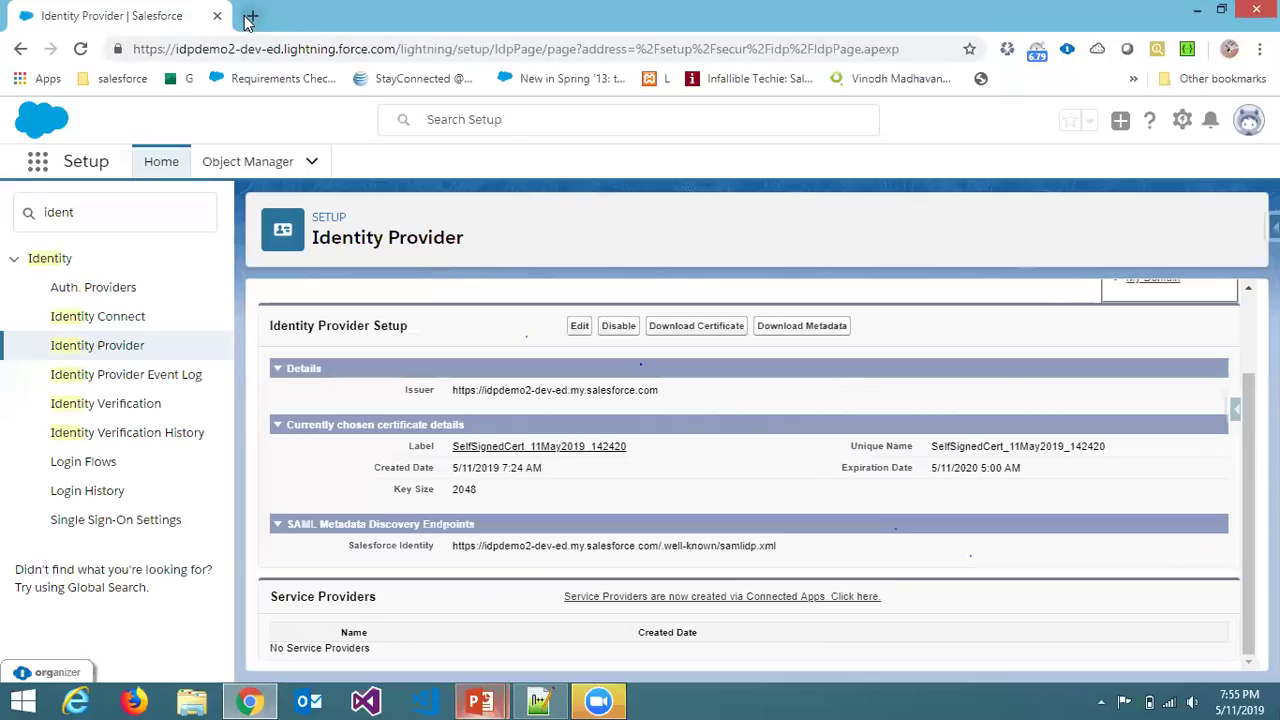
pyautogui.click(250, 17)
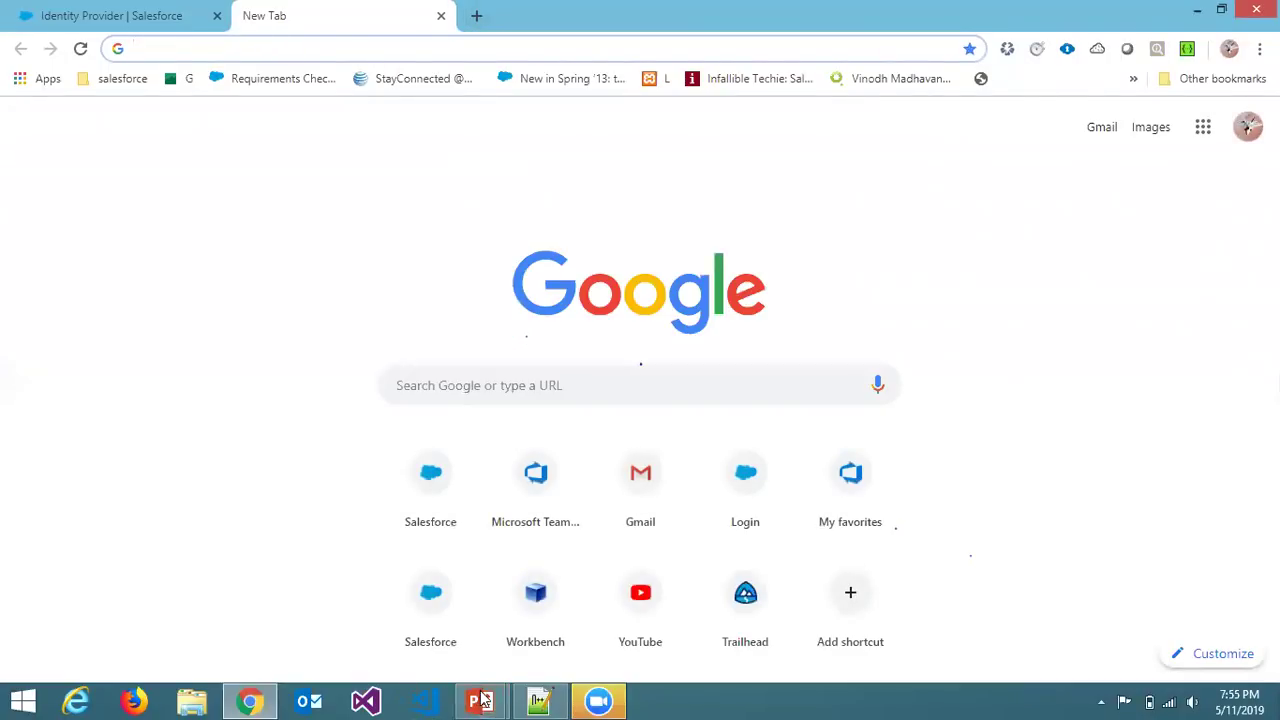
pyautogui.click(527, 697)
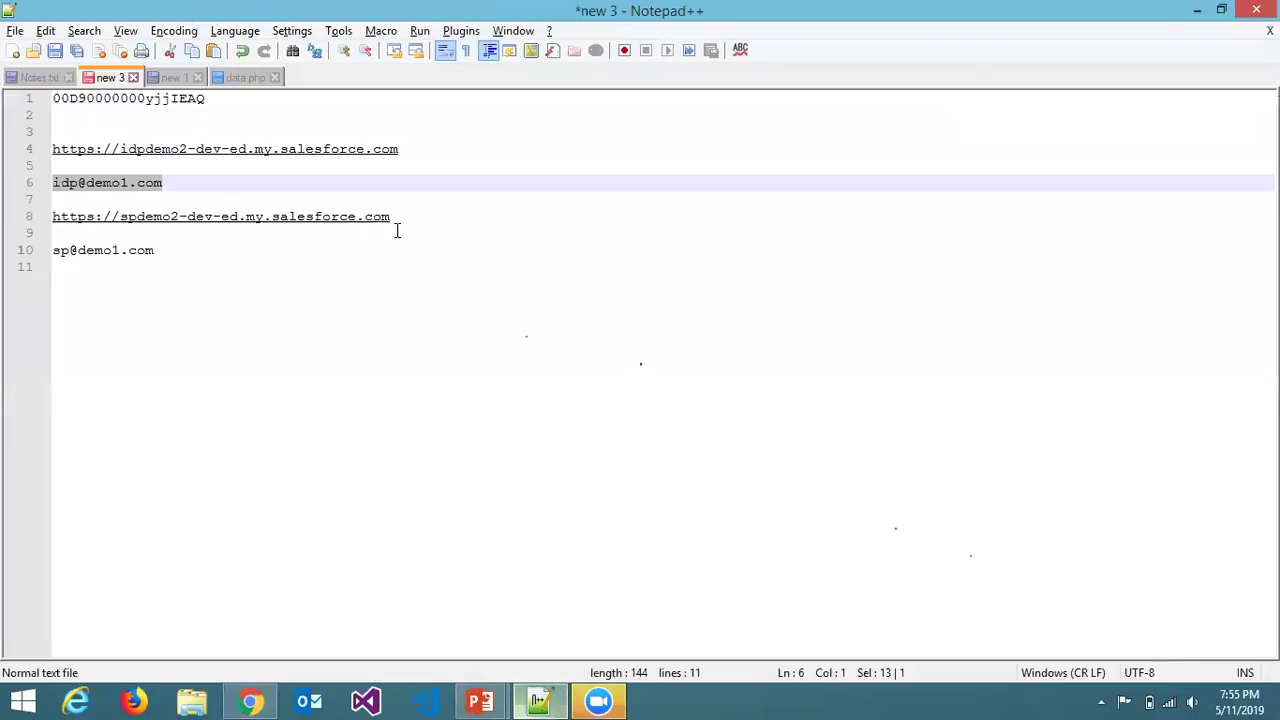
pyautogui.click(408, 219)
pyautogui.hotkey('shift', 'Home')
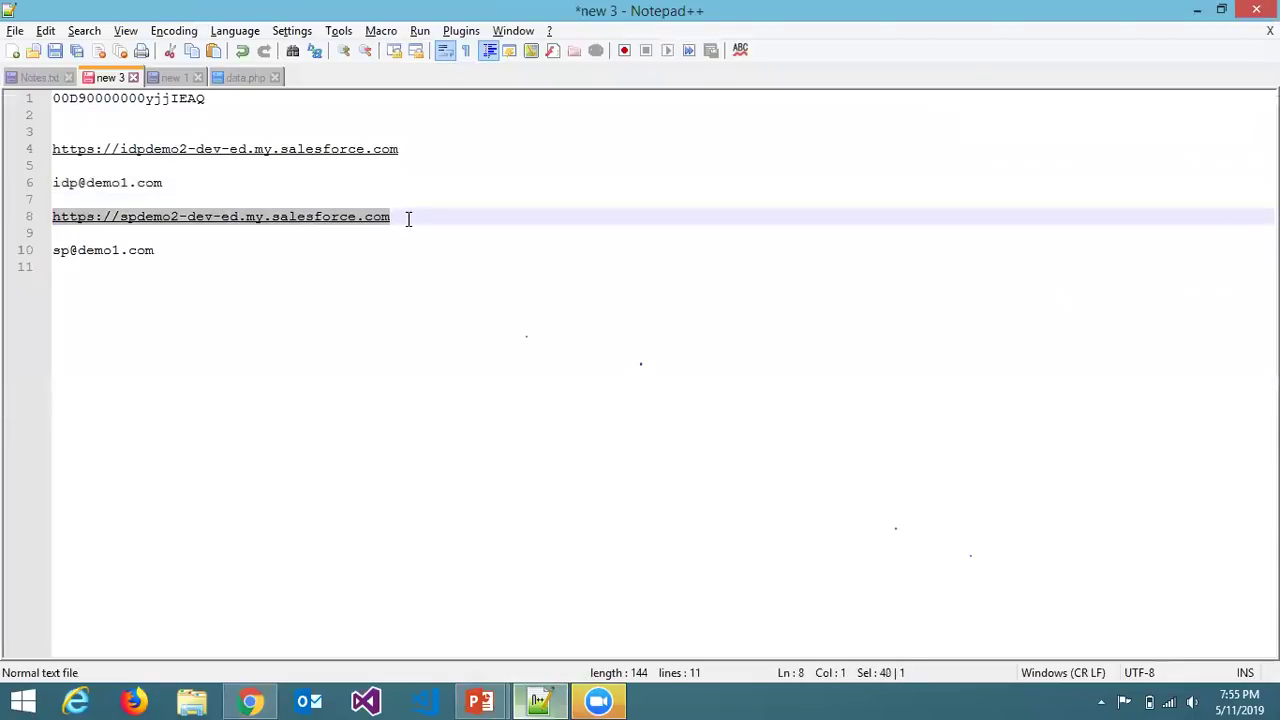
pyautogui.hotkey('ctrl', 'c')
pyautogui.hotkey('alt', 'Tab')
pyautogui.hotkey('ctrl', 'v')
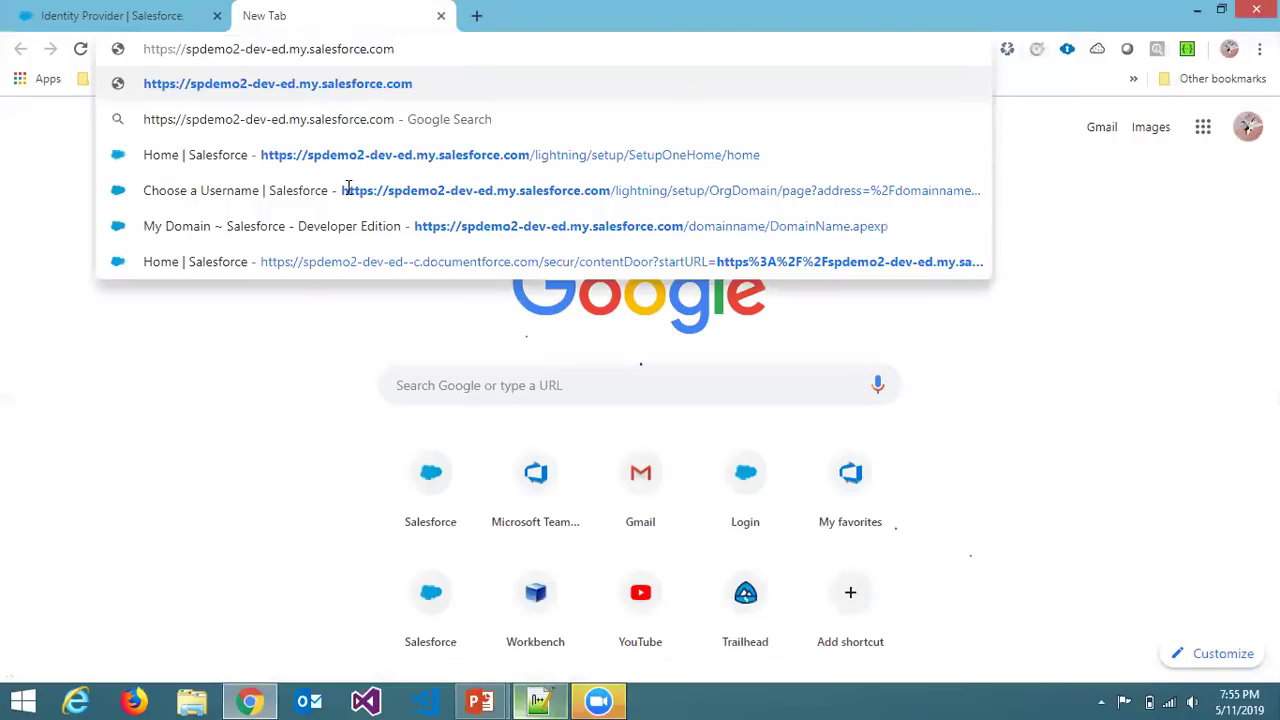
pyautogui.press('Return')
# Step: Select the SP org's username on line 10 of the notes
pyautogui.hotkey('alt', 'Tab')
pyautogui.click(195, 247)
pyautogui.hotkey('shift', 'Home')
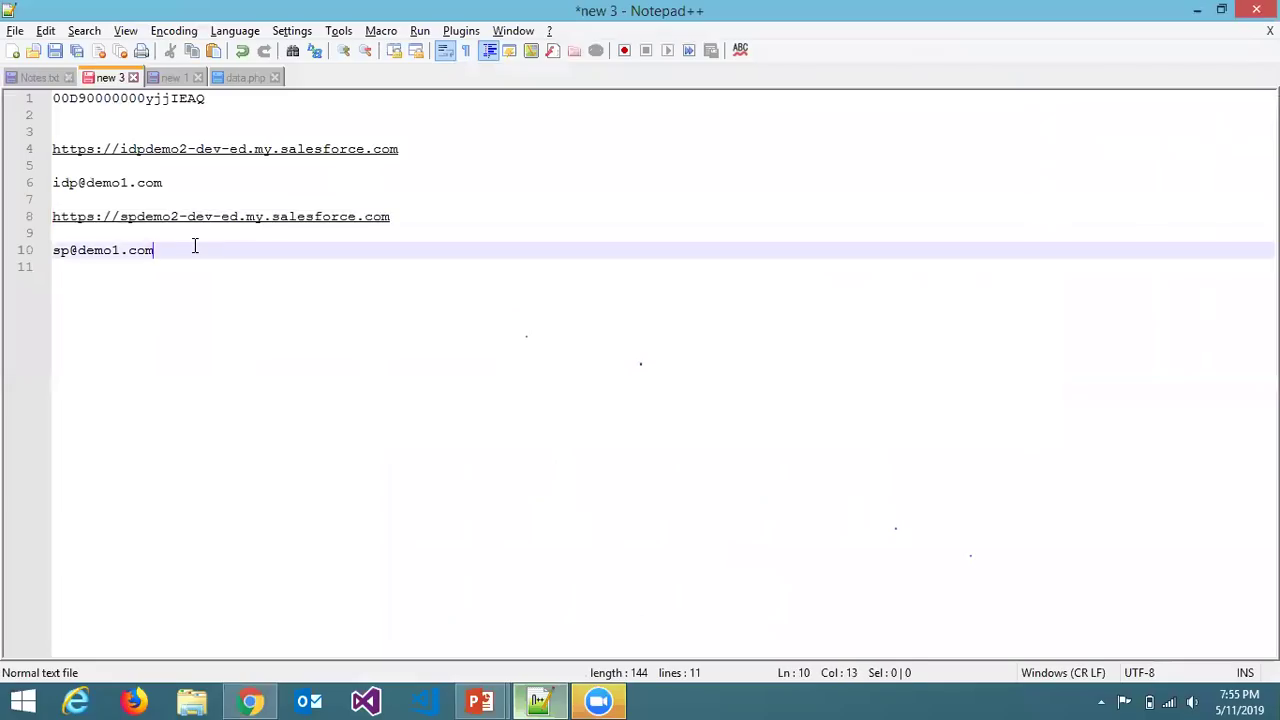
pyautogui.hotkey('shift', 'Up')
pyautogui.hotkey('shift', 'Down')
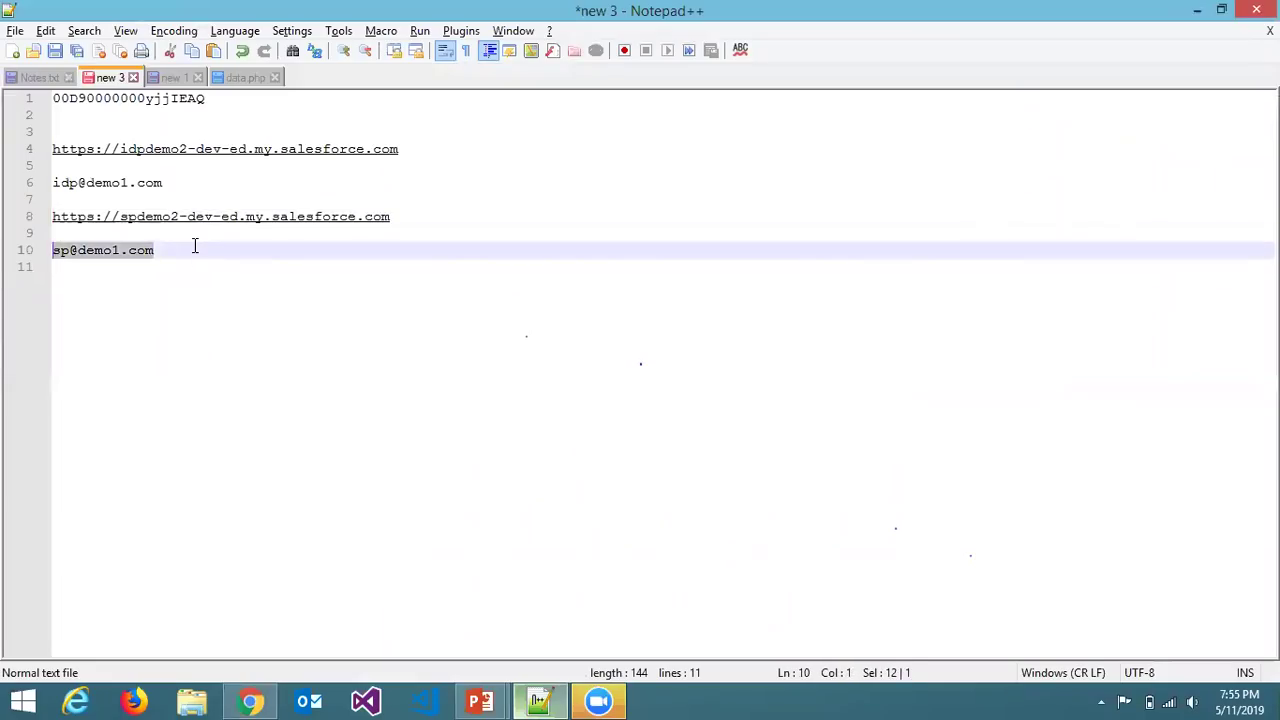
pyautogui.hotkey('alt', 'Tab')
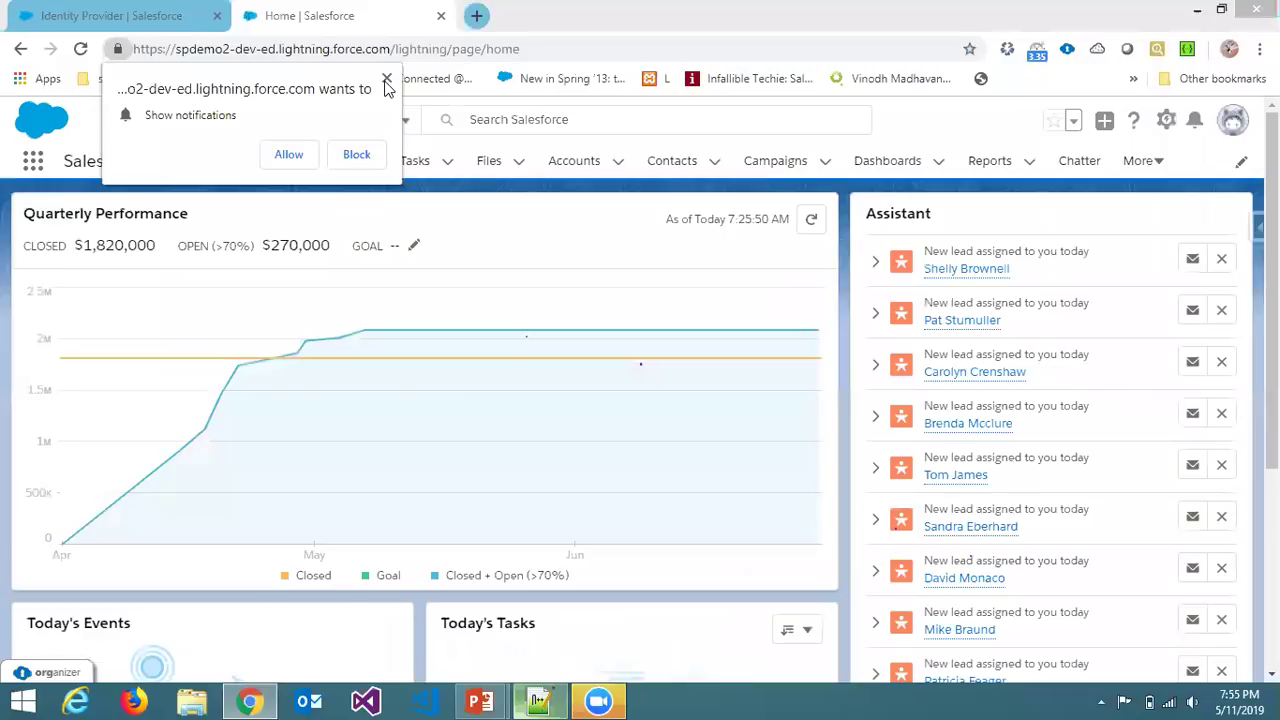
# Step: Open Setup in the SP org and go to Remote Site Settings via a 'remo' search
pyautogui.click(1166, 121)
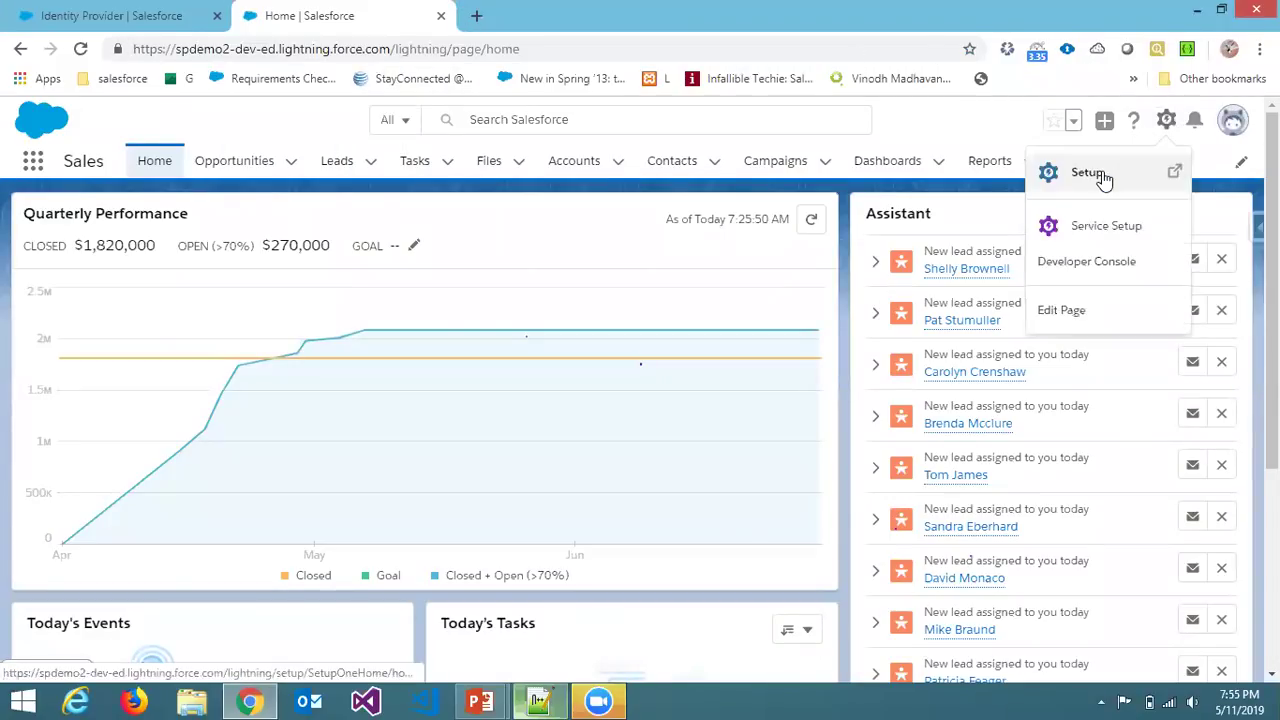
pyautogui.click(1101, 175)
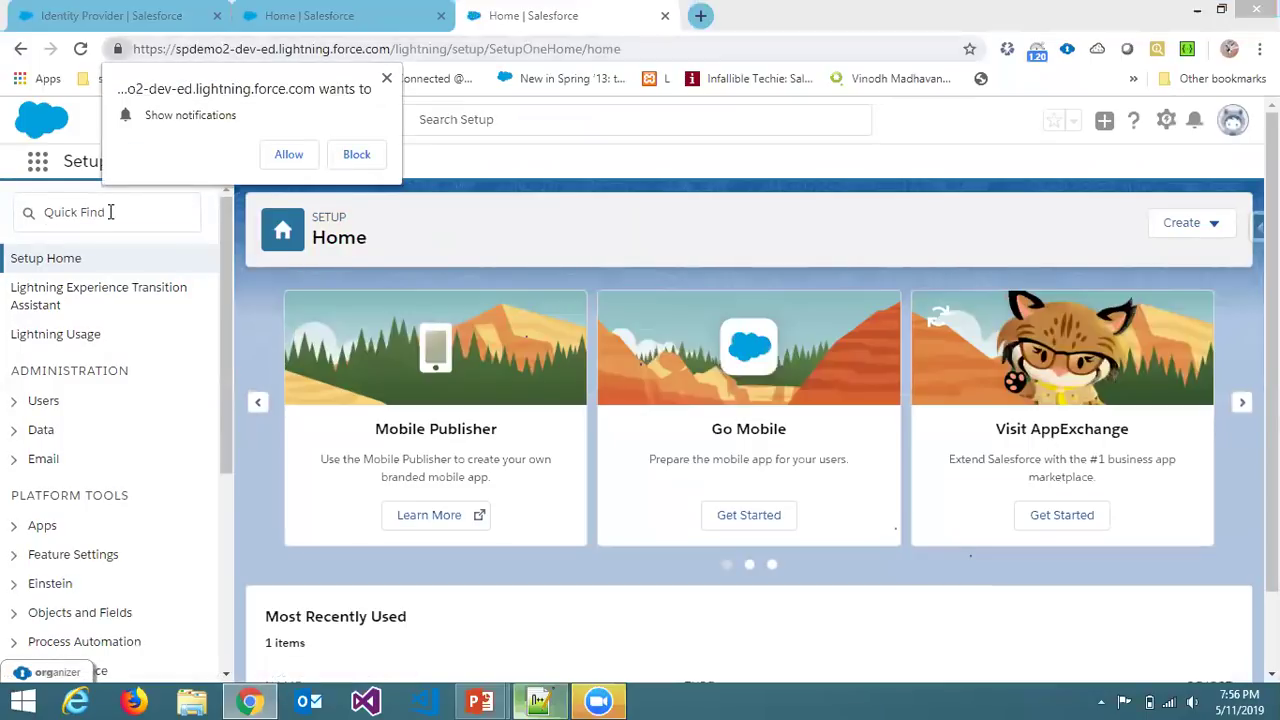
pyautogui.click(386, 80)
pyautogui.click(139, 219)
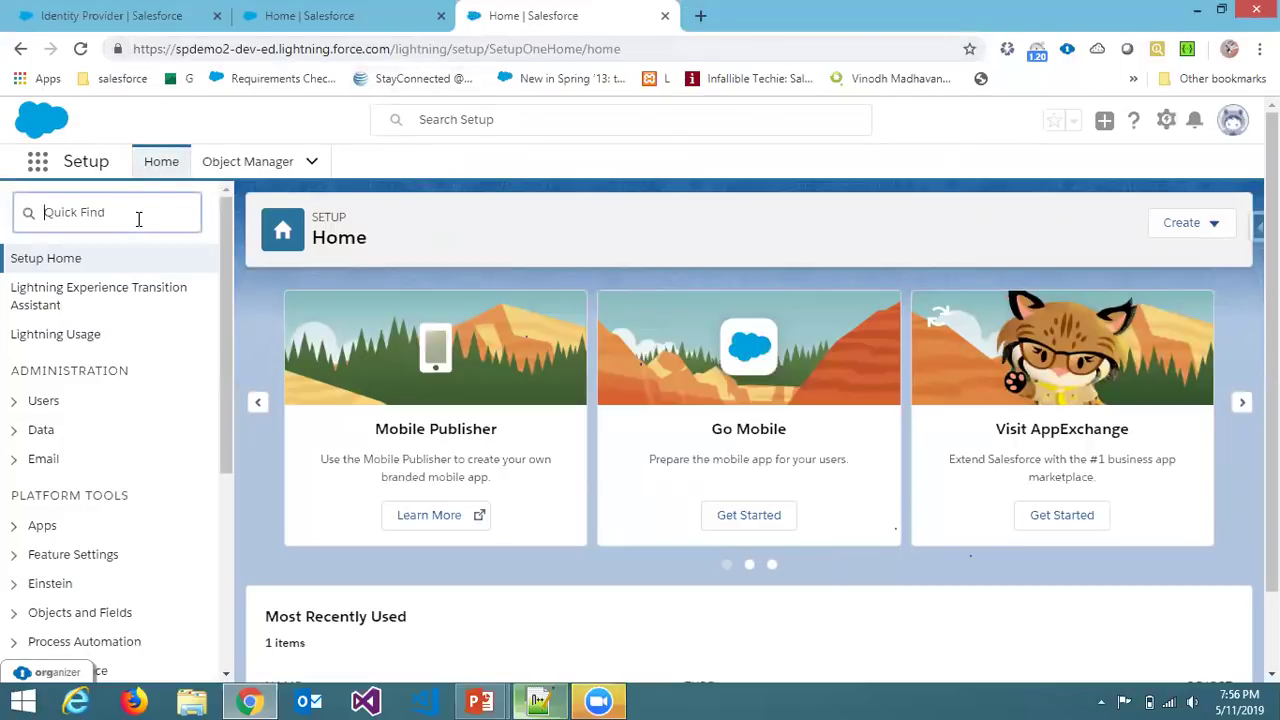
pyautogui.write('remo')
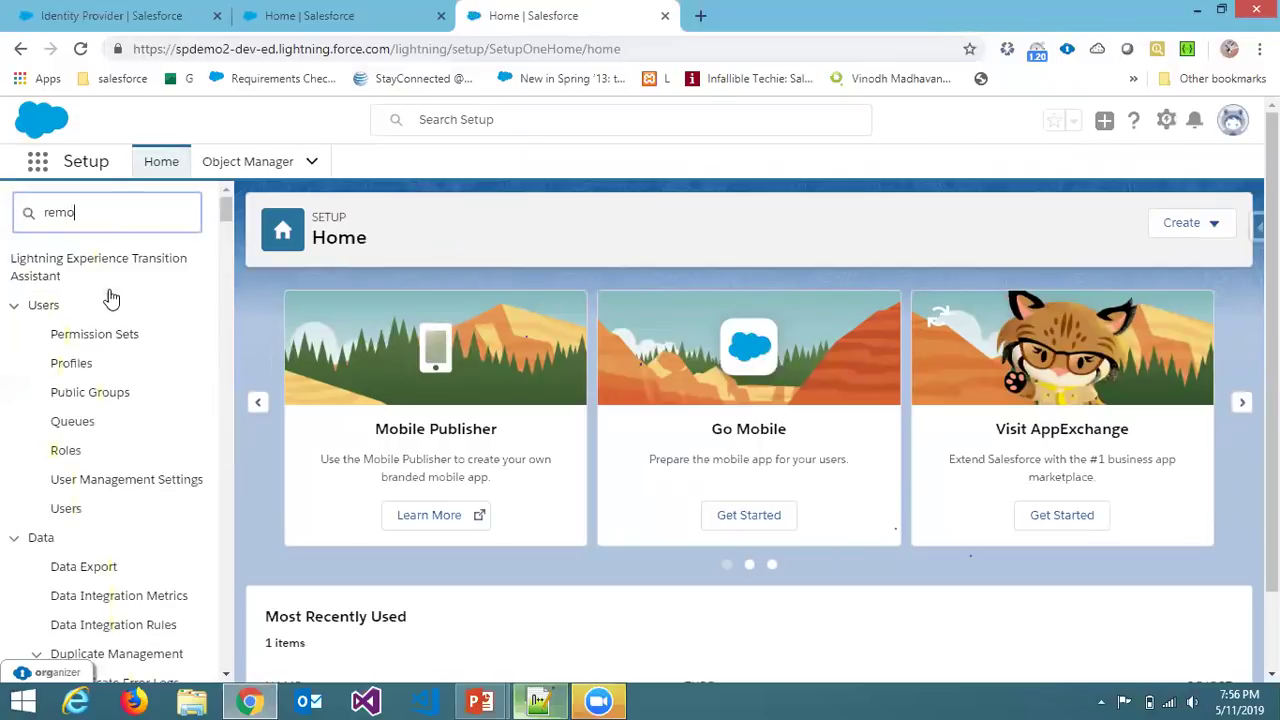
pyautogui.click(113, 347)
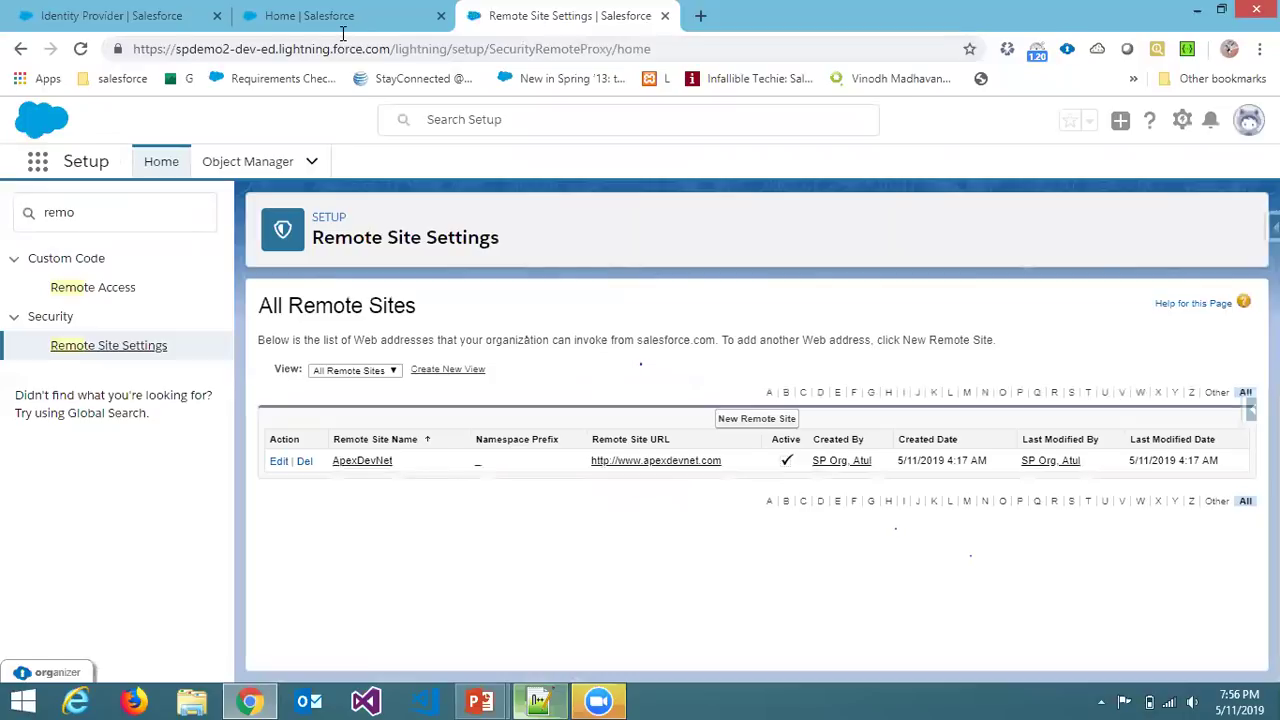
# Step: Select the Salesforce Identity metadata URL on the identity provider org's setup page
pyautogui.hotkey('ctrl', '1')
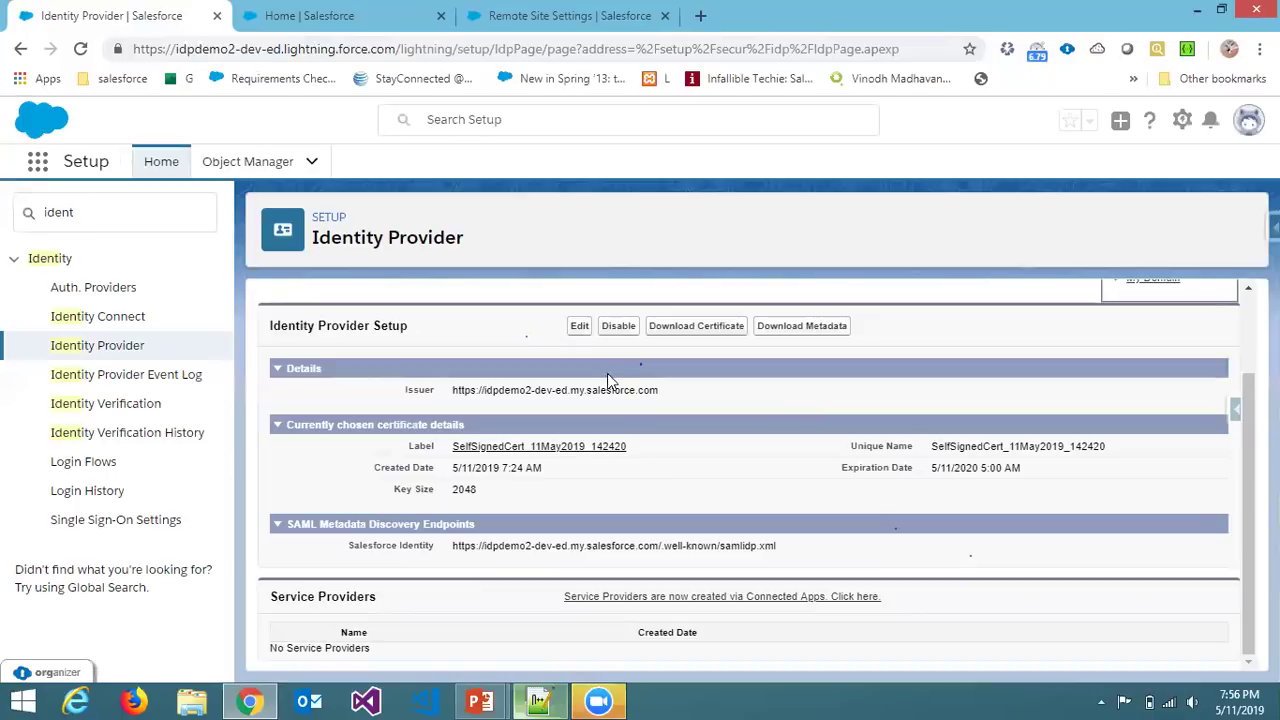
pyautogui.click(620, 16)
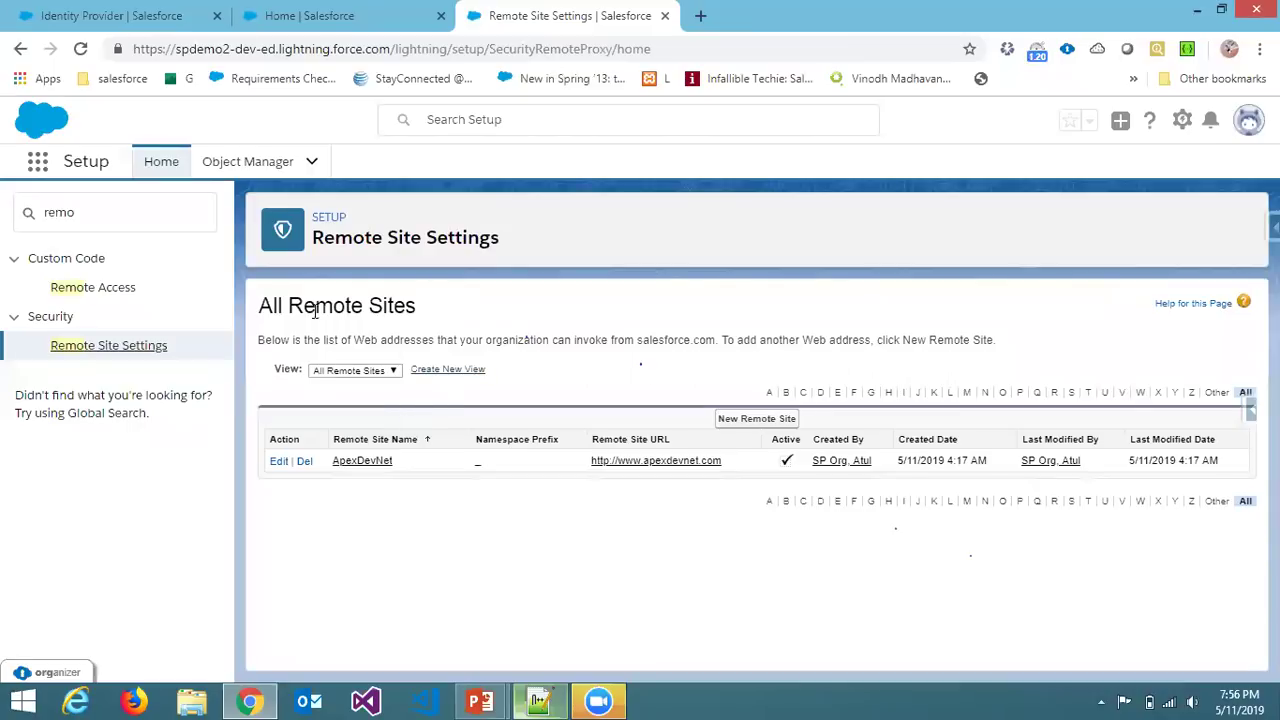
pyautogui.click(172, 15)
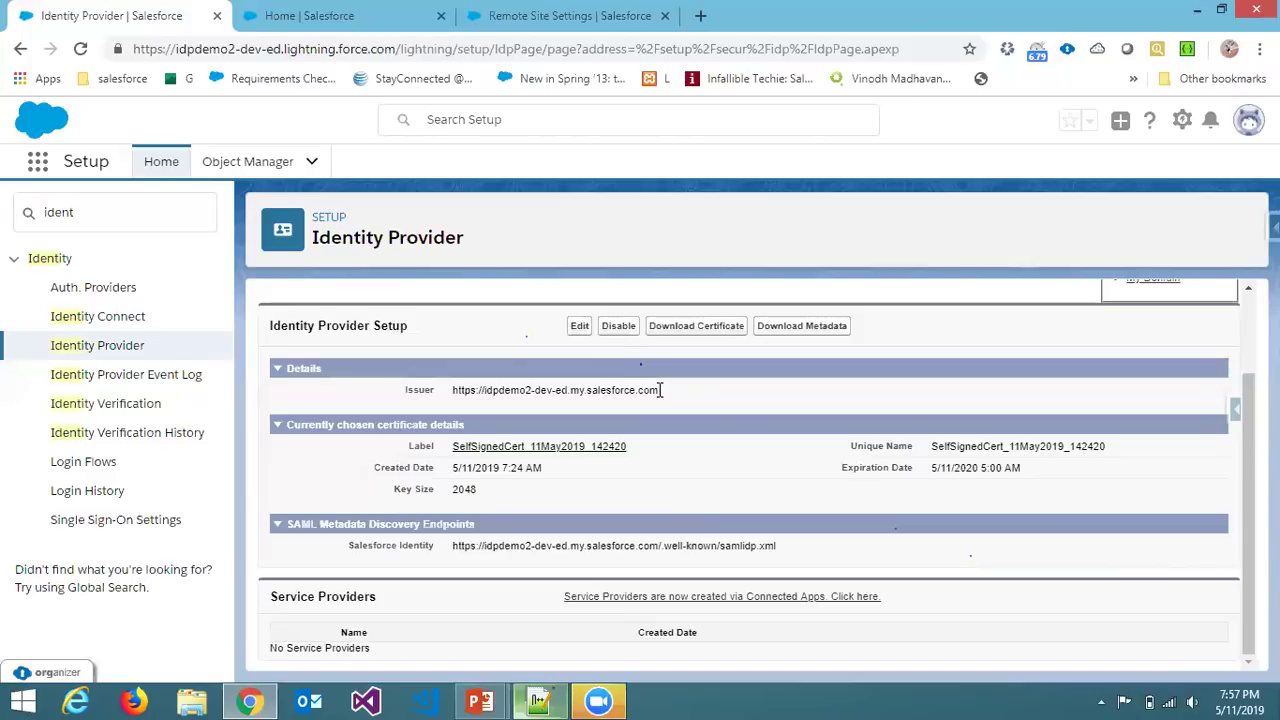
pyautogui.moveTo(782, 549); pyautogui.dragTo(455, 547)
pyautogui.hotkey('ctrl', 'c')
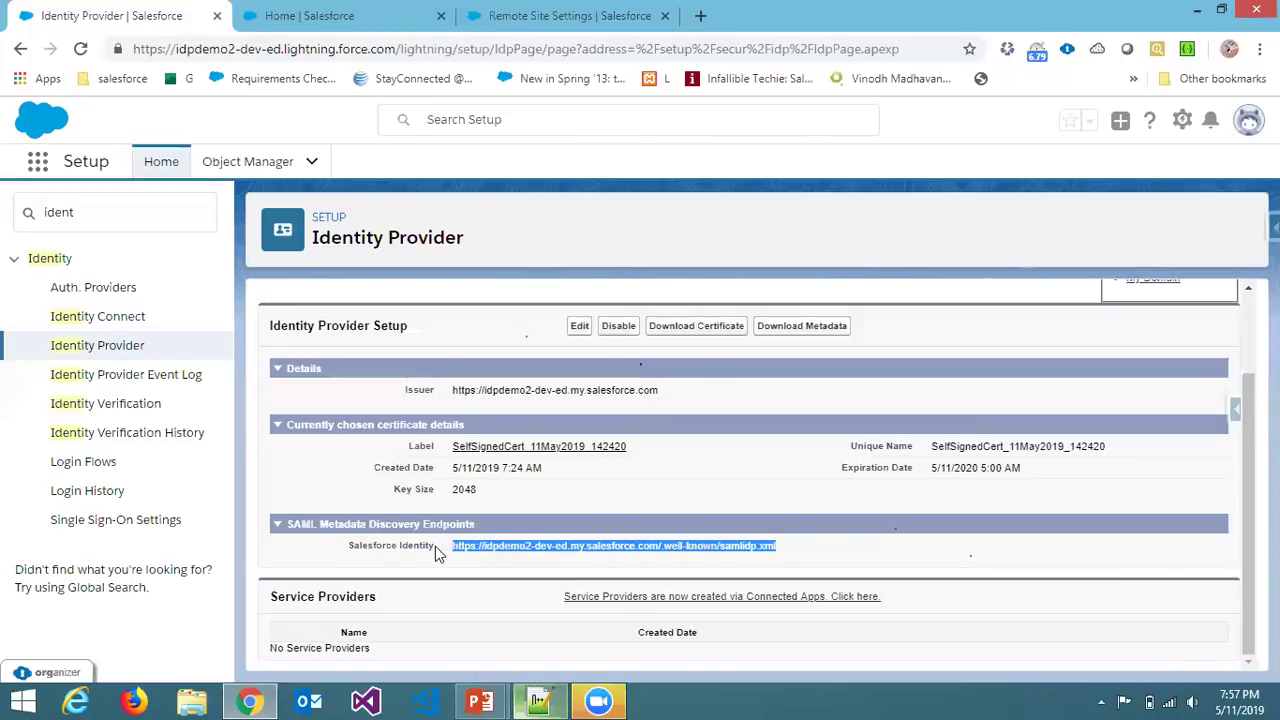
pyautogui.click(380, 17)
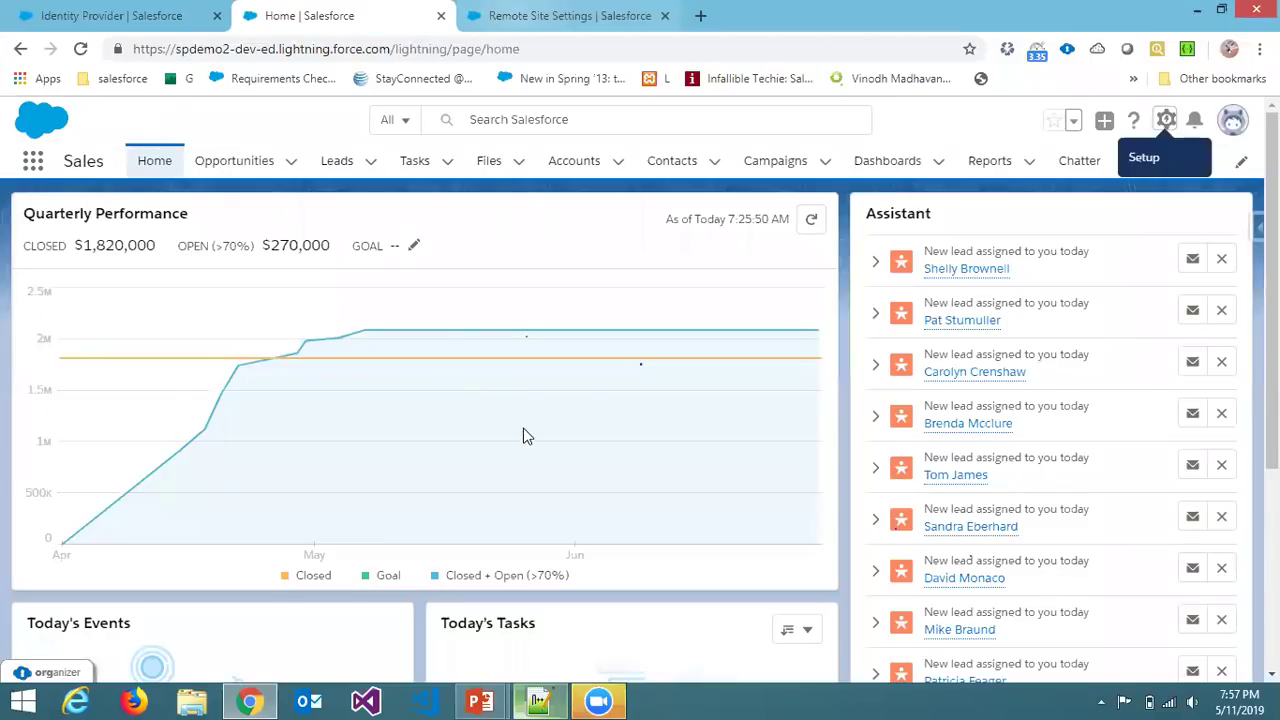
pyautogui.hotkey('ctrl', 'Tab')
# Step: Create remote site 'SSO' with the idpdemo2 metadata URL, save it, and return to the slide show
pyautogui.click(735, 418)
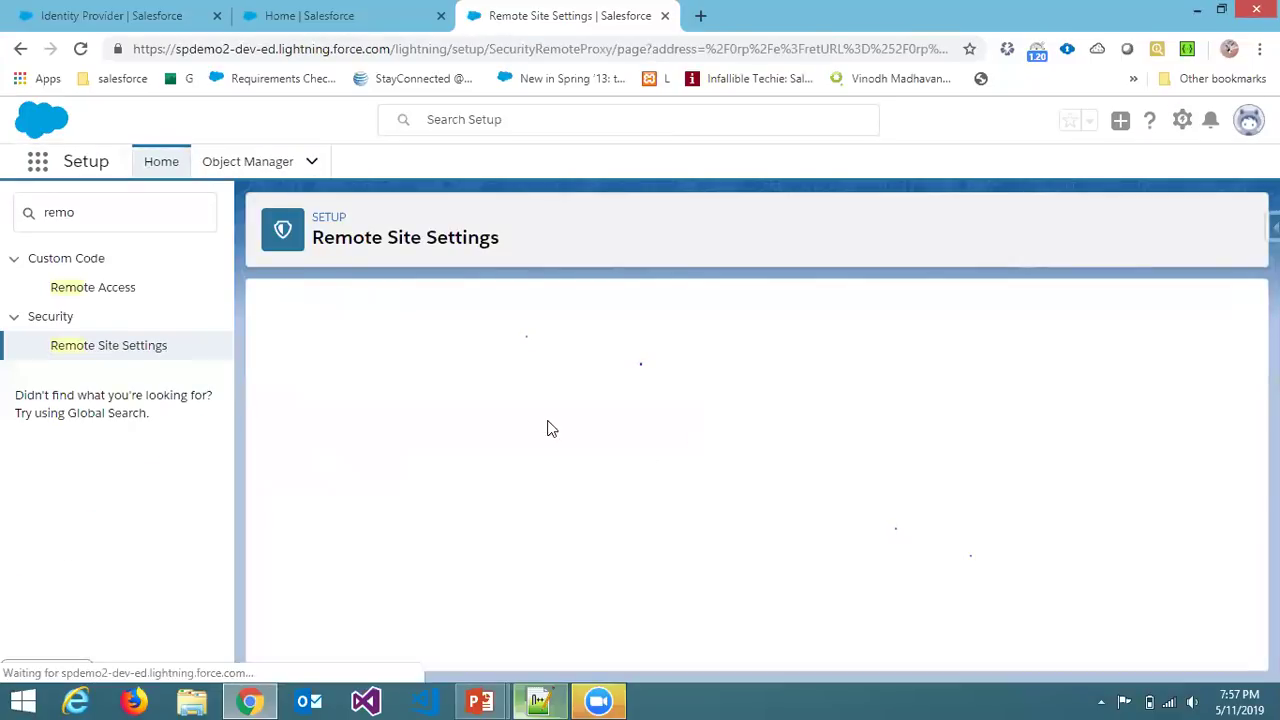
pyautogui.click(524, 423)
pyautogui.hotkey('ctrl', 'v')
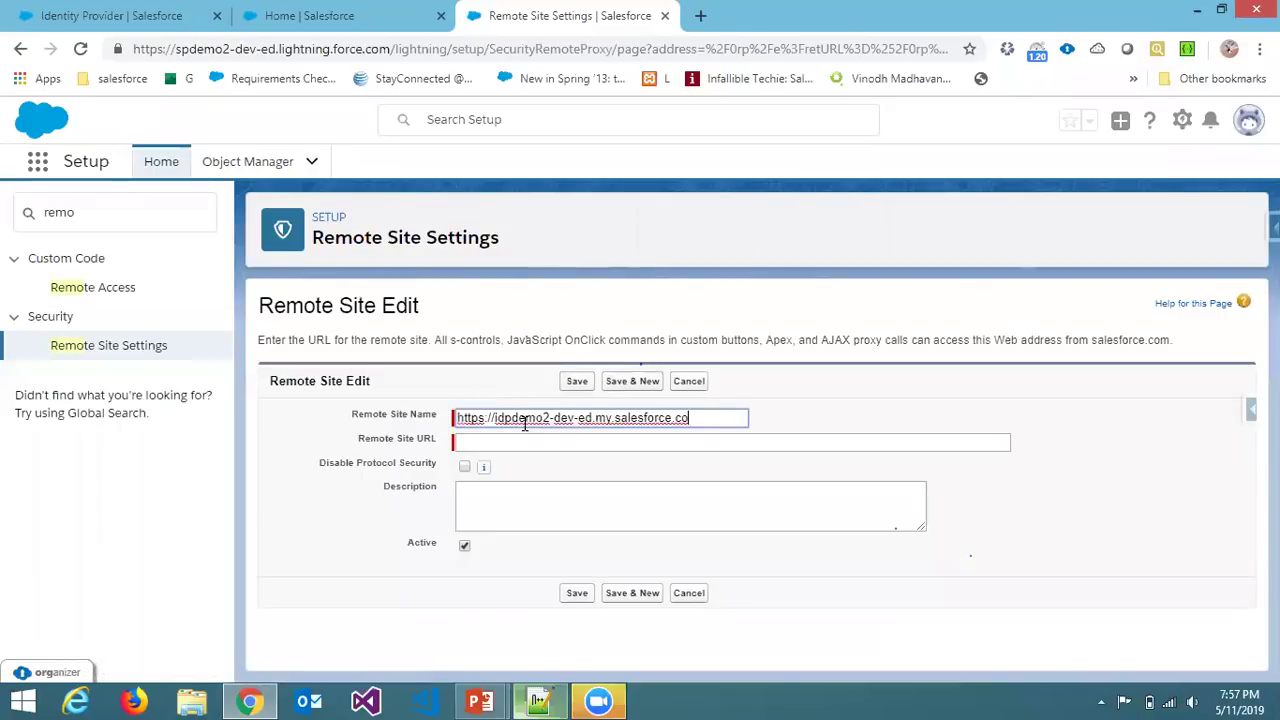
pyautogui.click(553, 441)
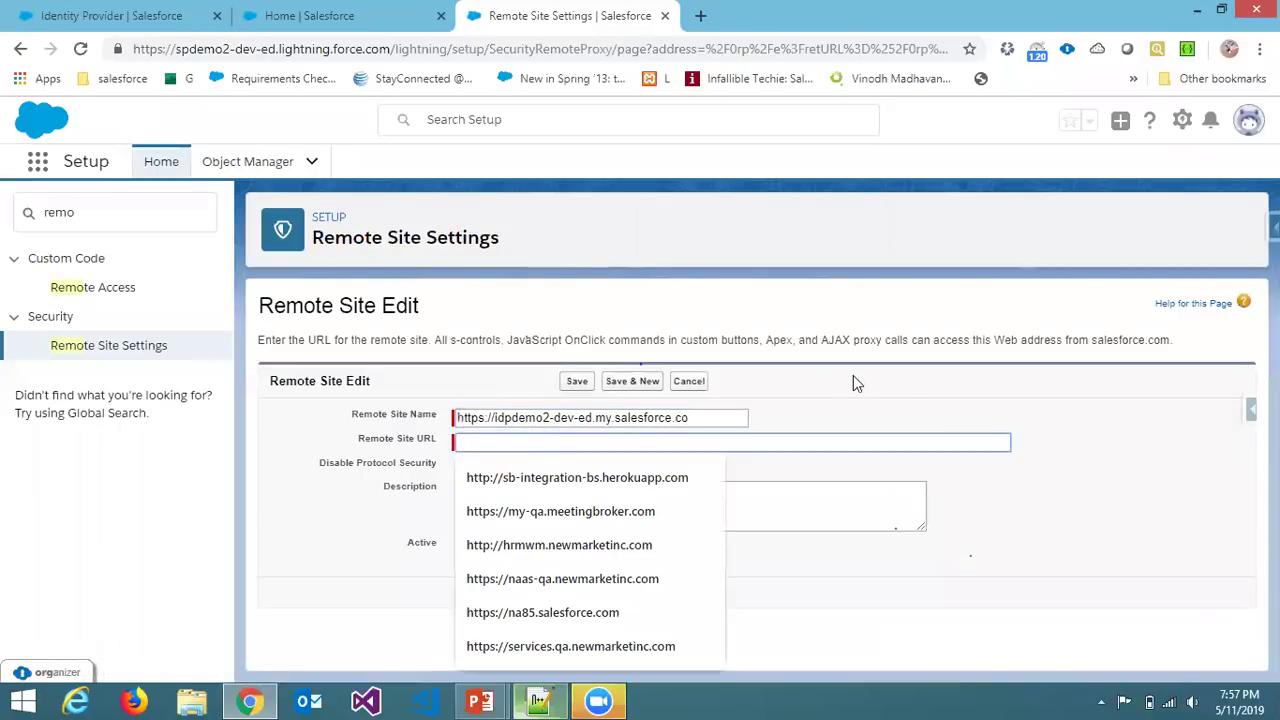
pyautogui.click(553, 362)
pyautogui.click(578, 382)
pyautogui.tripleClick(547, 440)
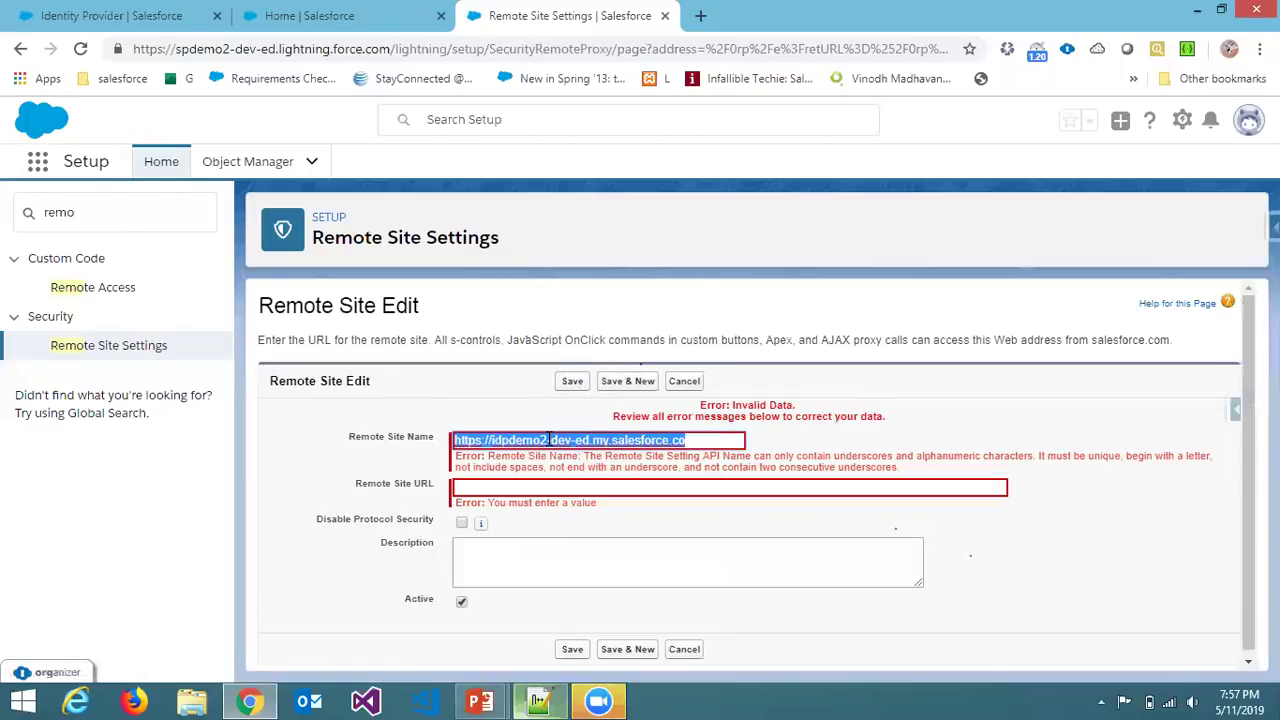
pyautogui.write('SSO')
pyautogui.press('Tab')
pyautogui.hotkey('ctrl', 'v')
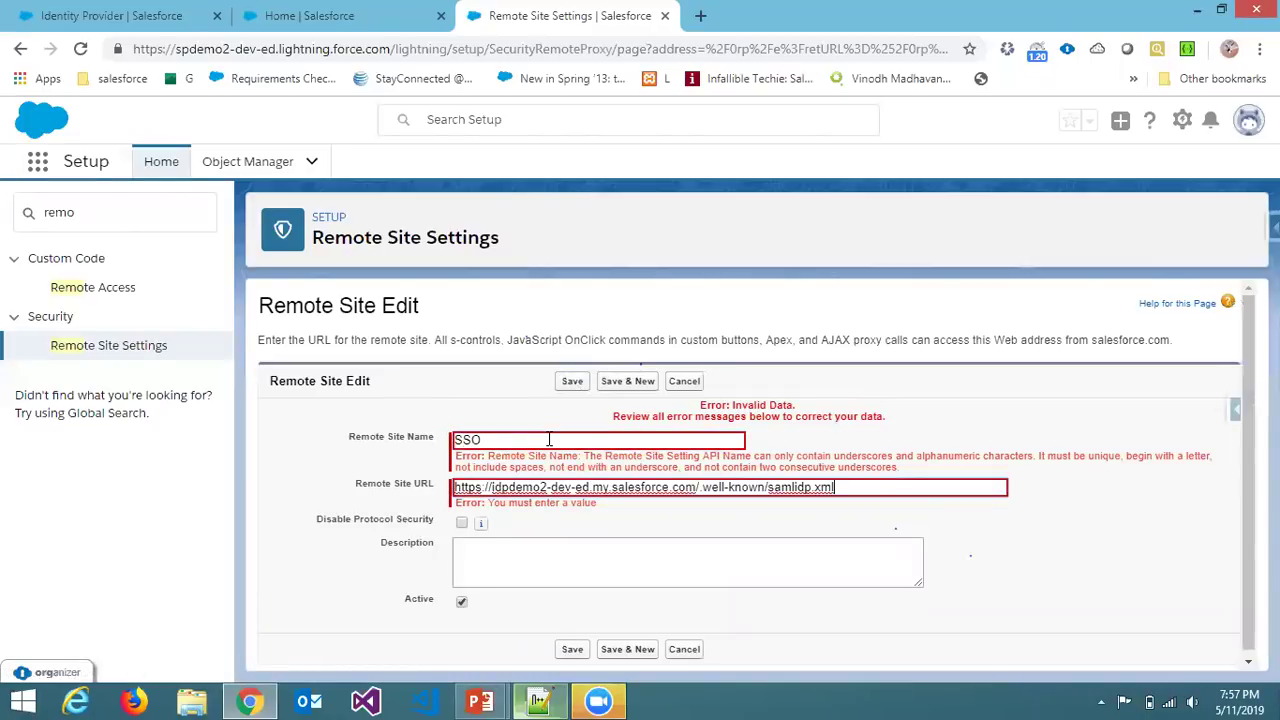
pyautogui.click(578, 385)
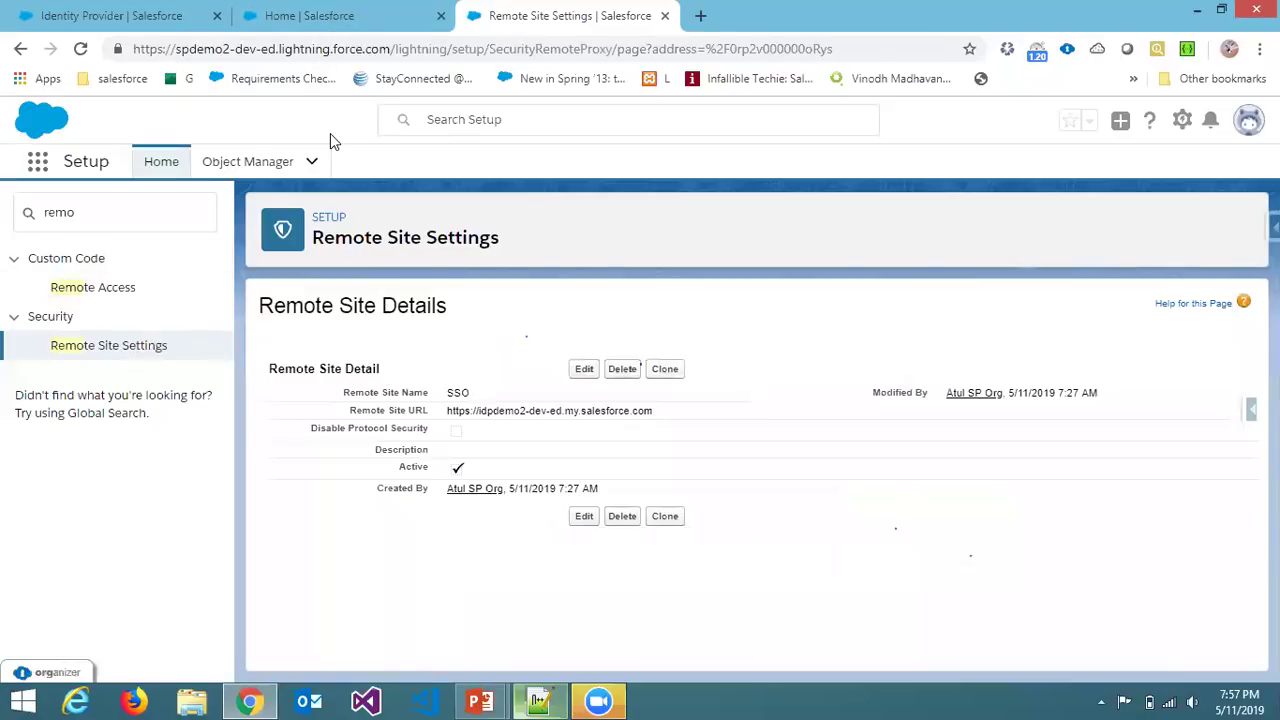
pyautogui.hotkey('alt', 'Tab')
pyautogui.hotkey('alt', 'Tab')
pyautogui.press('Tab')
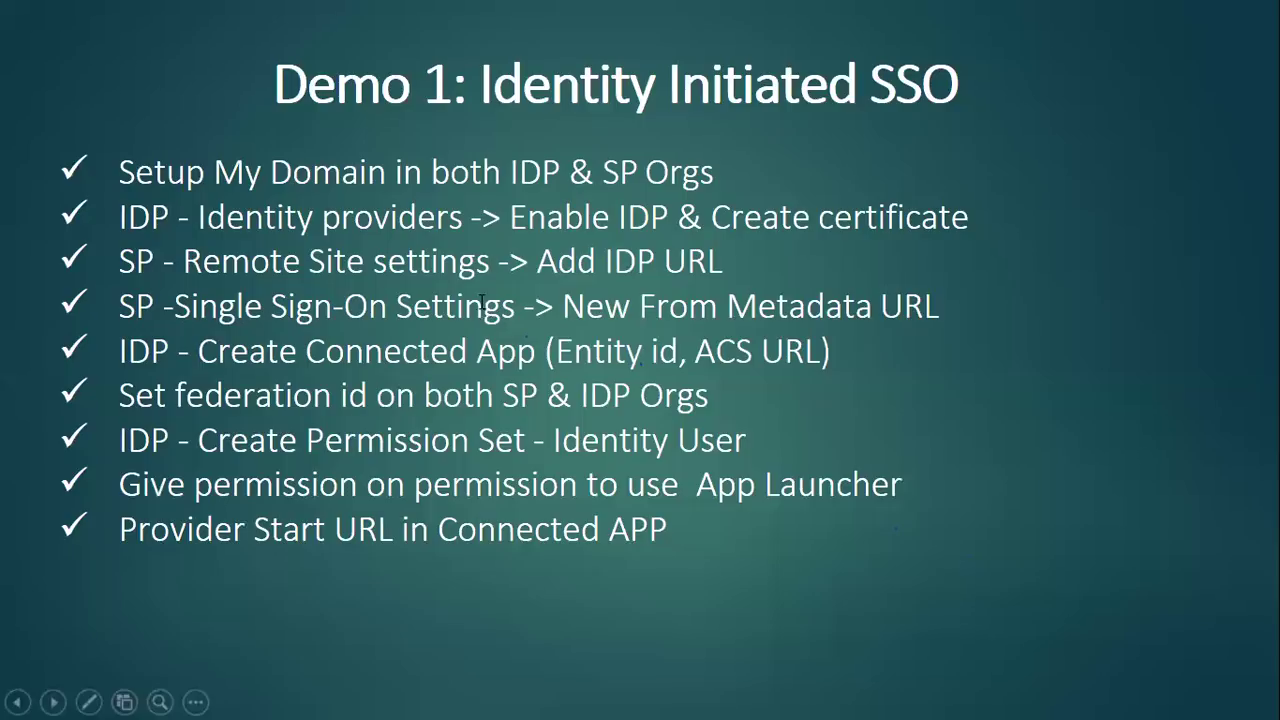
# Step: Open the SP org's Single Sign-On Settings page with a 'sing' Quick Find search
pyautogui.hotkey('alt', 'Tab')
pyautogui.hotkey('alt', 'Tab')
pyautogui.press('Tab')
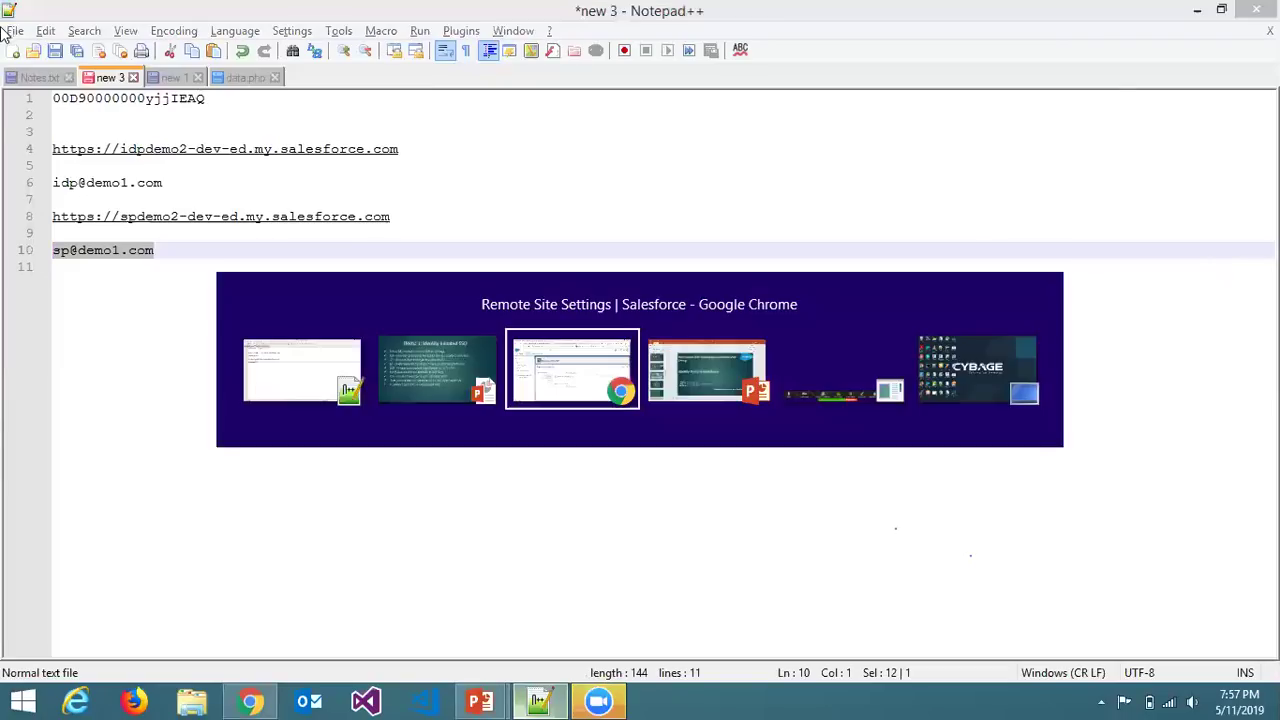
pyautogui.click(91, 215)
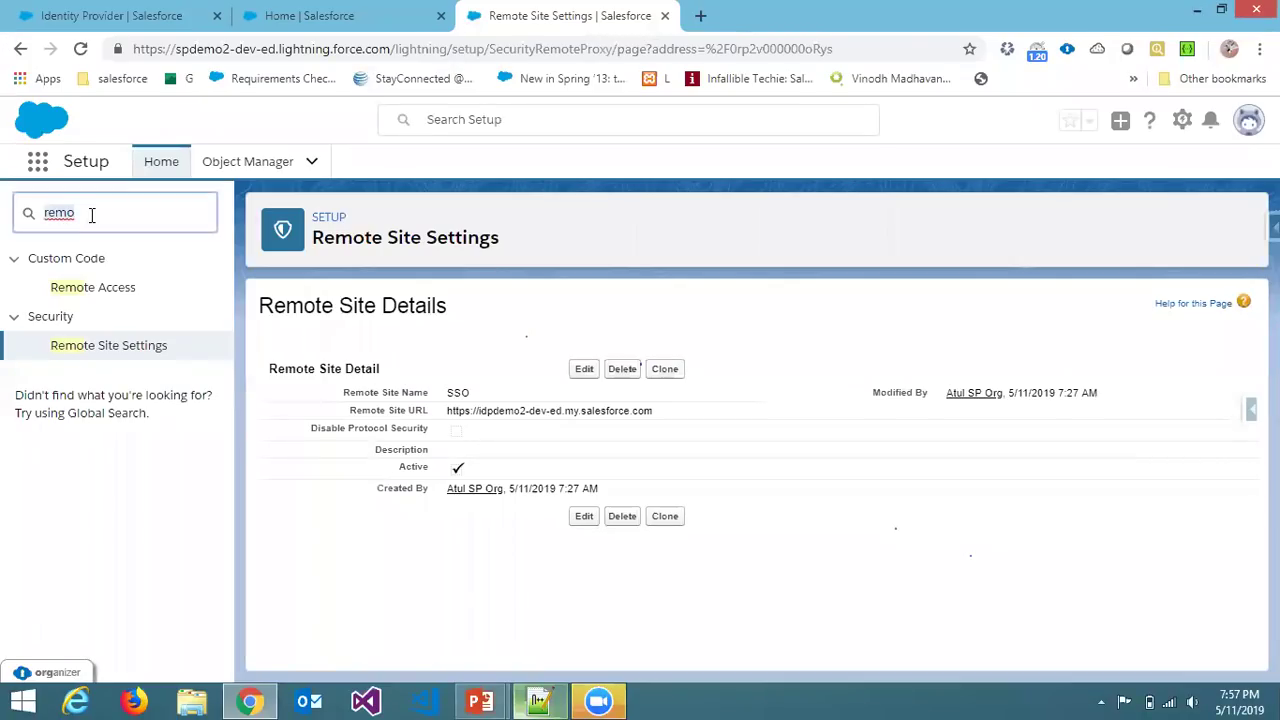
pyautogui.write('sing')
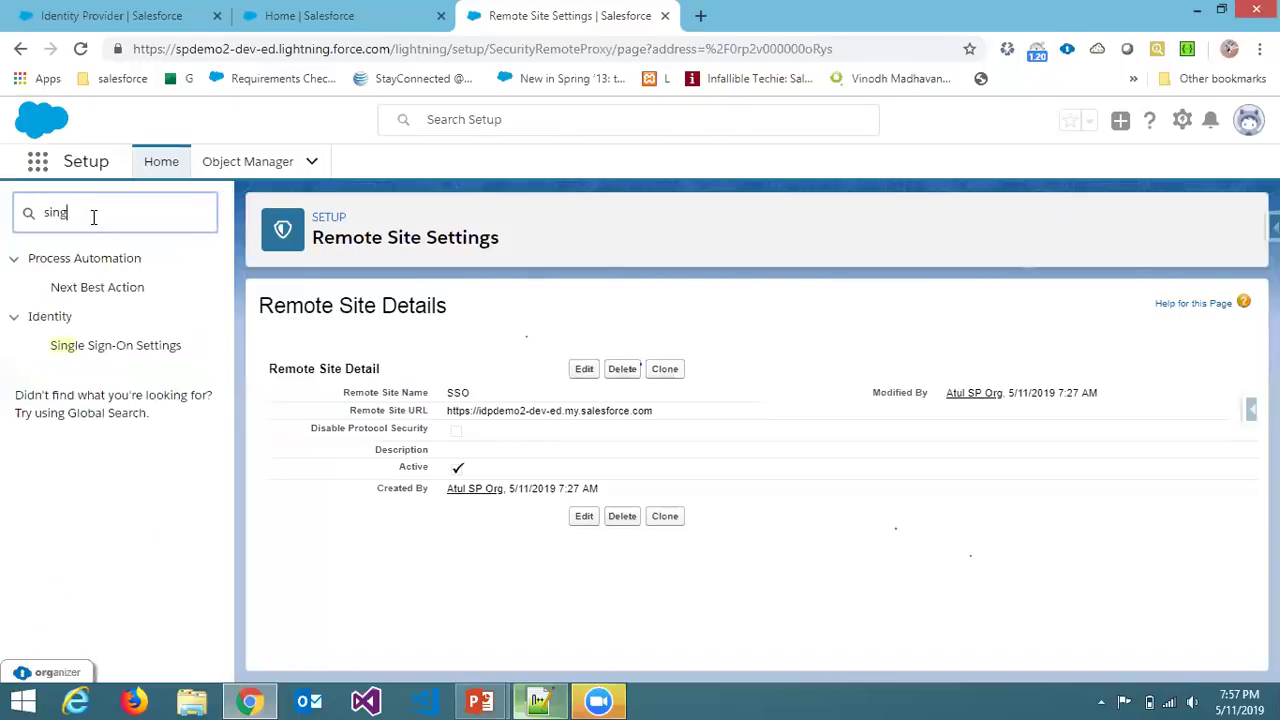
pyautogui.click(120, 346)
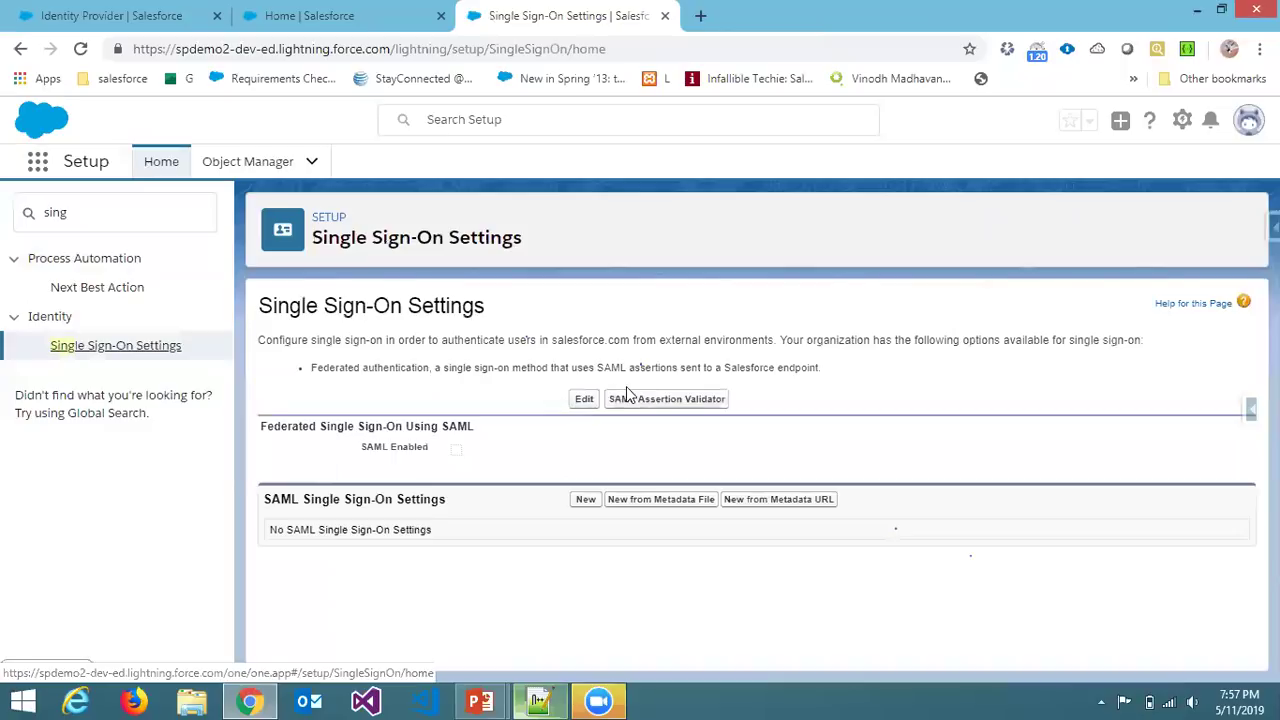
# Step: Start New from Metadata URL and paste the idpdemo2 .well-known/samlidp.xml address
pyautogui.click(775, 500)
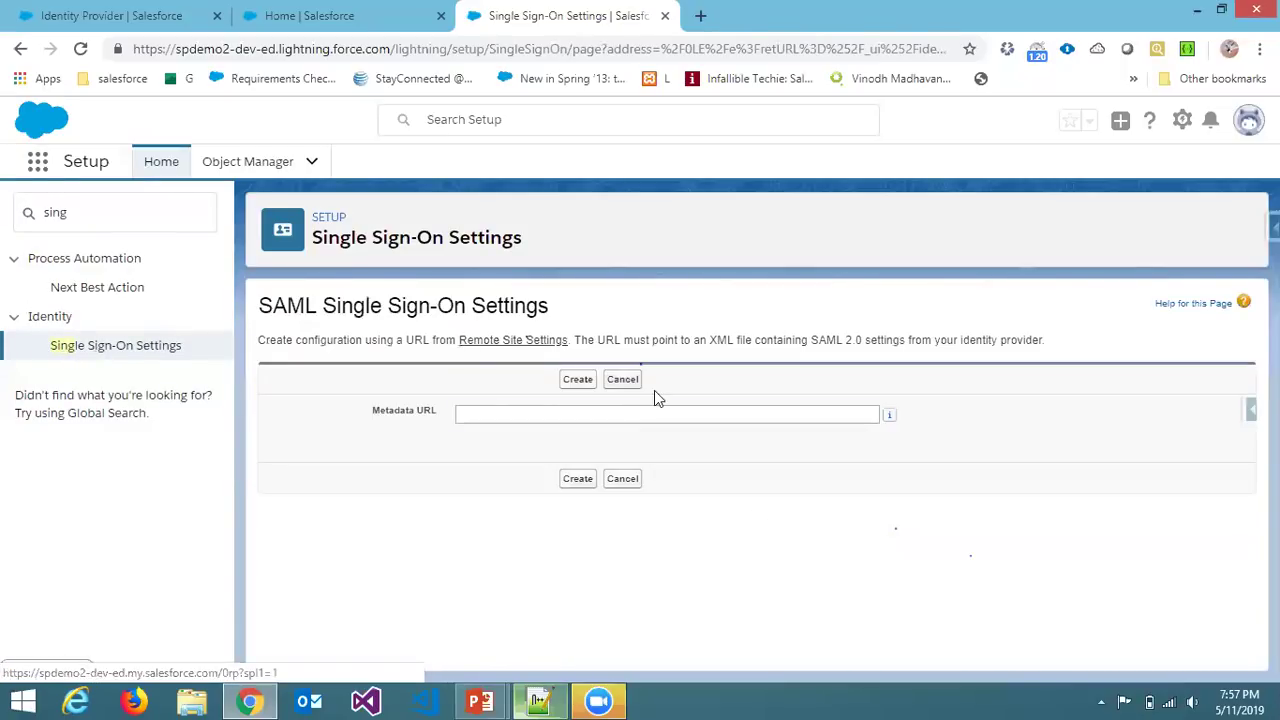
pyautogui.click(603, 412)
pyautogui.hotkey('ctrl', 'v')
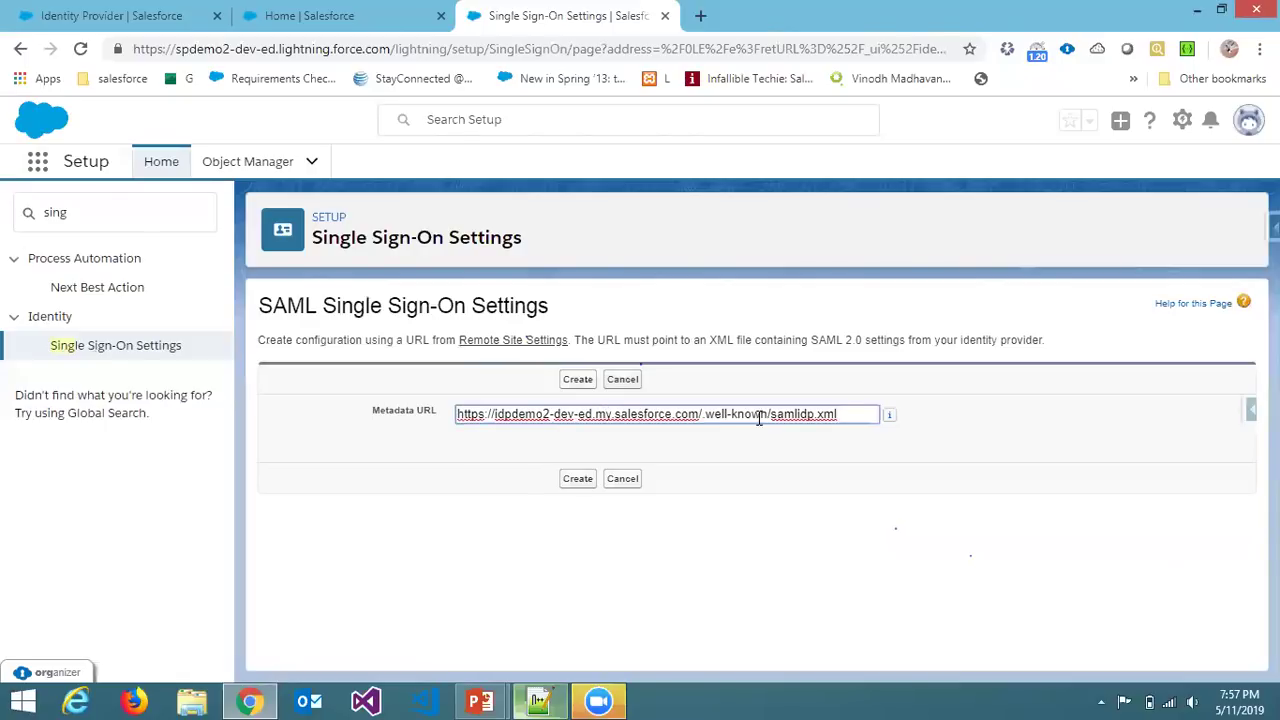
pyautogui.click(155, 22)
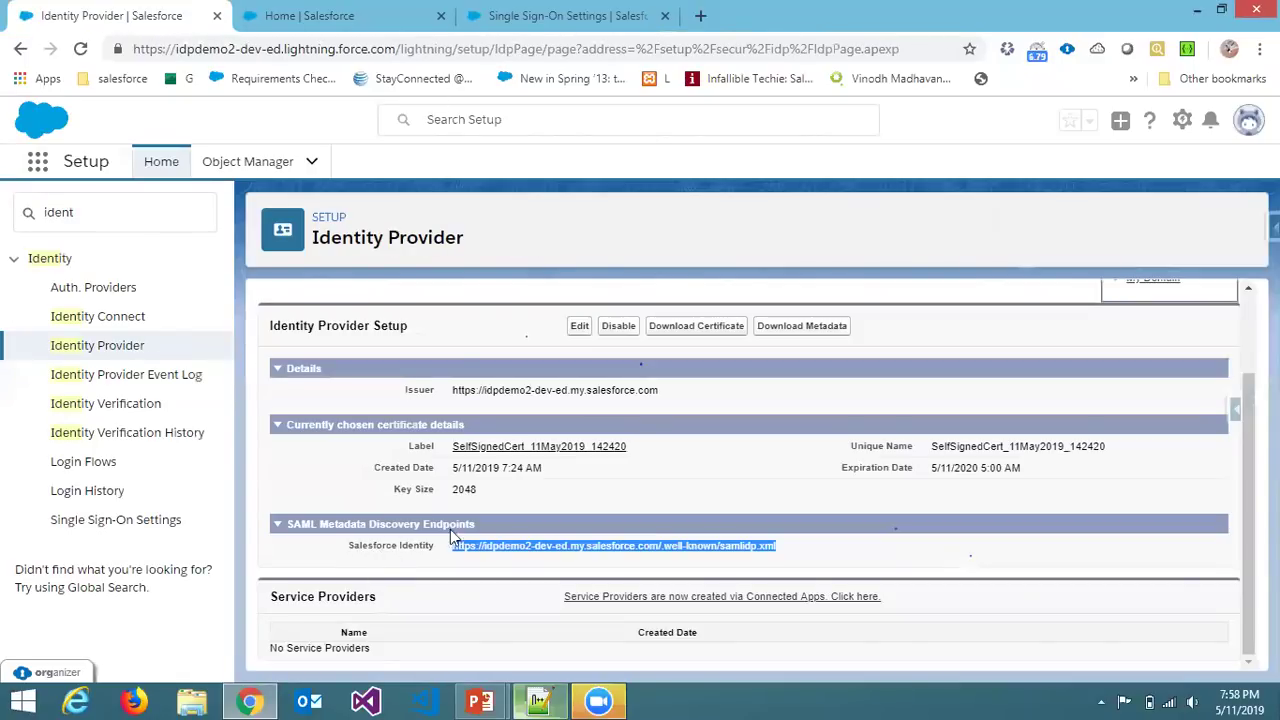
pyautogui.click(545, 16)
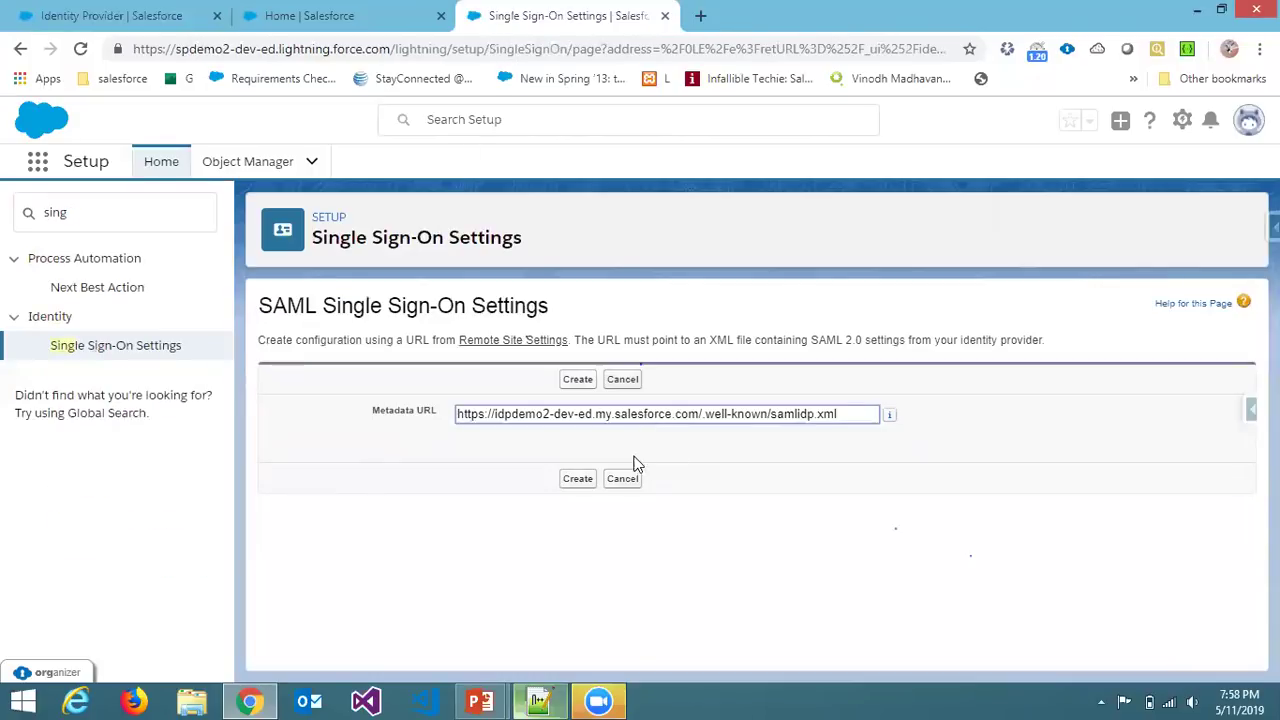
# Step: Create the idpdemo2-dev-ed SAML setting from metadata with Federation ID as identity type
pyautogui.click(580, 479)
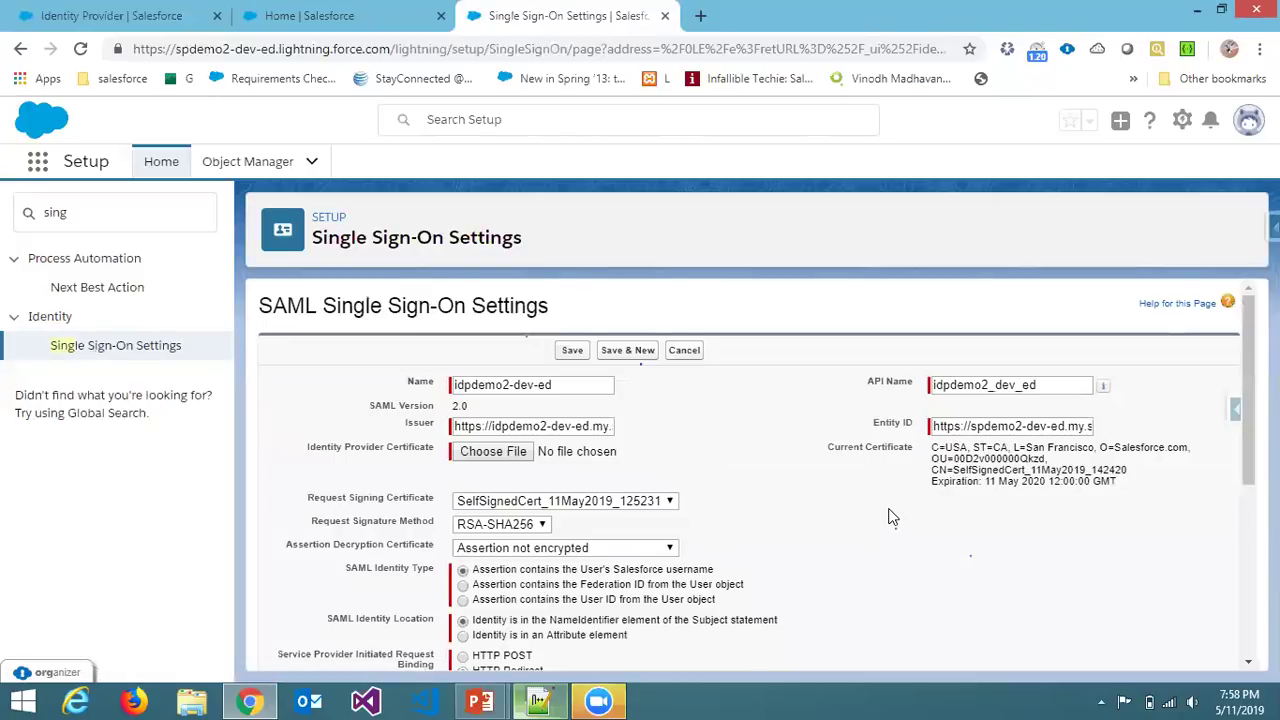
pyautogui.scroll(-1, 893, 517)
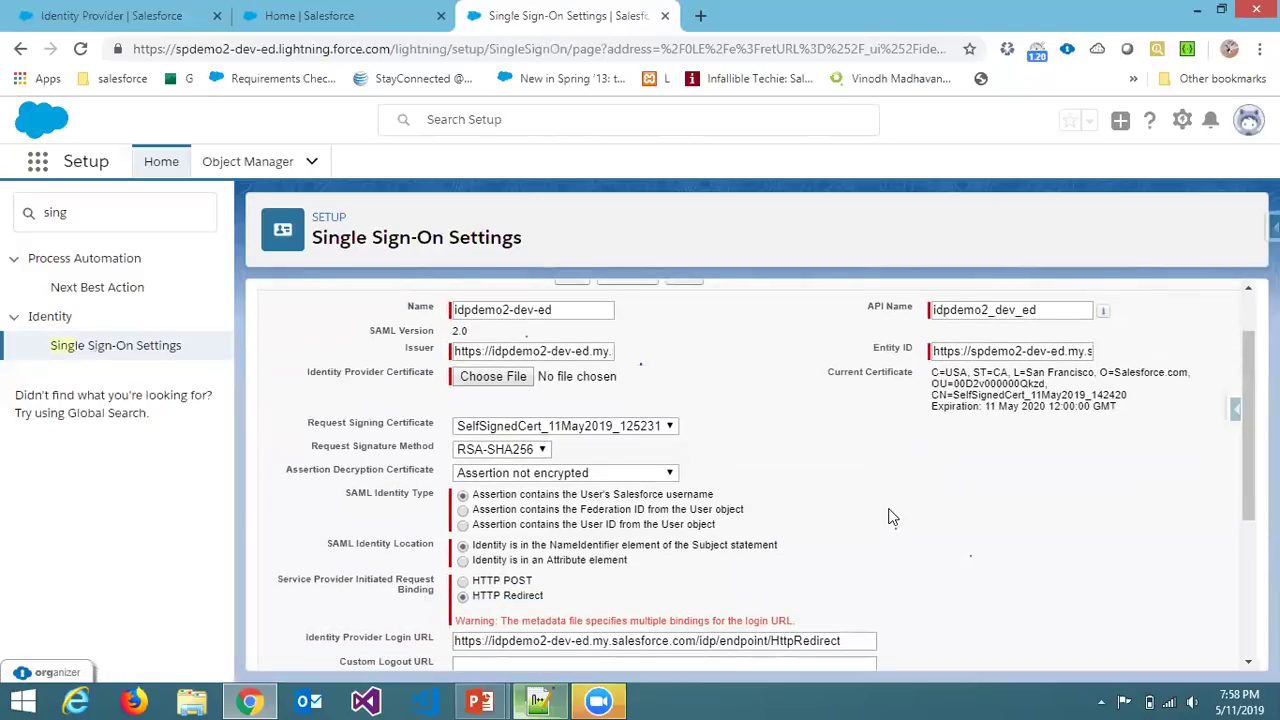
pyautogui.scroll(-1, 893, 517)
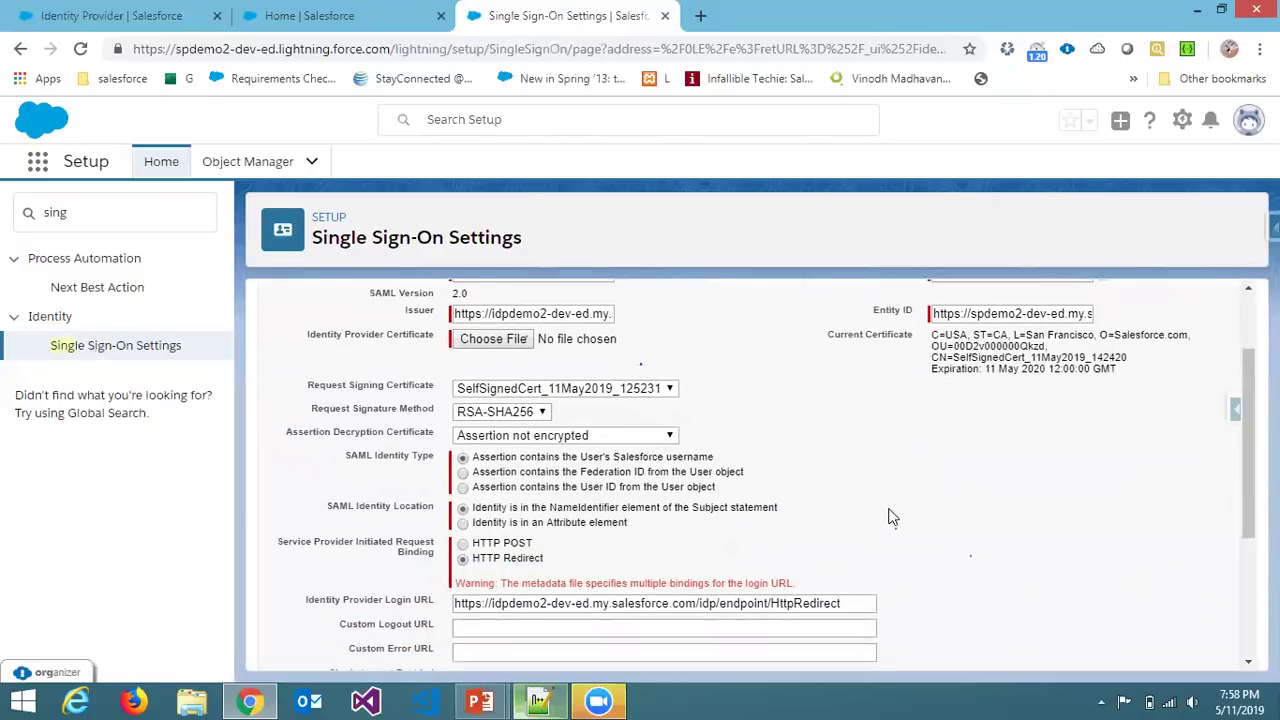
pyautogui.scroll(2, 893, 517)
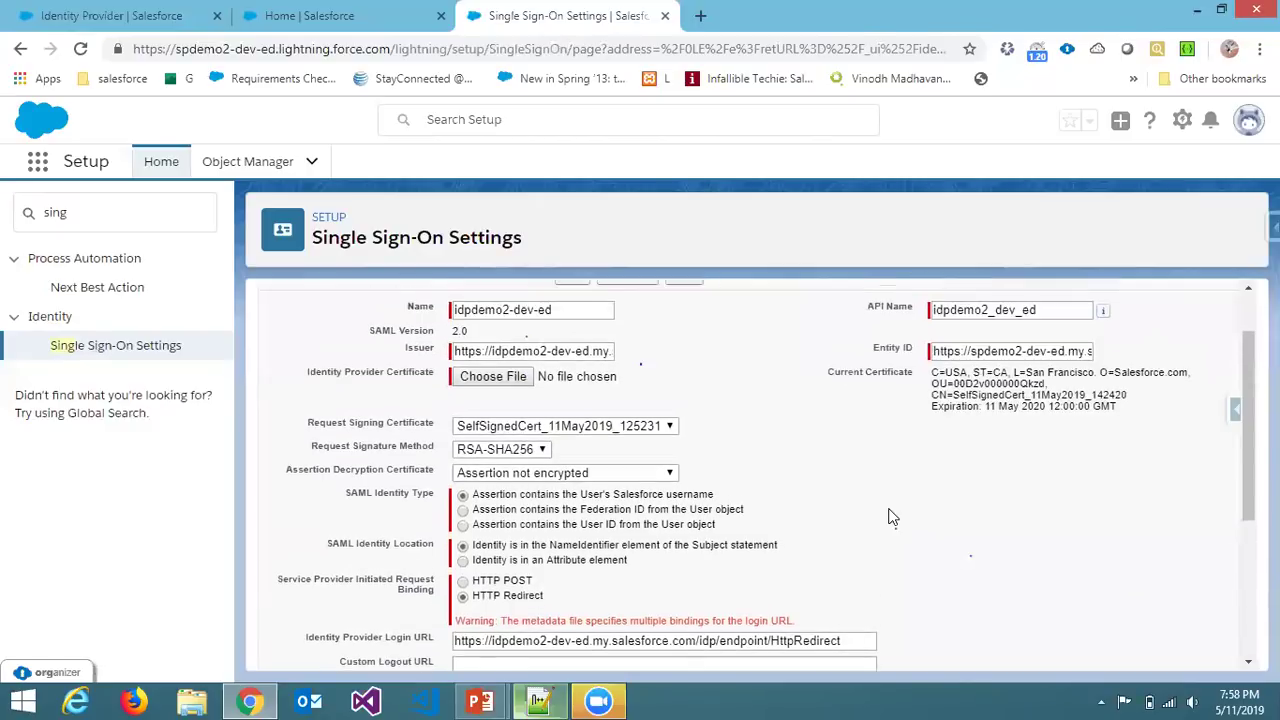
pyautogui.scroll(-2, 893, 517)
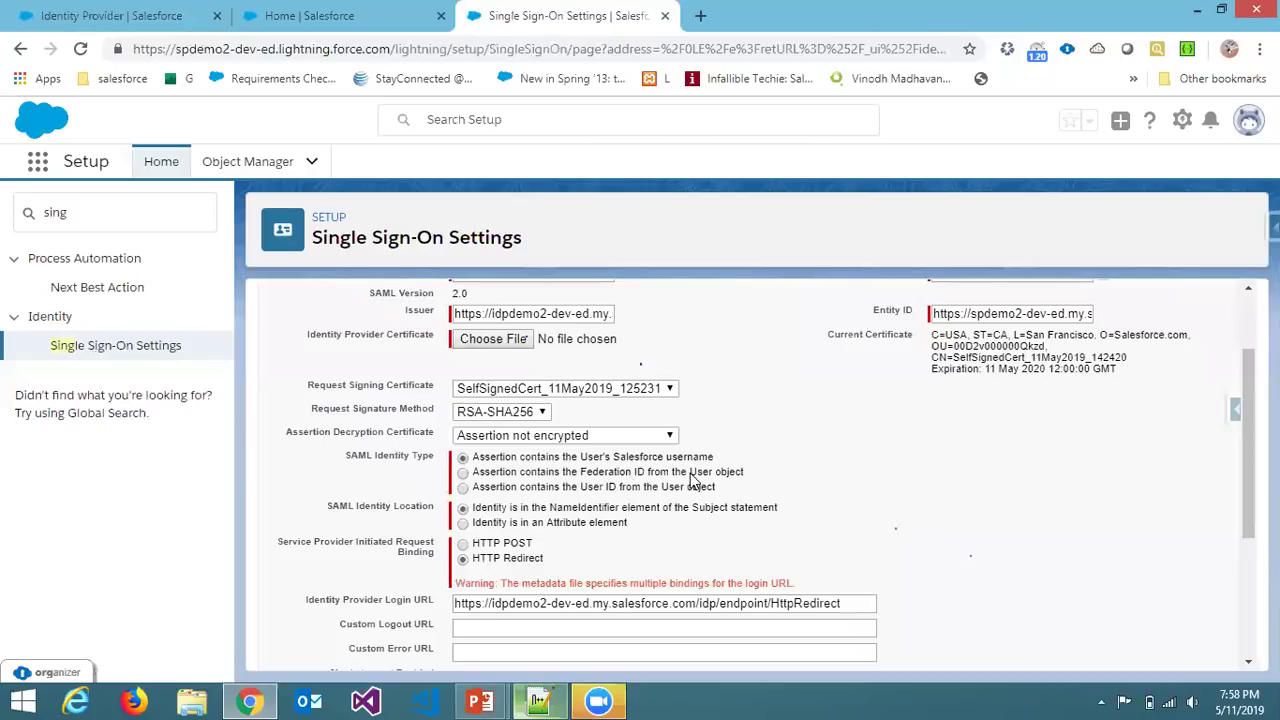
pyautogui.click(463, 473)
# Step: Save the SAML configuration, review its endpoints, and bring back the checklist slide
pyautogui.scroll(-4, 828, 485)
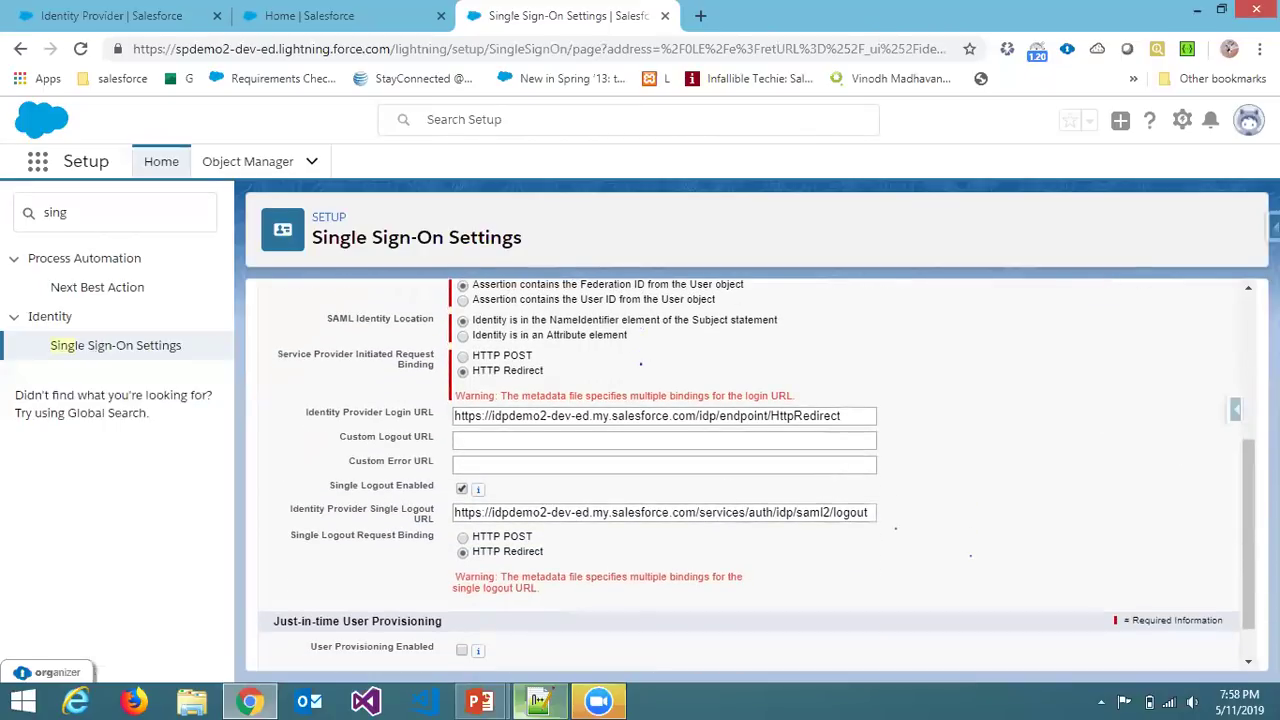
pyautogui.scroll(-1, 1010, 593)
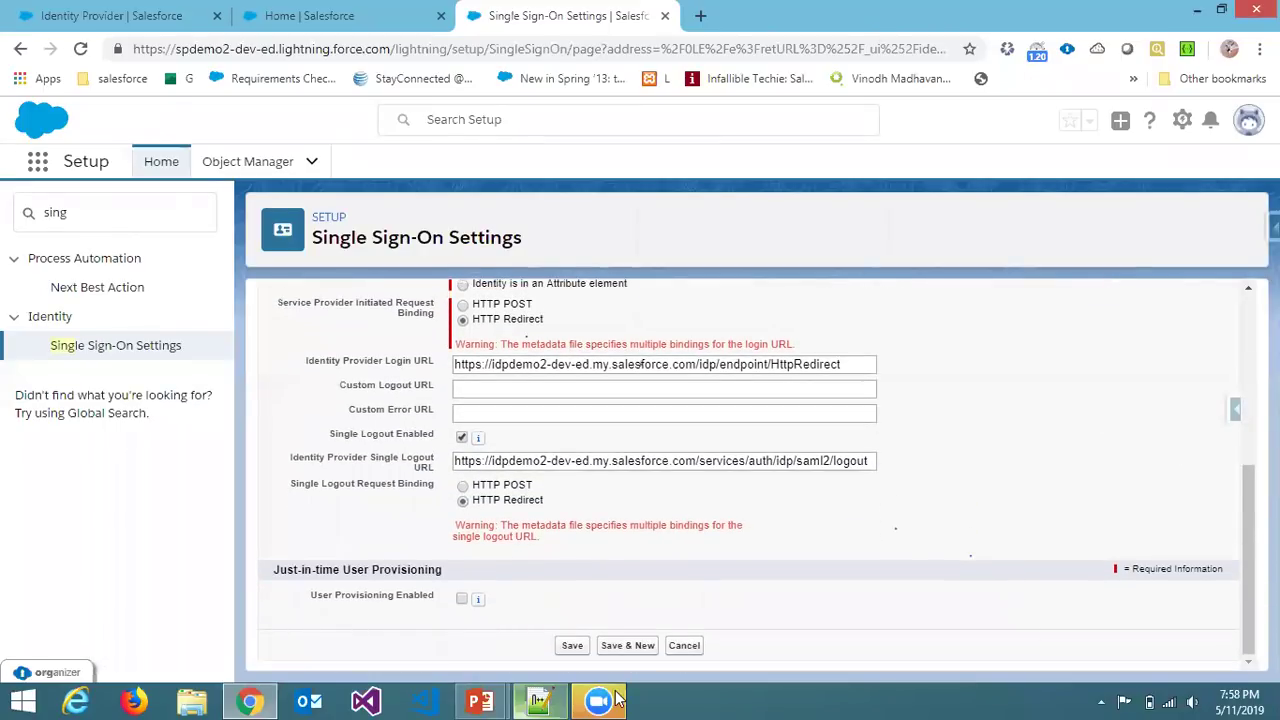
pyautogui.click(572, 647)
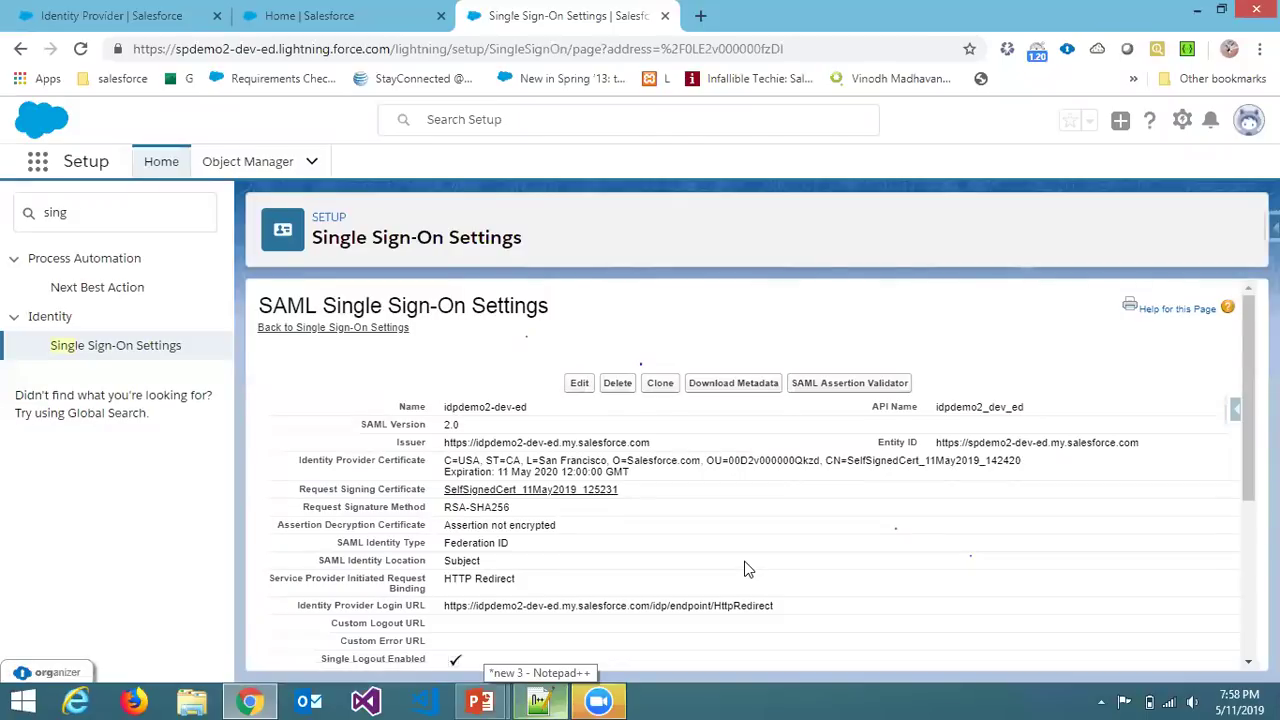
pyautogui.scroll(-3, 745, 569)
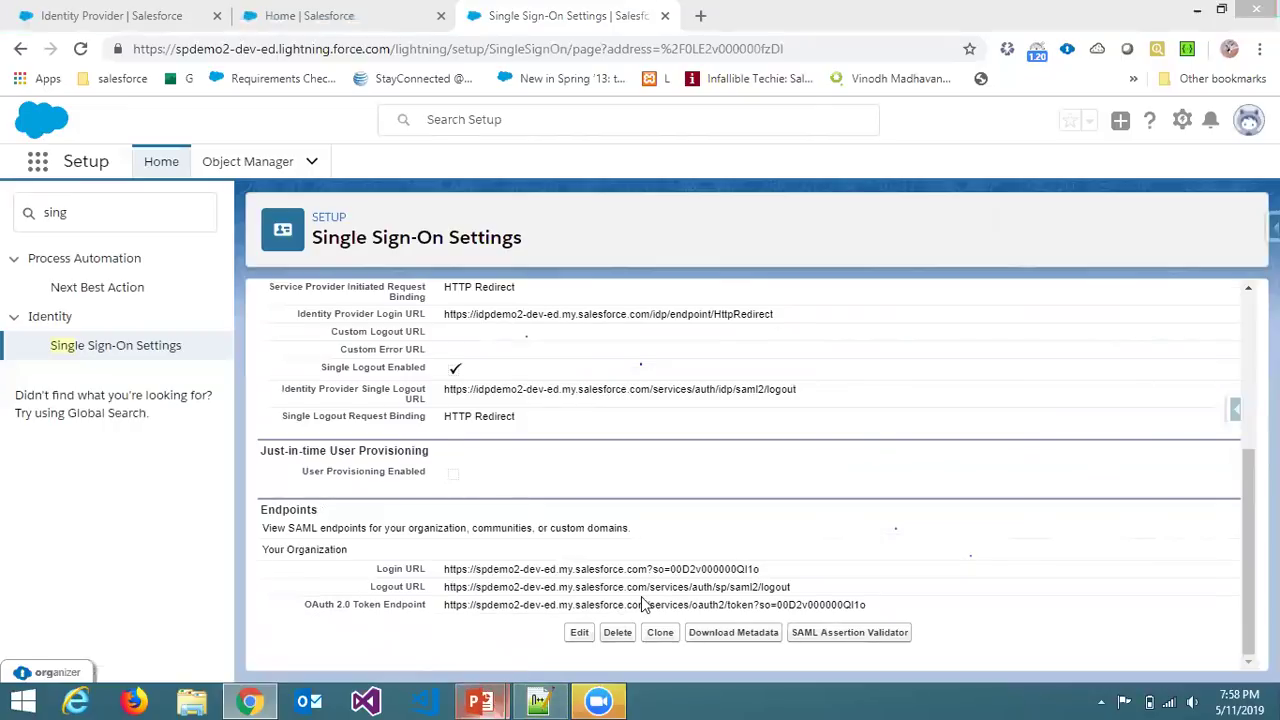
pyautogui.click(592, 603)
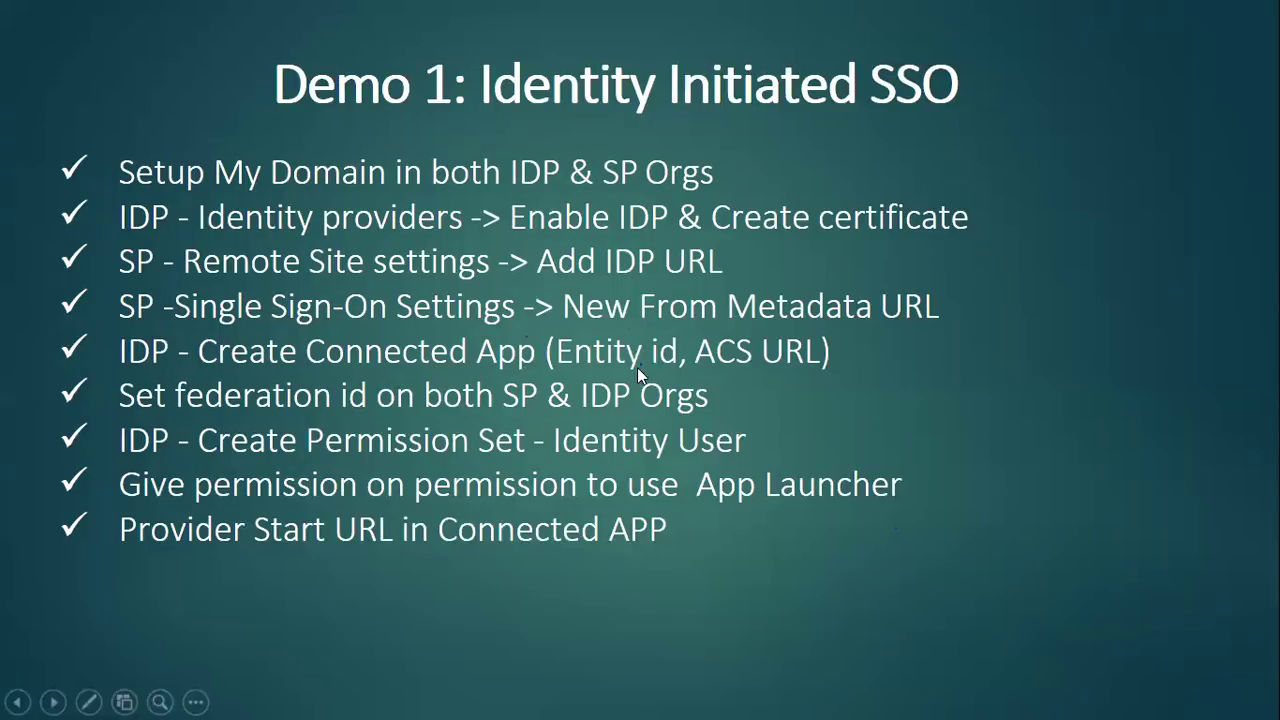
# Step: Start a new connected app in the idpdemo2 identity provider org
pyautogui.hotkey('alt', 'Tab')
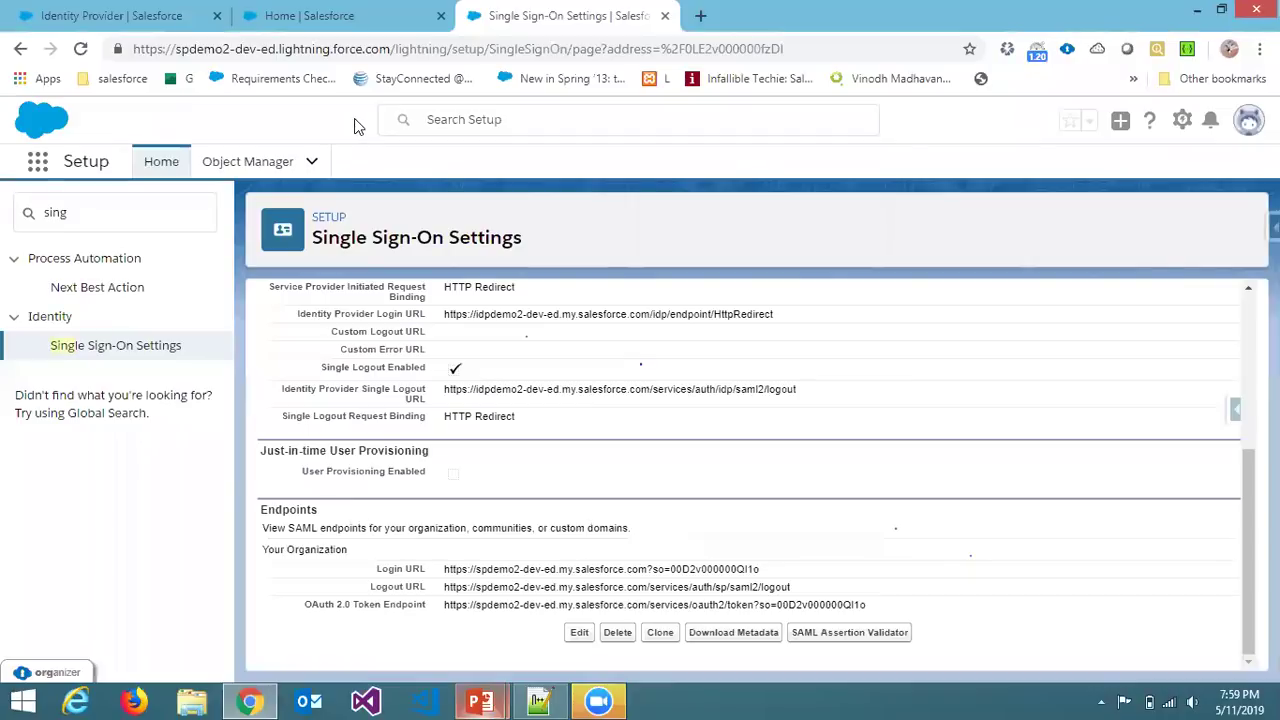
pyautogui.click(113, 10)
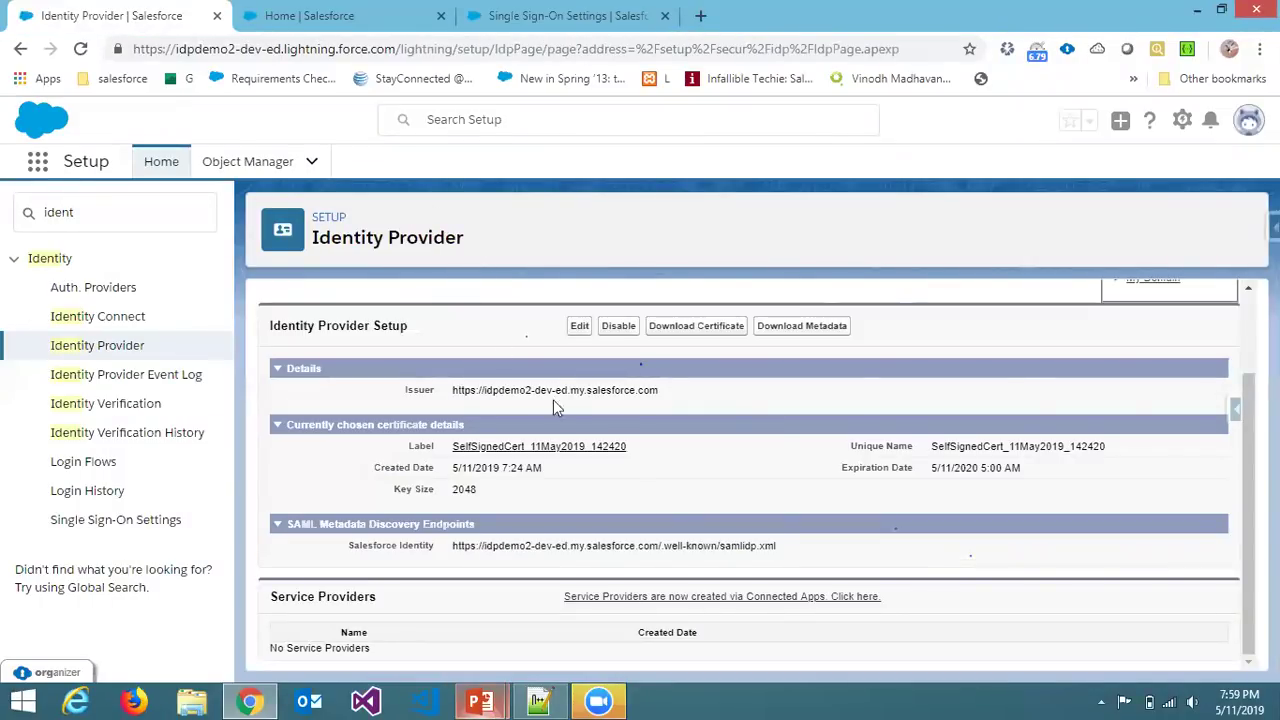
pyautogui.click(648, 597)
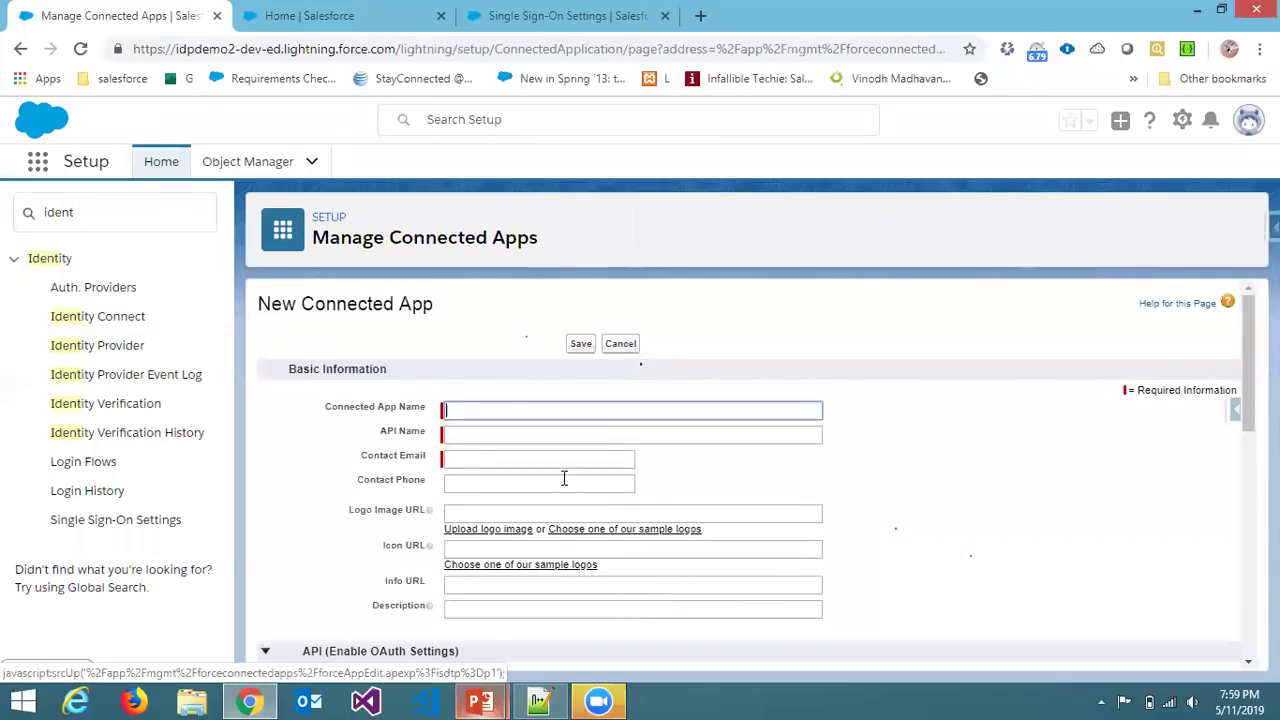
# Step: Name the app 'SSO Demo' with API name SSO_Demo and autofill the contact e-mail and phone
pyautogui.click(505, 407)
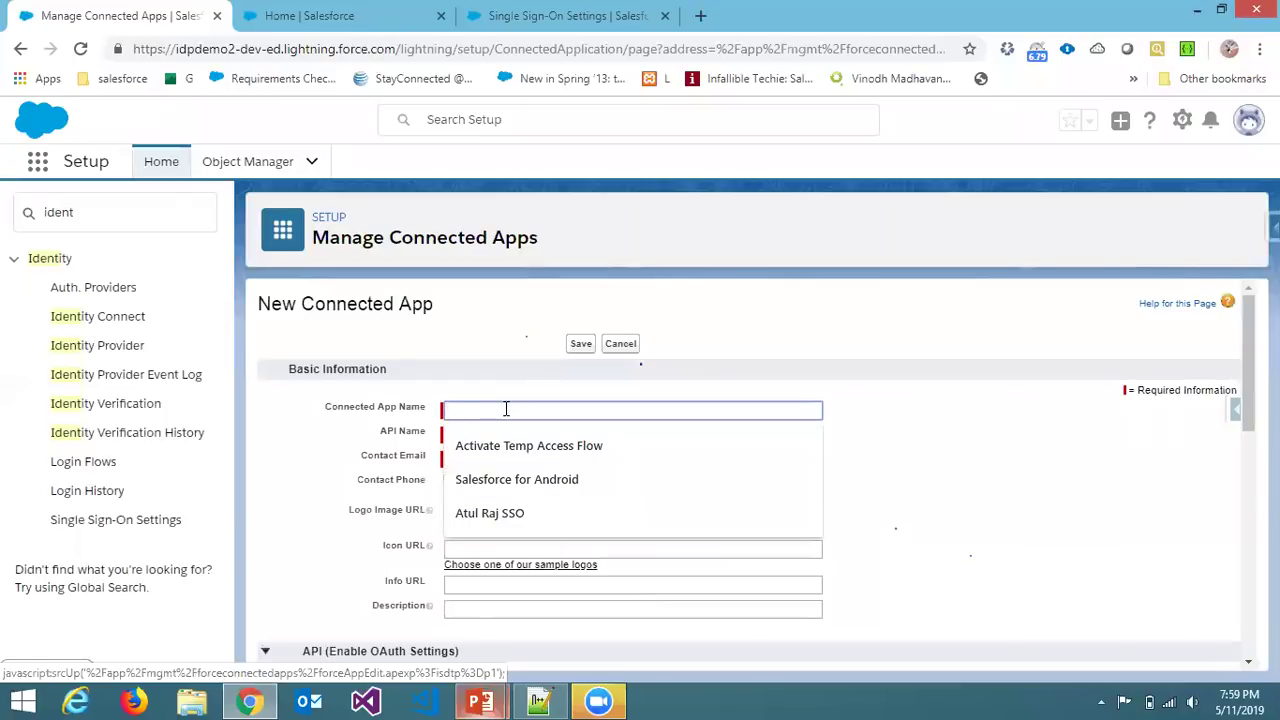
pyautogui.write('SSO')
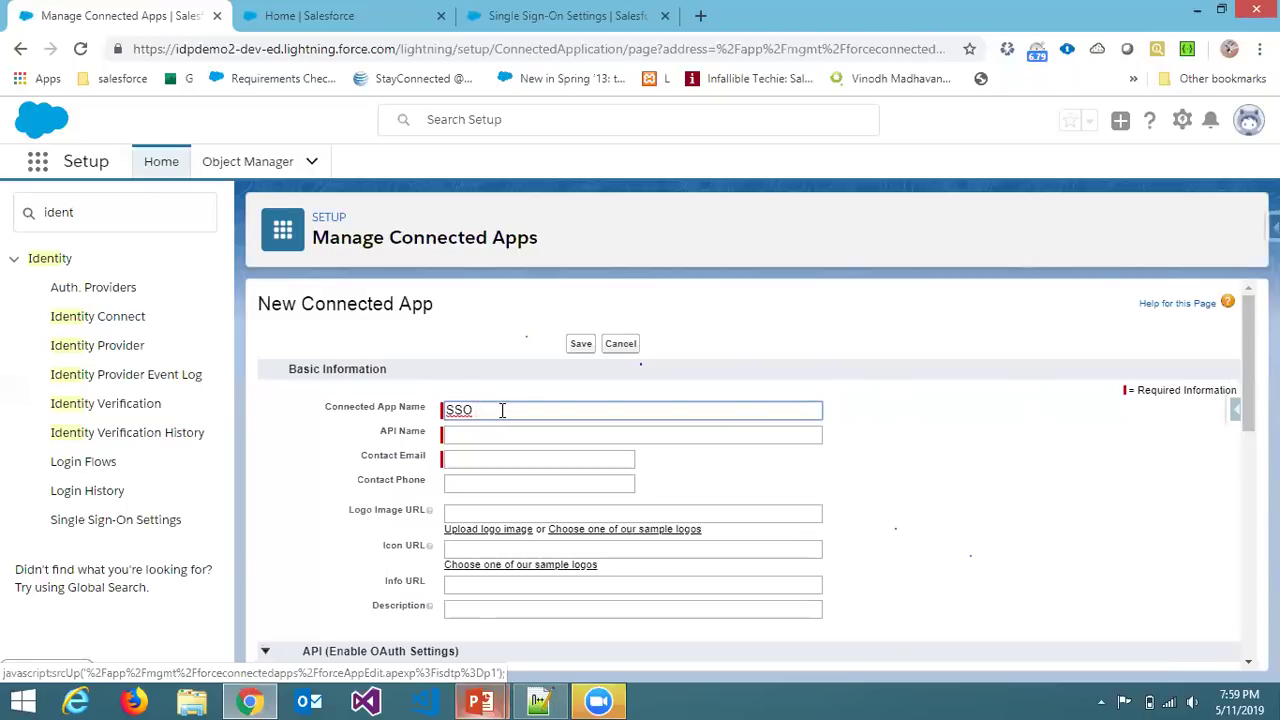
pyautogui.click(489, 434)
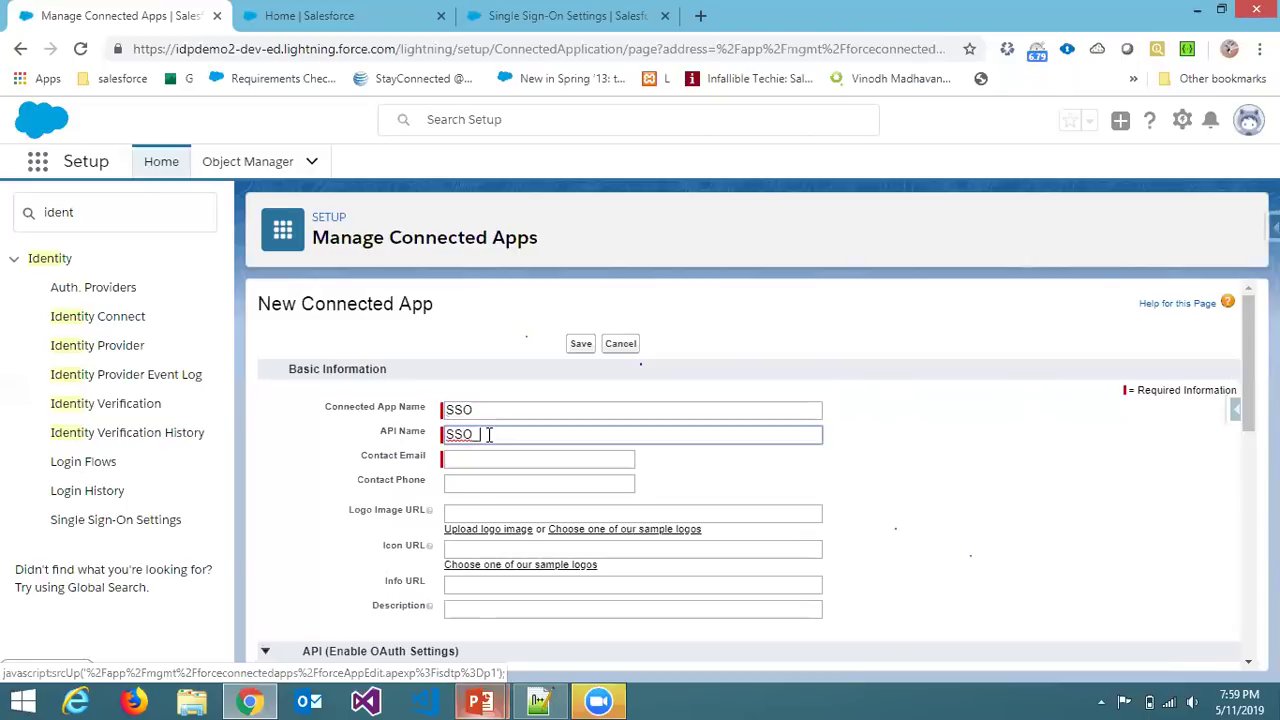
pyautogui.click(502, 412)
pyautogui.write('Demo')
pyautogui.press('Tab')
pyautogui.click(499, 457)
pyautogui.click(512, 495)
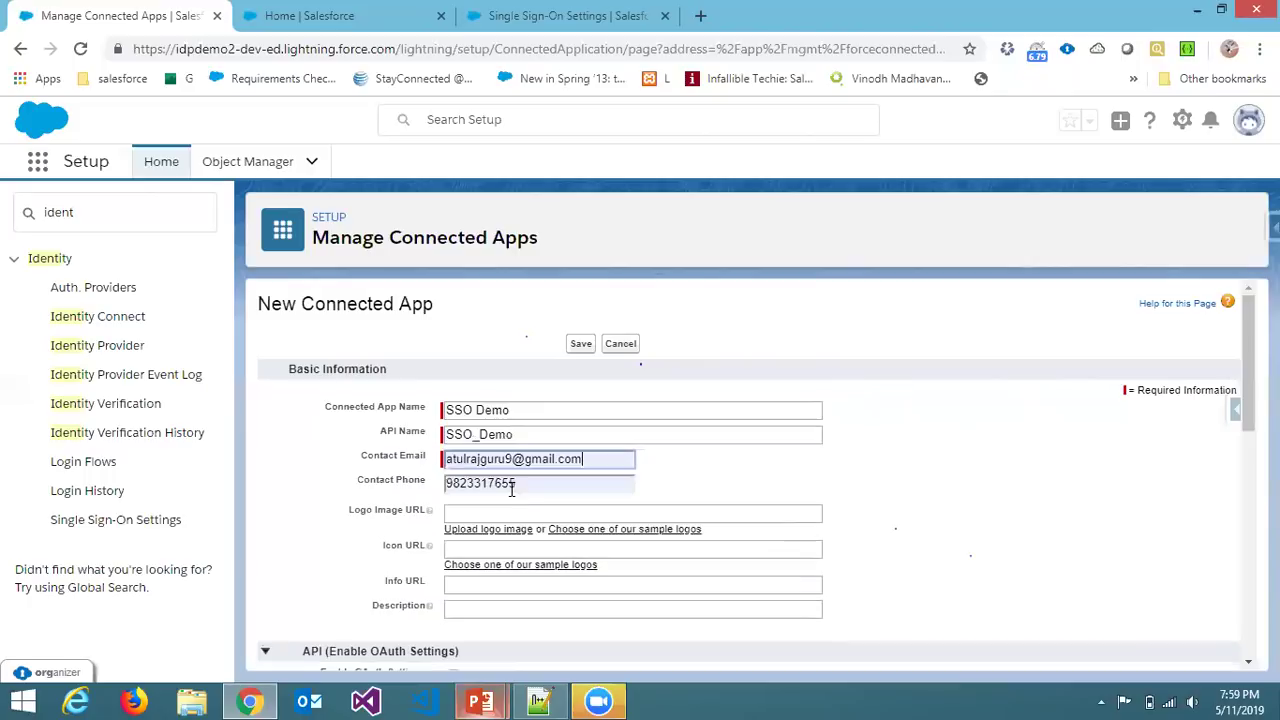
# Step: Turn on Enable SAML in the connected app's settings
pyautogui.scroll(-3, 757, 471)
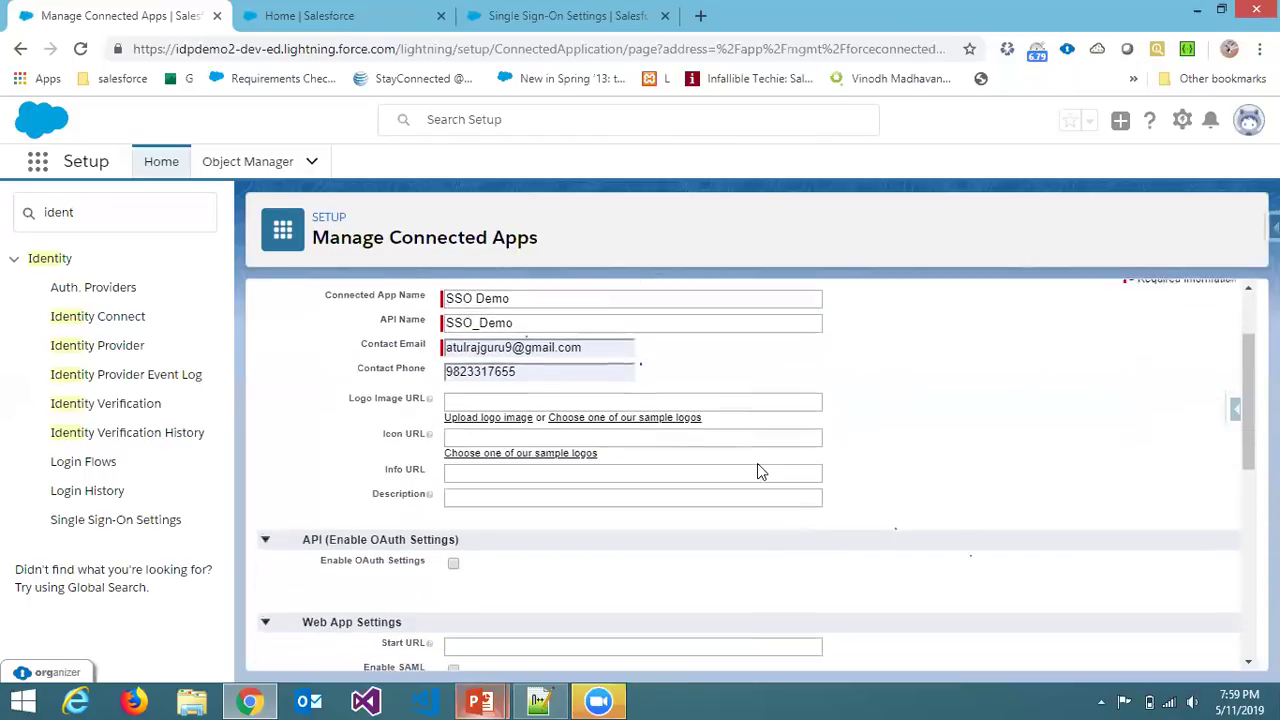
pyautogui.scroll(-2, 881, 531)
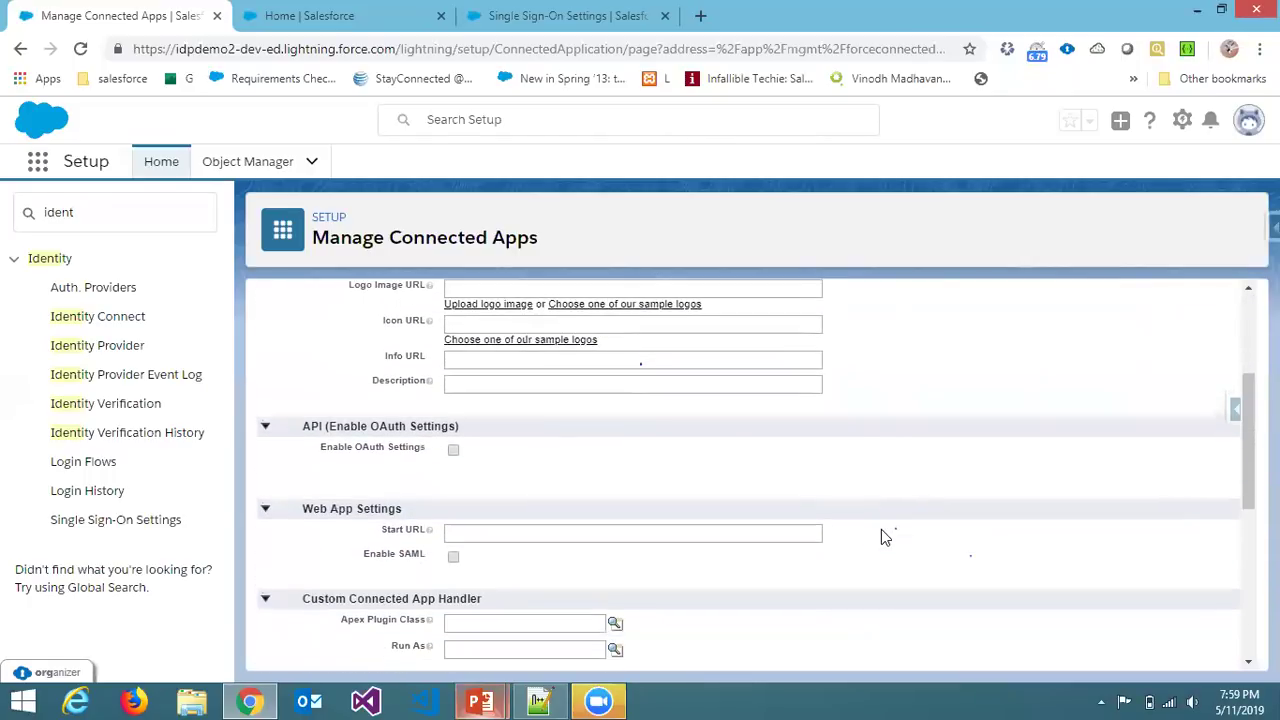
pyautogui.scroll(-1, 881, 537)
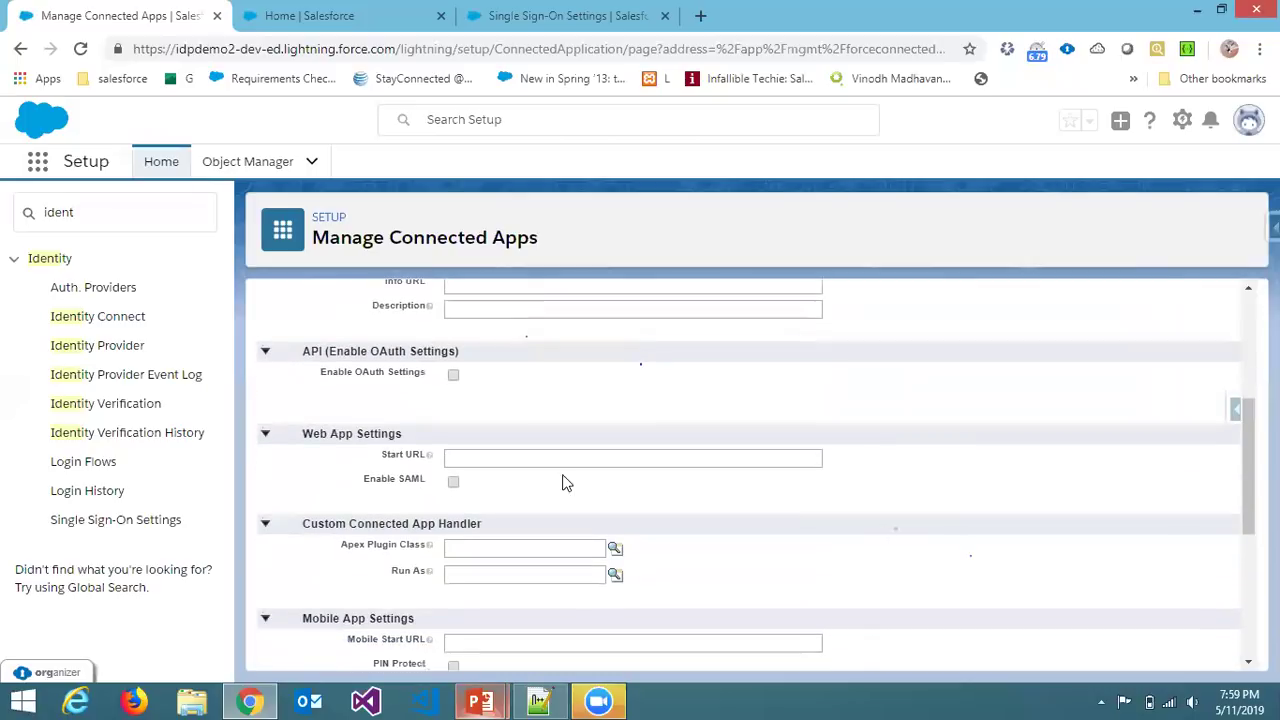
pyautogui.click(453, 482)
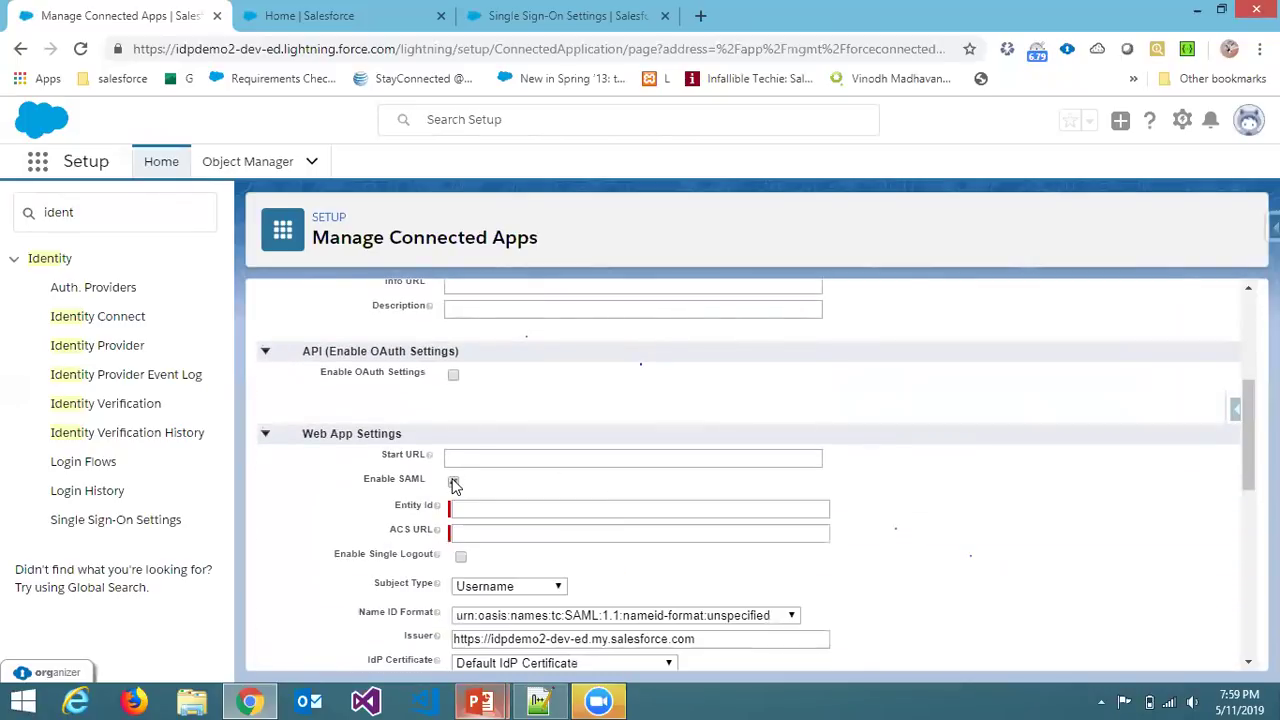
pyautogui.click(589, 512)
pyautogui.click(604, 497)
pyautogui.click(577, 506)
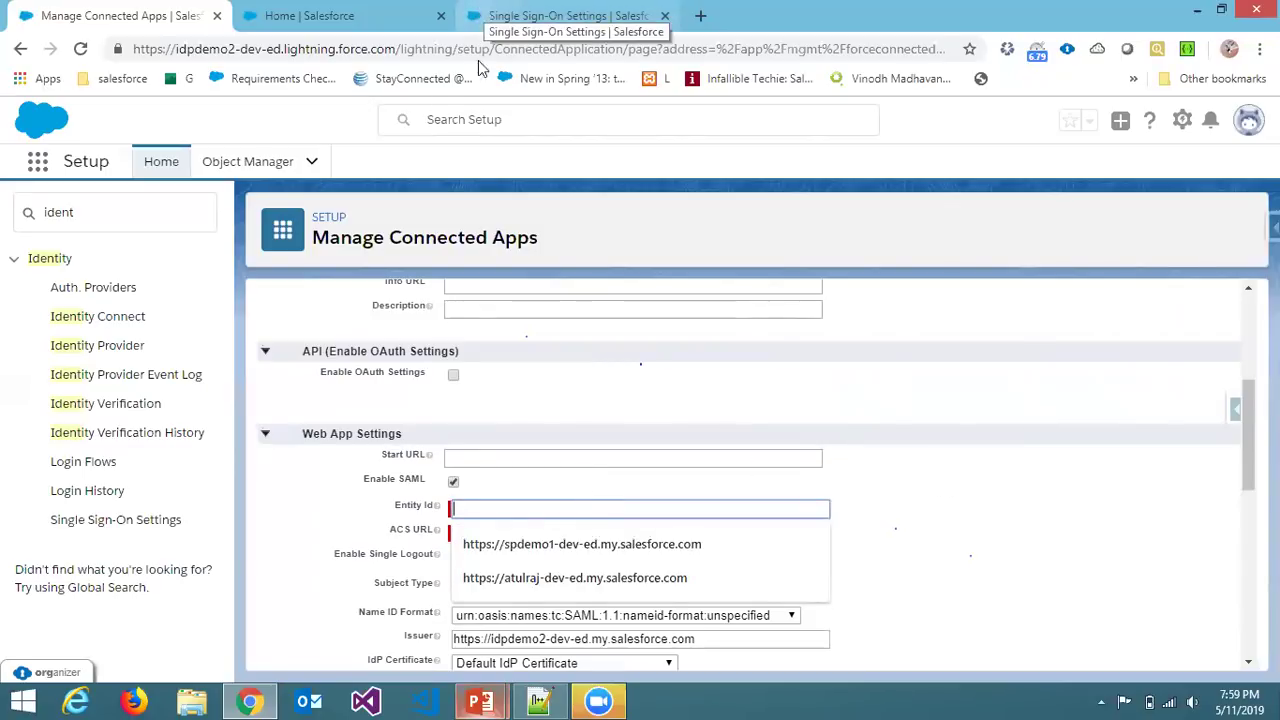
pyautogui.click(486, 14)
pyautogui.scroll(5, 917, 383)
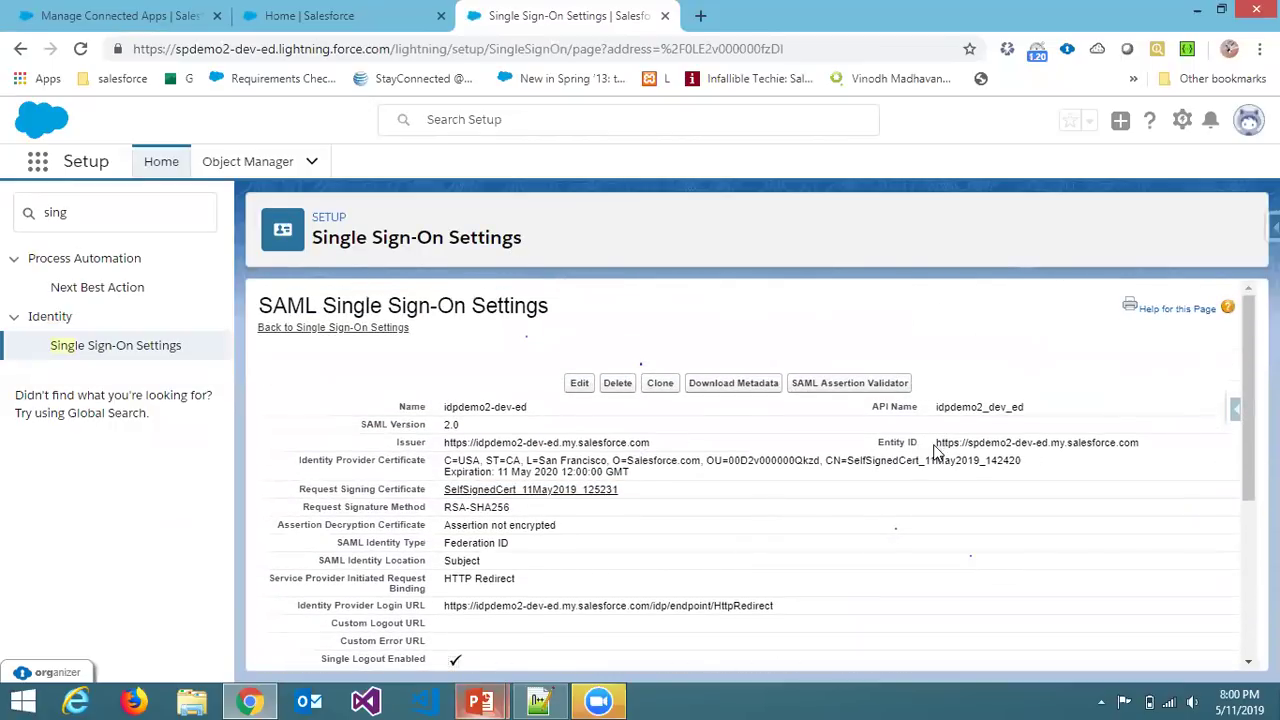
pyautogui.moveTo(937, 443); pyautogui.dragTo(1161, 453)
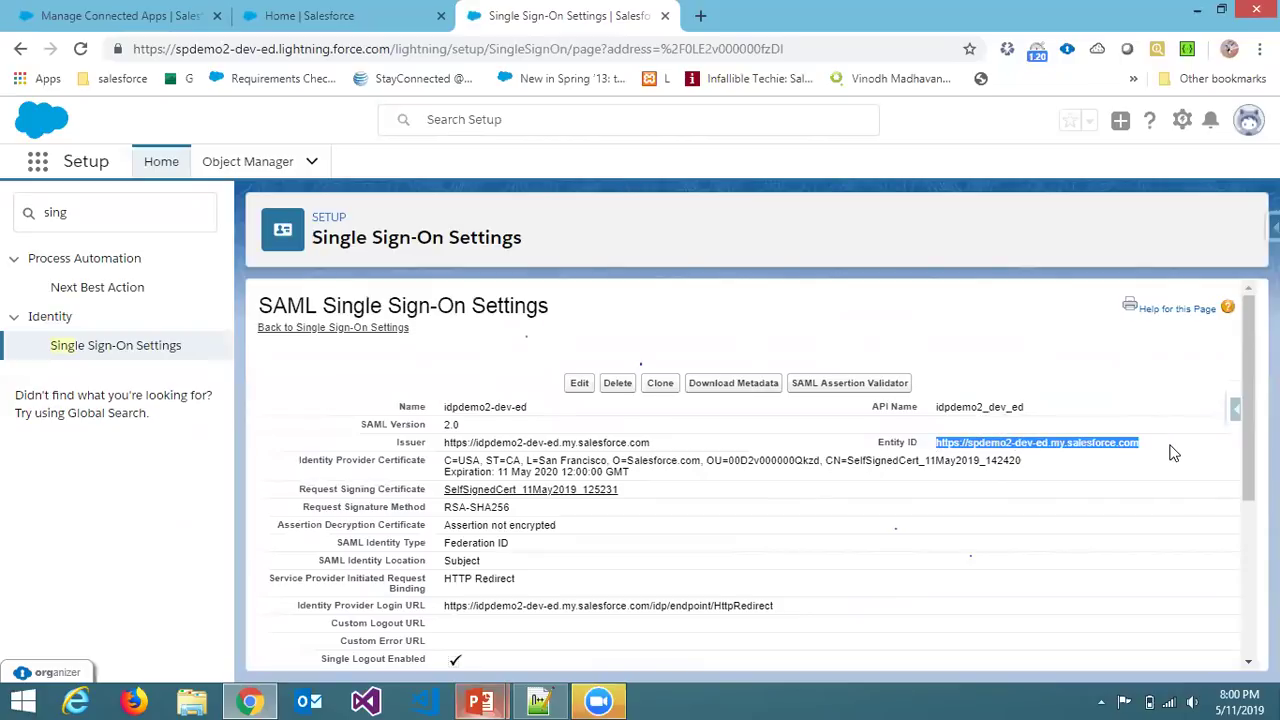
pyautogui.hotkey('ctrl', 'c')
pyautogui.click(177, 14)
pyautogui.hotkey('ctrl', 'v')
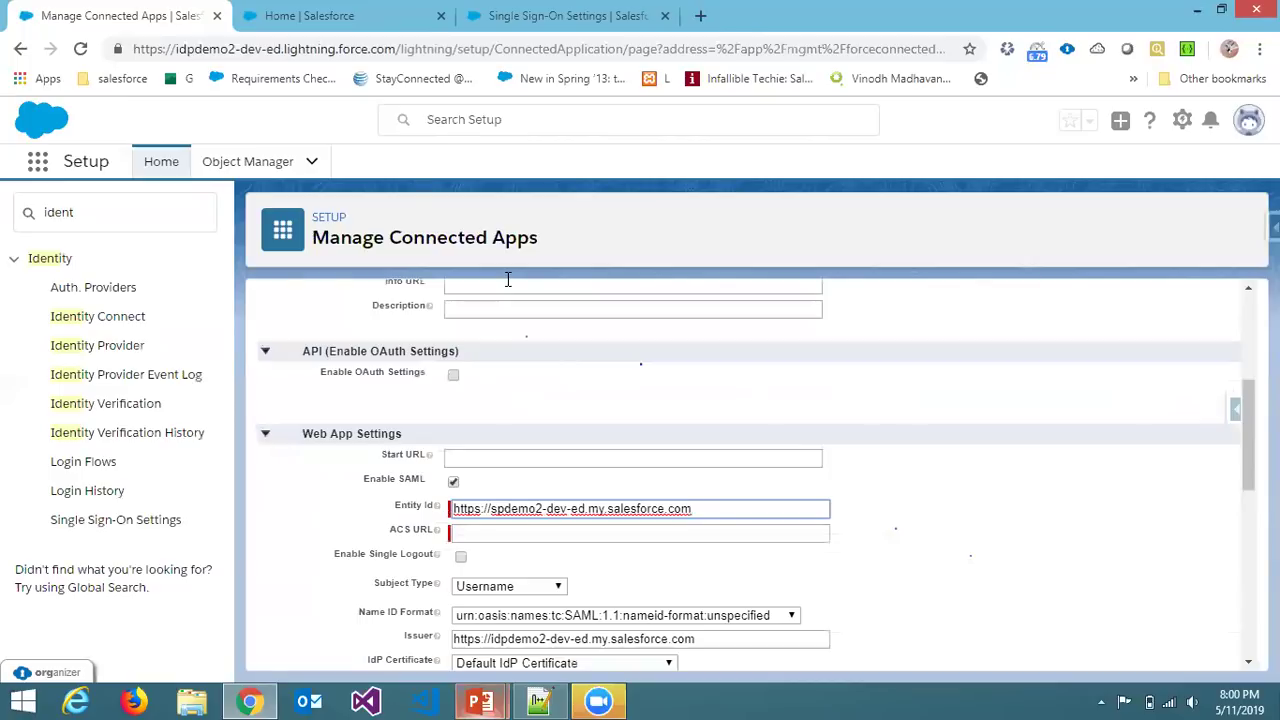
# Step: Look through the SP org's Single Sign-On Settings for the ACS URL value
pyautogui.click(506, 531)
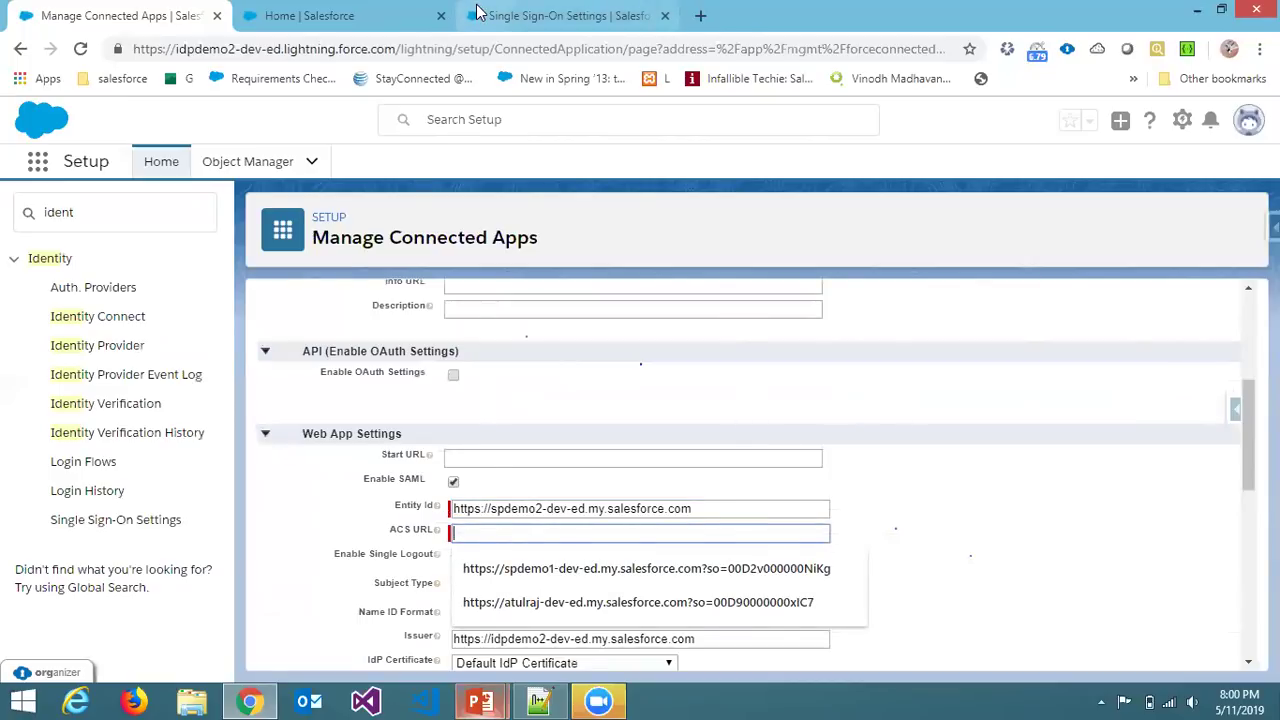
pyautogui.click(477, 12)
pyautogui.scroll(-3, 785, 563)
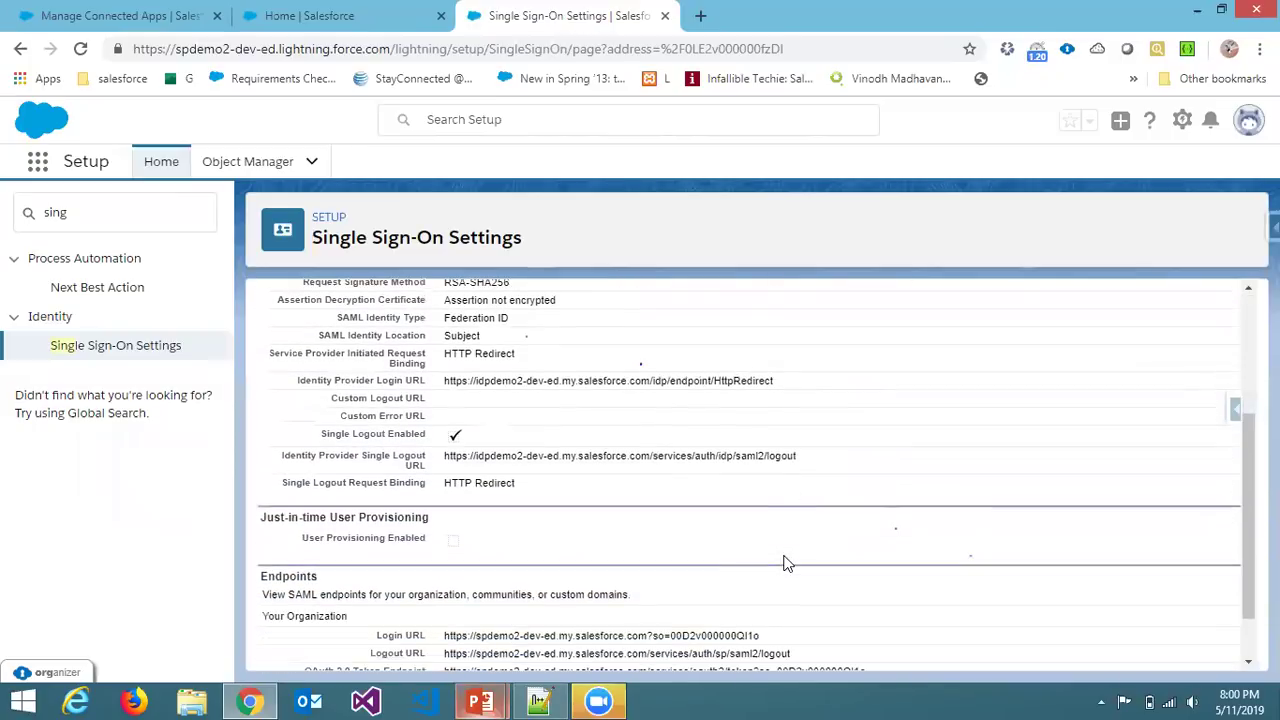
pyautogui.scroll(-2, 785, 563)
pyautogui.scroll(3, 785, 563)
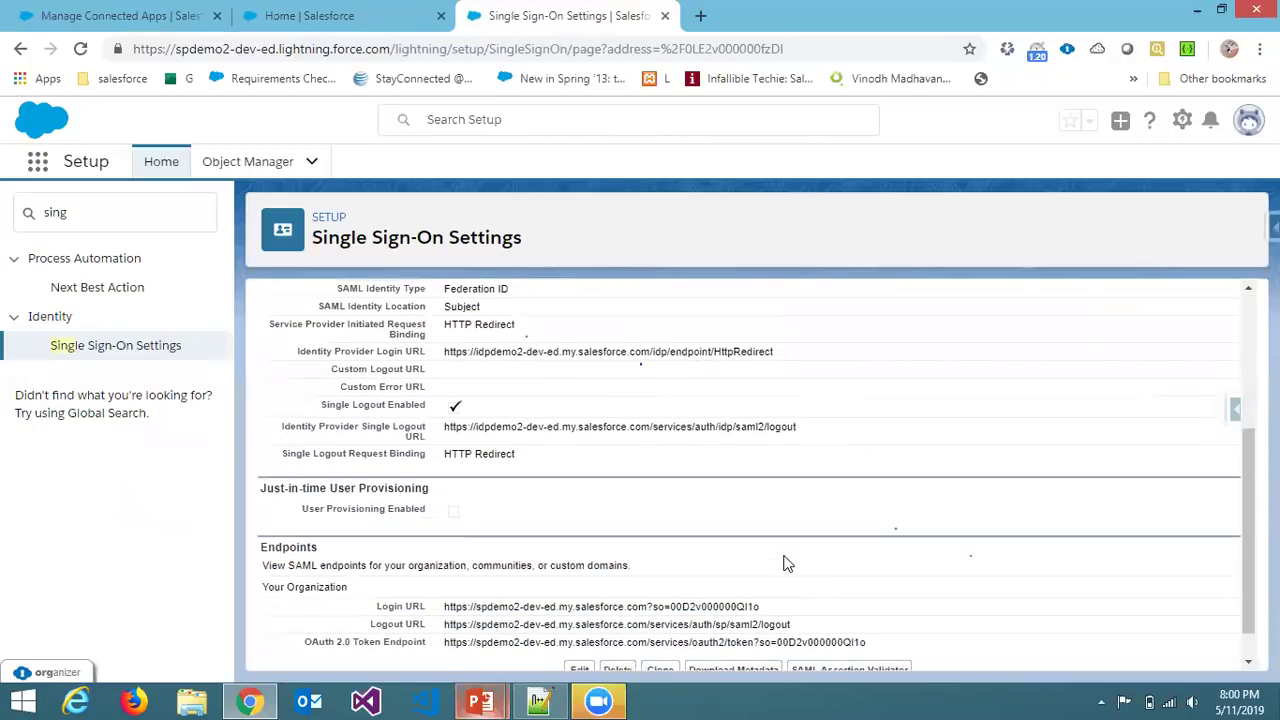
pyautogui.scroll(1, 785, 563)
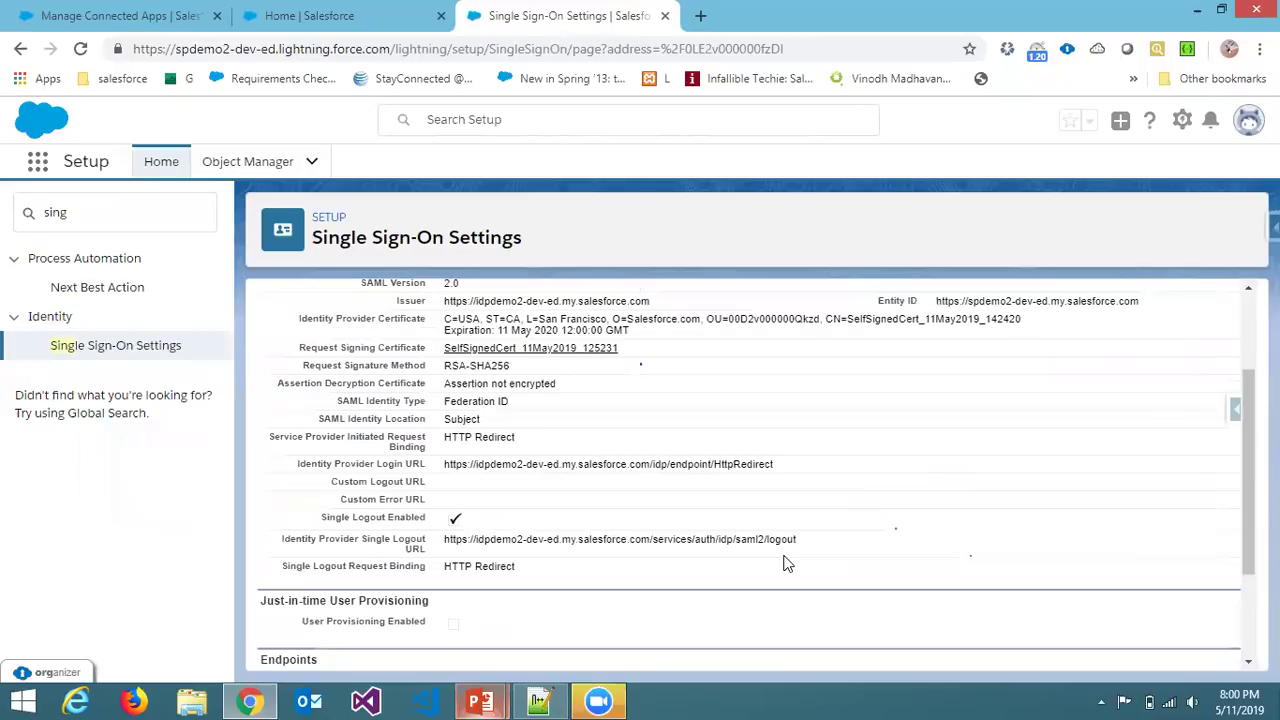
pyautogui.scroll(1, 785, 563)
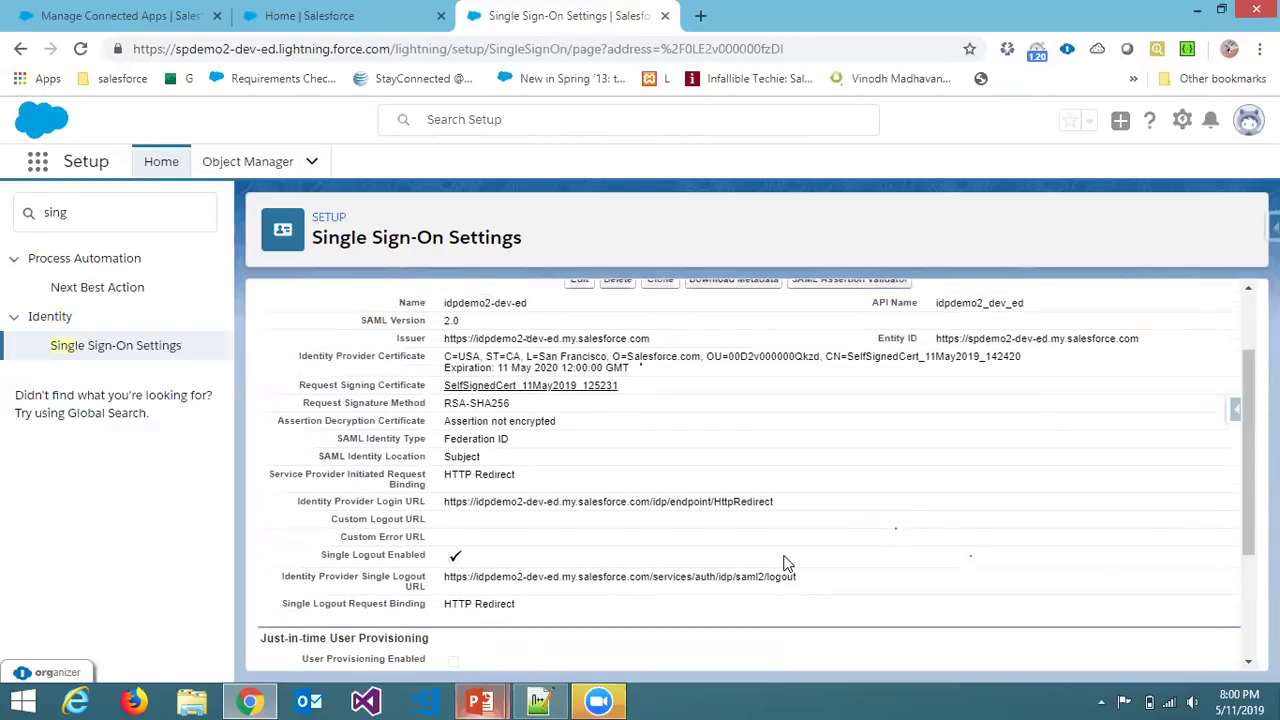
# Step: Scroll through the spdemo2 Single Sign-On Settings page to review its values
pyautogui.scroll(1, 785, 563)
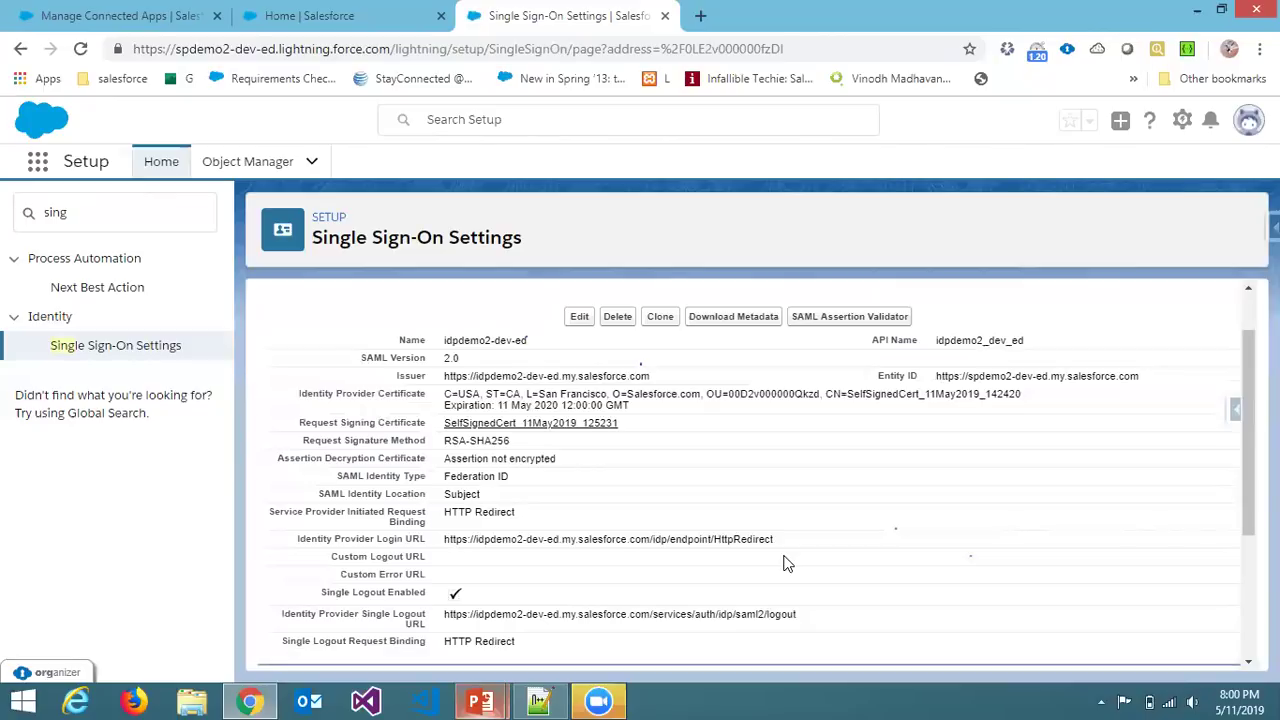
pyautogui.scroll(-1, 785, 563)
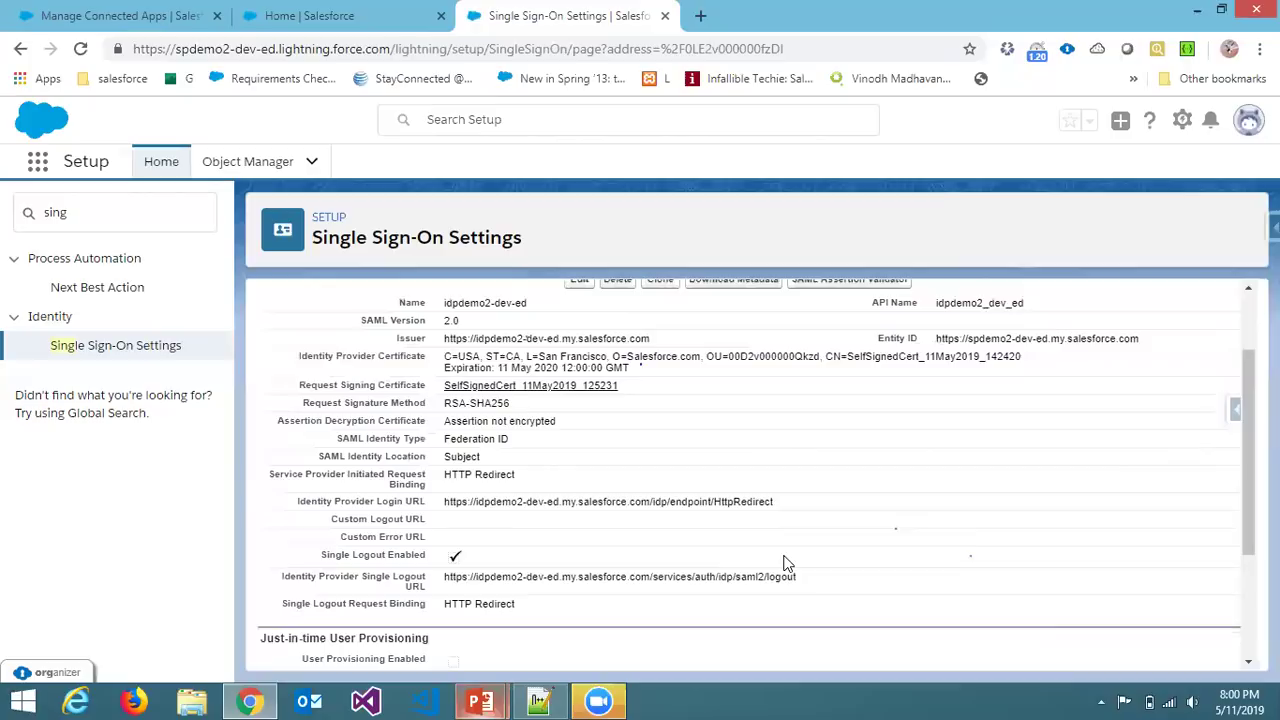
pyautogui.scroll(-1, 785, 563)
pyautogui.scroll(-1, 785, 563)
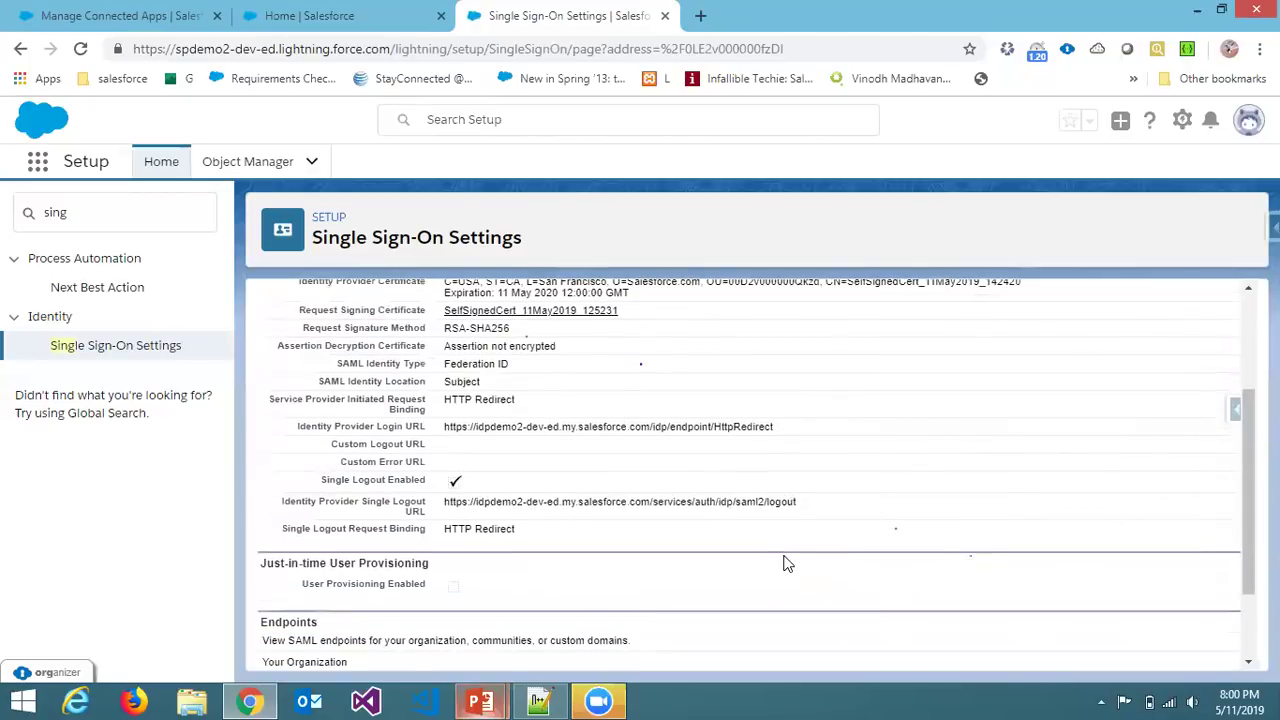
pyautogui.scroll(-3, 785, 563)
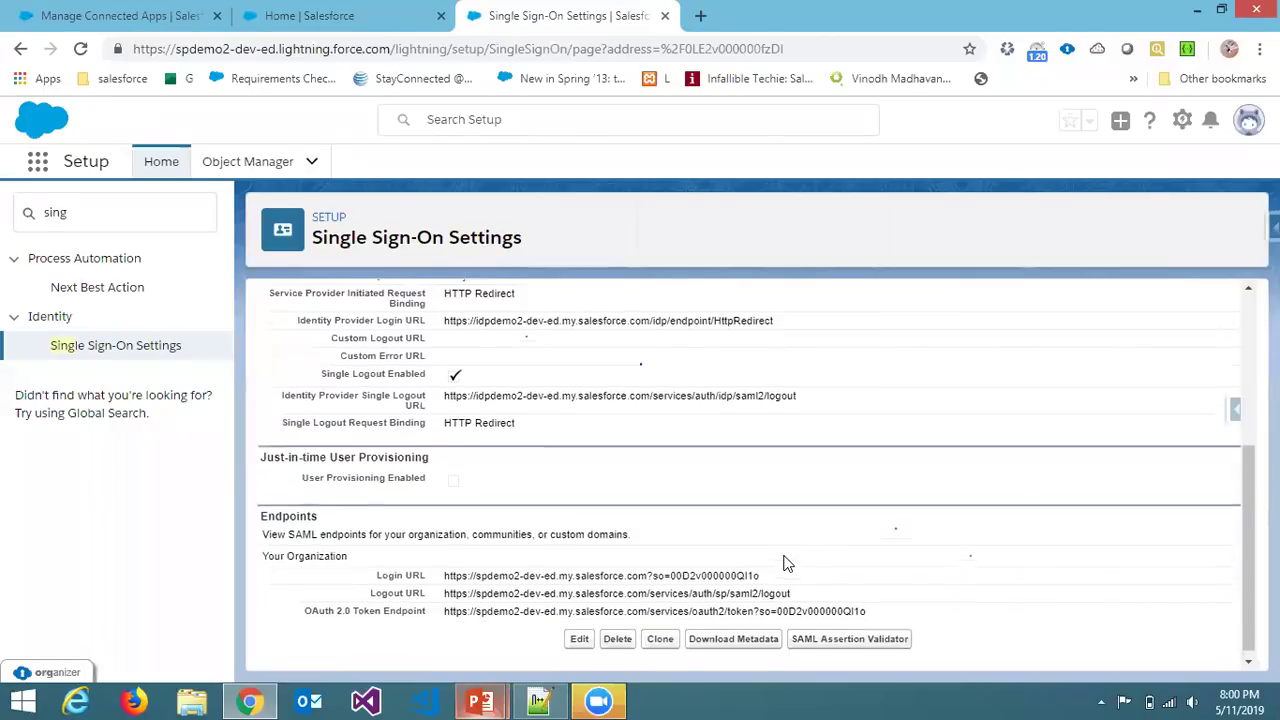
pyautogui.scroll(1, 785, 563)
pyautogui.scroll(1, 785, 563)
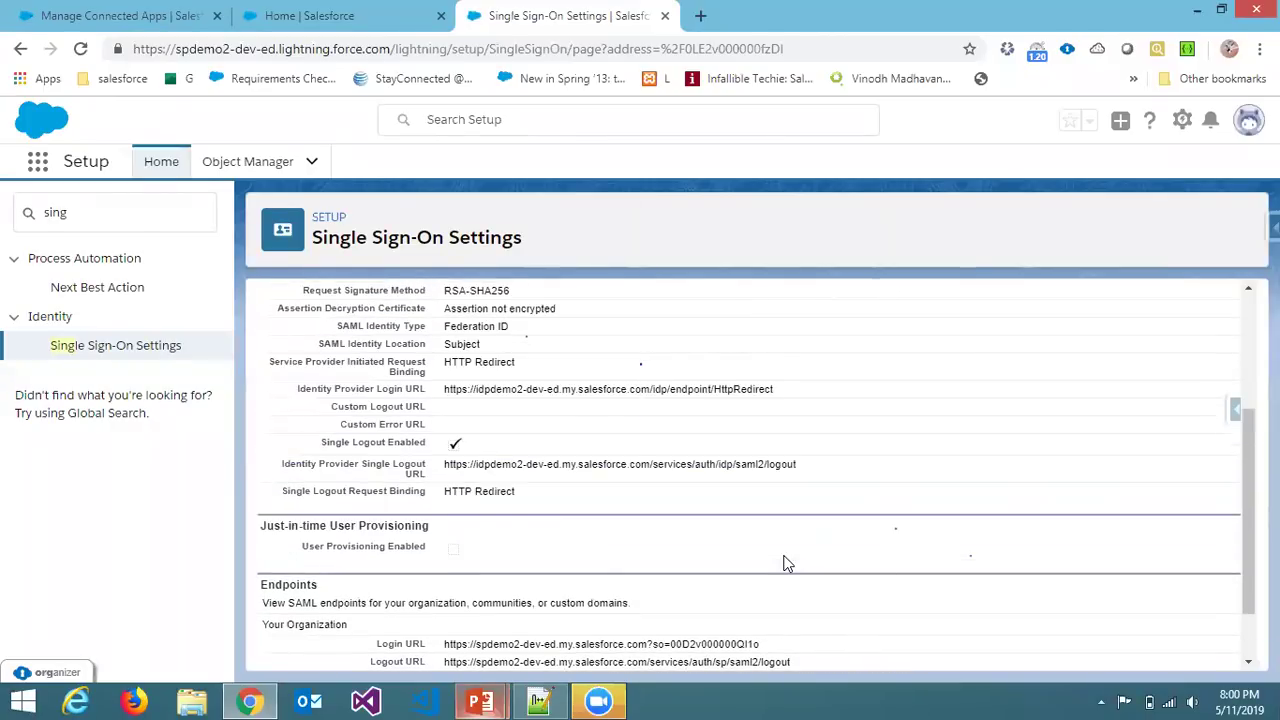
pyautogui.scroll(1, 785, 563)
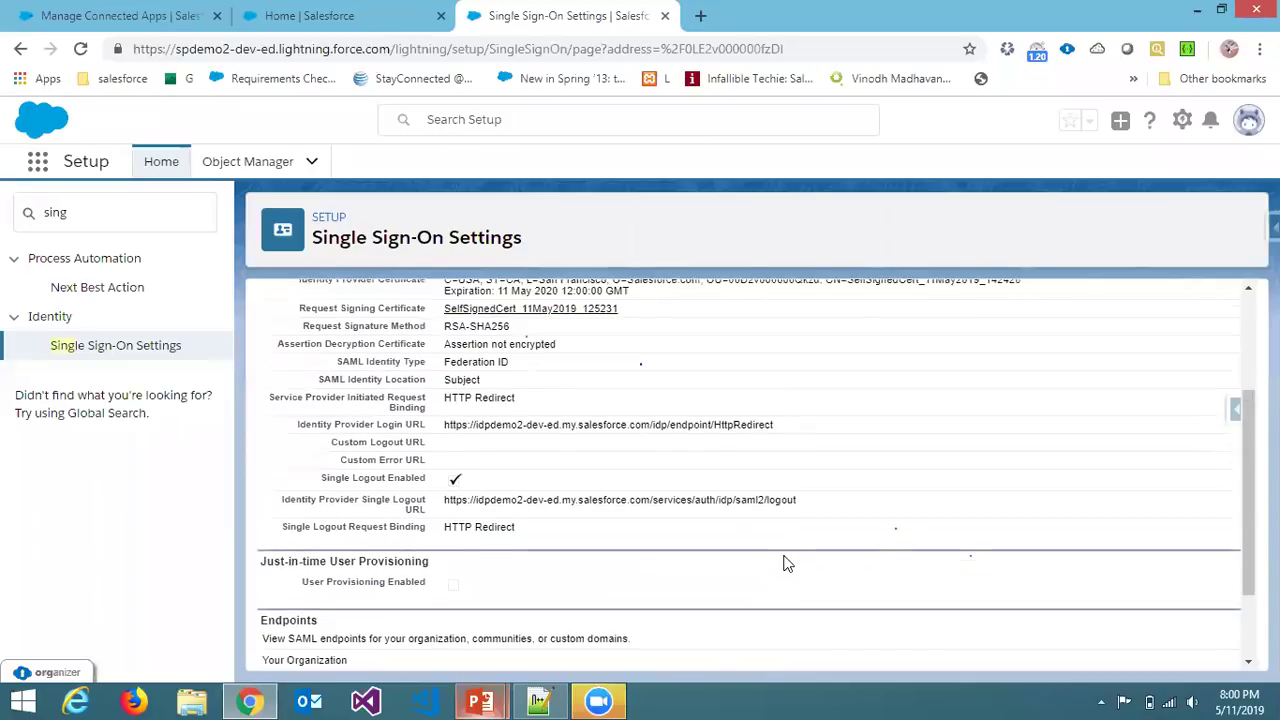
pyautogui.scroll(1, 785, 563)
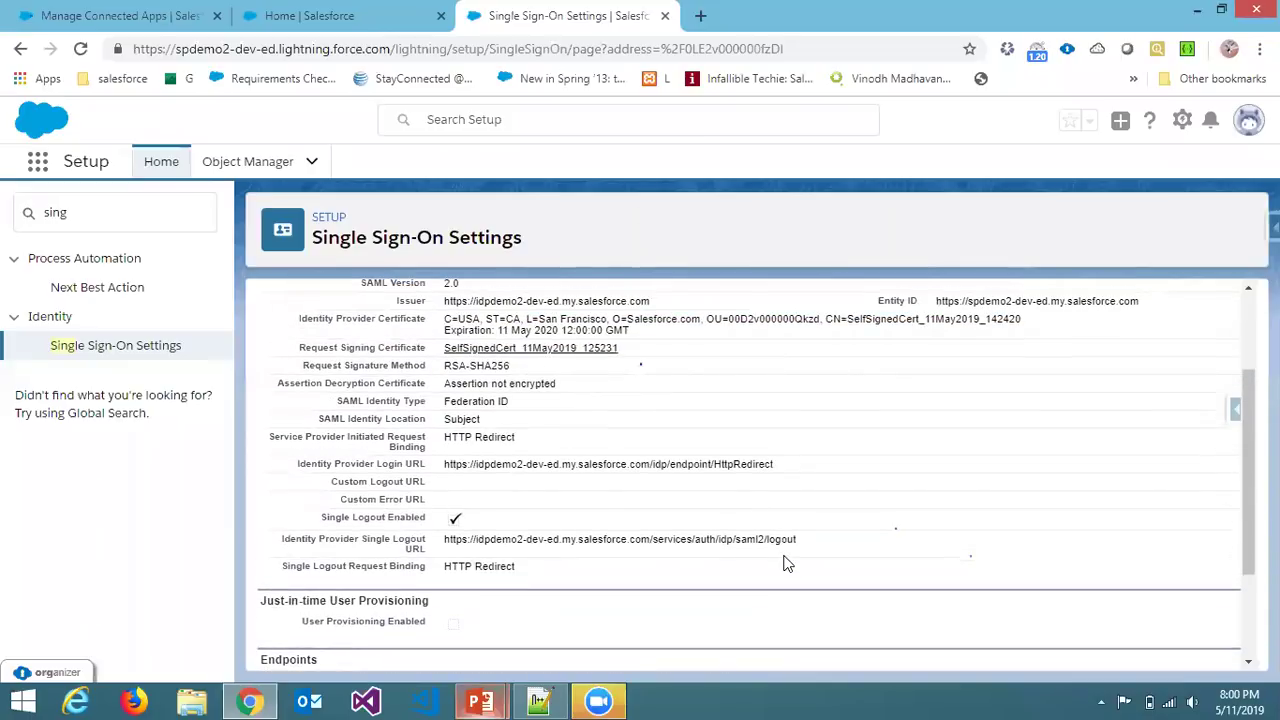
pyautogui.scroll(1, 785, 563)
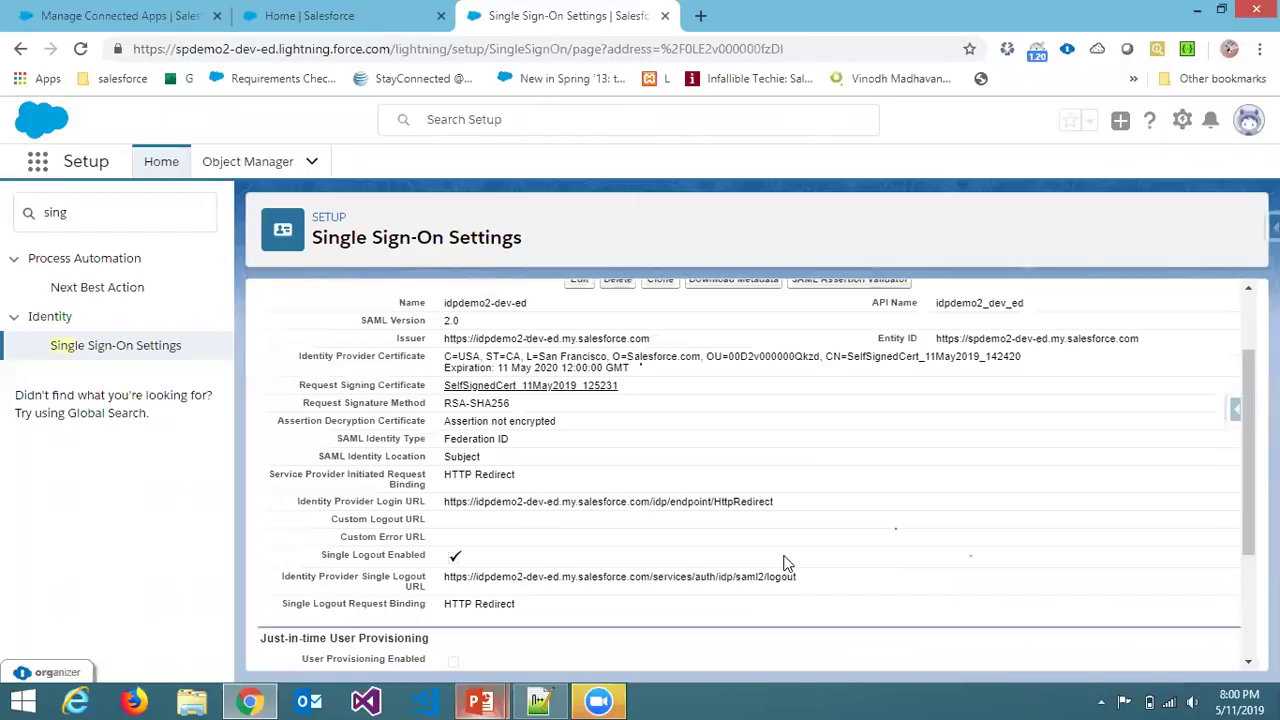
pyautogui.scroll(1, 785, 563)
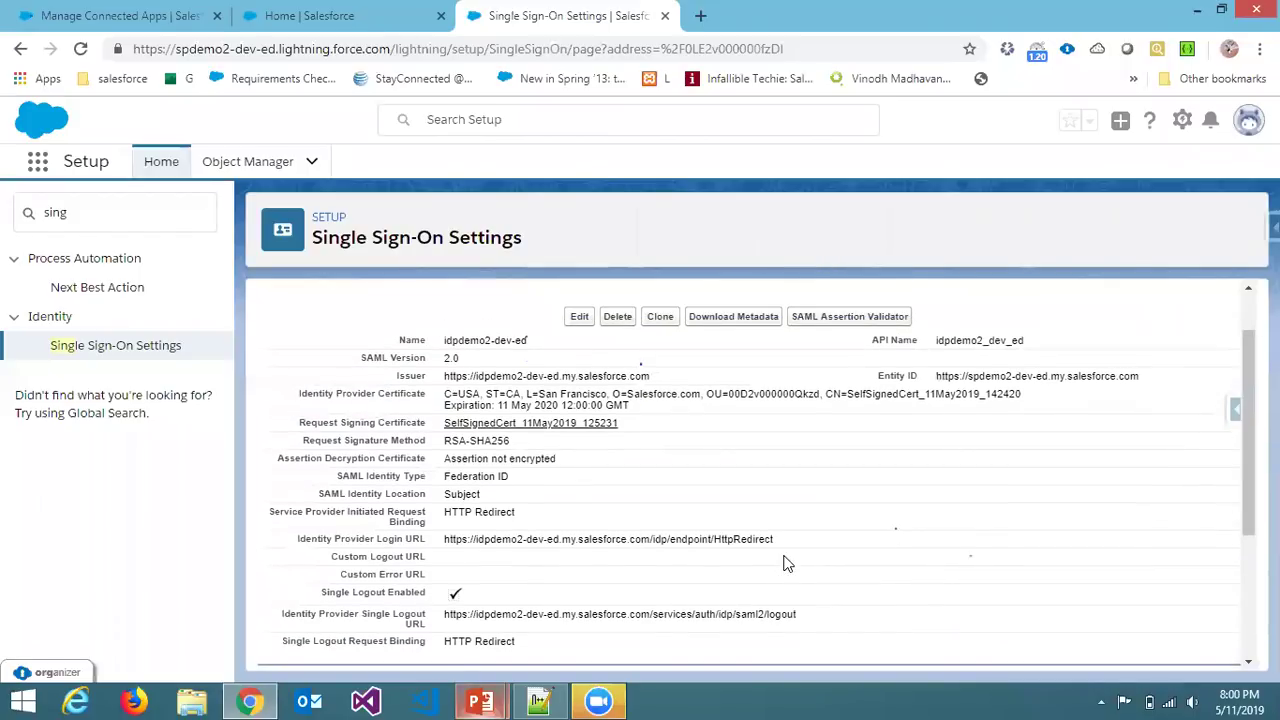
pyautogui.scroll(1, 785, 563)
pyautogui.scroll(-2, 785, 563)
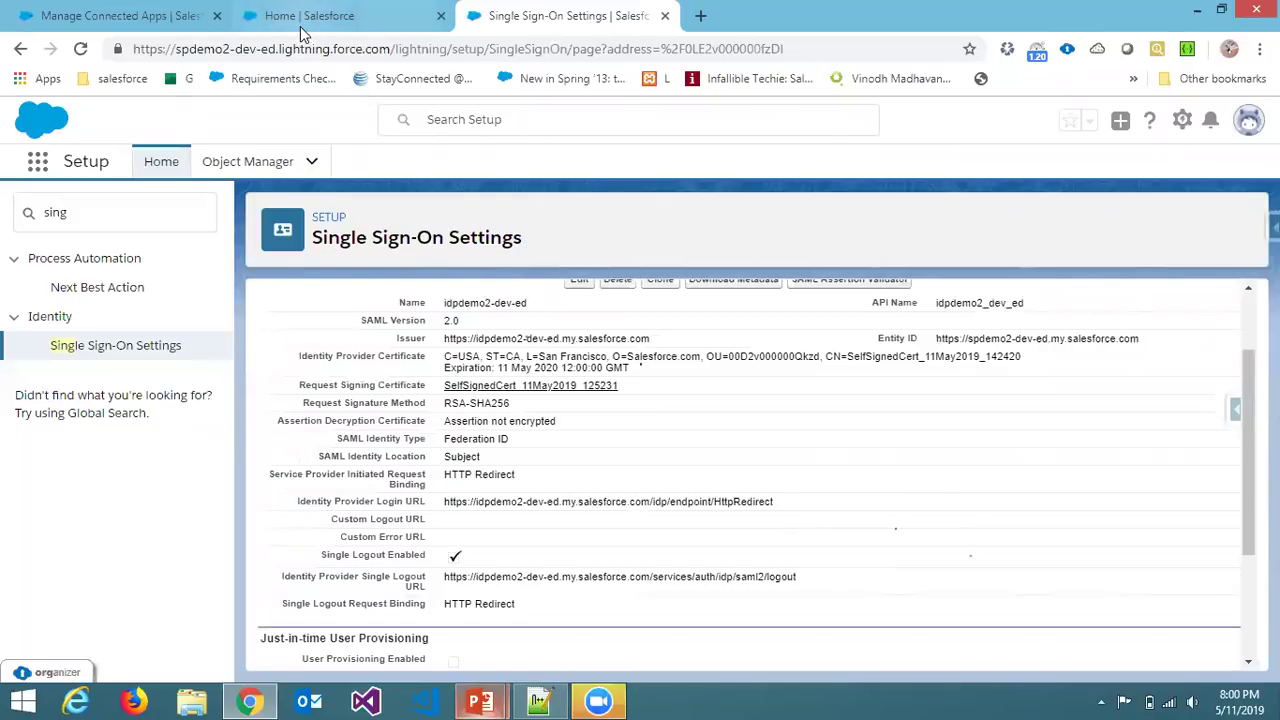
# Step: Return to the SSO Demo connected app form and find its empty ACS URL in Web App Settings
pyautogui.hotkey('ctrl', 'Tab')
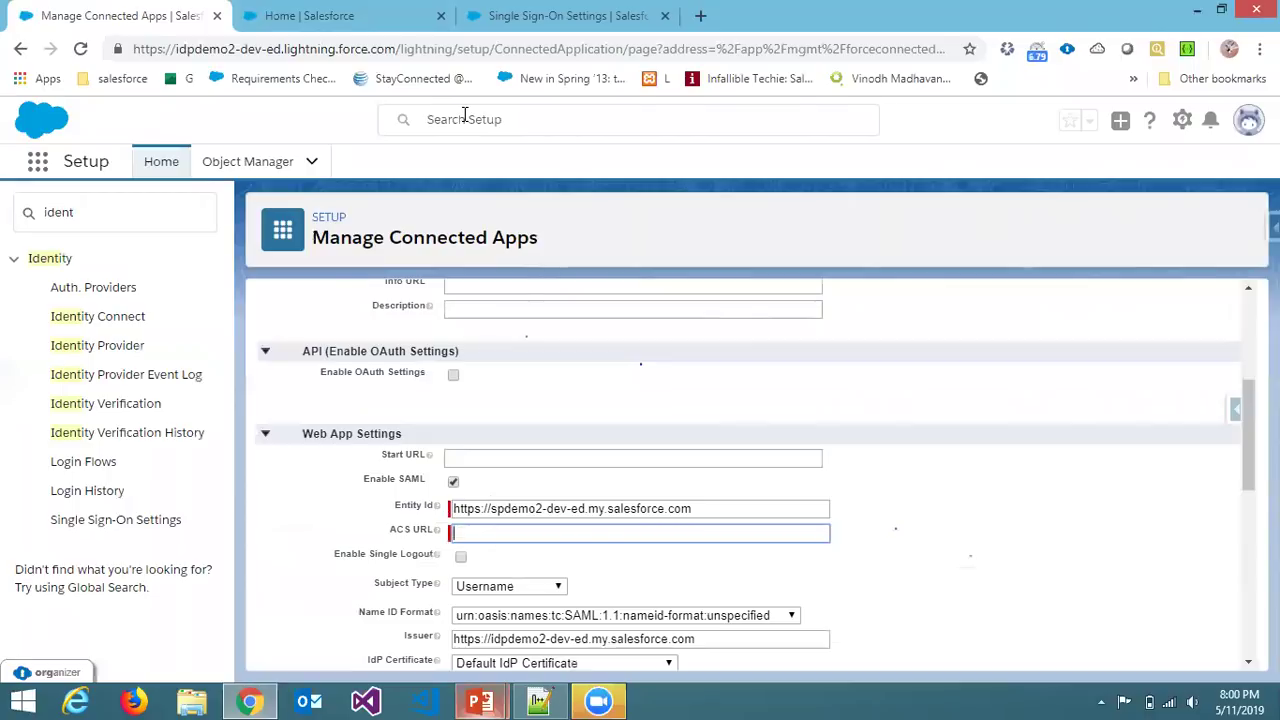
pyautogui.click(967, 493)
pyautogui.scroll(-3, 967, 493)
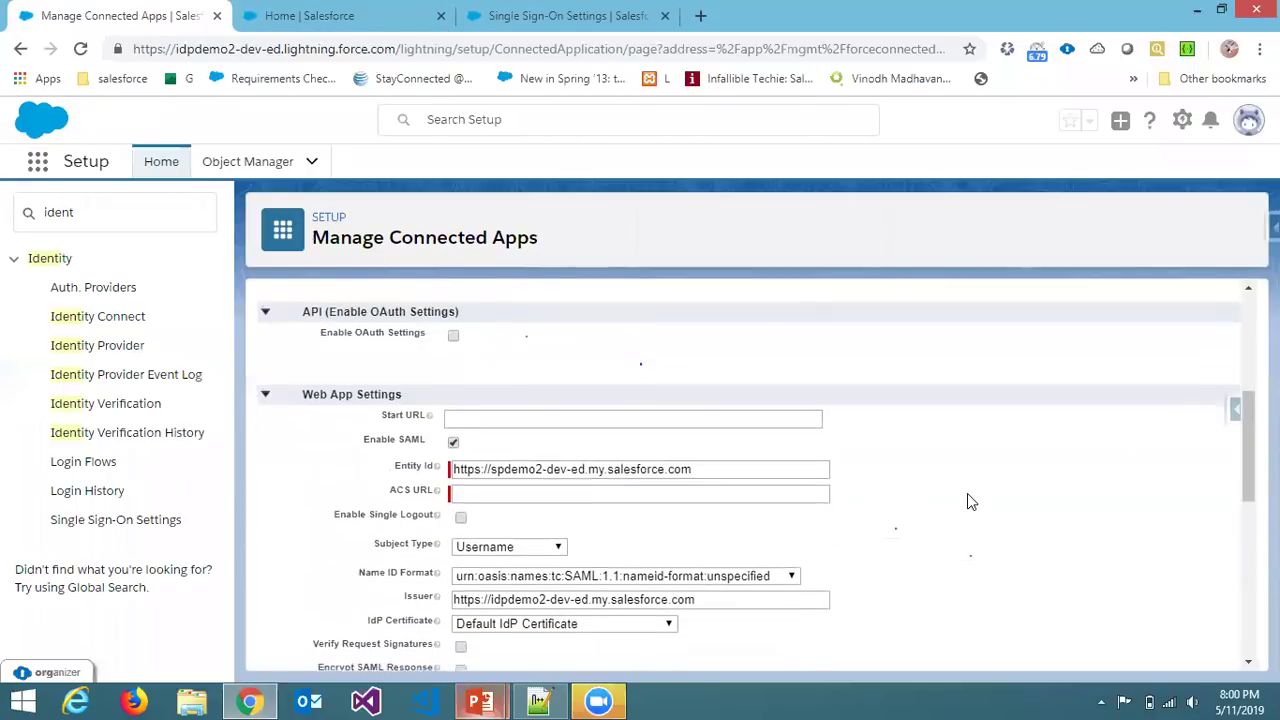
pyautogui.scroll(2, 967, 493)
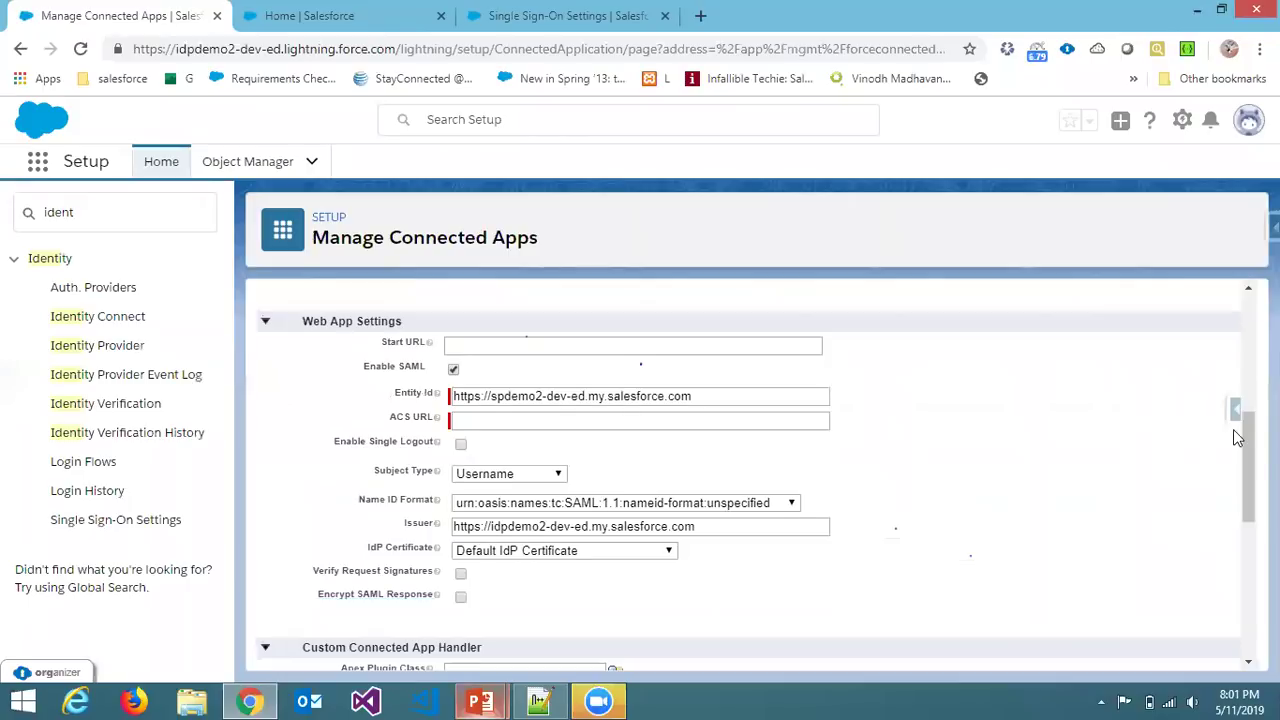
pyautogui.scroll(2, 1233, 429)
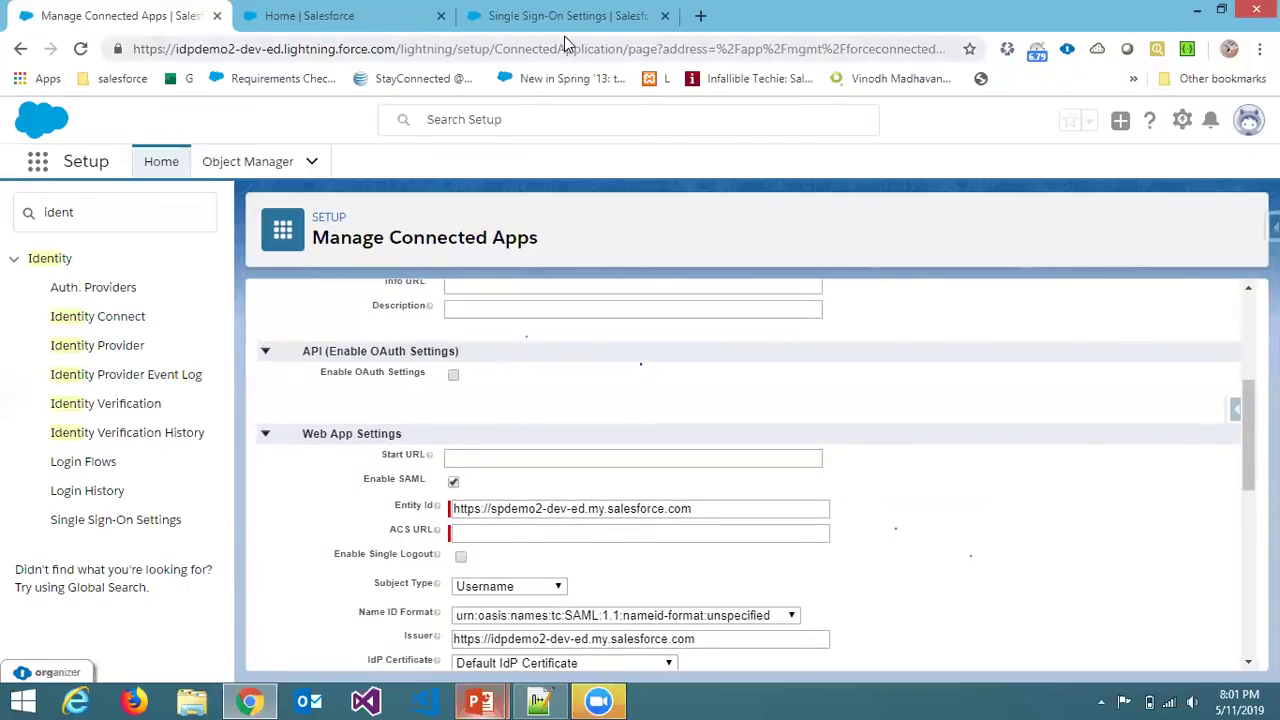
# Step: Select the spdemo2 SAML Login URL under Endpoints, then head back to the connected app tab
pyautogui.click(562, 16)
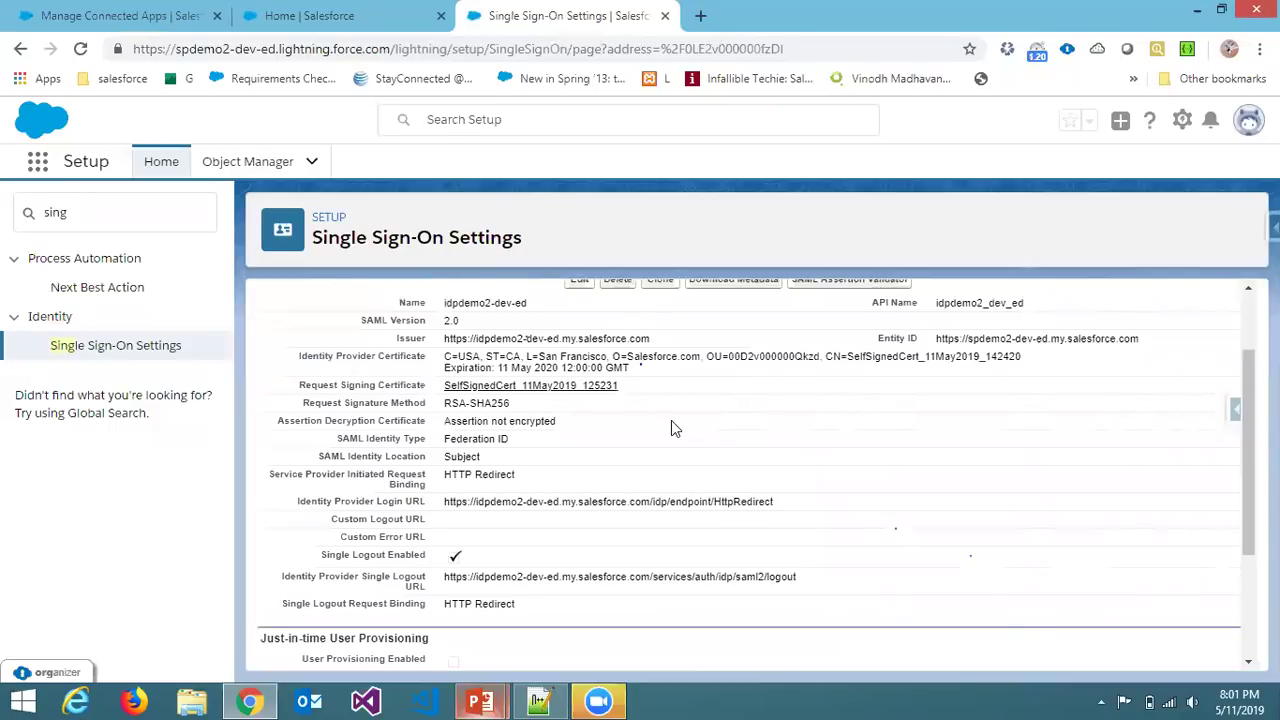
pyautogui.scroll(-1, 667, 427)
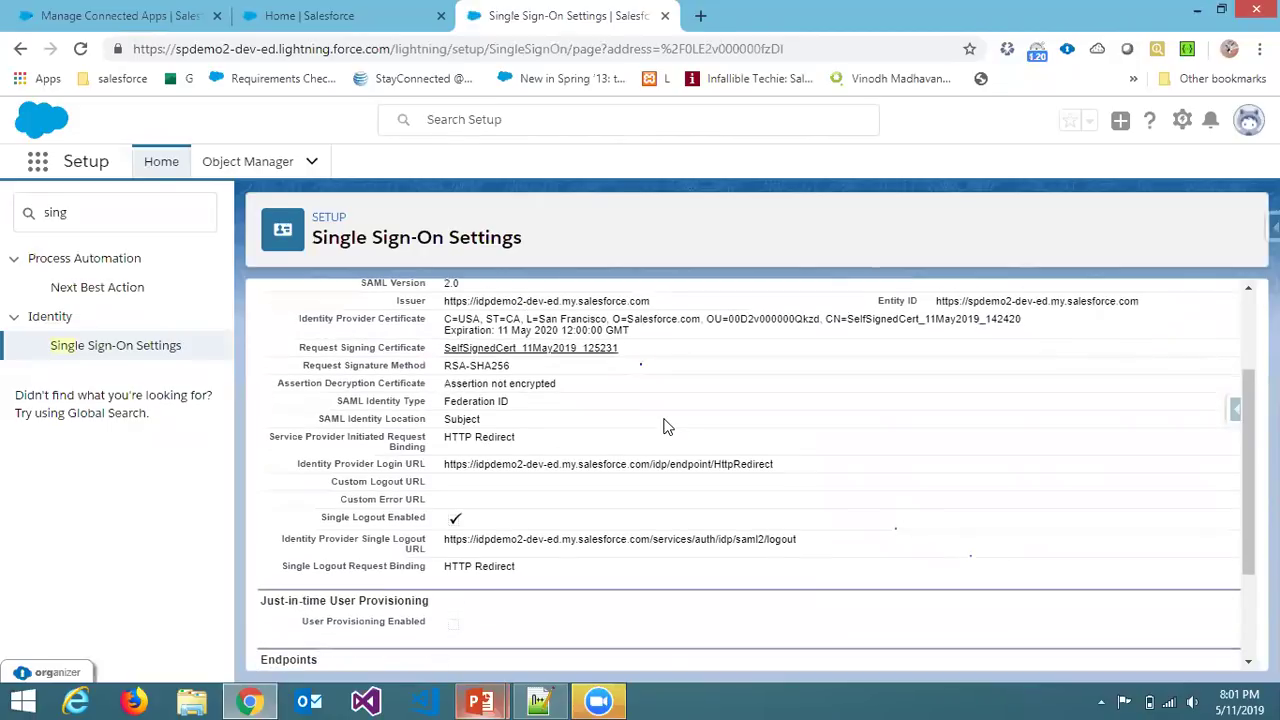
pyautogui.scroll(-1, 667, 427)
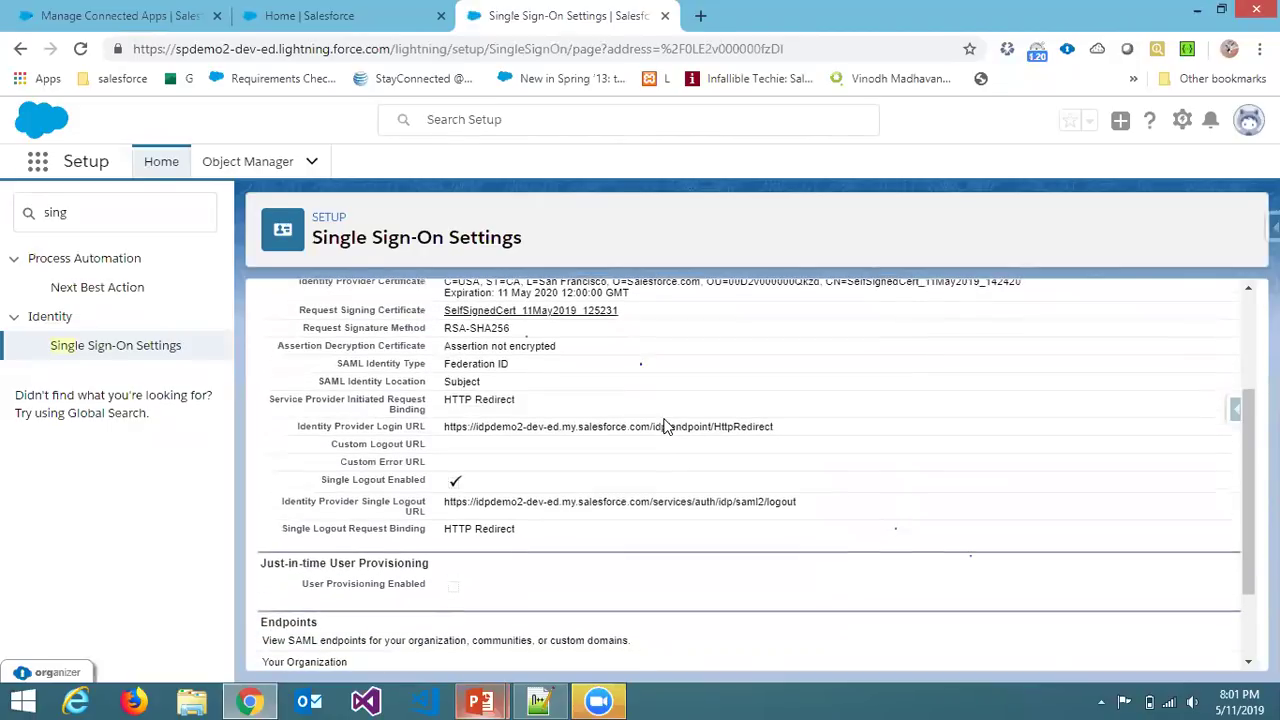
pyautogui.scroll(-2, 667, 427)
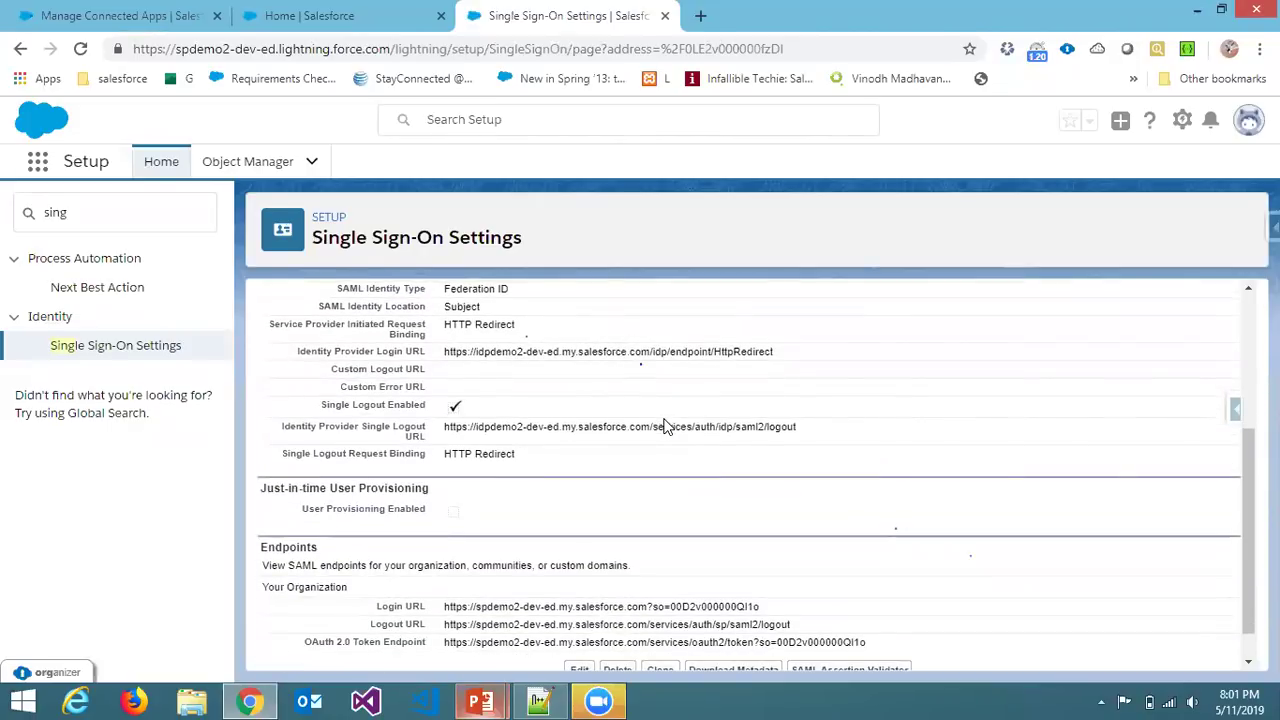
pyautogui.scroll(-1, 667, 427)
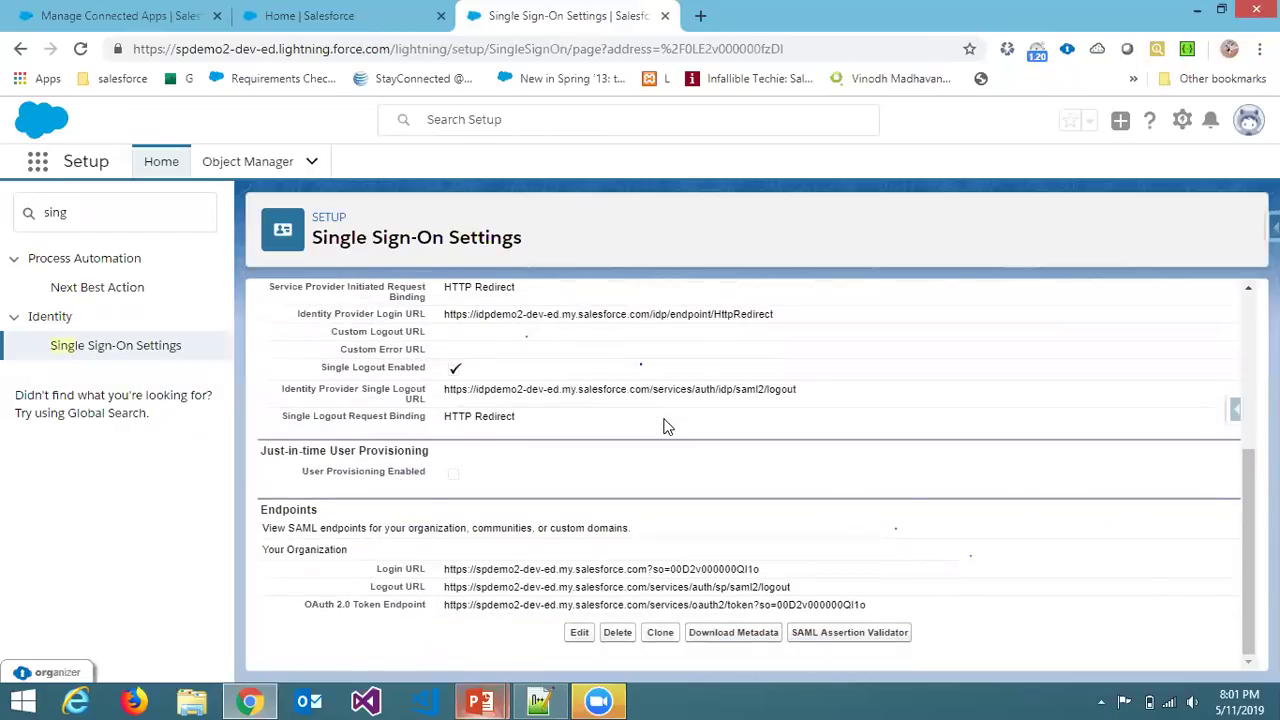
pyautogui.moveTo(447, 571); pyautogui.dragTo(800, 571)
pyautogui.hotkey('ctrl', 'c')
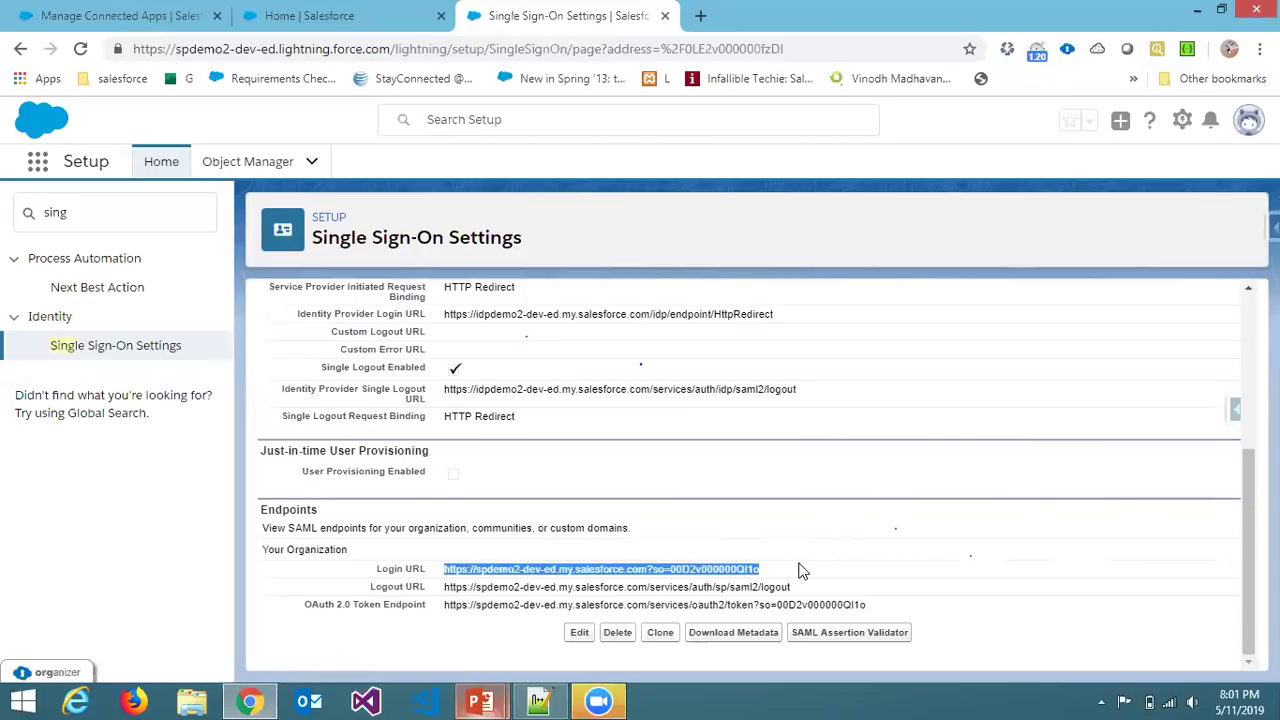
pyautogui.click(268, 14)
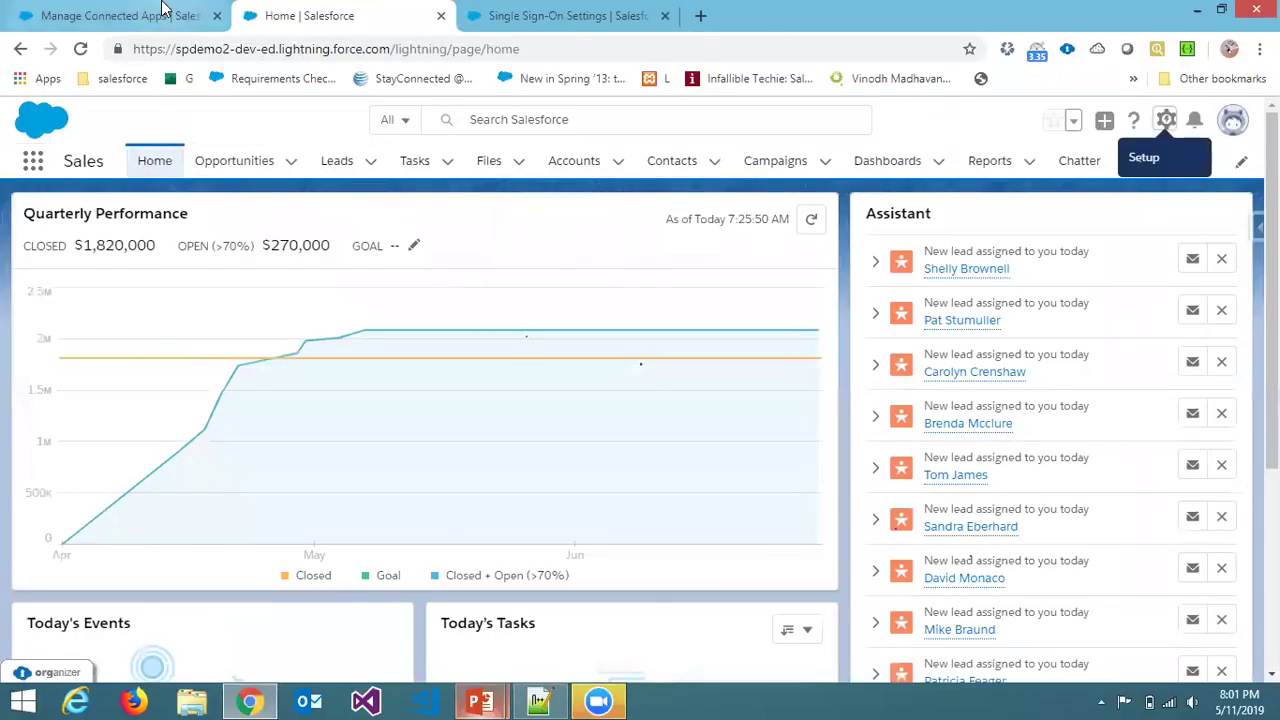
pyautogui.click(163, 10)
# Step: Paste the spdemo2 Login URL into the connected app's ACS URL field
pyautogui.click(490, 532)
pyautogui.hotkey('ctrl', 'v')
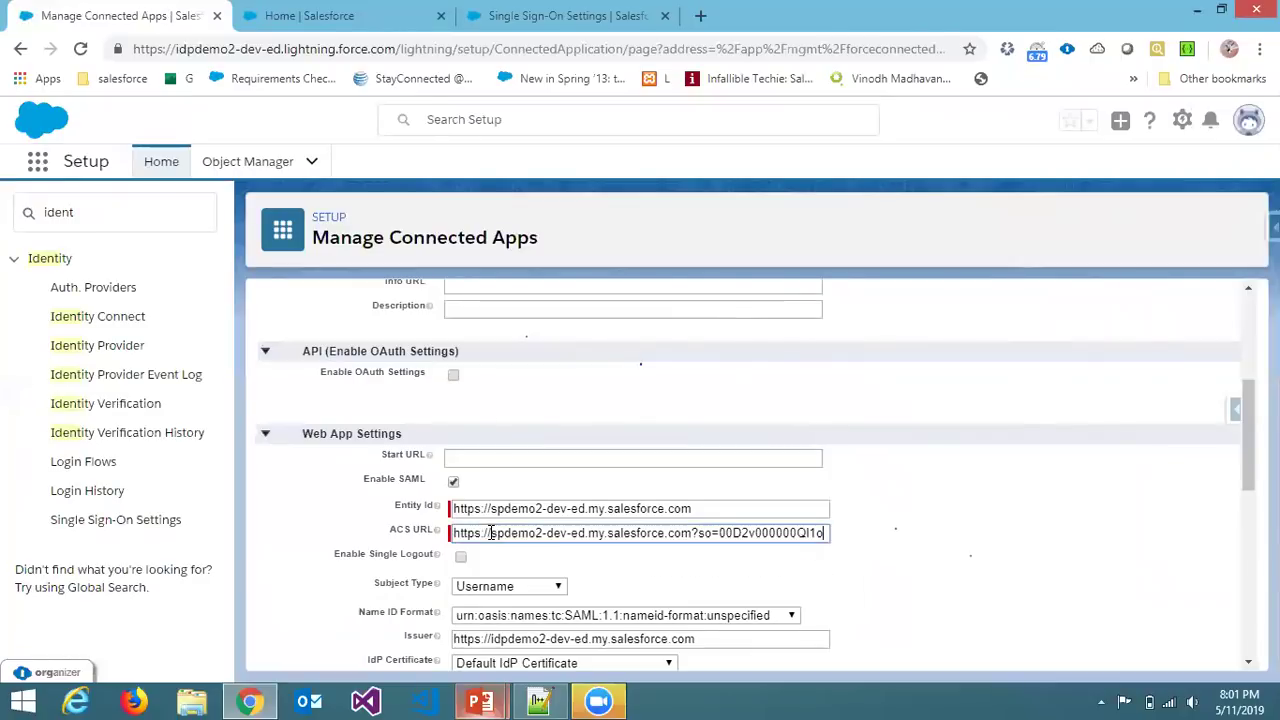
pyautogui.scroll(-1, 610, 590)
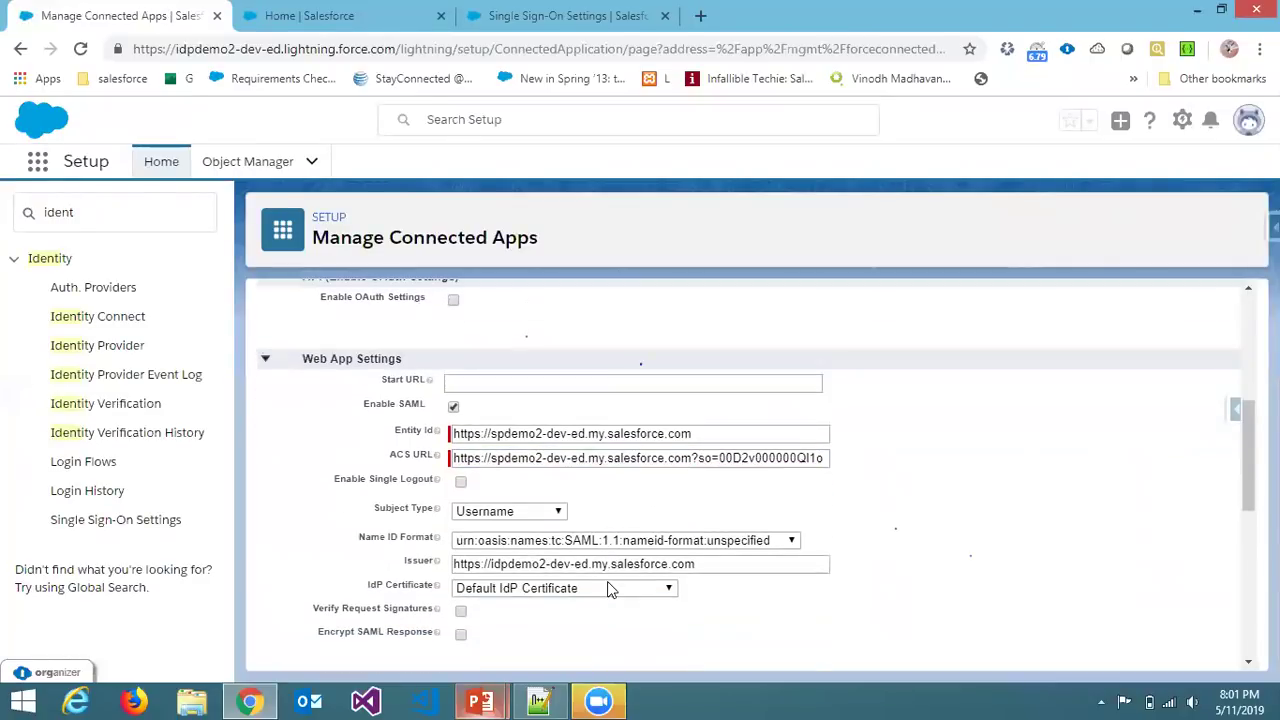
# Step: Choose Federation ID as the Subject Type and scroll through the remaining settings
pyautogui.click(542, 516)
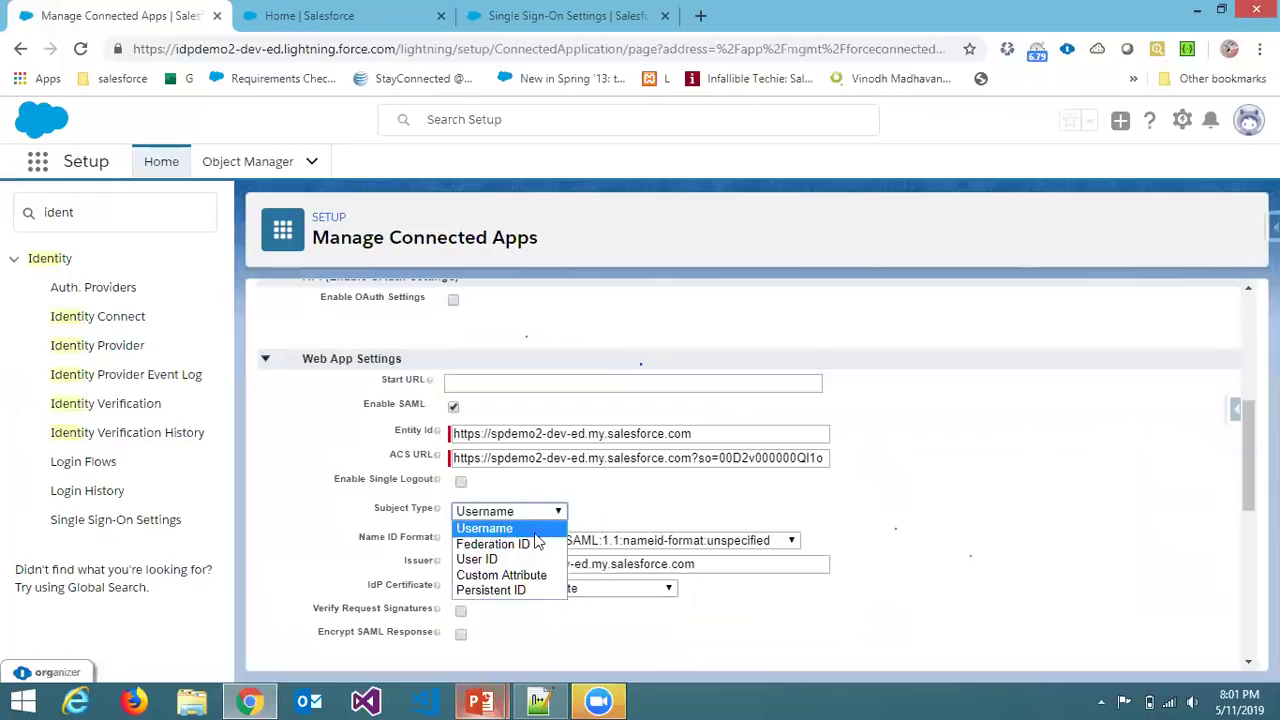
pyautogui.click(537, 545)
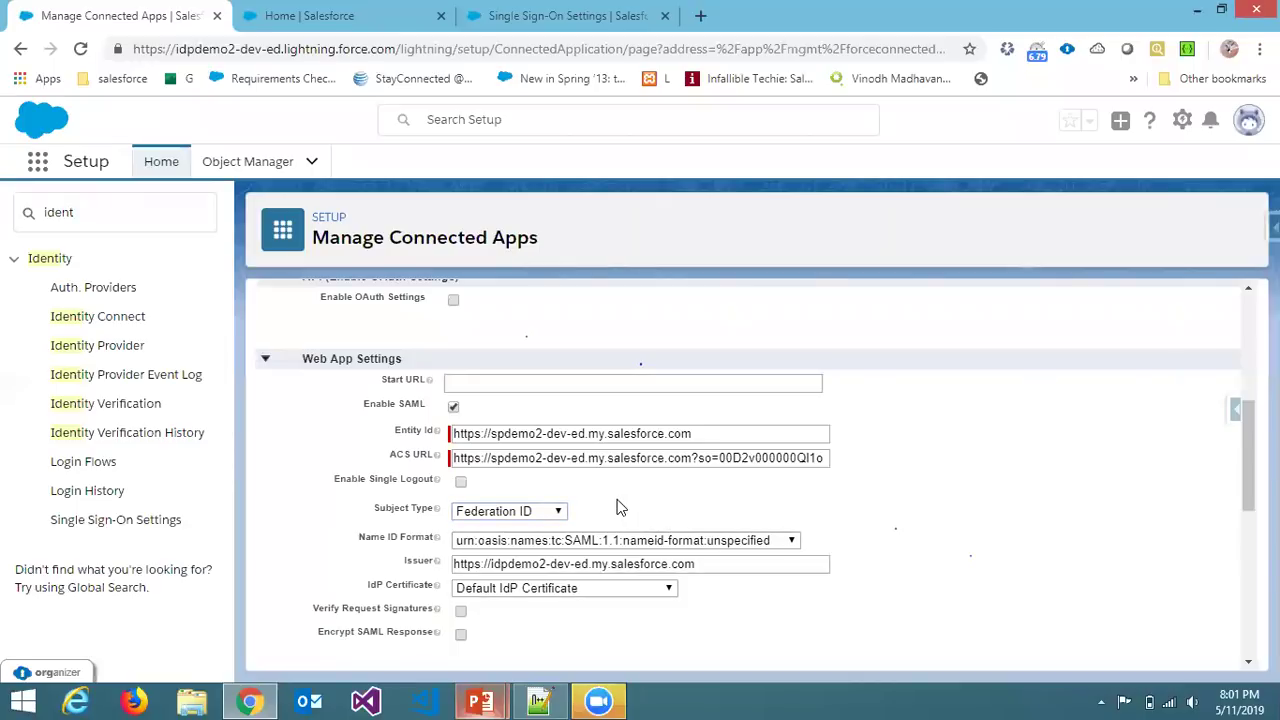
pyautogui.scroll(-1, 617, 508)
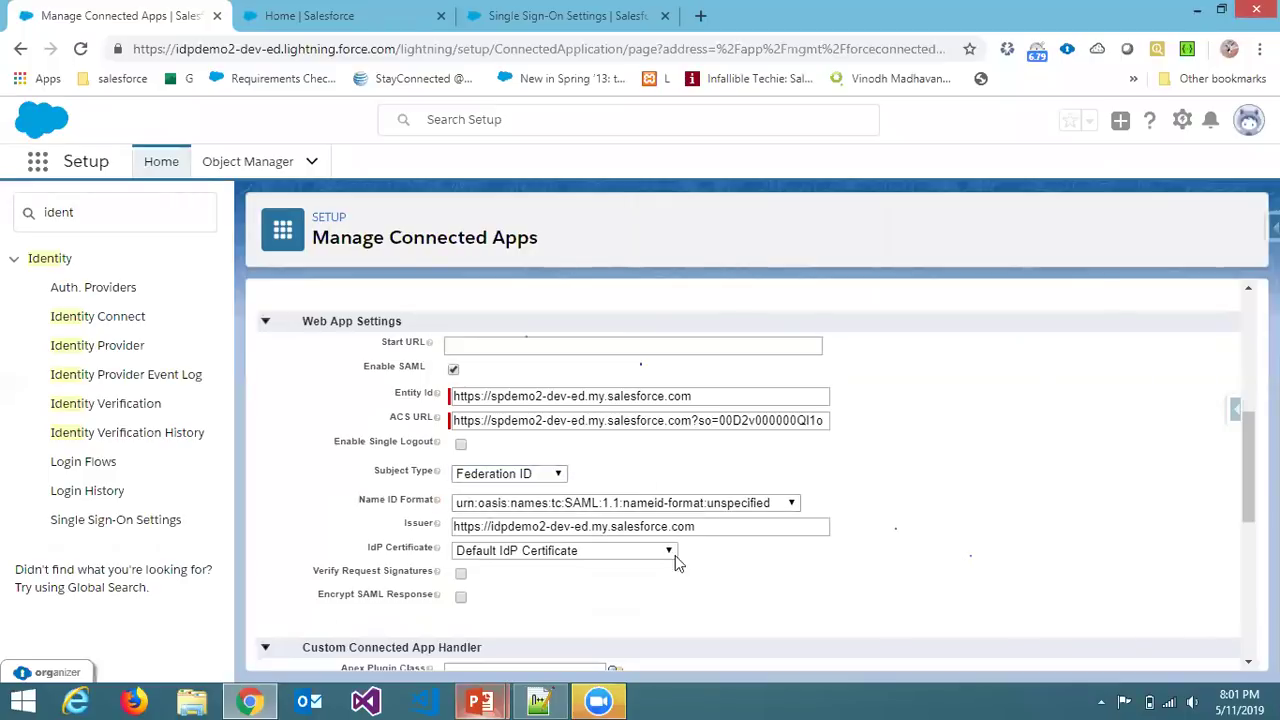
pyautogui.scroll(-1, 738, 616)
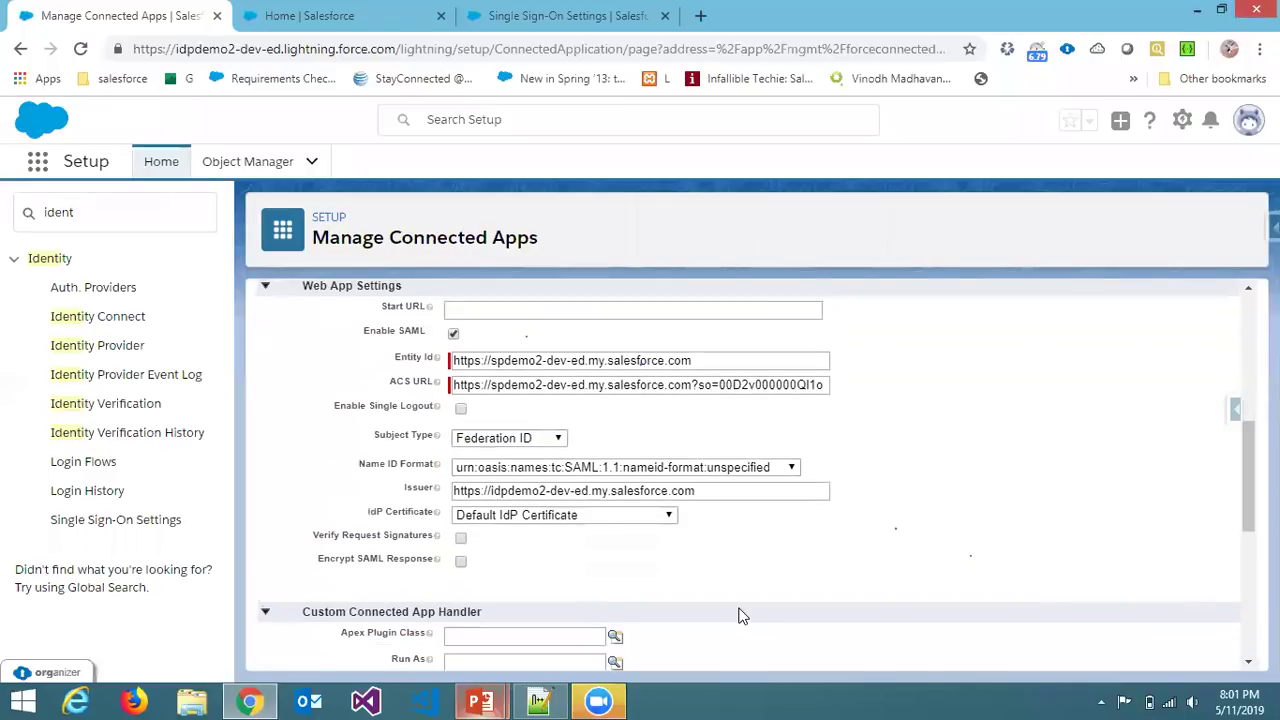
pyautogui.scroll(-1, 640, 495)
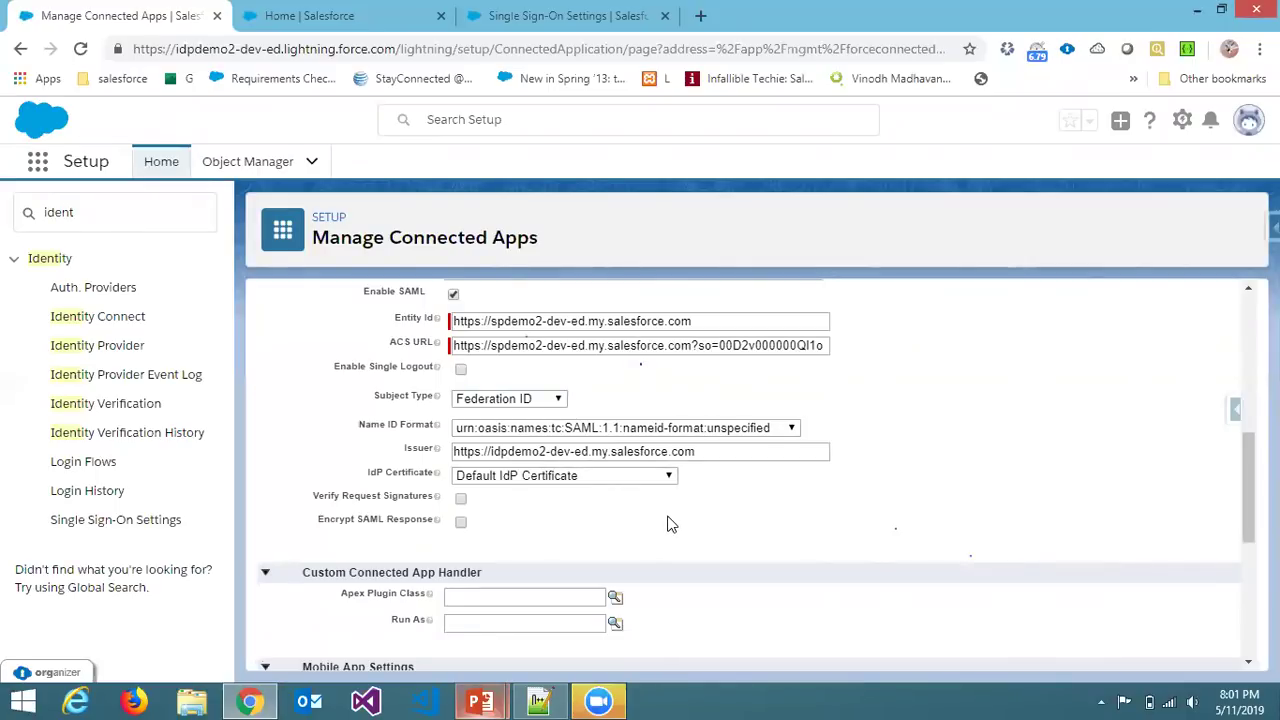
pyautogui.scroll(-5, 670, 524)
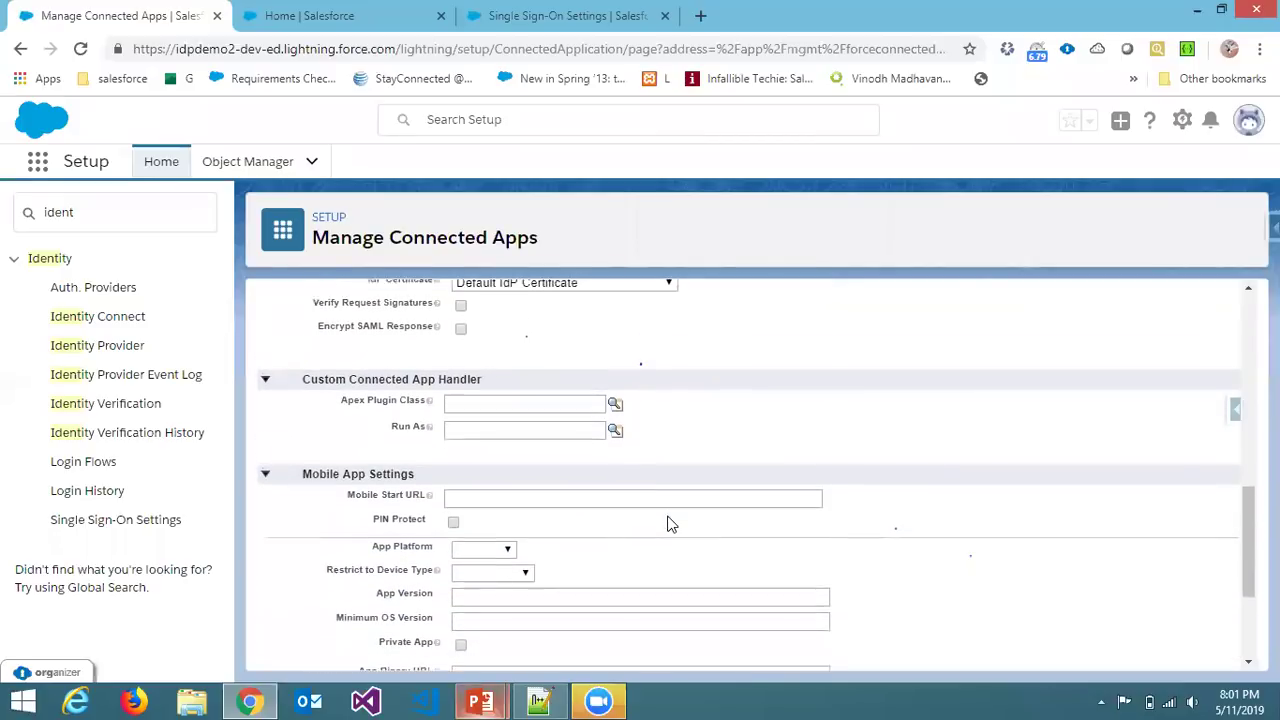
pyautogui.scroll(6, 670, 524)
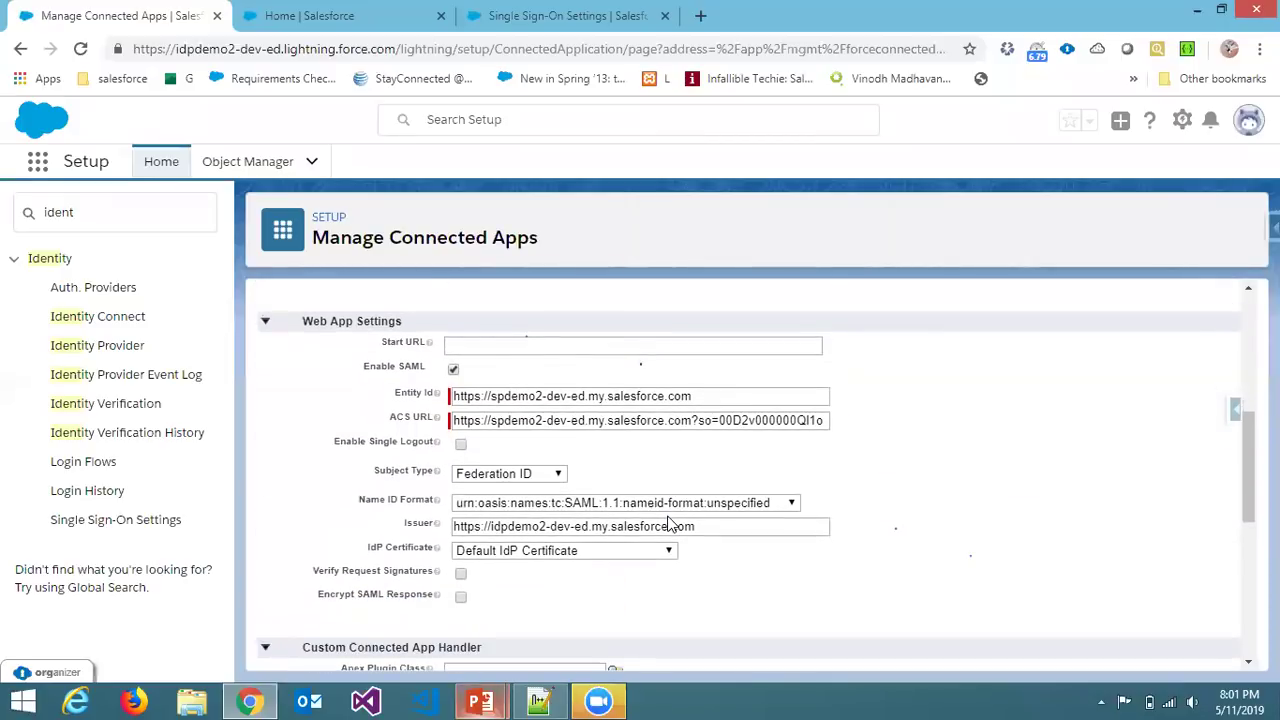
pyautogui.scroll(-3, 670, 524)
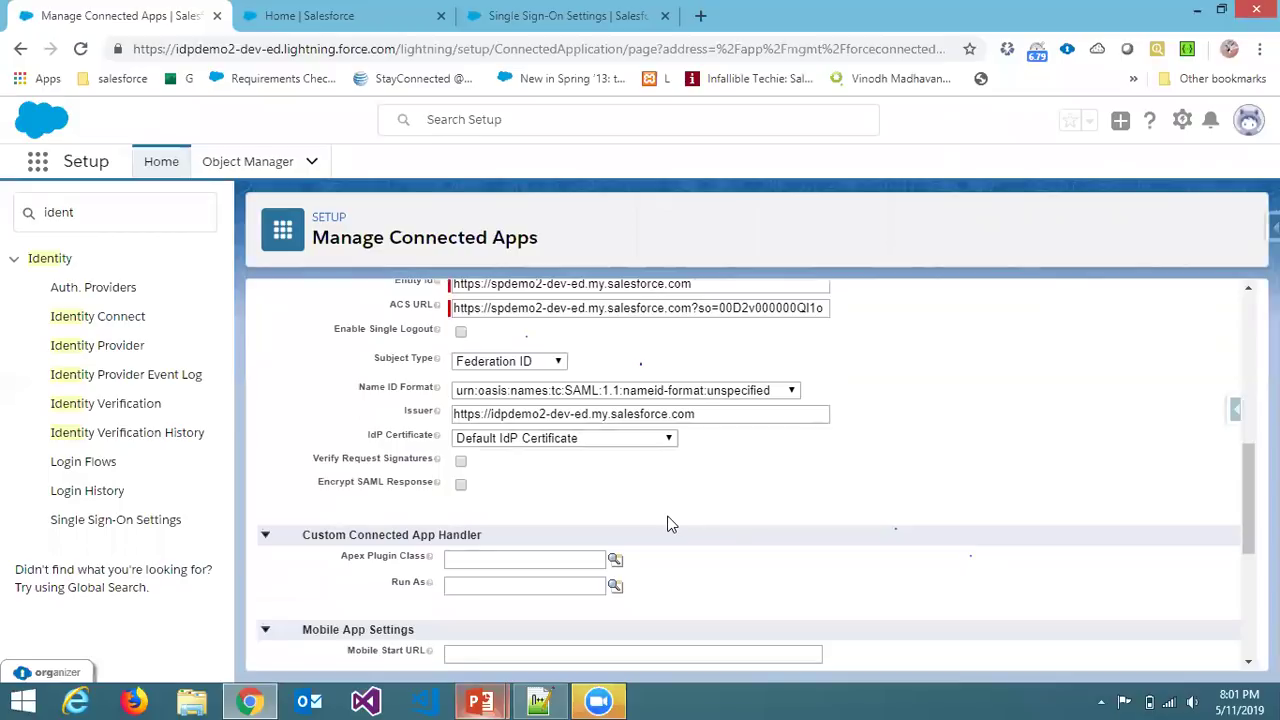
# Step: Look up the SP org's certificate name SelfSignedCert_11May2019_142420 and close the spare Home tab
pyautogui.click(585, 32)
pyautogui.click(877, 405)
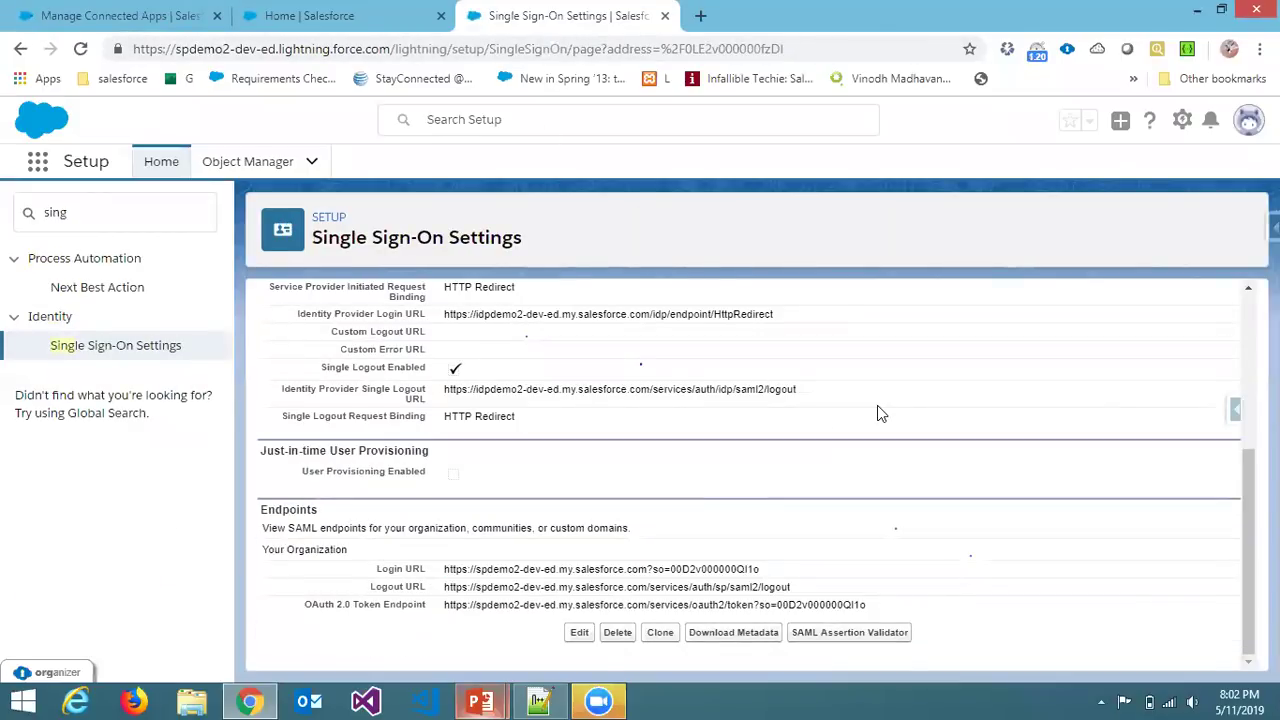
pyautogui.scroll(1, 877, 405)
pyautogui.scroll(3, 877, 405)
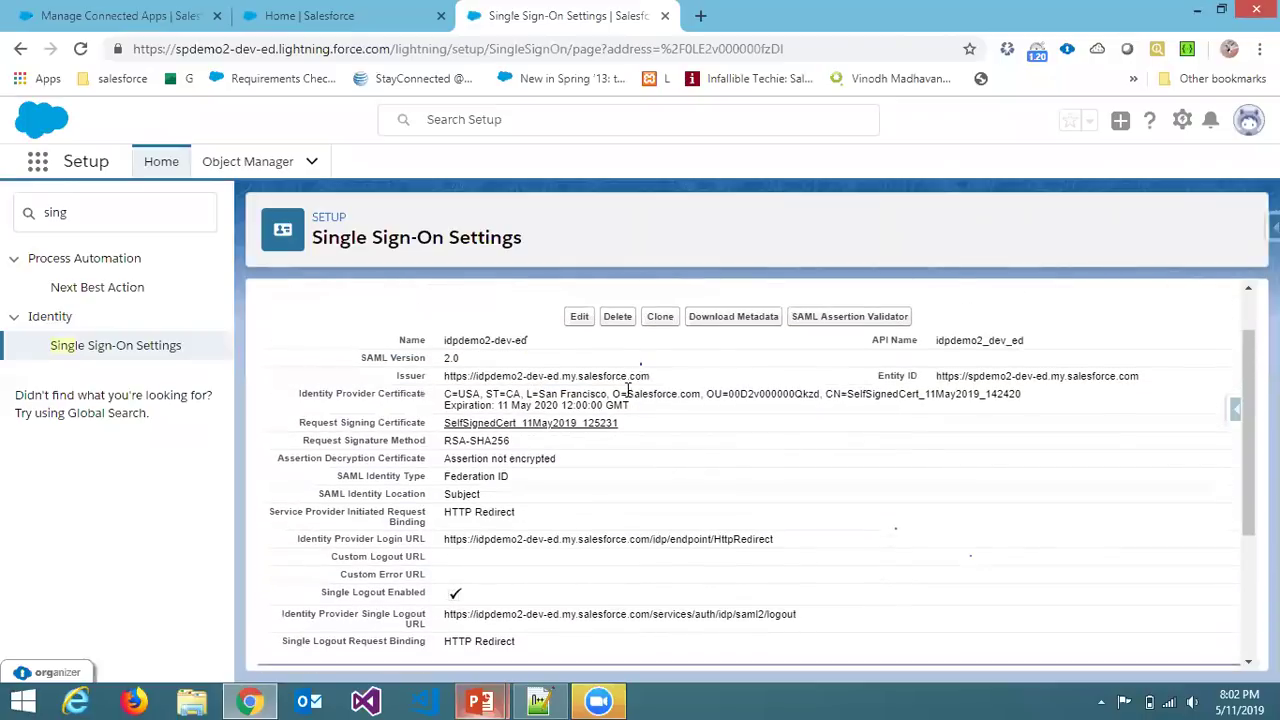
pyautogui.doubleClick(868, 393)
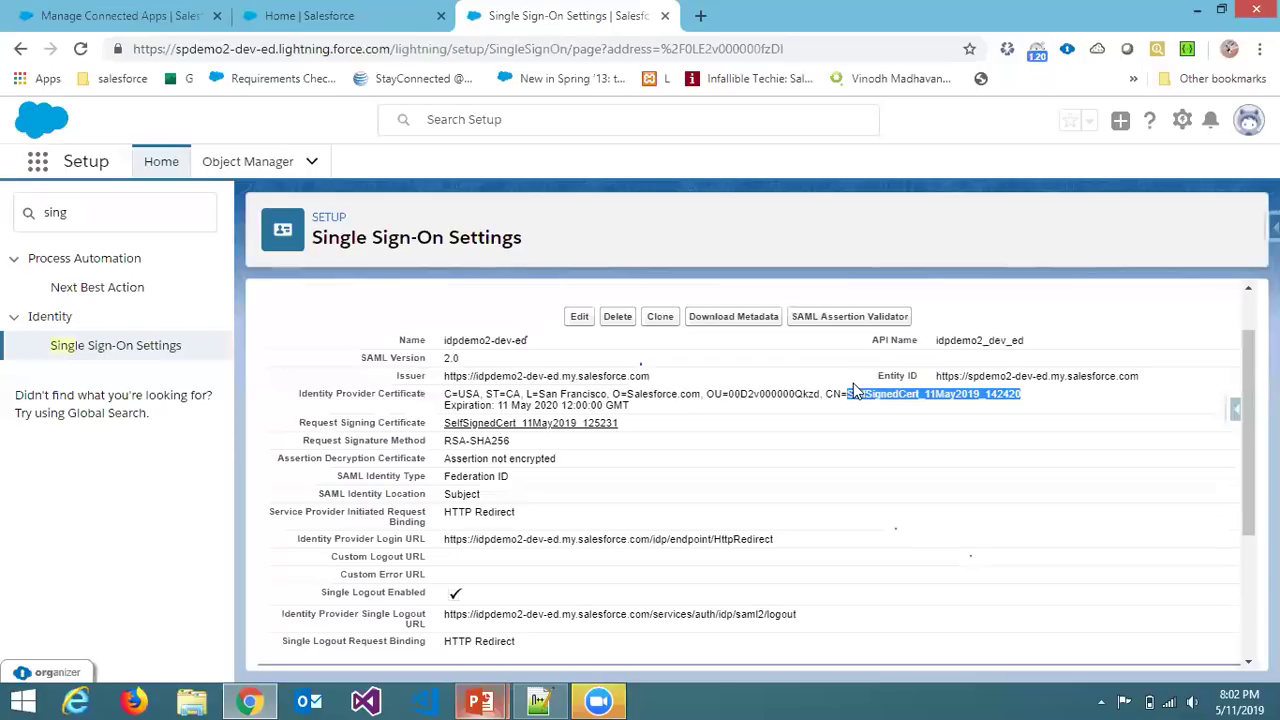
pyautogui.click(310, 20)
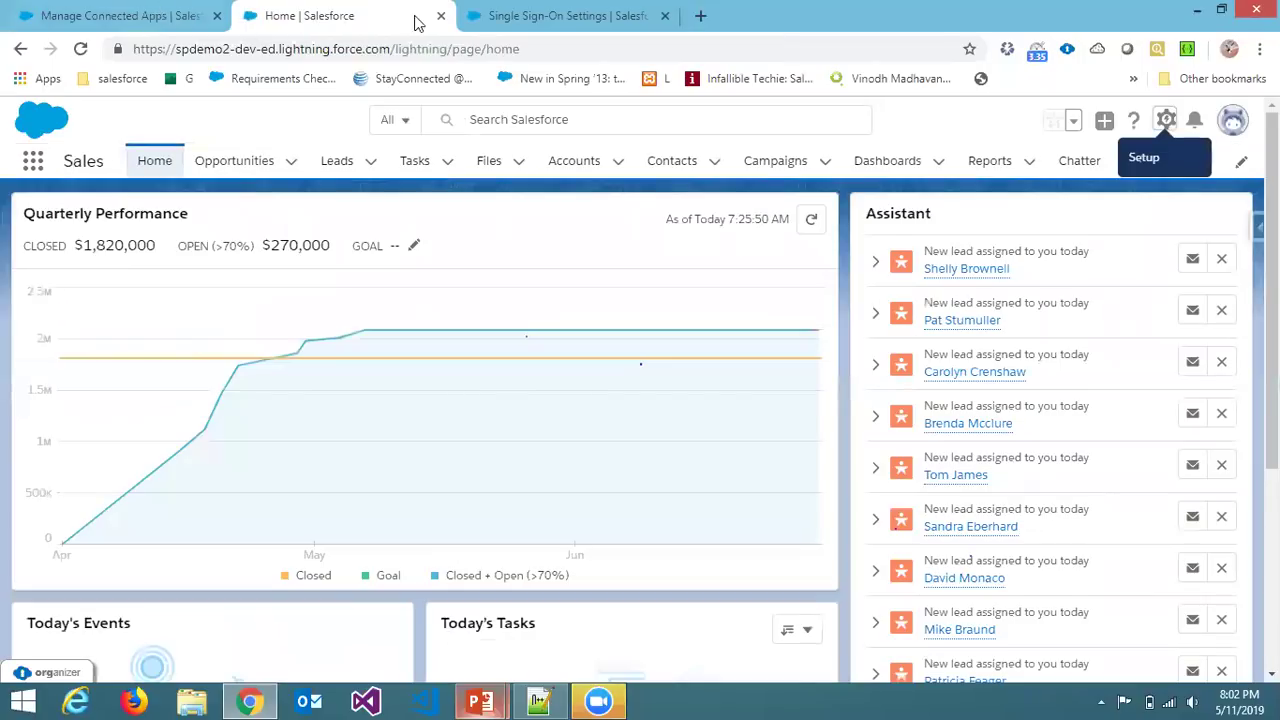
pyautogui.click(440, 15)
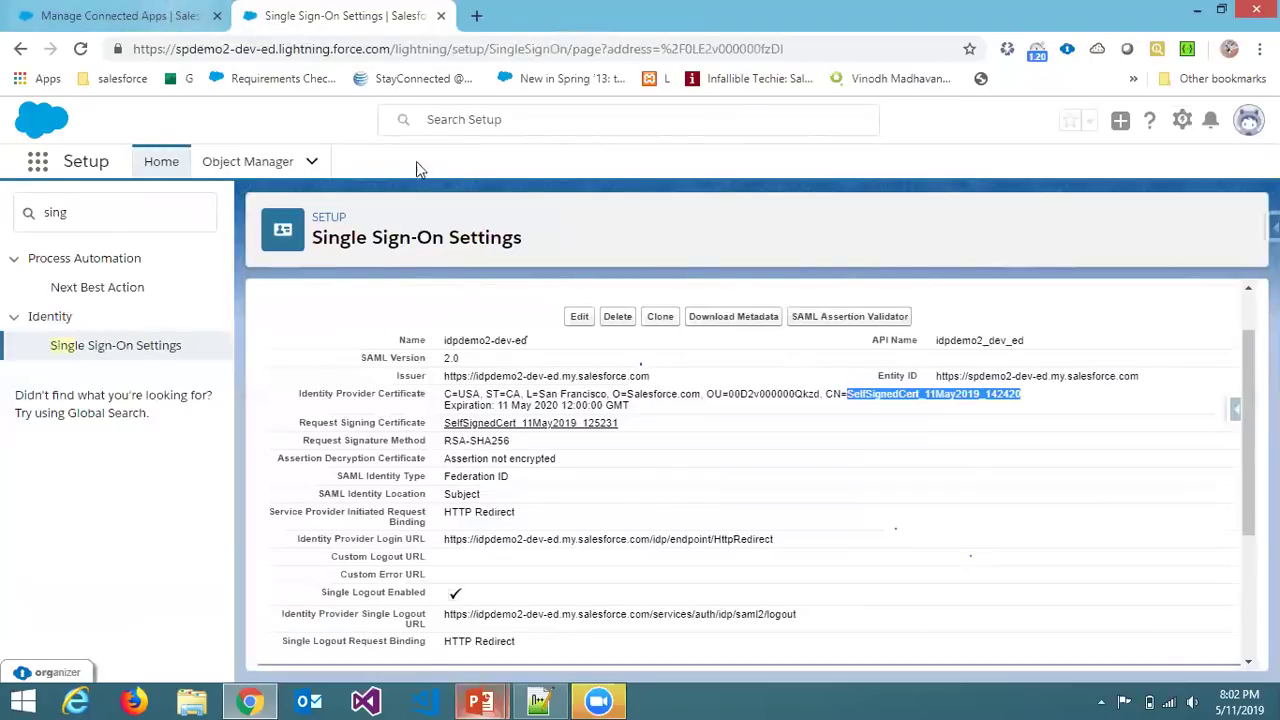
# Step: Pick SelfSignedCert_11May2019_142420 as the connected app's IdP Certificate and verify it matches
pyautogui.click(120, 15)
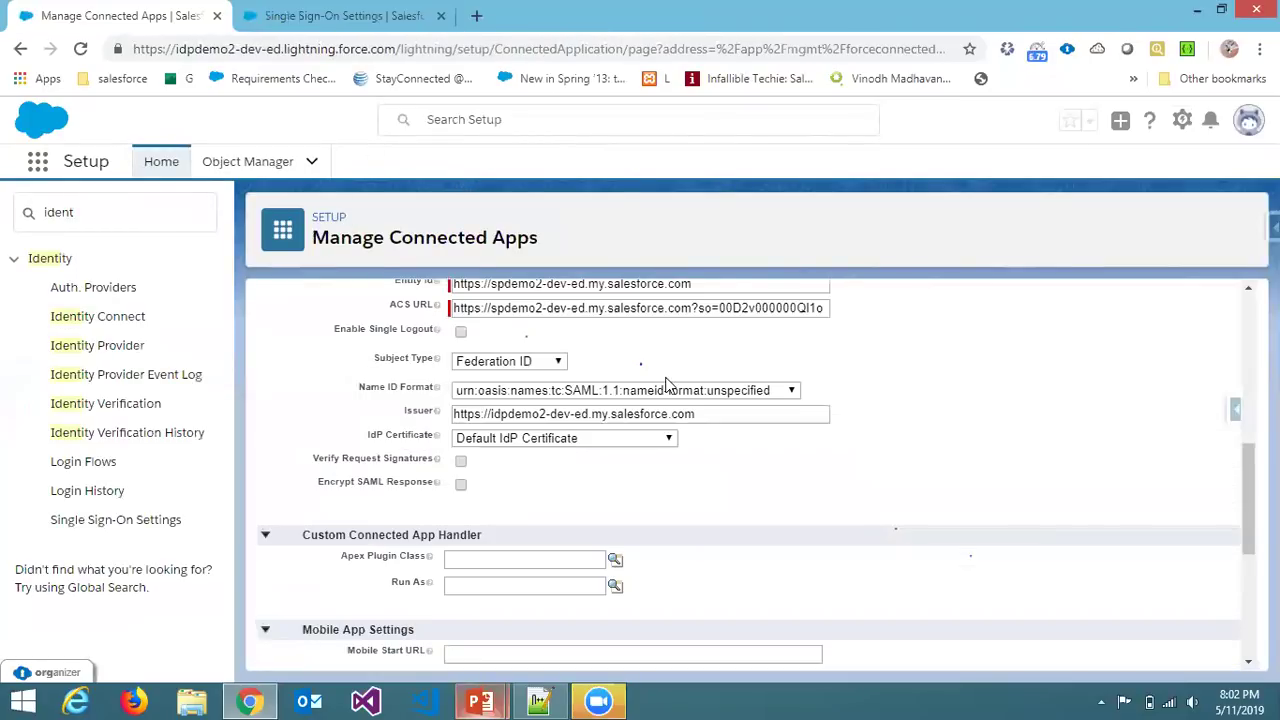
pyautogui.click(660, 441)
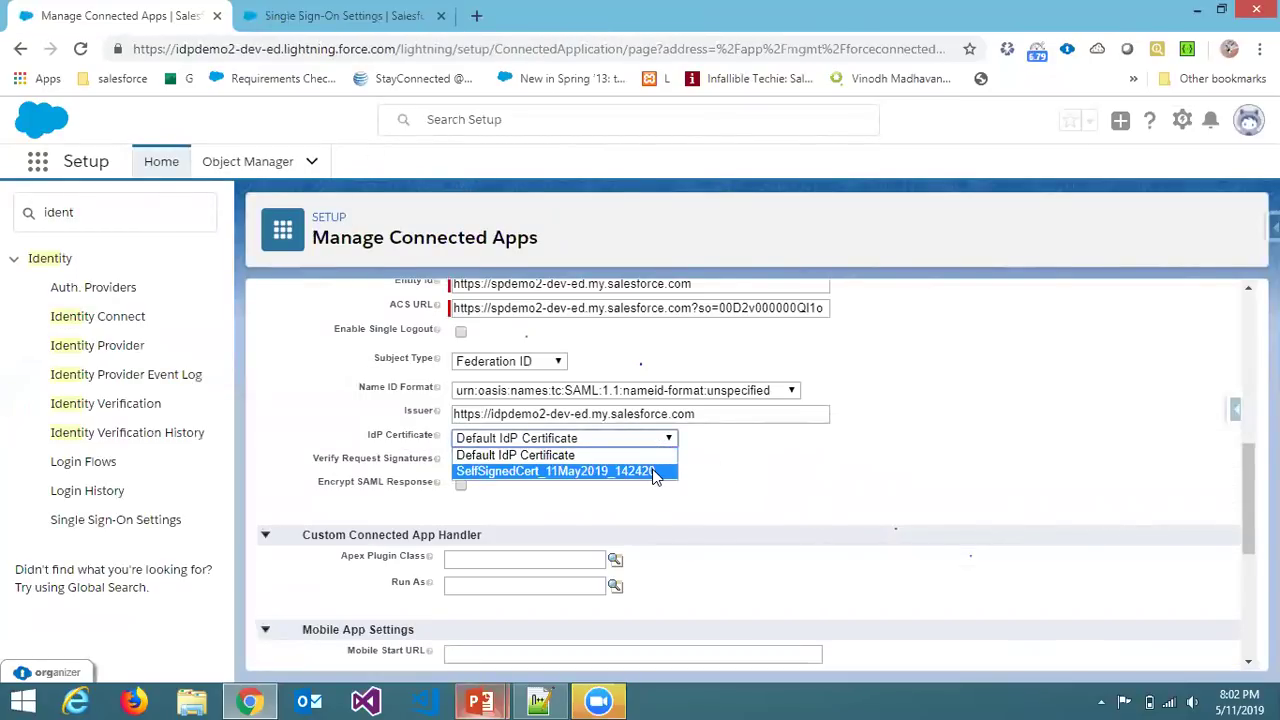
pyautogui.click(655, 471)
pyautogui.scroll(-1, 680, 449)
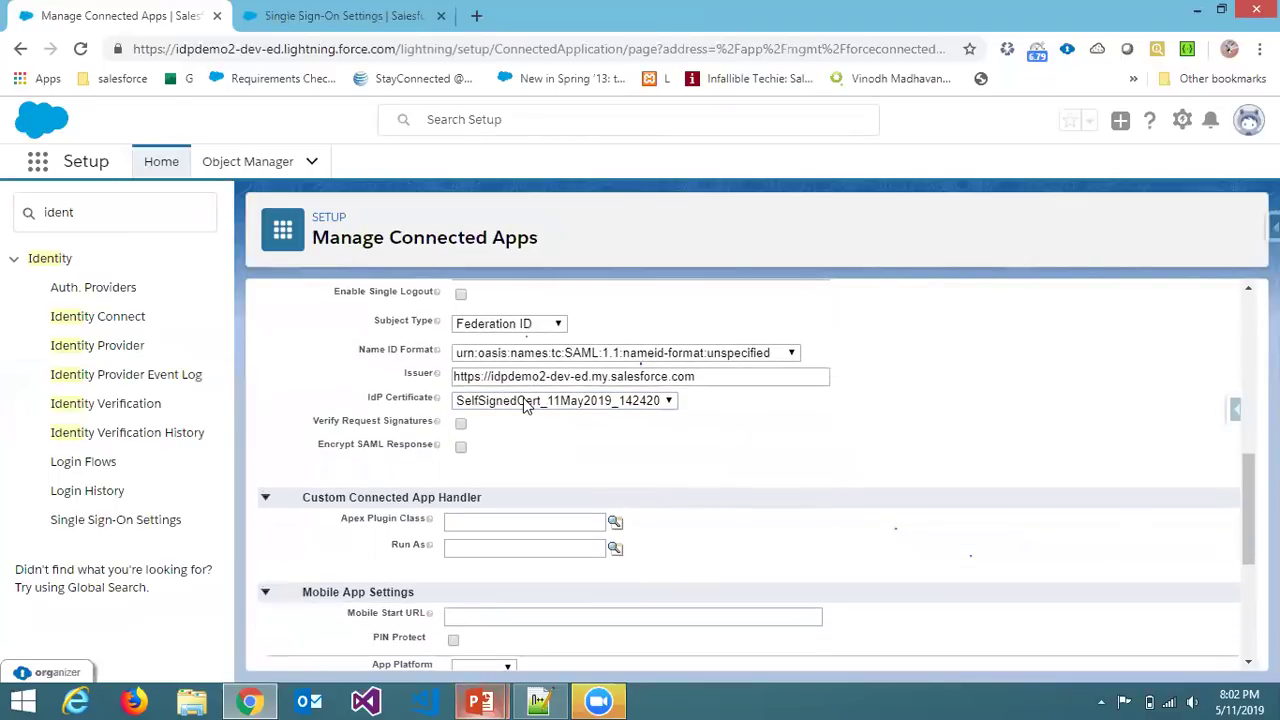
pyautogui.click(370, 15)
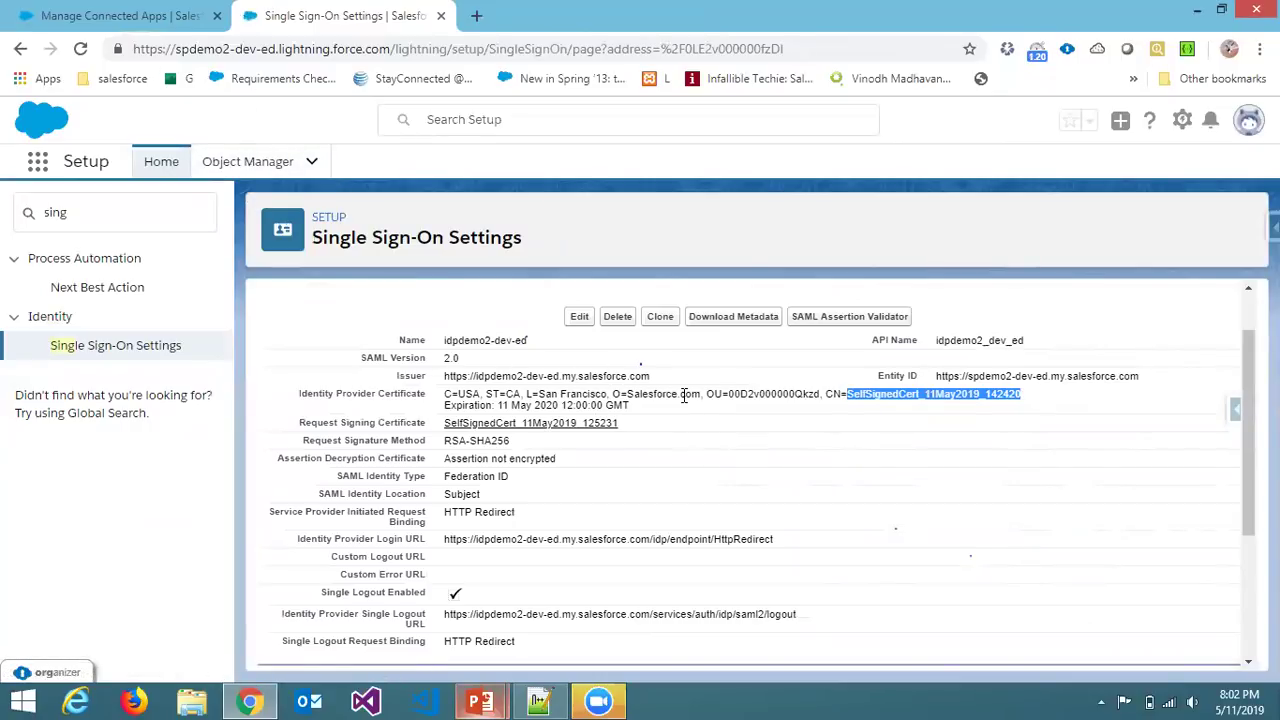
pyautogui.click(120, 15)
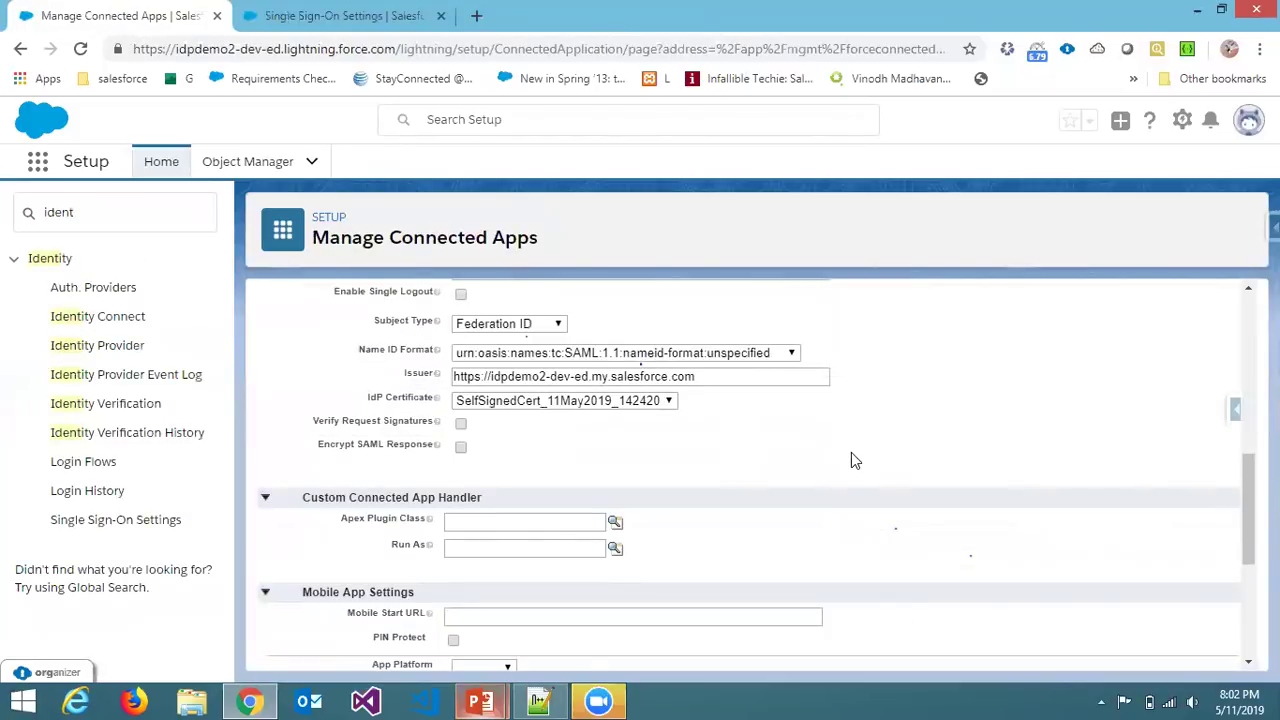
pyautogui.scroll(-3, 853, 460)
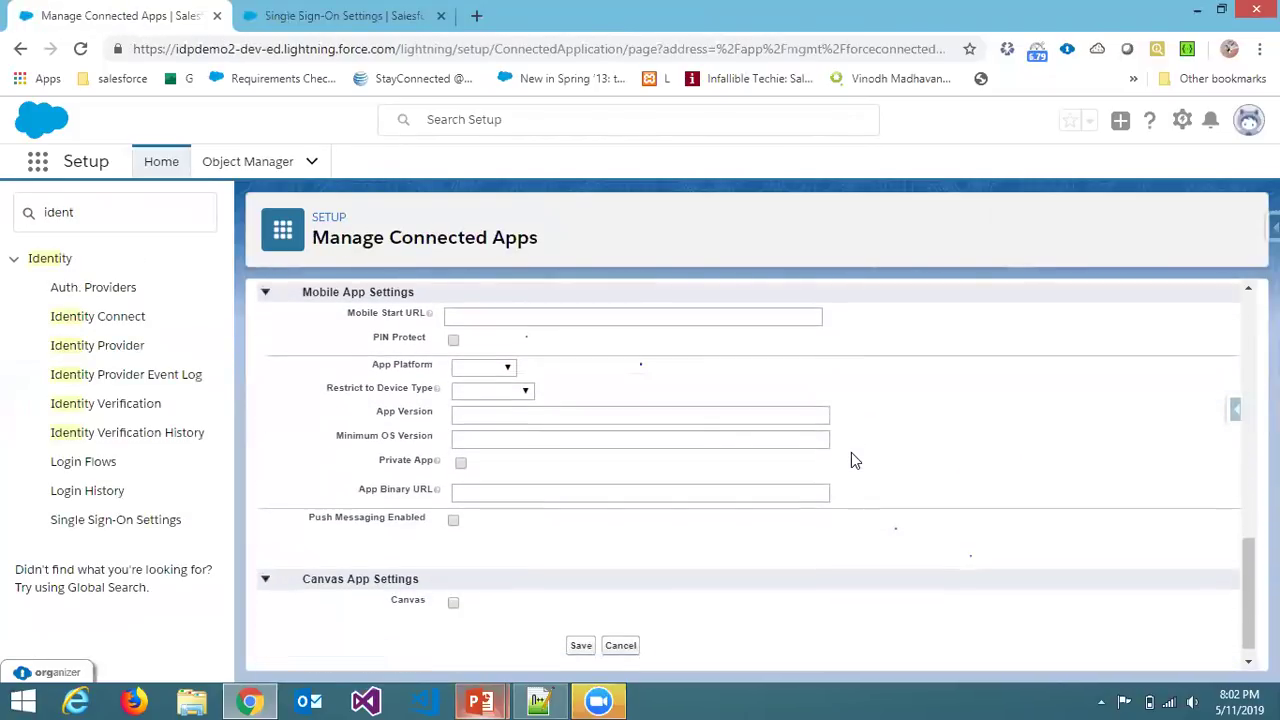
pyautogui.scroll(-1, 851, 460)
pyautogui.click(586, 629)
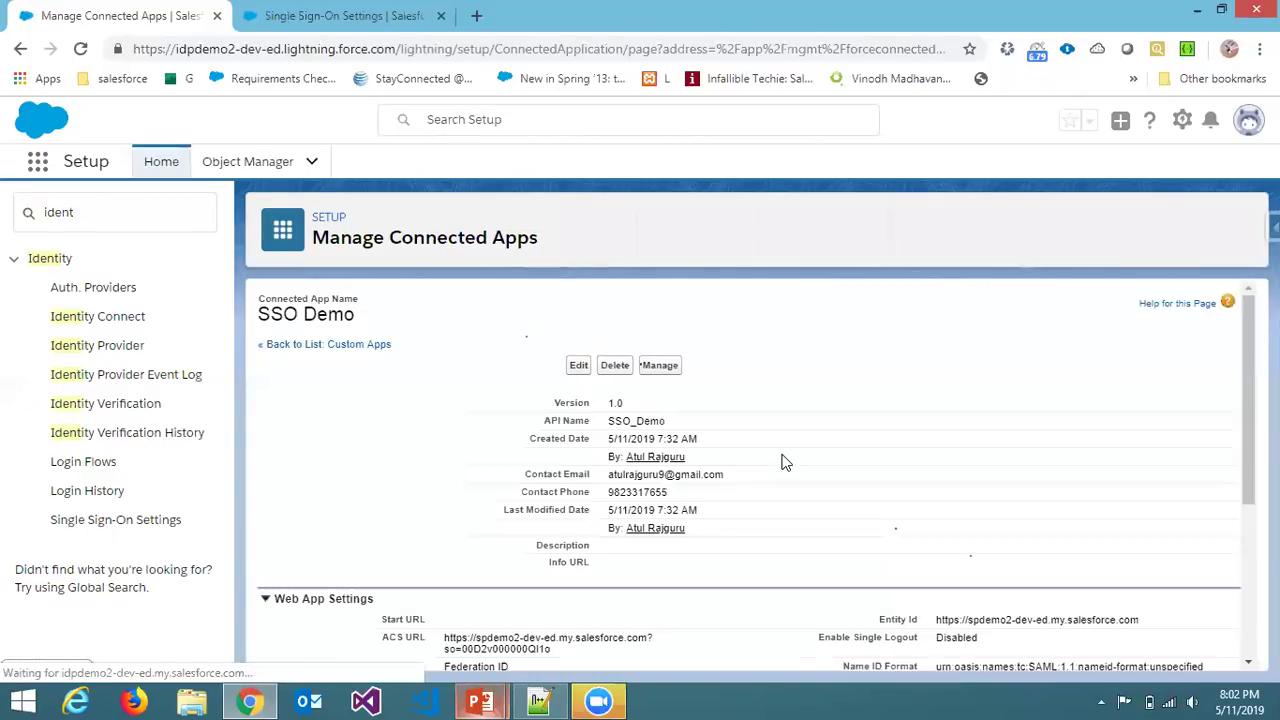
pyautogui.scroll(-3, 785, 461)
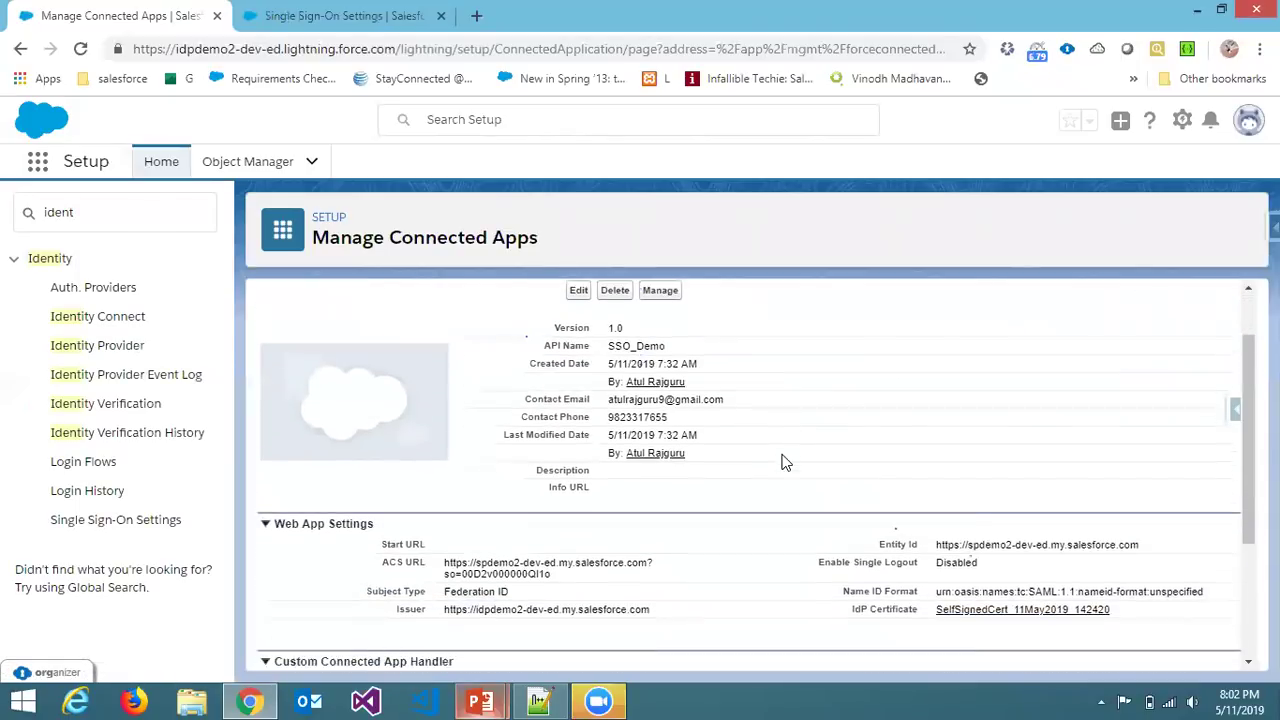
pyautogui.scroll(-1, 785, 461)
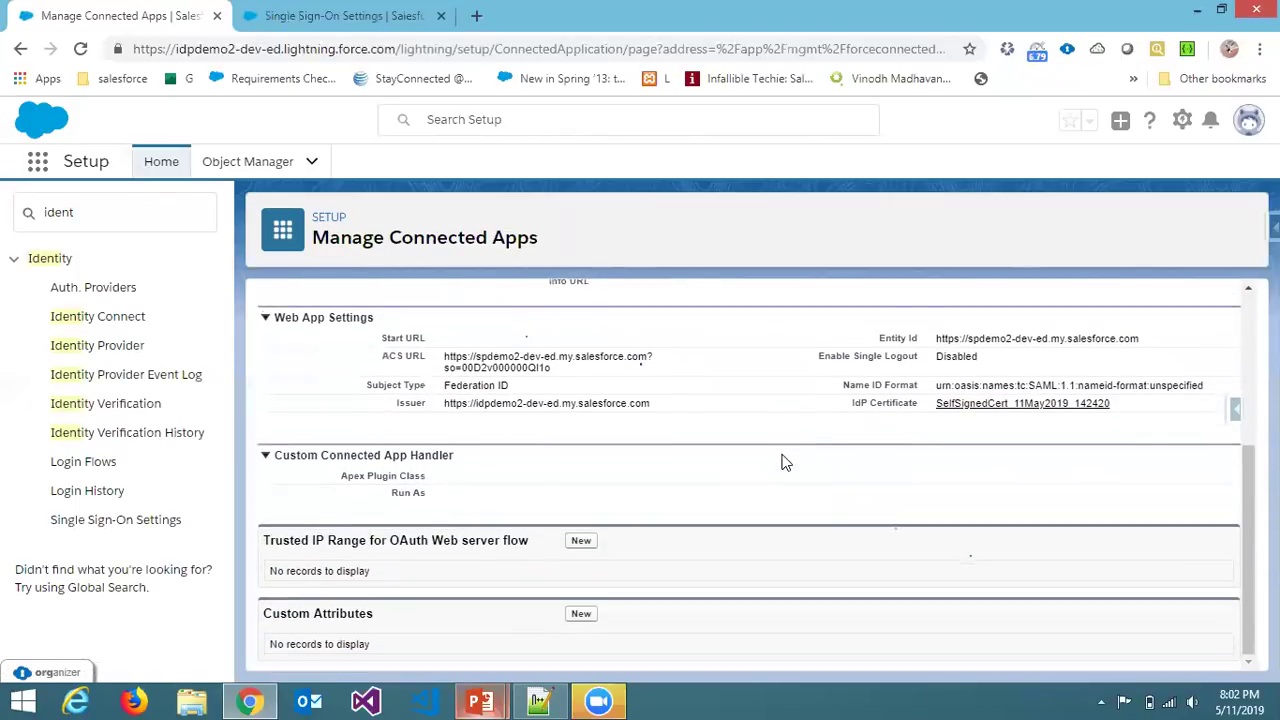
pyautogui.scroll(2, 785, 461)
pyautogui.scroll(2, 785, 461)
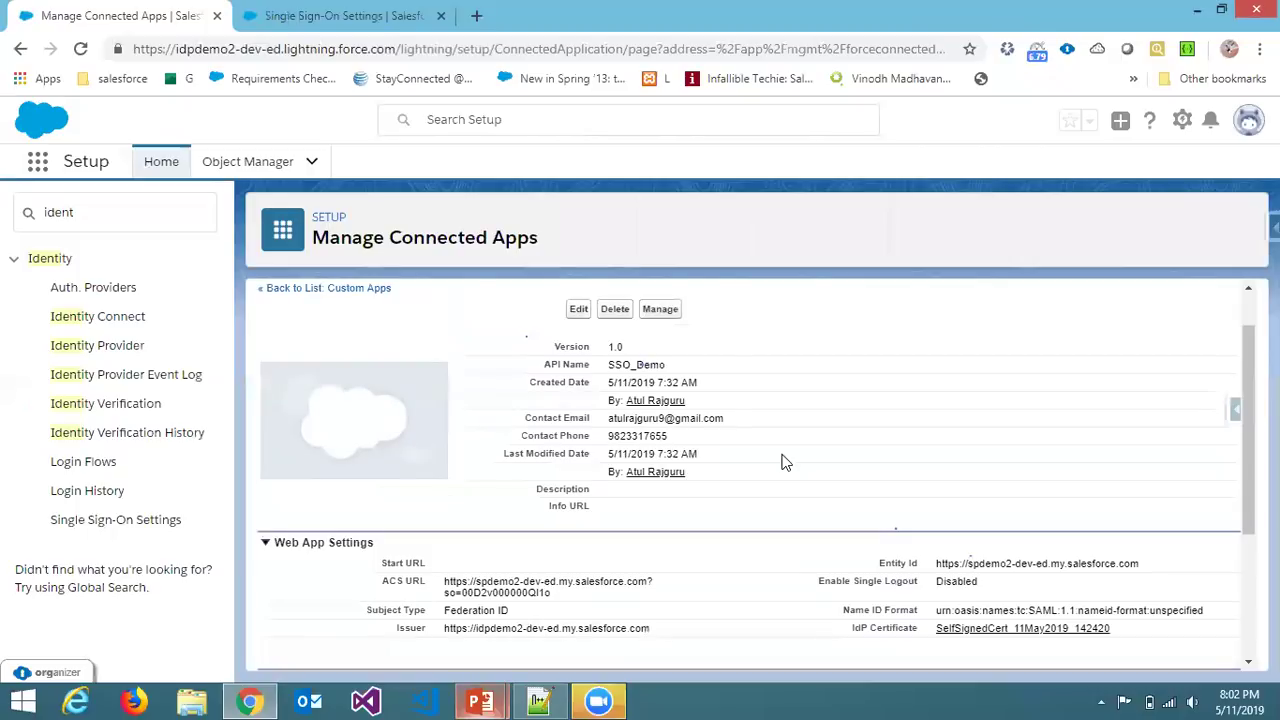
pyautogui.click(661, 311)
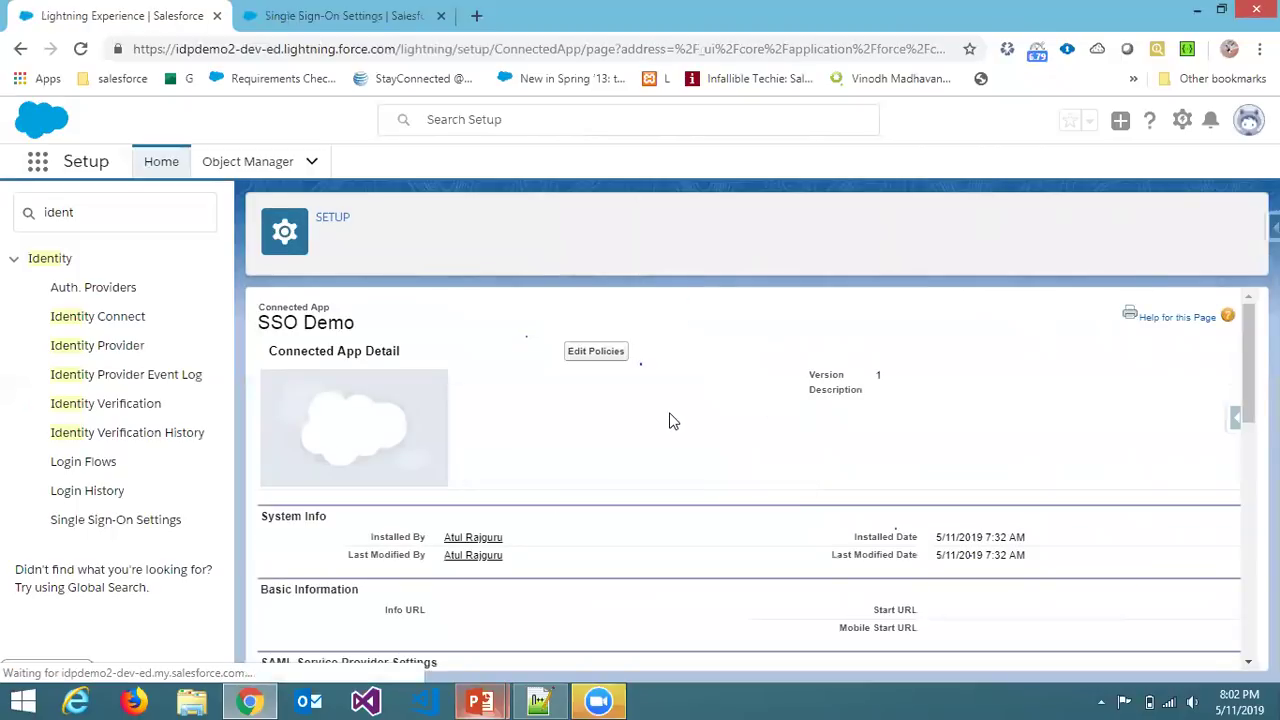
pyautogui.scroll(-6, 671, 420)
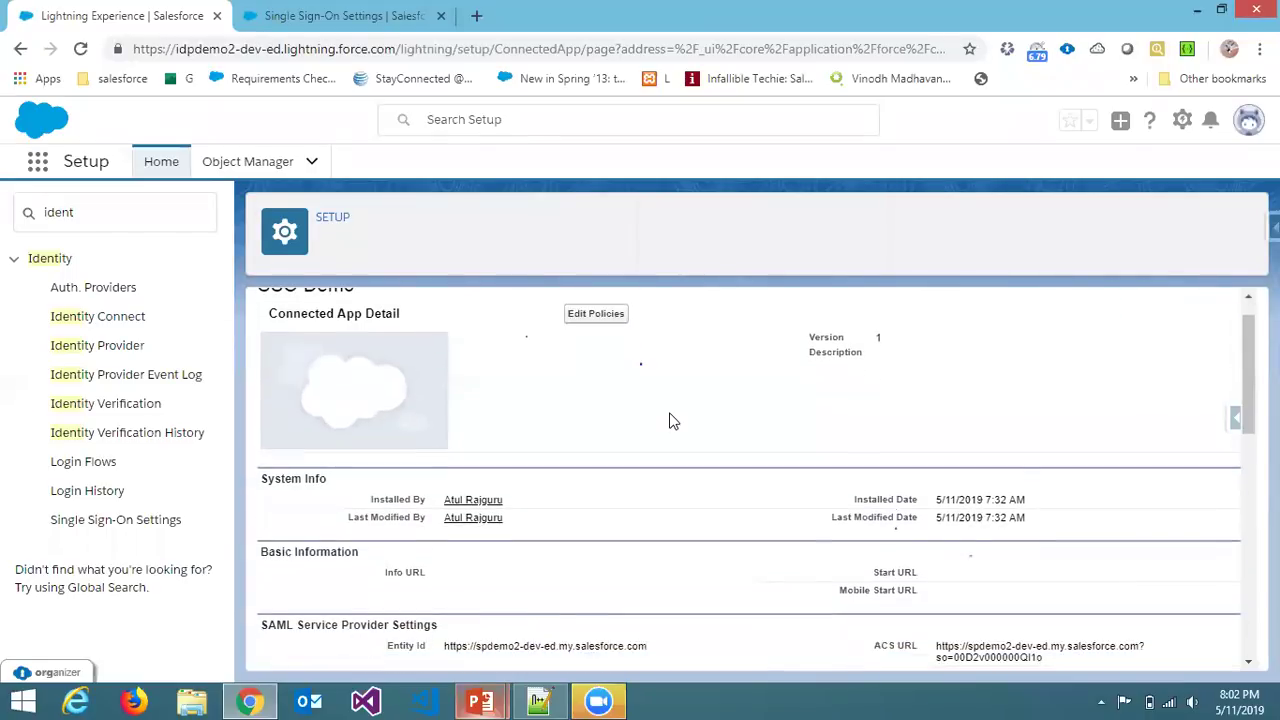
pyautogui.scroll(1, 671, 420)
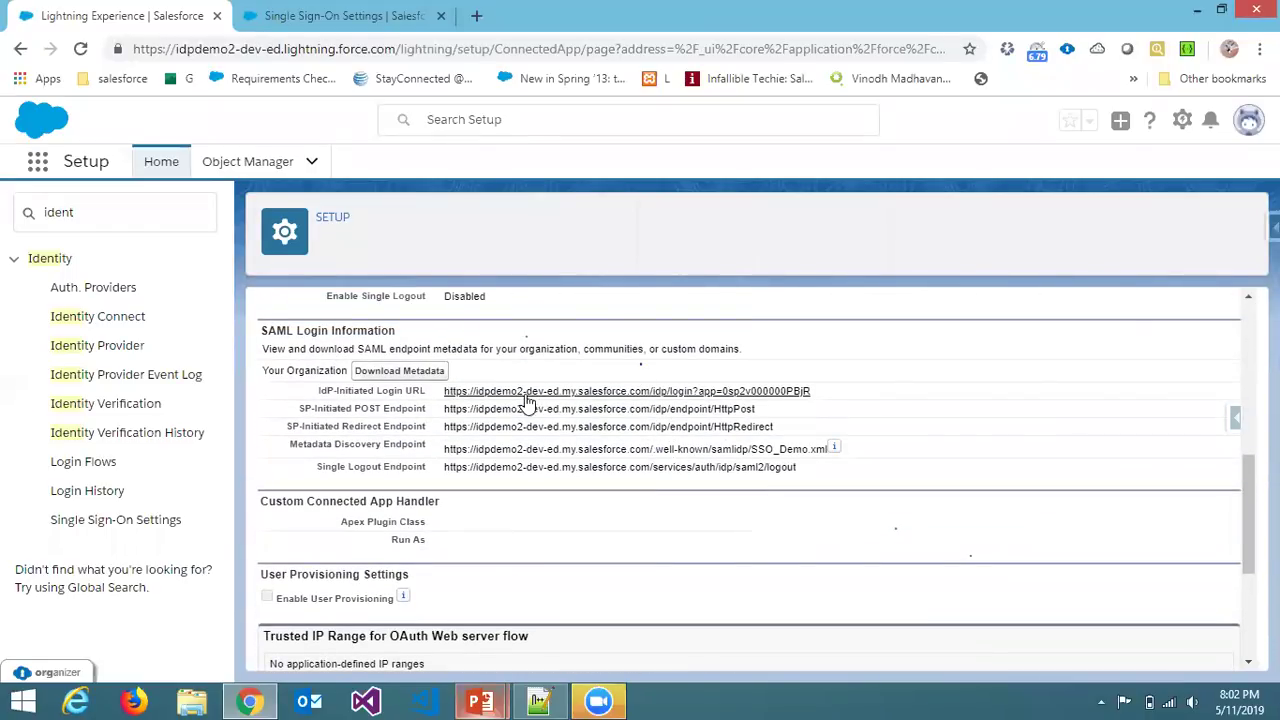
pyautogui.scroll(1, 690, 420)
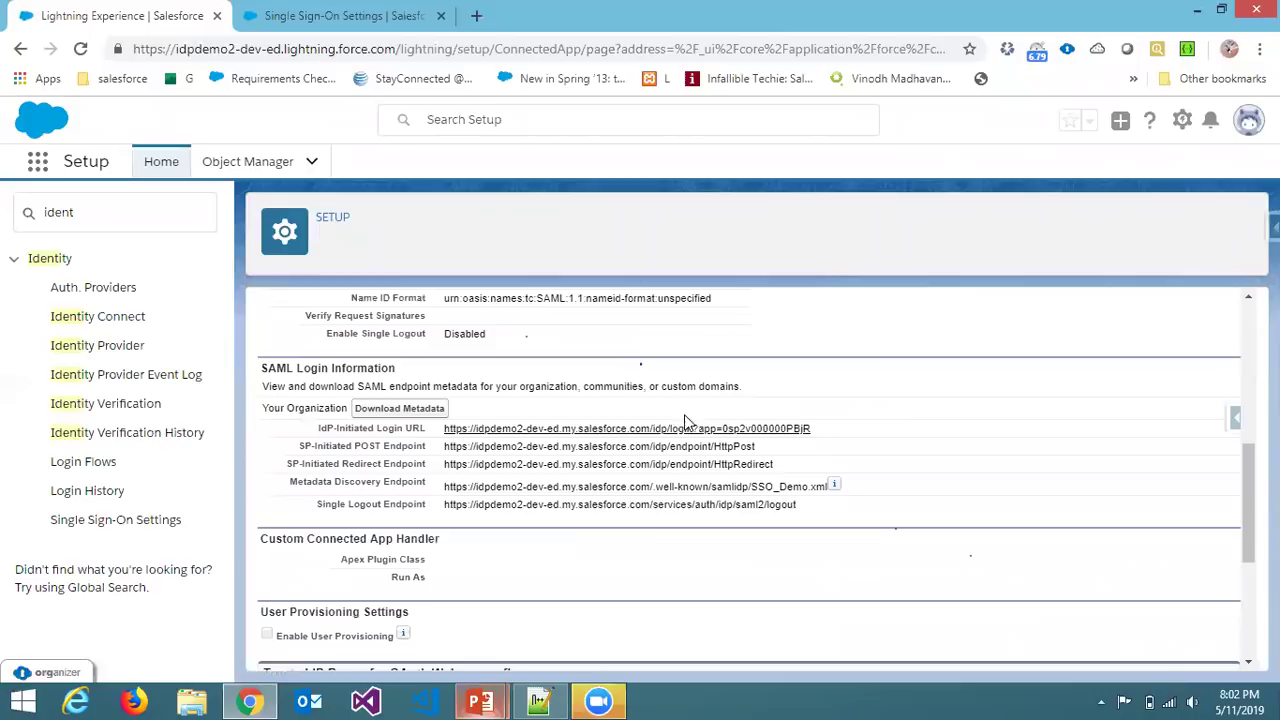
pyautogui.moveTo(480, 701)
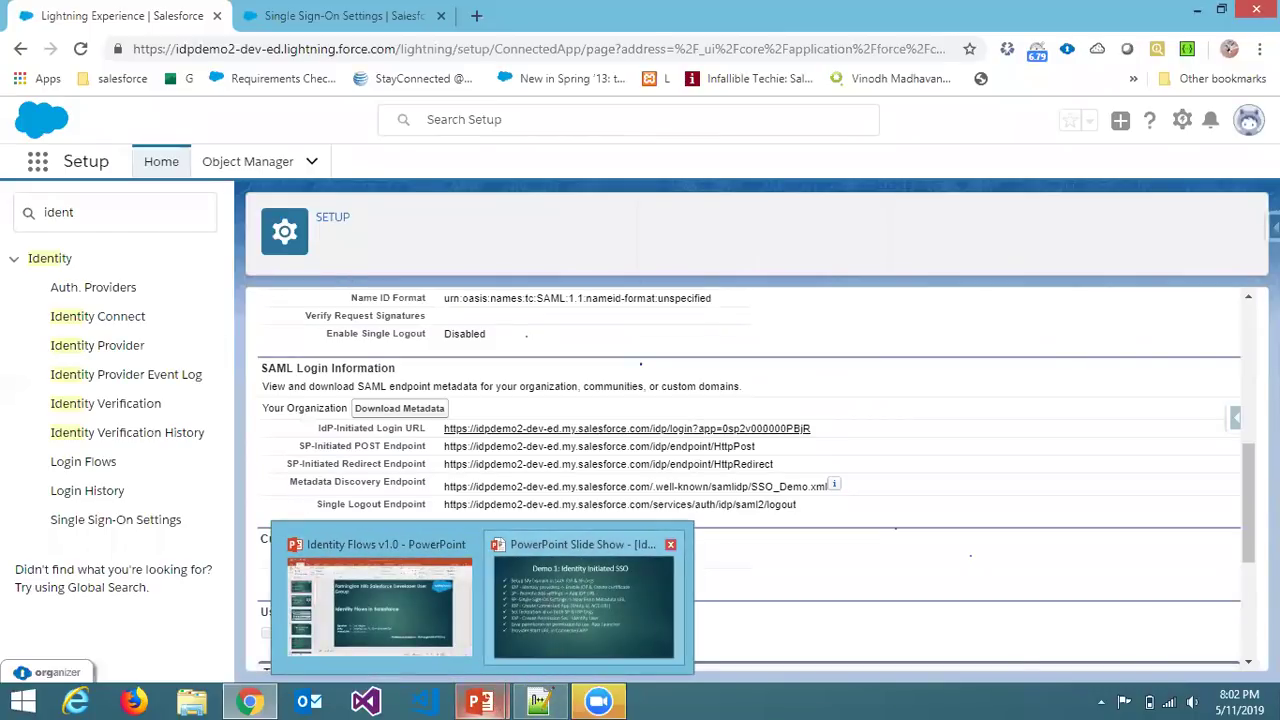
pyautogui.click(545, 590)
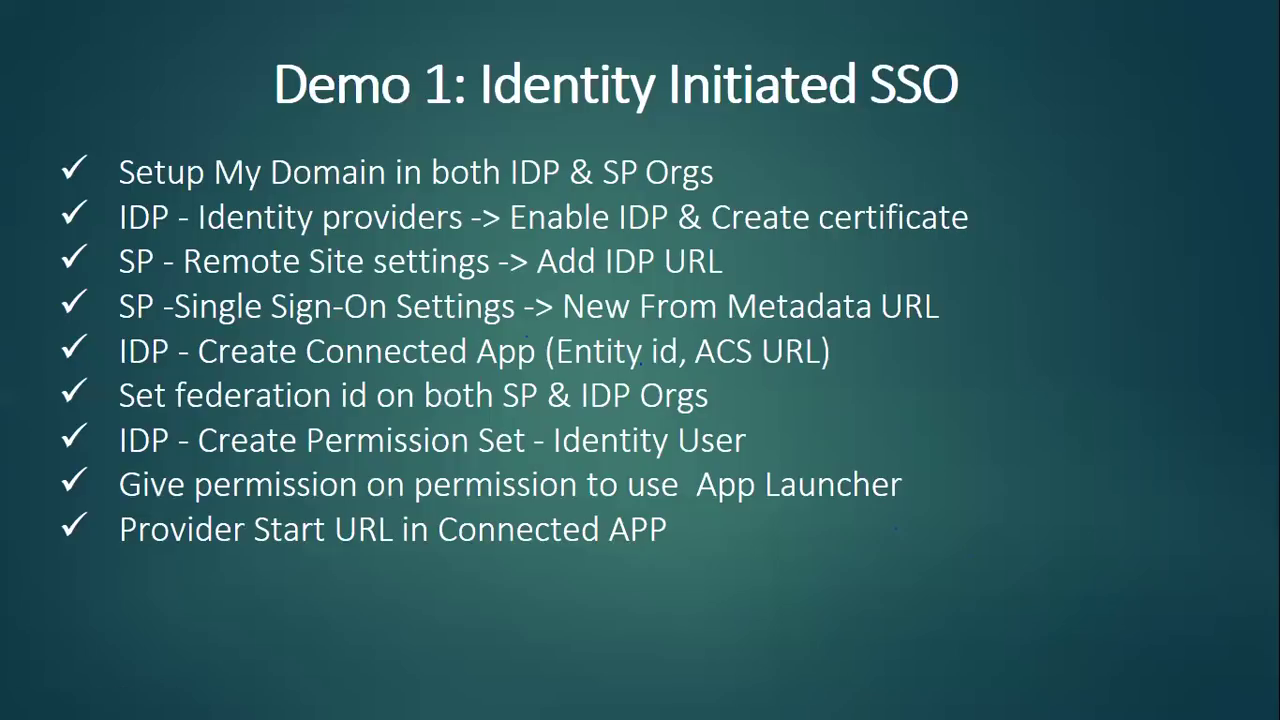
pyautogui.hotkey('alt', 'Tab')
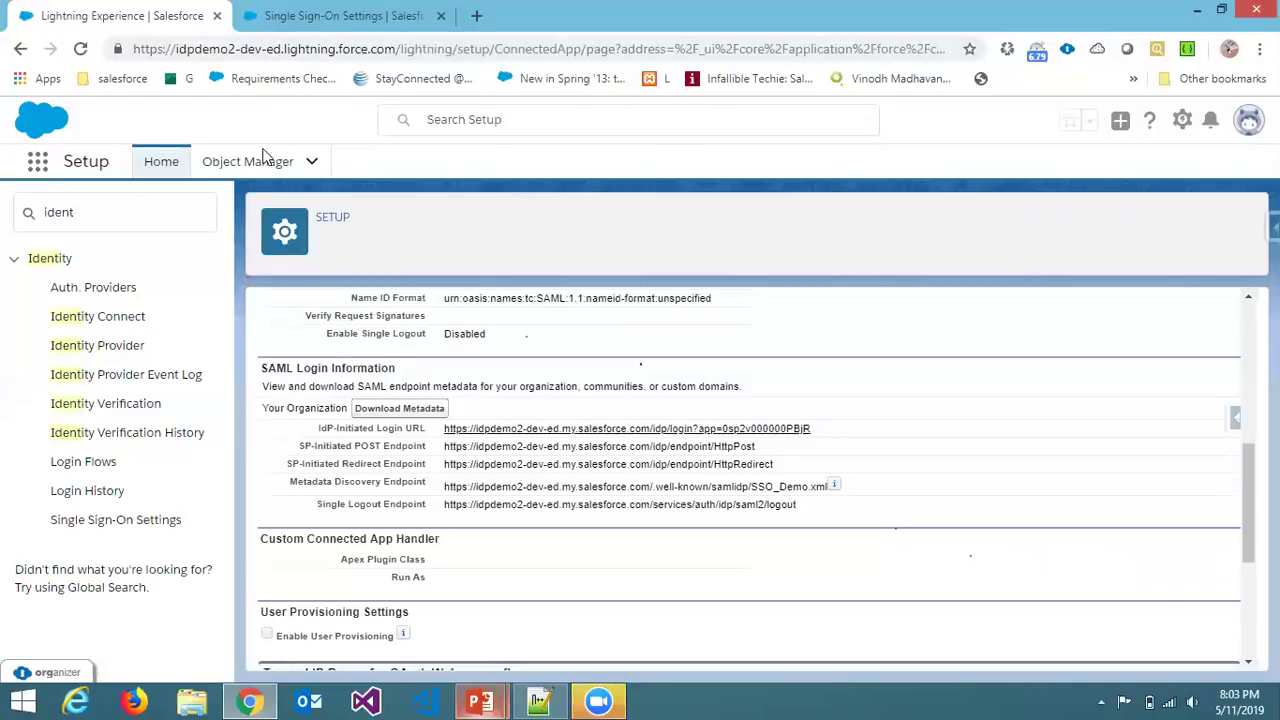
# Step: Search Quick Find for 'user' and open the Users setup page in a new tab
pyautogui.click(118, 222)
pyautogui.hotkey('ctrl', 'a')
pyautogui.write('u')
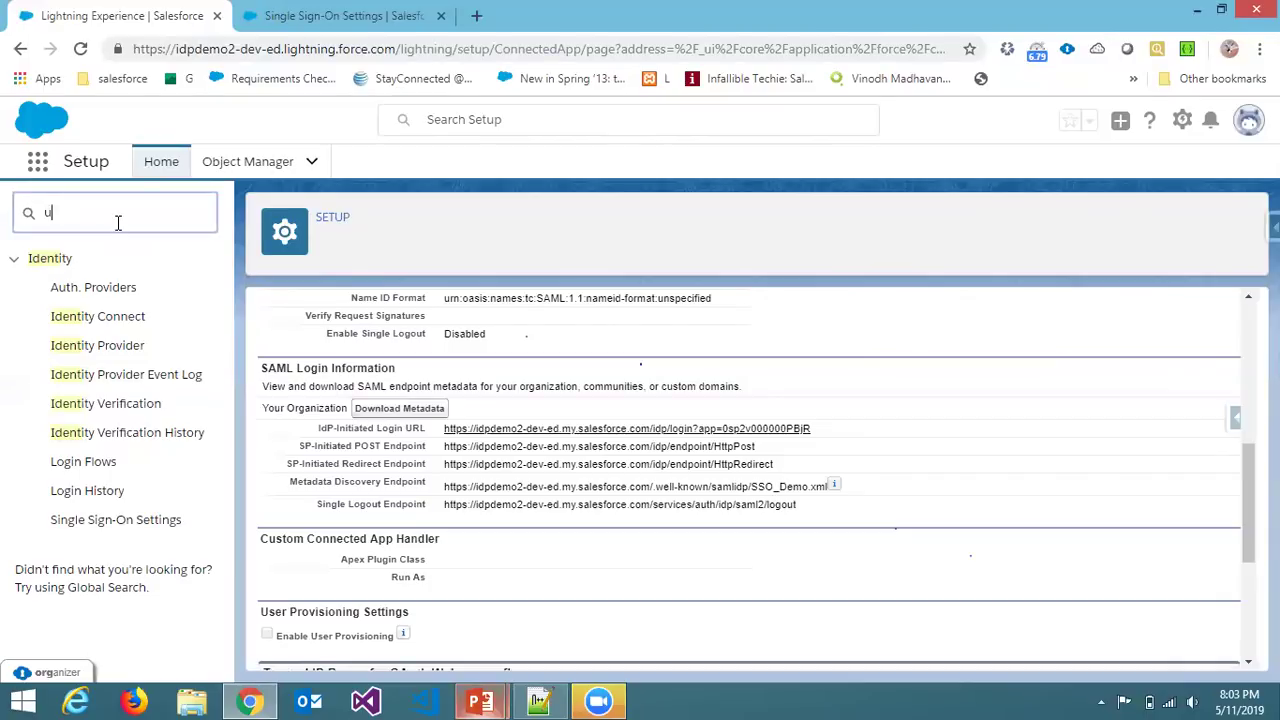
pyautogui.write('ser')
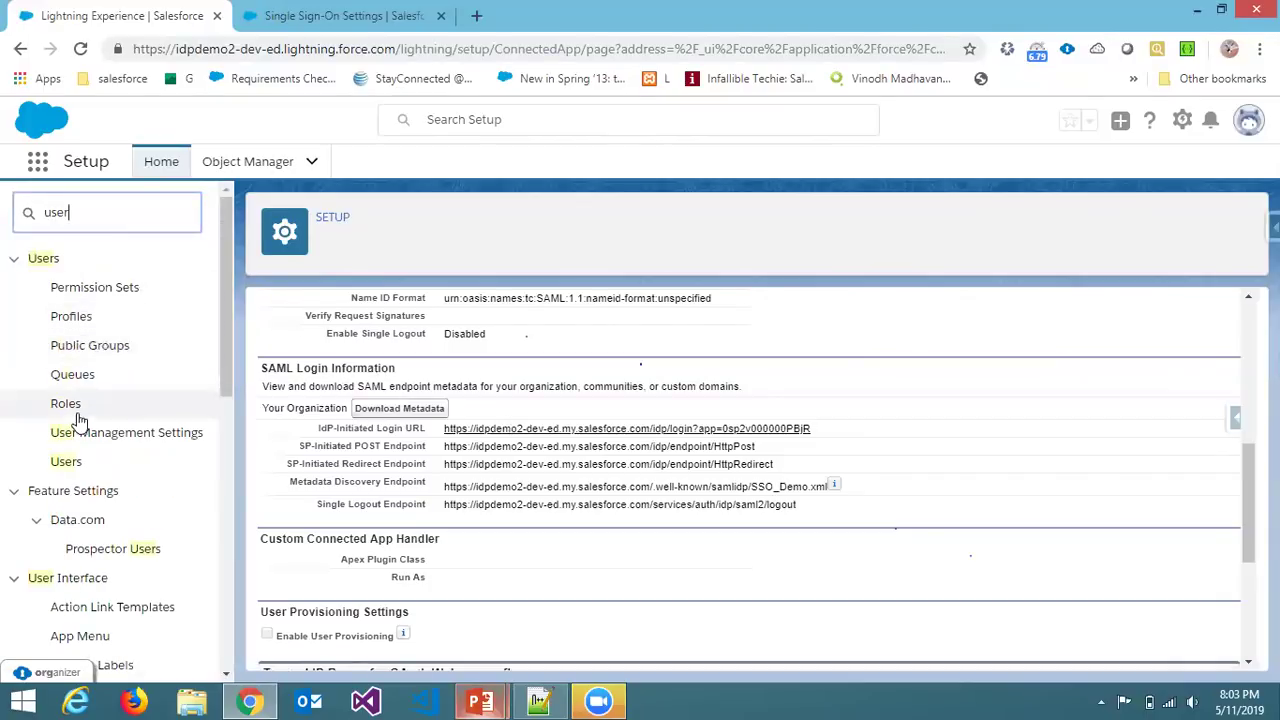
pyautogui.rightClick(70, 461)
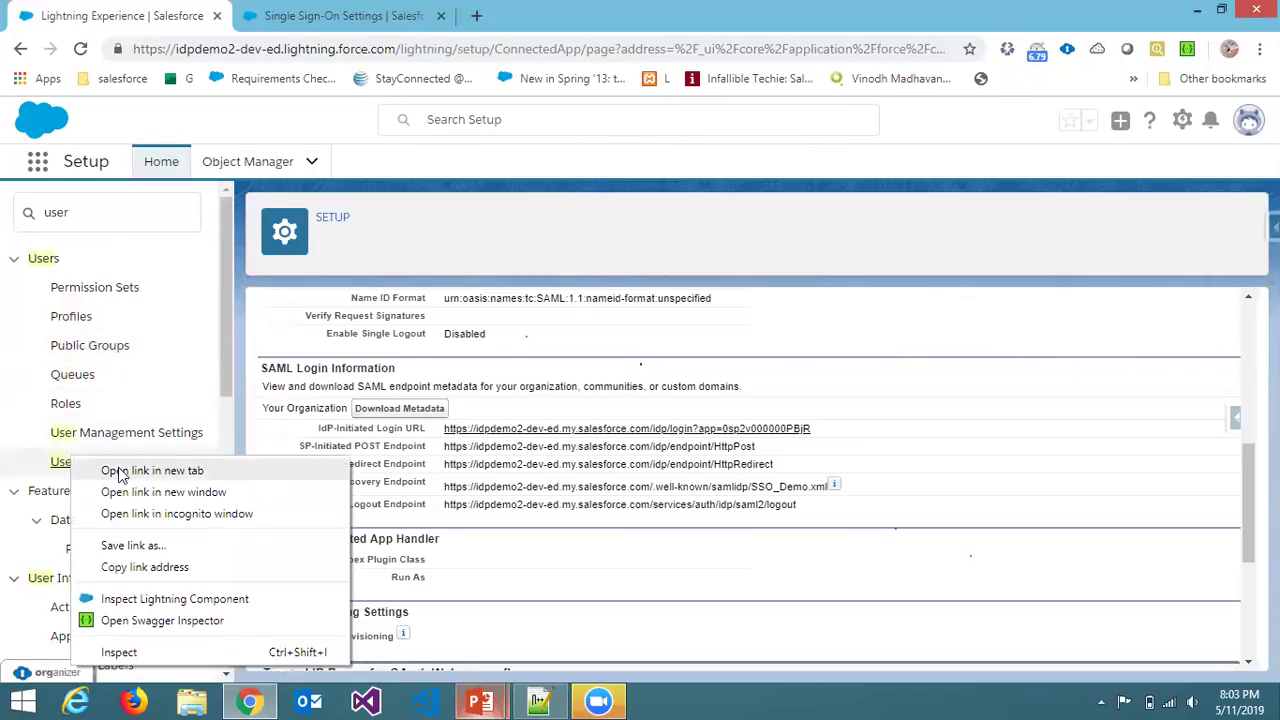
pyautogui.click(118, 467)
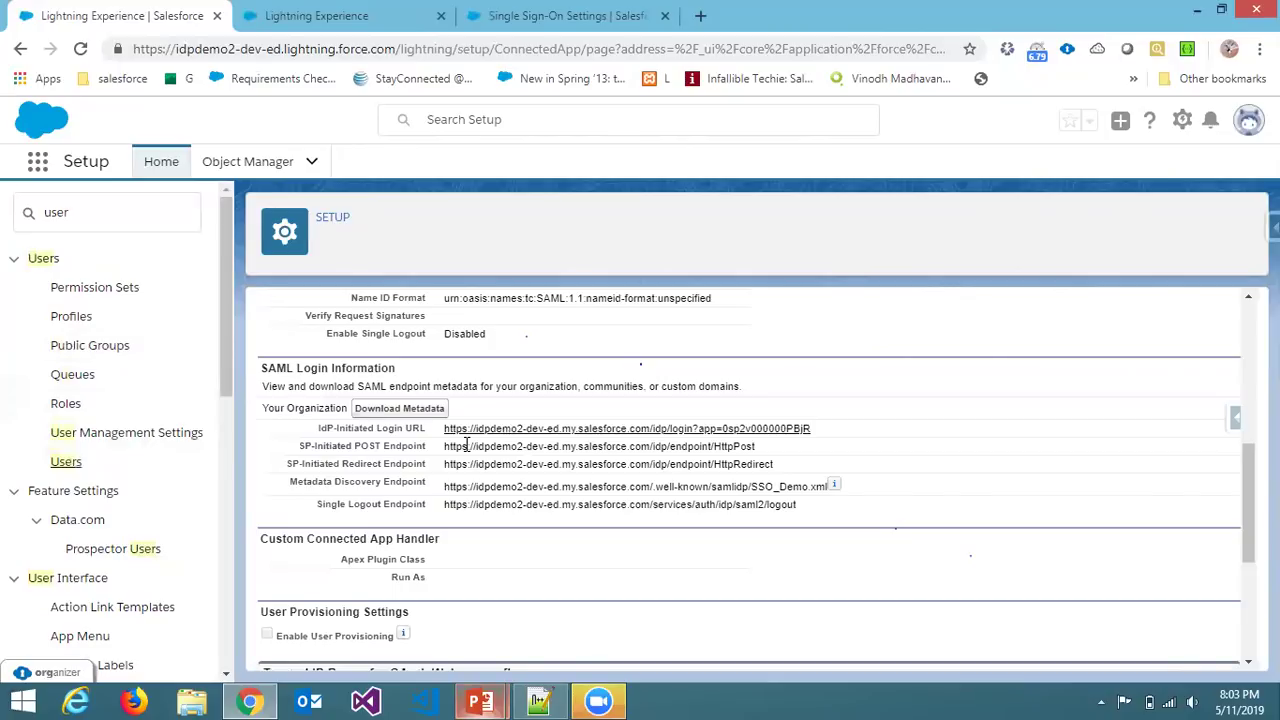
pyautogui.click(352, 15)
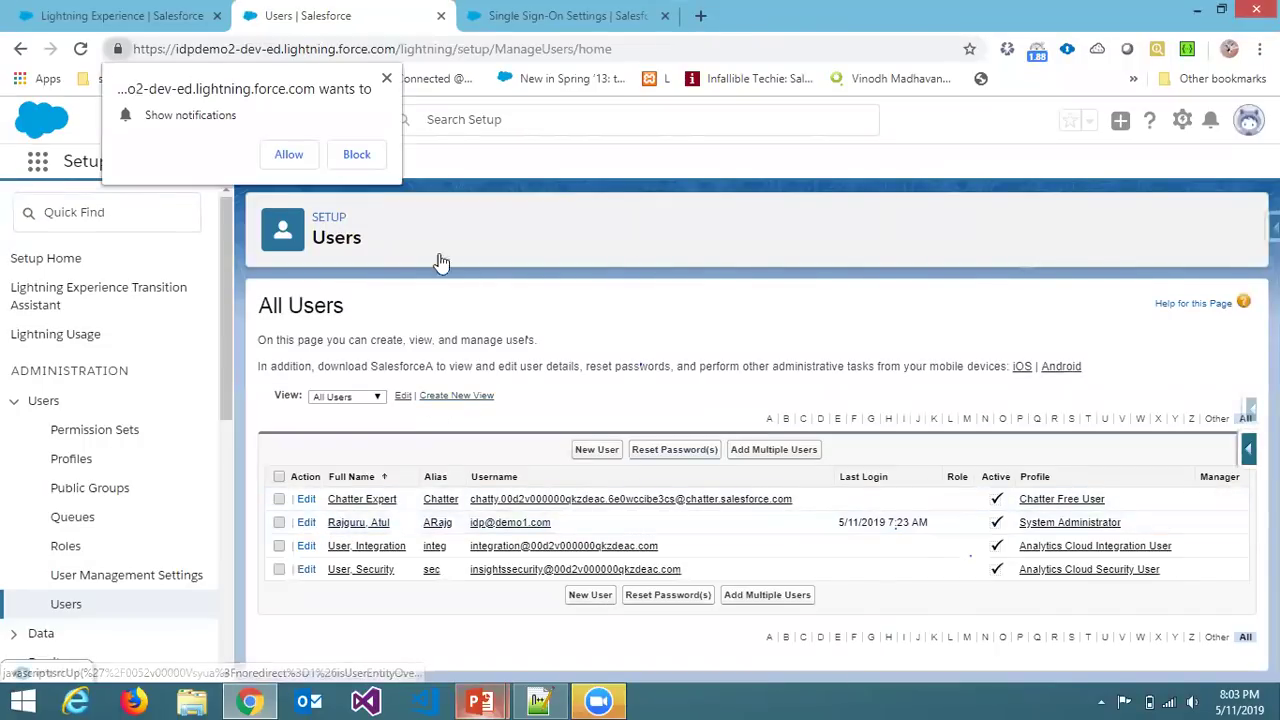
pyautogui.click(387, 78)
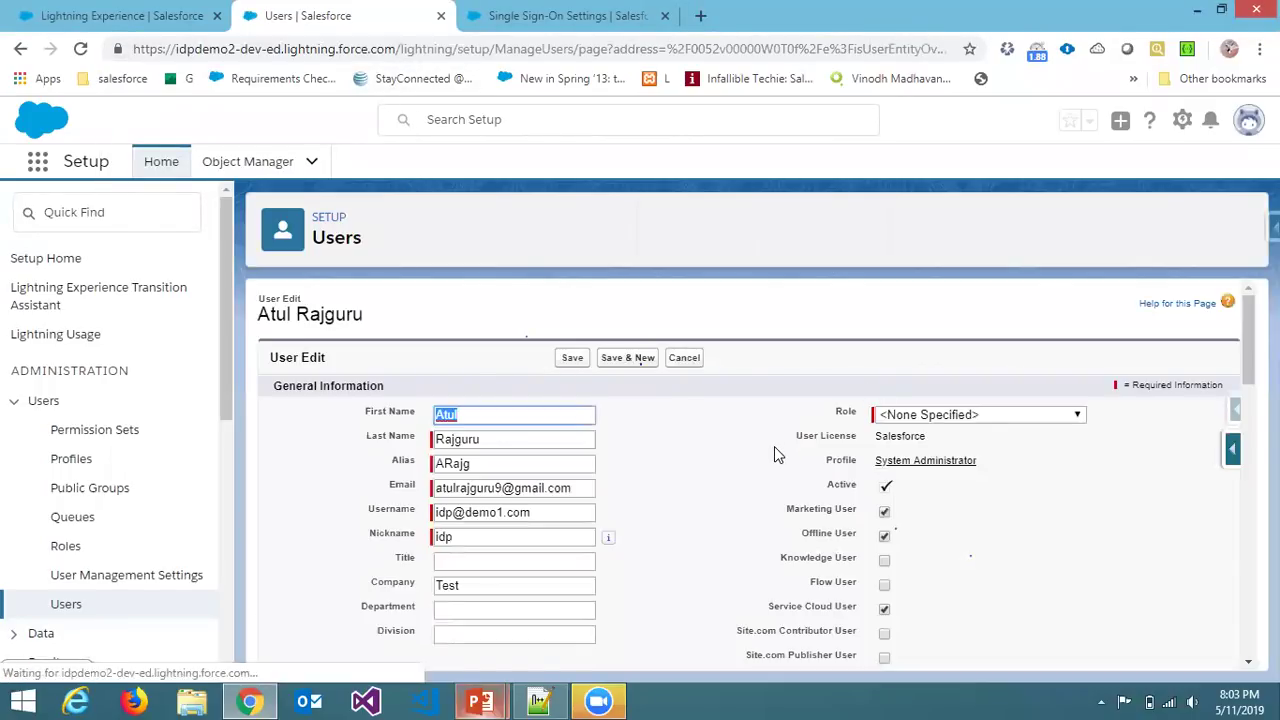
# Step: Enter ApexDemo1 as the idpdemo2 admin user's Federation ID and save the record
pyautogui.scroll(-1, 774, 454)
pyautogui.scroll(-8, 774, 454)
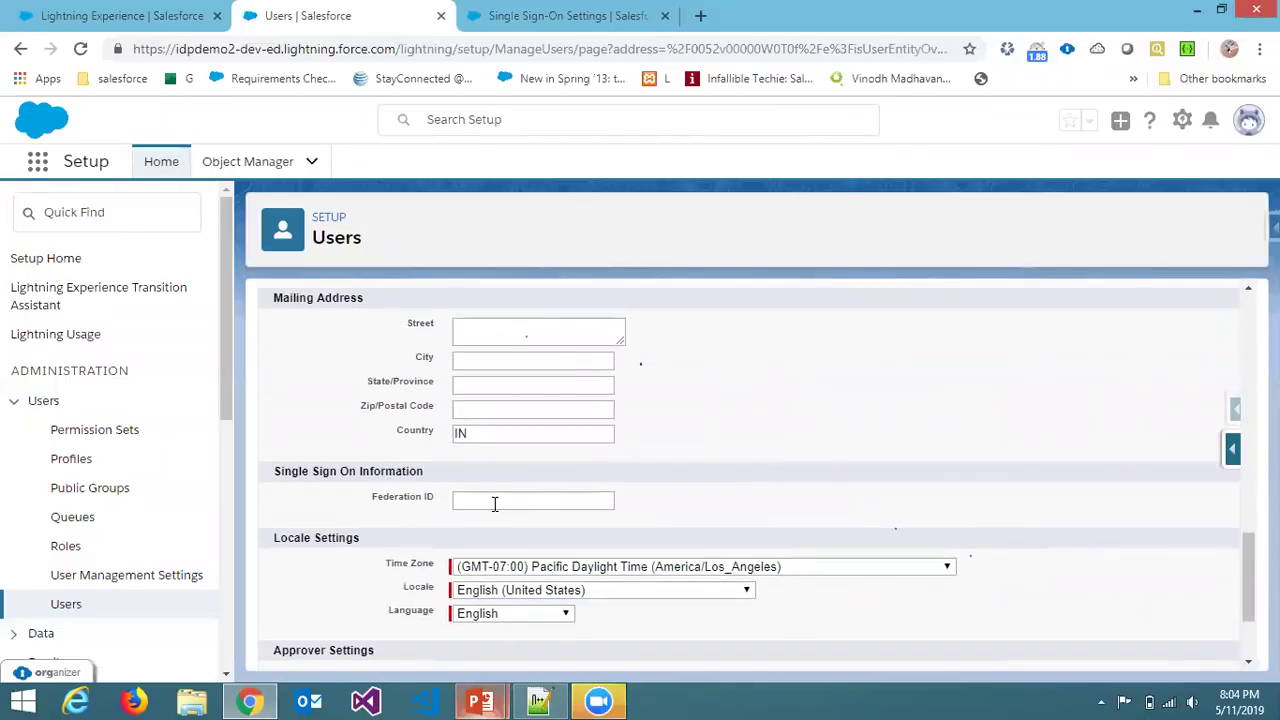
pyautogui.click(494, 504)
pyautogui.write('ApexDemo1')
pyautogui.doubleClick(494, 504)
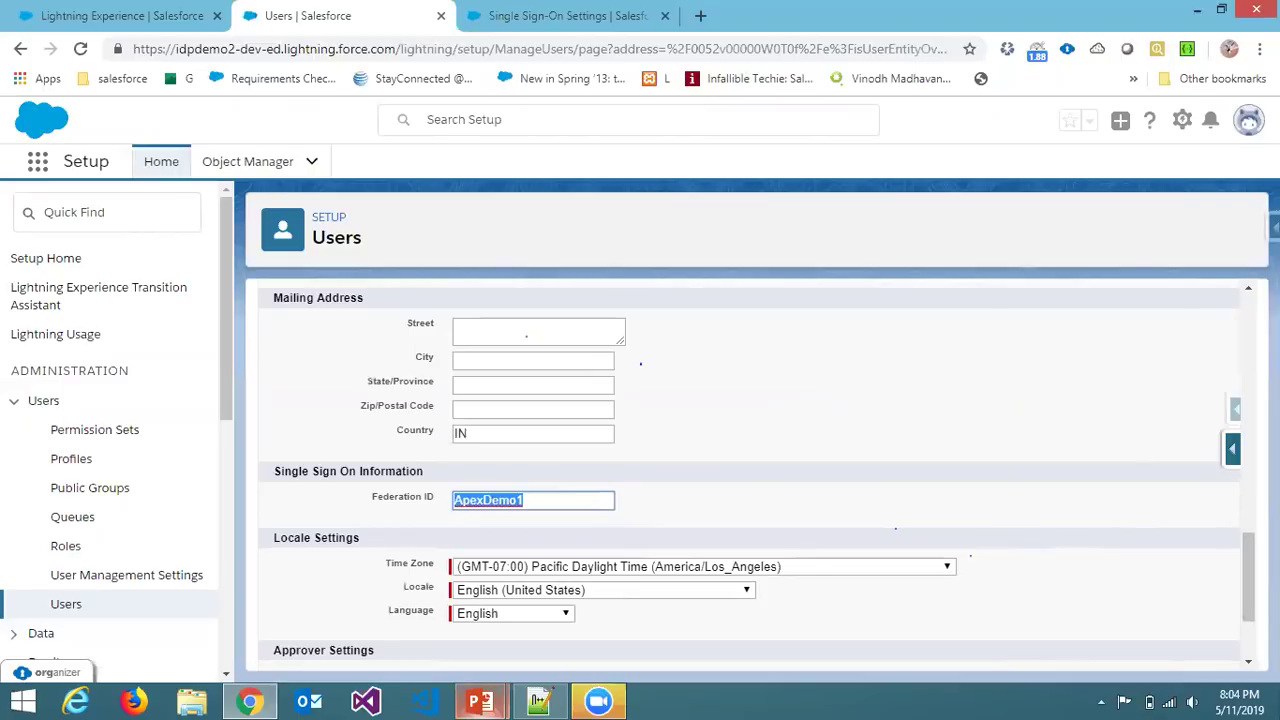
pyautogui.rightClick(1260, 297)
pyautogui.click(948, 382)
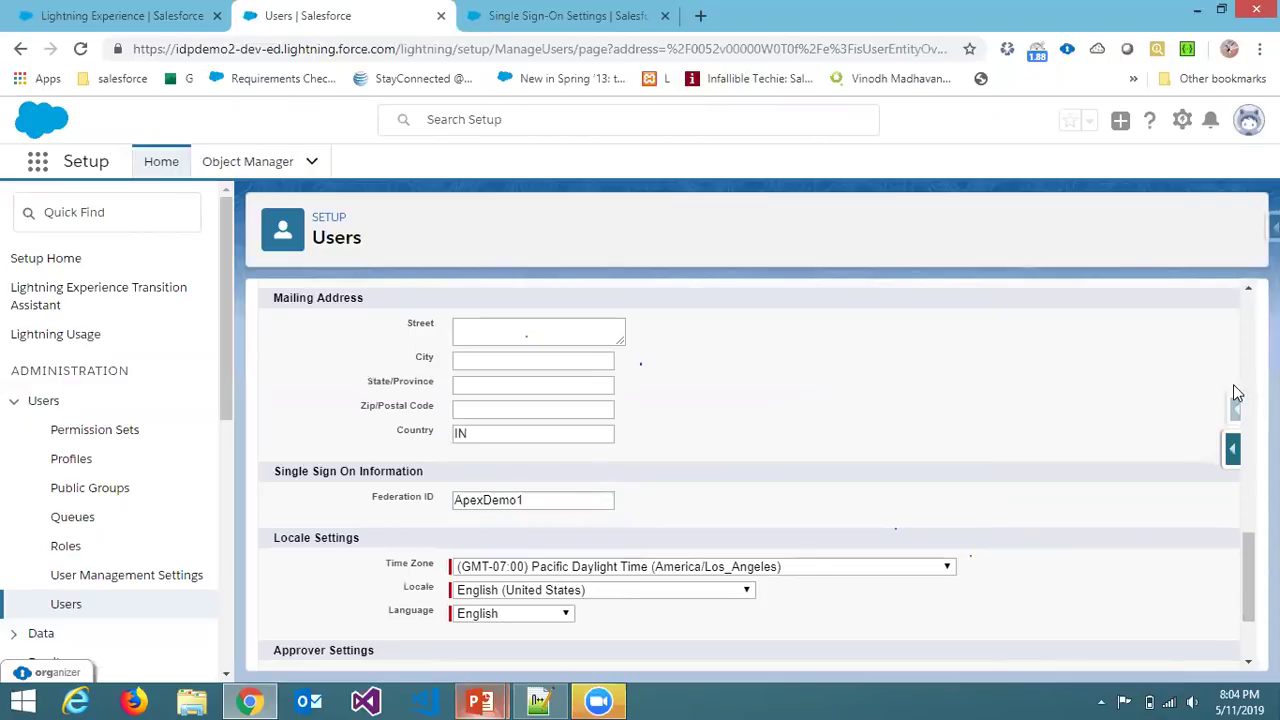
pyautogui.scroll(10, 568, 336)
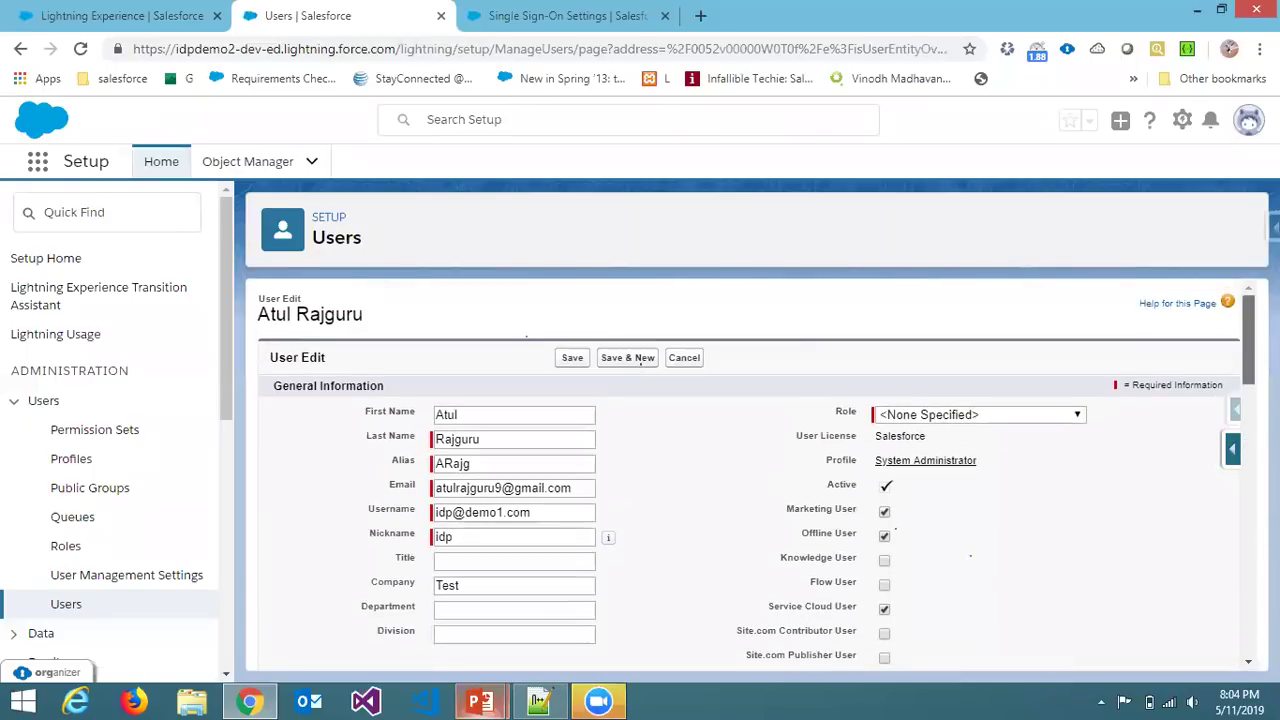
pyautogui.click(572, 359)
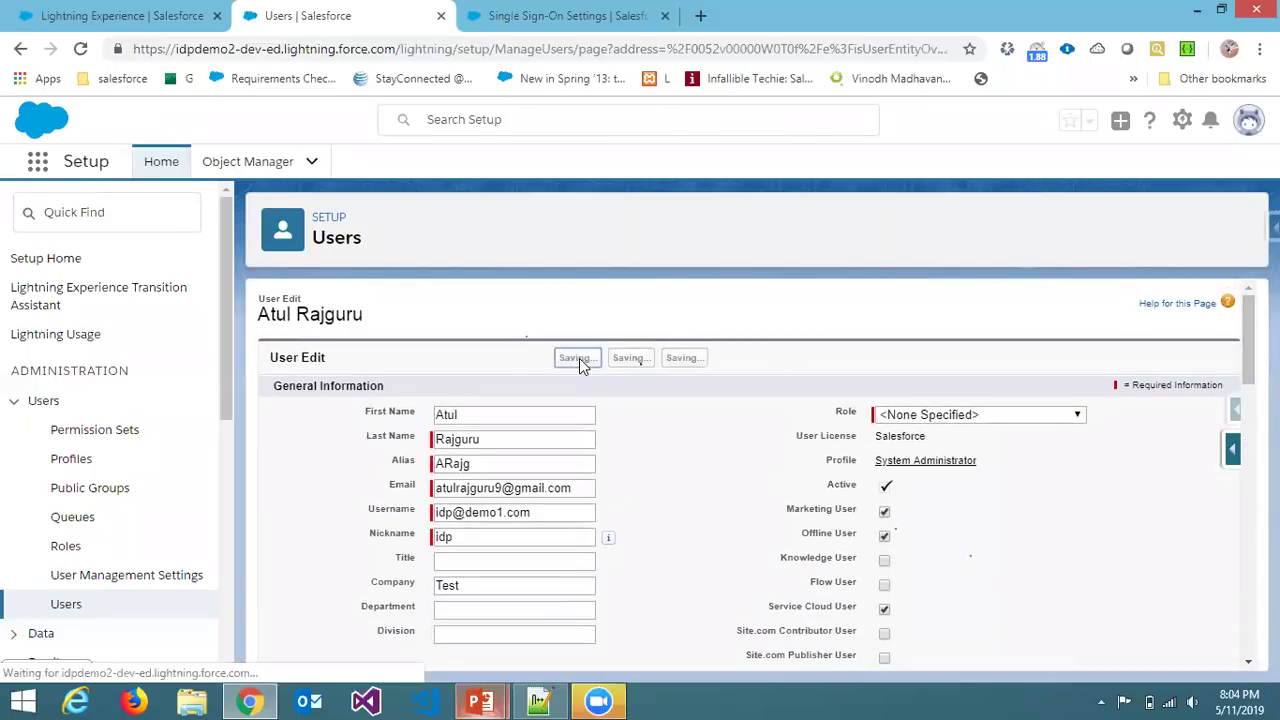
# Step: In the SP org tab, open the Users list with a Quick Find search for 'use'
pyautogui.click(497, 10)
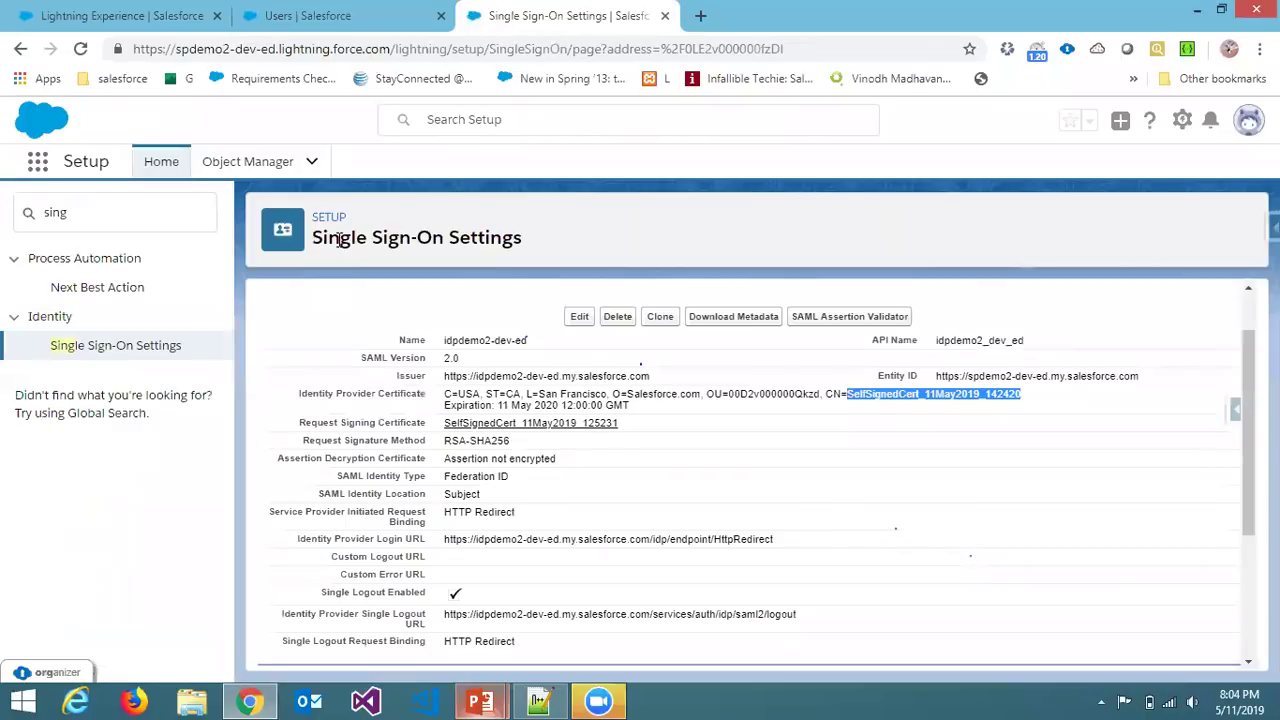
pyautogui.doubleClick(107, 212)
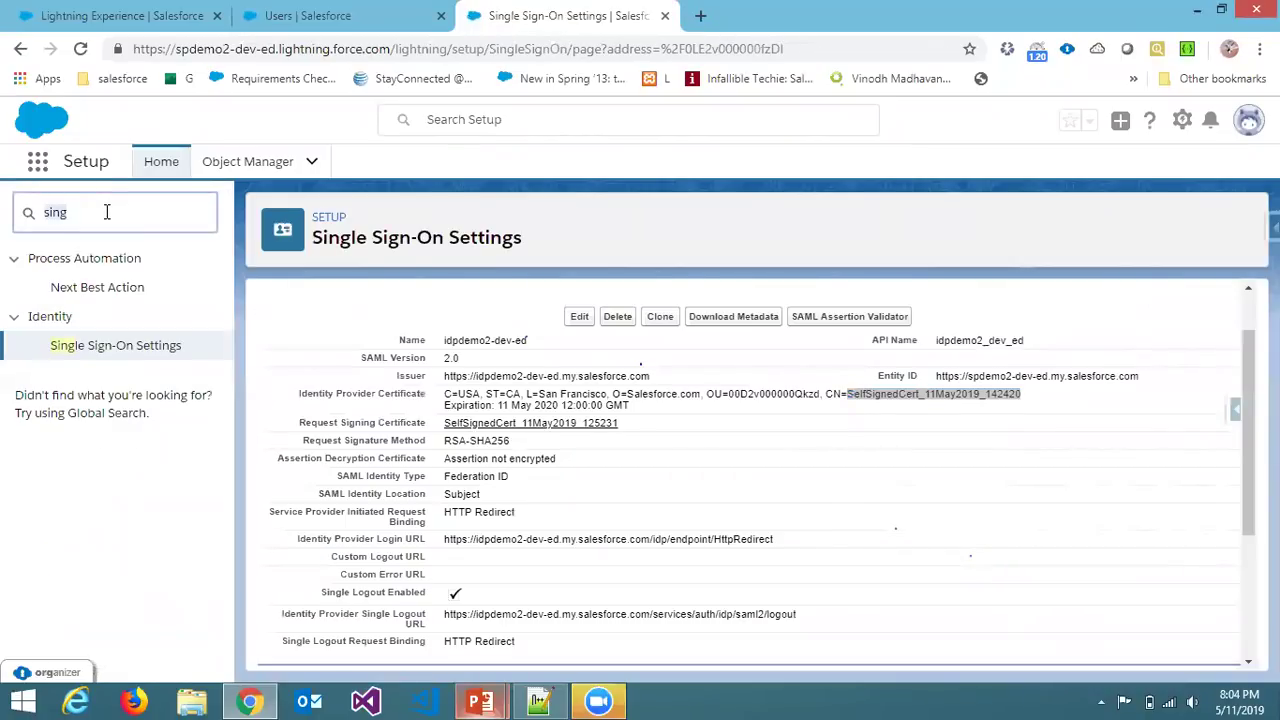
pyautogui.write('user')
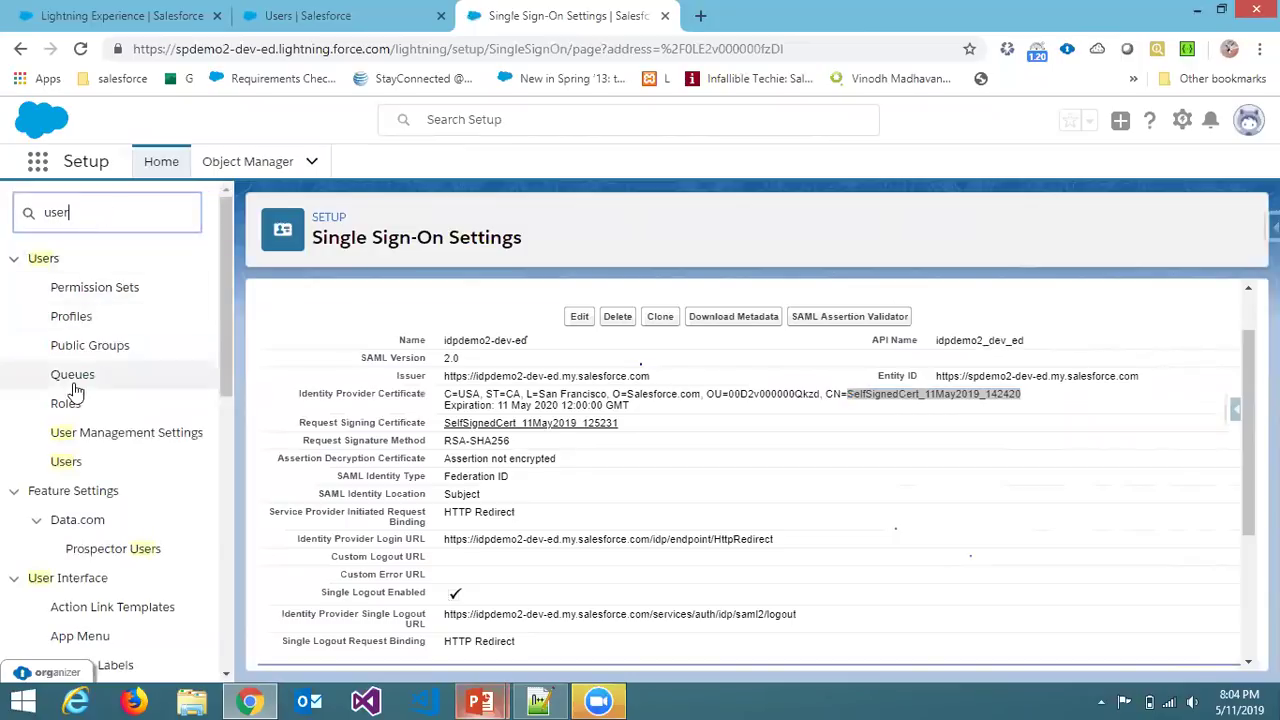
pyautogui.click(68, 466)
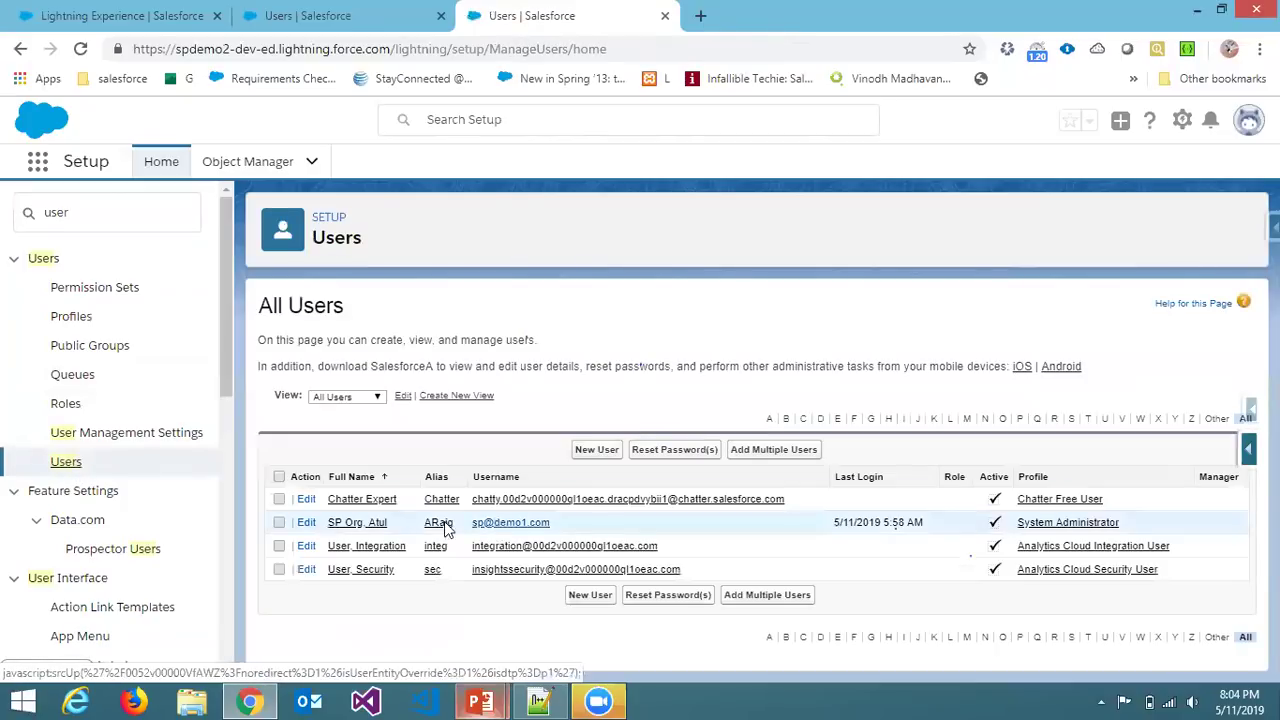
# Step: Give the spdemo2 administrator Federation ID ApexDemo1, save, and return to the IdP org tab
pyautogui.click(306, 524)
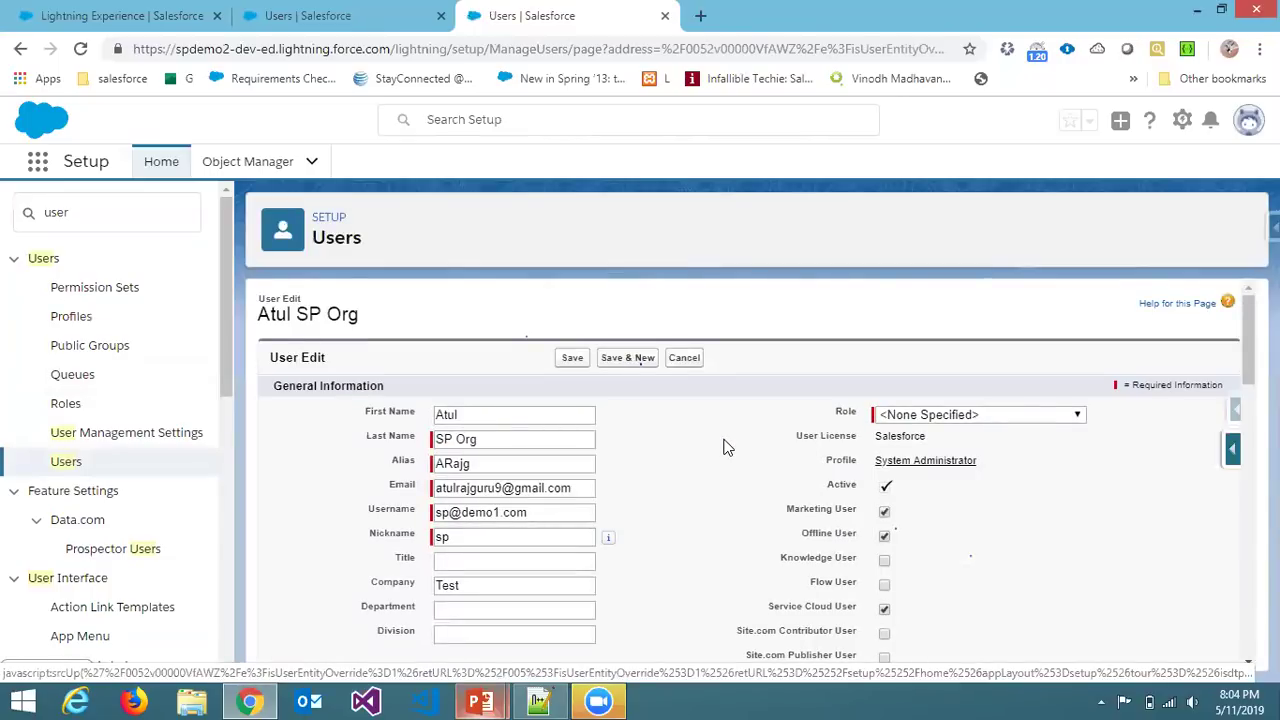
pyautogui.scroll(-3, 724, 447)
pyautogui.scroll(-10, 725, 447)
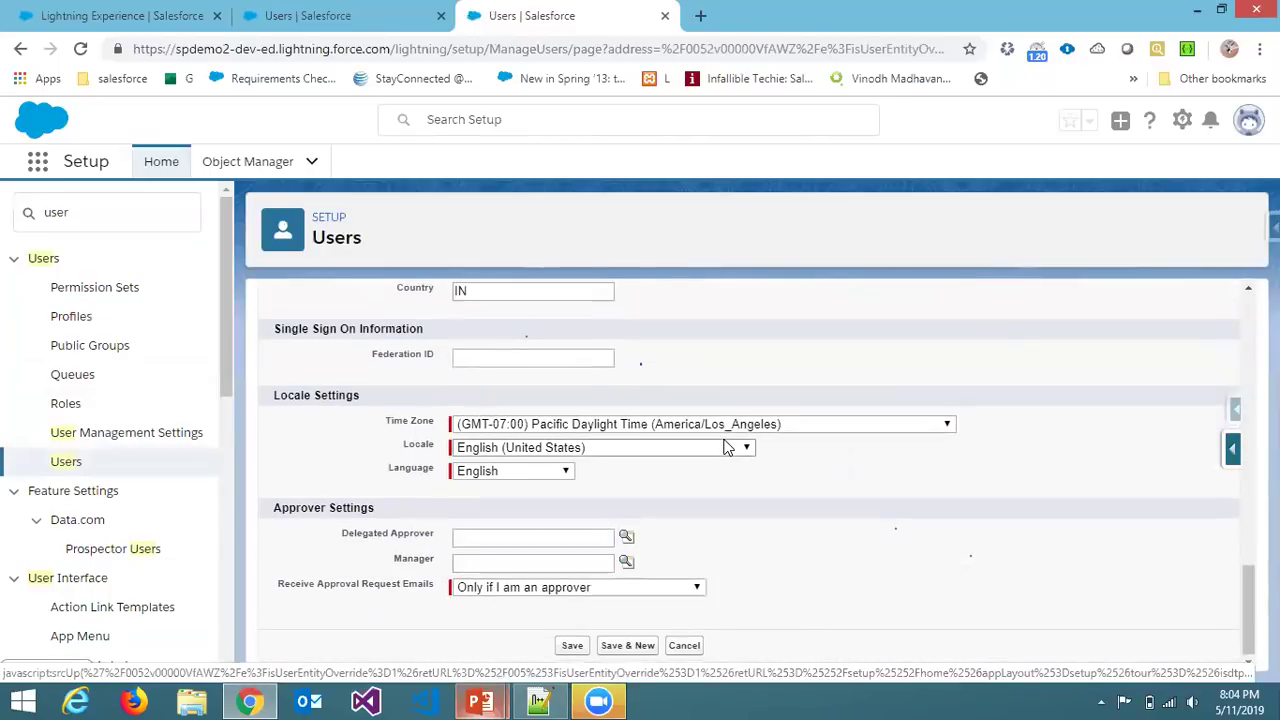
pyautogui.scroll(1, 726, 447)
pyautogui.scroll(1, 724, 447)
pyautogui.scroll(-1, 723, 446)
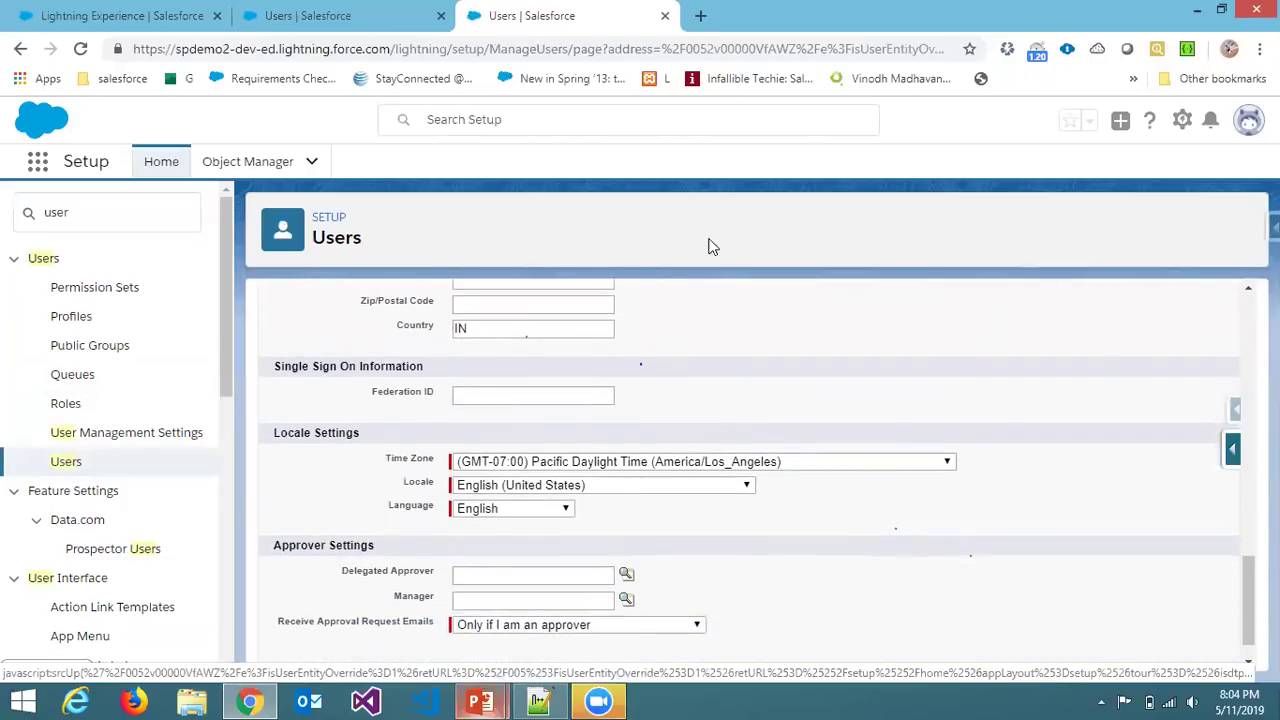
pyautogui.click(588, 402)
pyautogui.click(530, 500)
pyautogui.scroll(-1, 1106, 650)
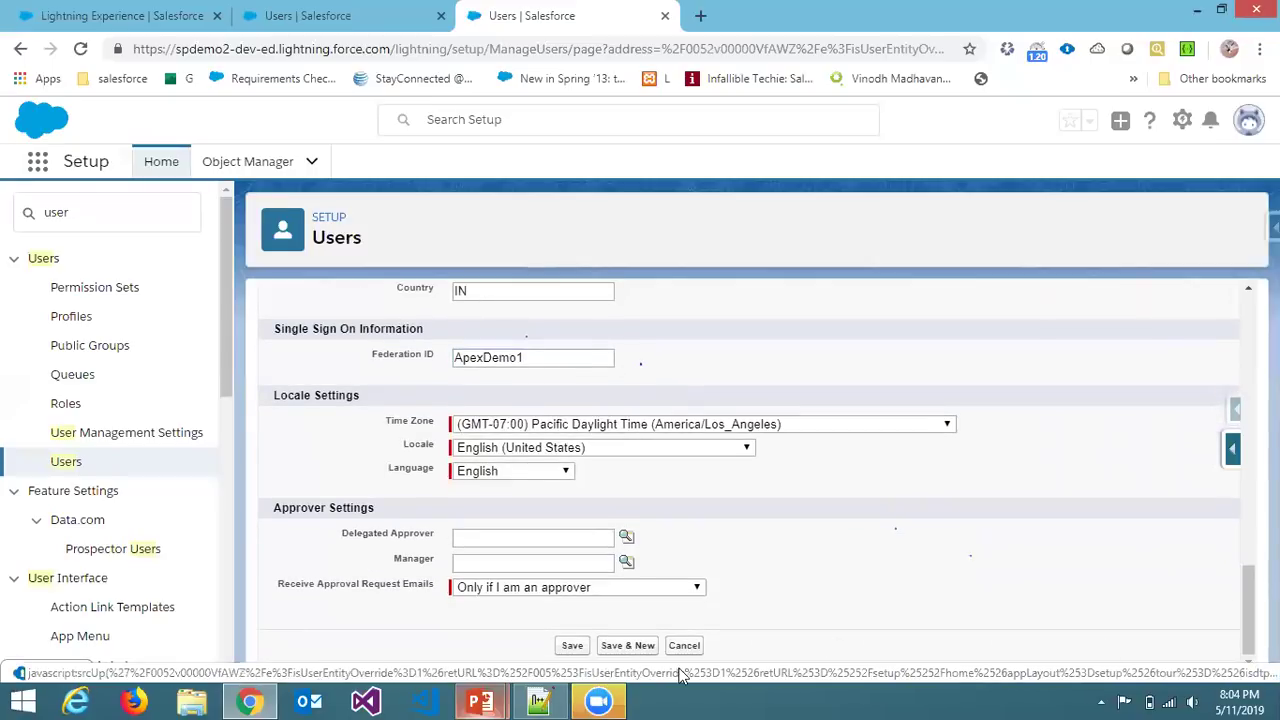
pyautogui.click(573, 646)
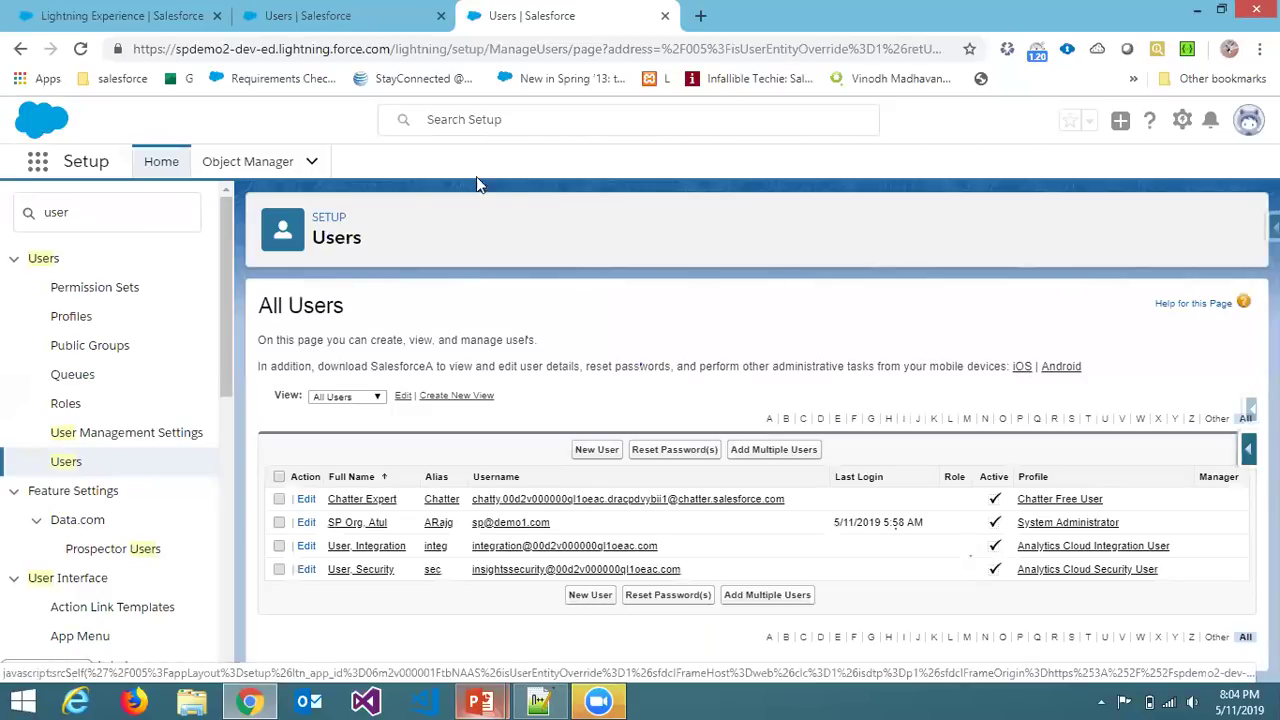
pyautogui.click(110, 15)
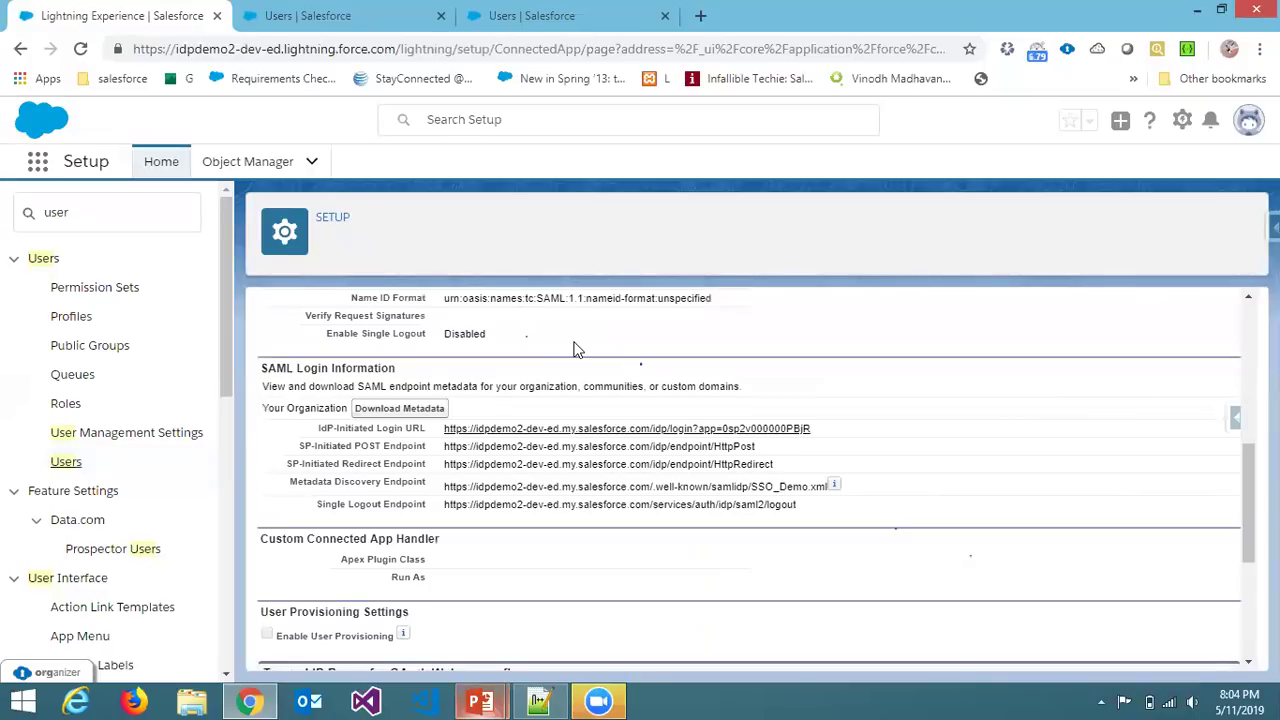
# Step: Reload the SSO Demo app page and open its IdP-Initiated Login URL, which shows Insufficient Privileges
pyautogui.scroll(5, 955, 403)
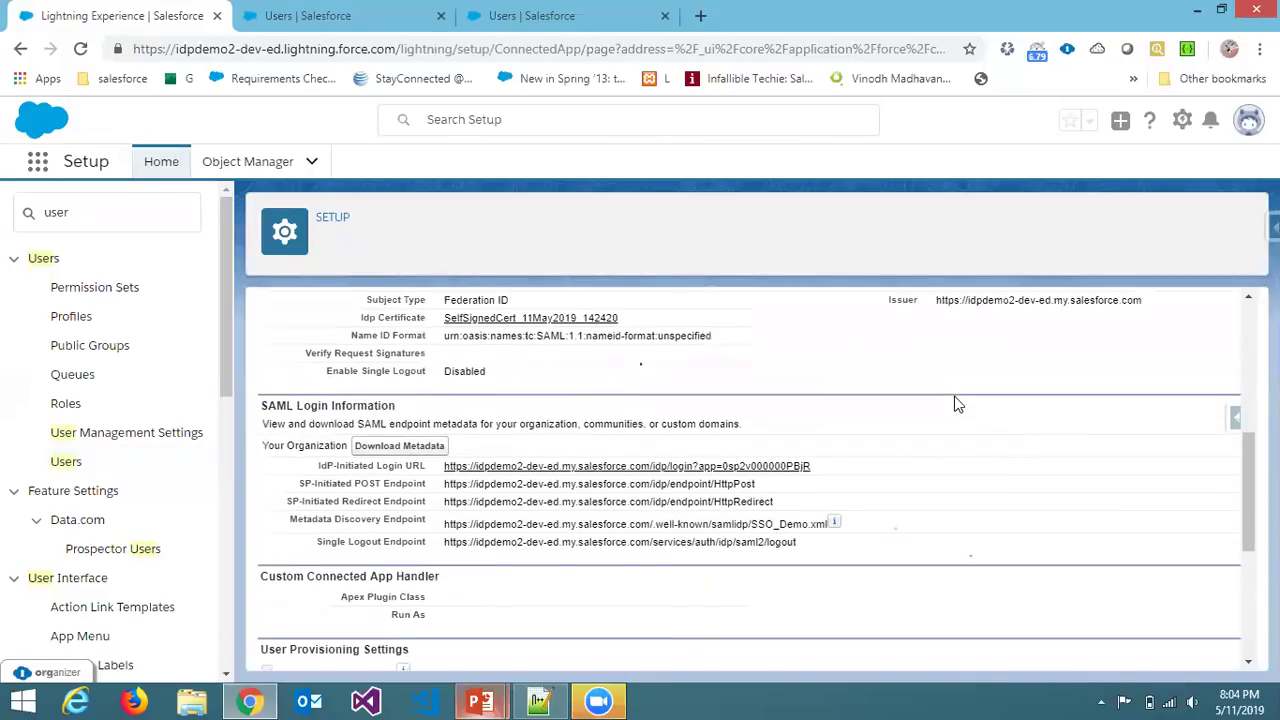
pyautogui.press('F5')
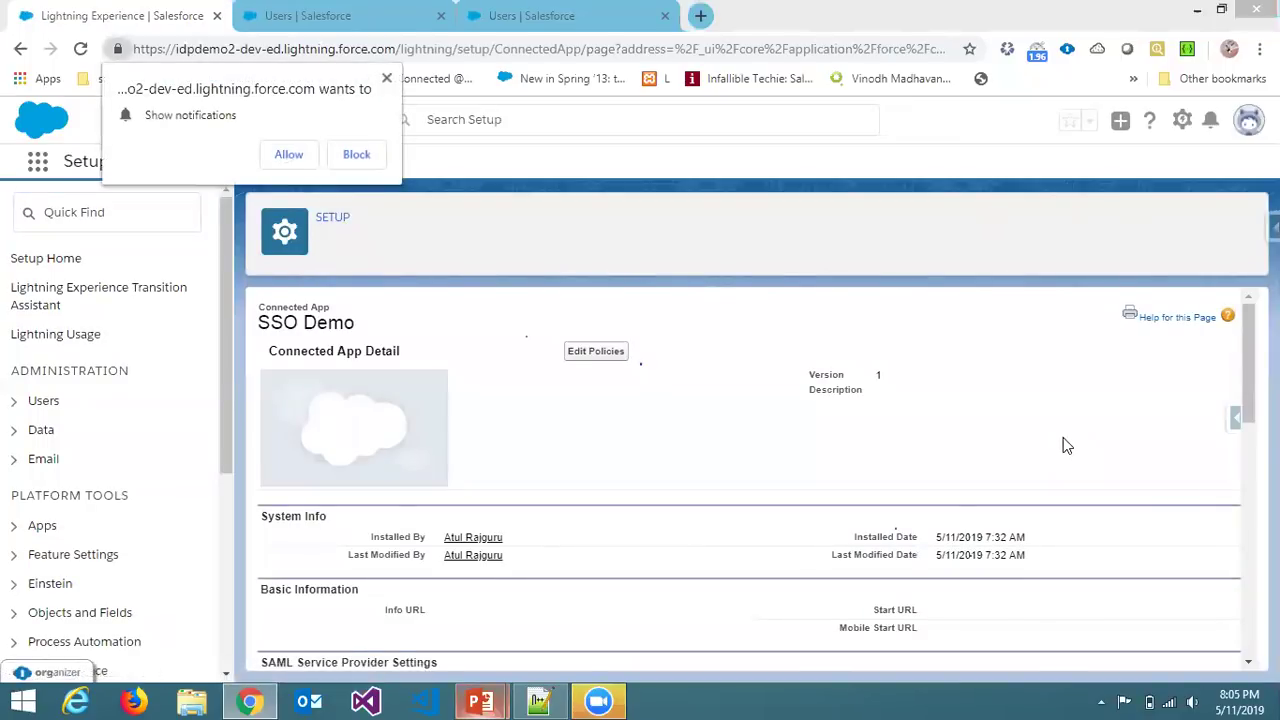
pyautogui.click(387, 78)
pyautogui.scroll(-7, 690, 487)
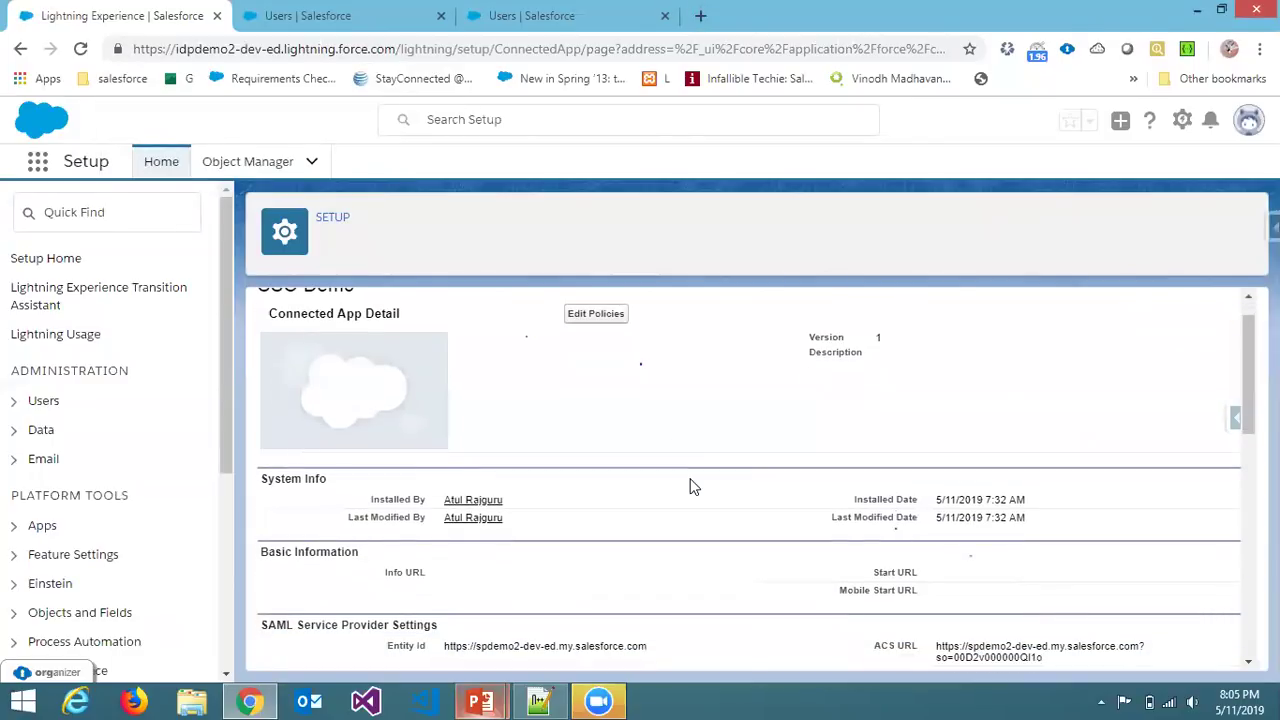
pyautogui.scroll(1, 690, 487)
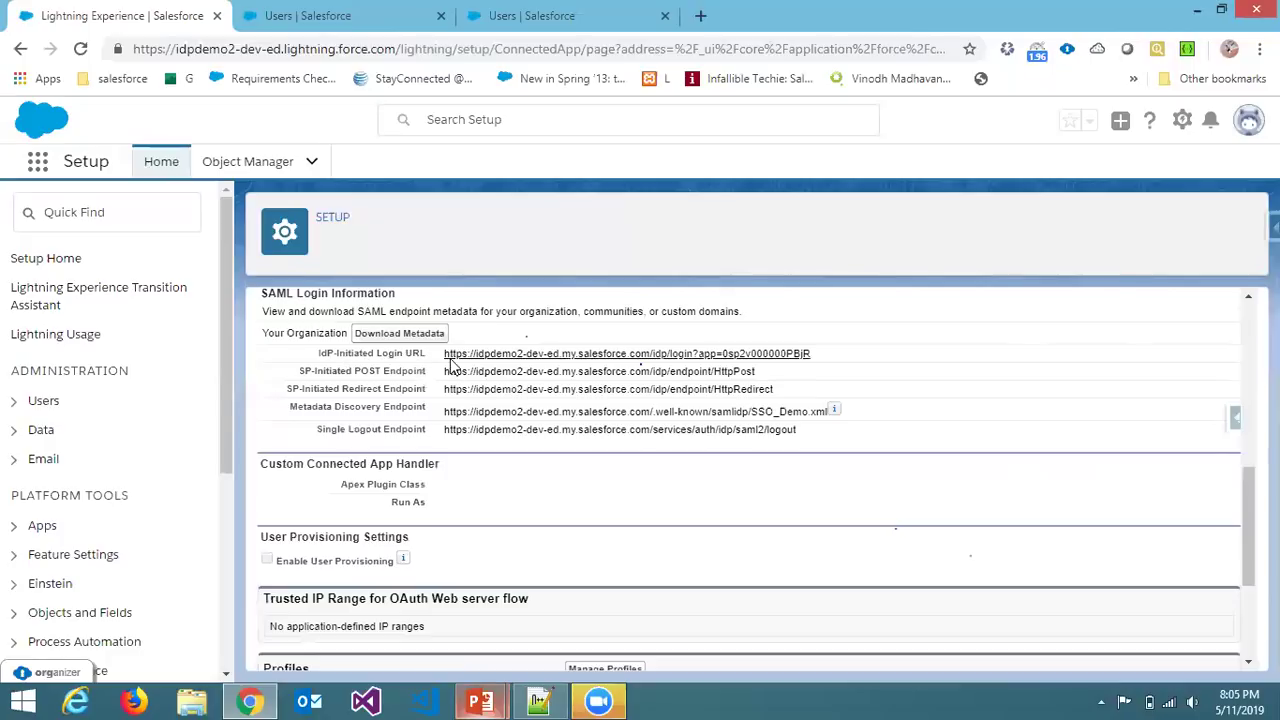
pyautogui.click(519, 362)
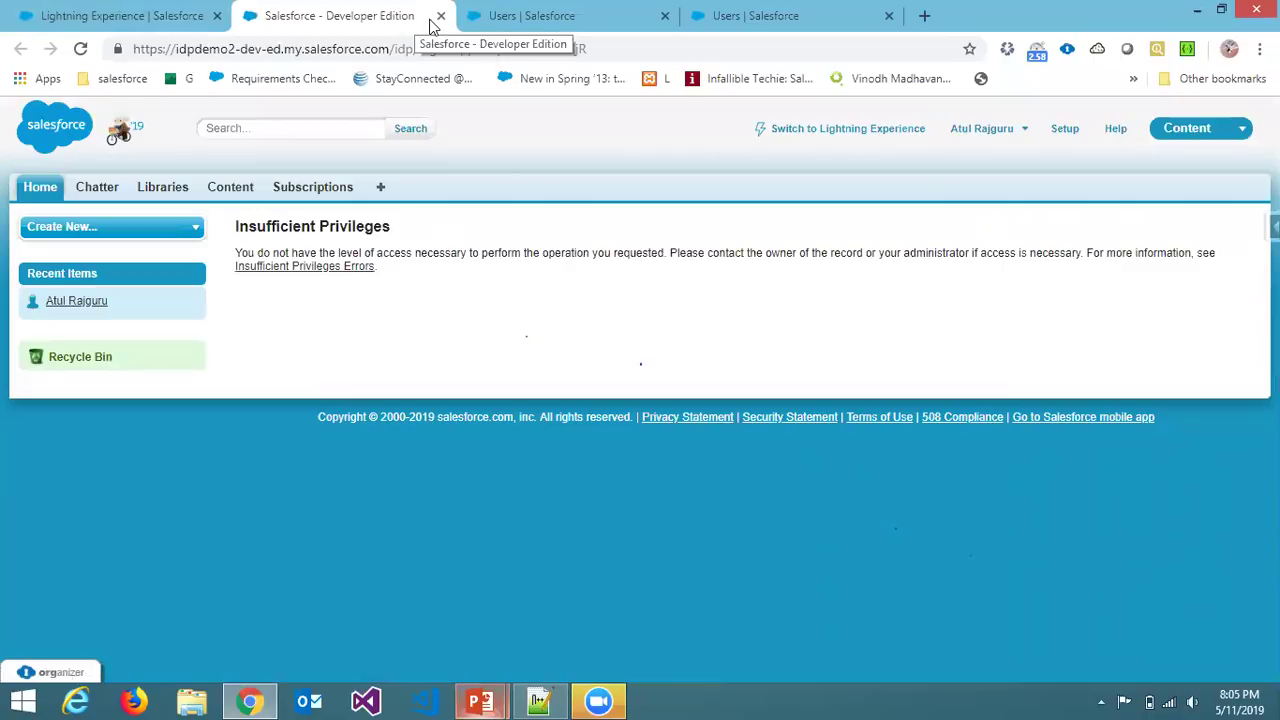
# Step: Under Manage Profiles for SSO Demo, tick System Administrator and save the assignment
pyautogui.click(62, 12)
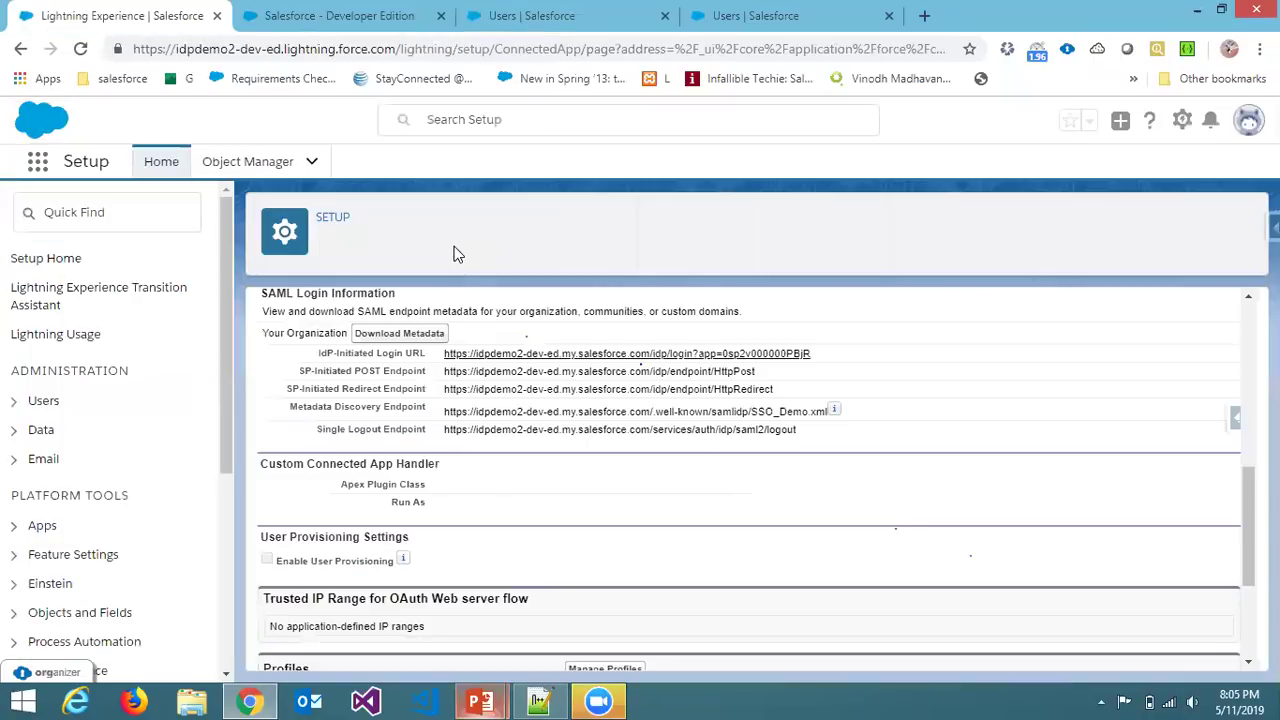
pyautogui.scroll(4, 652, 540)
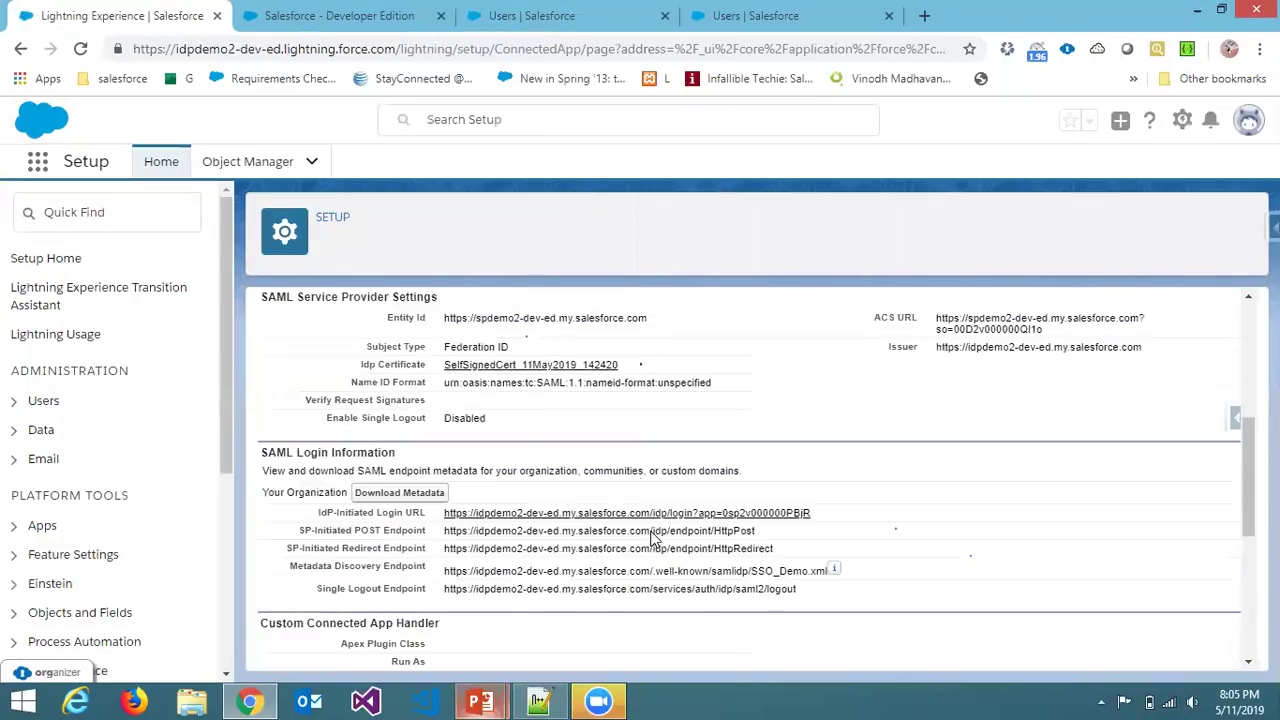
pyautogui.scroll(2, 650, 540)
pyautogui.scroll(-1, 650, 540)
pyautogui.scroll(-6, 650, 540)
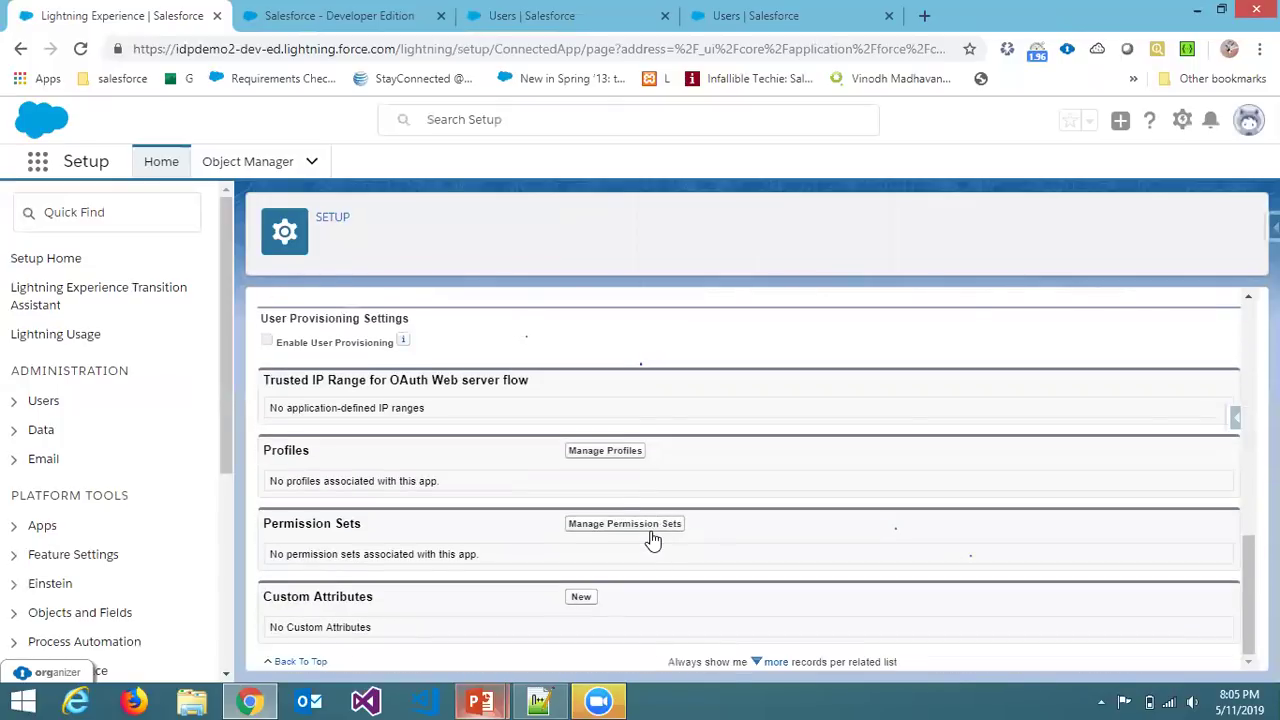
pyautogui.click(606, 457)
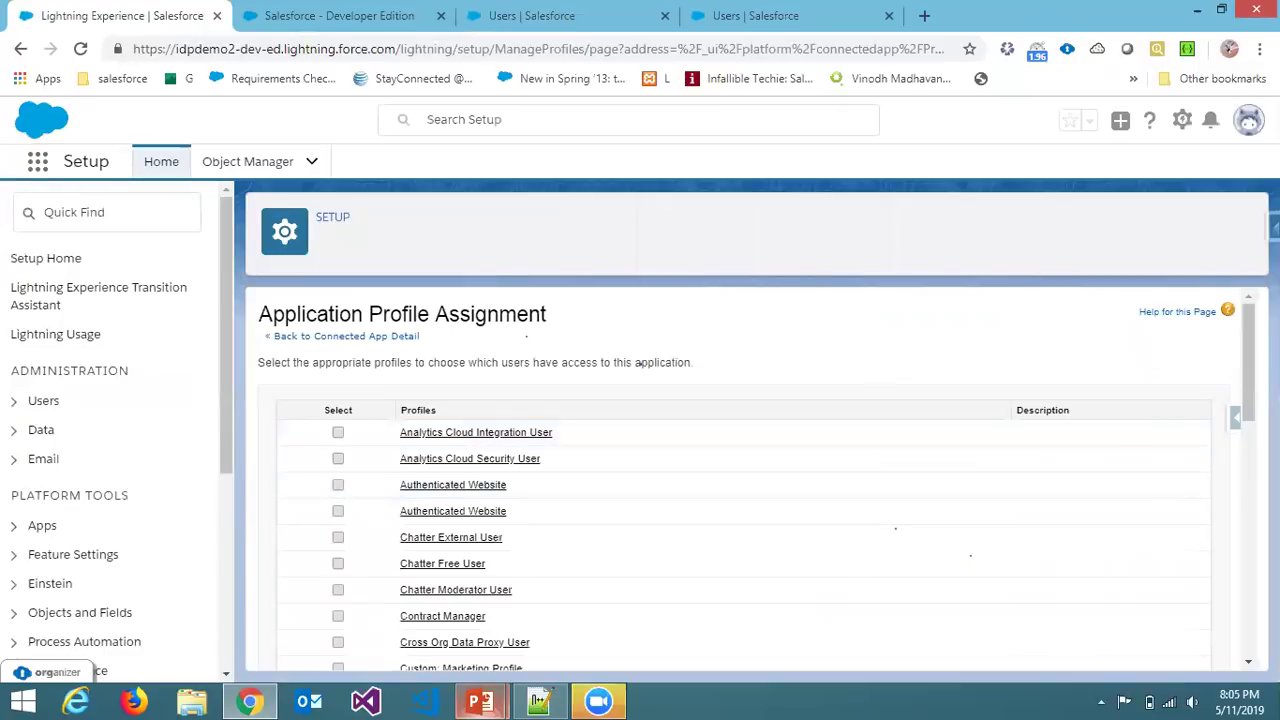
pyautogui.scroll(-6, 1248, 360)
pyautogui.scroll(-2, 891, 583)
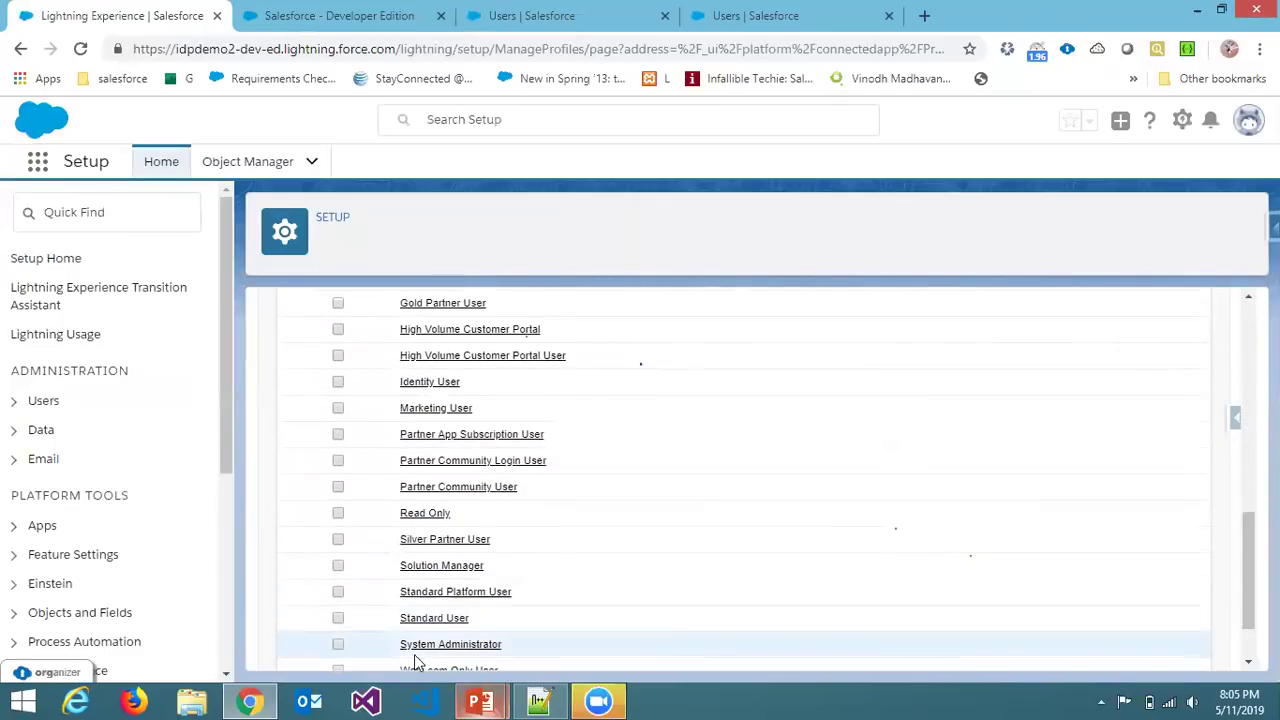
pyautogui.click(338, 644)
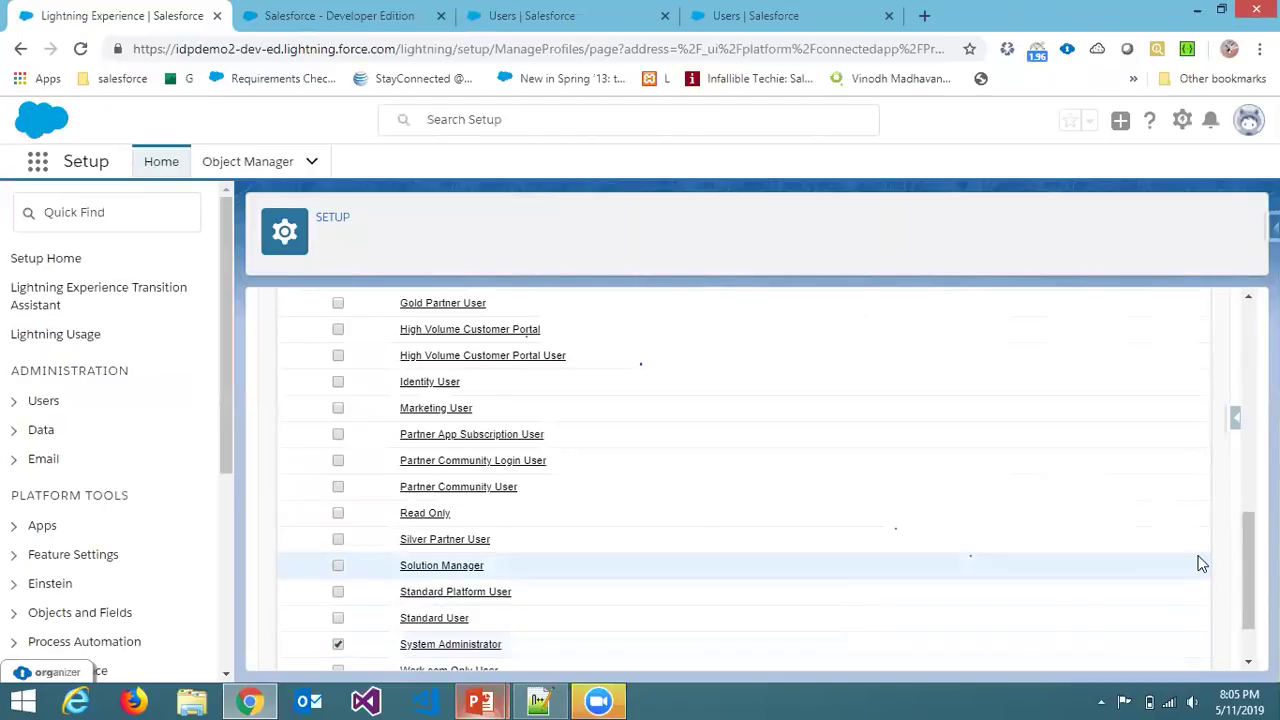
pyautogui.scroll(-2, 1248, 590)
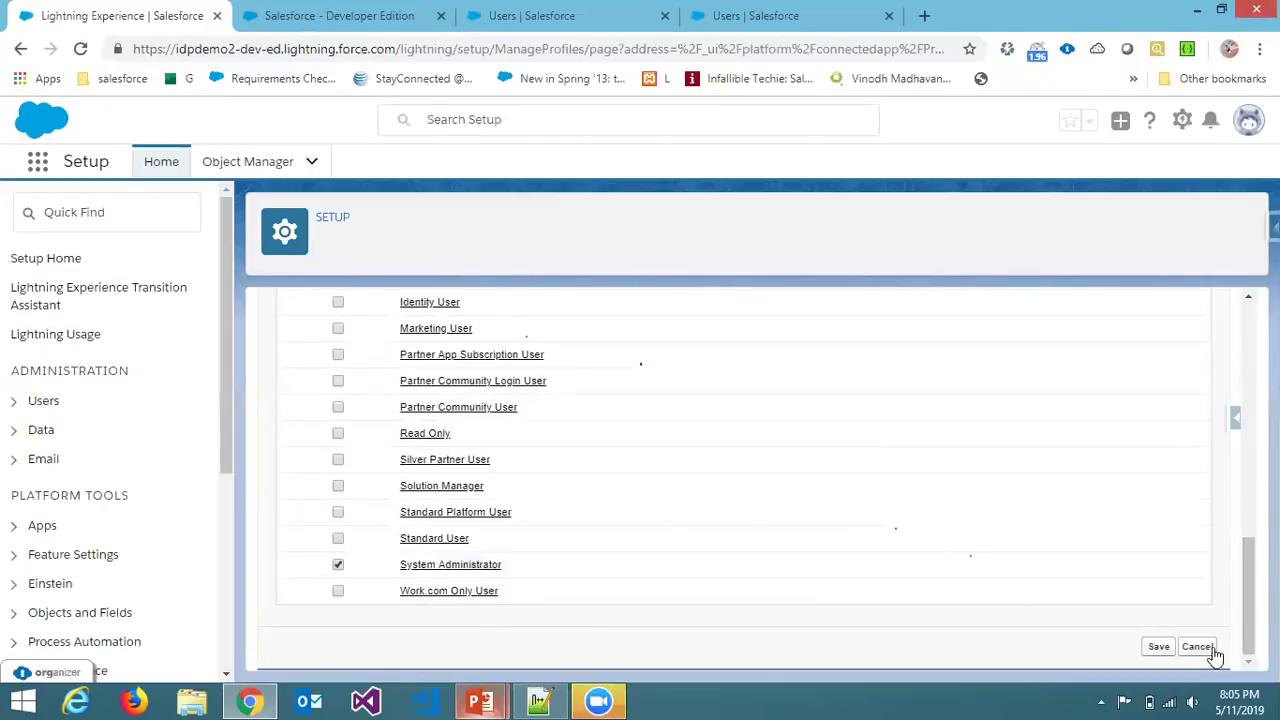
pyautogui.click(1158, 647)
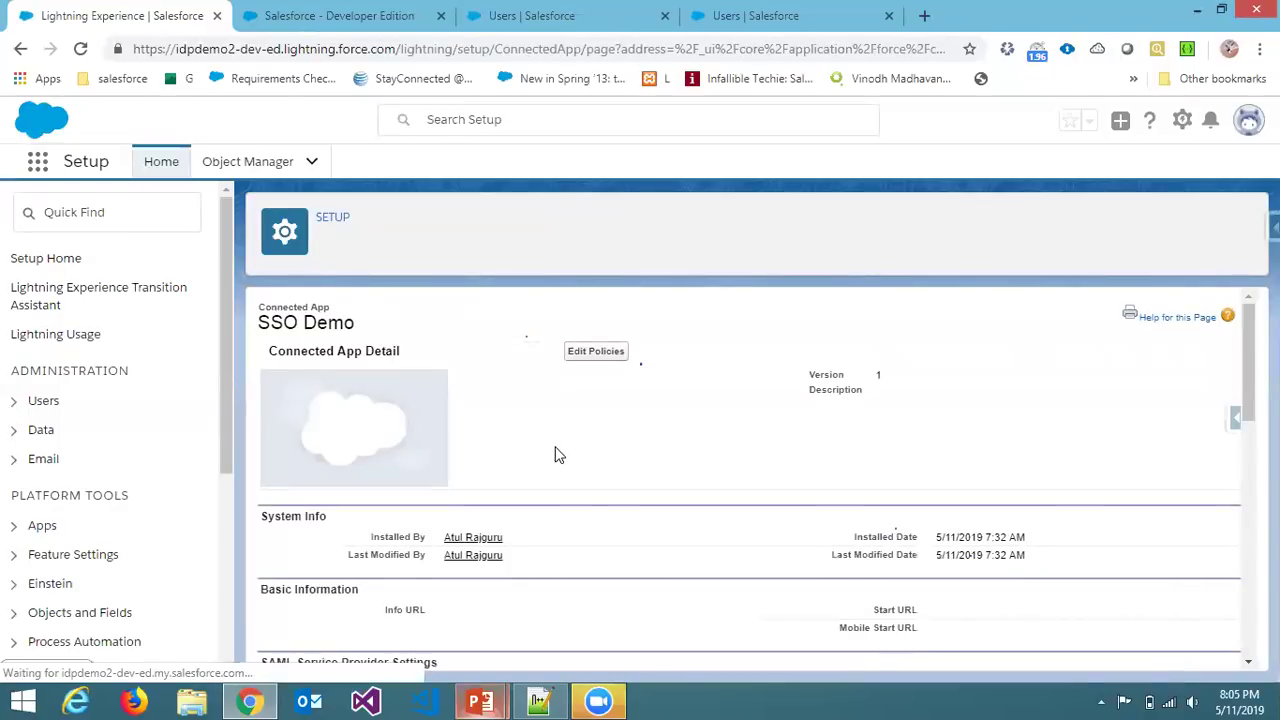
# Step: Reopen the IdP-Initiated Login URL, reaching spdemo2's Single Sign-On Error, then go to Setup Home
pyautogui.moveTo(1245, 390); pyautogui.dragTo(1245, 500)
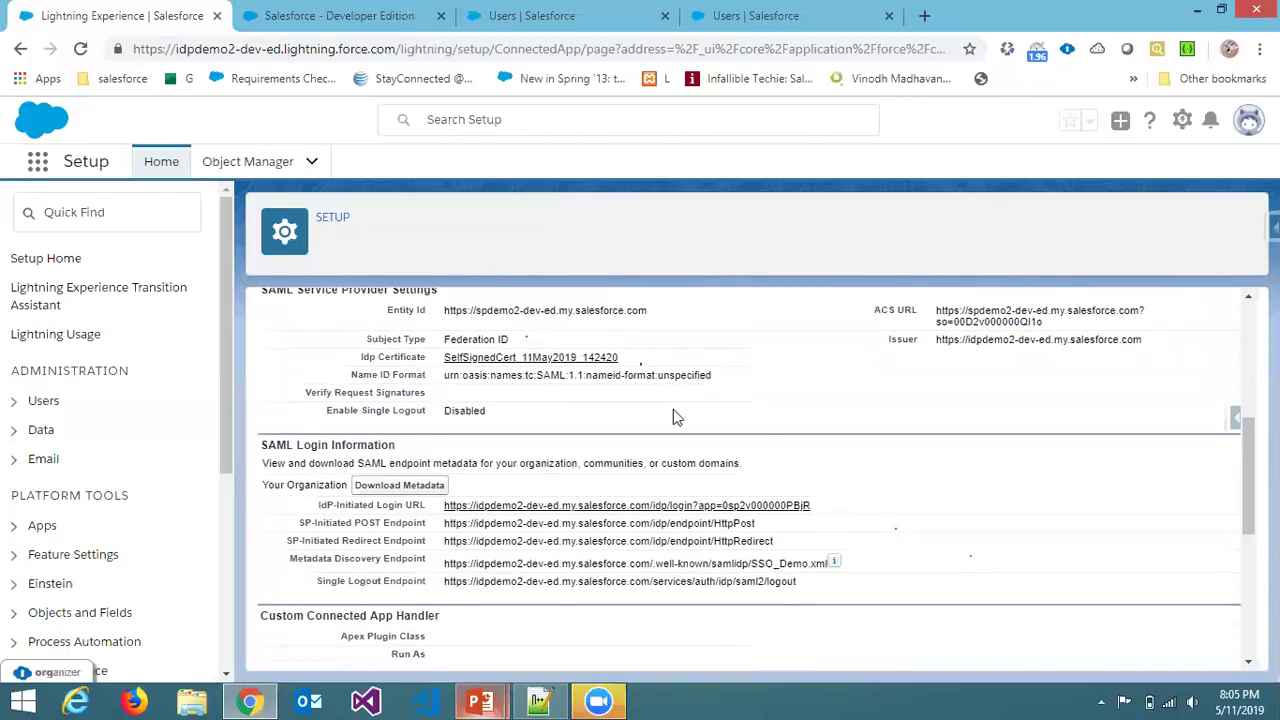
pyautogui.click(636, 513)
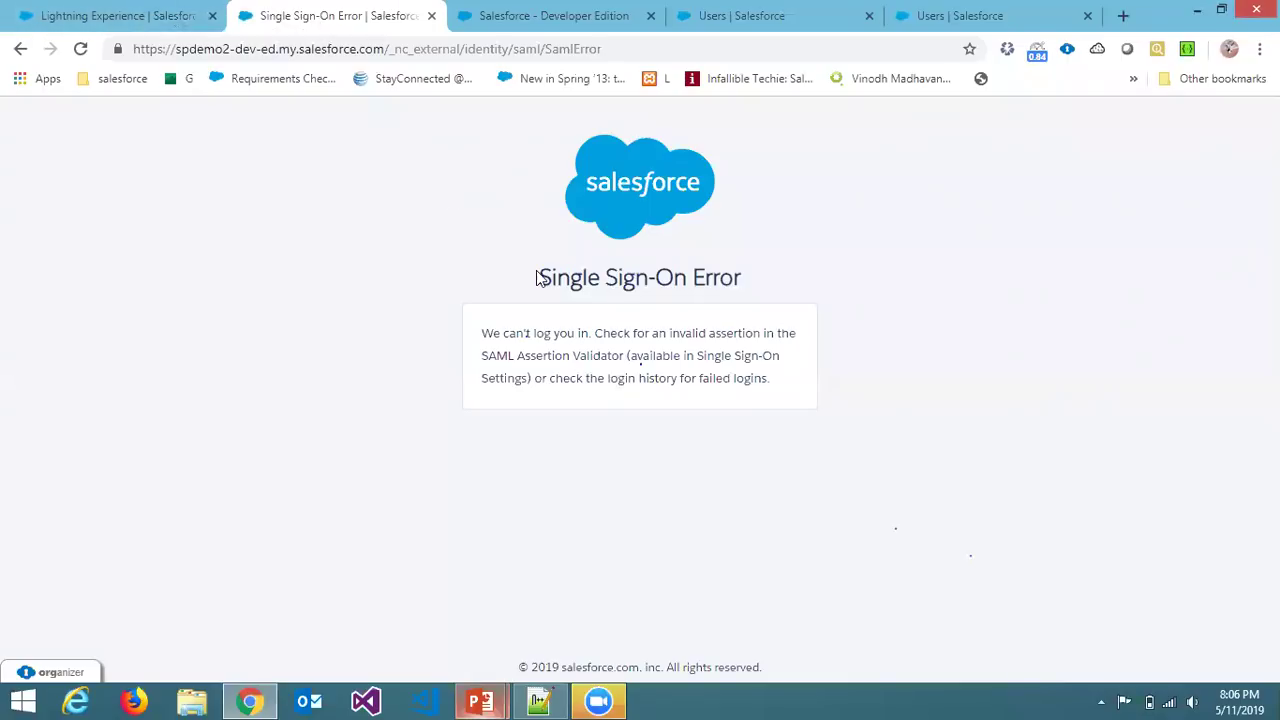
pyautogui.click(170, 14)
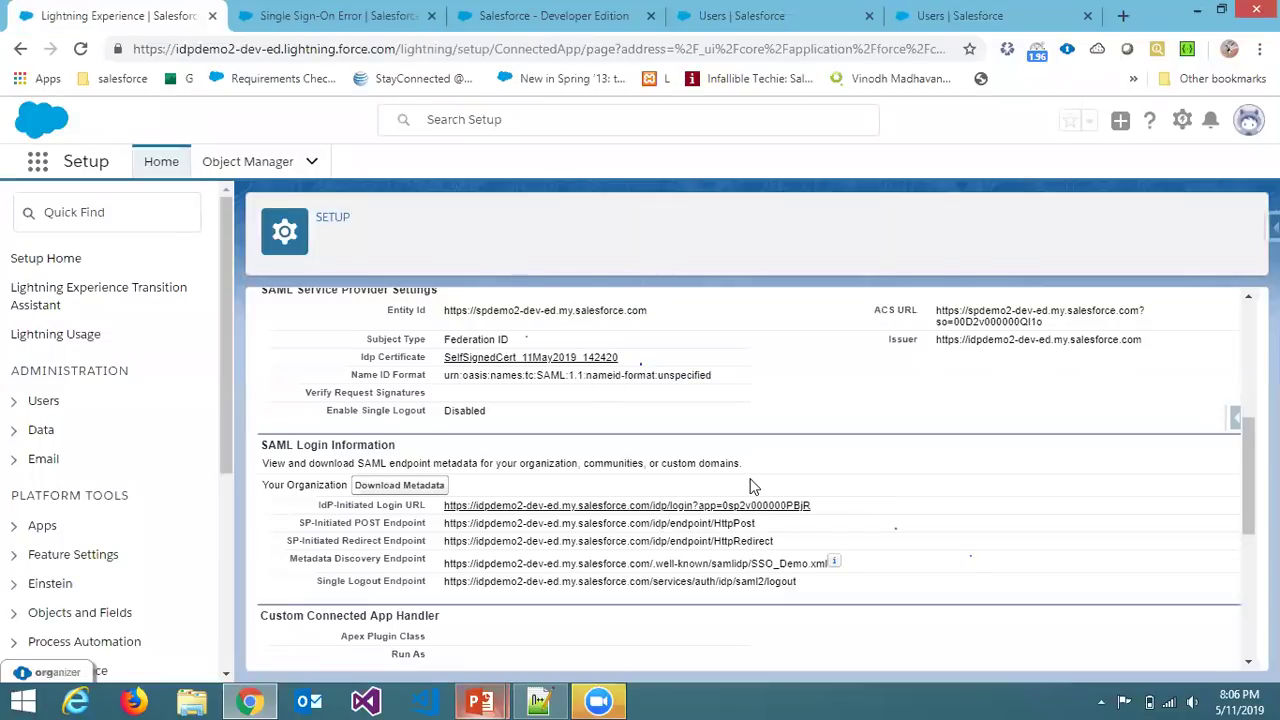
pyautogui.scroll(2, 752, 487)
pyautogui.scroll(4, 752, 487)
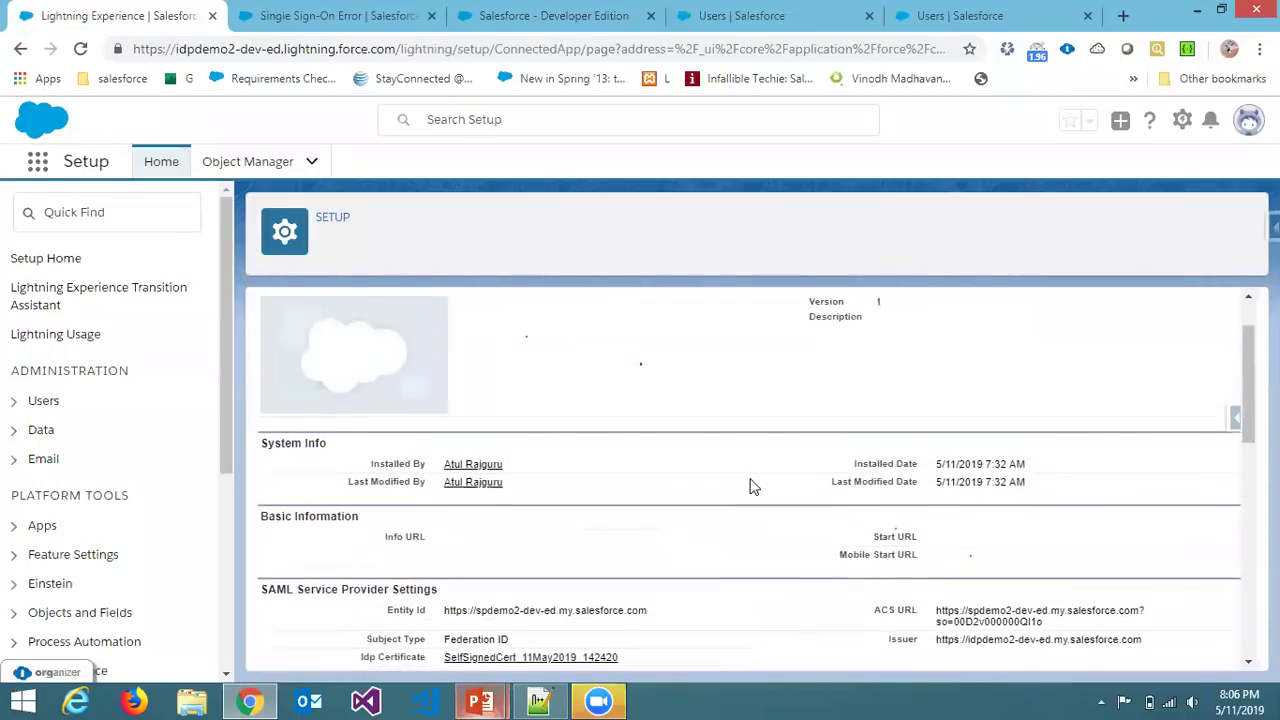
pyautogui.click(332, 222)
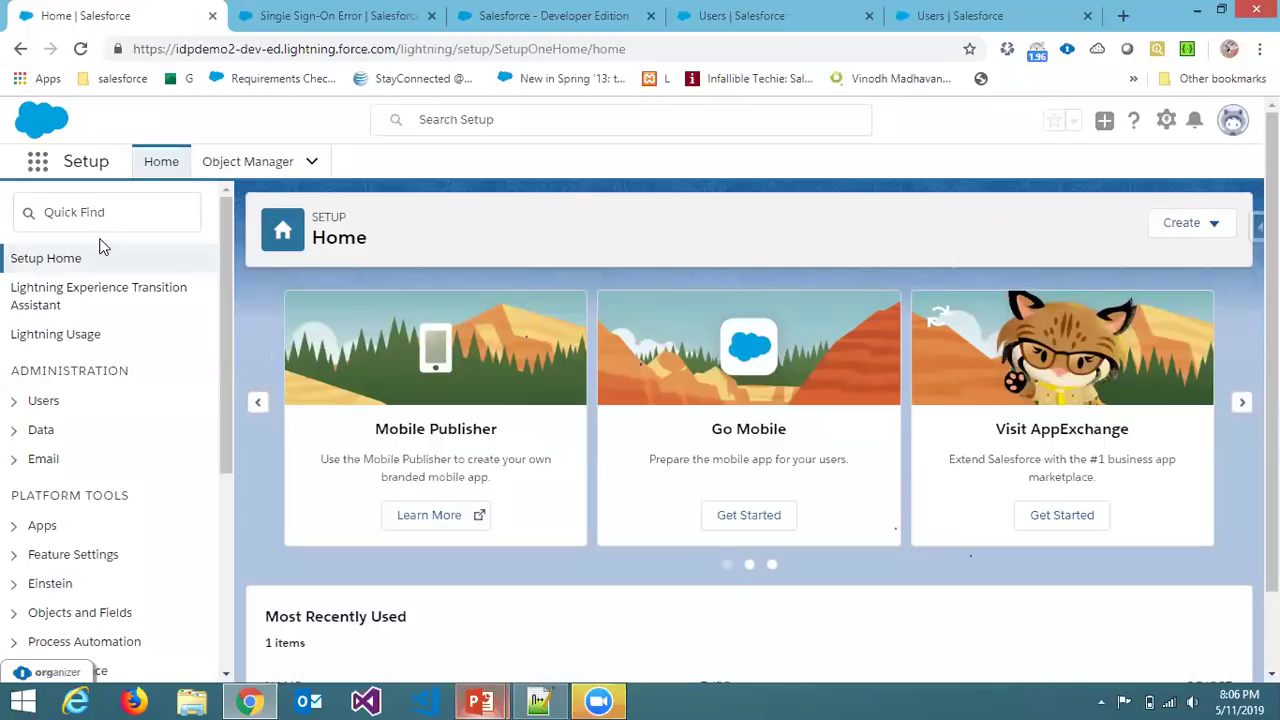
# Step: Return to the SSO Demo connected app and open Edit Policies at its SAML Service Provider Settings
pyautogui.click(112, 213)
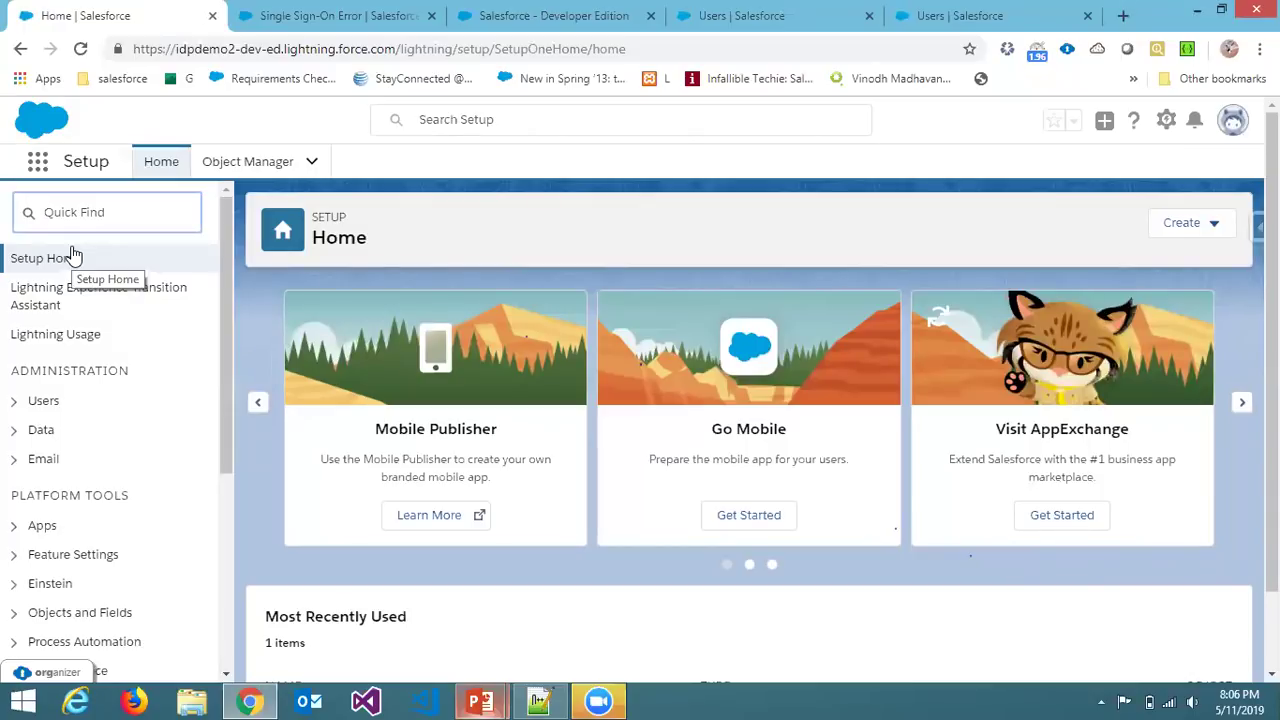
pyautogui.write('app')
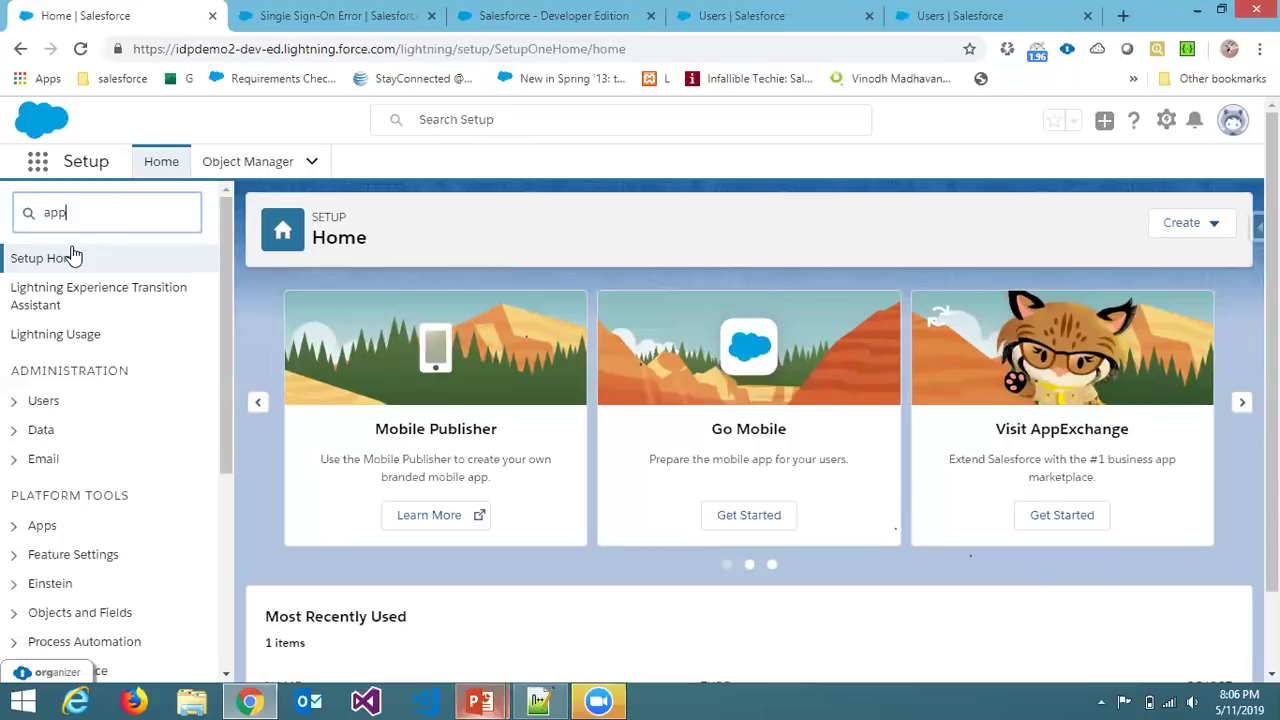
pyautogui.click(20, 48)
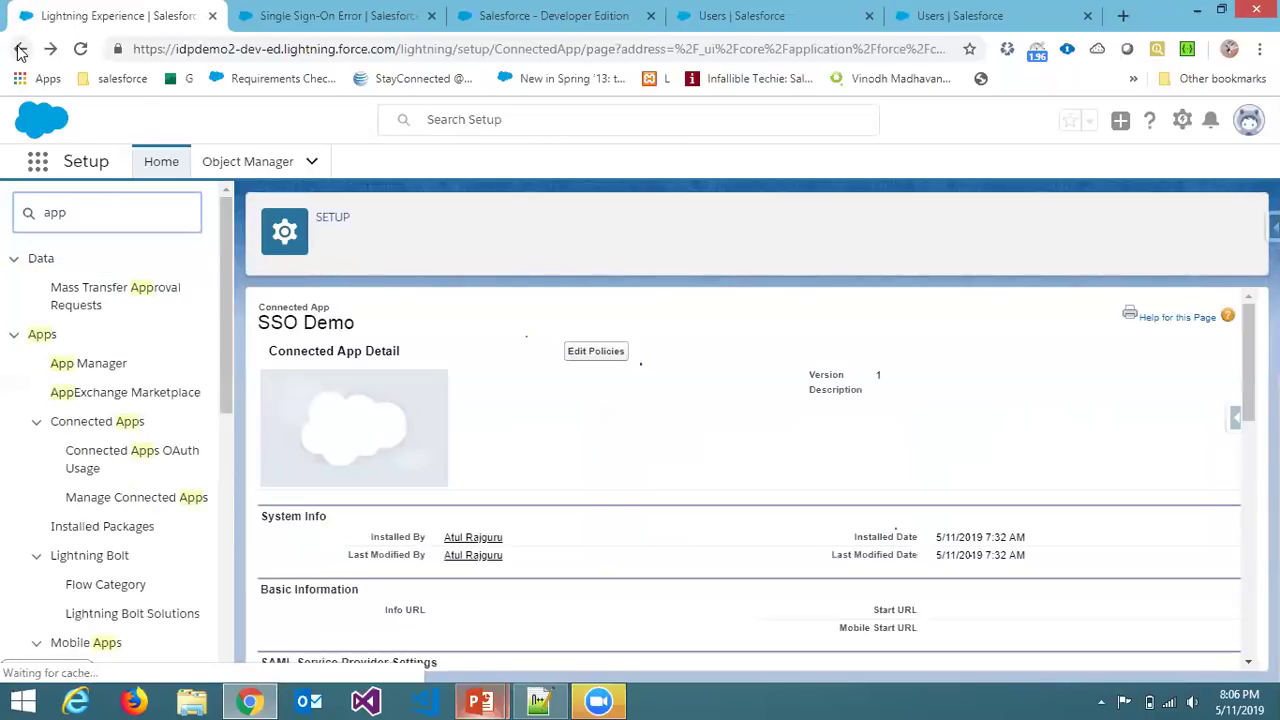
pyautogui.click(591, 357)
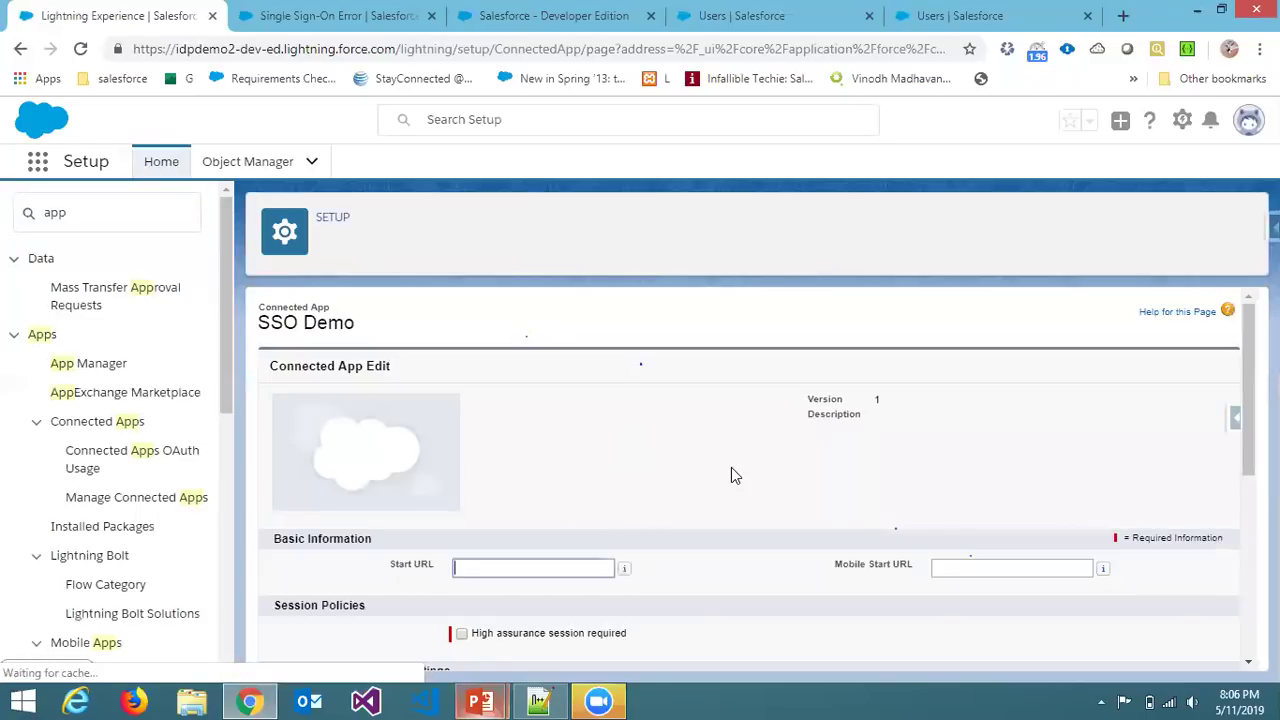
pyautogui.scroll(-2, 731, 468)
pyautogui.scroll(-2, 731, 475)
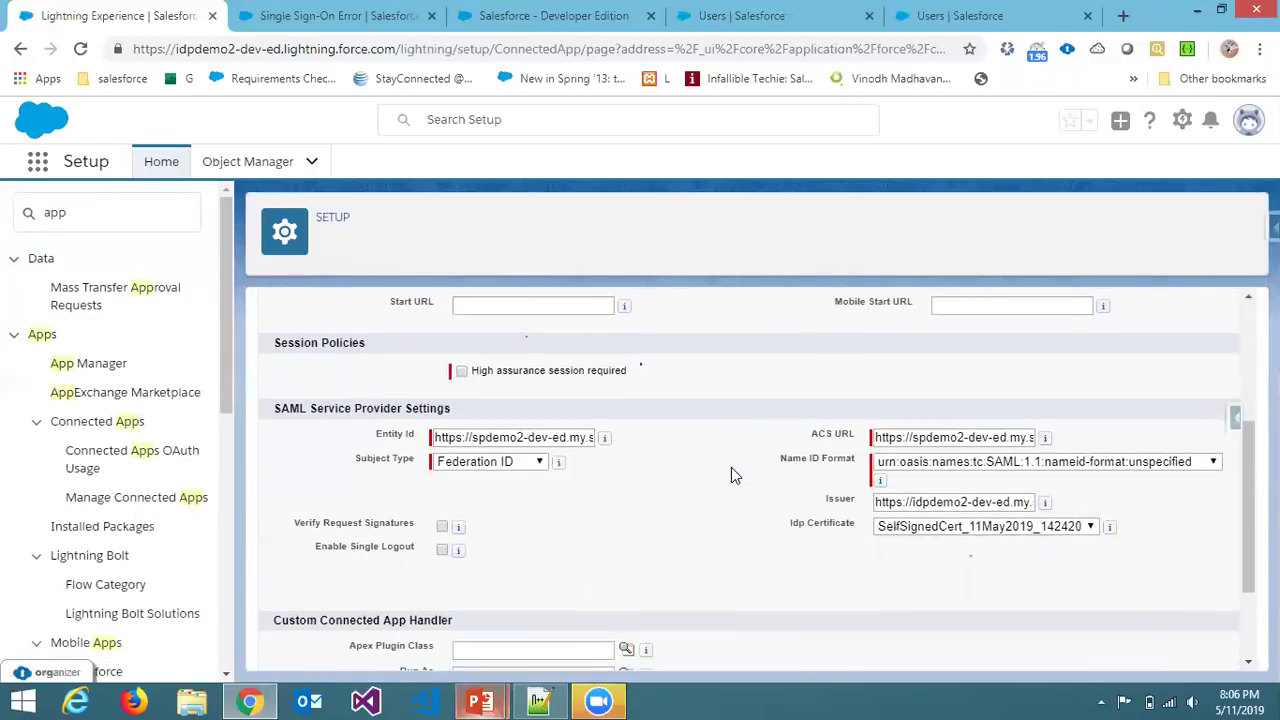
pyautogui.scroll(-1, 731, 468)
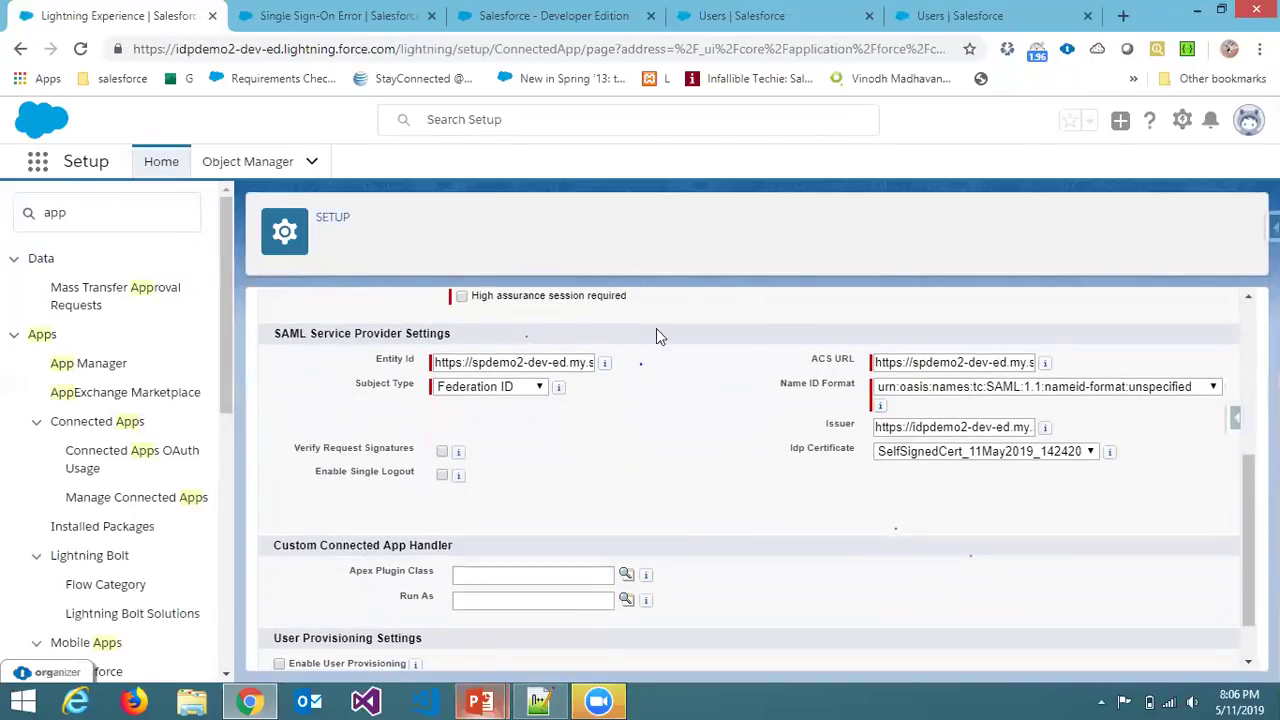
# Step: Close the Insufficient Privileges tab and open Single Sign-On Settings via a 'sing' Quick Find search
pyautogui.click(505, 17)
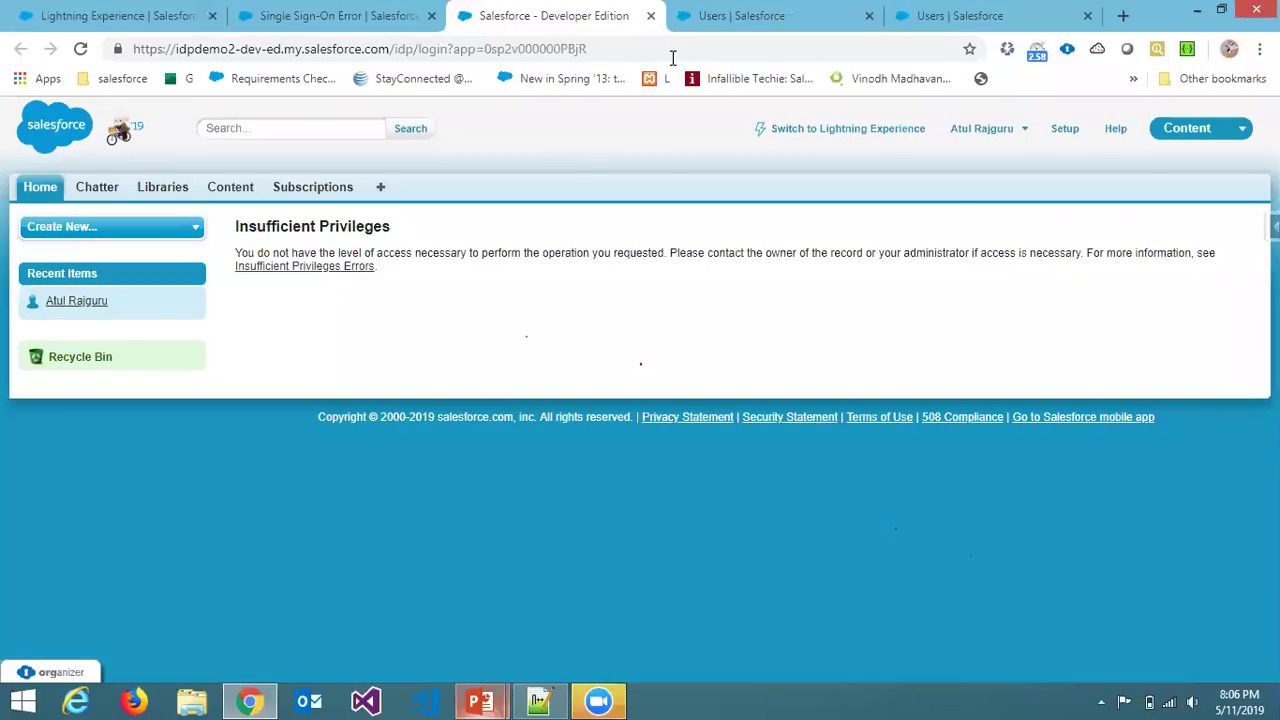
pyautogui.click(650, 16)
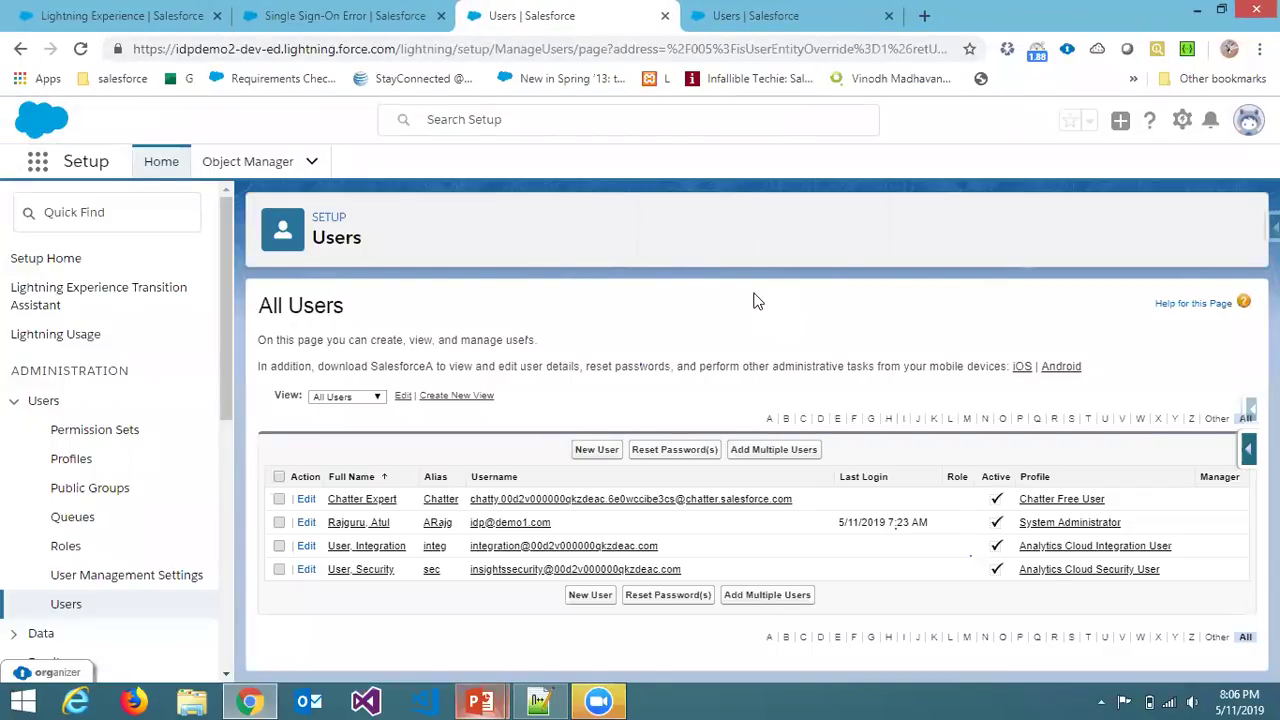
pyautogui.click(65, 207)
pyautogui.write('s')
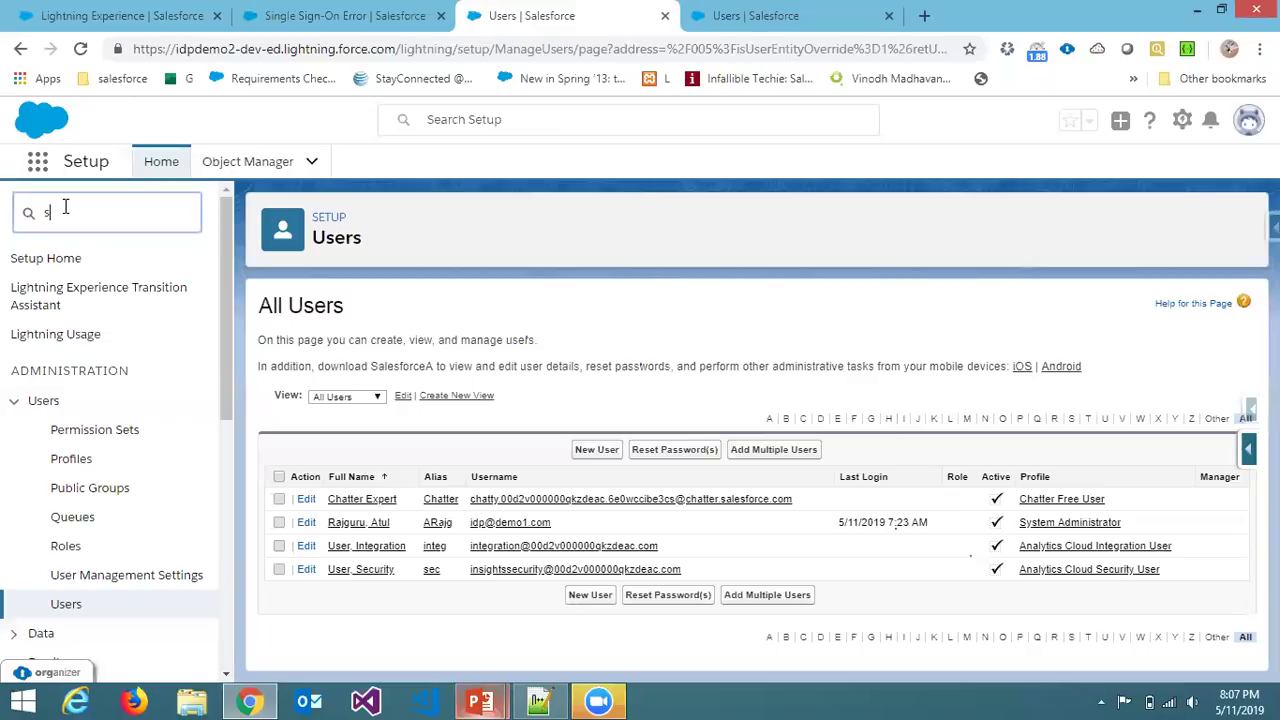
pyautogui.write('ing')
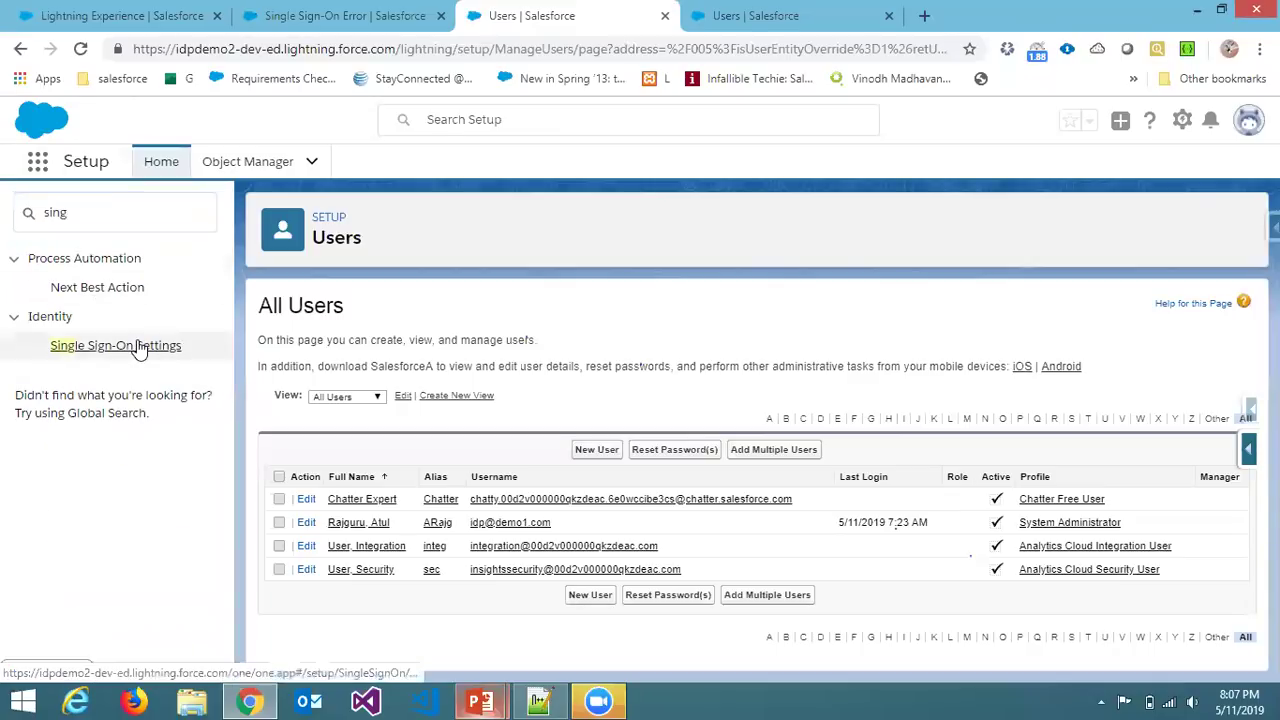
pyautogui.click(140, 347)
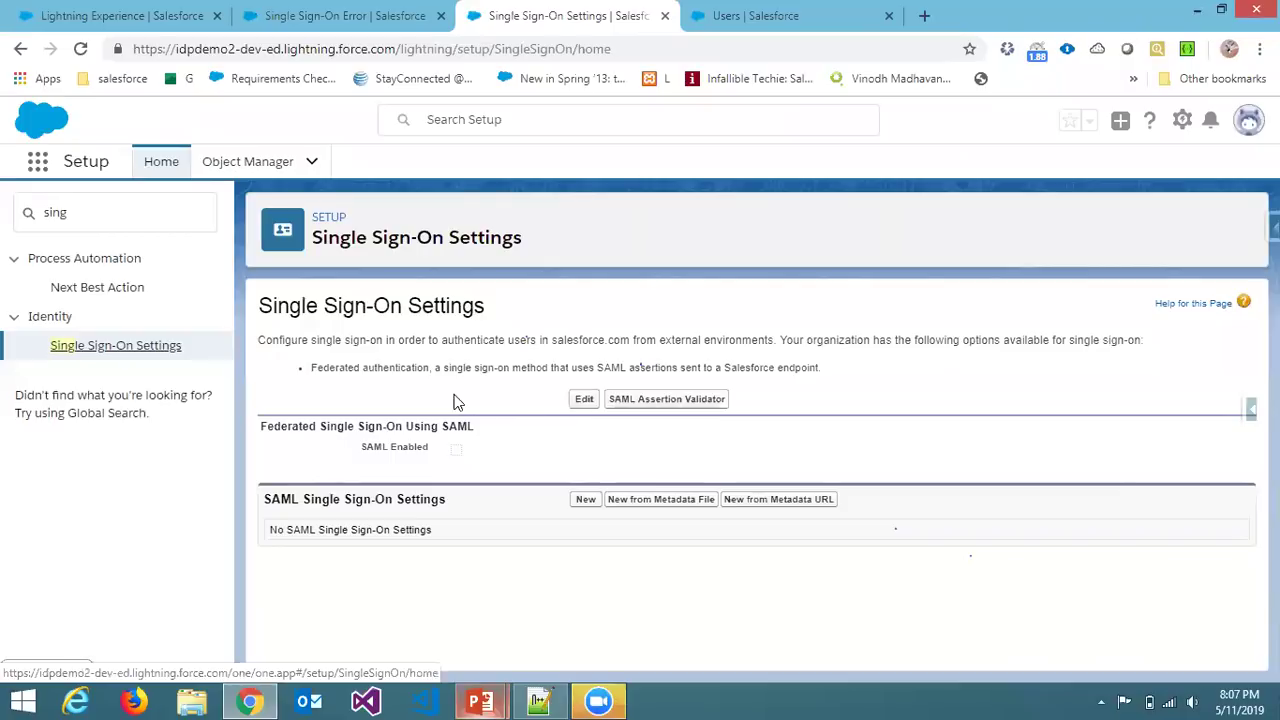
# Step: Close the IdP org's settings tab and open spdemo2's Single Sign-On Settings with a 'sing' search
pyautogui.click(148, 215)
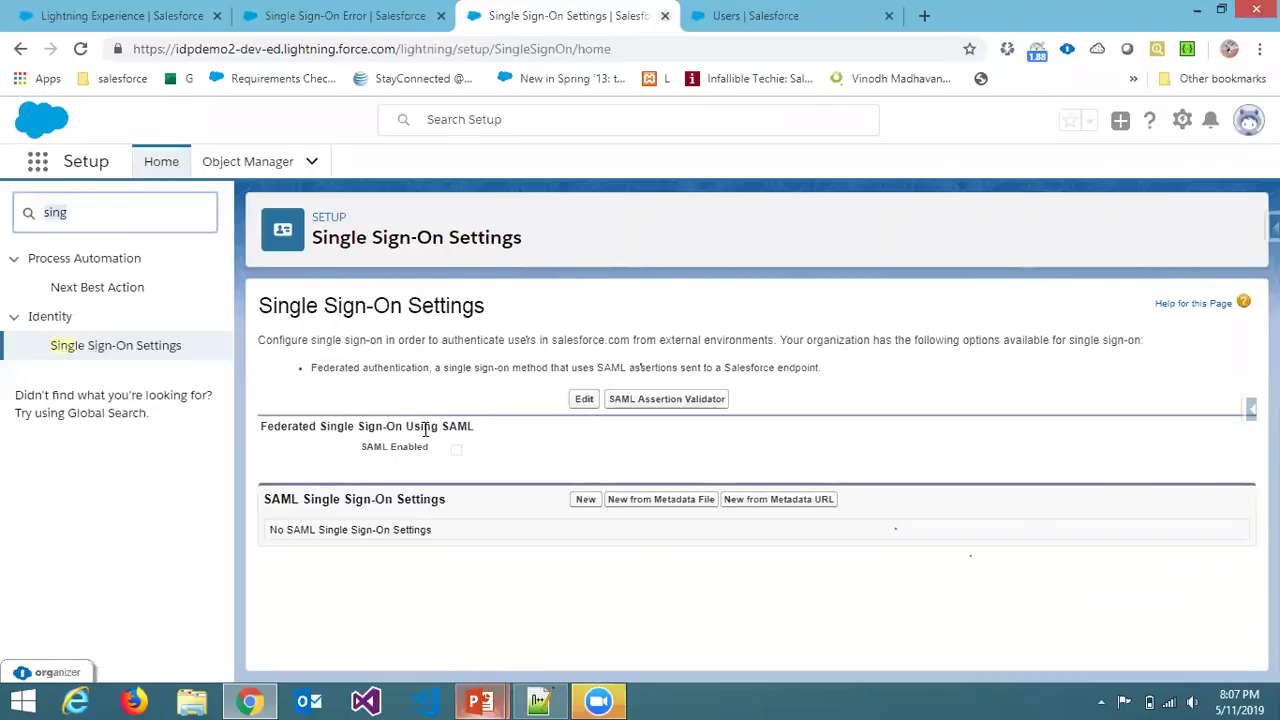
pyautogui.hotkey('ctrl', 'w')
pyautogui.doubleClick(94, 210)
pyautogui.write('s')
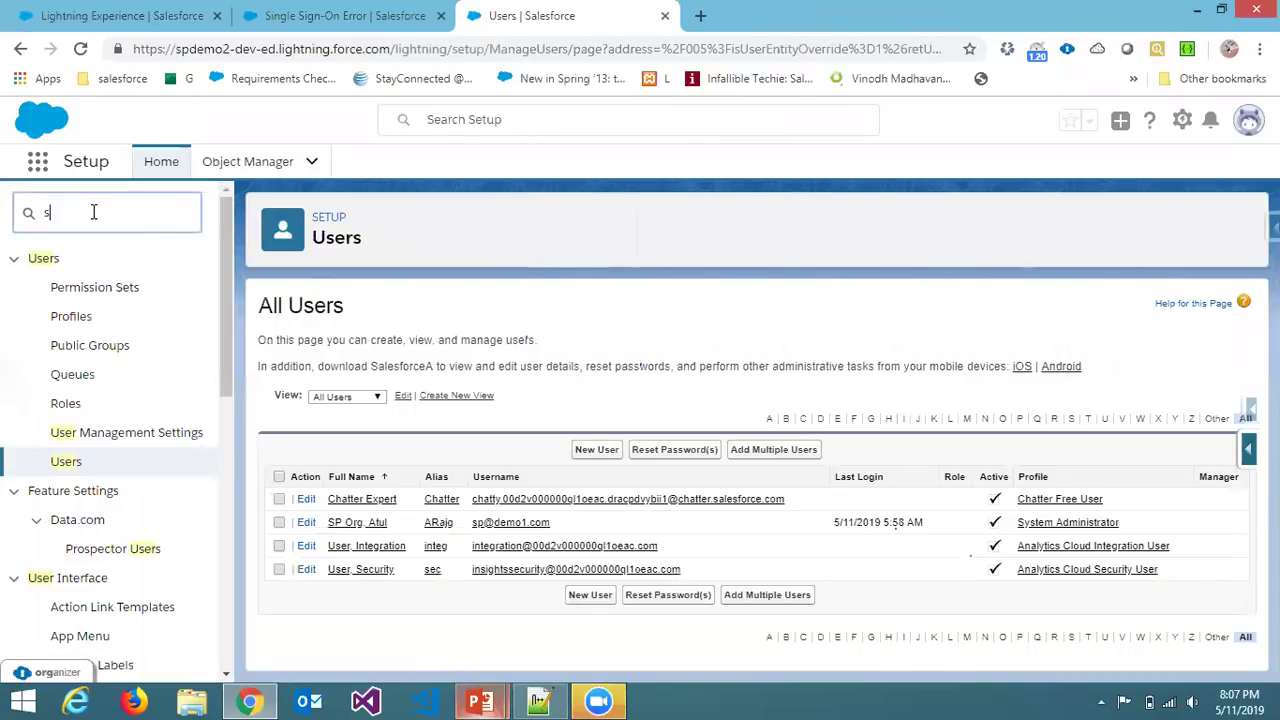
pyautogui.write('in')
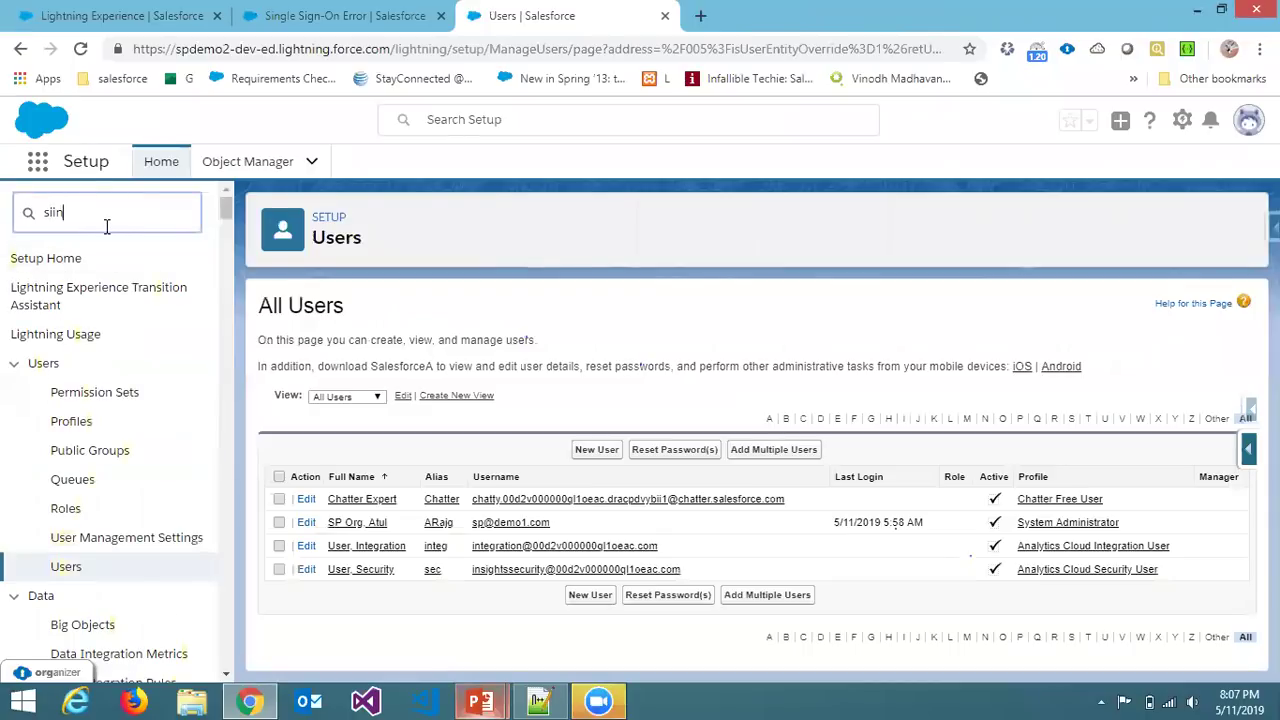
pyautogui.write('g')
pyautogui.press('BackSpace')
pyautogui.press('BackSpace')
pyautogui.press('BackSpace')
pyautogui.write('ng')
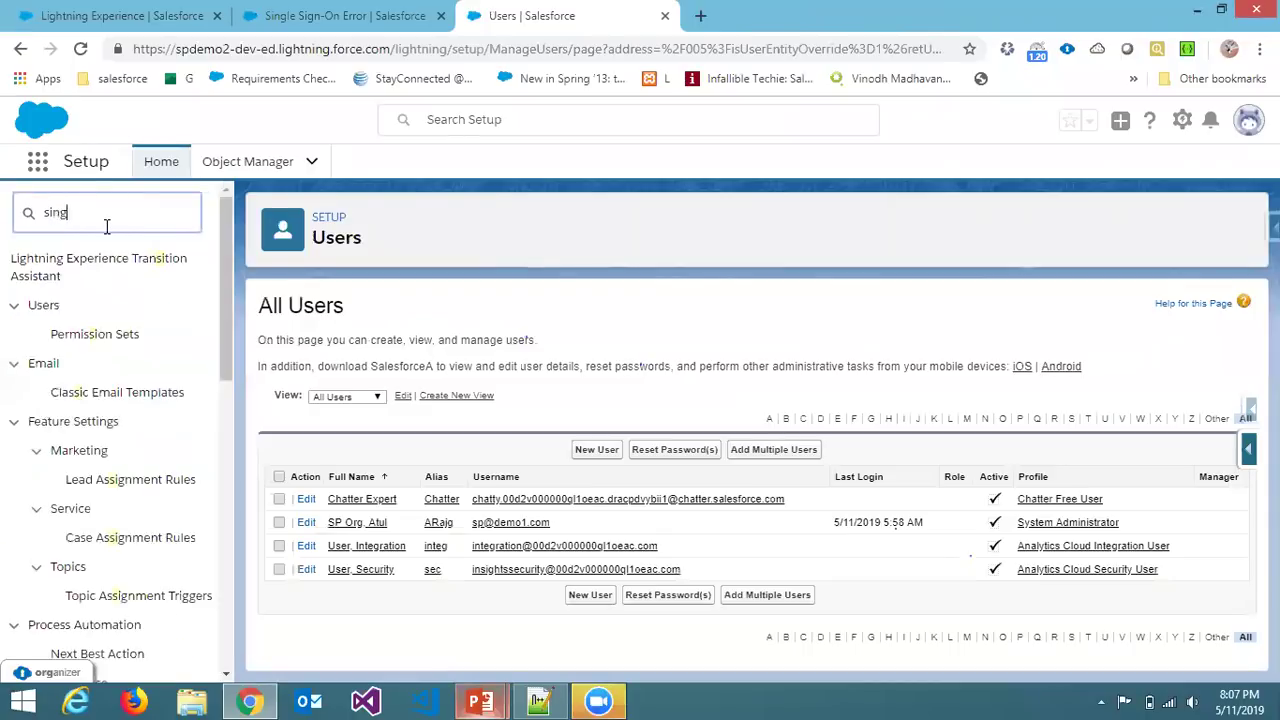
pyautogui.click(120, 345)
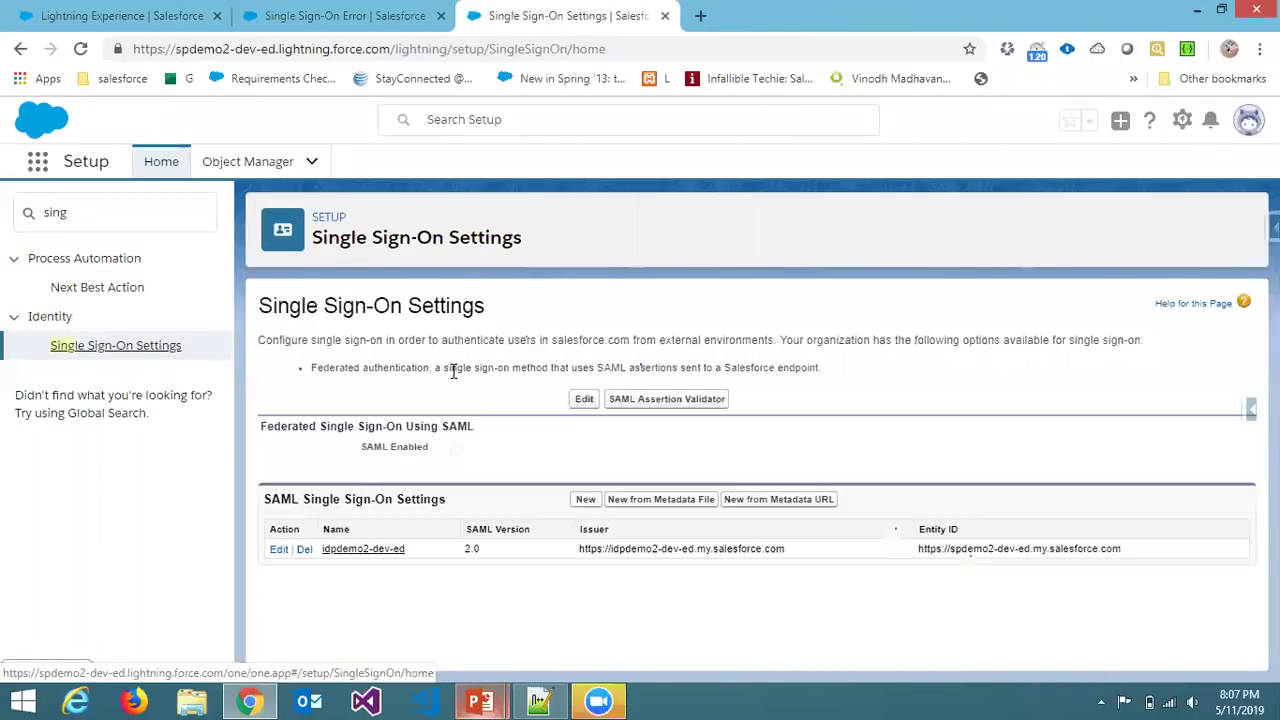
# Step: Open the idpdemo2-dev-ed SAML configuration and copy its Login URL from the Endpoints section
pyautogui.click(356, 550)
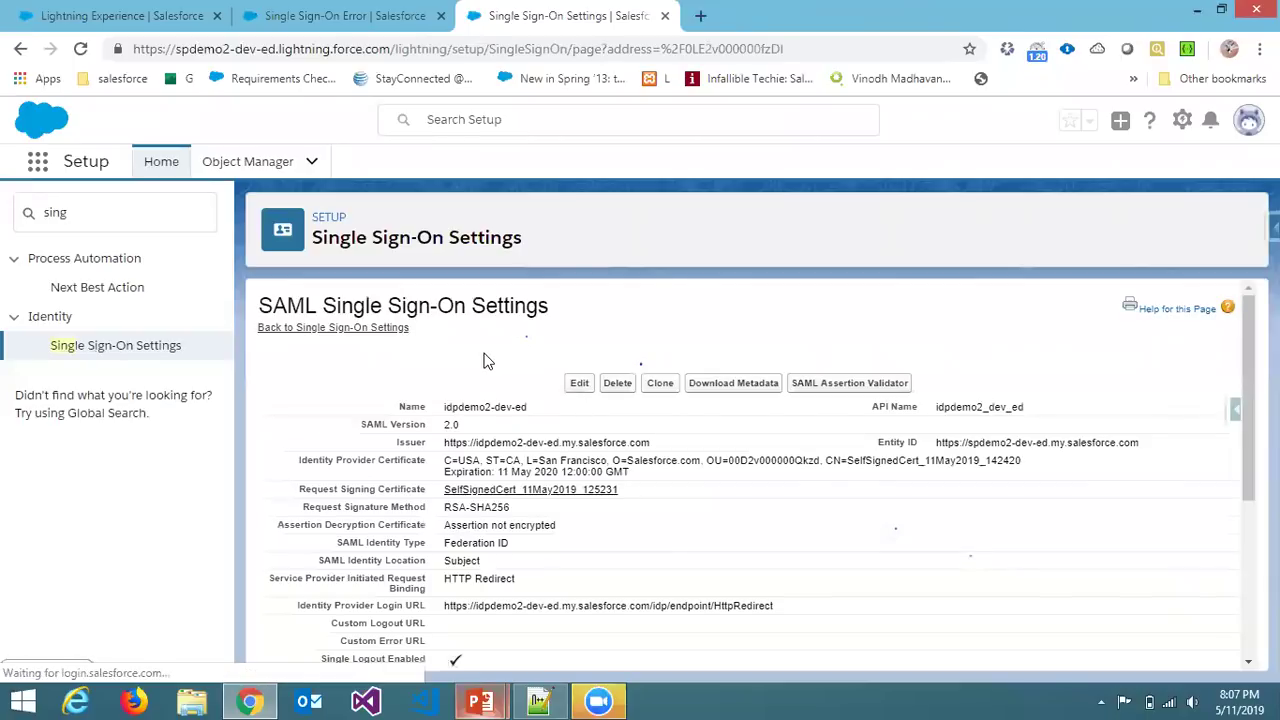
pyautogui.scroll(-3, 483, 360)
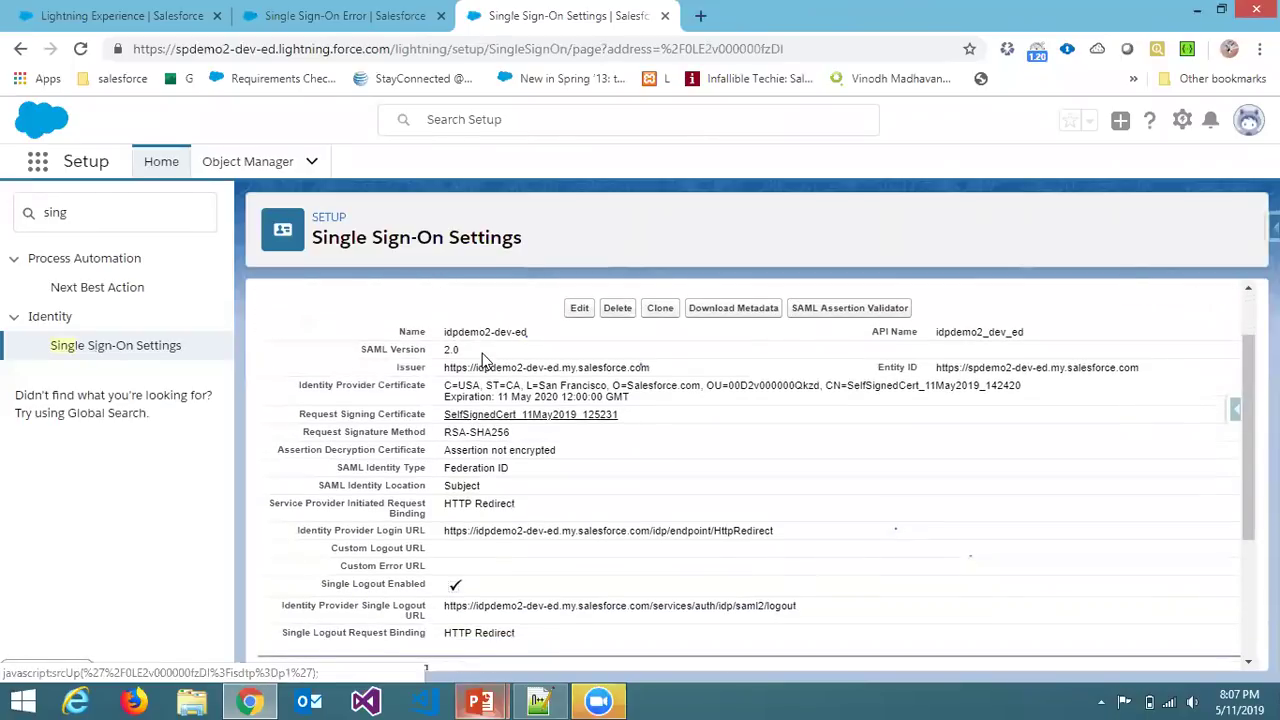
pyautogui.scroll(-1, 483, 352)
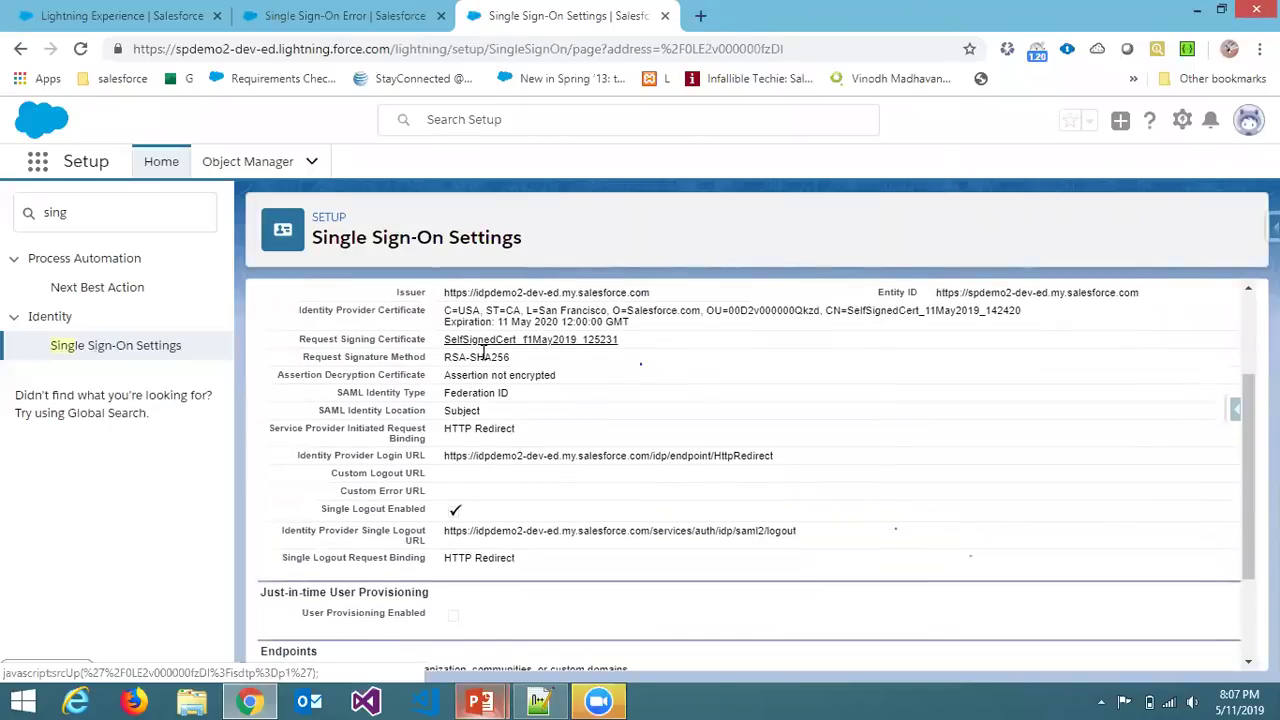
pyautogui.scroll(-4, 483, 355)
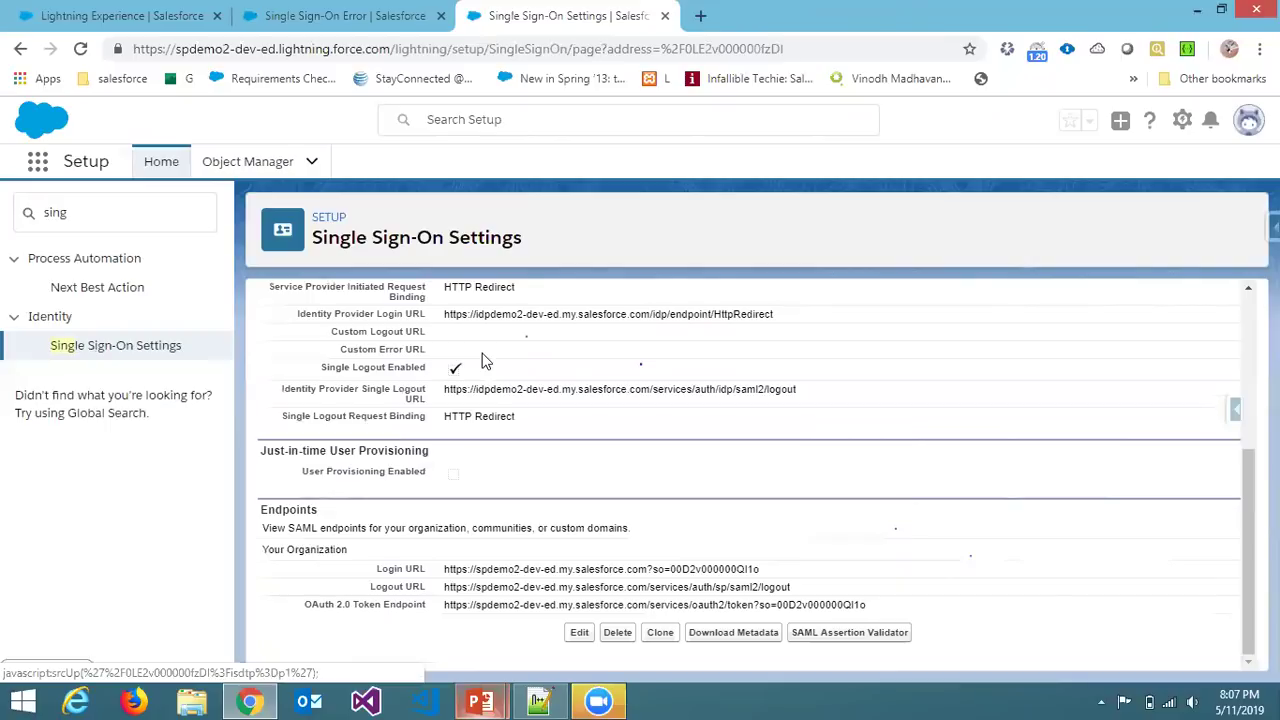
pyautogui.scroll(2, 507, 524)
pyautogui.scroll(4, 507, 524)
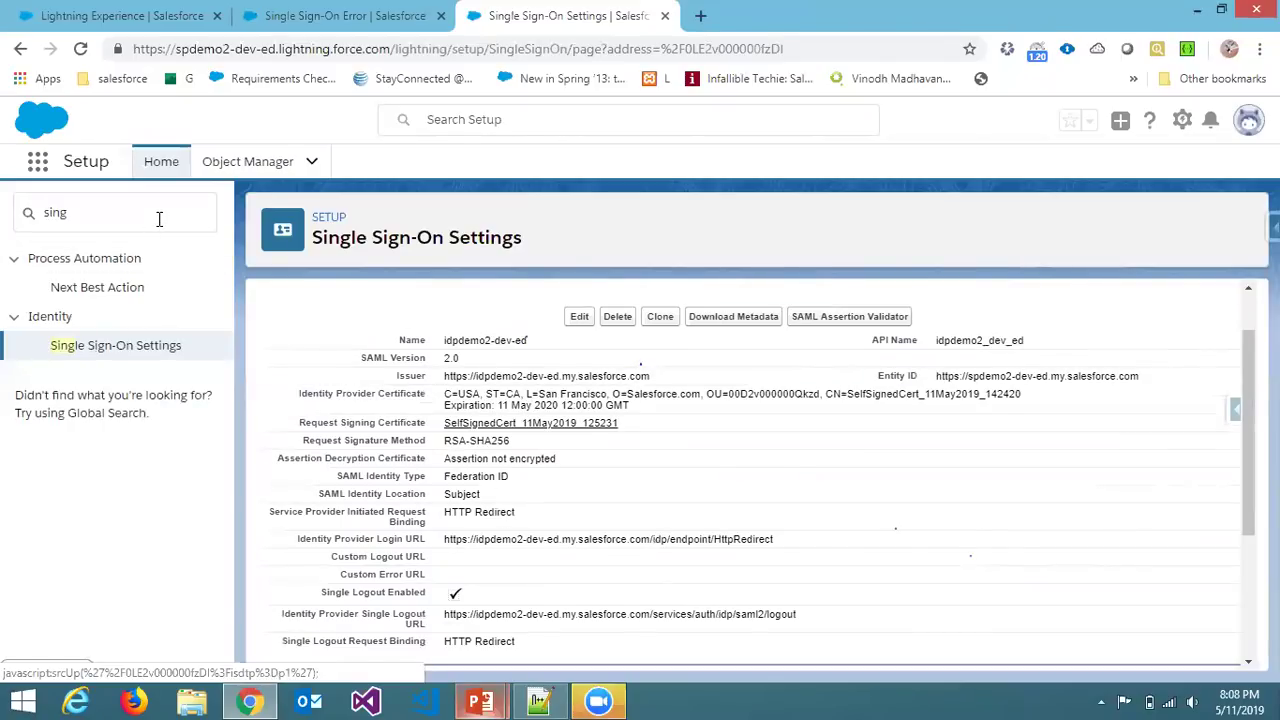
pyautogui.scroll(-3, 466, 500)
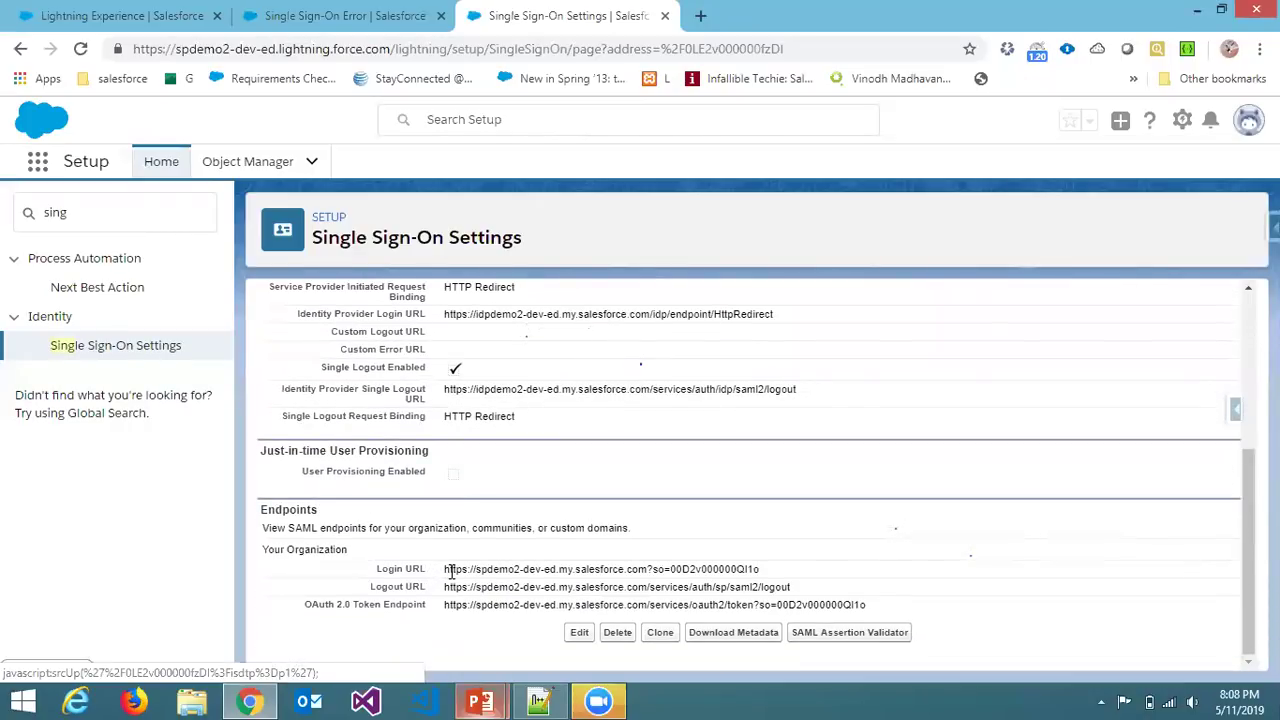
pyautogui.moveTo(449, 570); pyautogui.dragTo(659, 583)
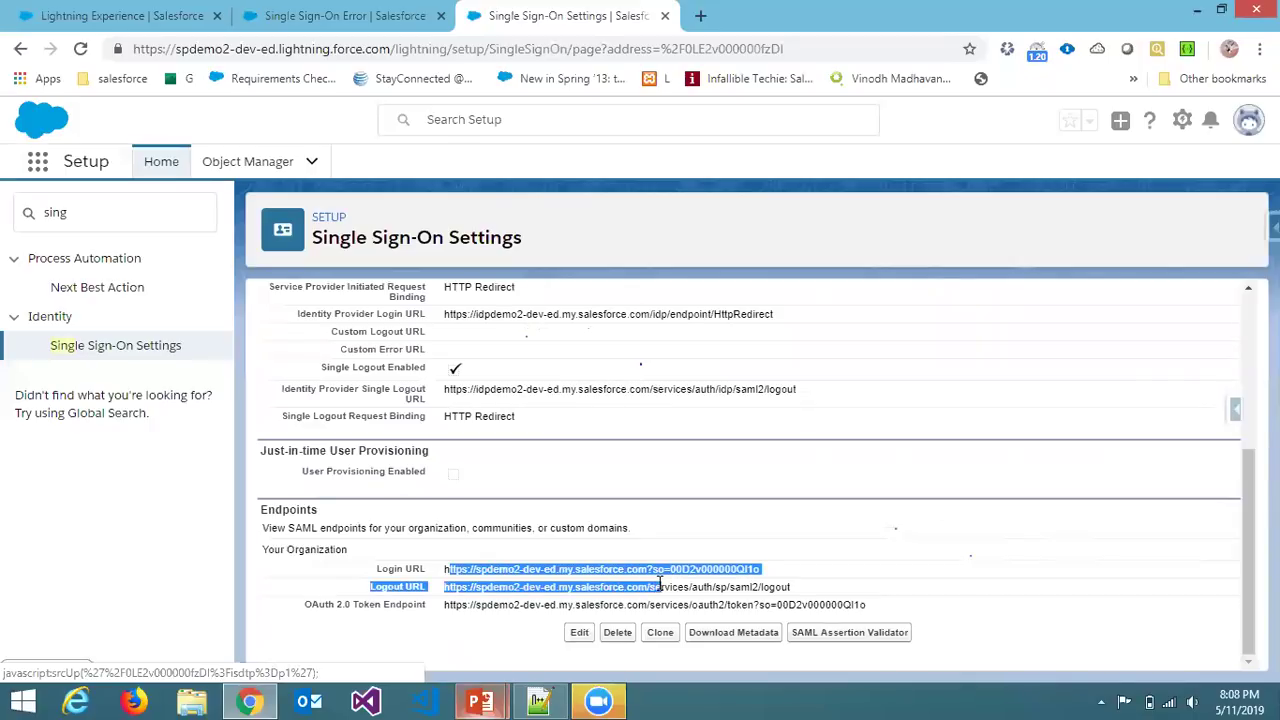
pyautogui.click(461, 586)
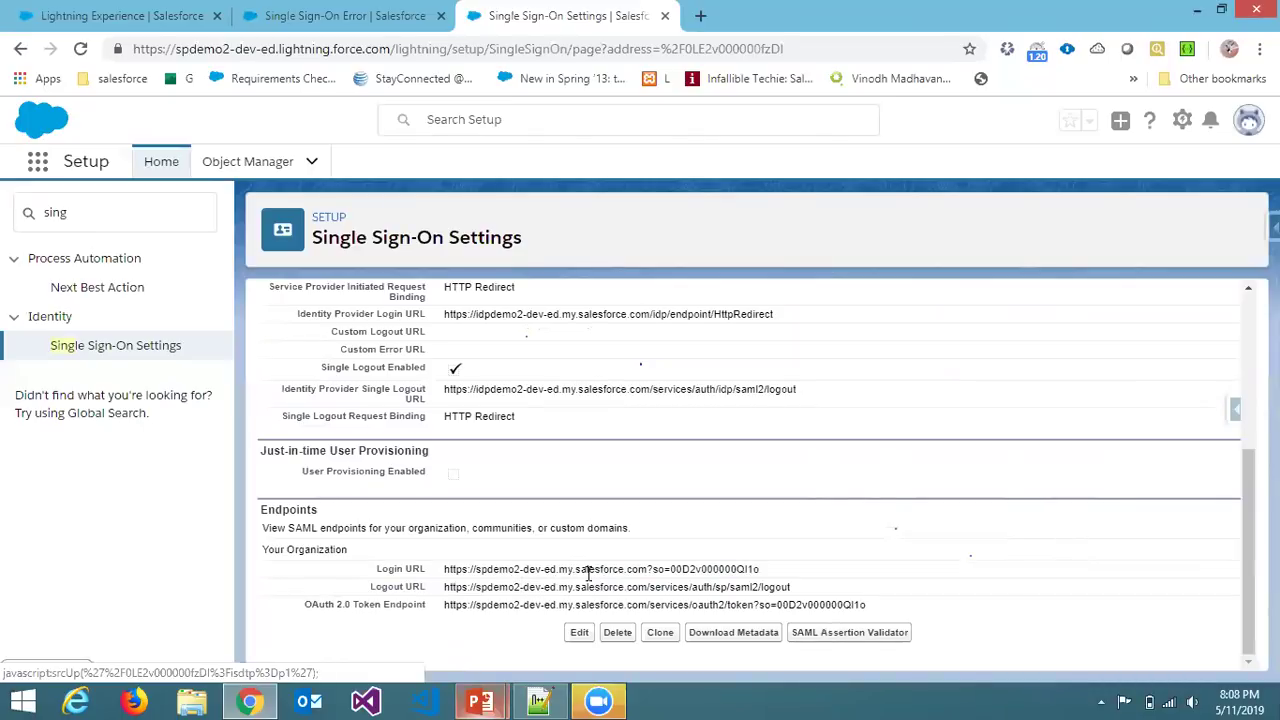
# Step: Append the copied spdemo2 so= login parameter to the end of the connected app's ACS URL
pyautogui.click(140, 16)
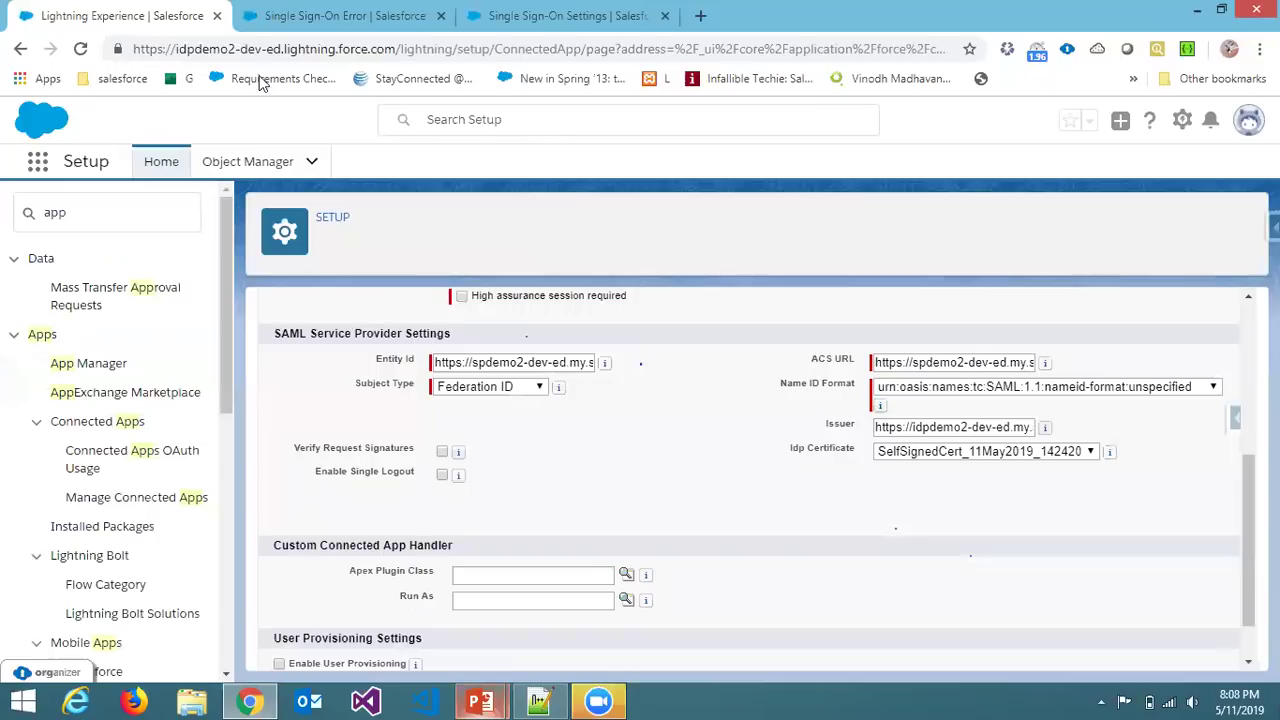
pyautogui.click(942, 362)
pyautogui.press('Right')
pyautogui.press('Right')
pyautogui.press('Right')
pyautogui.press('Right')
pyautogui.press('Right')
pyautogui.press('Right')
pyautogui.press('Right')
pyautogui.press('Right')
pyautogui.press('Right')
pyautogui.press('Right')
pyautogui.press('Right')
pyautogui.press('Right')
pyautogui.press('Right')
pyautogui.press('Right')
pyautogui.press('Right')
pyautogui.press('Right')
pyautogui.press('Right')
pyautogui.press('Right')
pyautogui.press('Right')
pyautogui.press('Right')
pyautogui.write('so=00D2v000000QI1d')
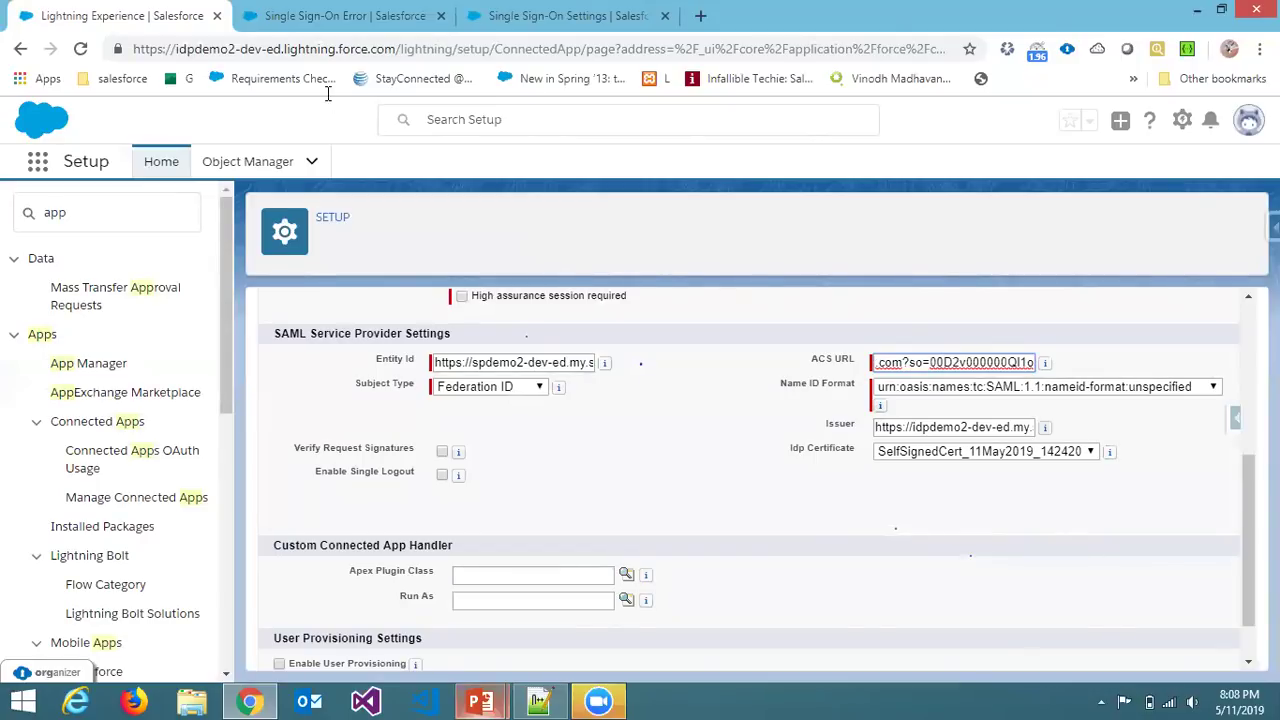
pyautogui.click(492, 18)
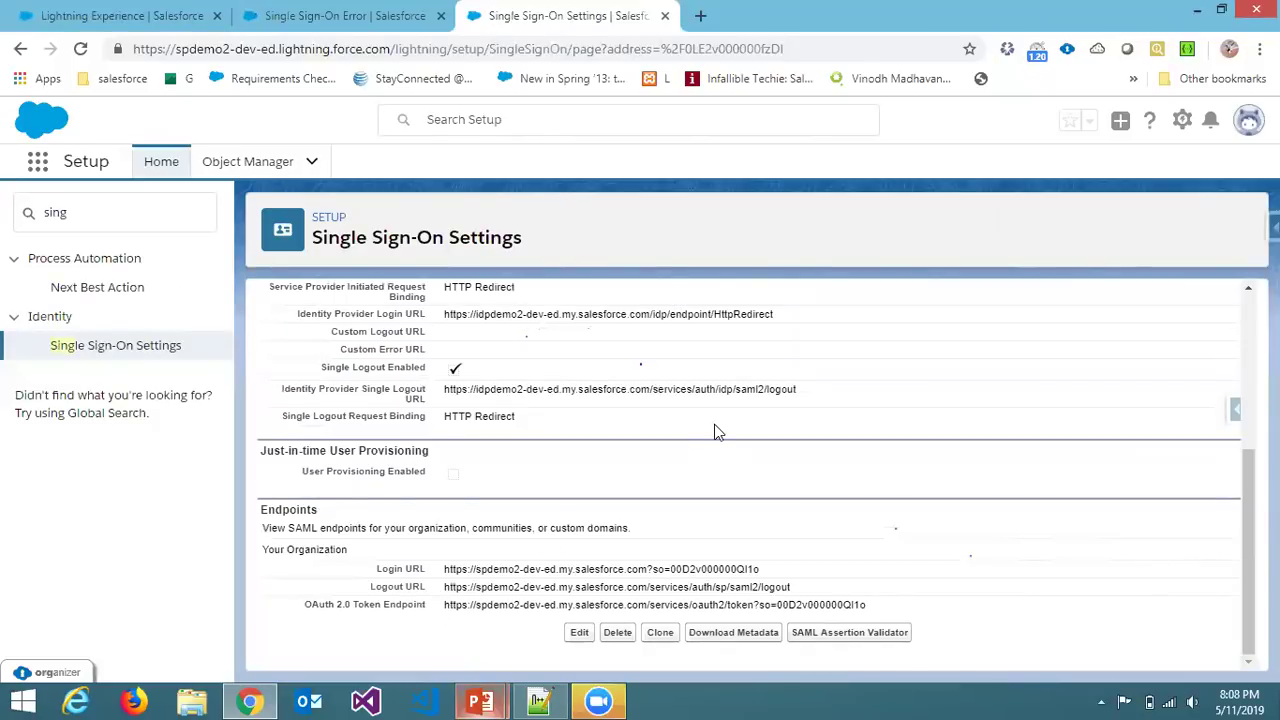
# Step: Review spdemo2's Single Sign-On Settings, then go back to the SSO Demo connected app edit form
pyautogui.scroll(1, 714, 431)
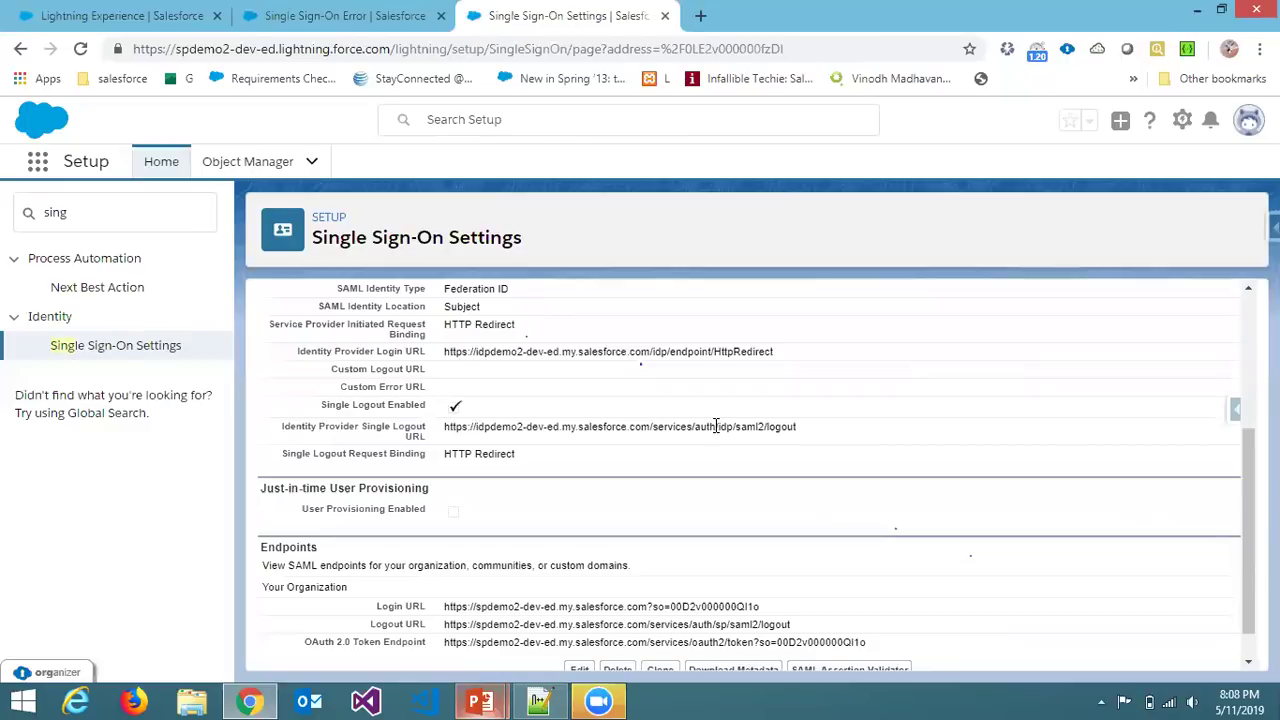
pyautogui.scroll(1, 716, 426)
pyautogui.scroll(1, 716, 426)
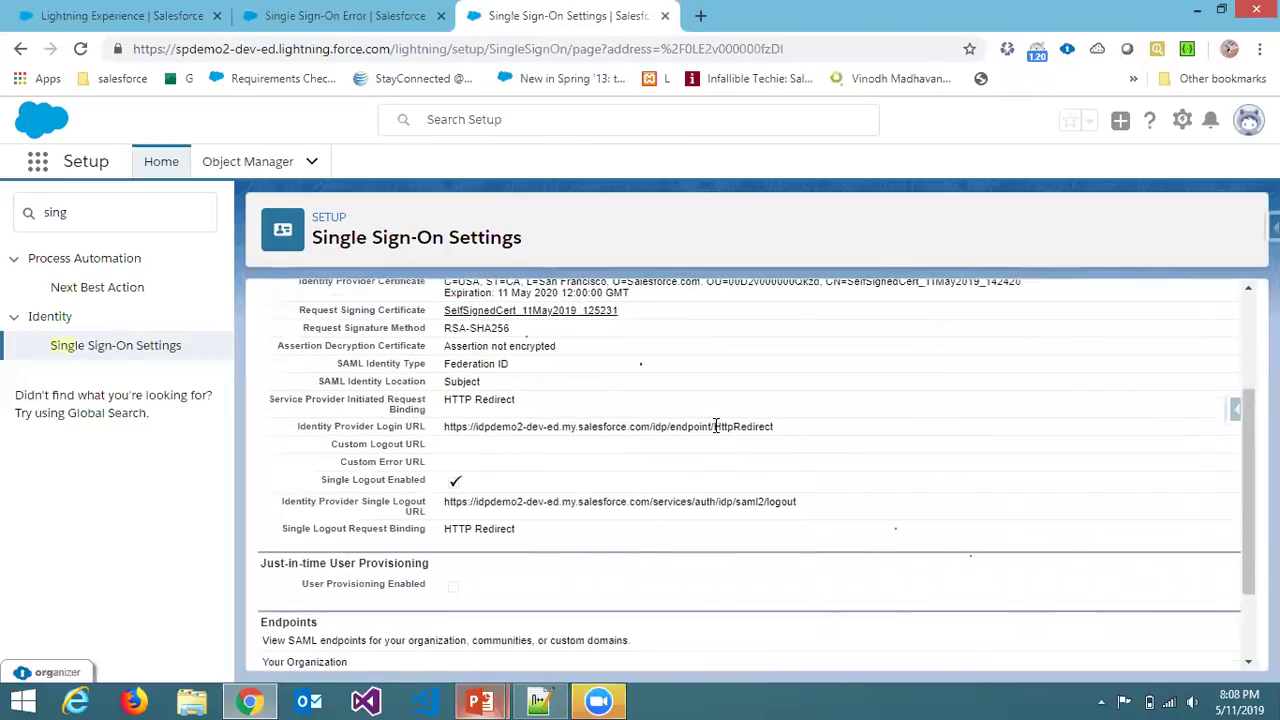
pyautogui.scroll(1, 716, 426)
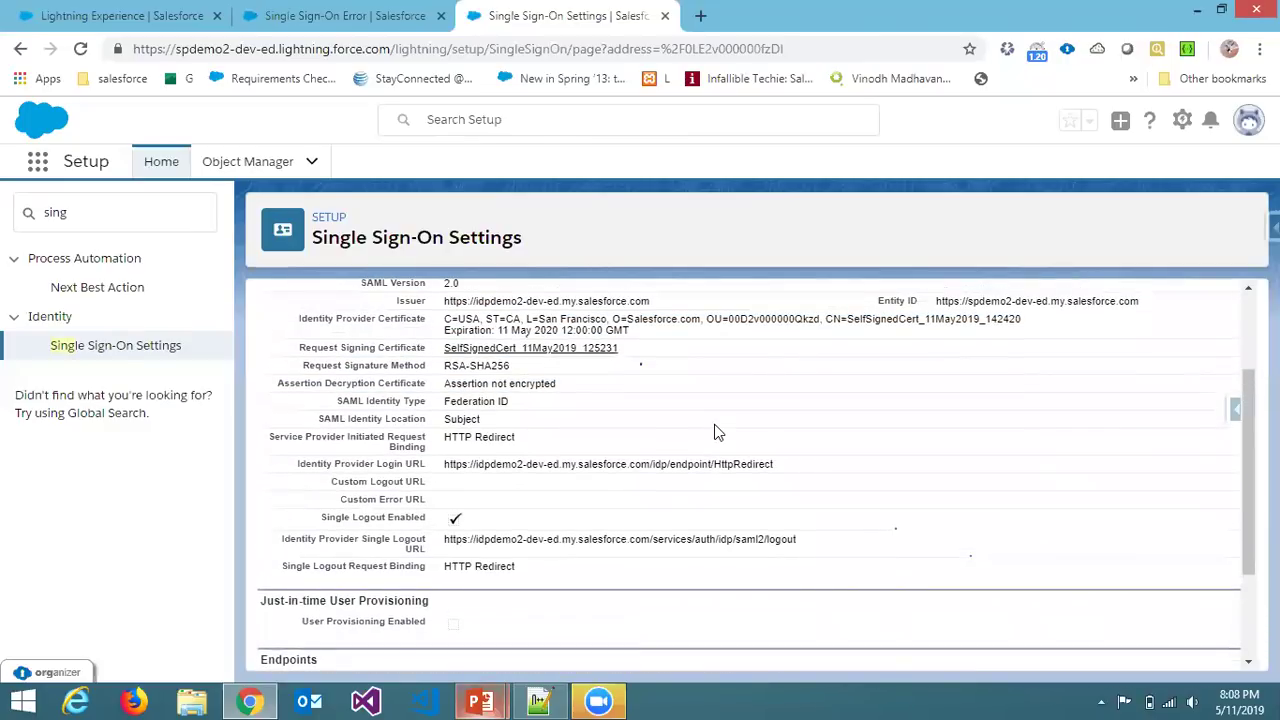
pyautogui.scroll(1, 714, 431)
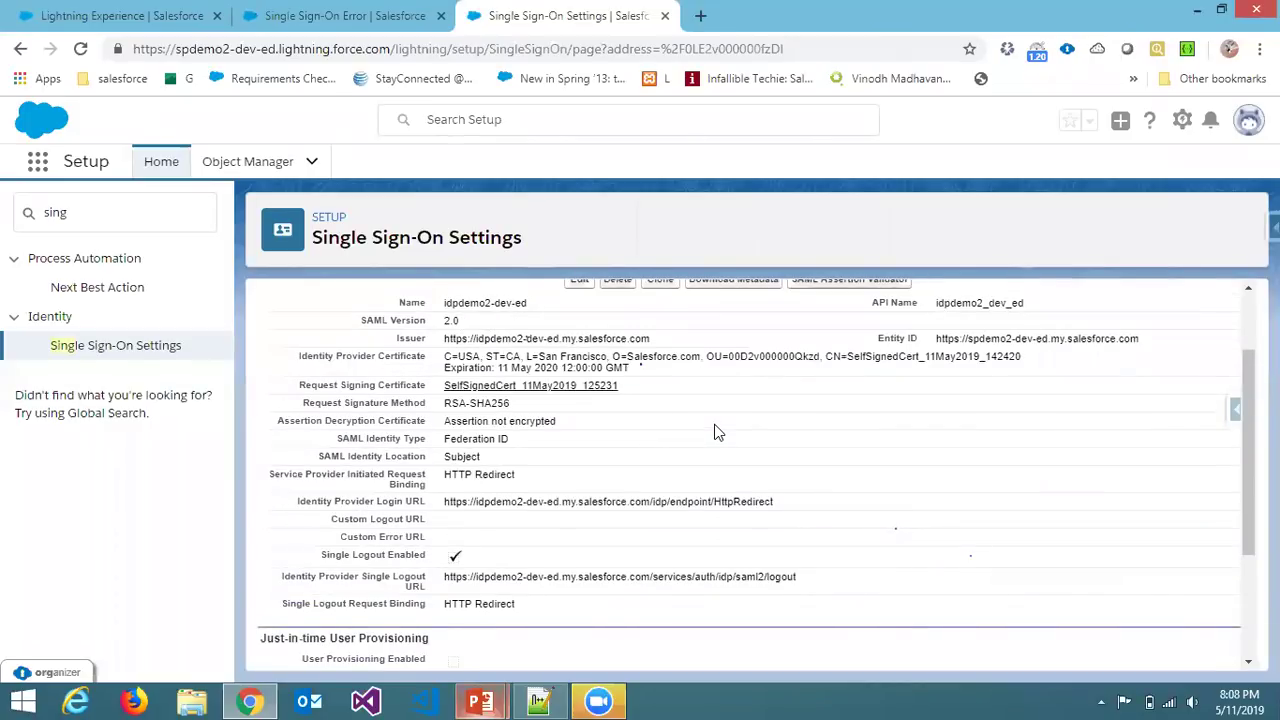
pyautogui.scroll(1, 715, 432)
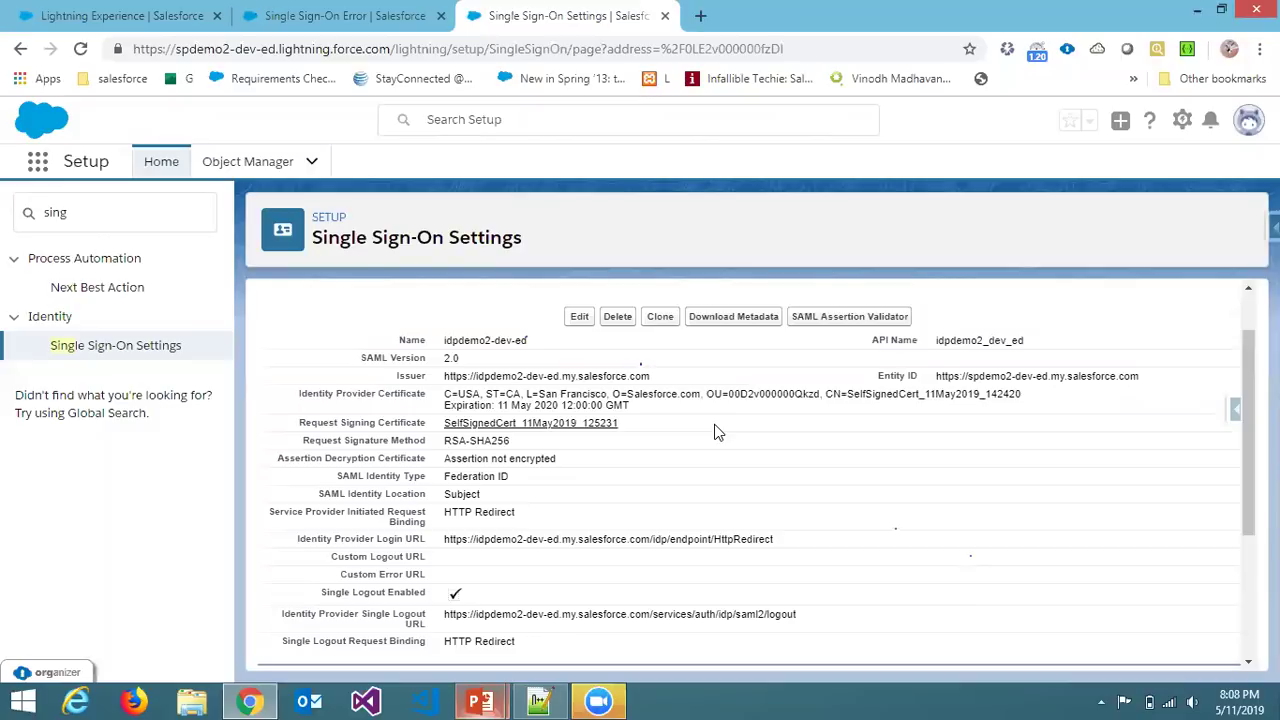
pyautogui.scroll(-2, 715, 432)
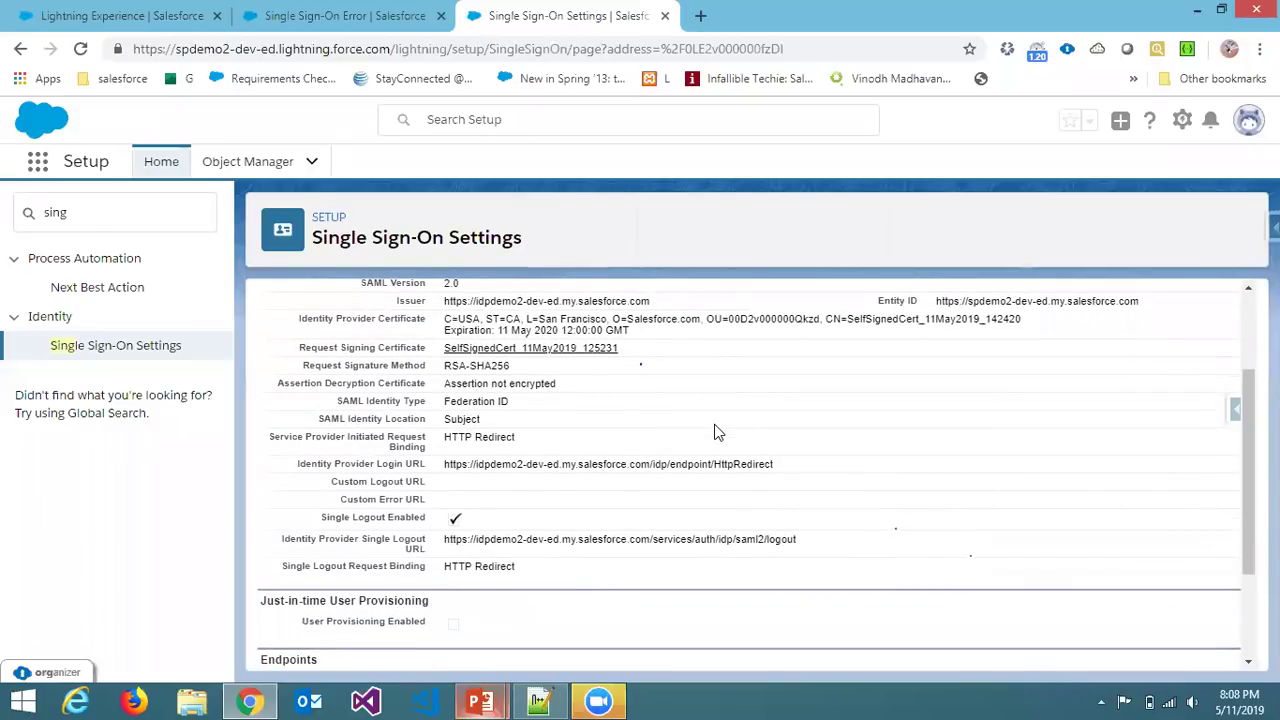
pyautogui.scroll(-3, 714, 432)
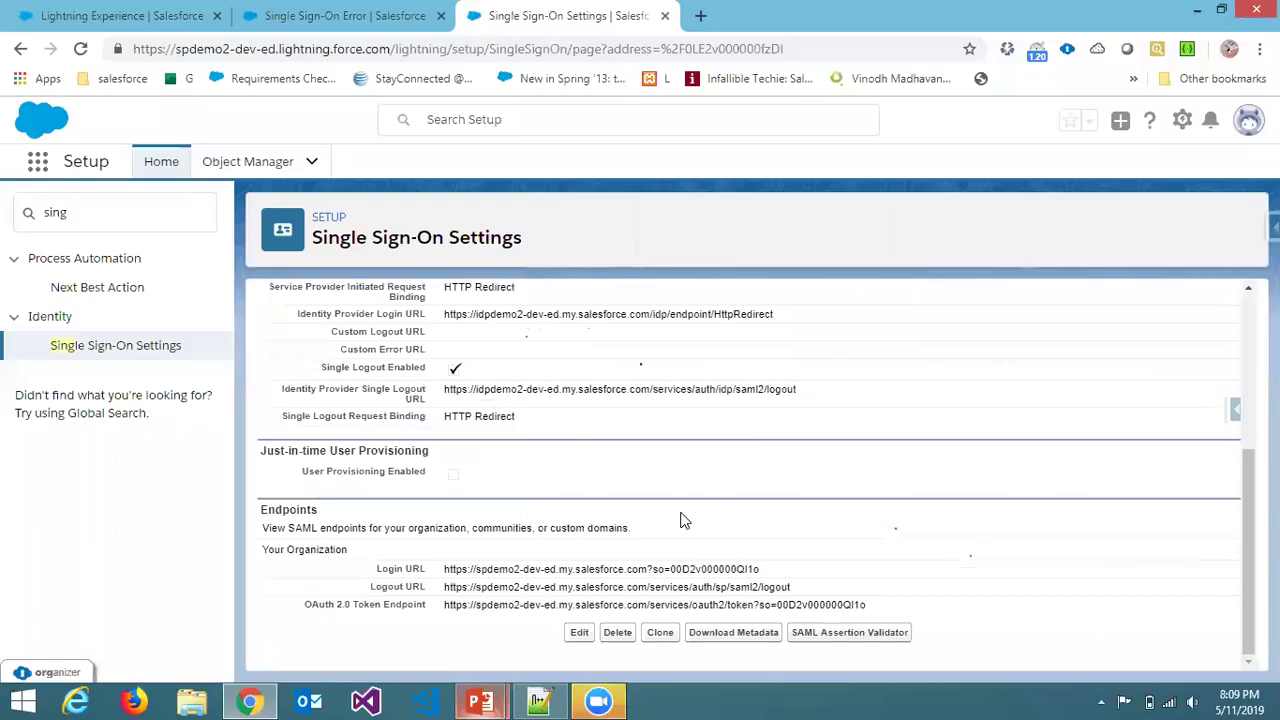
pyautogui.click(140, 215)
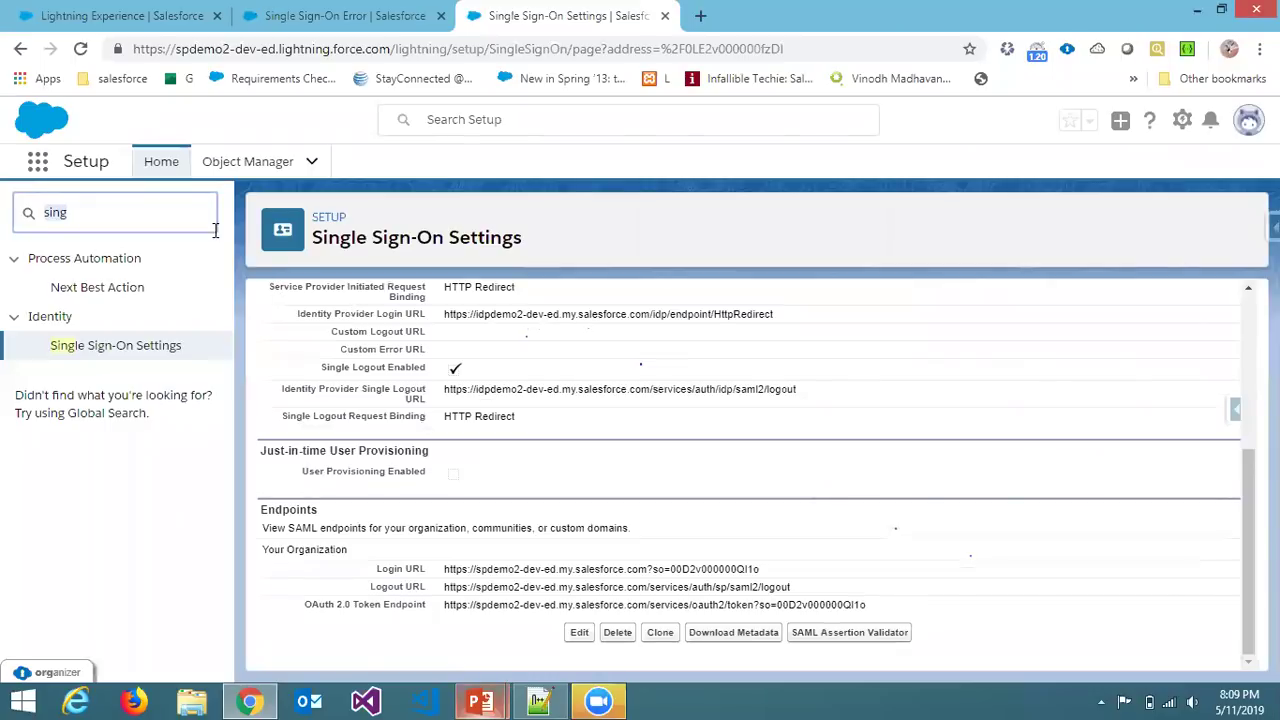
pyautogui.click(140, 22)
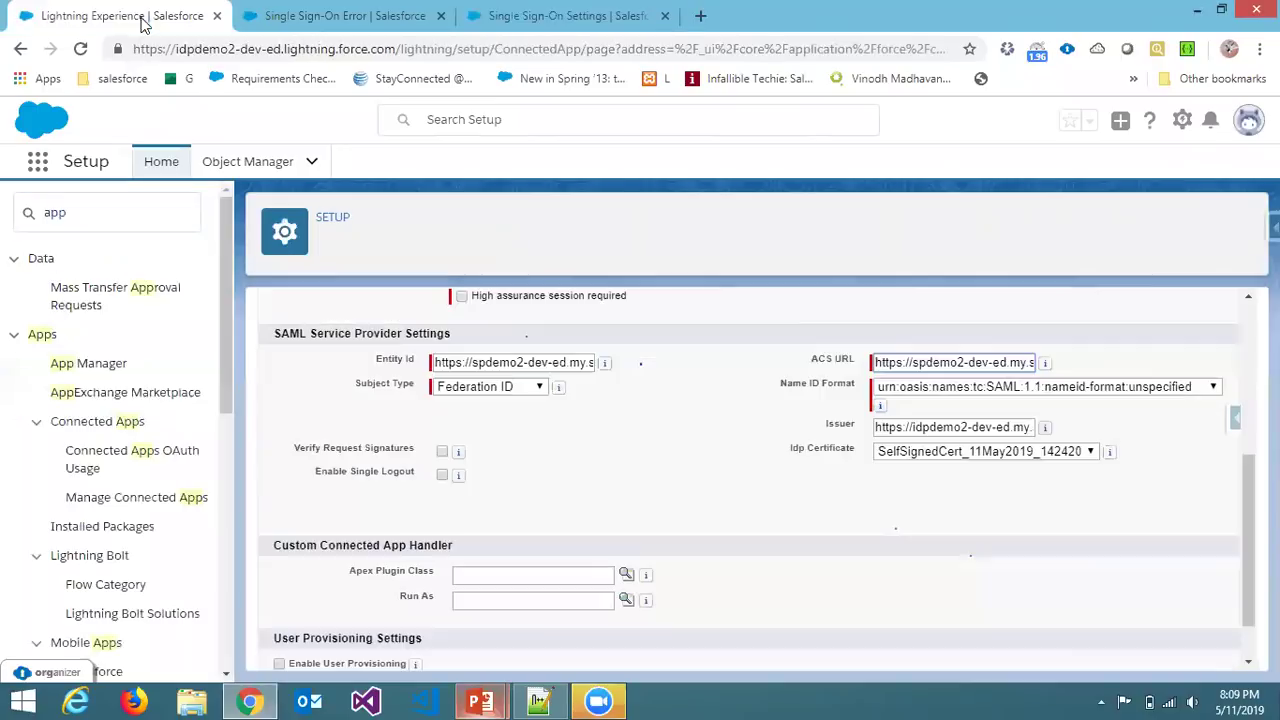
# Step: Finish the ACS URL edit and return to the spdemo2 Single Sign-On Error tab reporting the failed login
pyautogui.click(615, 453)
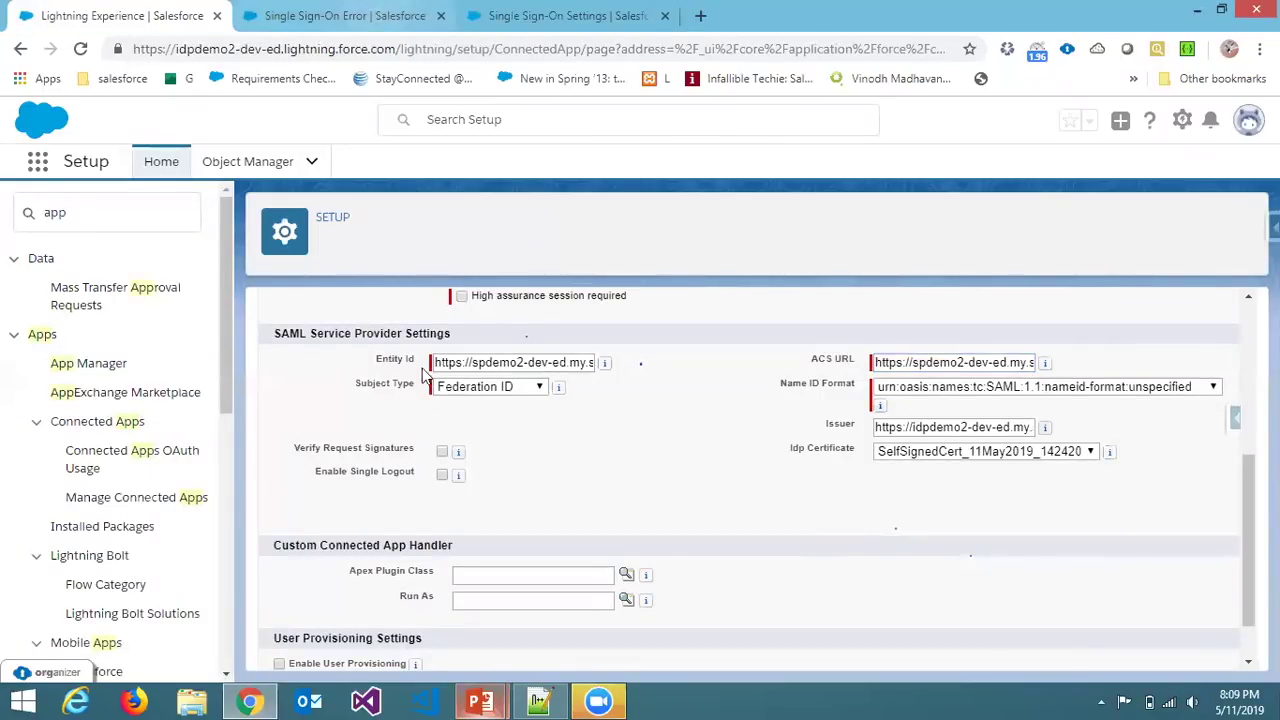
pyautogui.click(380, 17)
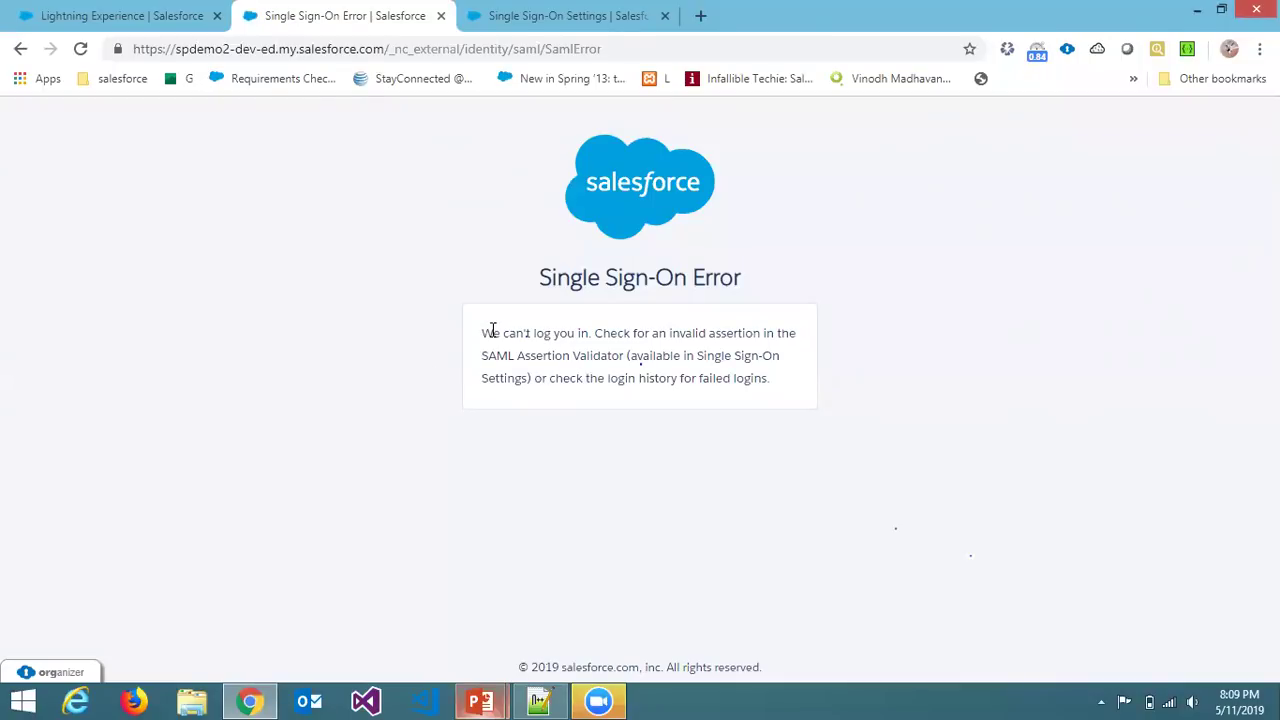
pyautogui.rightClick(606, 344)
pyautogui.click(648, 332)
pyautogui.rightClick(732, 342)
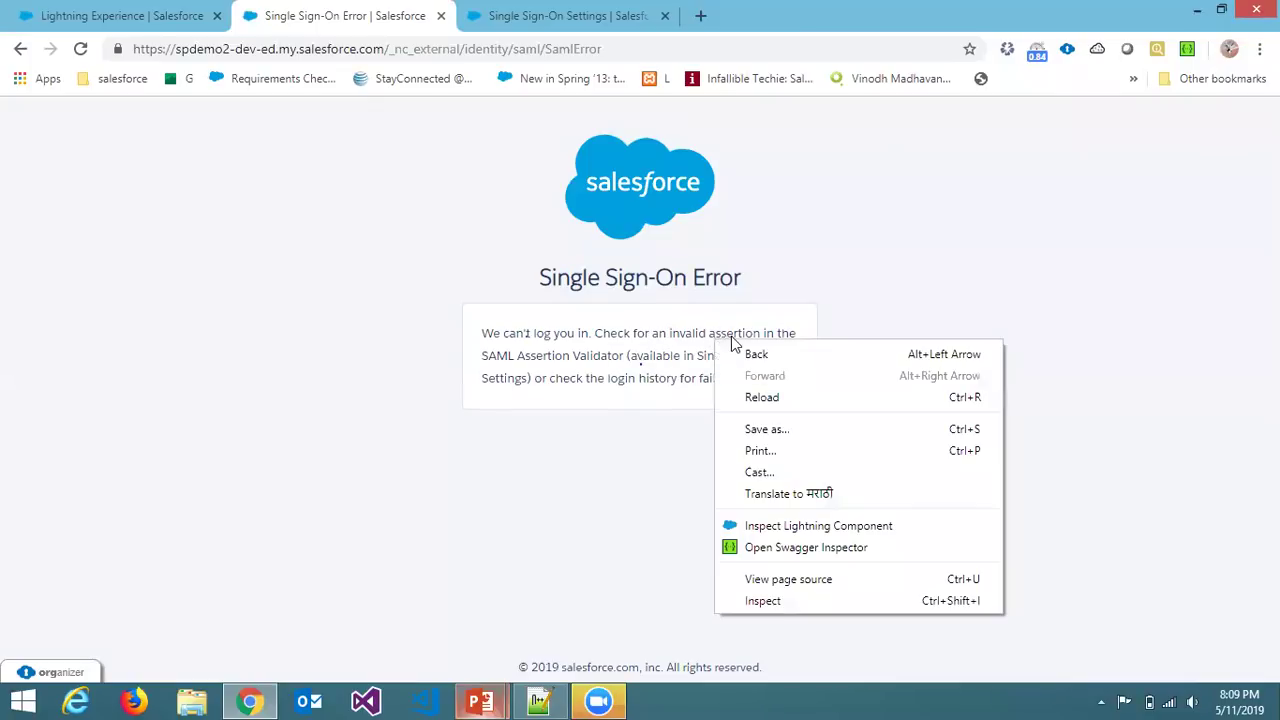
pyautogui.click(583, 357)
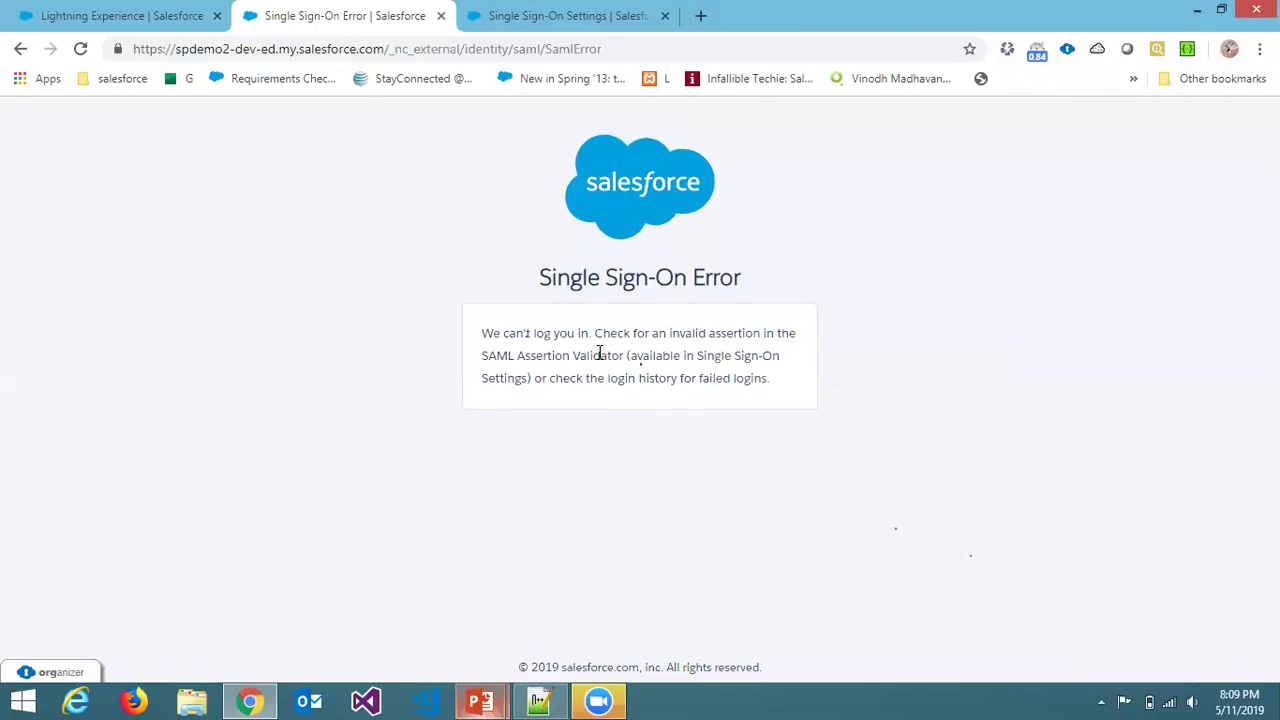
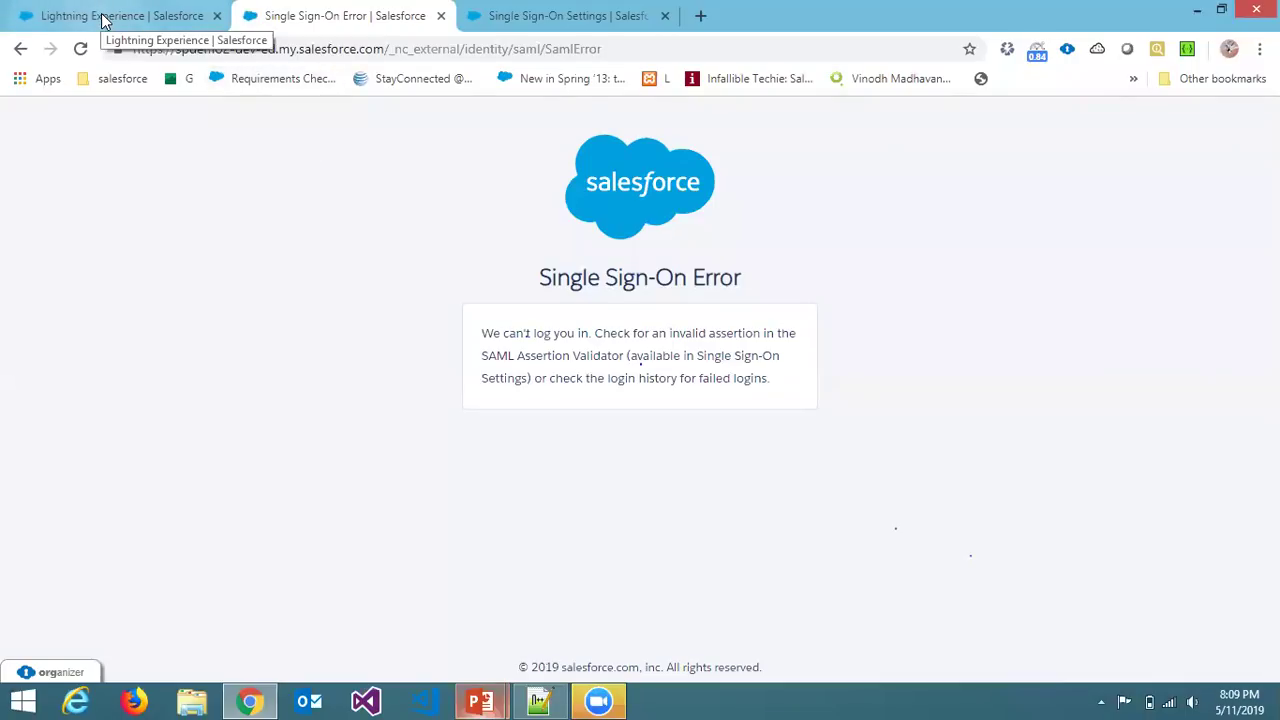
# Step: Back on the identity provider's connected app, review its Entity Id, ACS URL, Federation ID subject and certificate
pyautogui.hotkey('ctrl', 'shift', 'Tab')
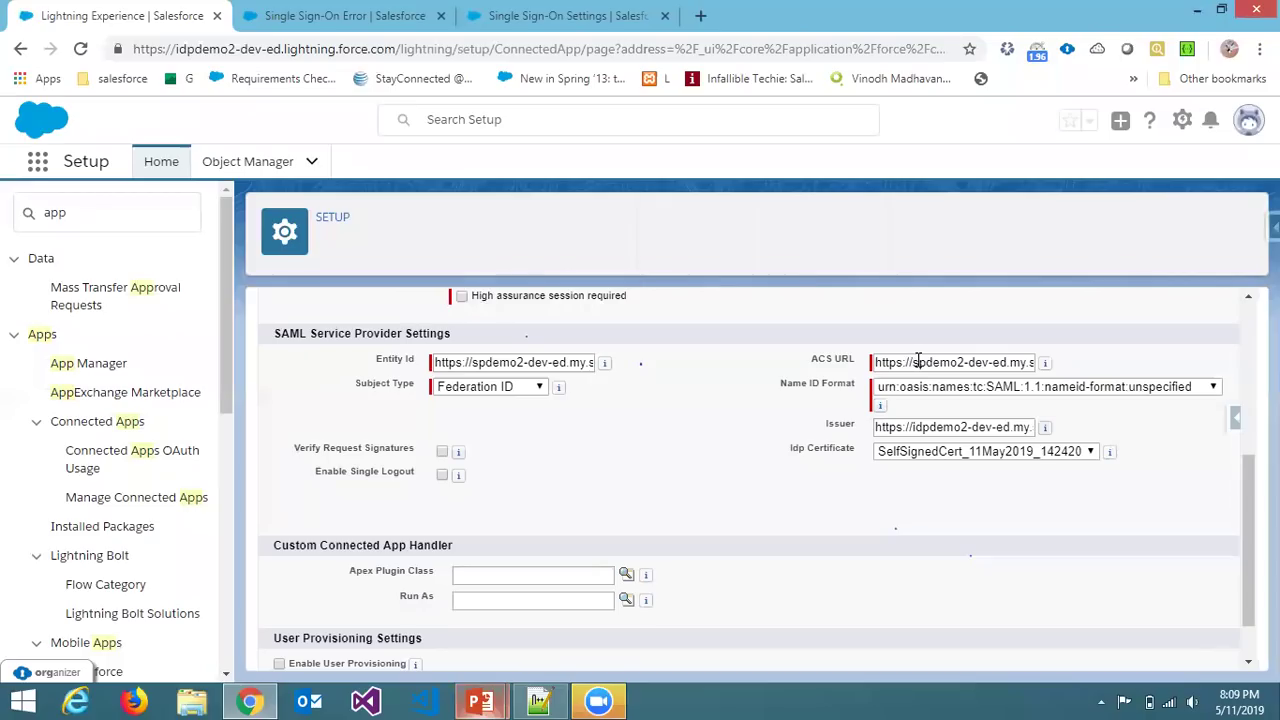
pyautogui.moveTo(1044, 364)
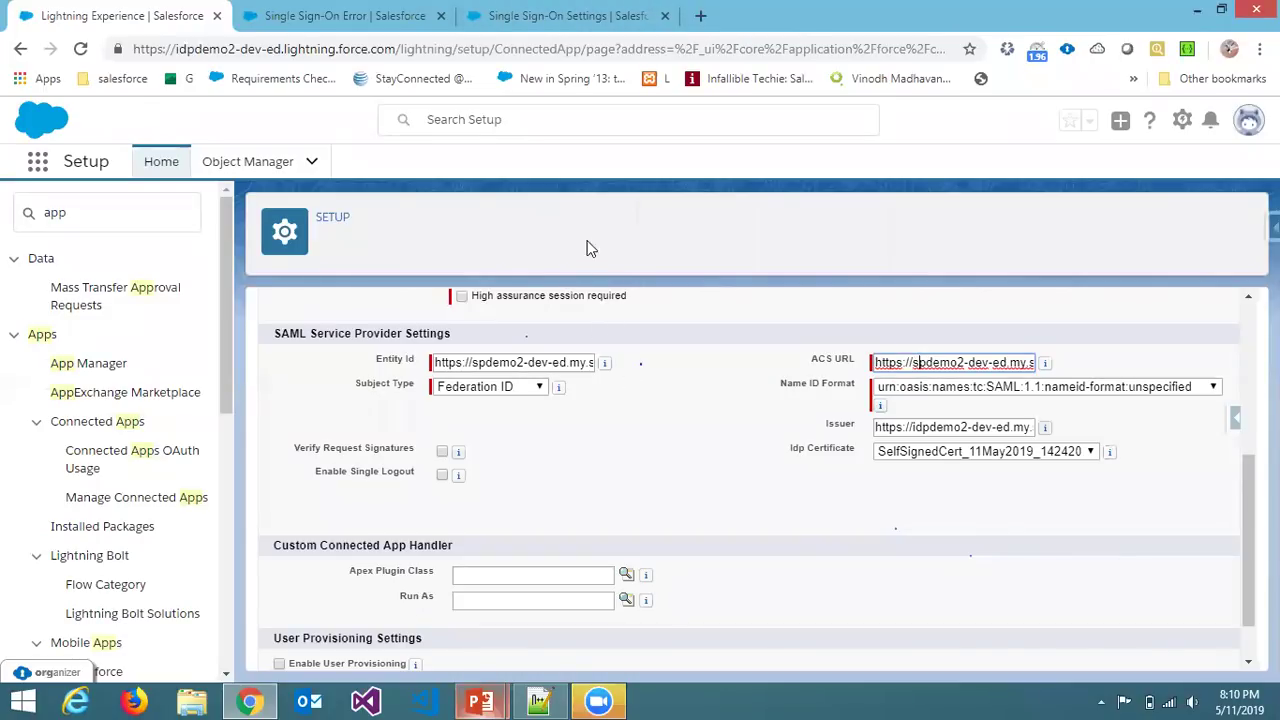
pyautogui.scroll(-2, 634, 403)
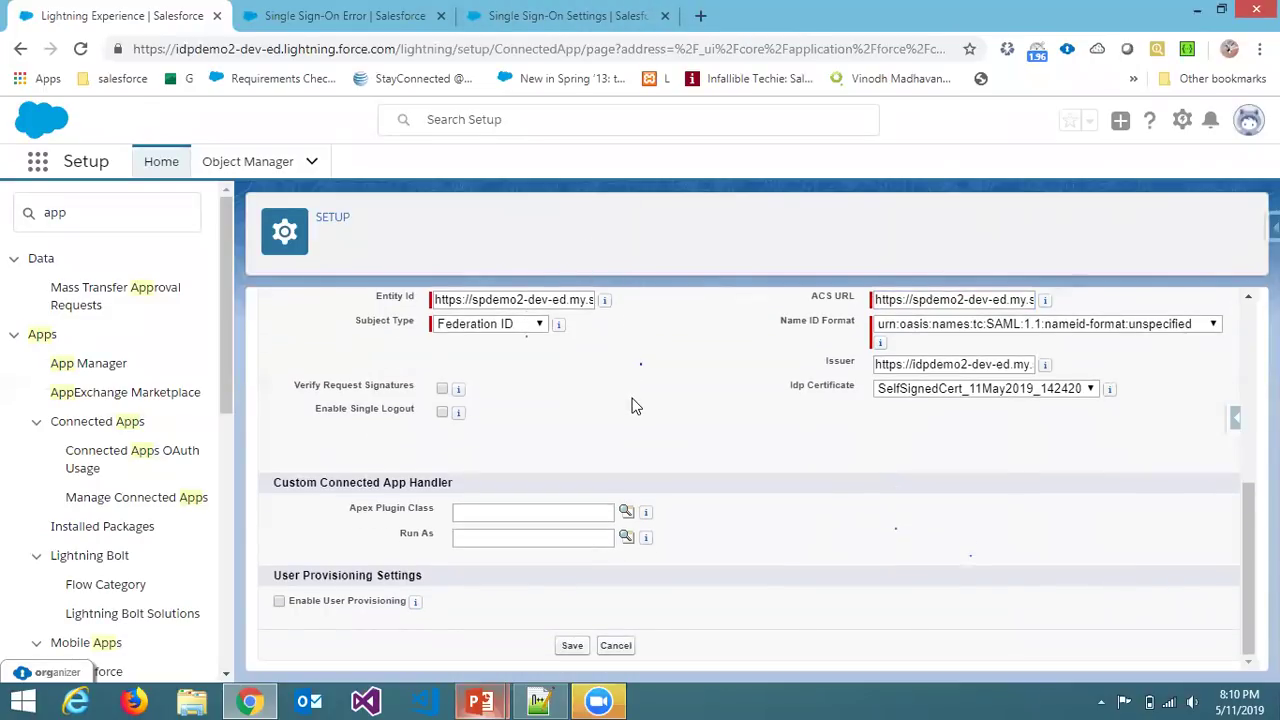
pyautogui.scroll(3, 631, 406)
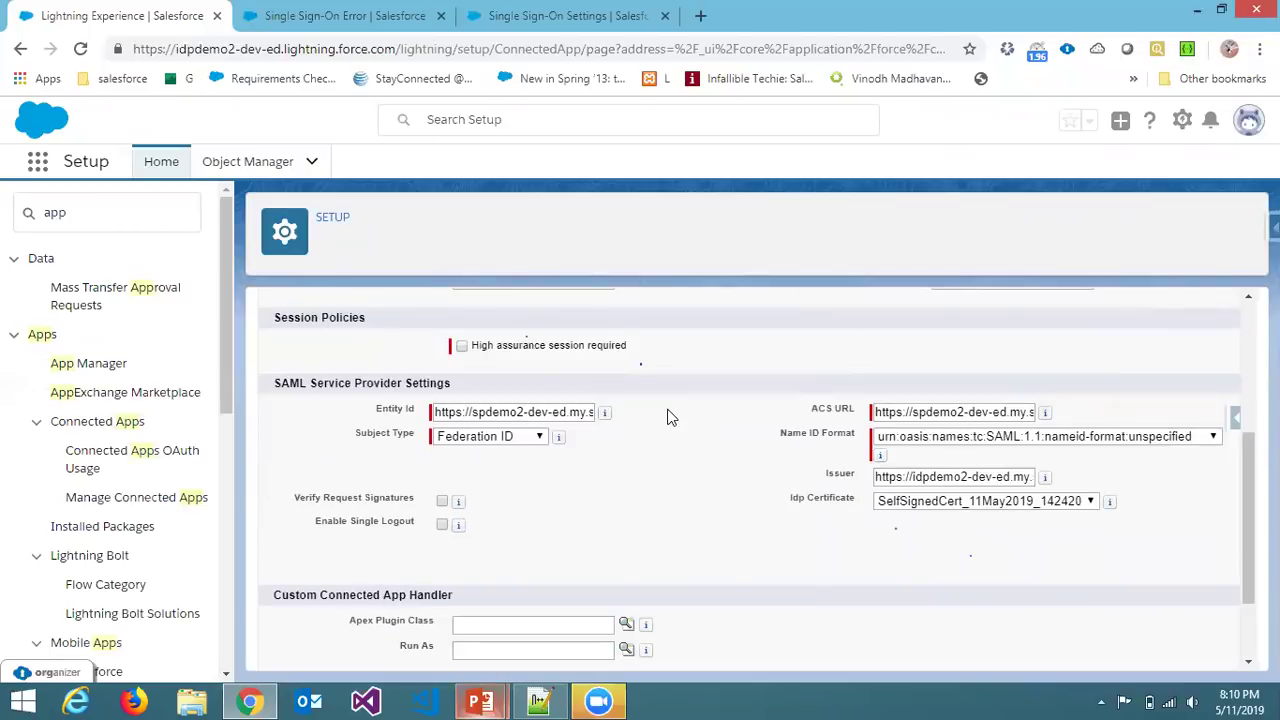
# Step: Open spdemo2's Identity Provider Event Log via Quick Find 'ide' to see the 'Unable to resolve request' errors
pyautogui.click(560, 15)
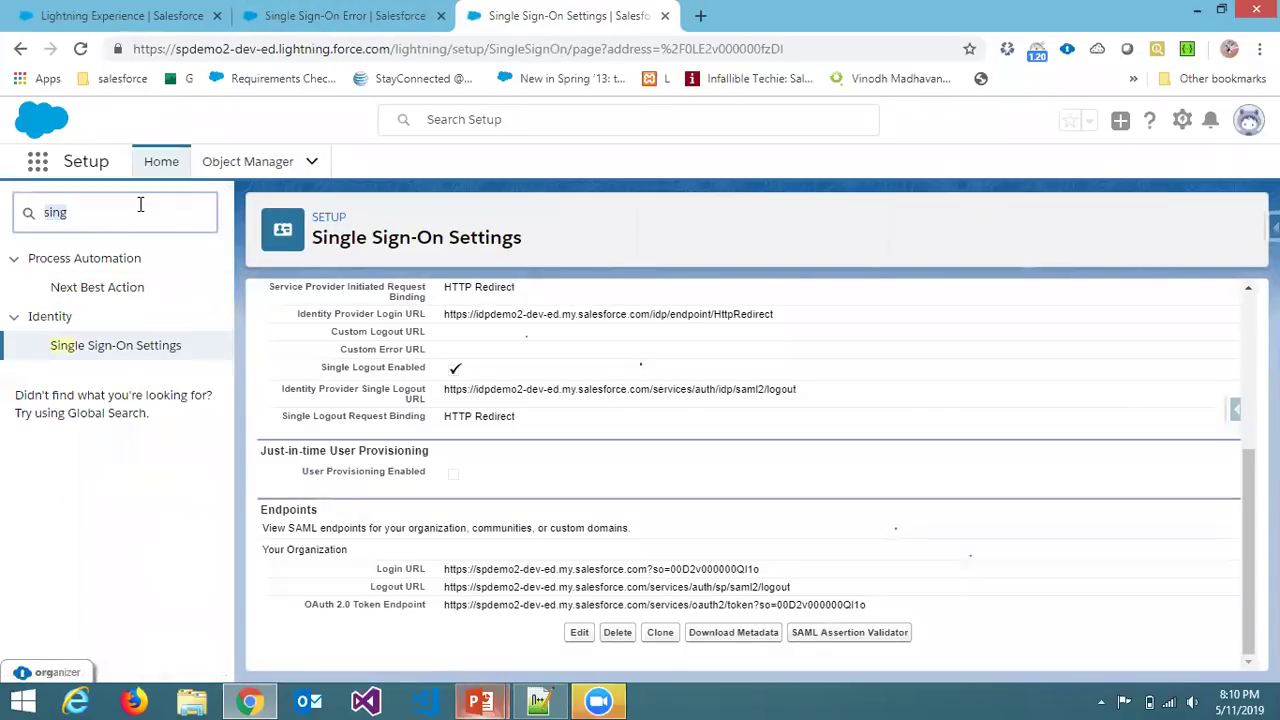
pyautogui.write('inde')
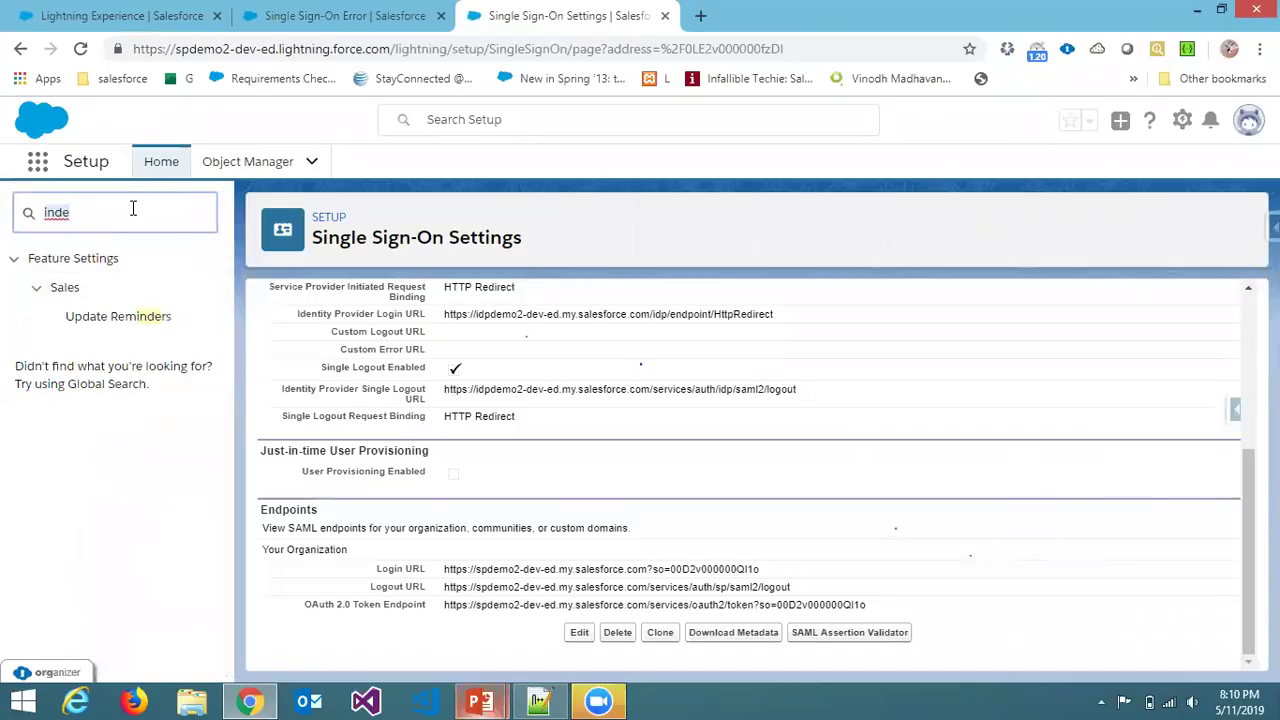
pyautogui.hotkey('ctrl', 'a')
pyautogui.write('ide')
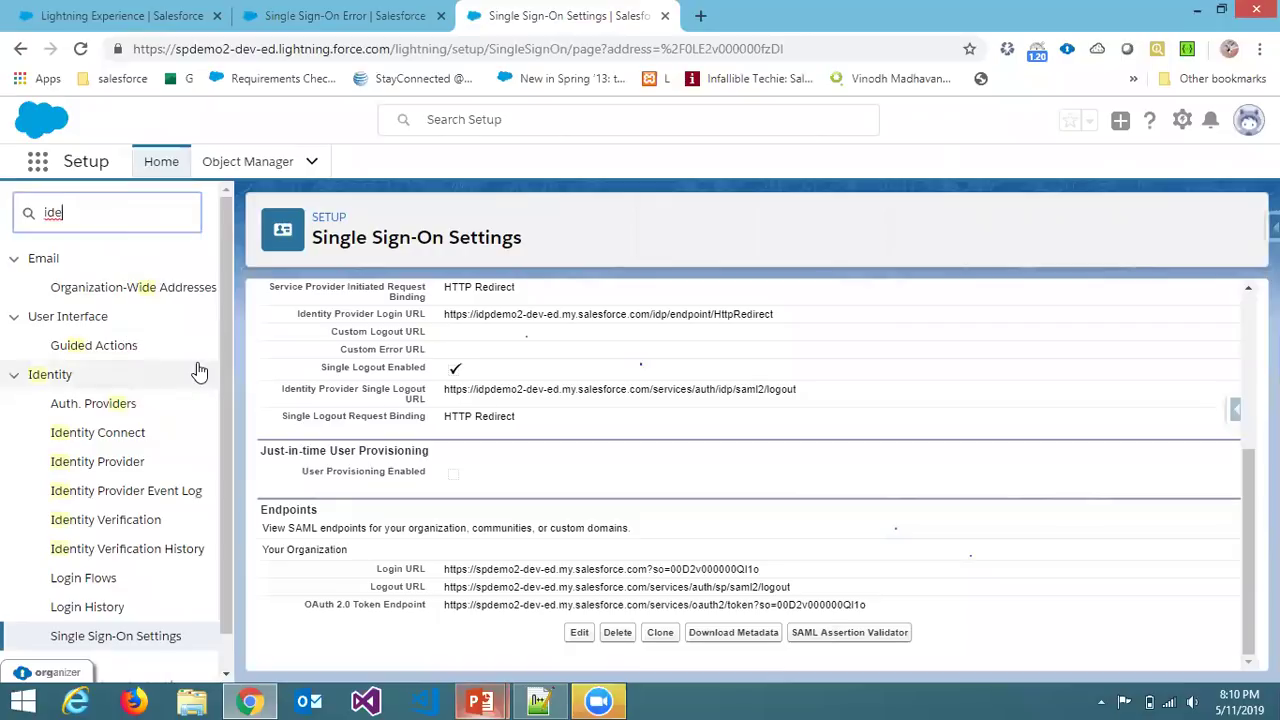
pyautogui.click(173, 499)
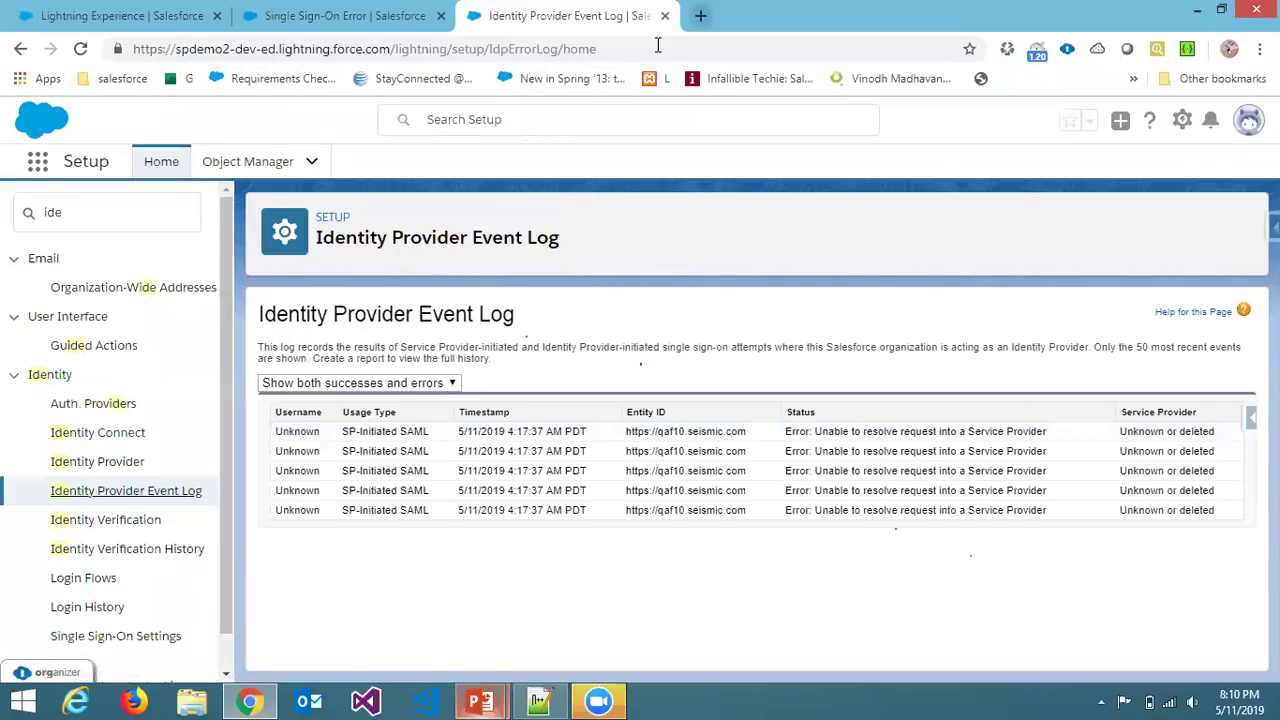
pyautogui.hotkey('ctrl', 't')
# Step: Load the atuldev org's login page in the new tab
pyautogui.write('login.salesforce.com')
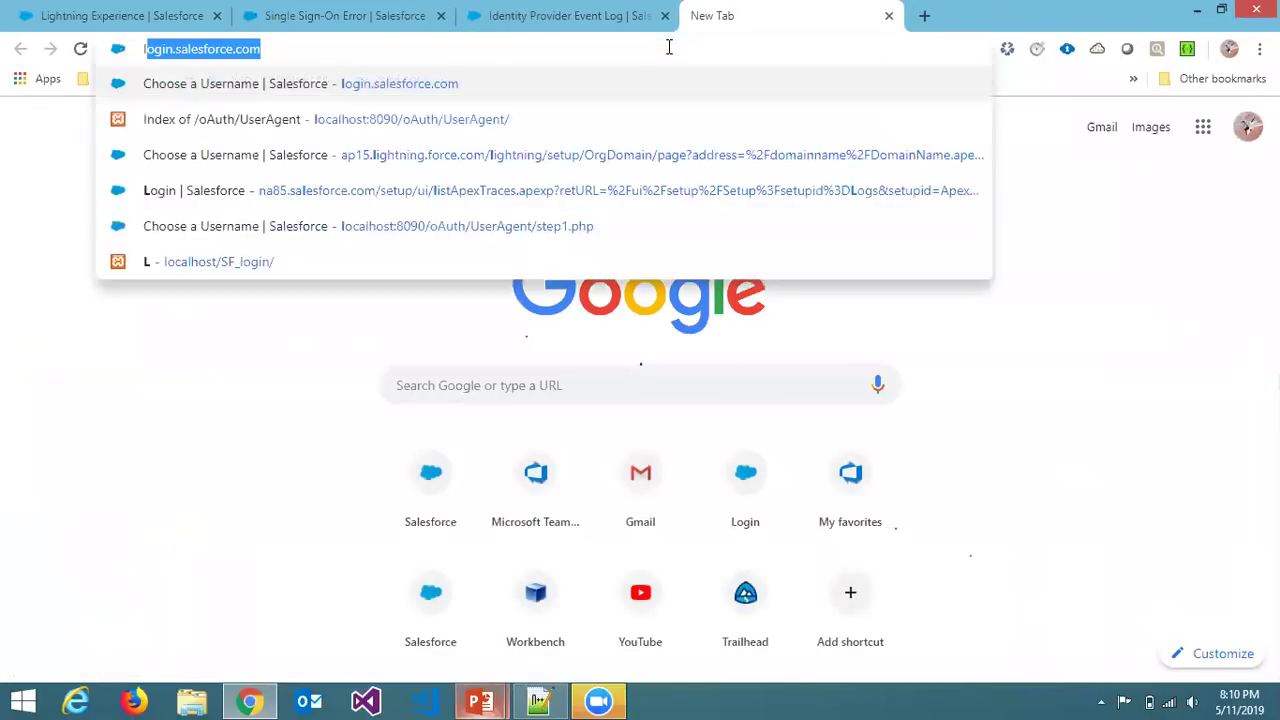
pyautogui.press('Down')
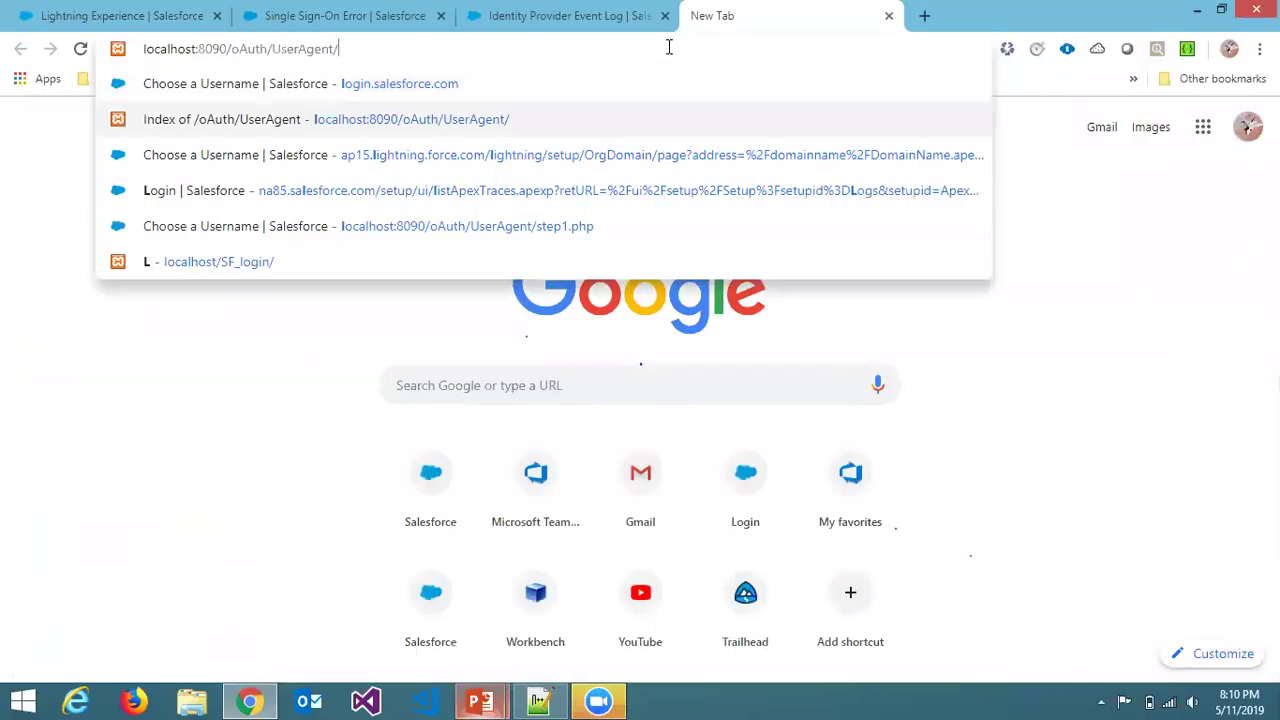
pyautogui.press('BackSpace')
pyautogui.hotkey('ctrl', 'a')
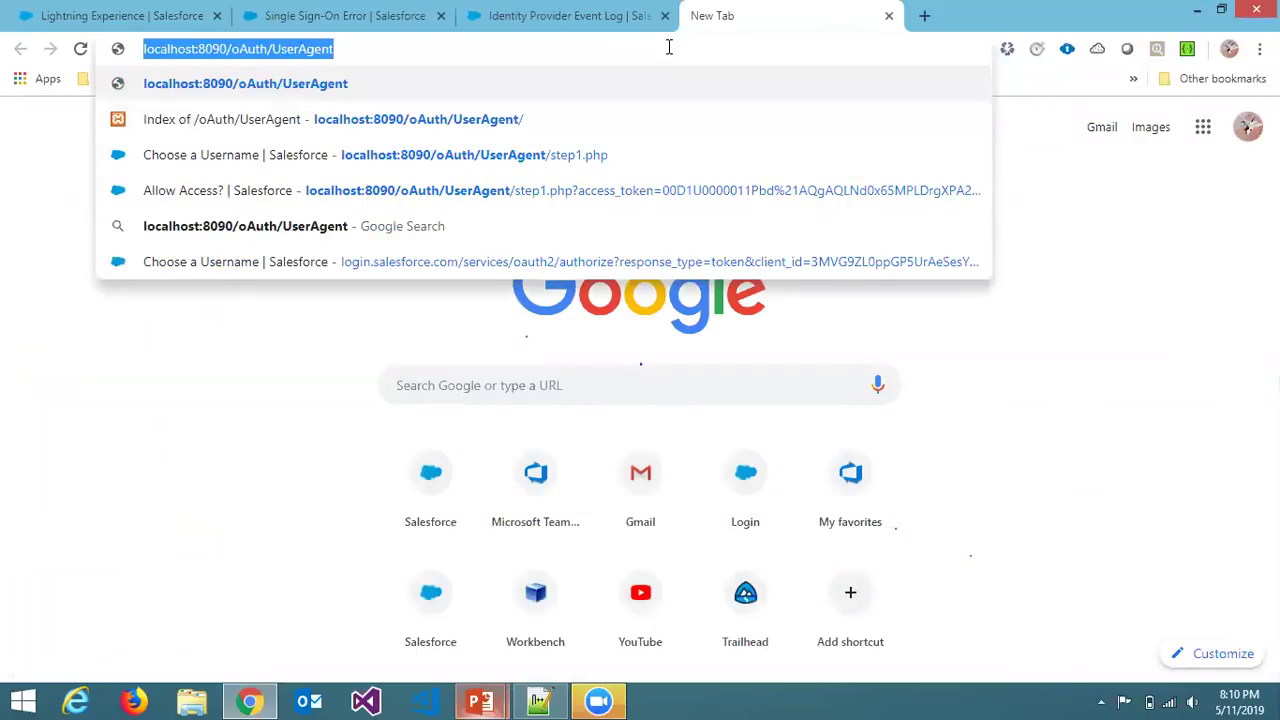
pyautogui.write('atul')
pyautogui.press('Return')
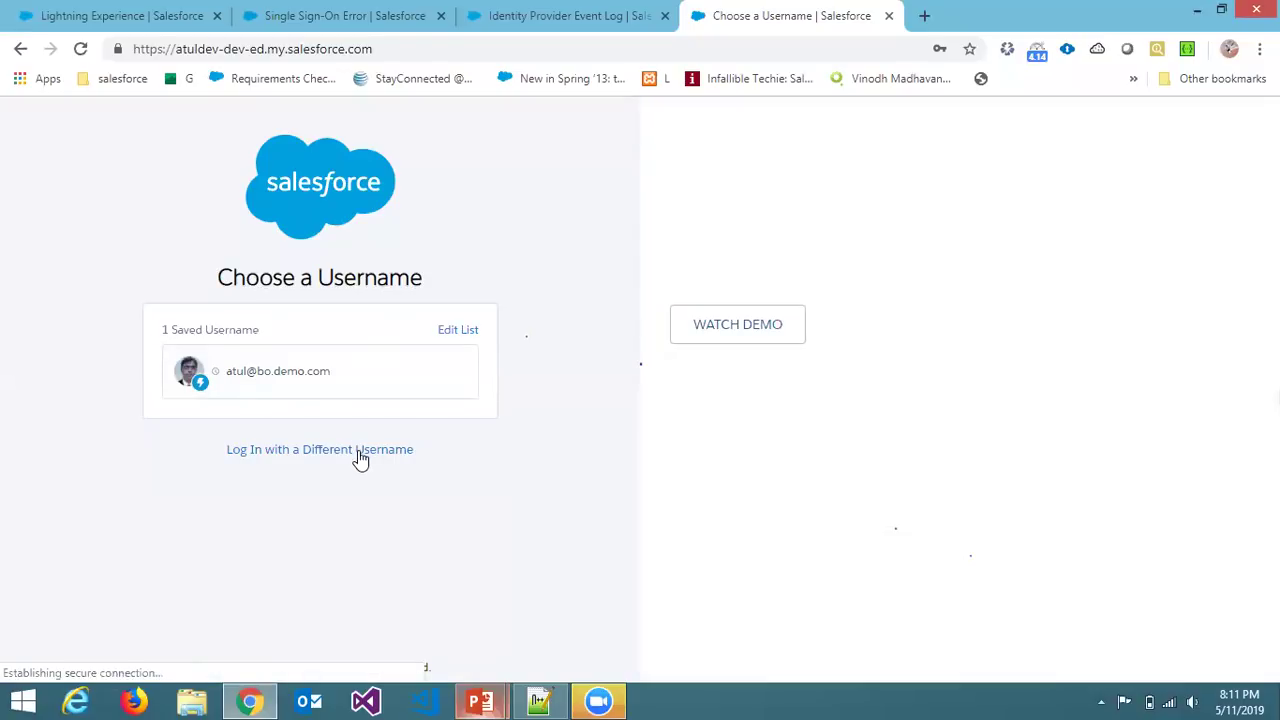
# Step: Sign in to the atuldev org with Google and start a setup search for app entries
pyautogui.click(357, 452)
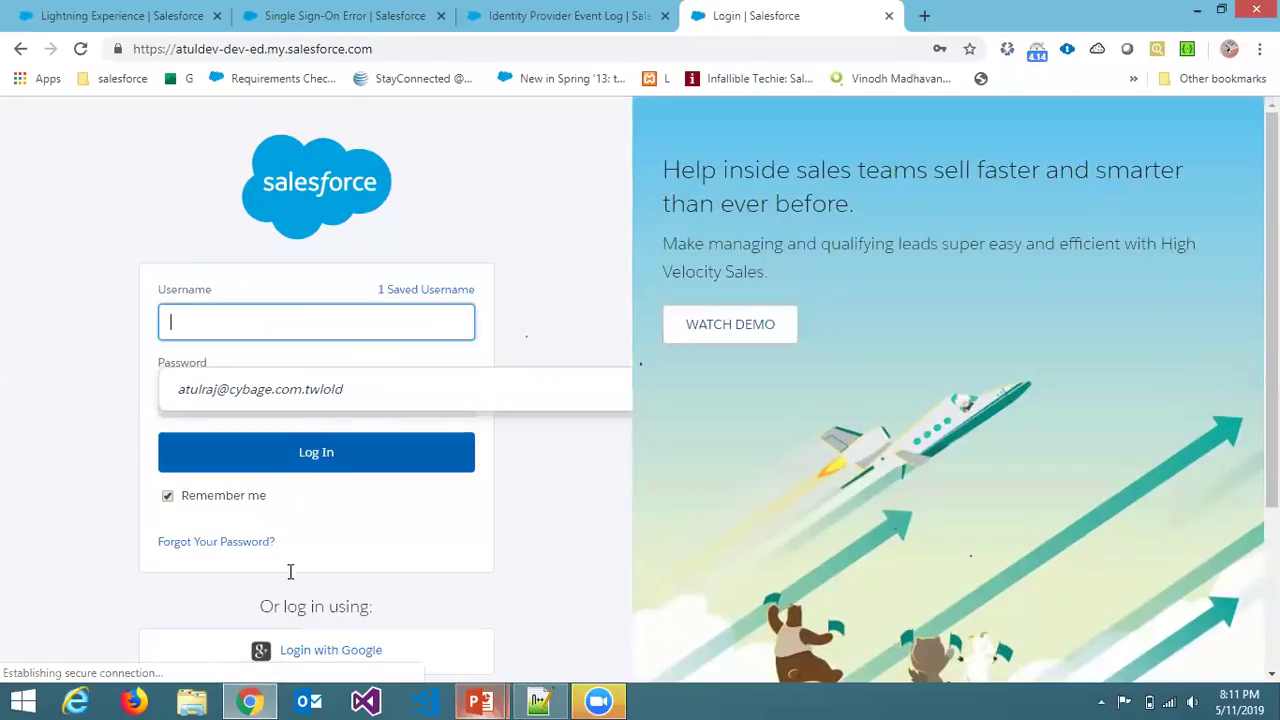
pyautogui.press('Down')
pyautogui.press('Return')
pyautogui.click(323, 648)
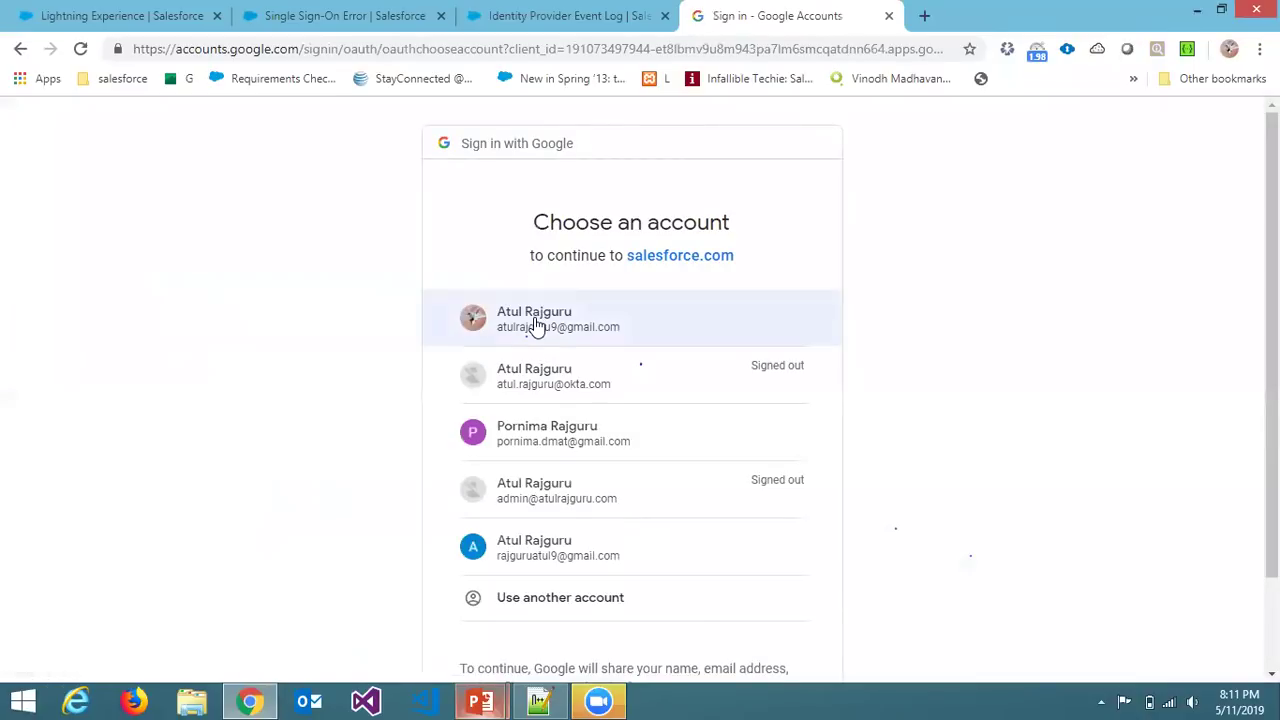
pyautogui.click(534, 320)
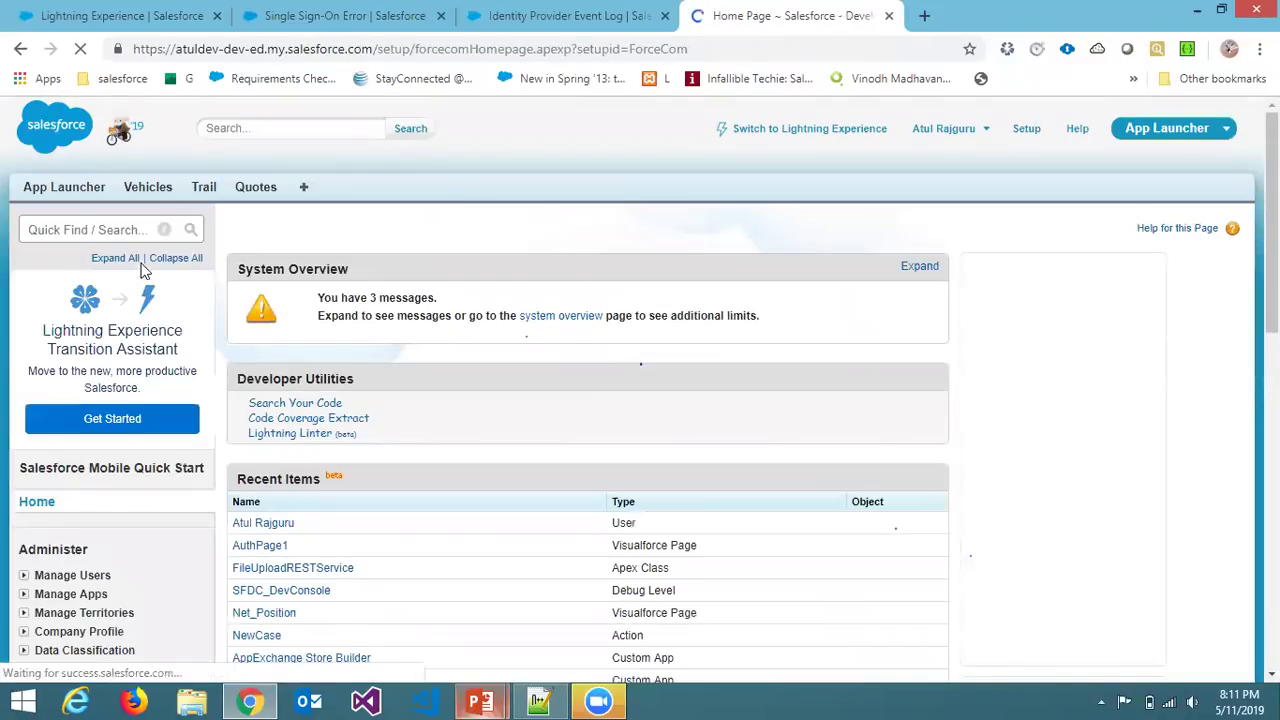
pyautogui.click(69, 225)
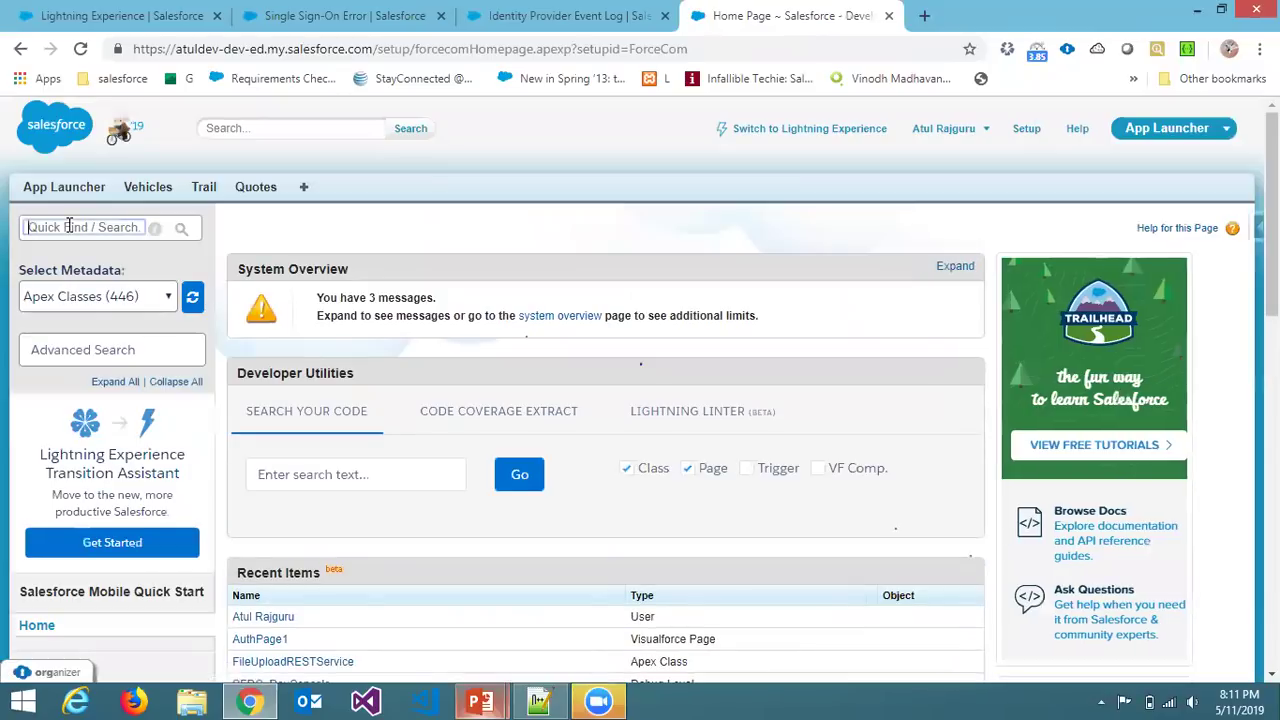
pyautogui.write('a')
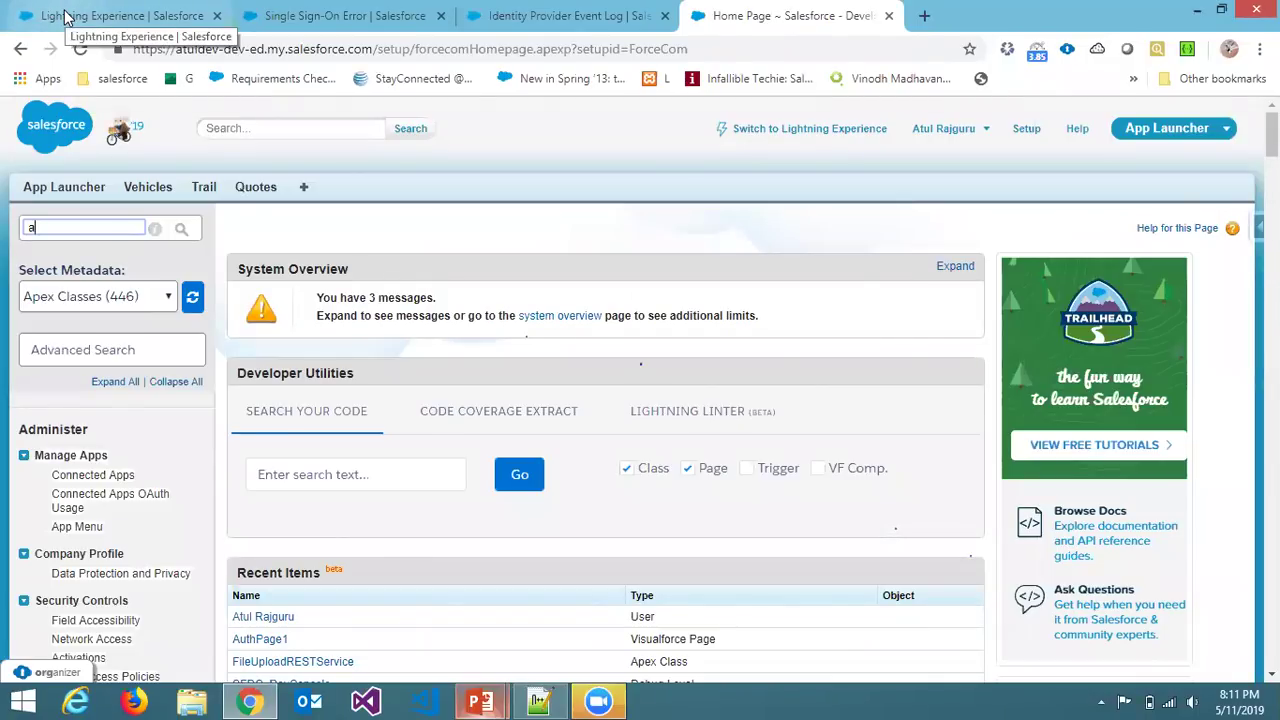
# Step: Open the Connected Apps list in the atuldev org's Setup via Quick Find 'conn'
pyautogui.click(65, 16)
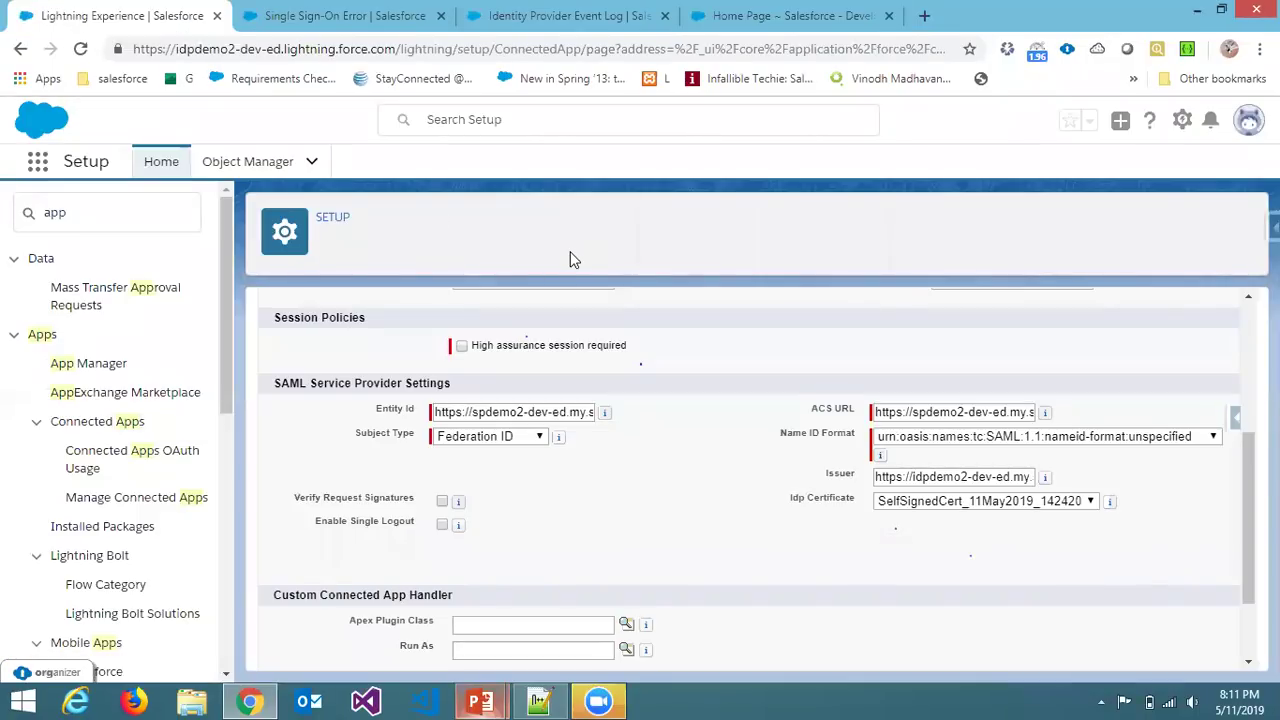
pyautogui.click(725, 40)
pyautogui.doubleClick(60, 227)
pyautogui.write('conn')
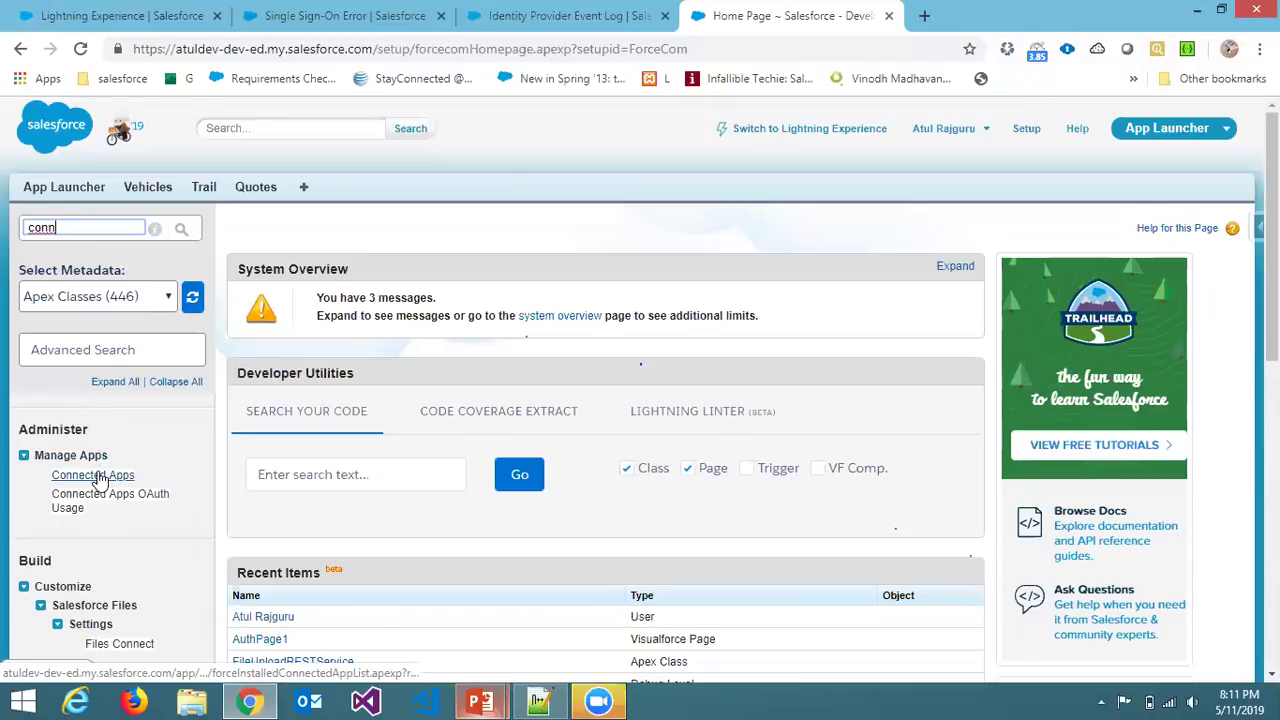
pyautogui.click(95, 477)
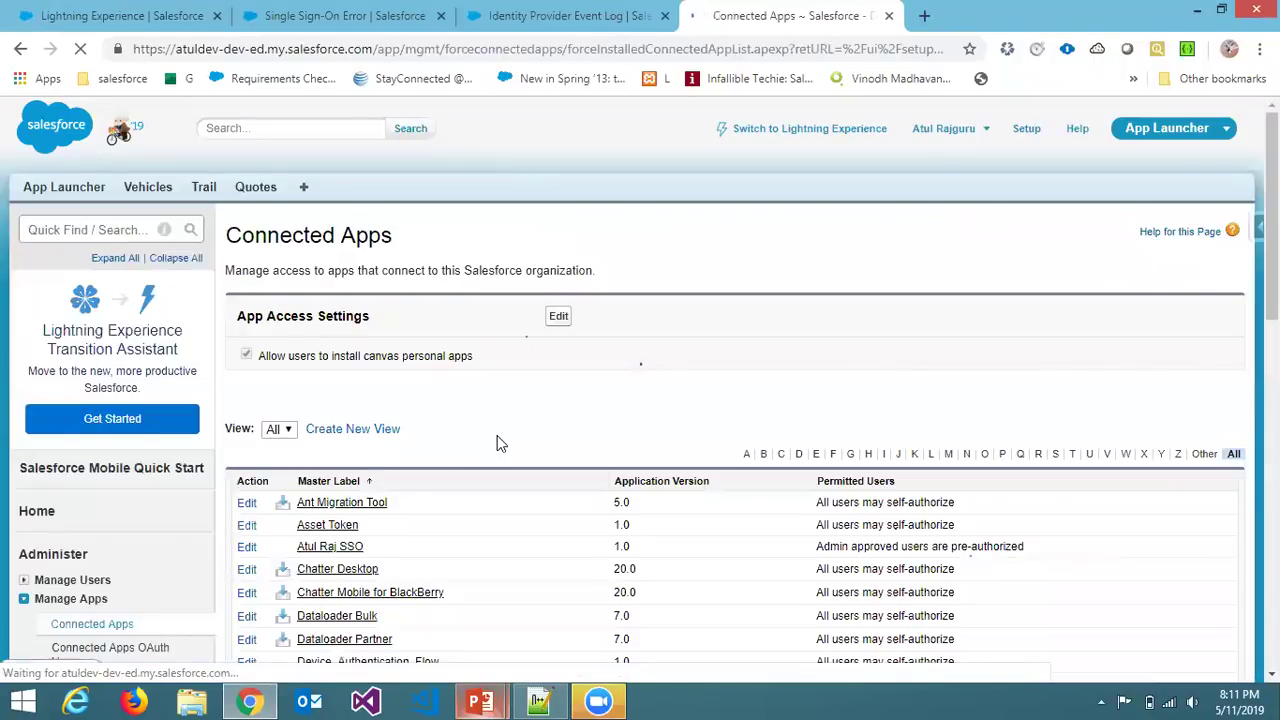
# Step: Open the existing SSO connected app's detail page and scroll to its SAML settings
pyautogui.scroll(-2, 500, 443)
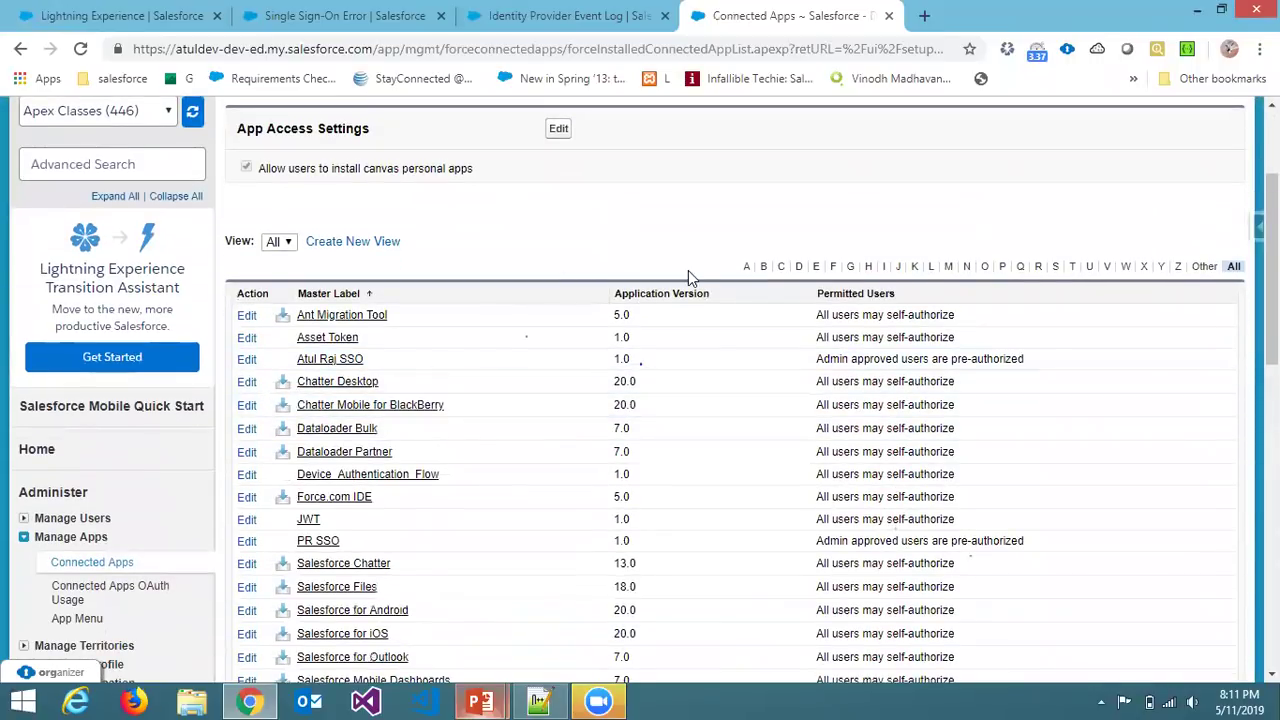
pyautogui.scroll(-2, 385, 333)
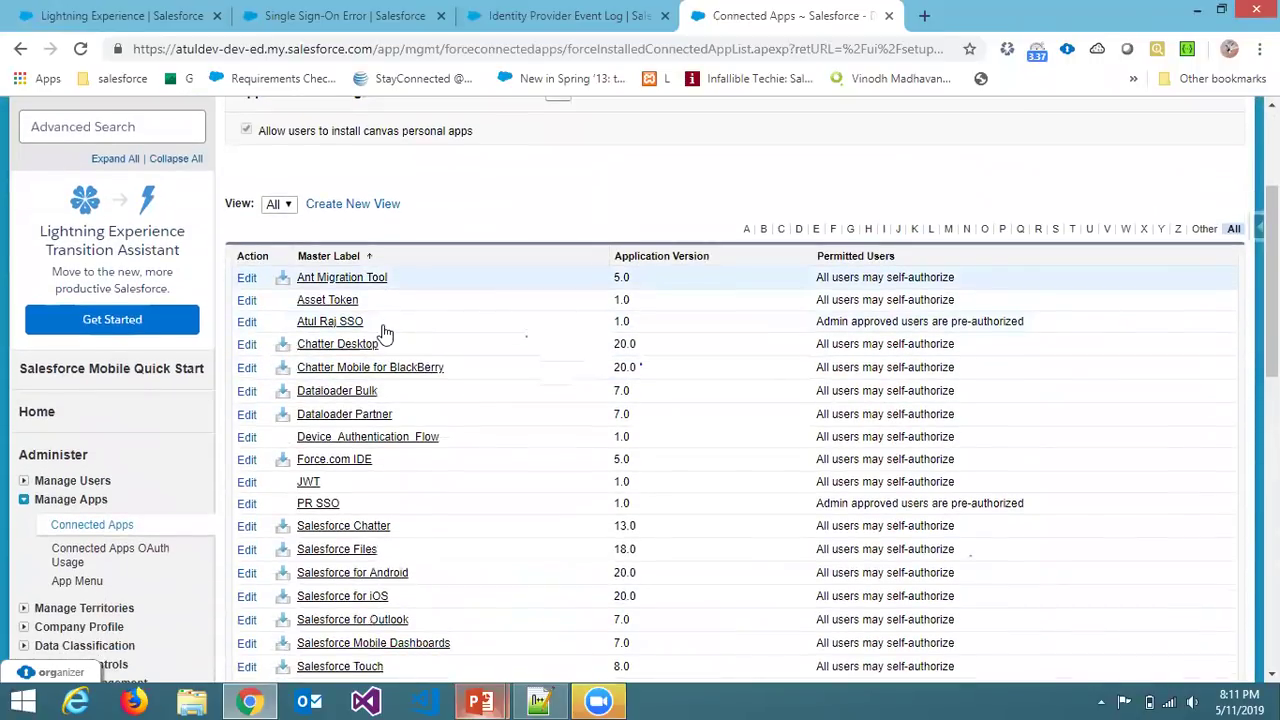
pyautogui.scroll(-2, 385, 333)
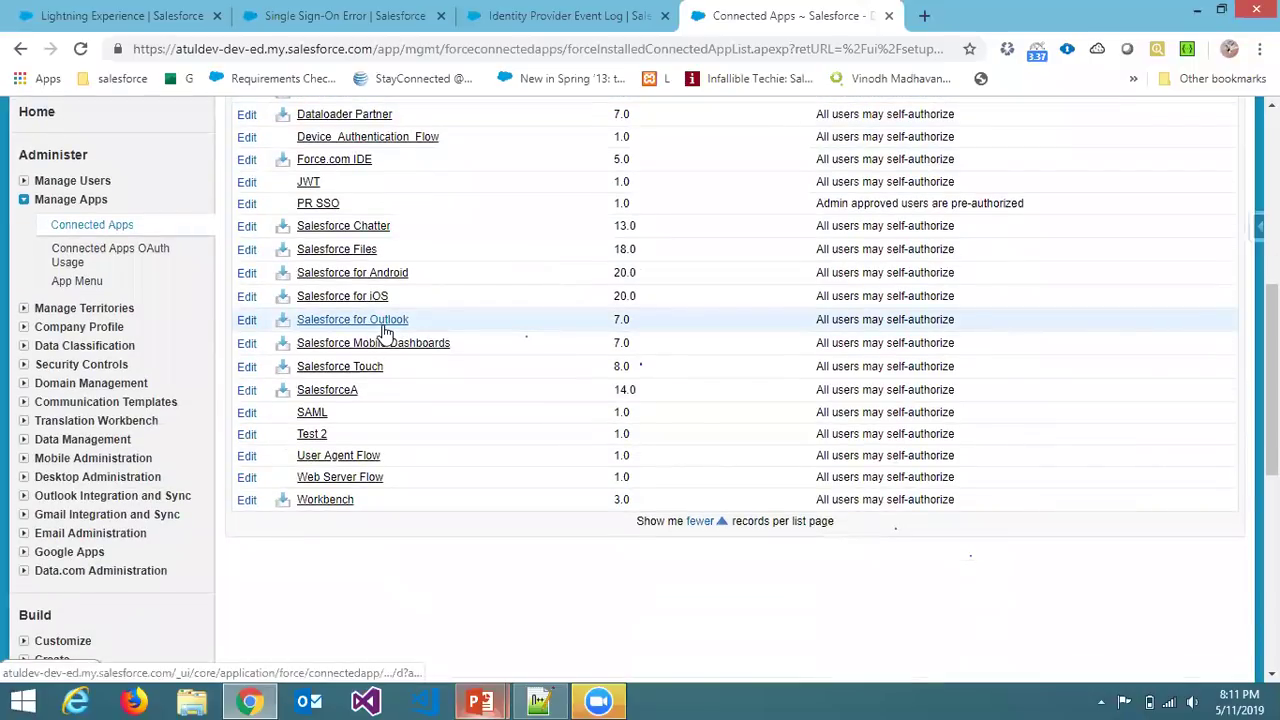
pyautogui.scroll(1, 385, 333)
pyautogui.scroll(3, 385, 333)
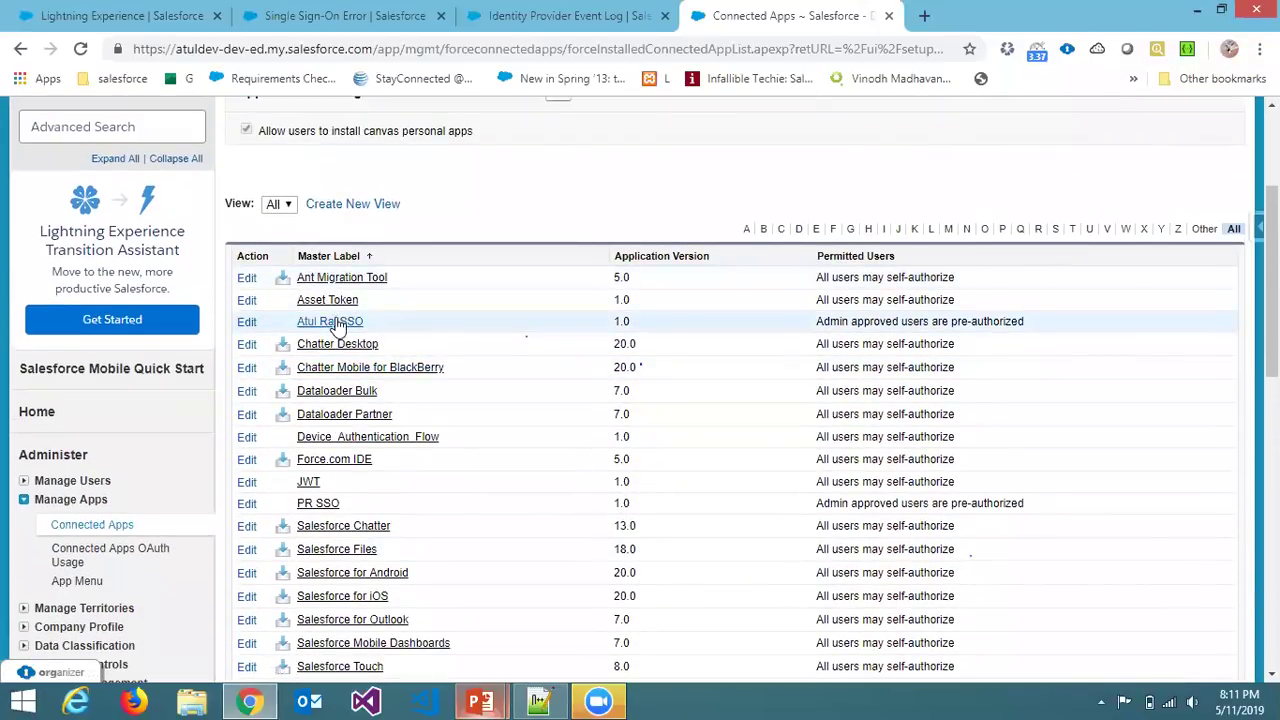
pyautogui.click(340, 321)
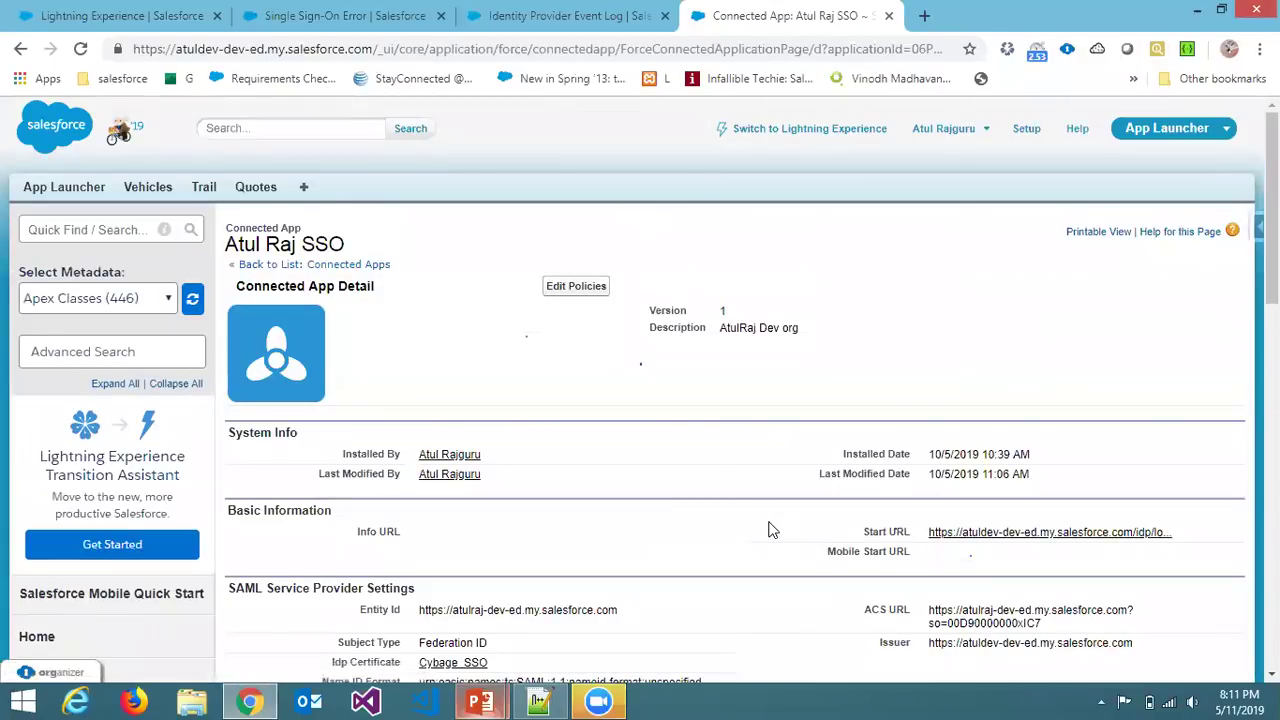
pyautogui.scroll(-1, 770, 530)
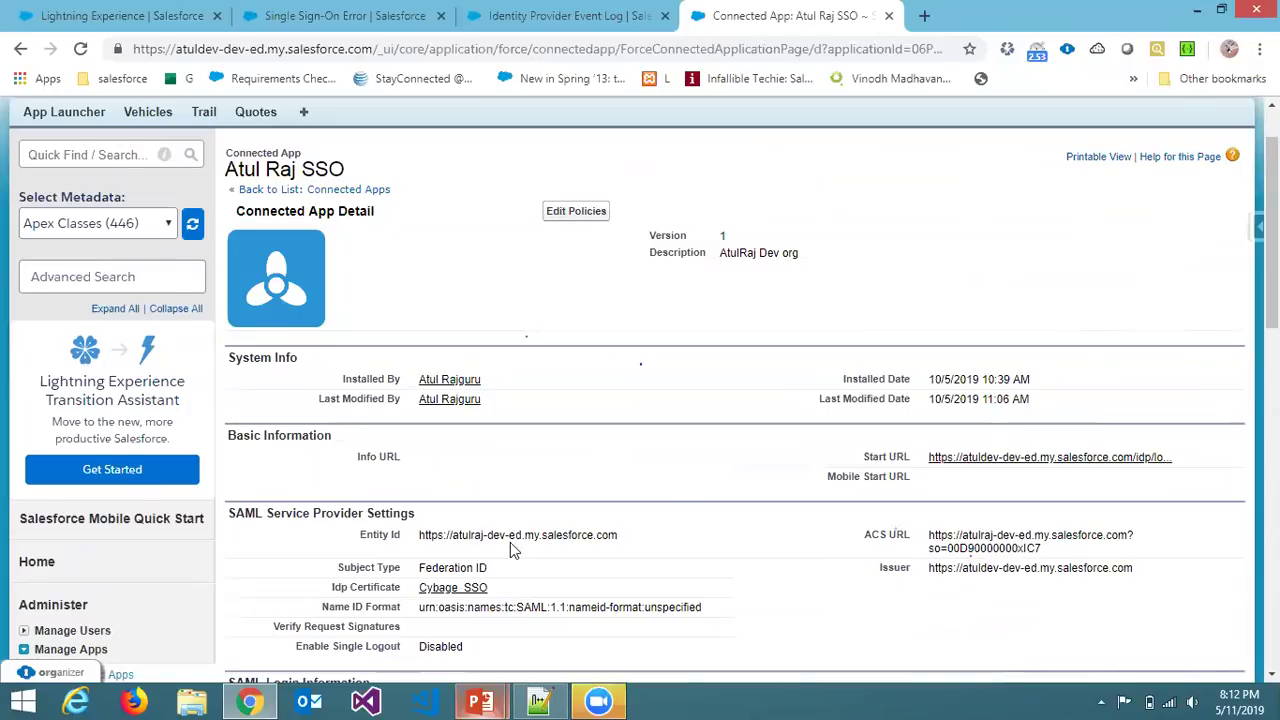
# Step: Compare the SSO Demo app's ACS URL with the atuldev org's SSO connected app settings
pyautogui.click(120, 15)
pyautogui.doubleClick(940, 412)
pyautogui.press('End')
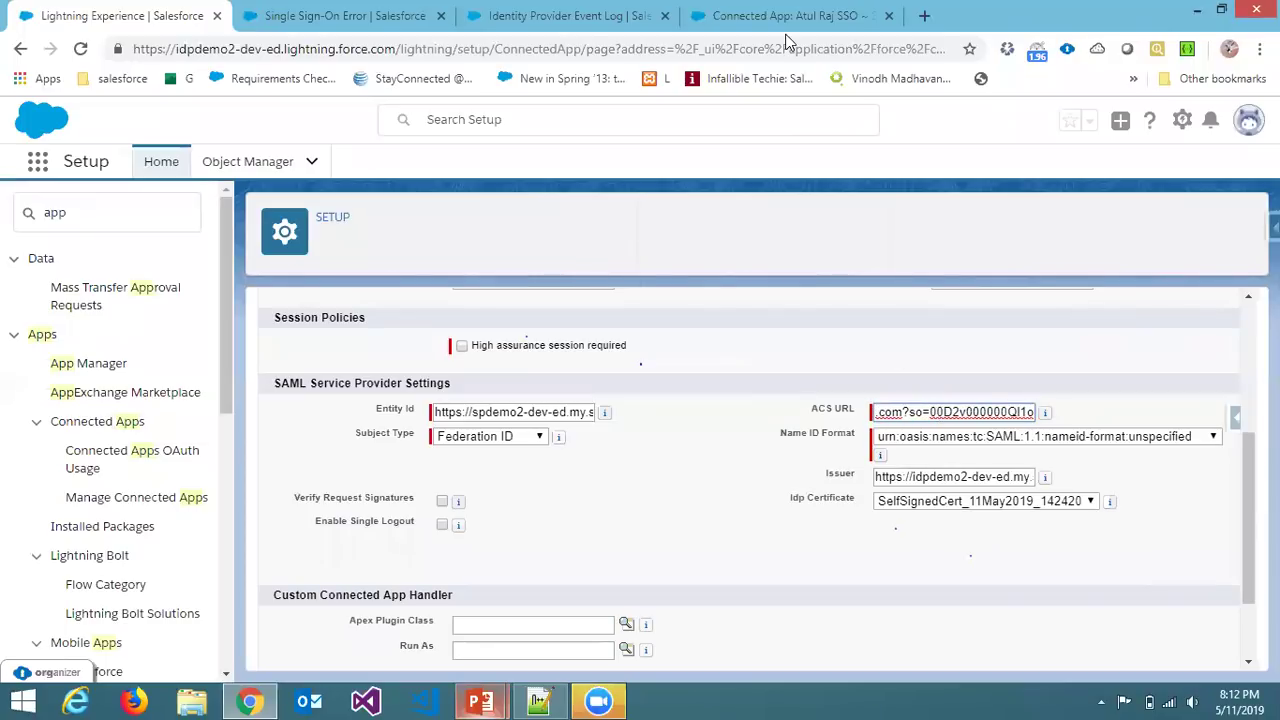
pyautogui.hotkey('ctrl', '4')
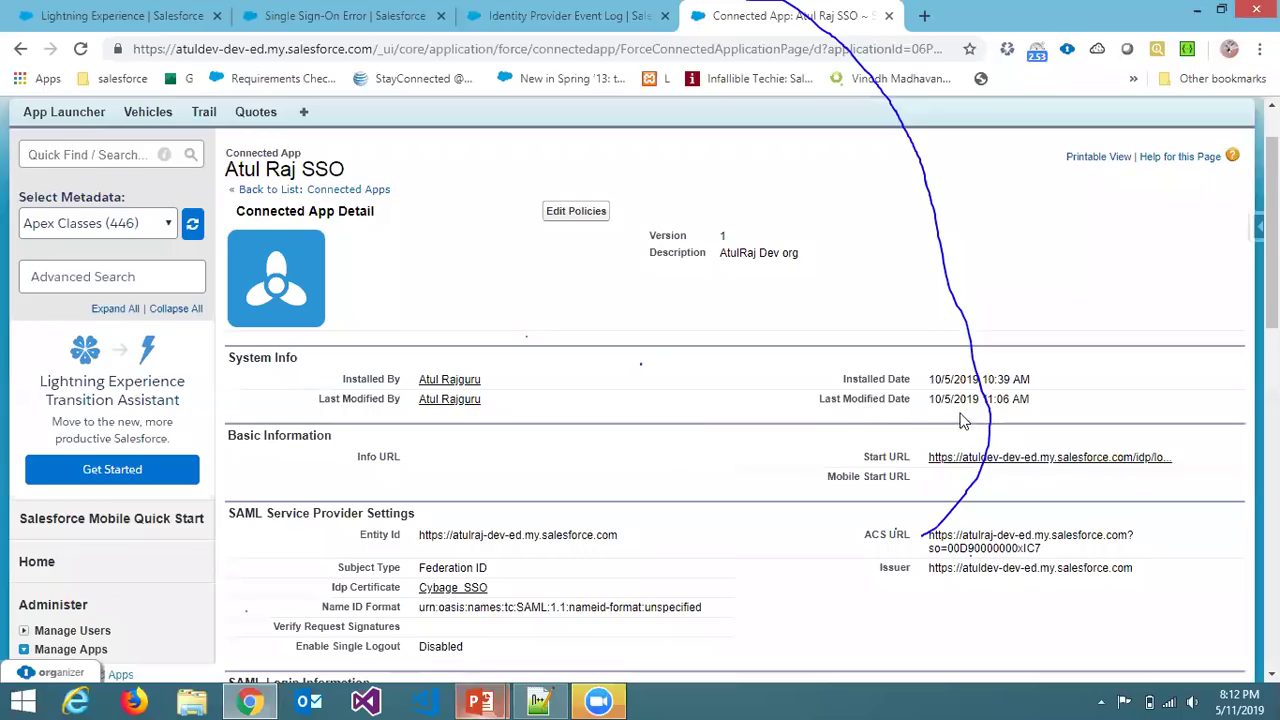
pyautogui.scroll(-1, 900, 440)
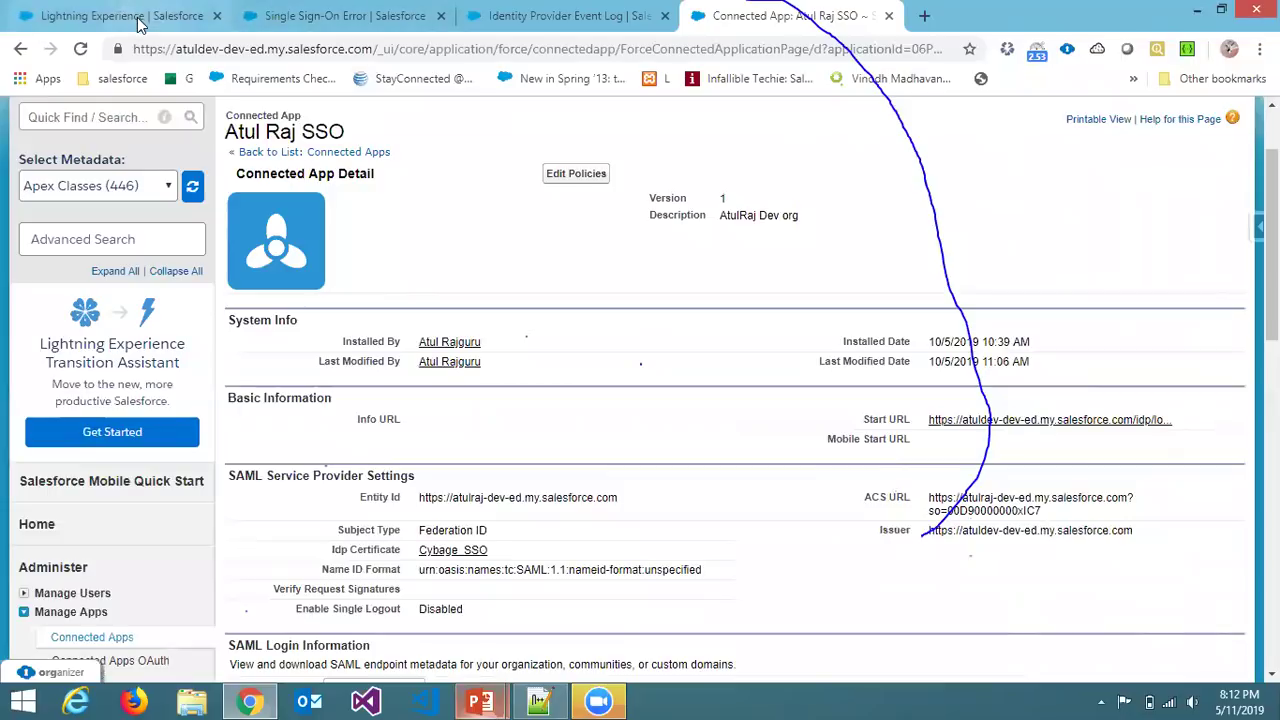
pyautogui.hotkey('ctrl', '1')
# Step: Check the full Entity Id value in the SSO Demo app's edit form
pyautogui.click(538, 412)
pyautogui.press('End')
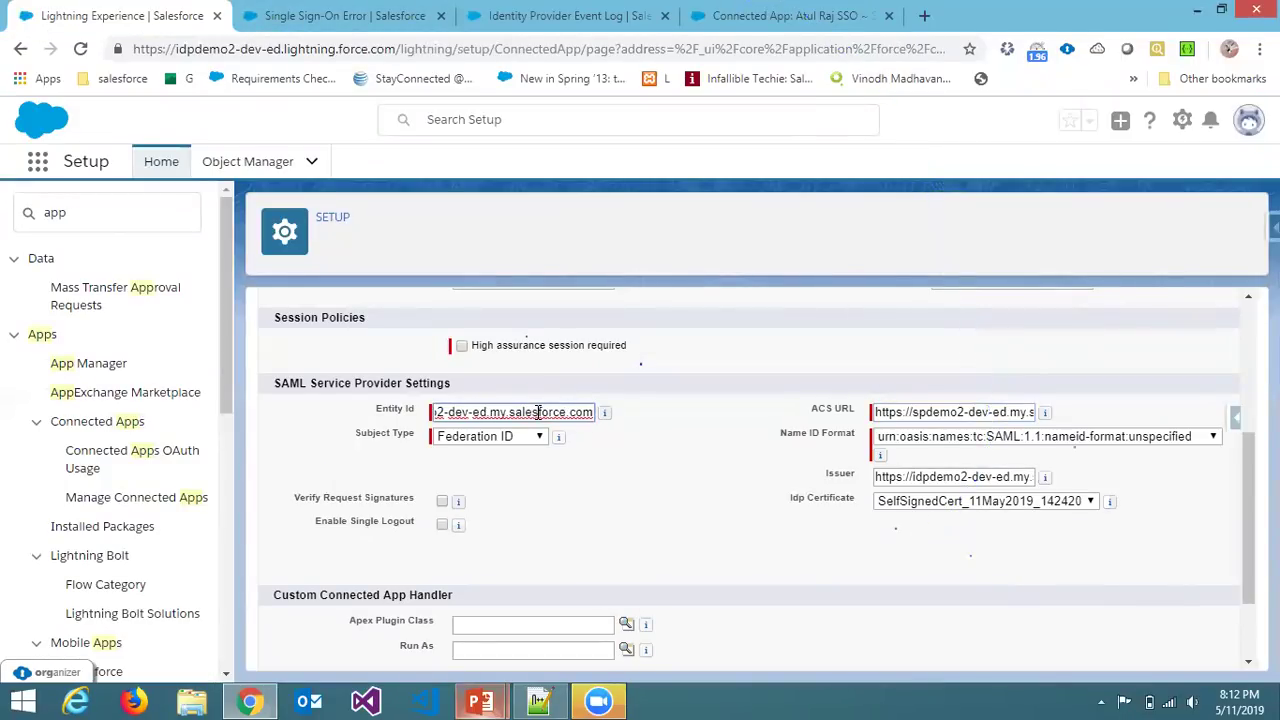
pyautogui.click(703, 463)
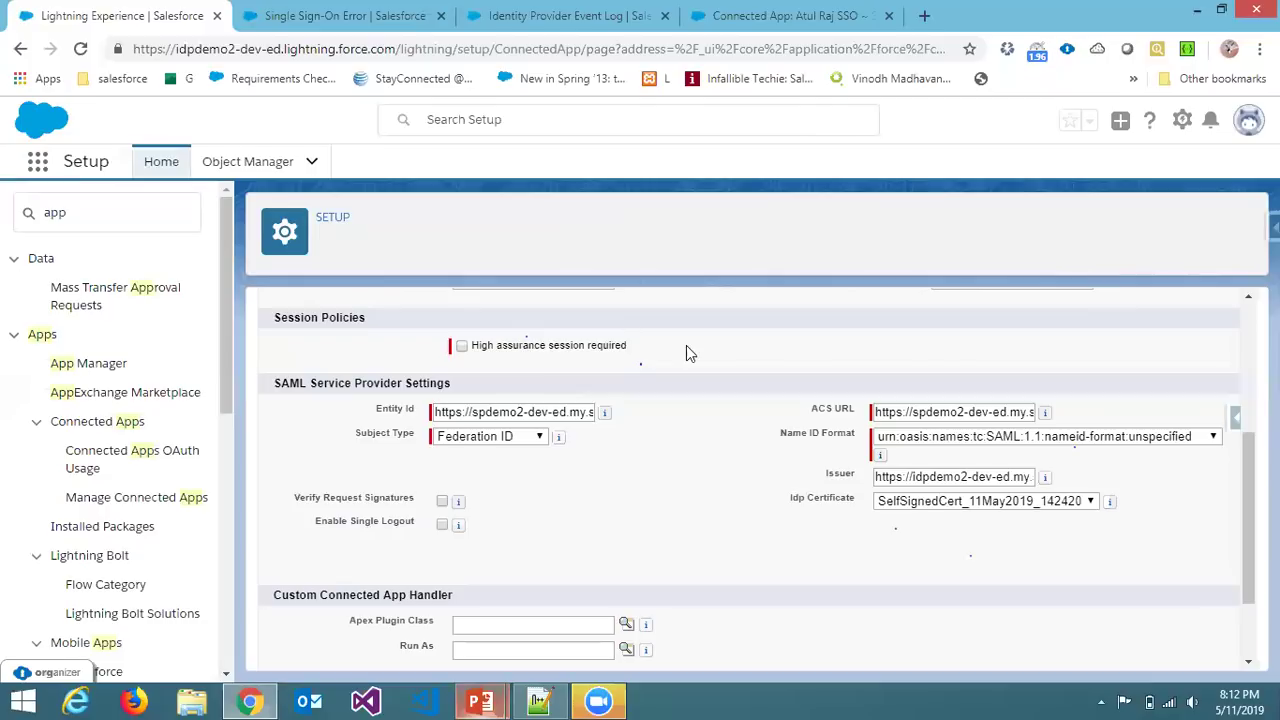
pyautogui.scroll(2, 686, 353)
pyautogui.scroll(2, 686, 353)
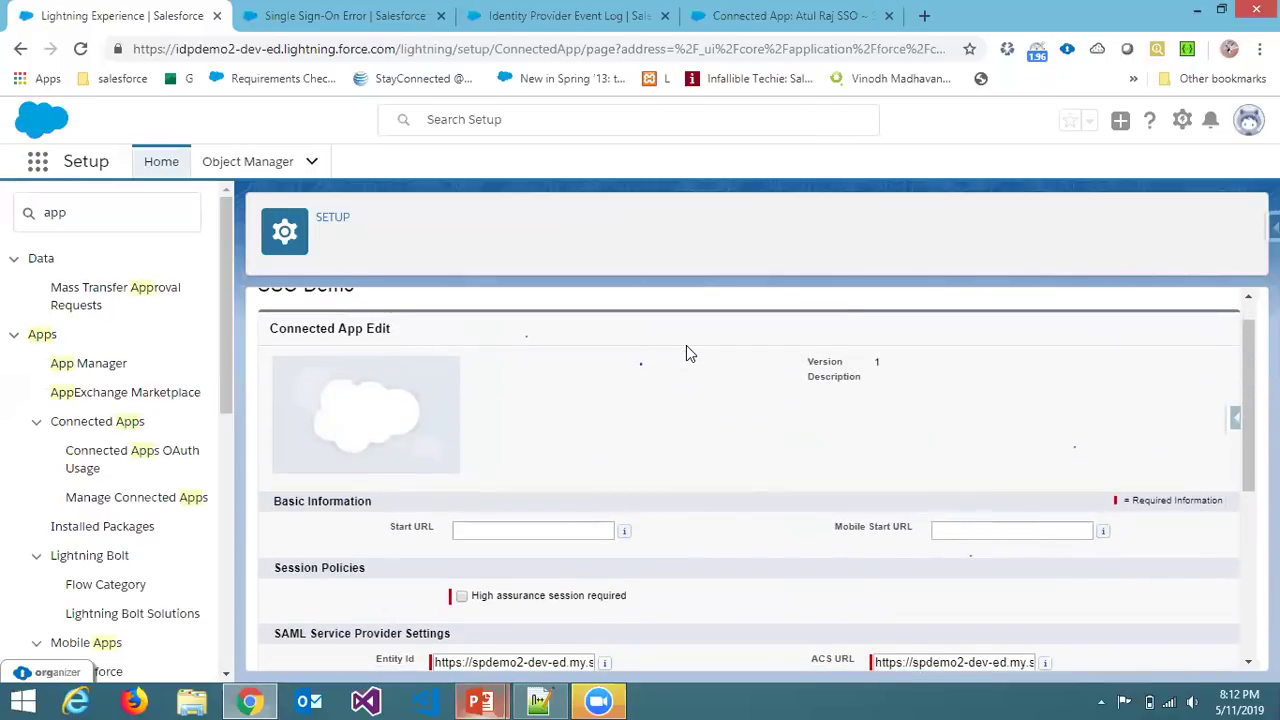
pyautogui.scroll(-5, 686, 352)
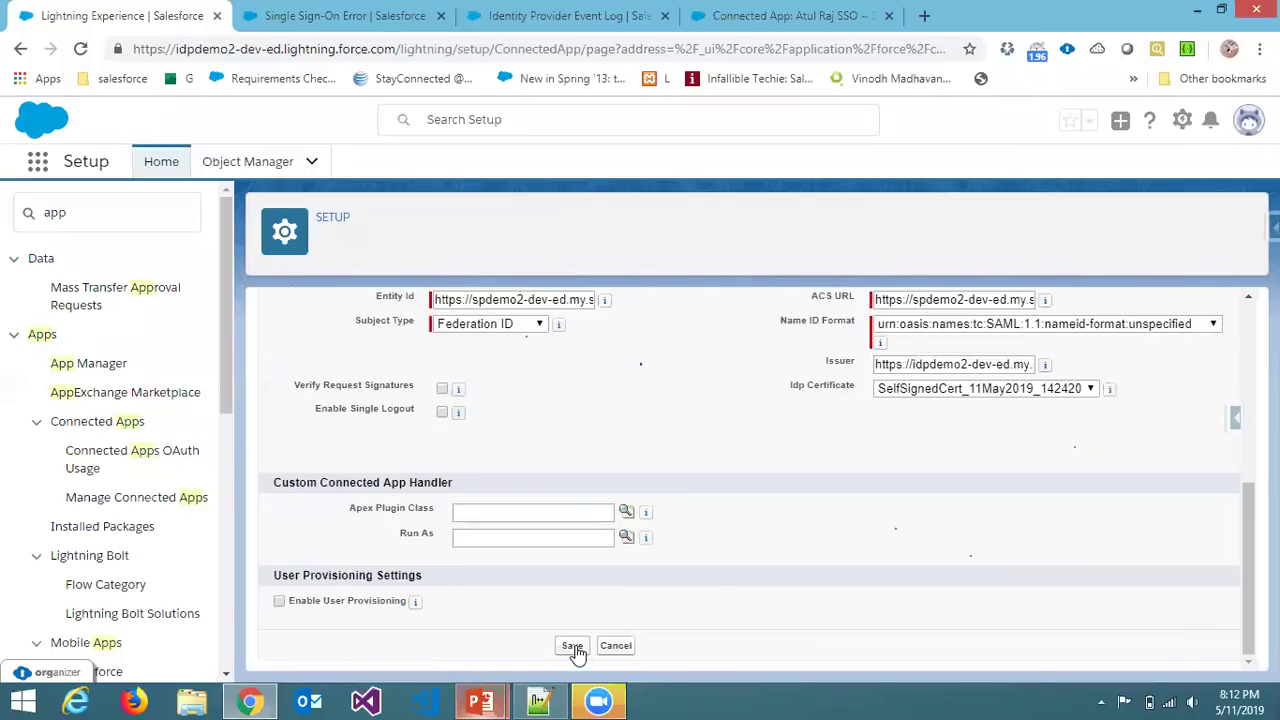
# Step: Save the SSO Demo app and launch its IdP-Initiated Login URL, which returns a Single Sign-On Error
pyautogui.click(573, 646)
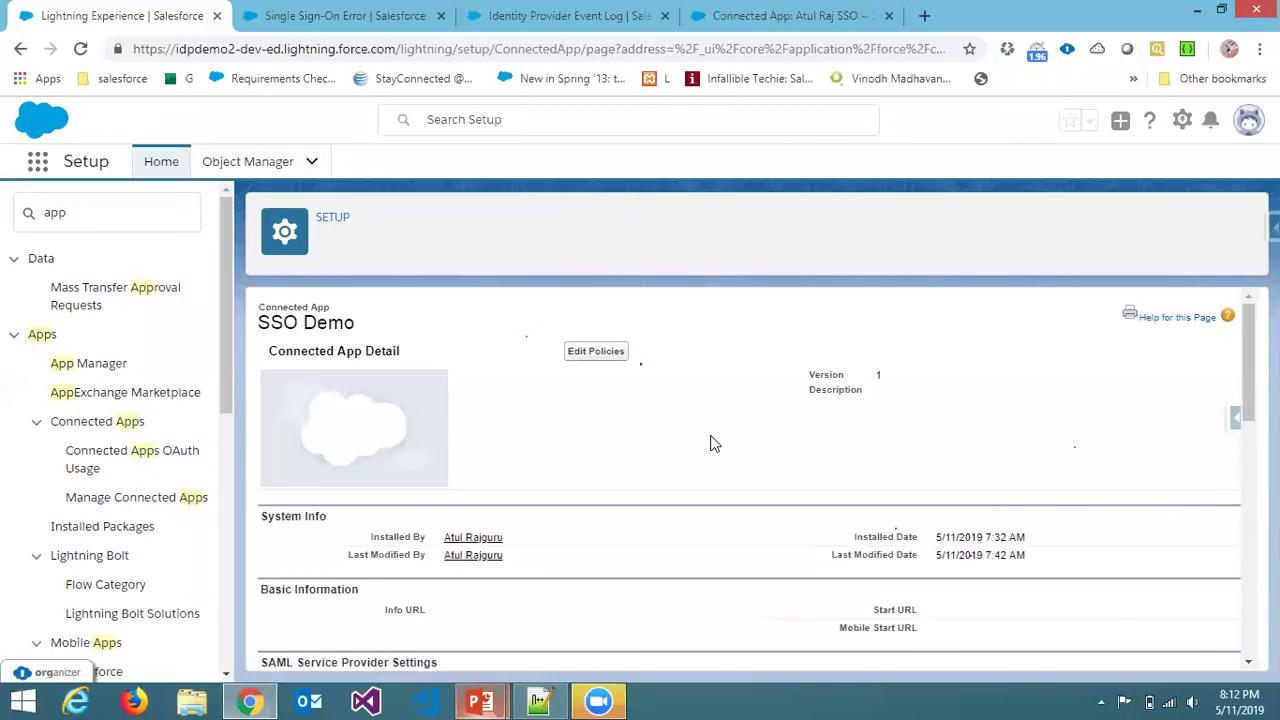
pyautogui.scroll(-1, 714, 444)
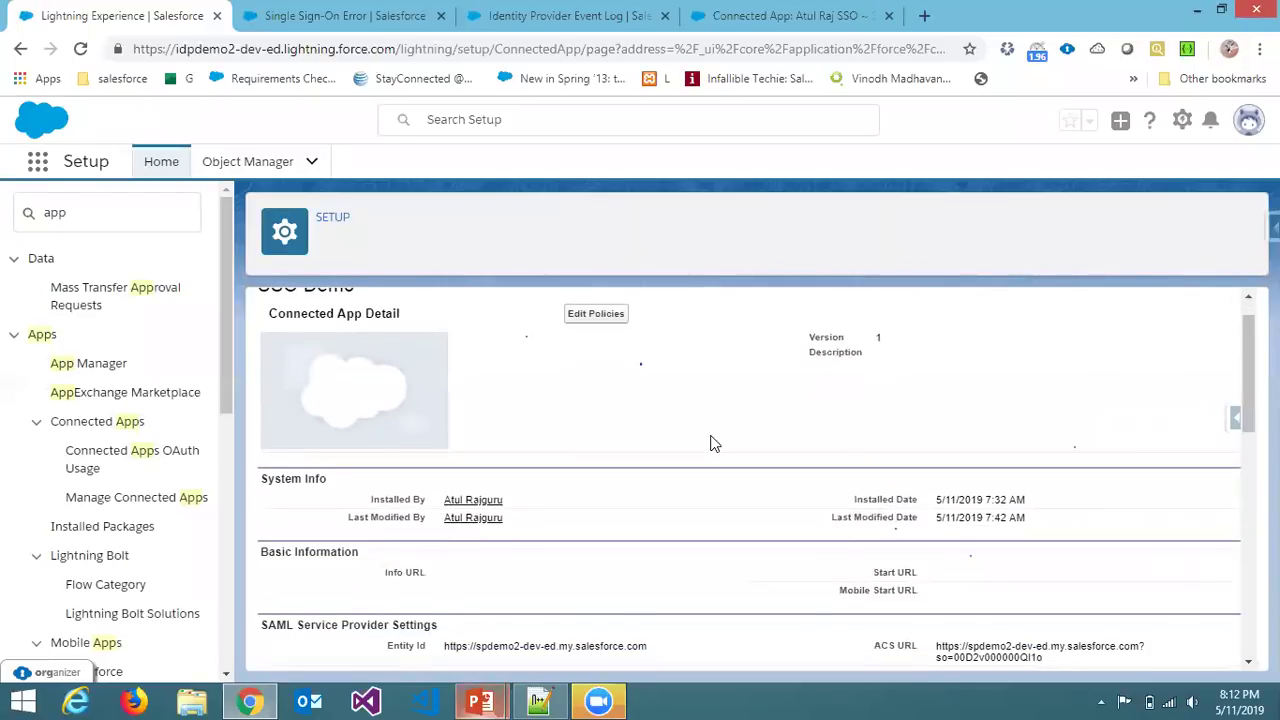
pyautogui.scroll(-5, 714, 444)
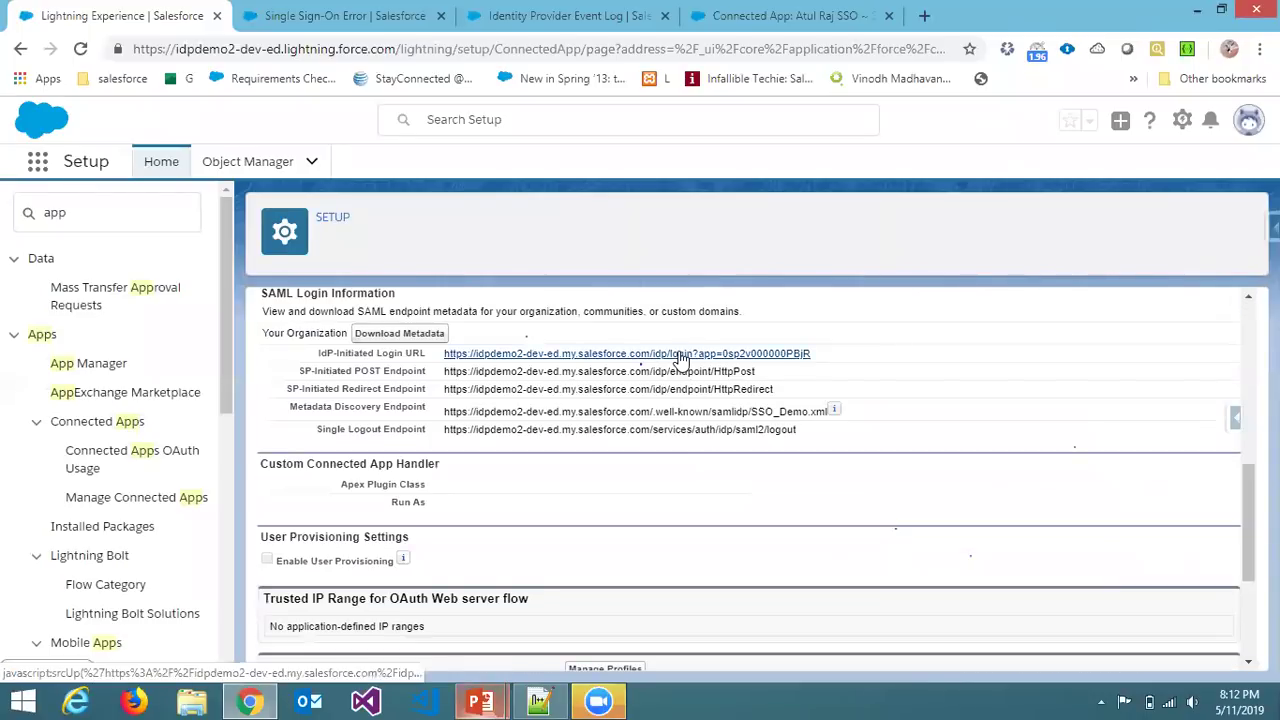
pyautogui.click(680, 355)
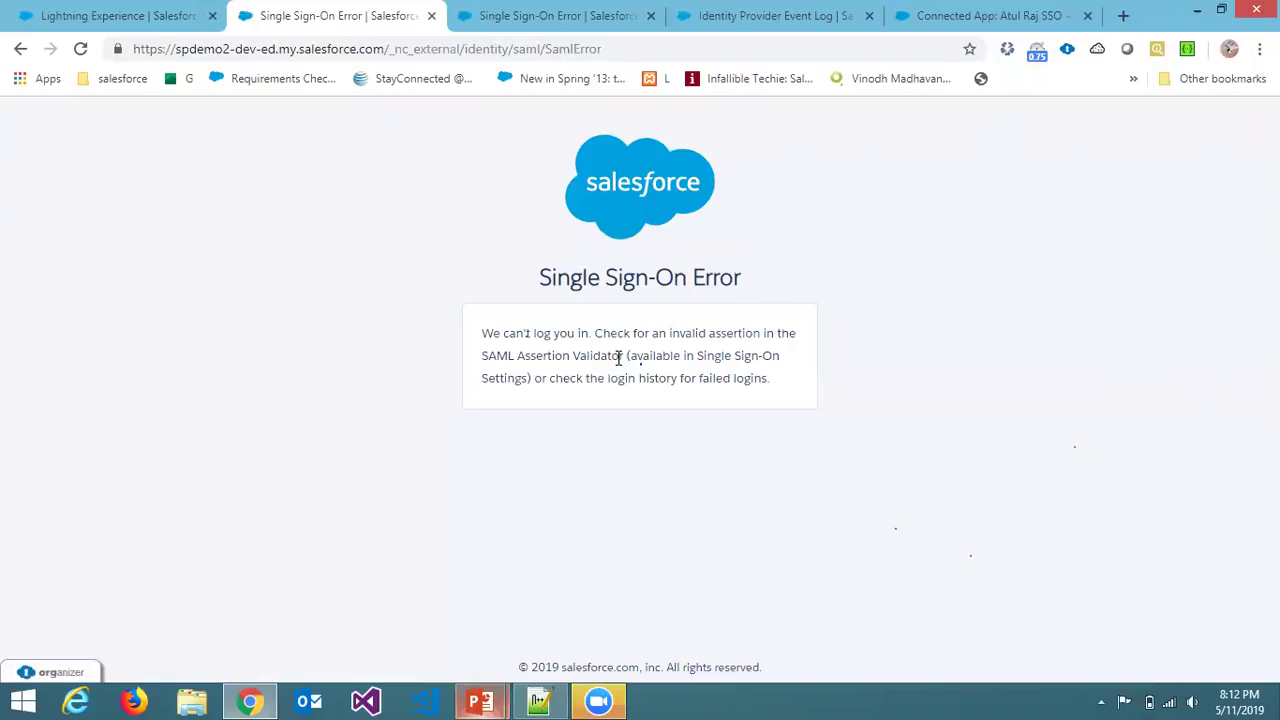
pyautogui.click(171, 15)
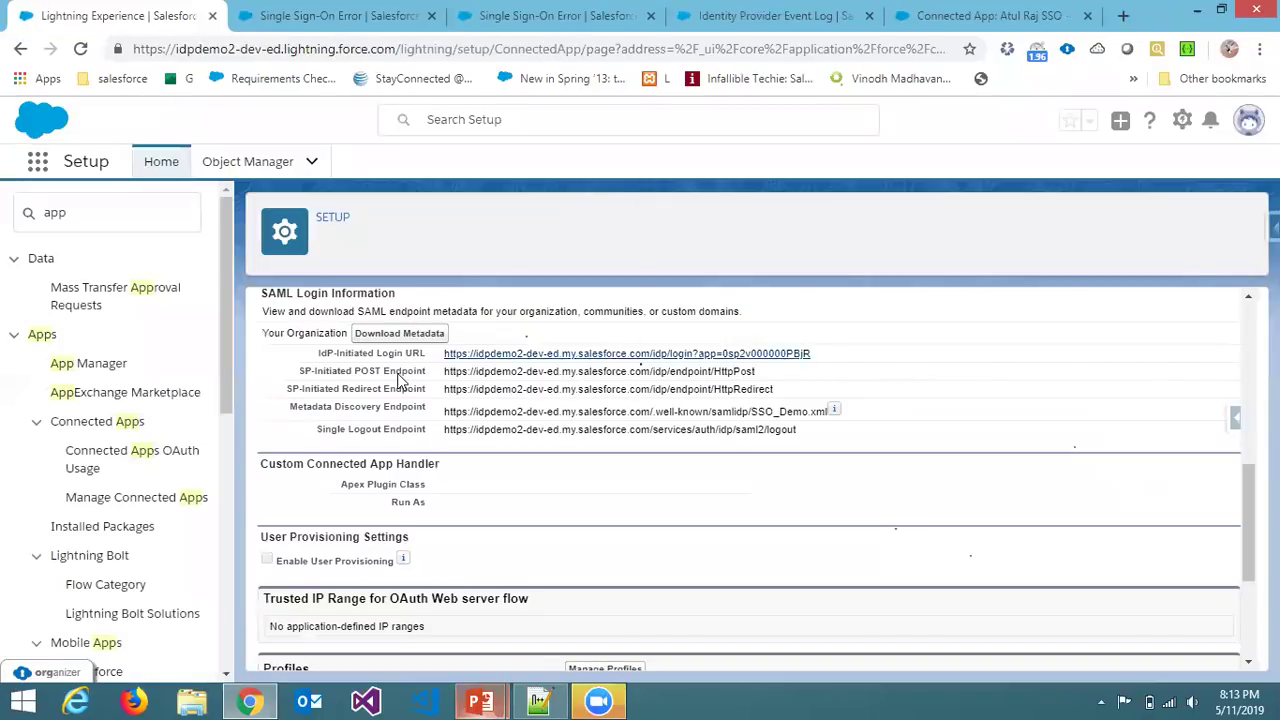
pyautogui.click(129, 214)
pyautogui.write('sa')
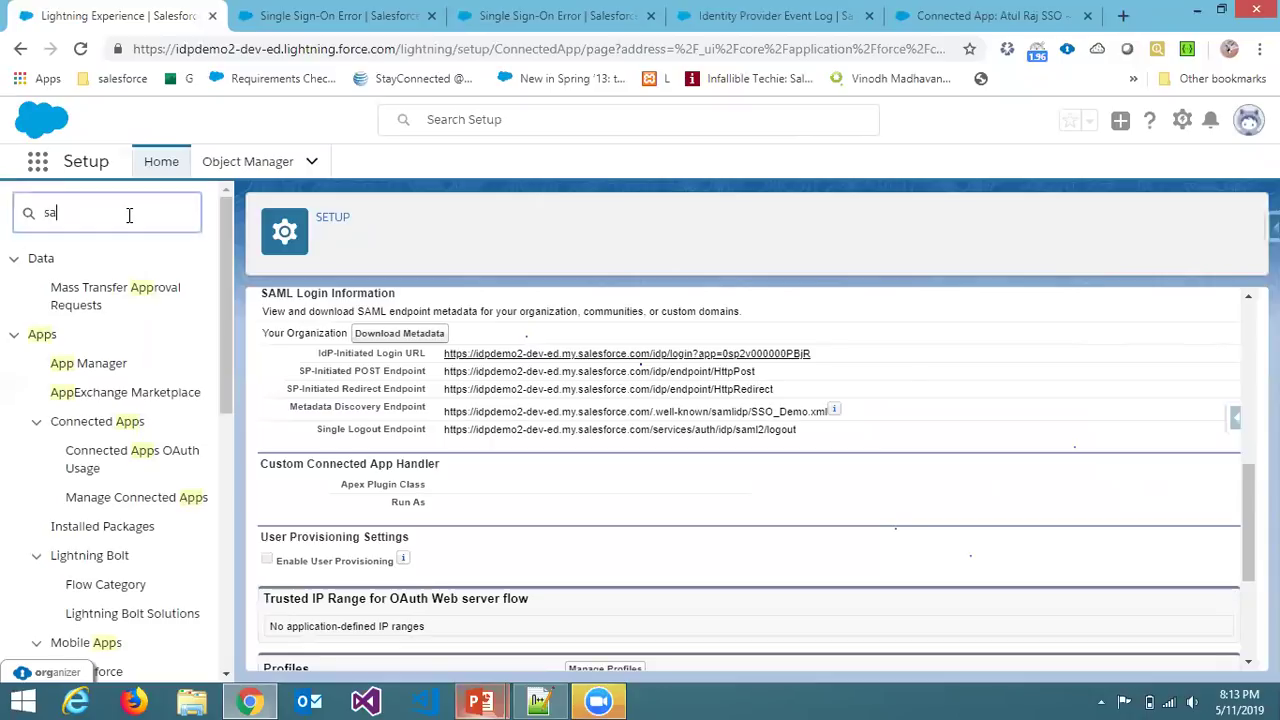
pyautogui.write('ml')
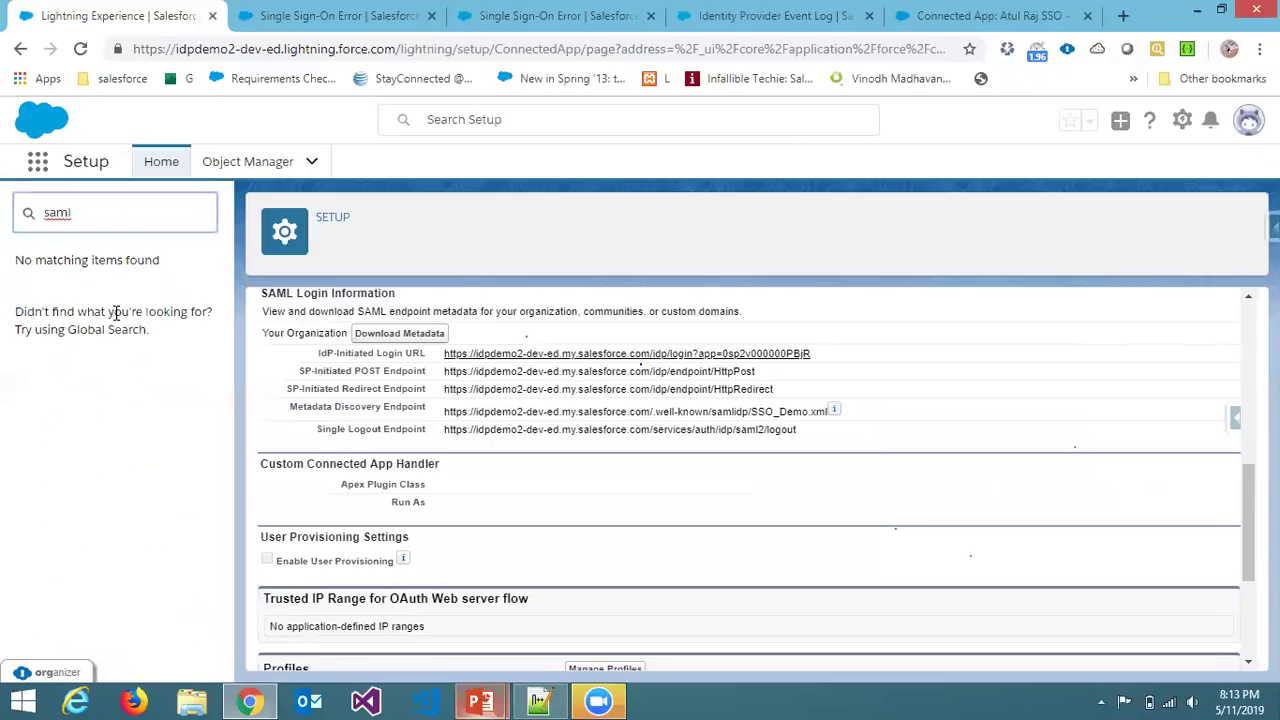
pyautogui.press('BackSpace')
pyautogui.press('BackSpace')
pyautogui.press('BackSpace')
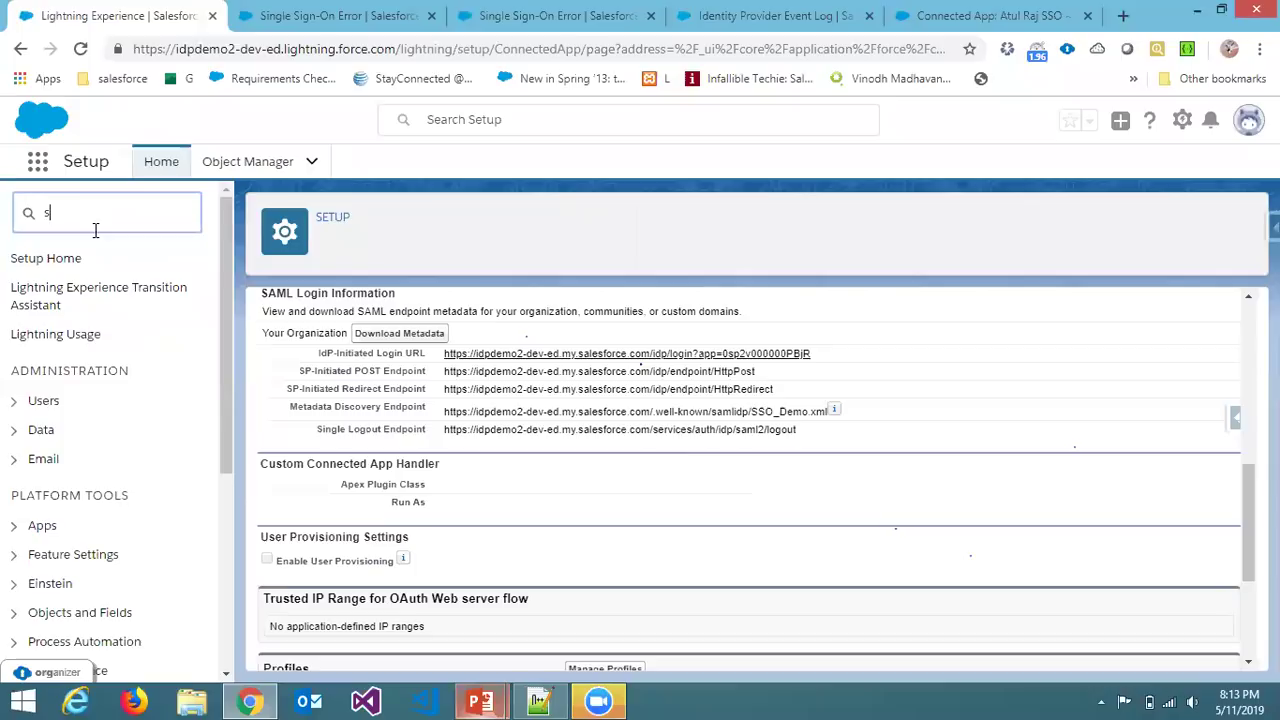
pyautogui.write('a')
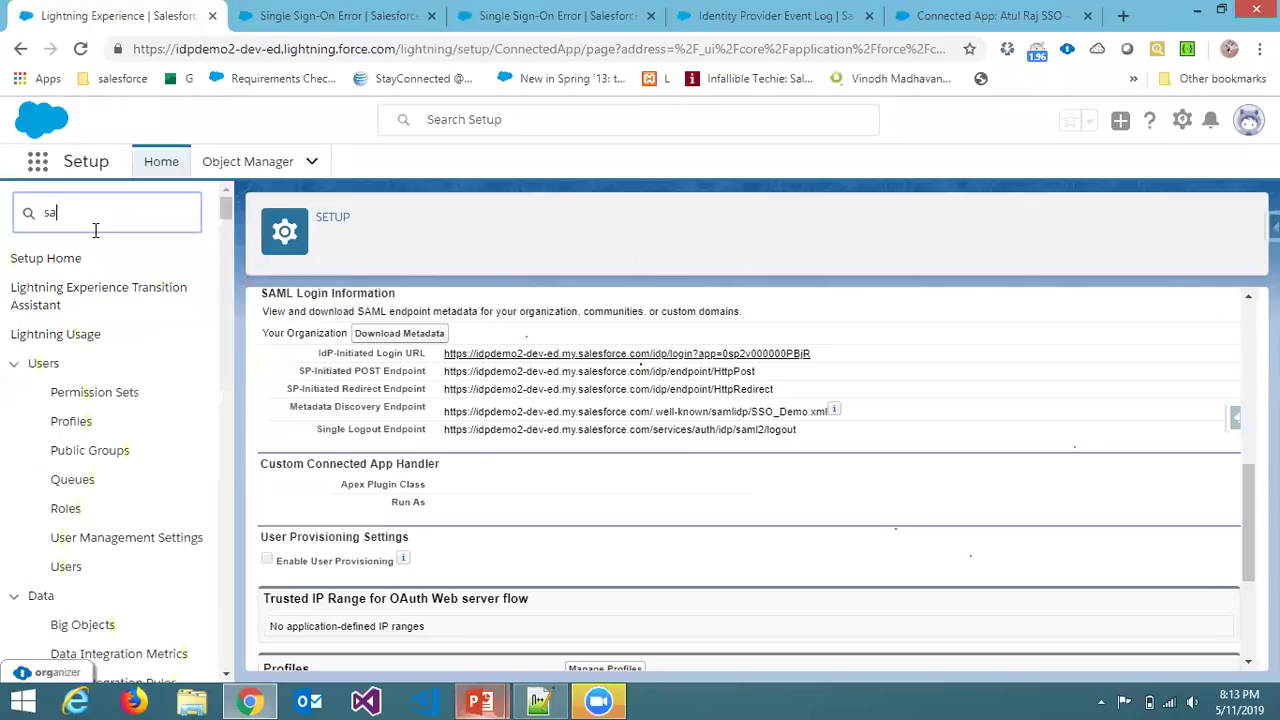
pyautogui.write('ml')
pyautogui.press('BackSpace')
pyautogui.press('BackSpace')
pyautogui.press('BackSpace')
pyautogui.press('BackSpace')
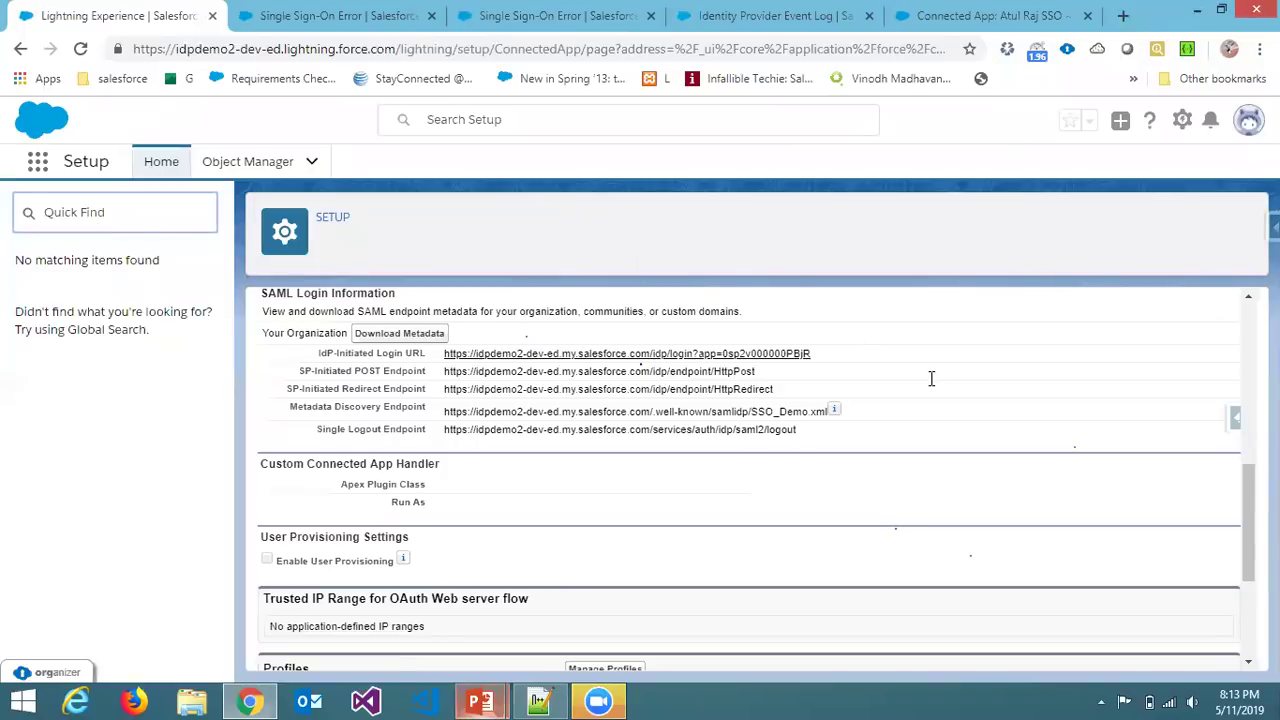
# Step: Scroll through the SSO Demo app's SAML settings, then view the spdemo2 invalid-assertion error tab
pyautogui.scroll(3, 931, 380)
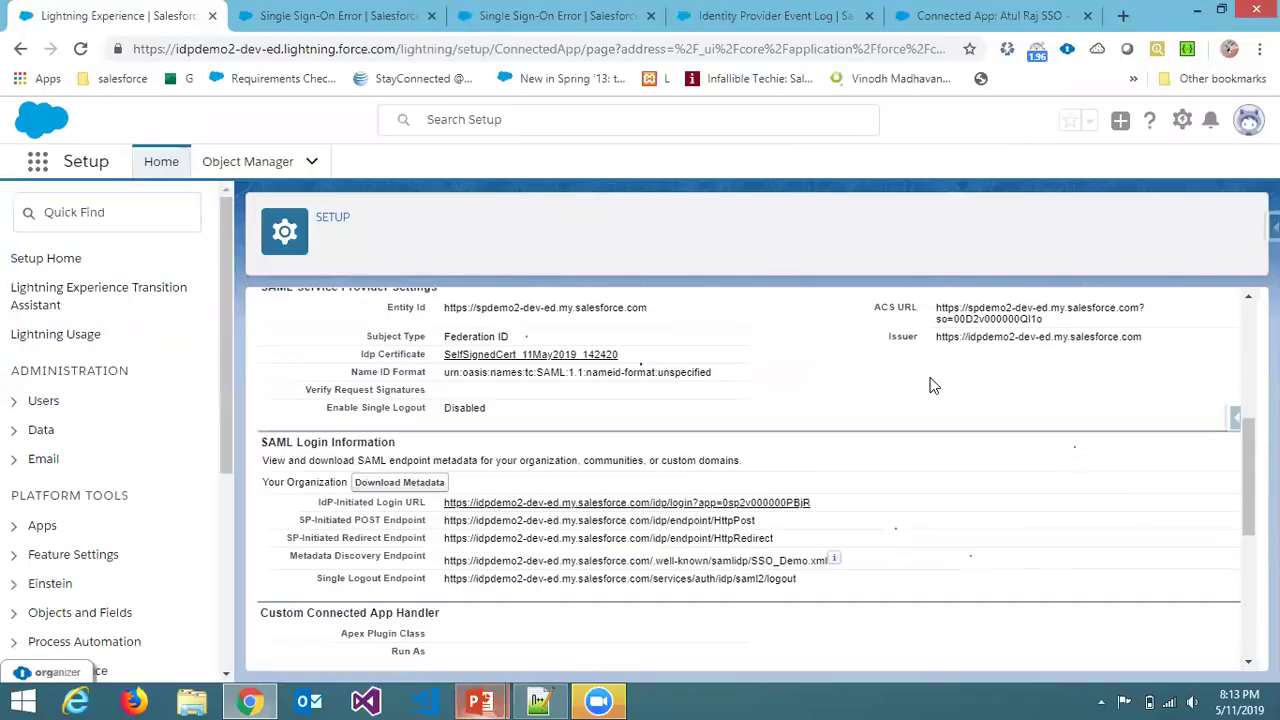
pyautogui.scroll(5, 931, 385)
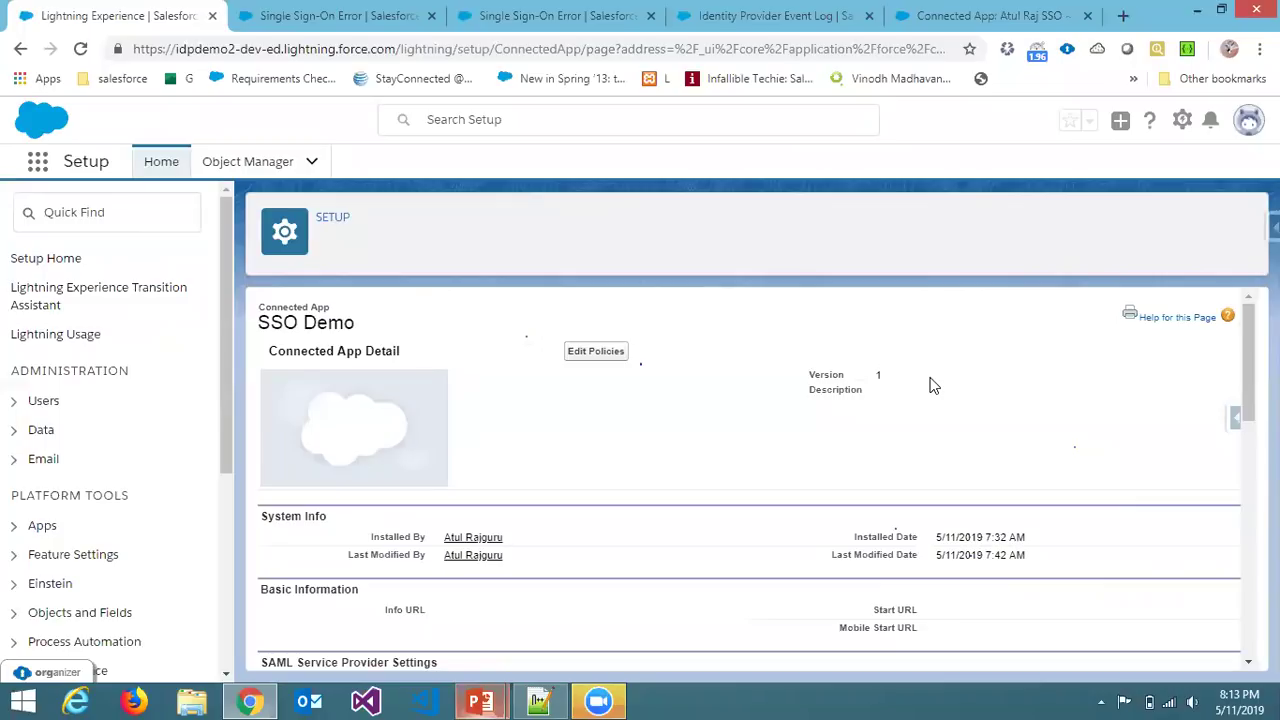
pyautogui.moveTo(1248, 380); pyautogui.dragTo(1248, 480)
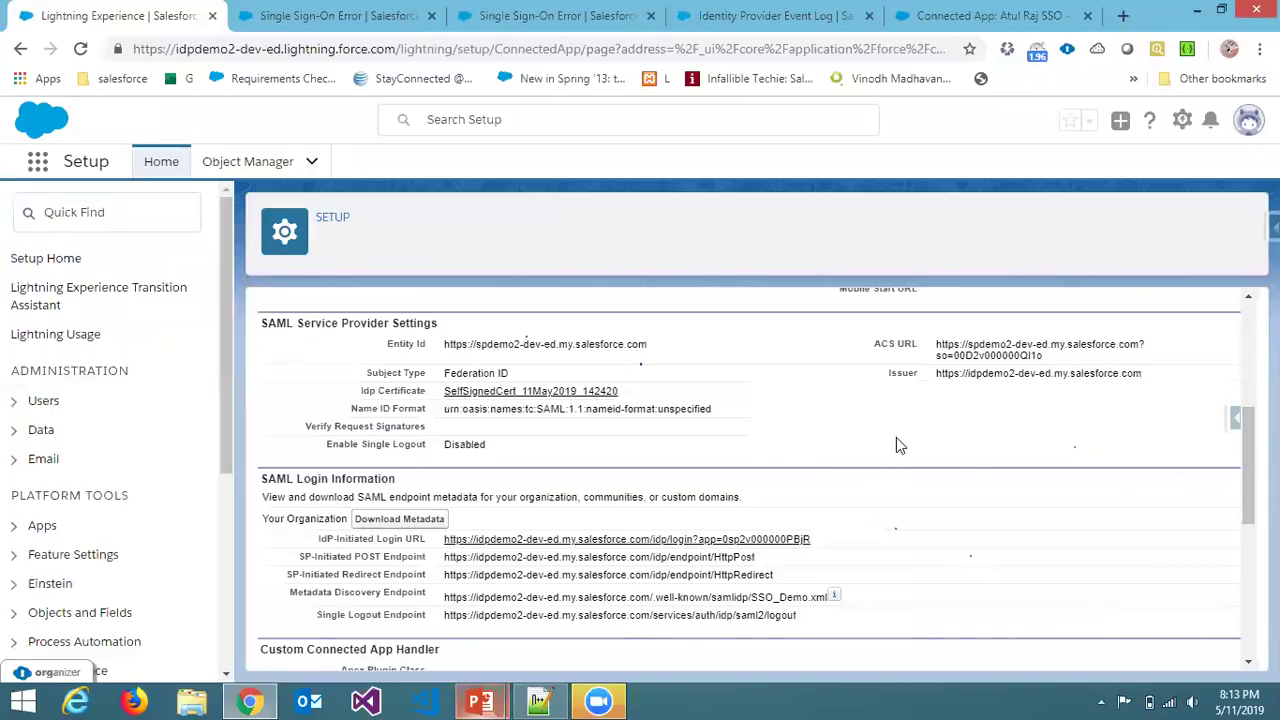
pyautogui.scroll(2, 896, 446)
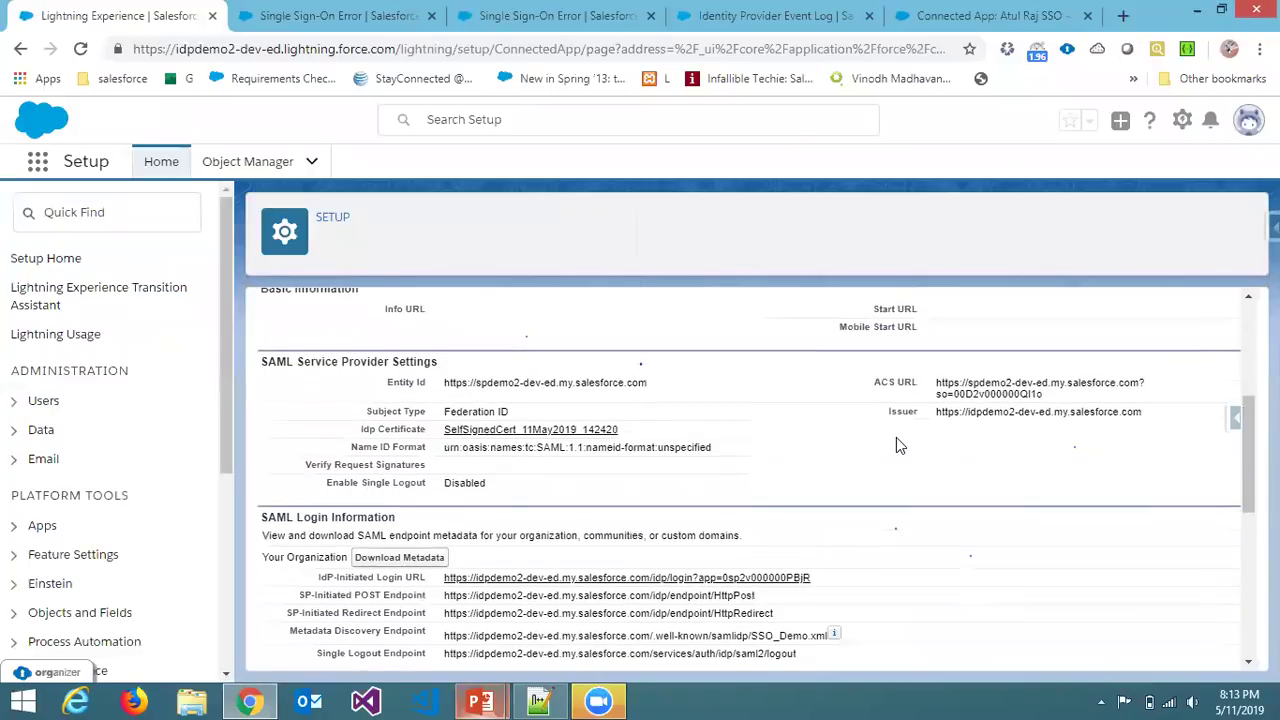
pyautogui.scroll(1, 896, 446)
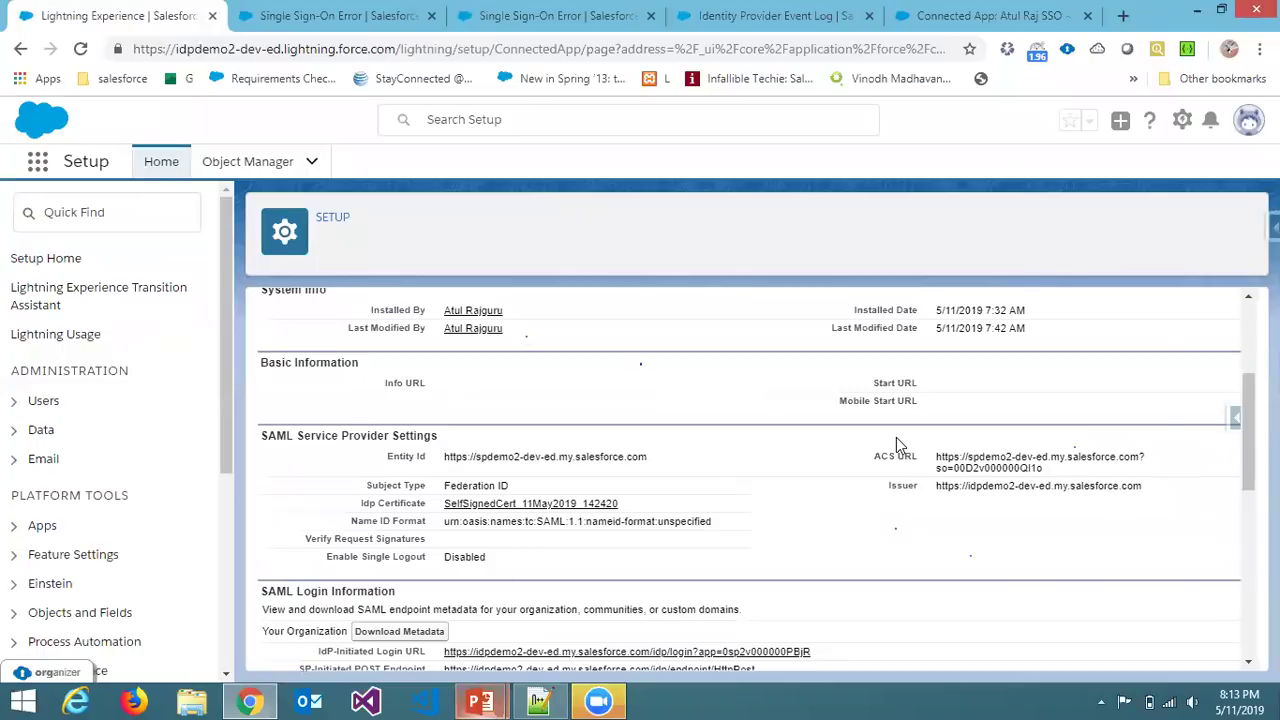
pyautogui.scroll(-1, 897, 444)
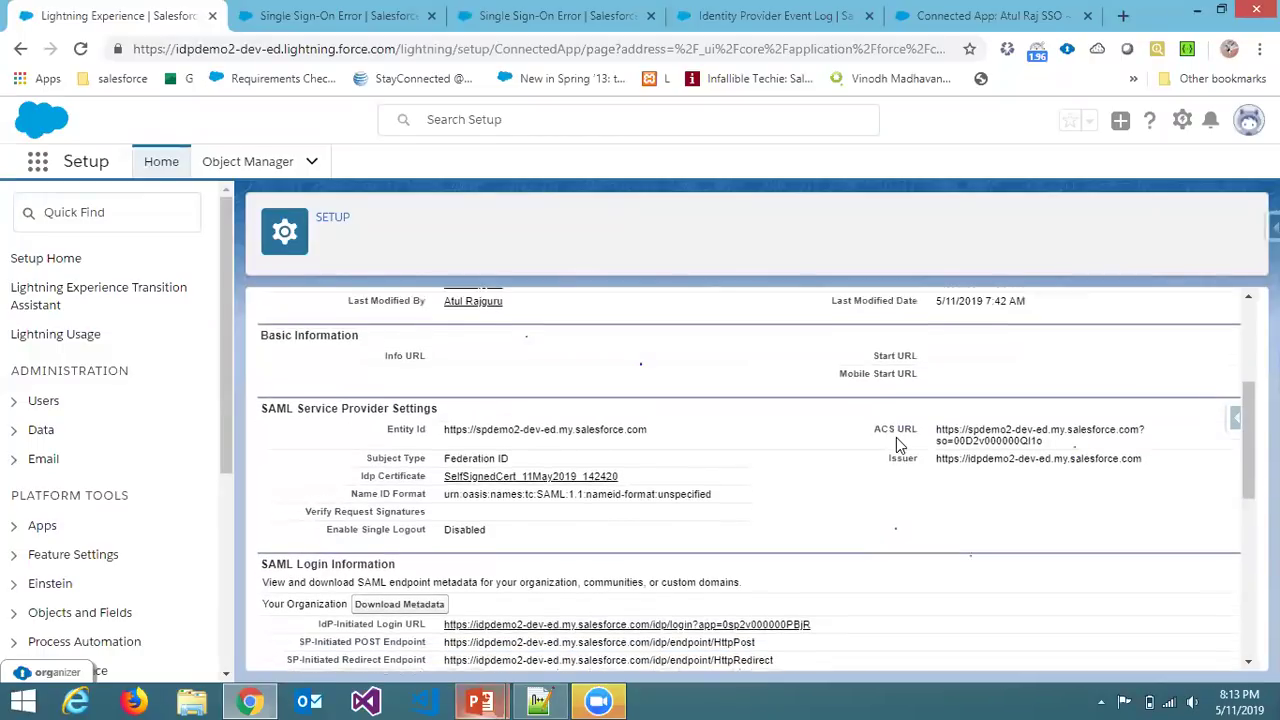
pyautogui.scroll(1, 897, 444)
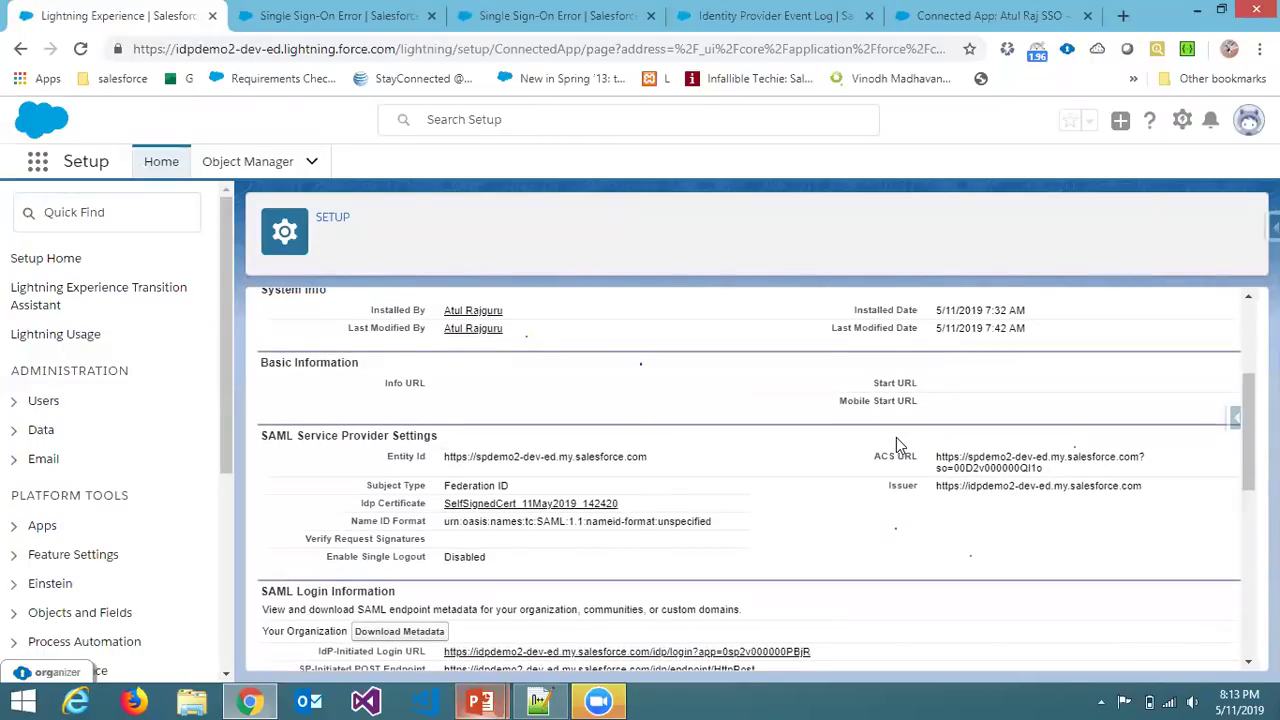
pyautogui.scroll(-1, 896, 445)
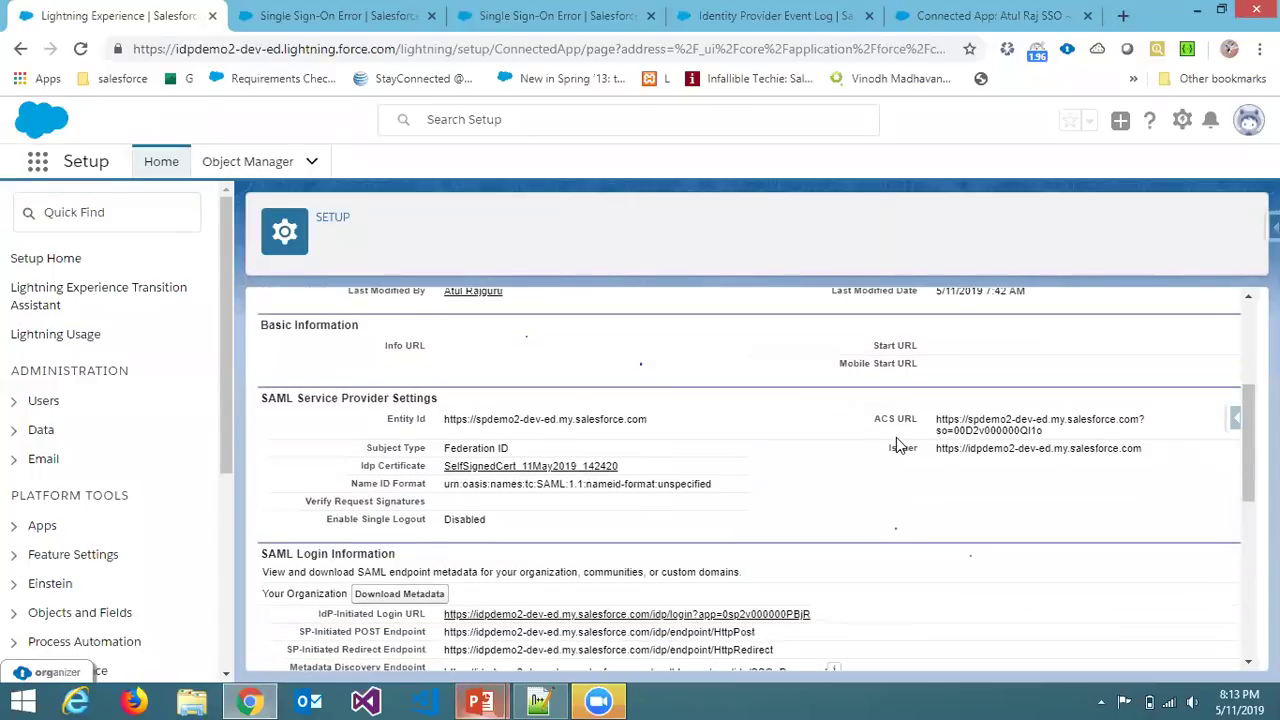
pyautogui.scroll(-1, 896, 445)
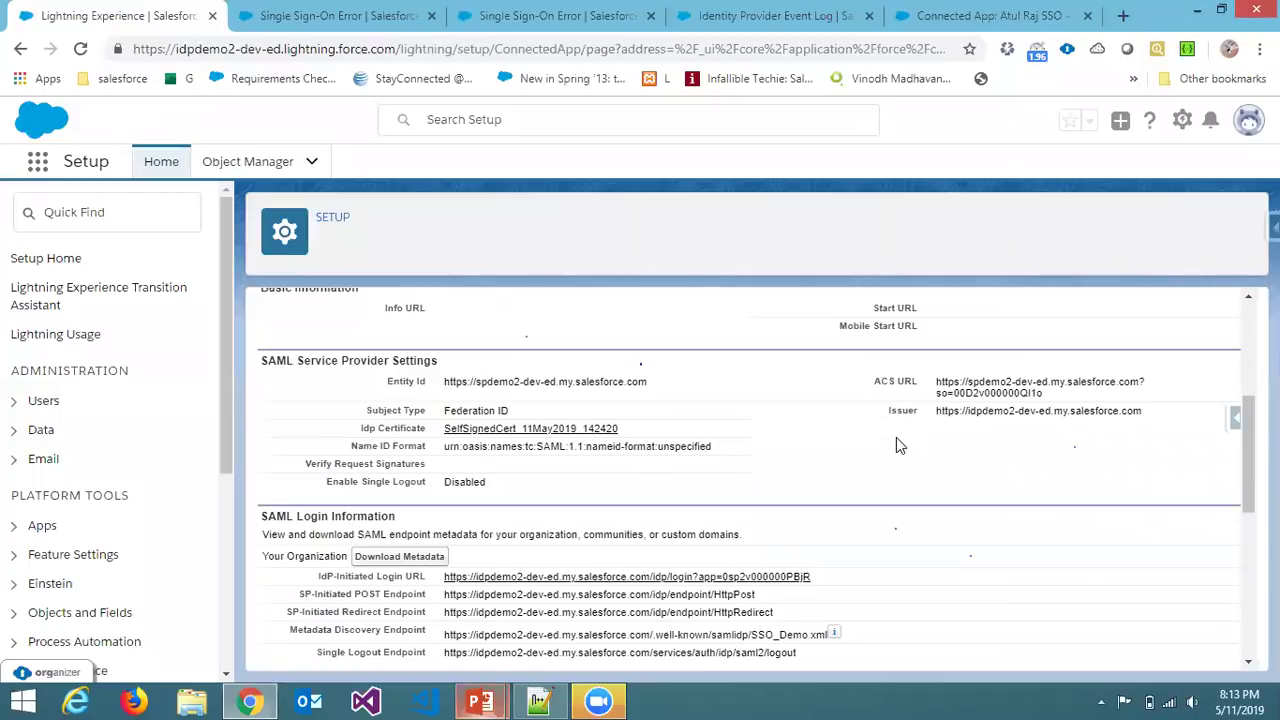
pyautogui.scroll(-1, 896, 445)
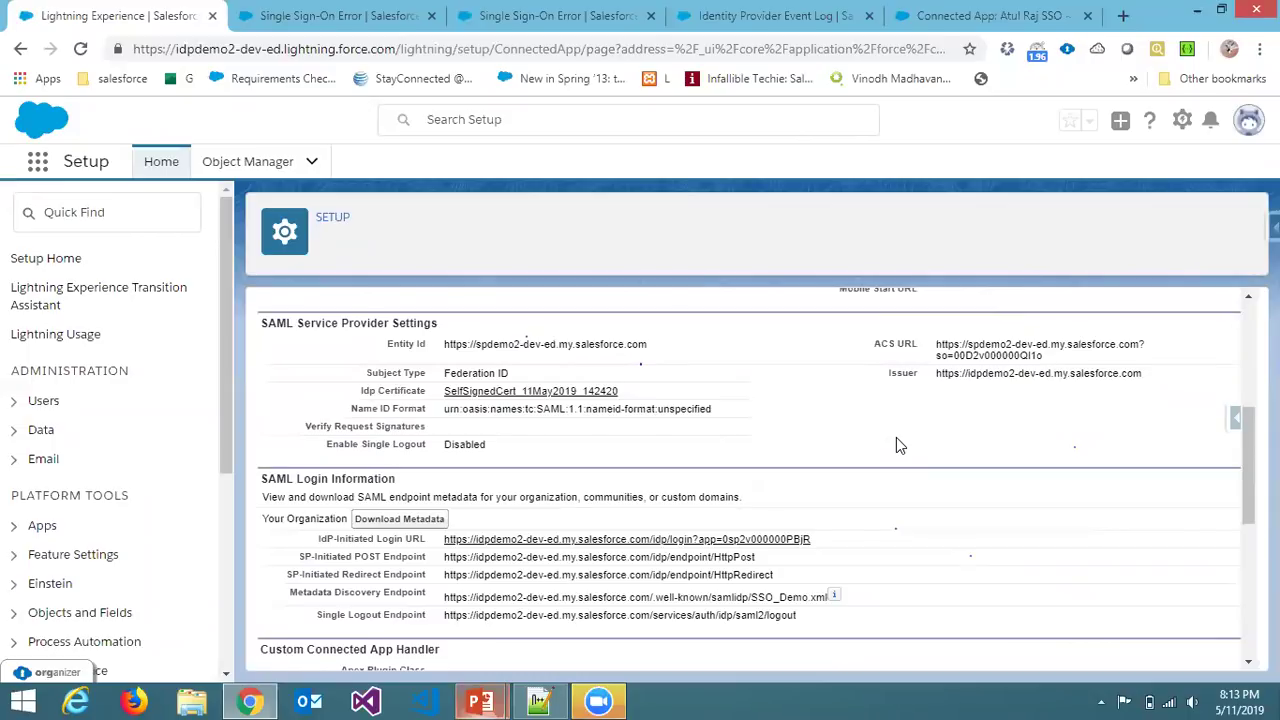
pyautogui.scroll(-2, 896, 445)
pyautogui.scroll(-1, 896, 445)
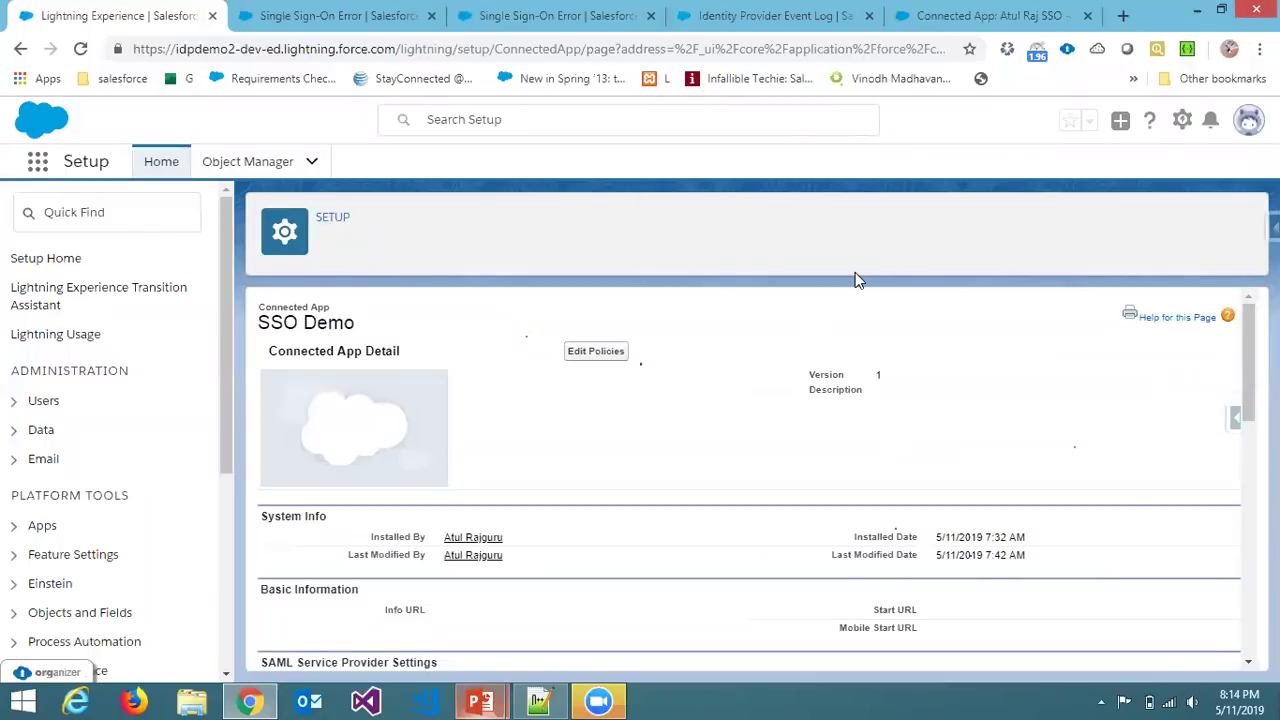
pyautogui.click(400, 15)
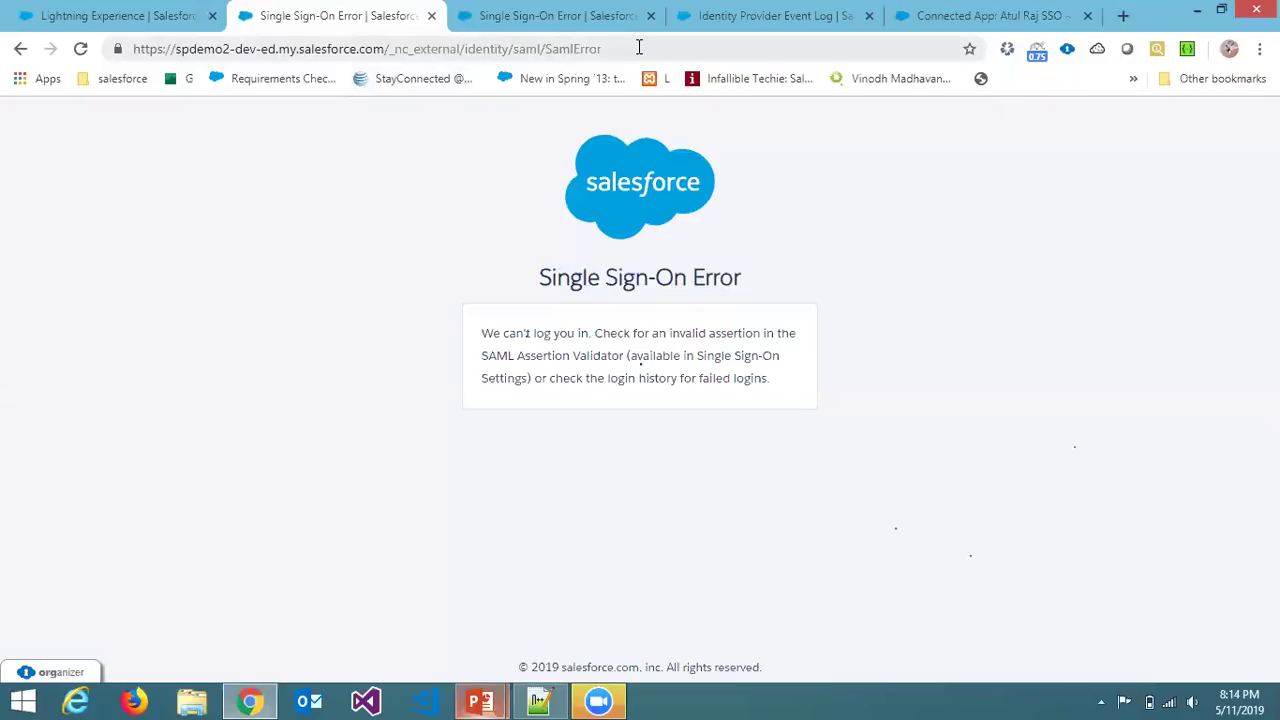
# Step: Open spdemo2's Single Sign-On Settings through Quick Find 'sing'
pyautogui.click(499, 22)
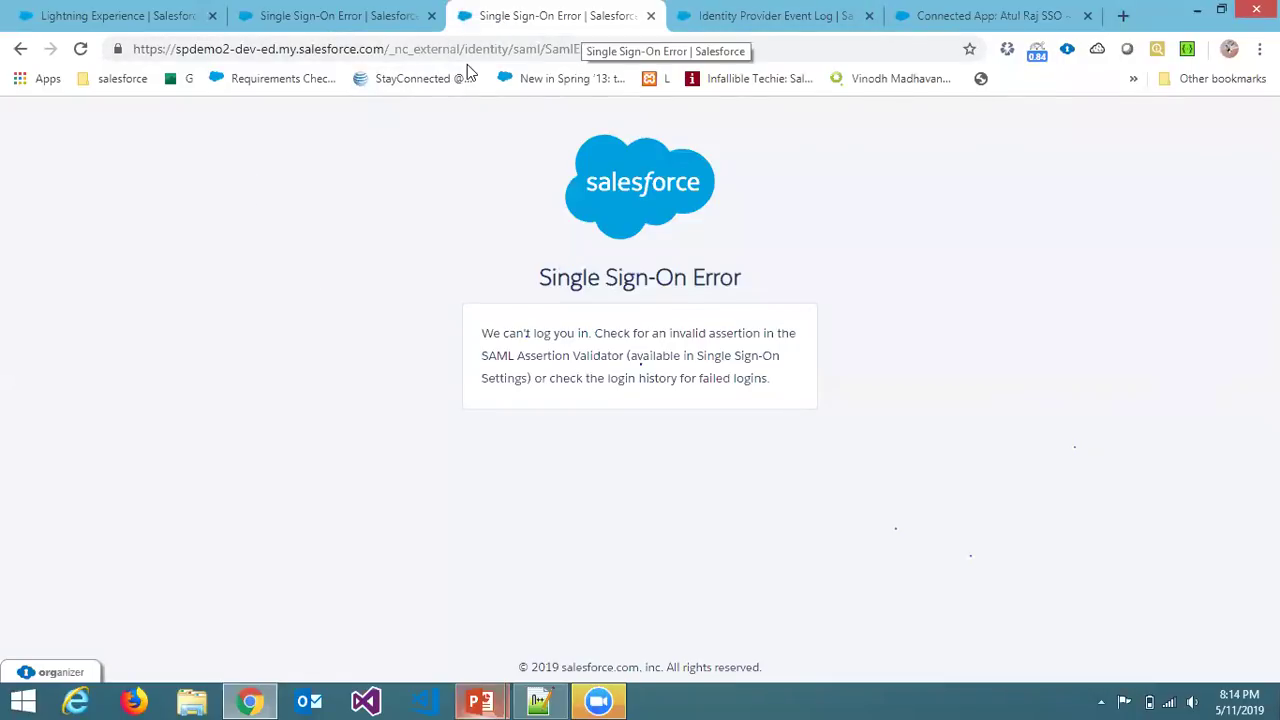
pyautogui.hotkey('ctrl', 'Tab')
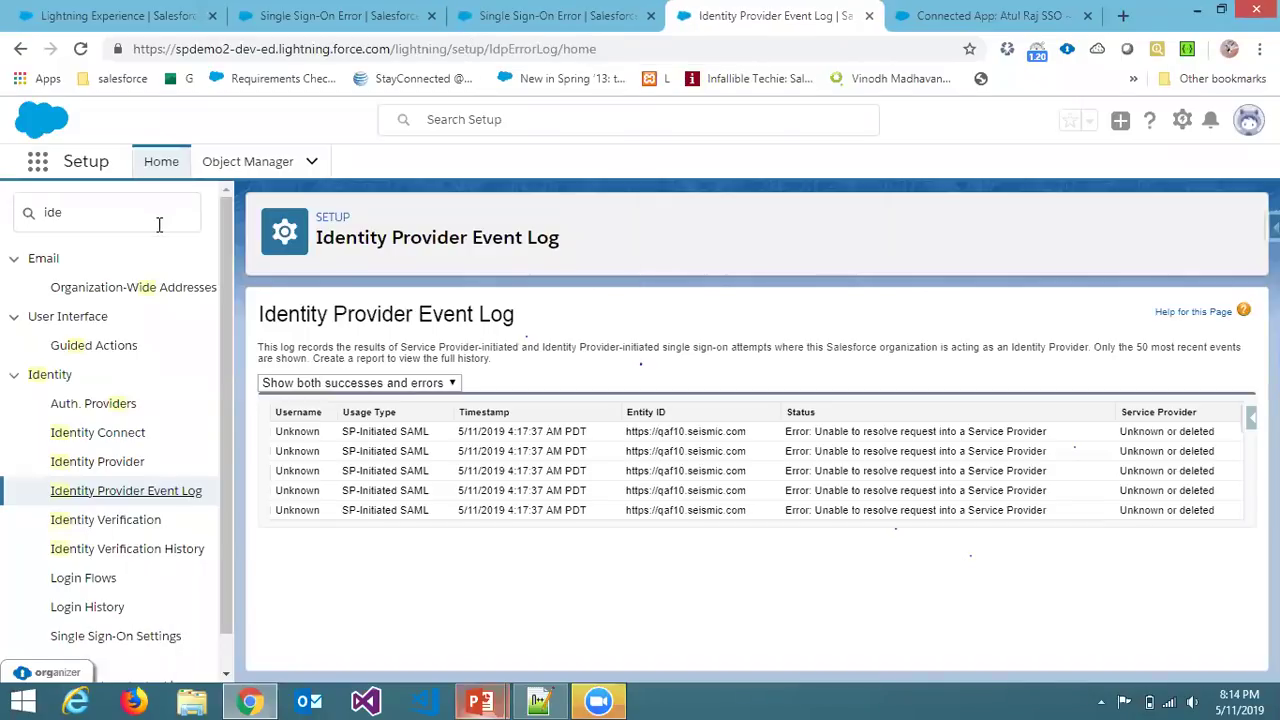
pyautogui.click(135, 212)
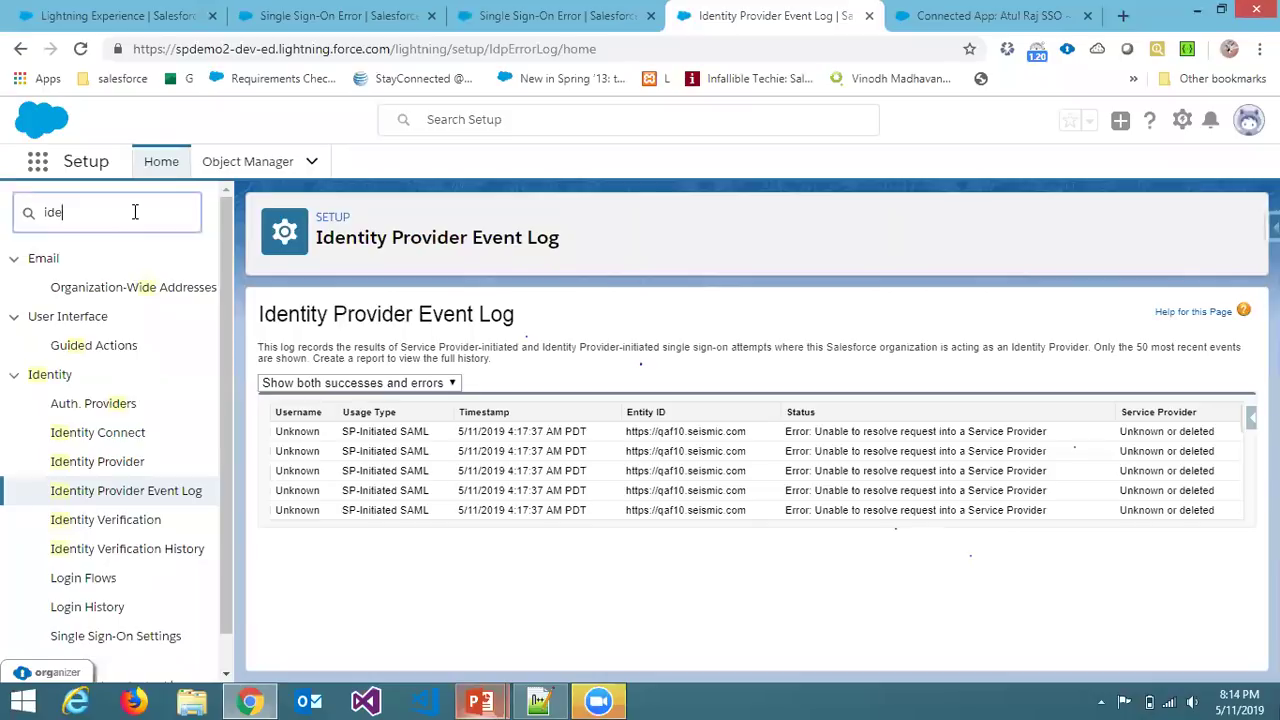
pyautogui.press('BackSpace')
pyautogui.press('BackSpace')
pyautogui.press('BackSpace')
pyautogui.write('sing')
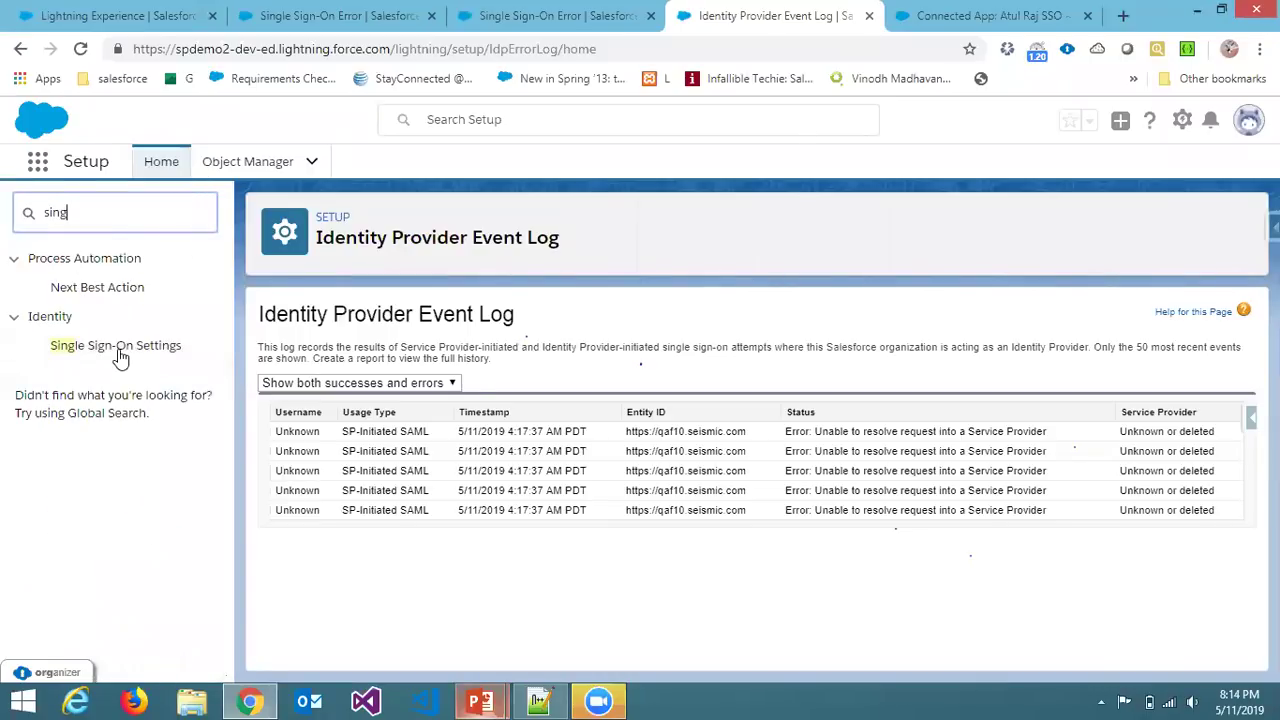
pyautogui.click(120, 352)
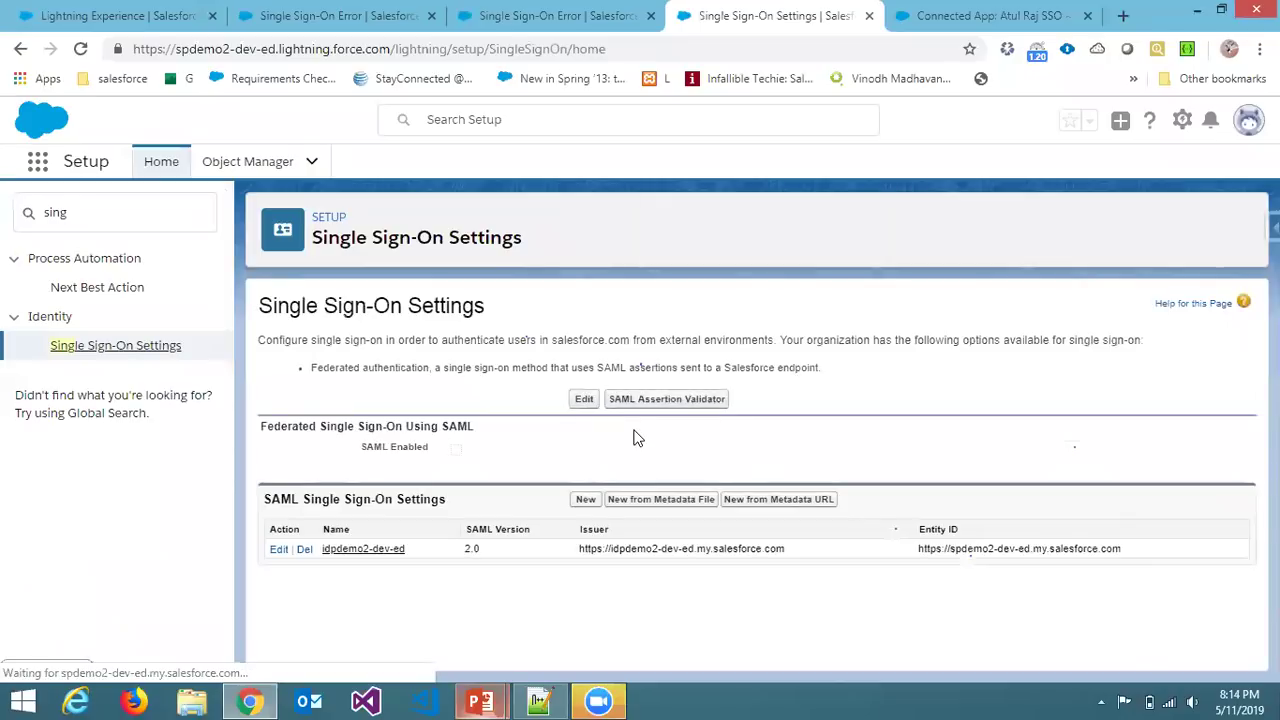
# Step: Tick SAML Enabled in spdemo2's Single Sign-On Settings, save, and go back to the SSO Demo app
pyautogui.click(590, 399)
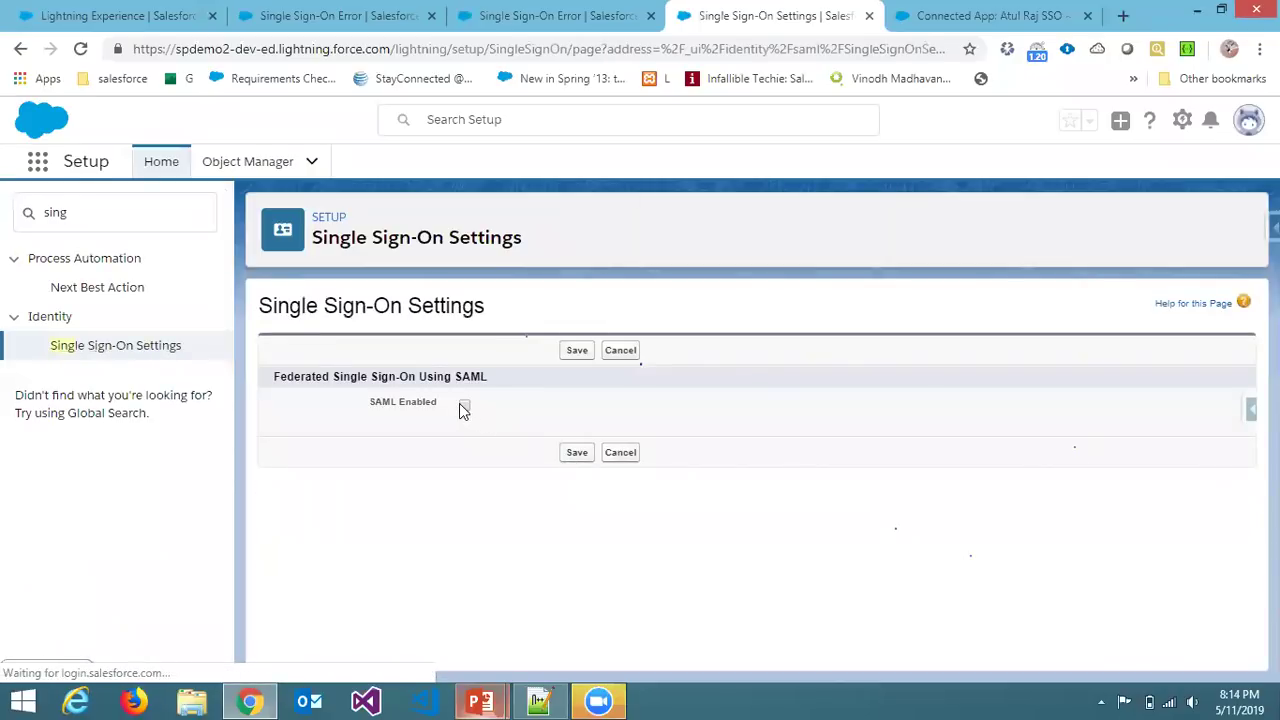
pyautogui.click(465, 405)
pyautogui.click(576, 455)
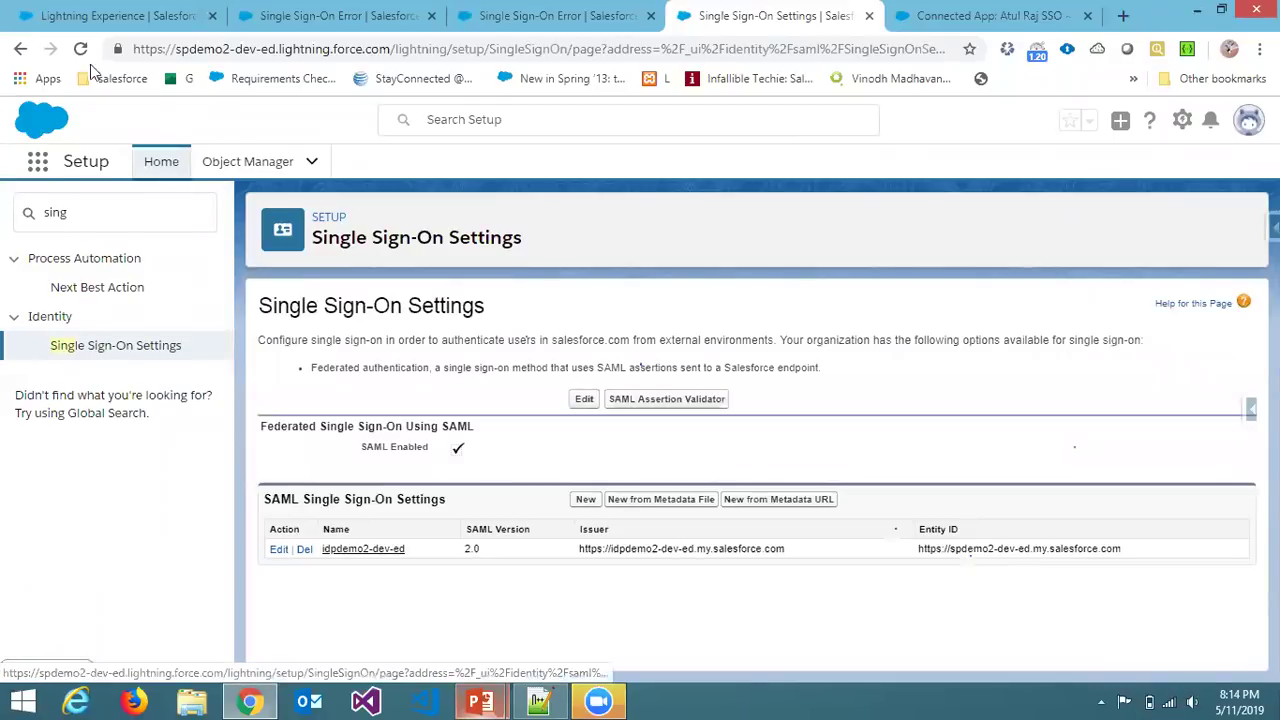
pyautogui.click(95, 20)
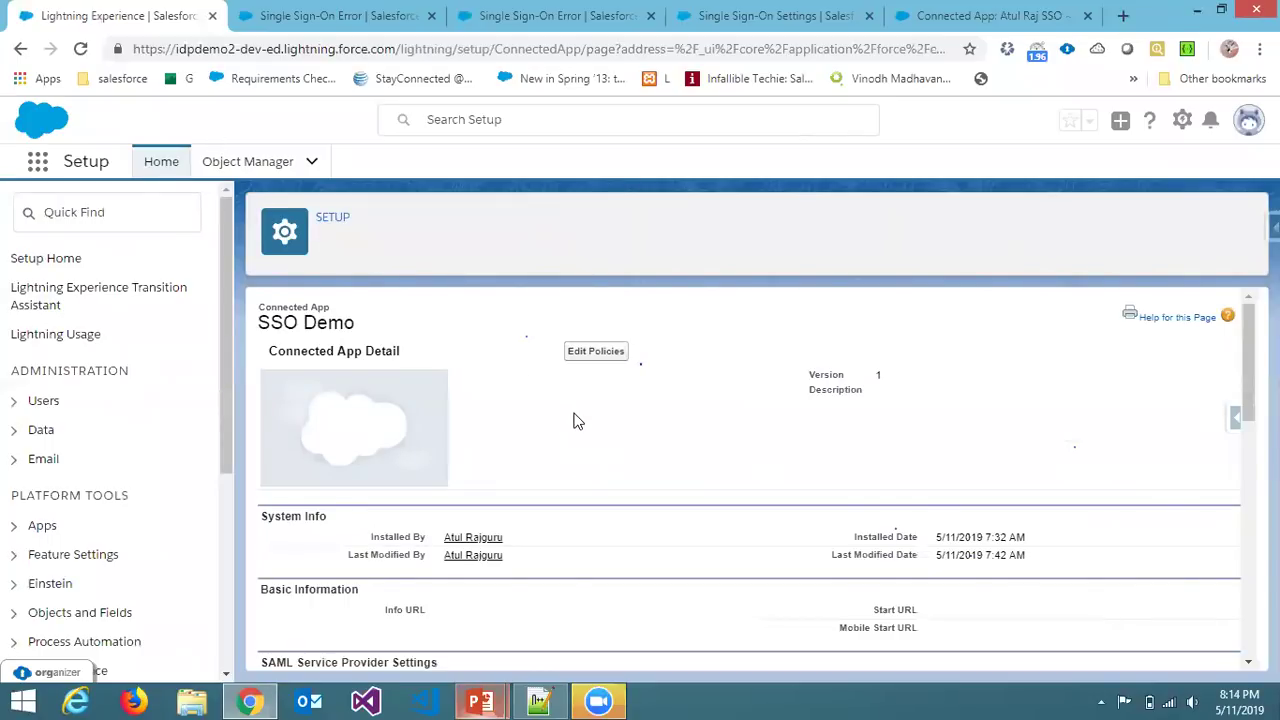
# Step: Launch the SSO Demo IdP-Initiated Login URL and compare the error tabs with the SSO settings
pyautogui.scroll(-4, 577, 420)
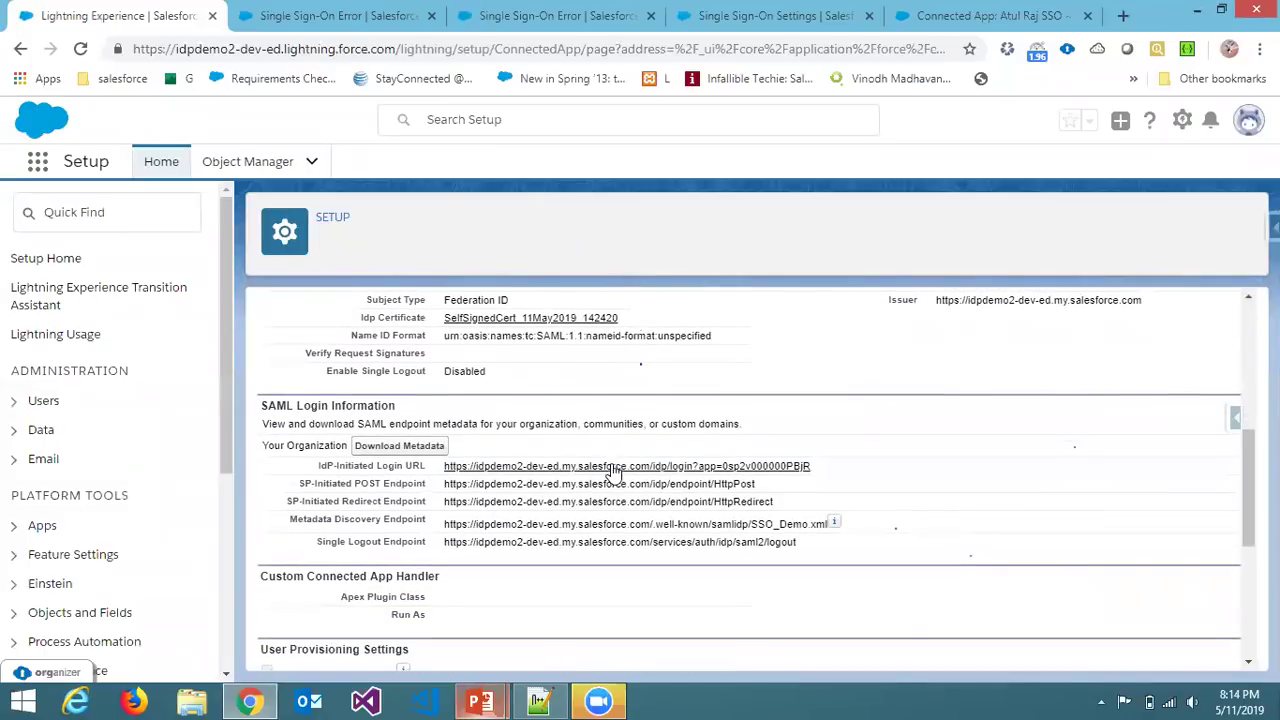
pyautogui.click(613, 470)
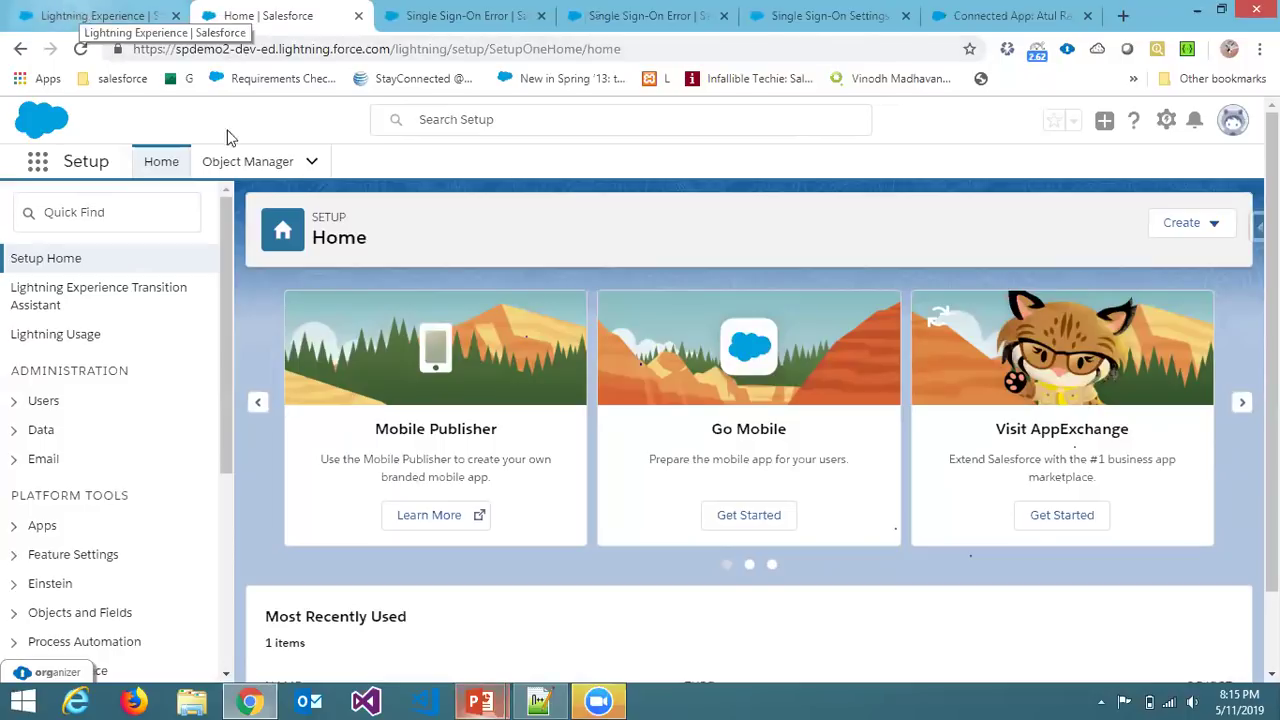
pyautogui.hotkey('ctrl', 'shift', 'Tab')
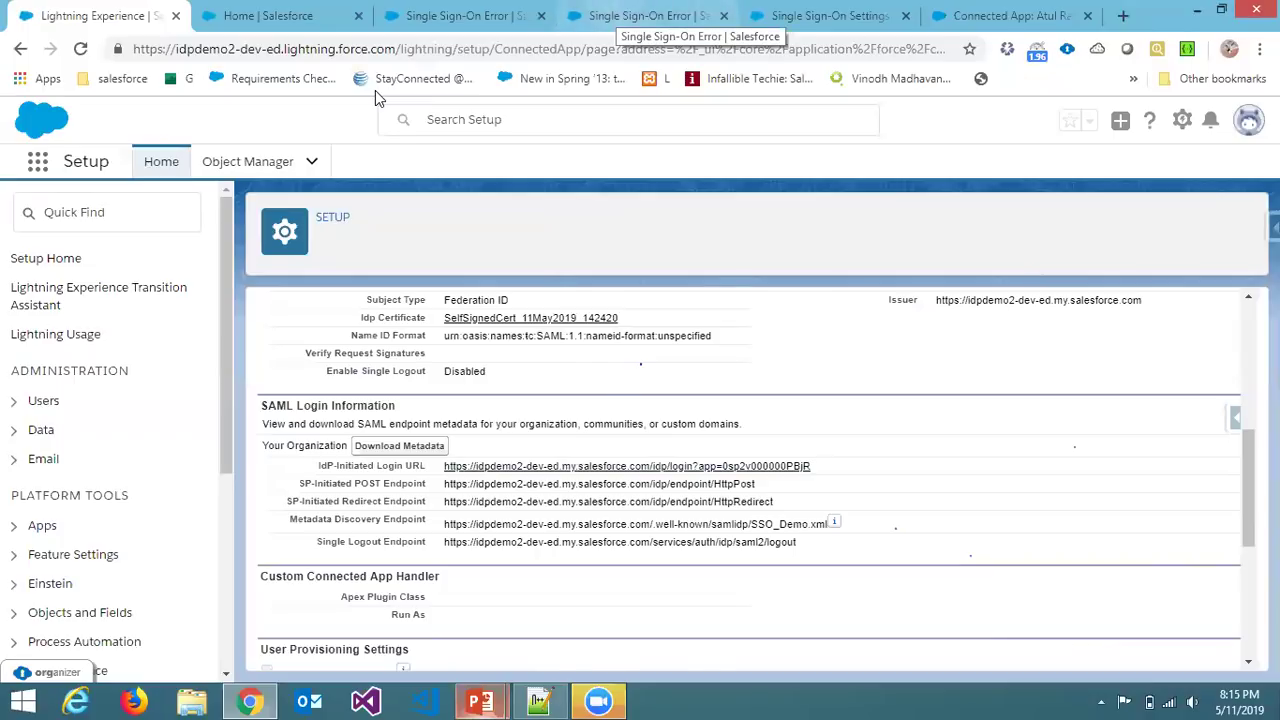
pyautogui.hotkey('ctrl', '4')
pyautogui.click(466, 18)
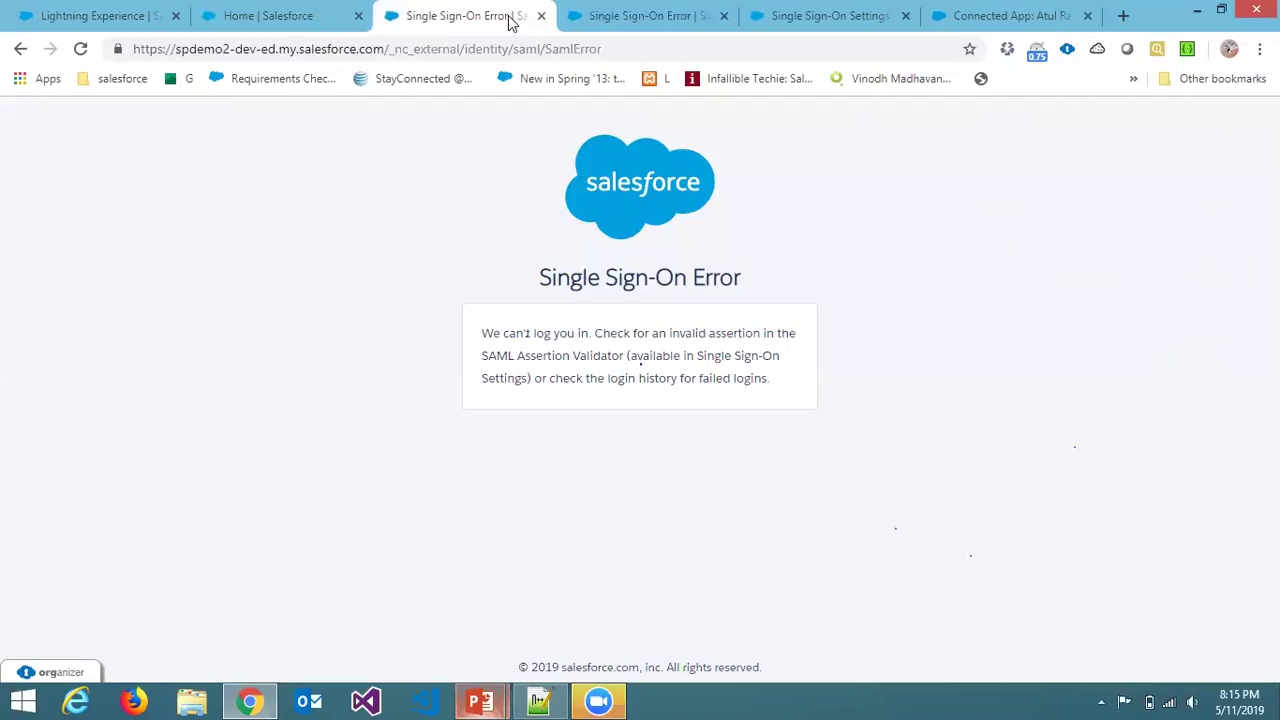
pyautogui.click(800, 16)
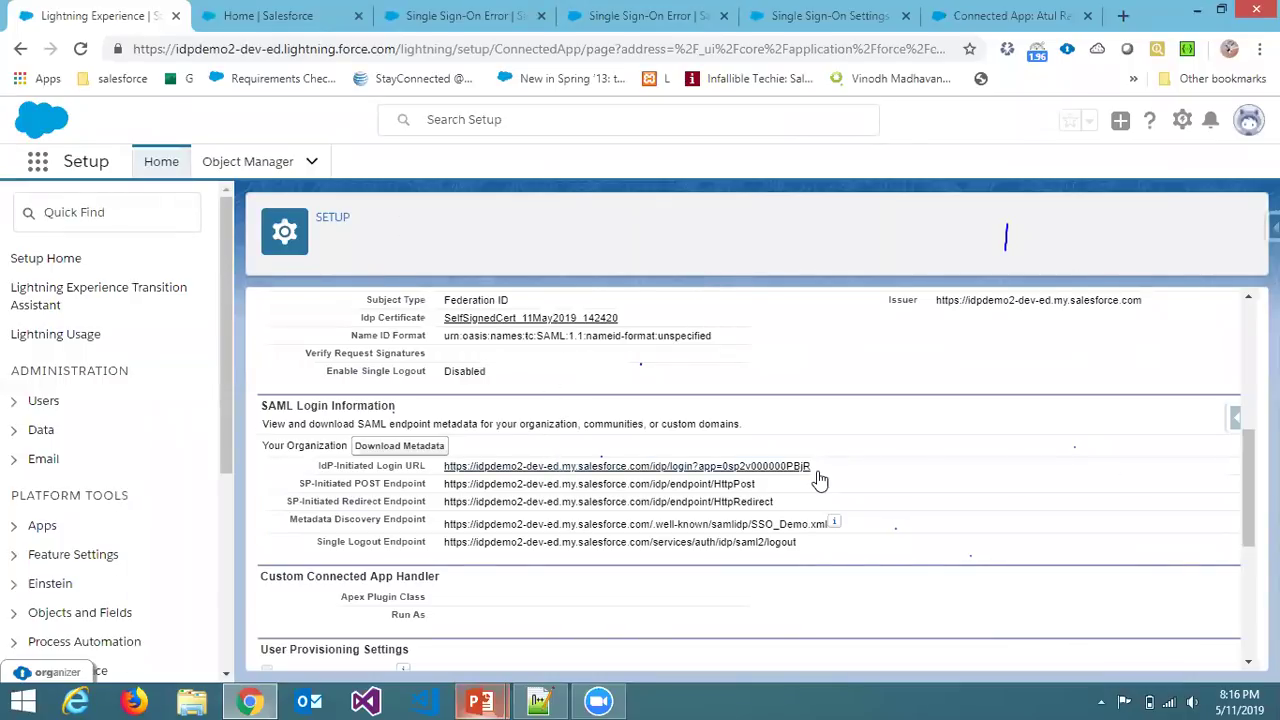
# Step: Select the IdP-Initiated Login URL text on the page
pyautogui.moveTo(822, 476); pyautogui.dragTo(447, 470)
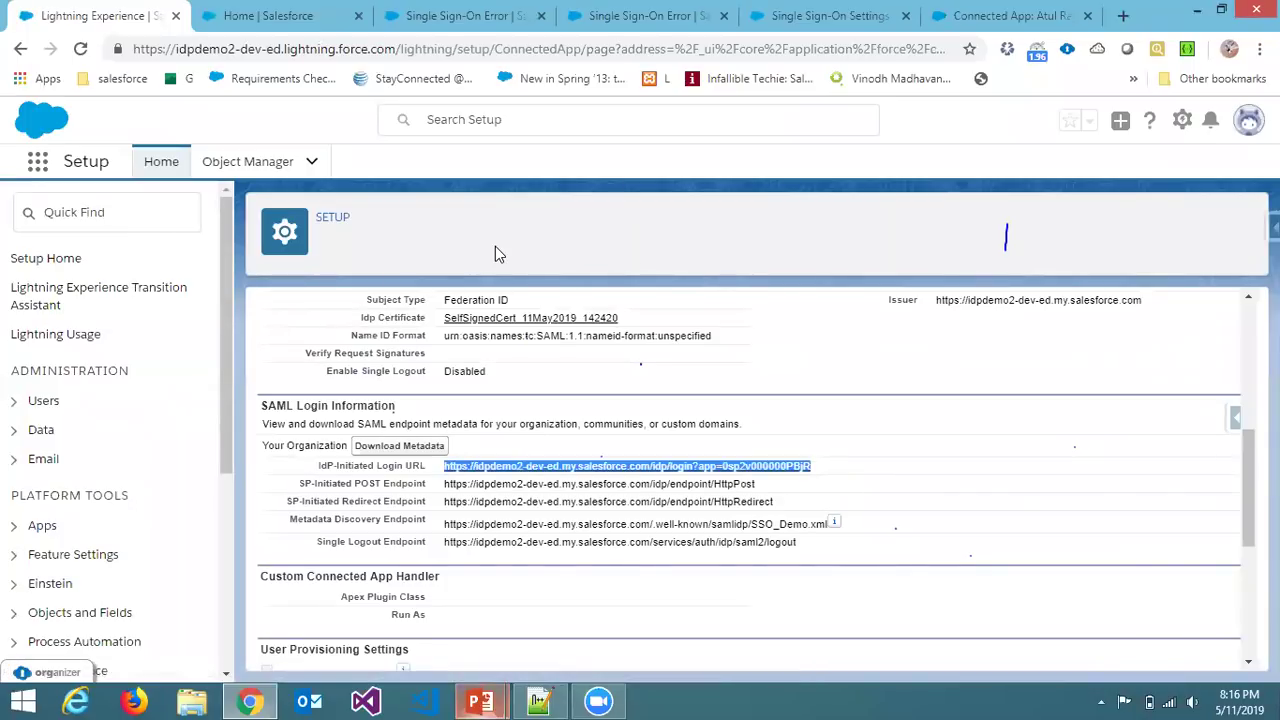
pyautogui.scroll(6, 495, 246)
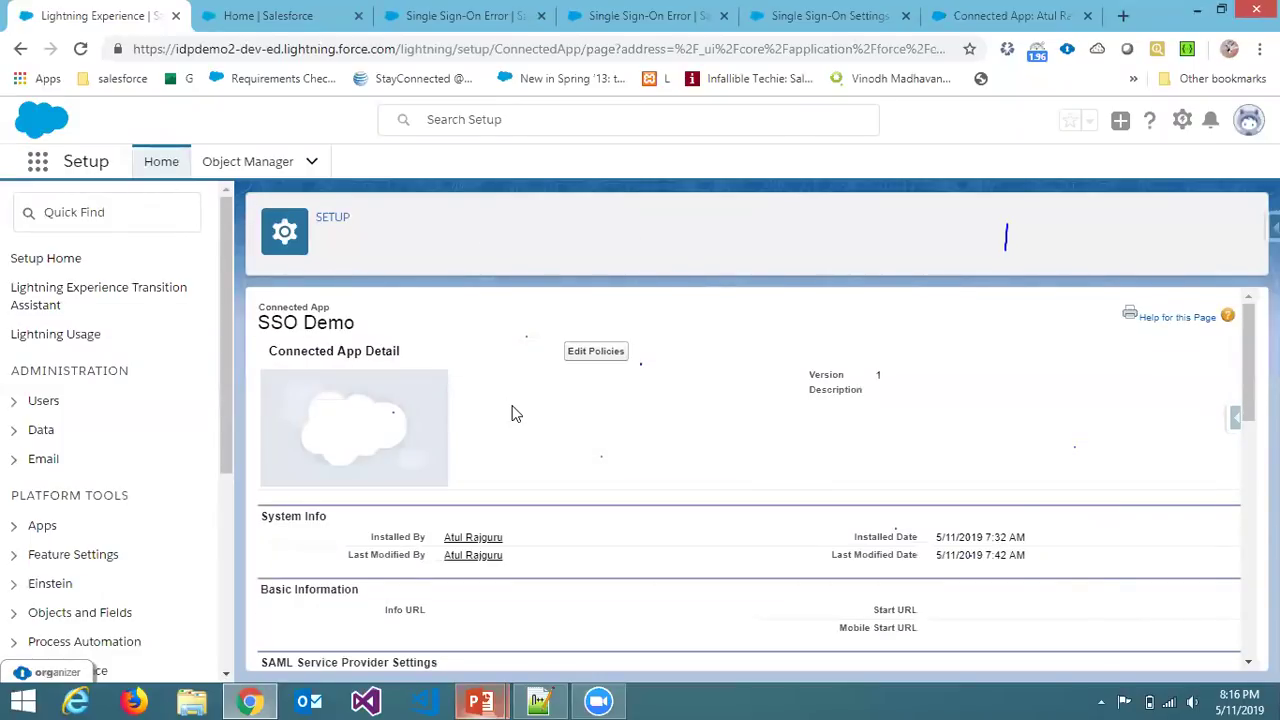
pyautogui.scroll(-5, 515, 413)
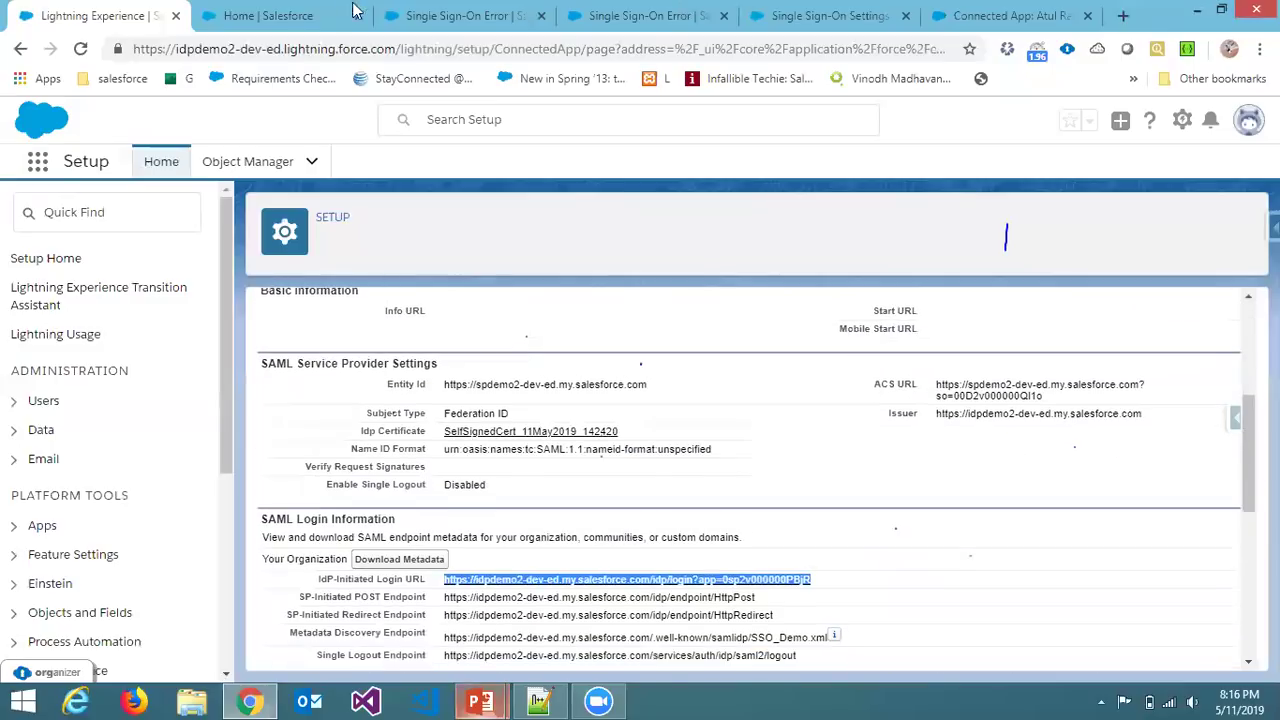
# Step: Close the duplicate Single Sign-On Error tab and advance the slides to Demo 2: Service Provider Initiated SSO
pyautogui.click(462, 16)
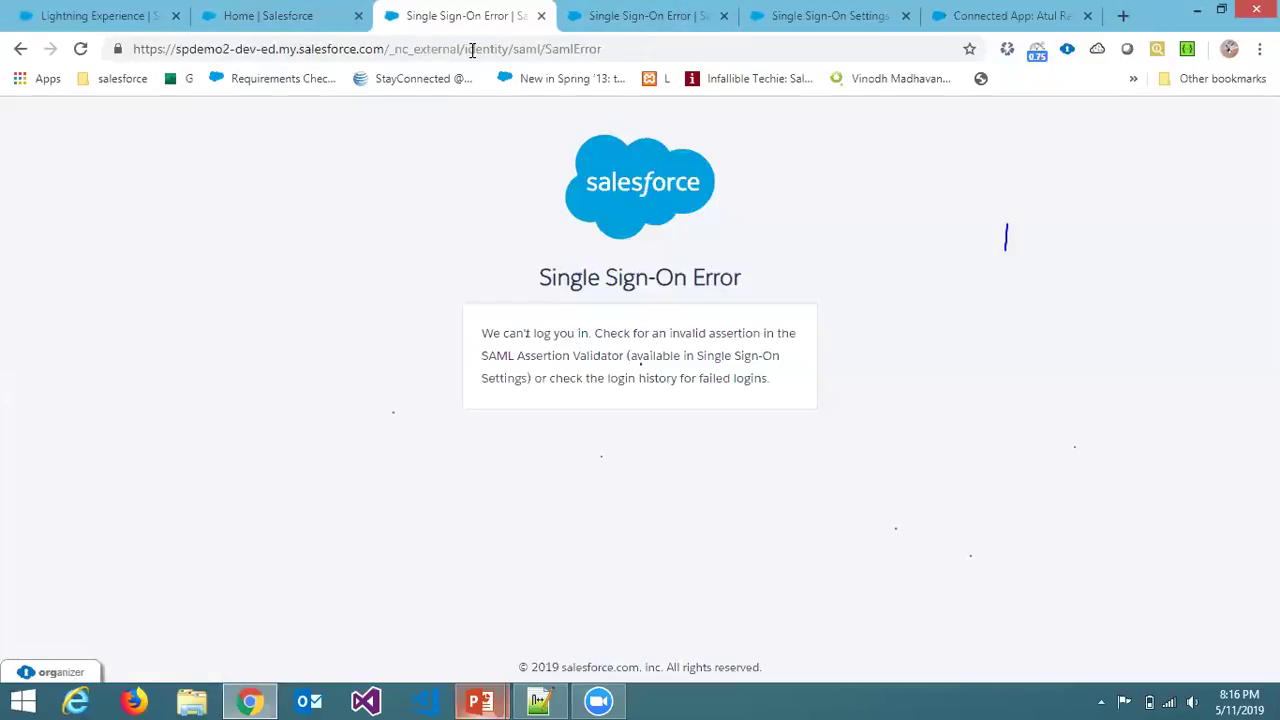
pyautogui.click(540, 17)
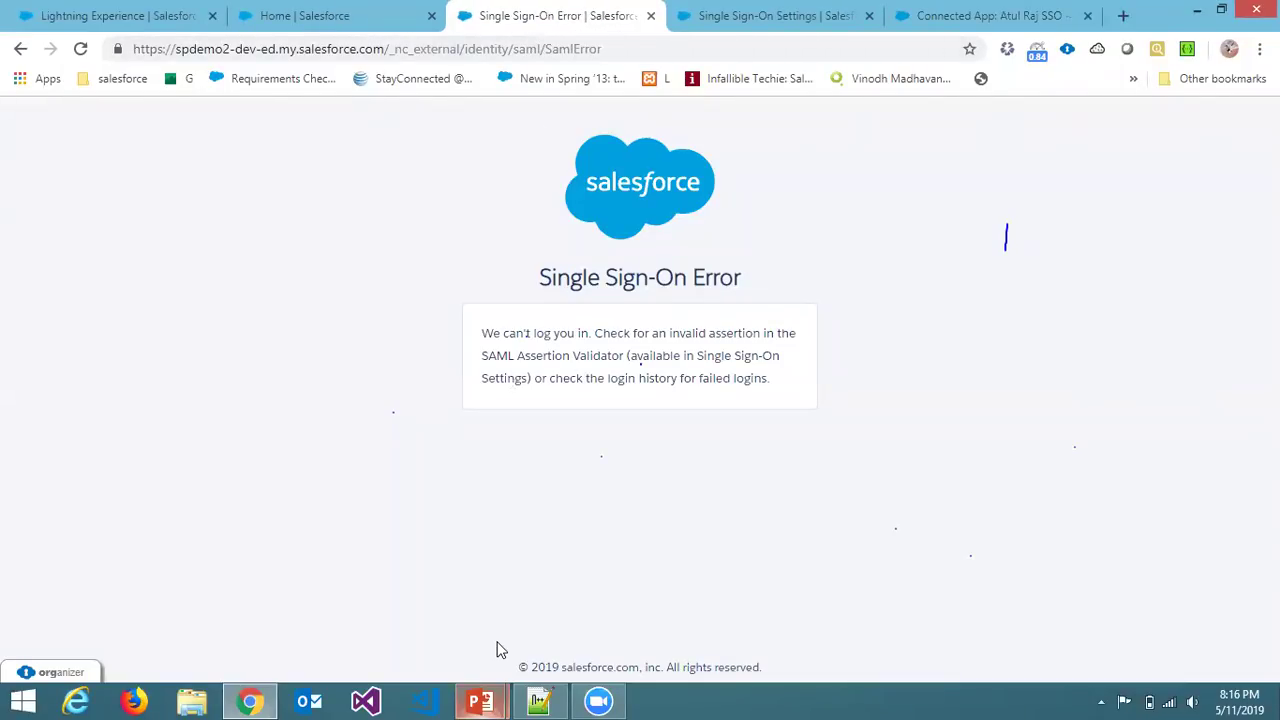
pyautogui.hotkey('alt', 'Tab')
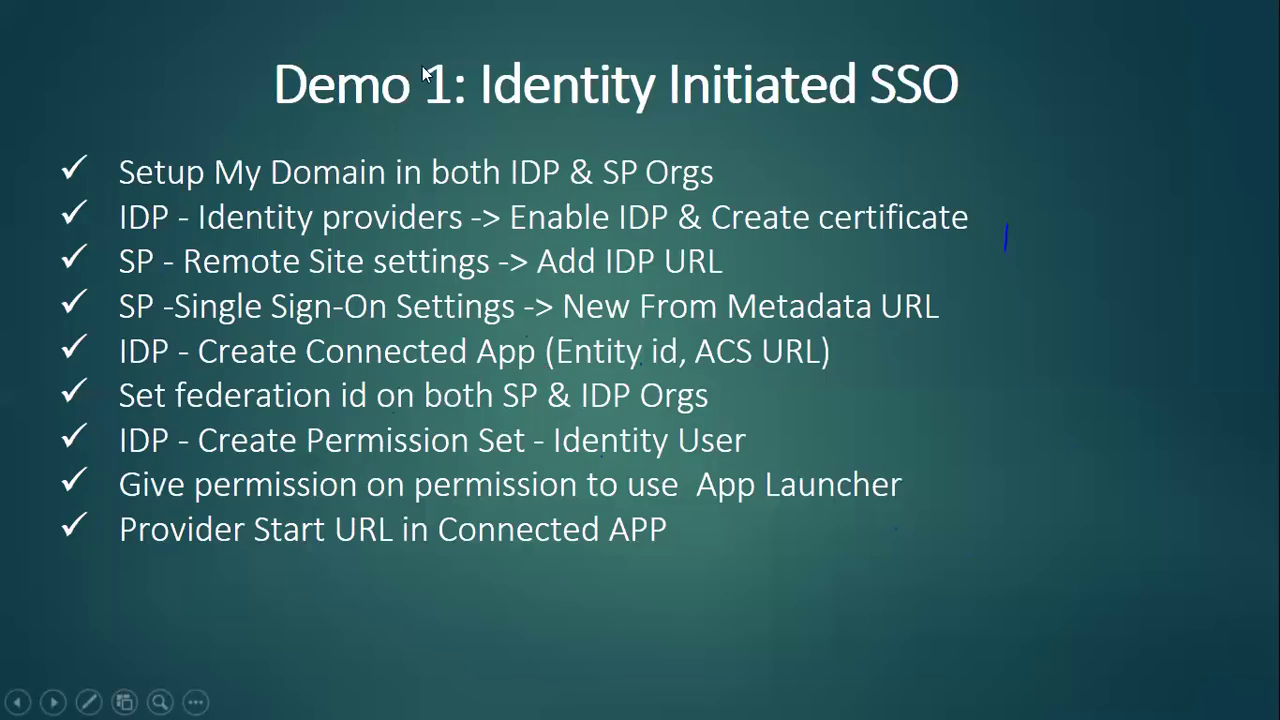
pyautogui.press('Right')
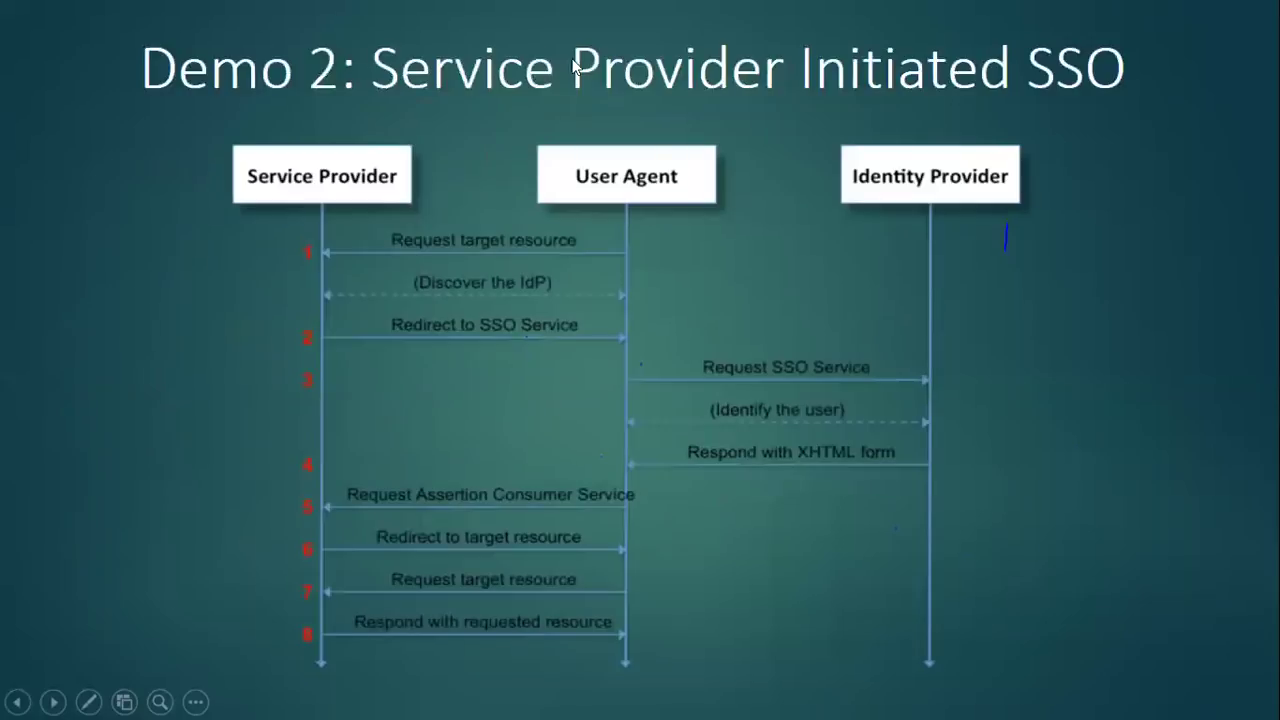
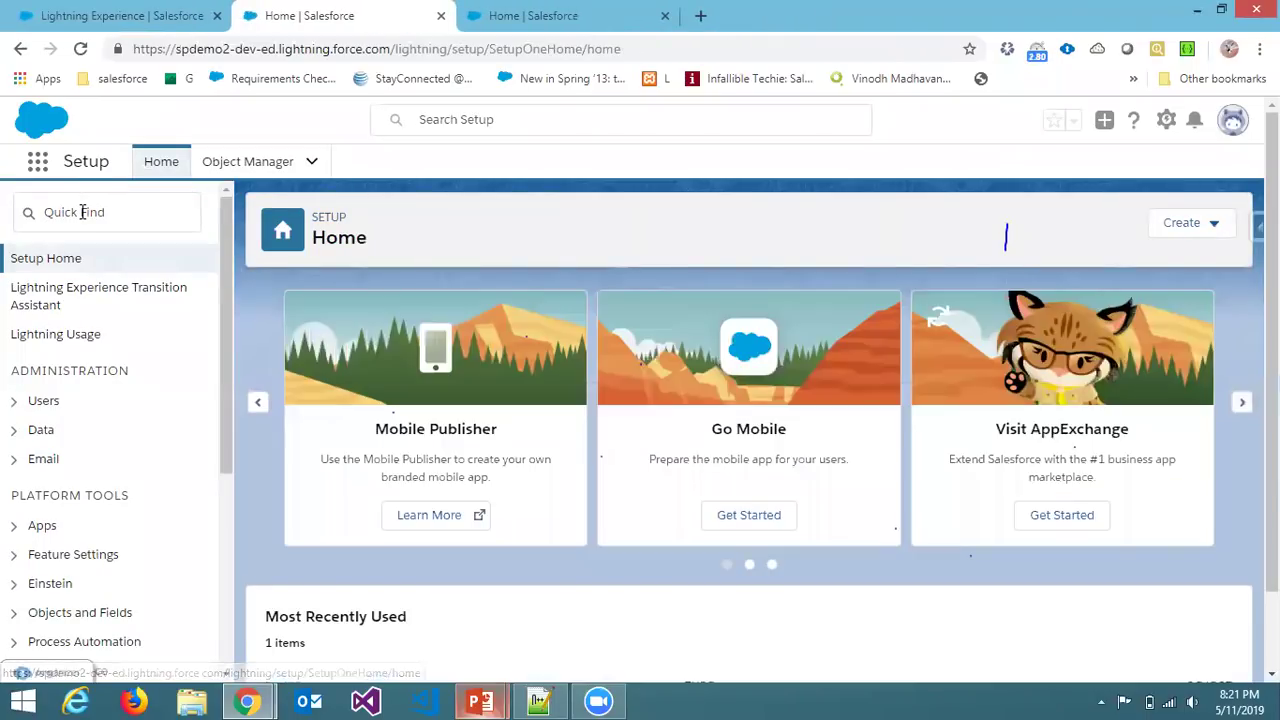
# Step: Find and open the My Domain setup page with the Quick Find search 'my'
pyautogui.click(82, 212)
pyautogui.write('m')
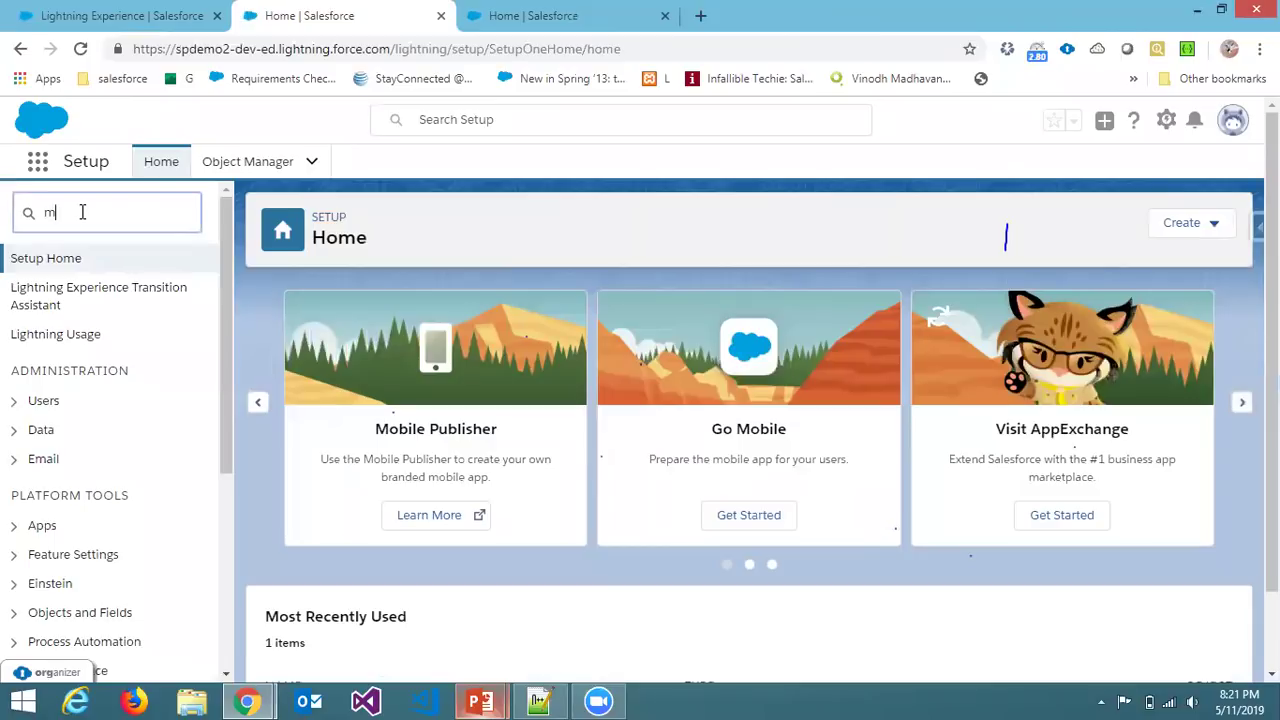
pyautogui.write('ydp')
pyautogui.press('BackSpace')
pyautogui.press('BackSpace')
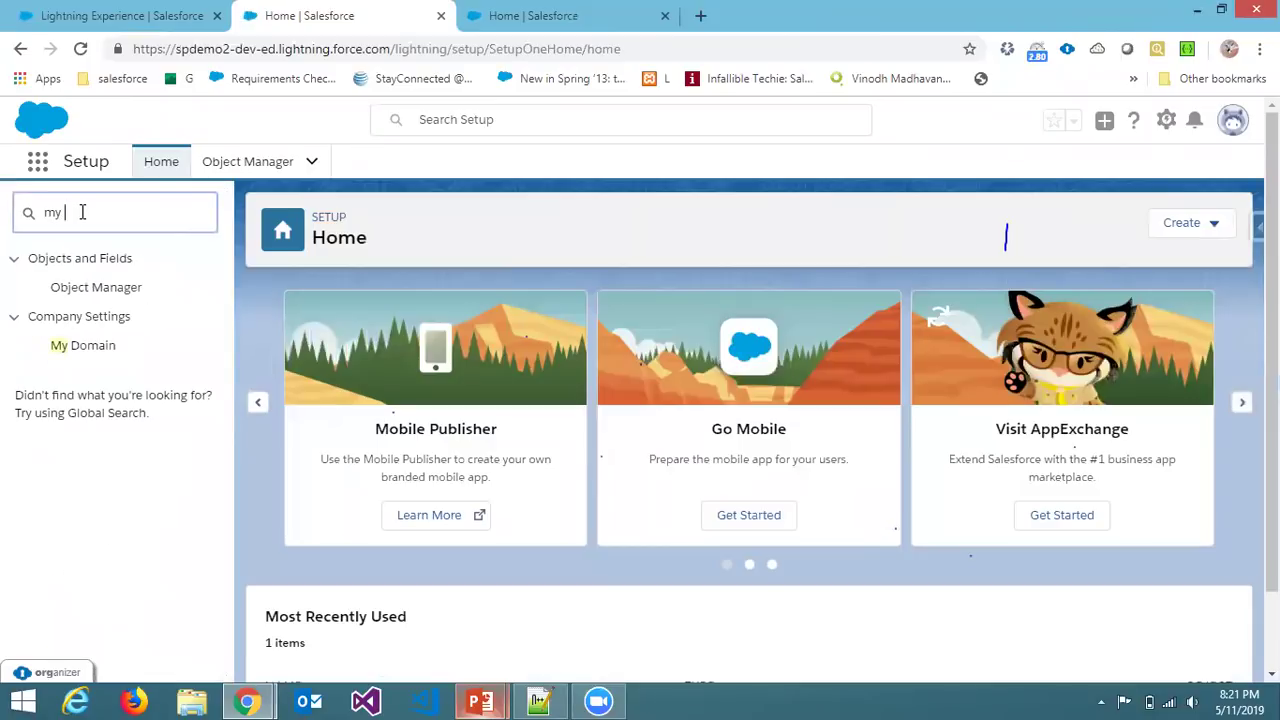
pyautogui.click(90, 345)
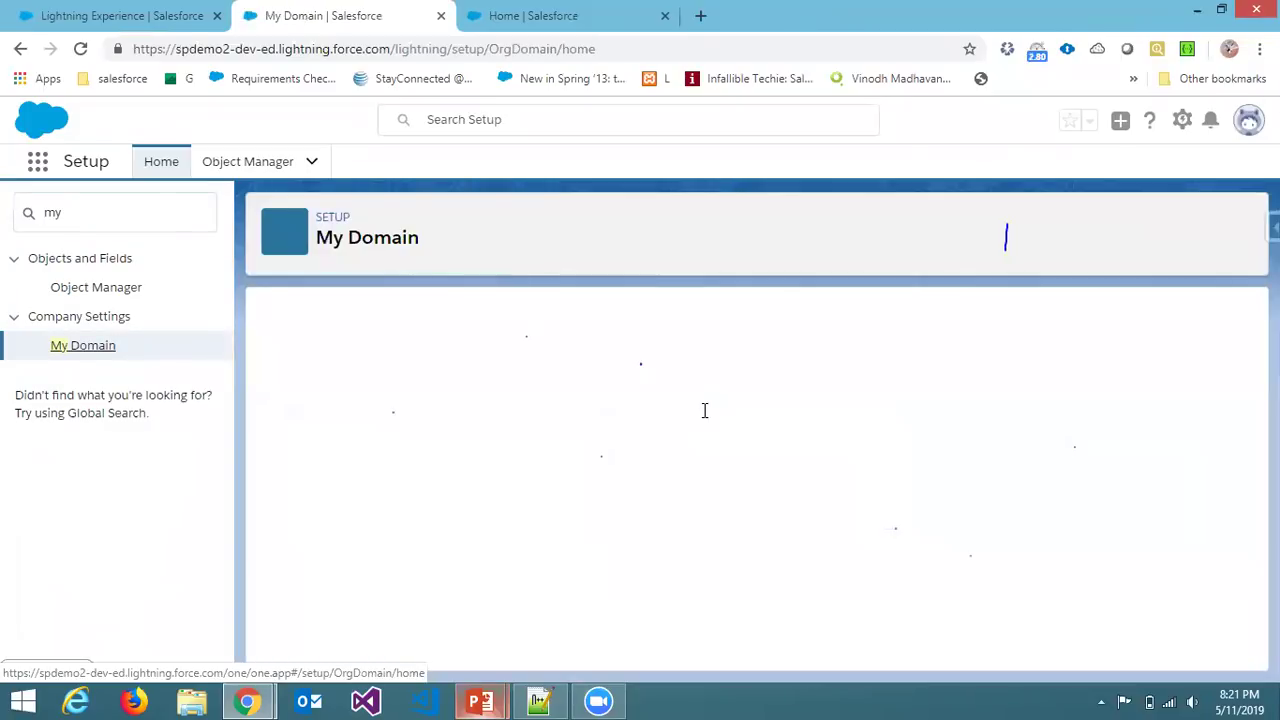
# Step: Edit My Domain Settings and Authentication Configuration, ticking idpdemo2-dev-ed alongside Login Form
pyautogui.scroll(-2, 1094, 466)
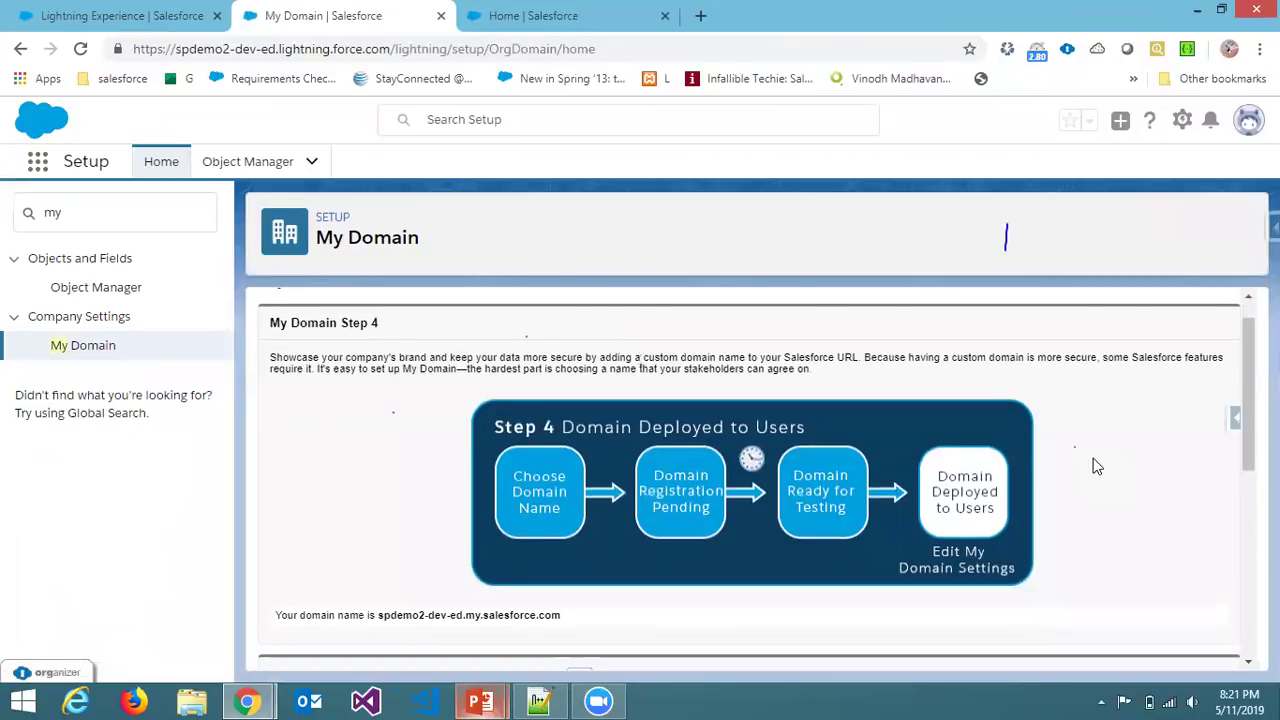
pyautogui.scroll(-5, 1094, 466)
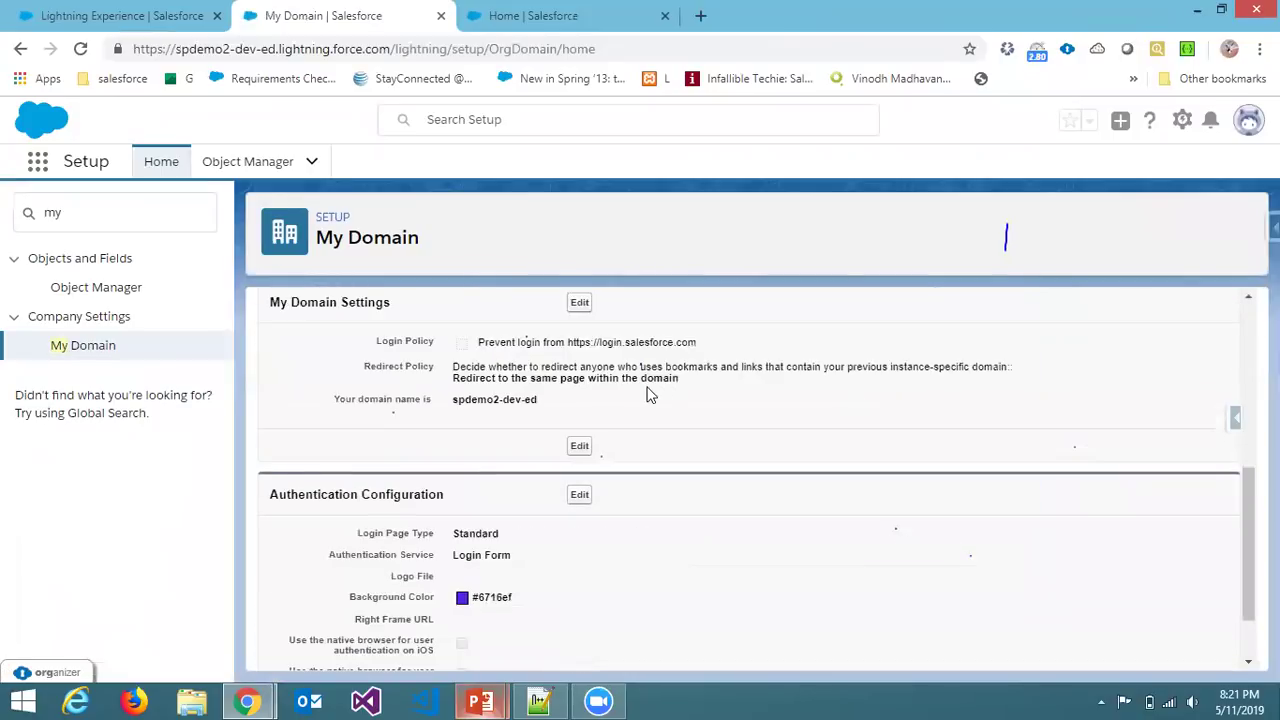
pyautogui.click(580, 302)
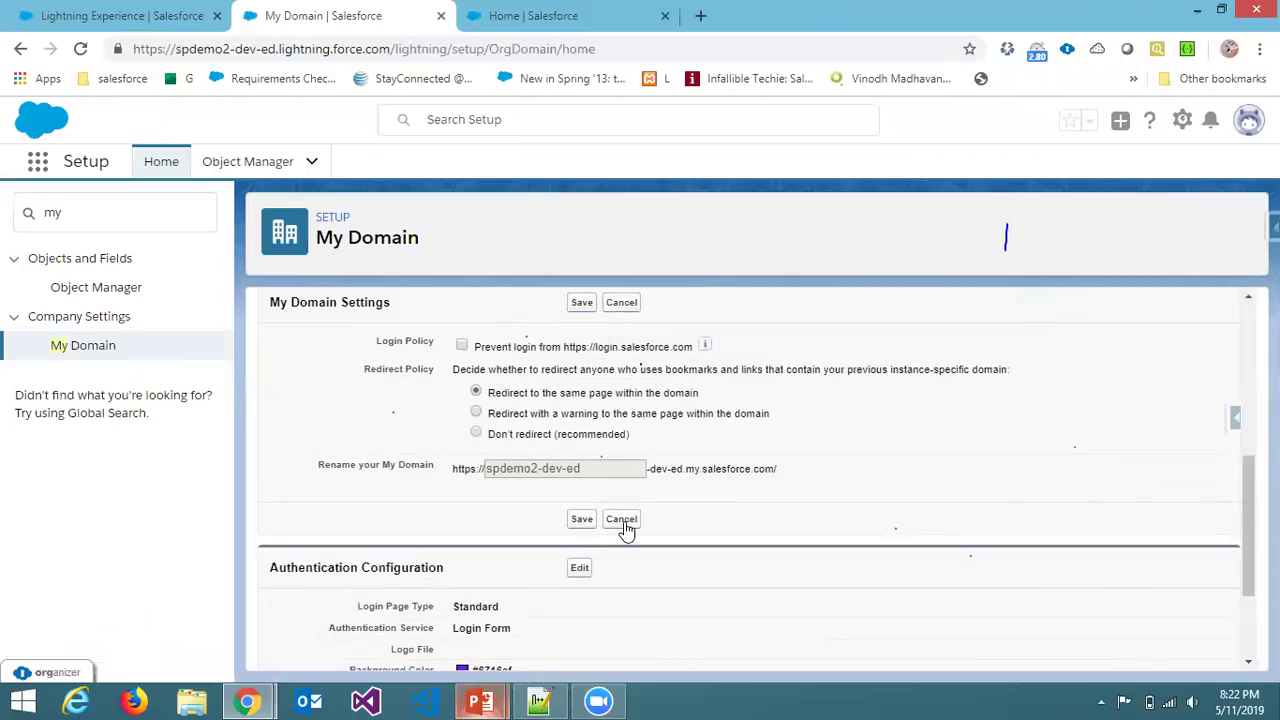
pyautogui.click(584, 569)
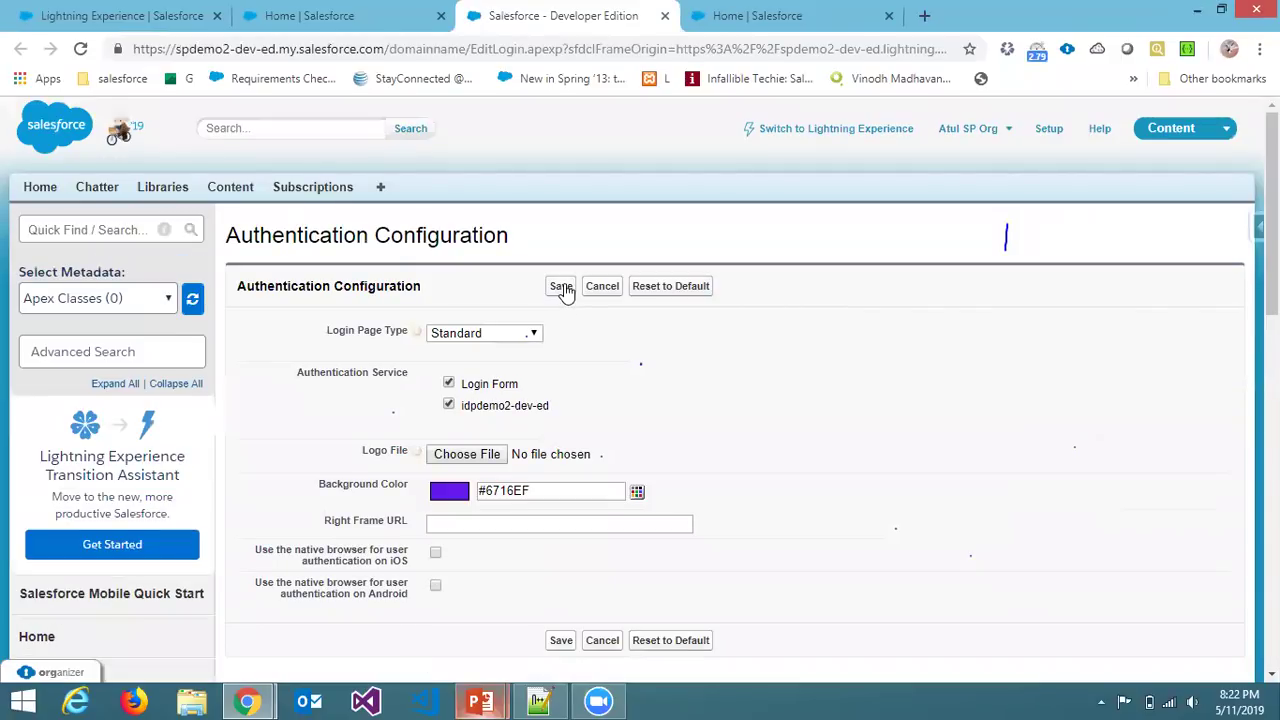
# Step: Save the authentication configuration and view the login page now offering idpdemo2-dev-ed
pyautogui.click(561, 287)
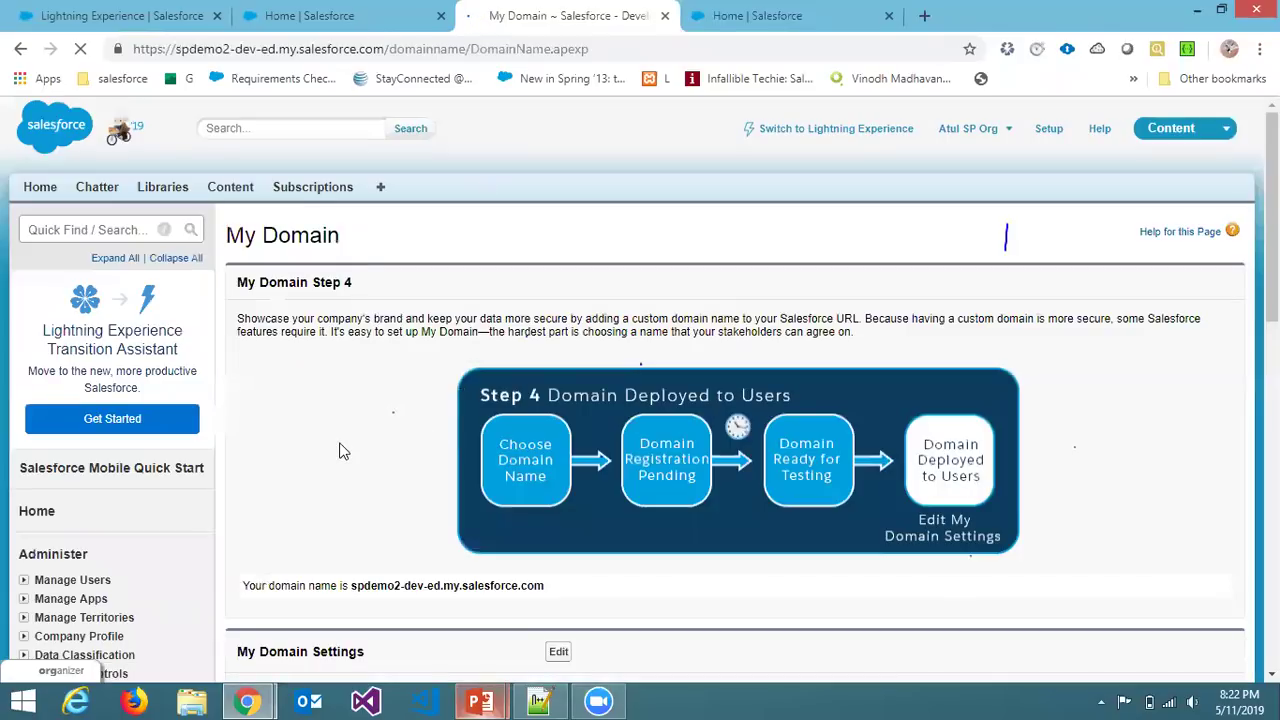
pyautogui.hotkey('alt', 'Tab')
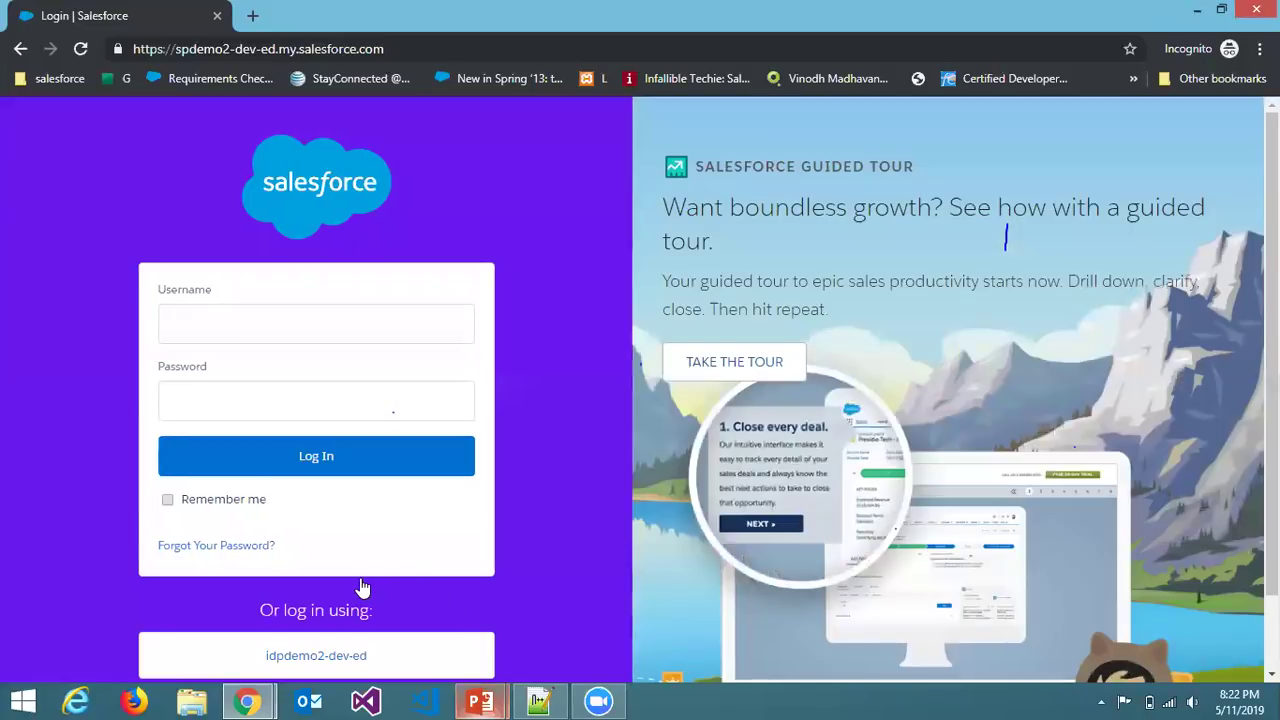
# Step: Revisit the SSO Demo connected app page, then bring up the Notepad++ notes listing both orgs
pyautogui.scroll(-1, 362, 587)
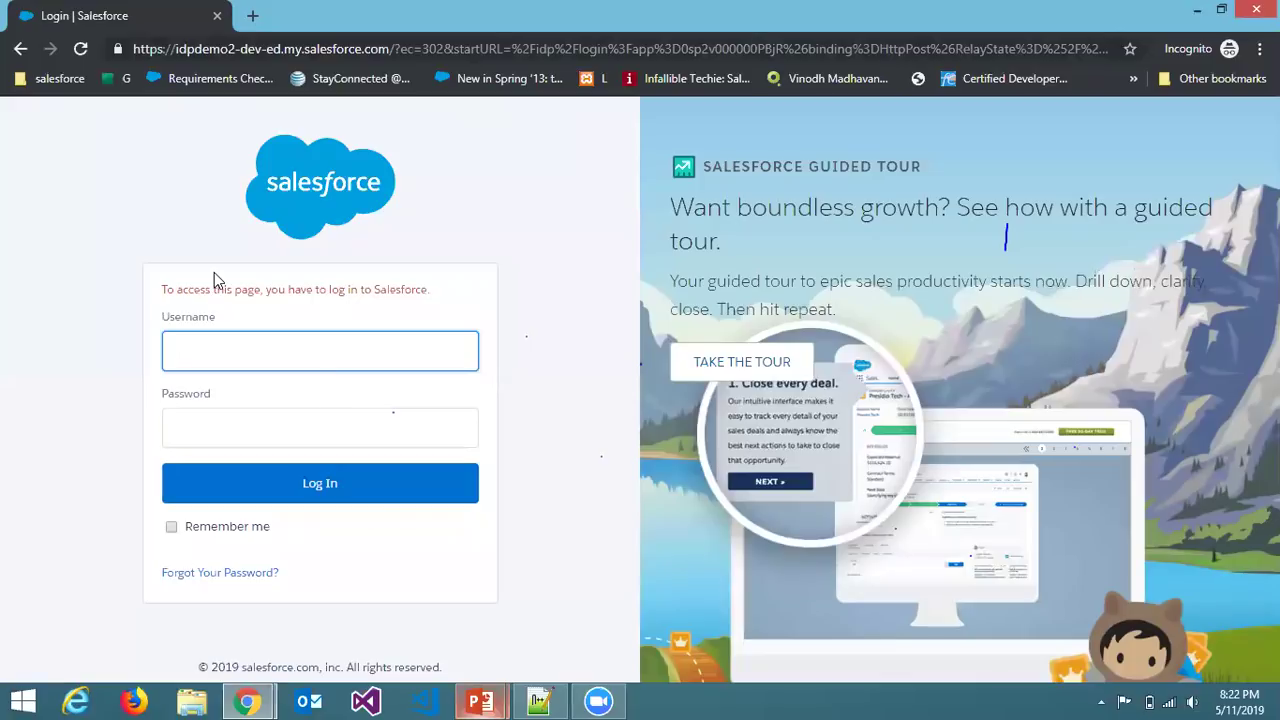
pyautogui.hotkey('alt', 'Tab')
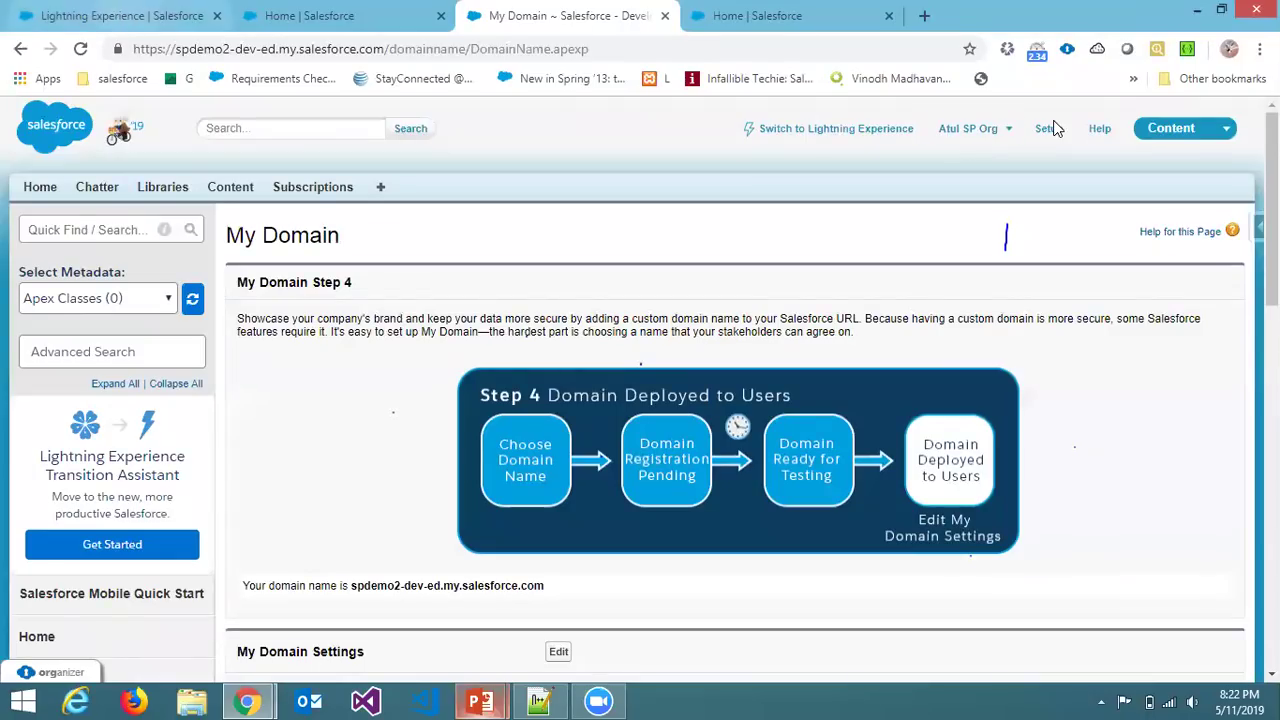
pyautogui.hotkey('ctrl', '1')
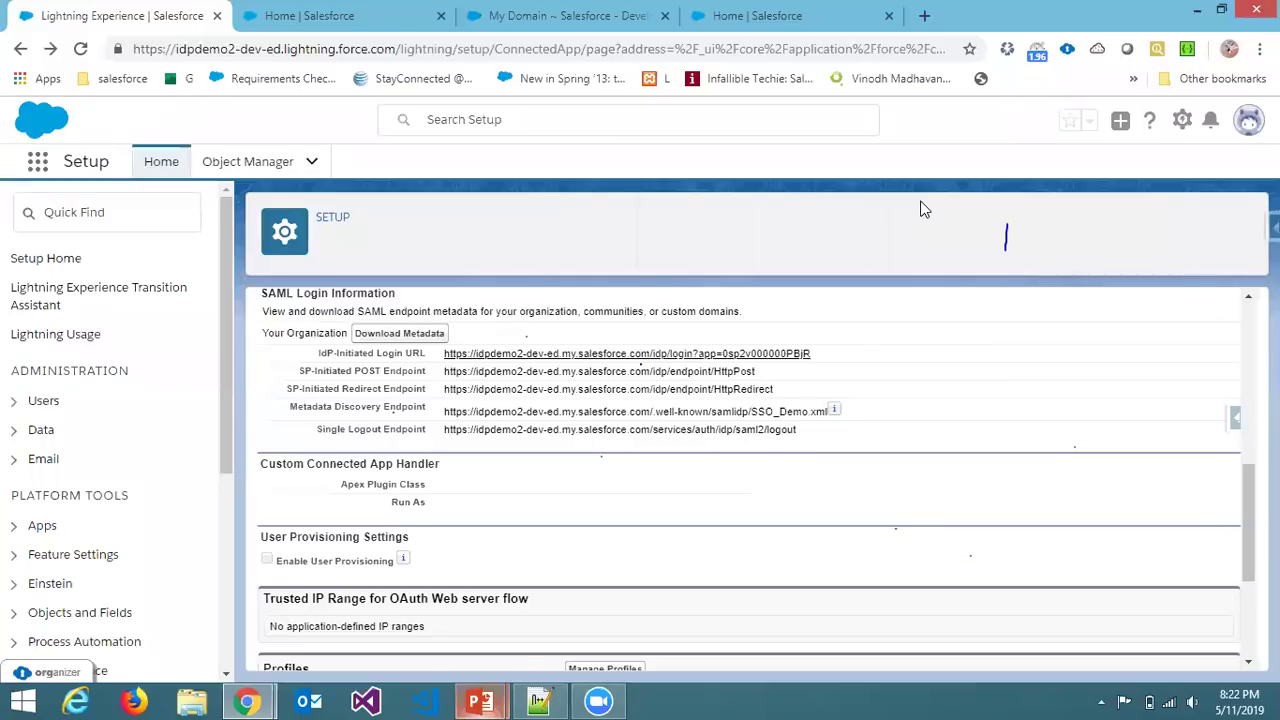
pyautogui.scroll(5, 924, 208)
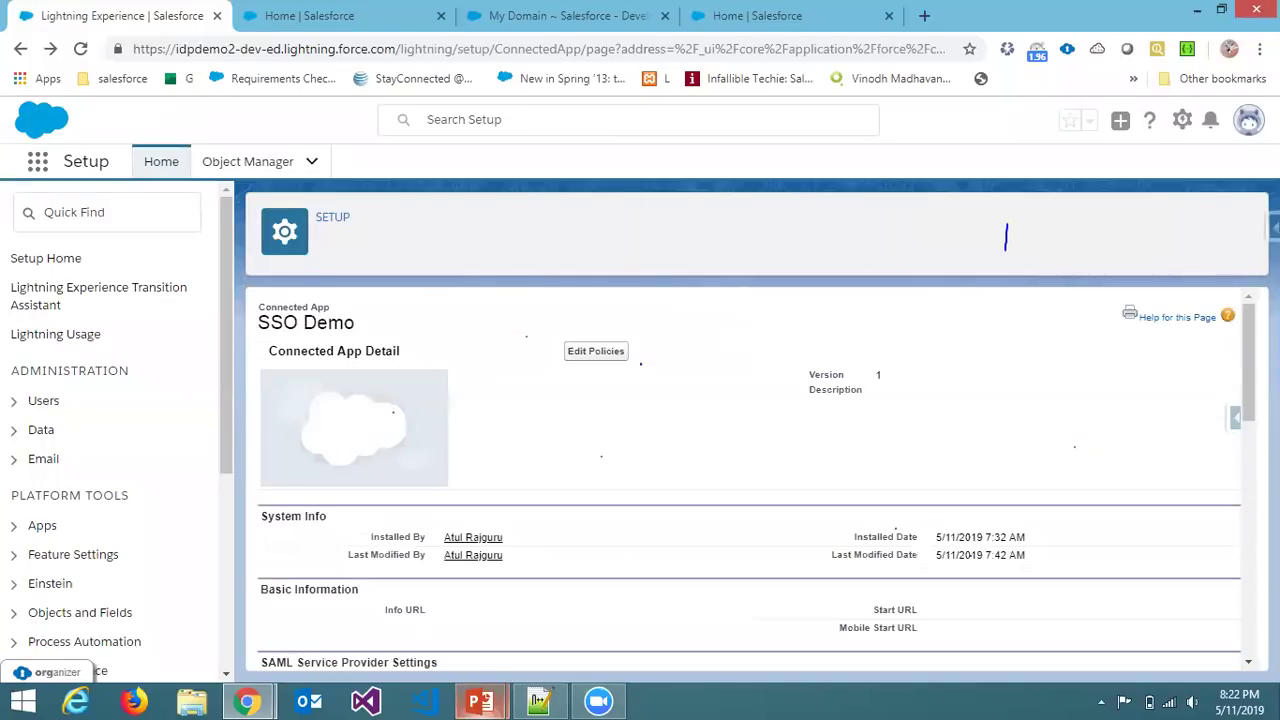
pyautogui.click(540, 698)
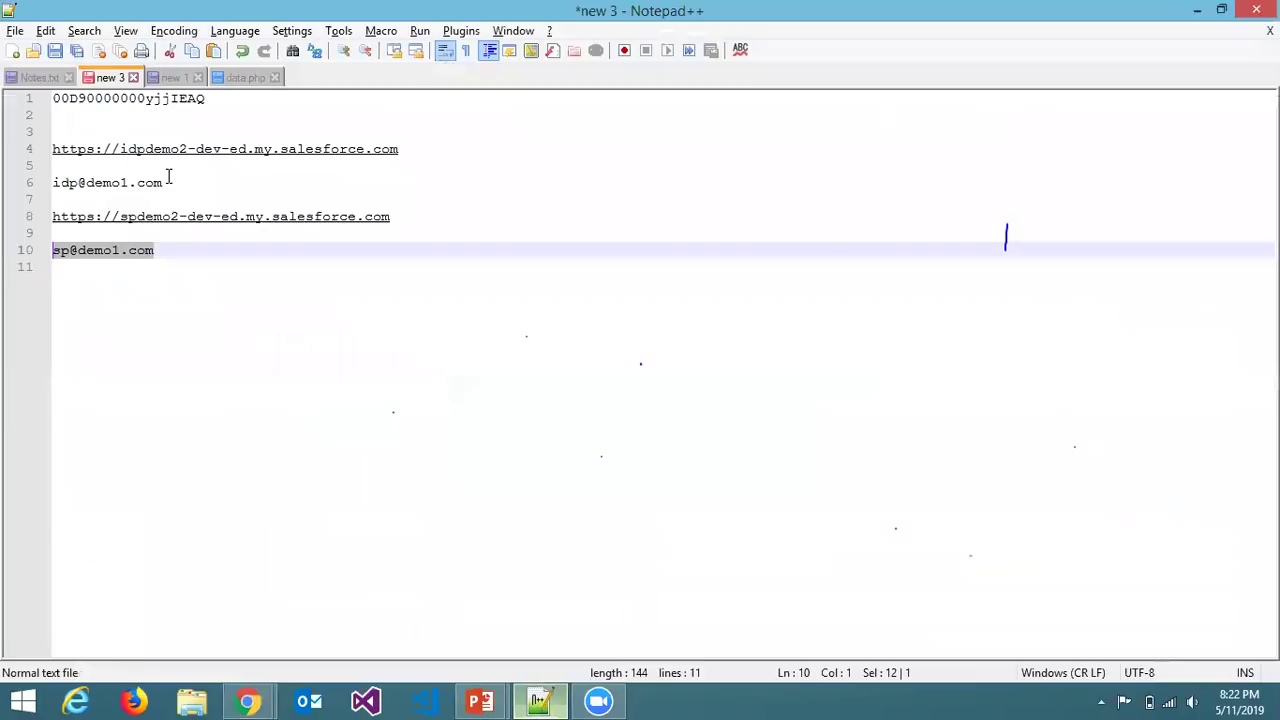
# Step: Copy the identity-provider username from line 6 of the notes and return to the incognito login page
pyautogui.click(170, 177)
pyautogui.hotkey('shift', 'Home')
pyautogui.hotkey('ctrl', 'c')
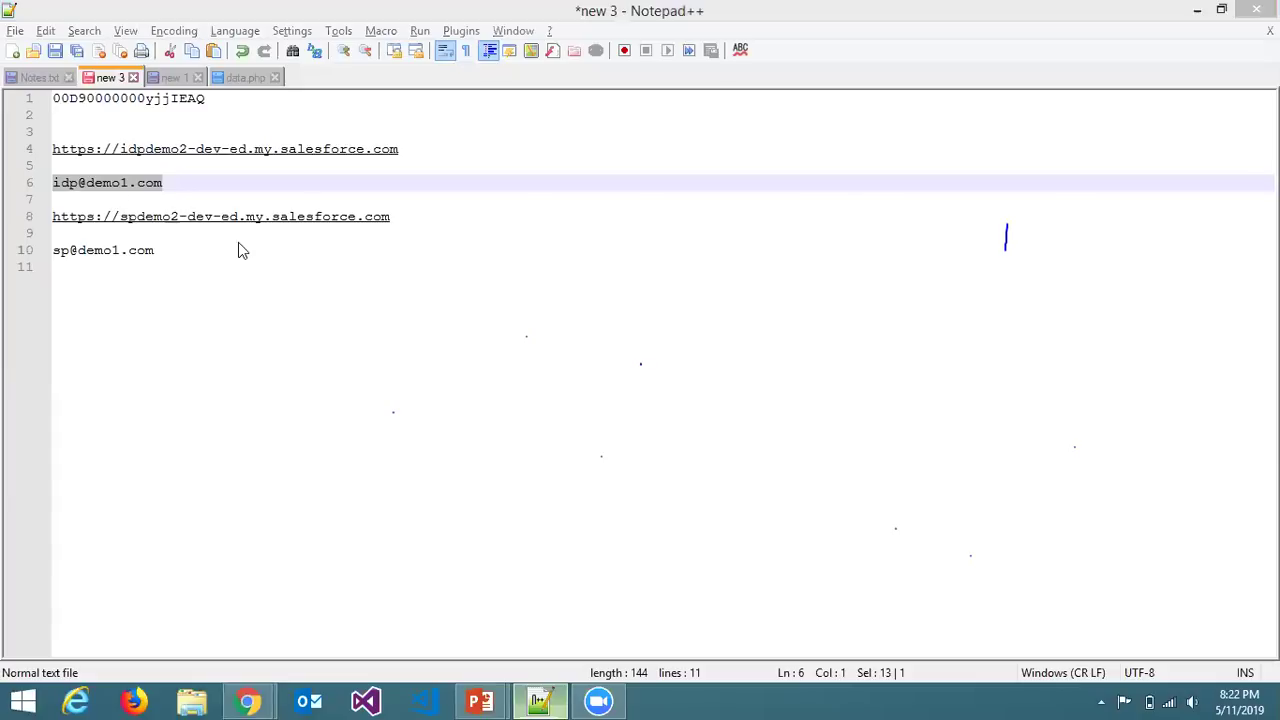
pyautogui.hotkey('alt', 'Tab')
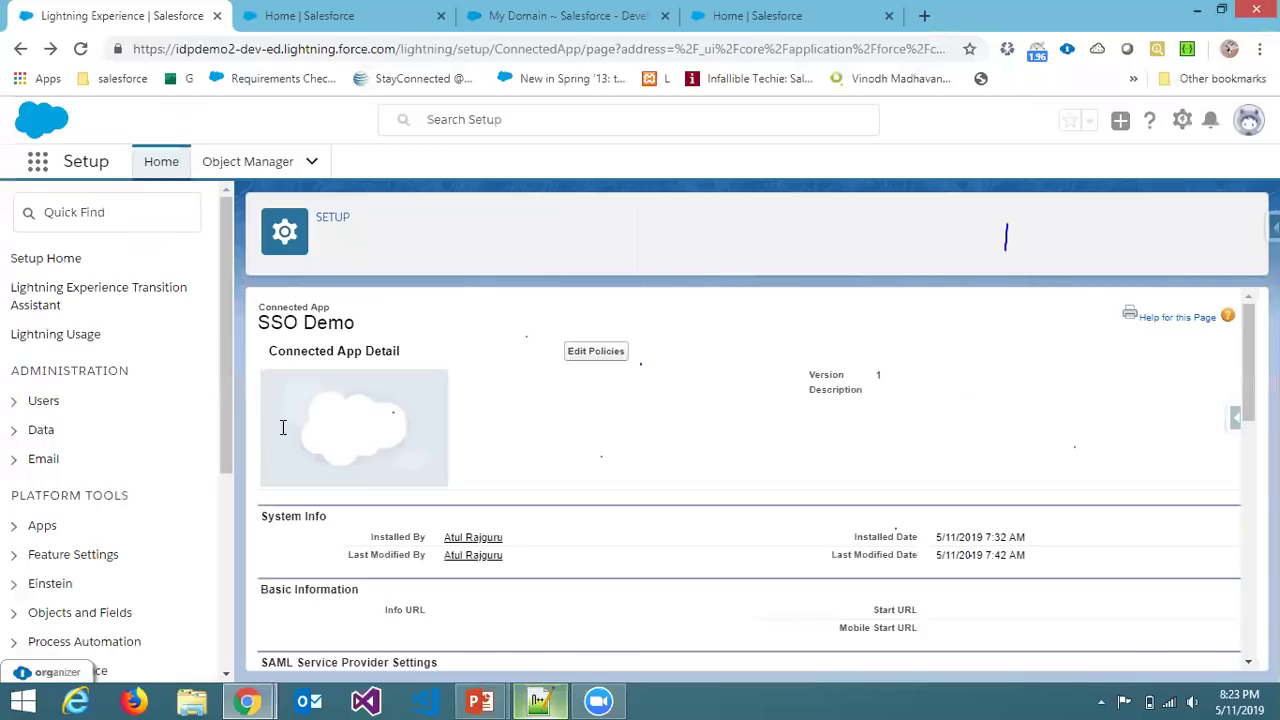
pyautogui.hotkey('alt', 'Tab')
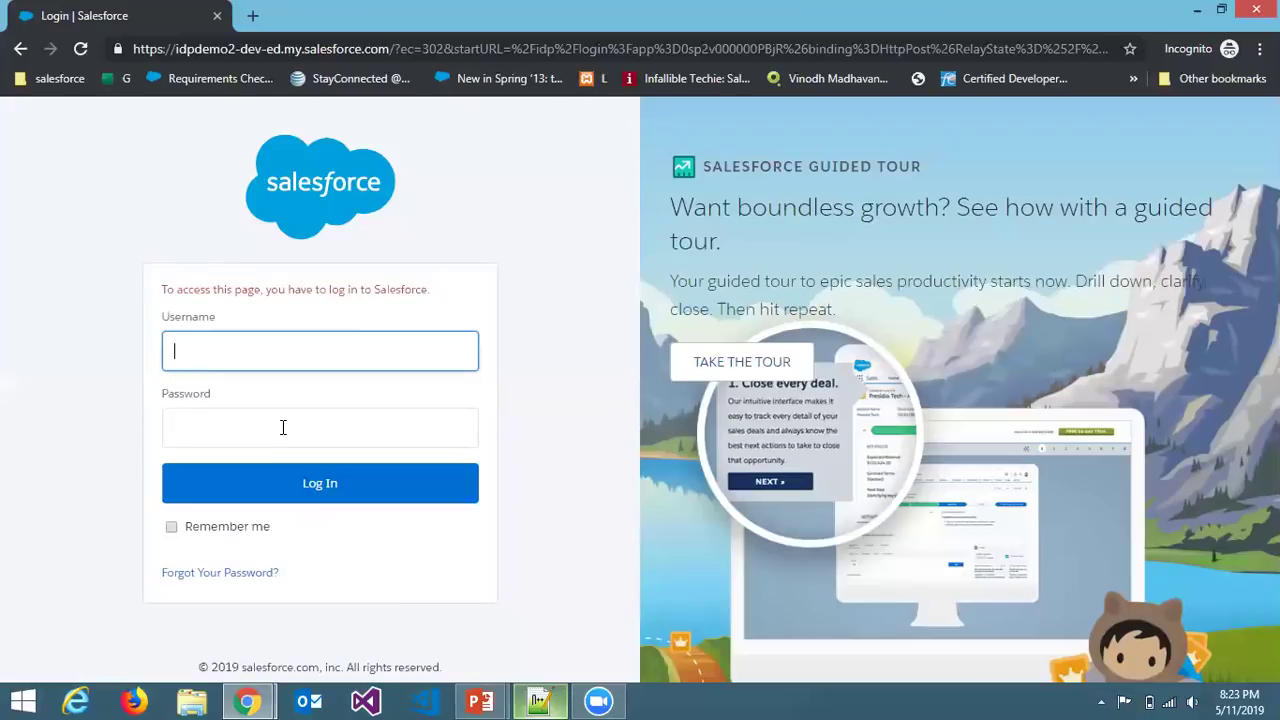
# Step: Paste the identity-provider username into the login form, changing demo1 to demo2
pyautogui.click(283, 427)
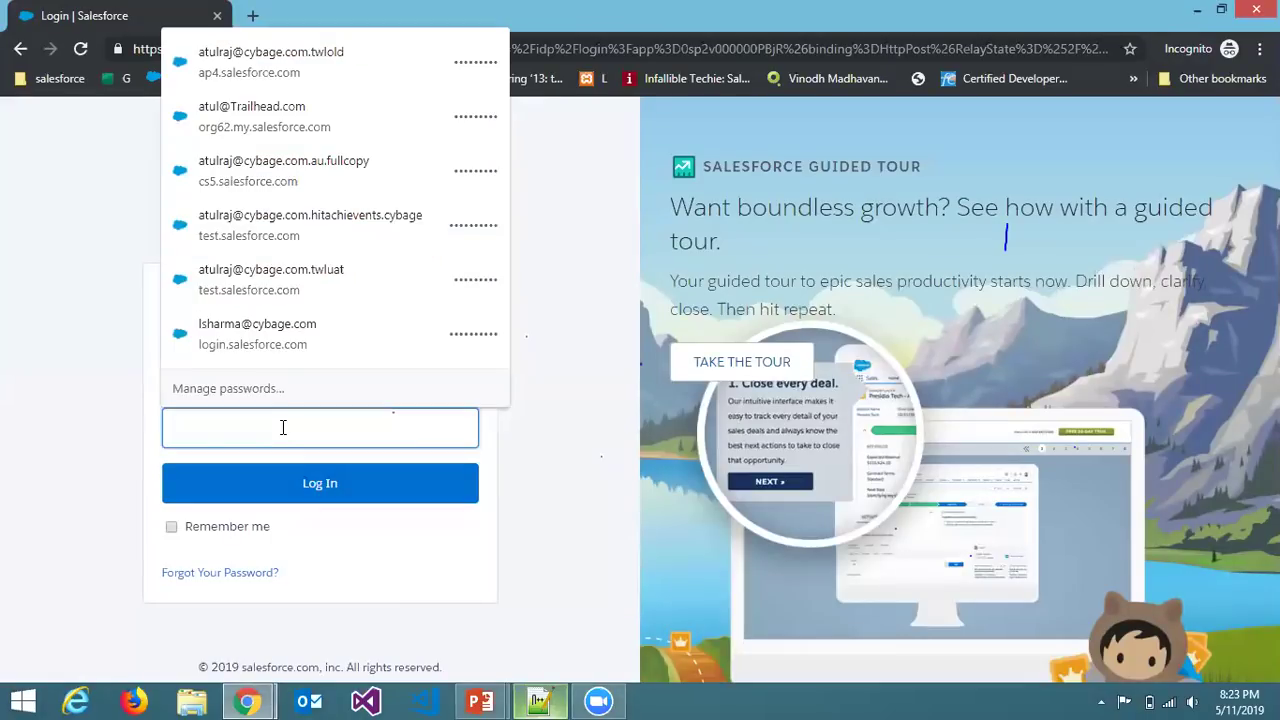
pyautogui.click(352, 493)
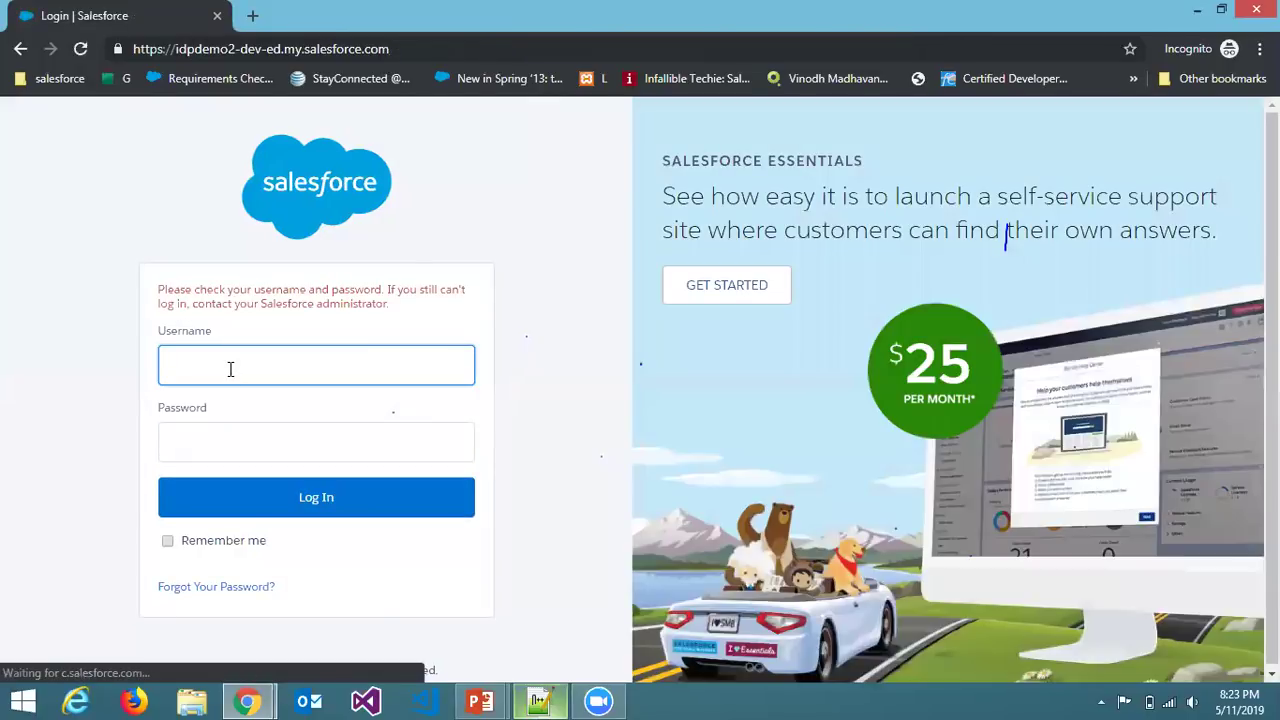
pyautogui.hotkey('ctrl', 'v')
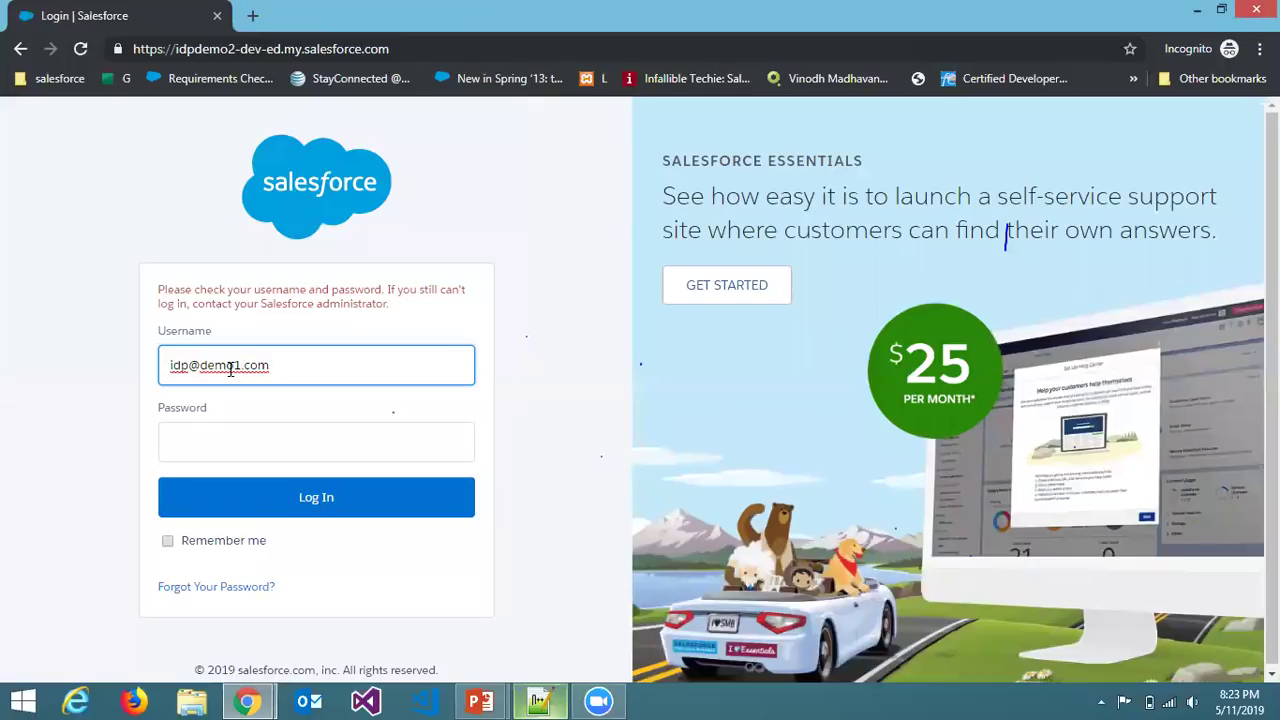
pyautogui.click(245, 398)
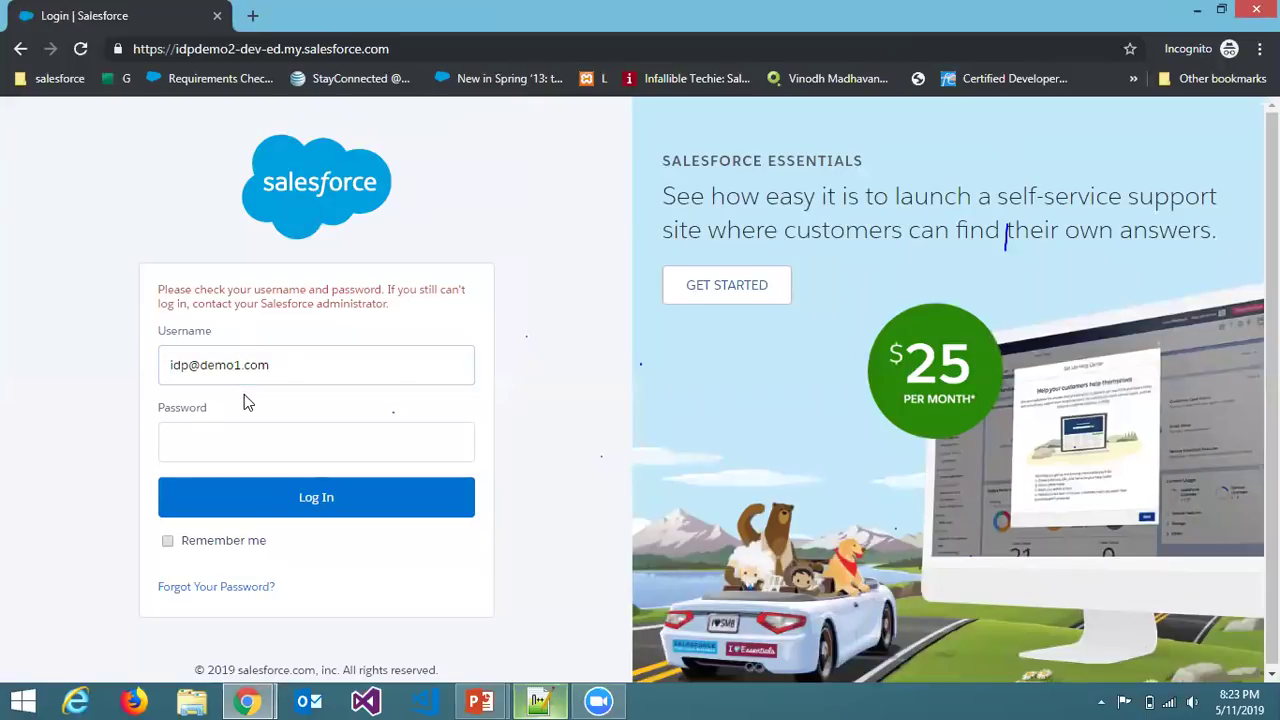
pyautogui.click(240, 364)
pyautogui.press('BackSpace')
pyautogui.write('2')
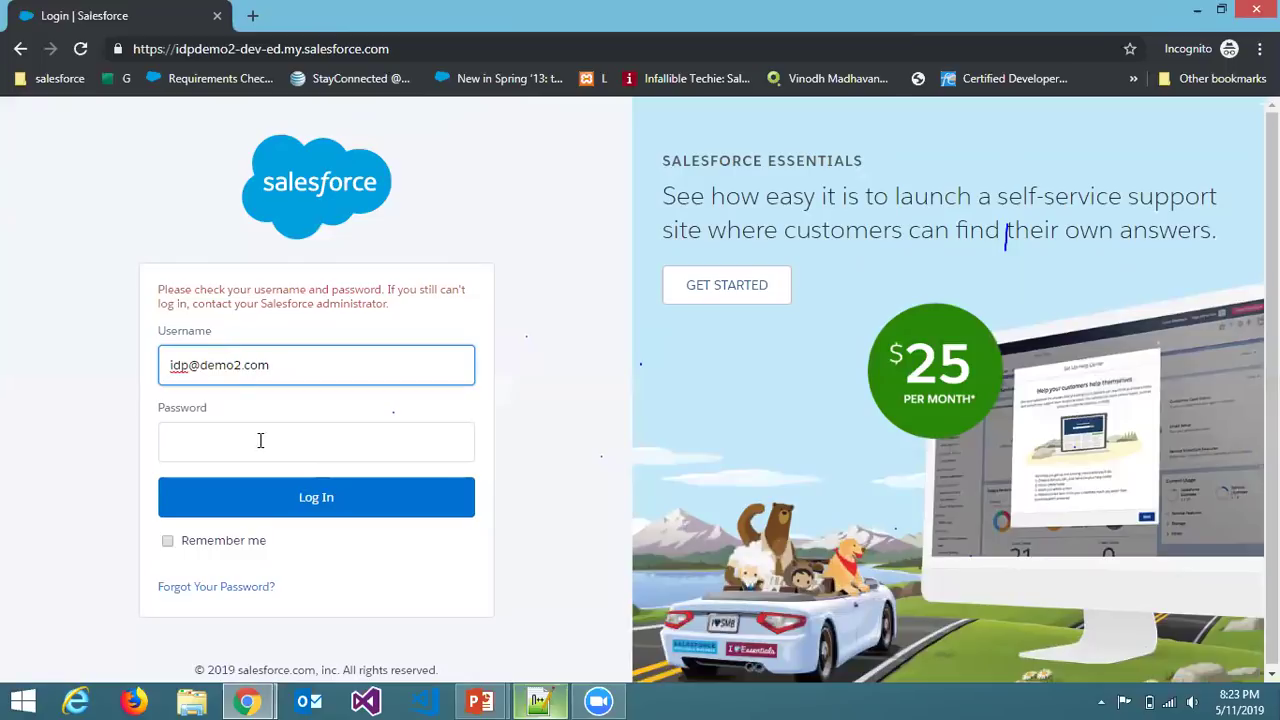
# Step: Submit the password (login rejected), then filter the admin org's Setup with 'use'
pyautogui.click(263, 448)
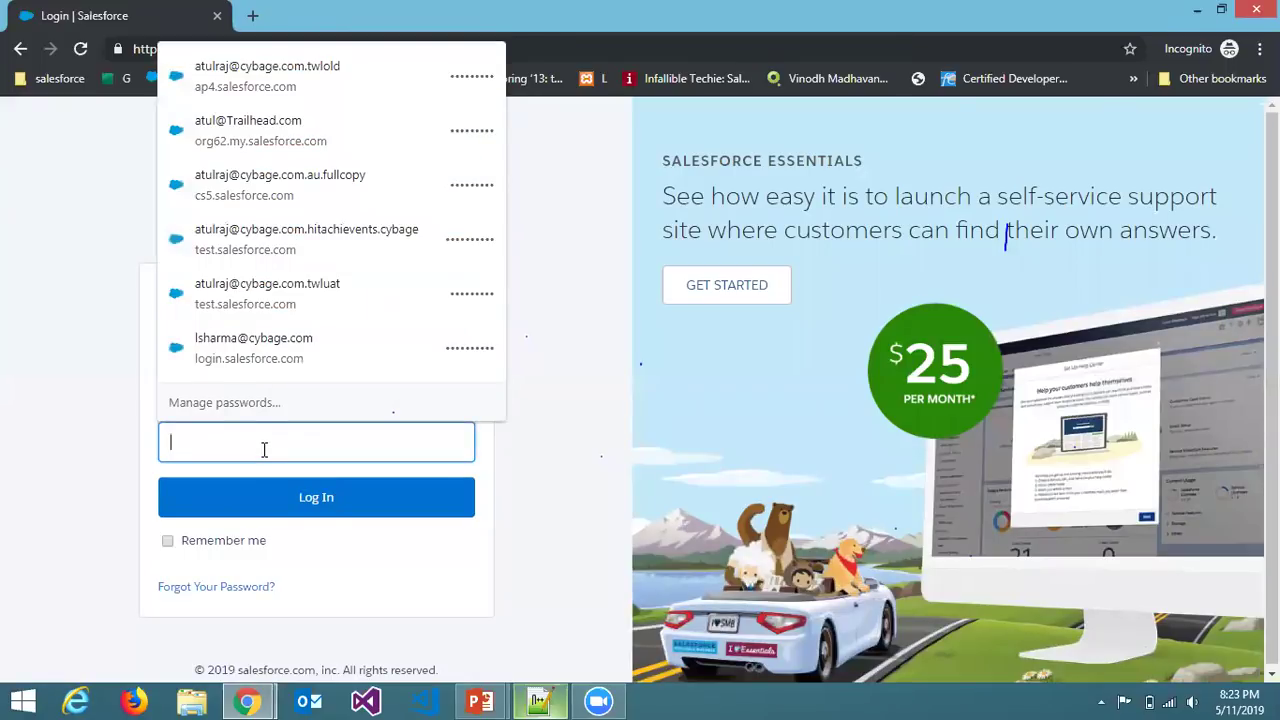
pyautogui.press('Escape')
pyautogui.write('*********')
pyautogui.click(295, 497)
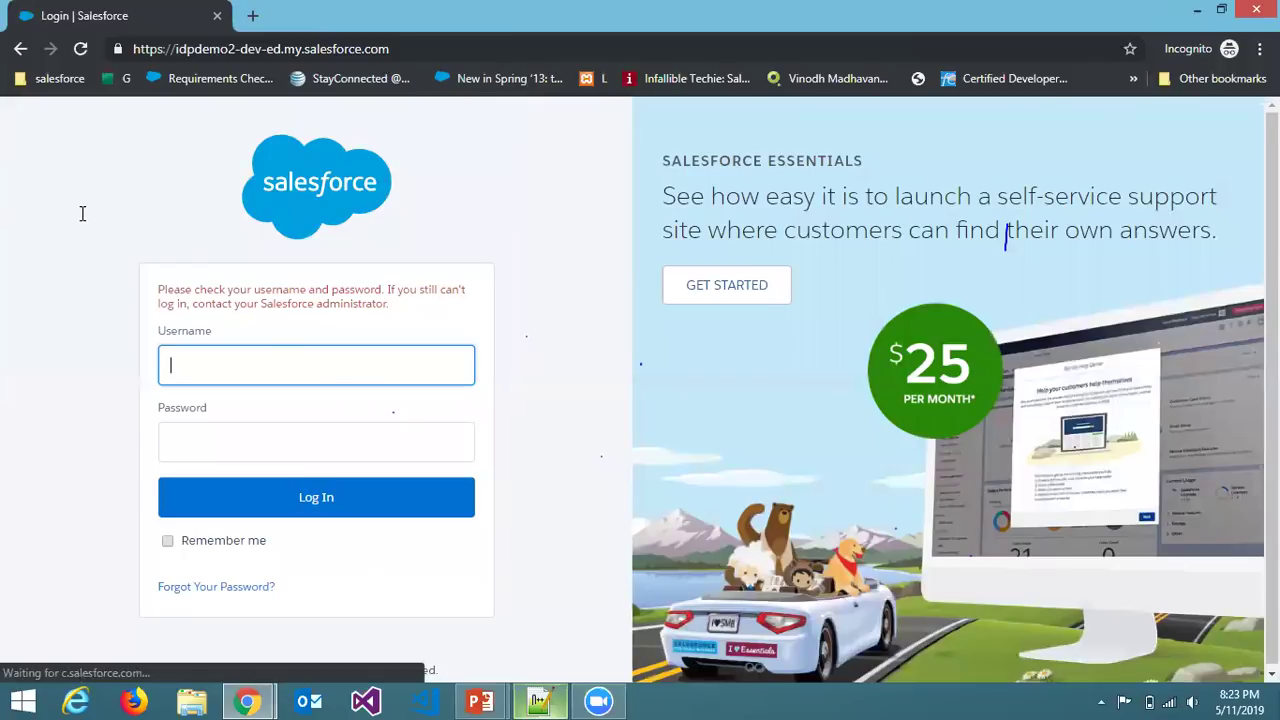
pyautogui.hotkey('alt', 'Tab')
pyautogui.write('use')
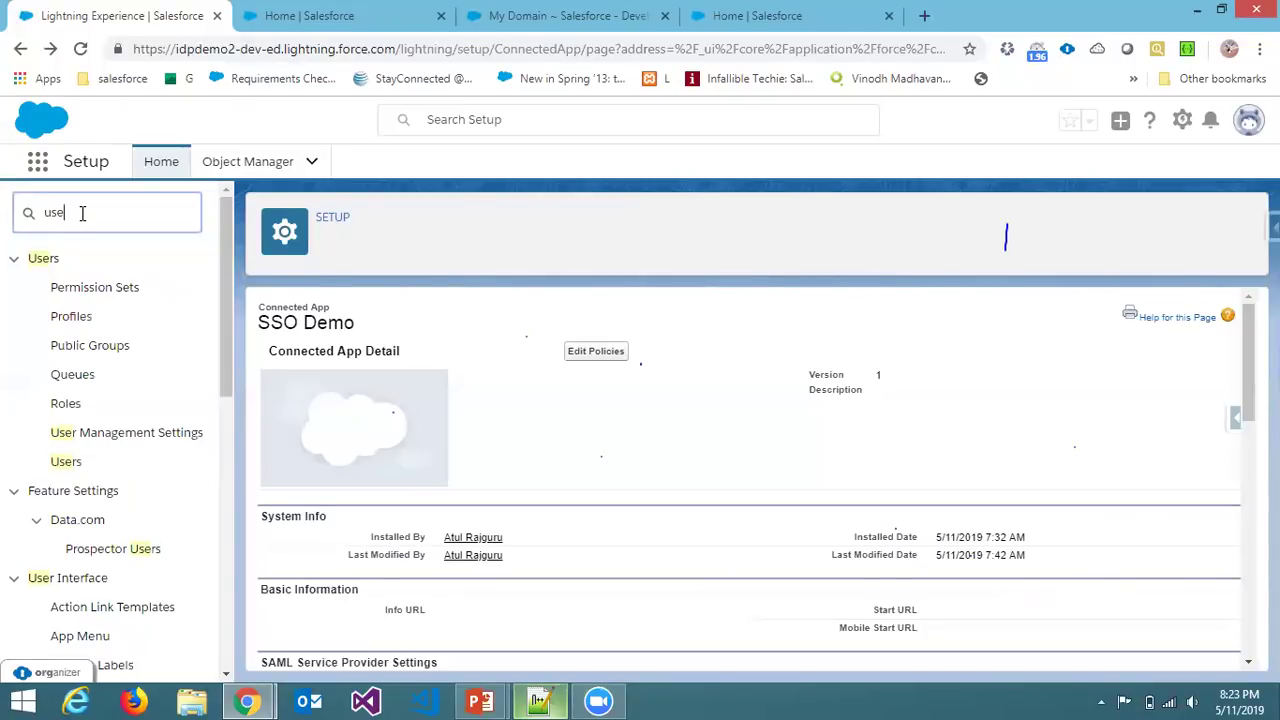
# Step: Open All Users and select the System Administrator's username, then return to the login window
pyautogui.click(68, 460)
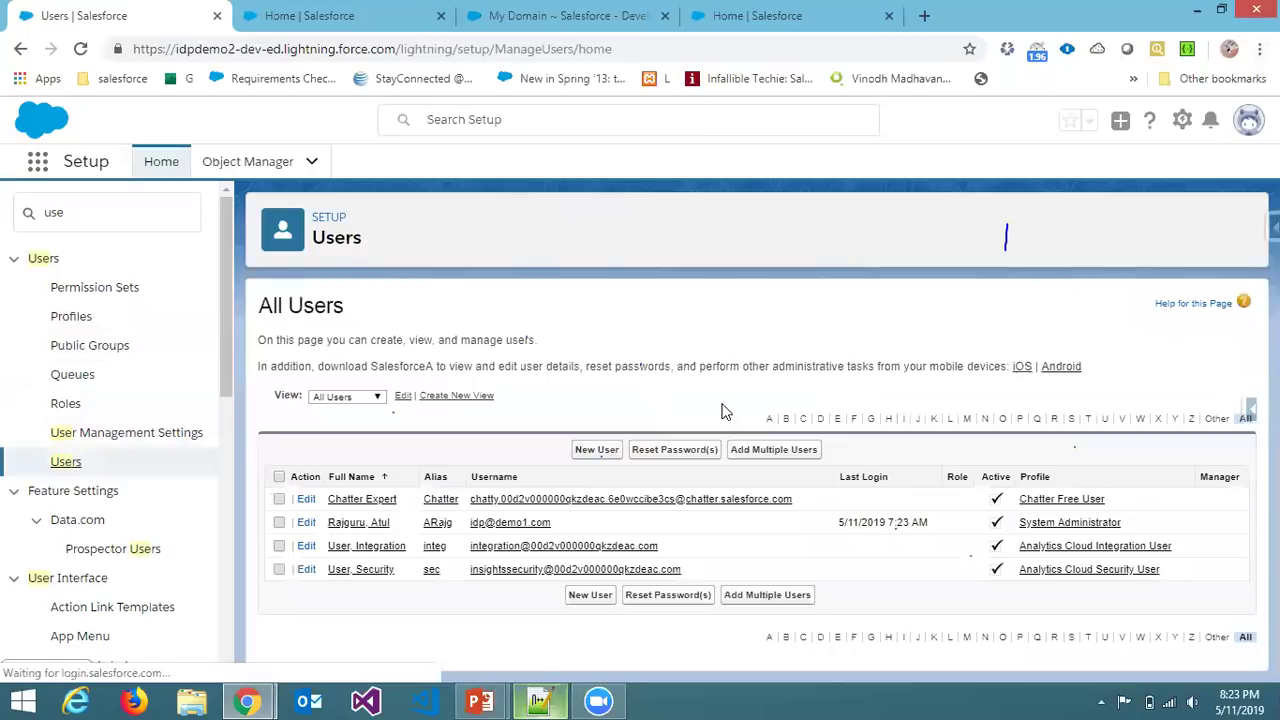
pyautogui.moveTo(553, 523); pyautogui.dragTo(470, 533)
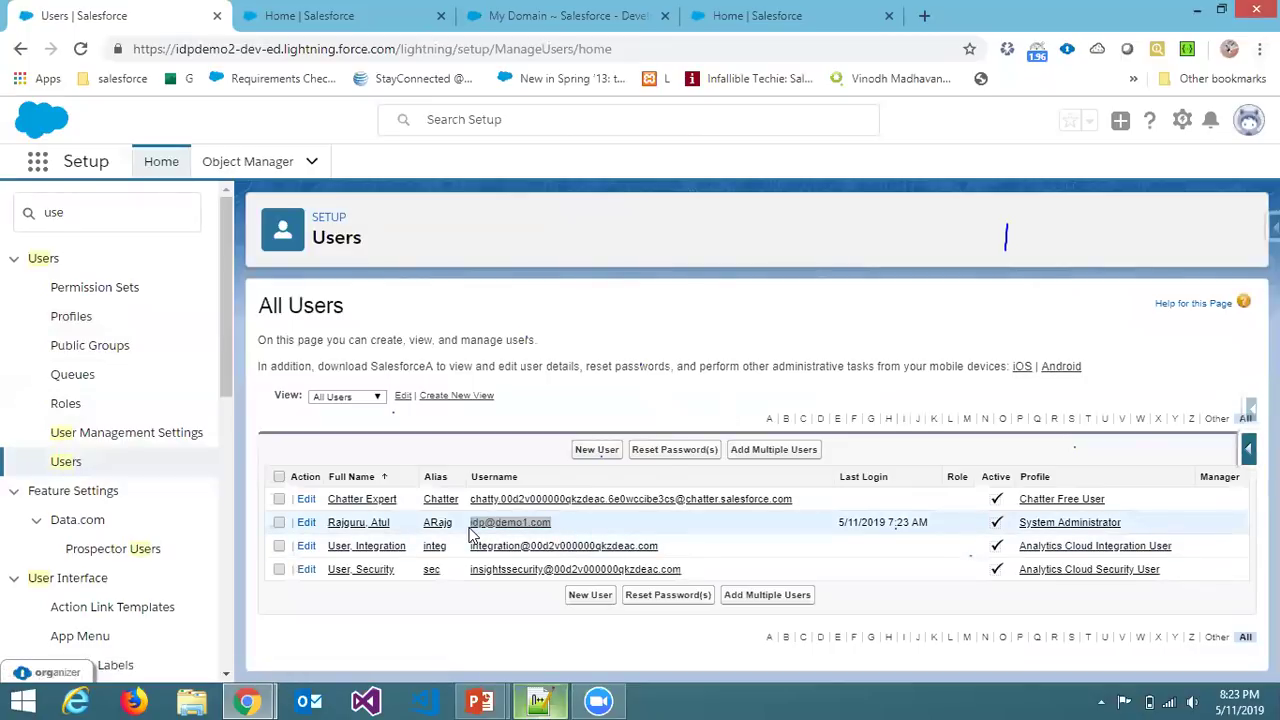
pyautogui.hotkey('alt', 'Tab')
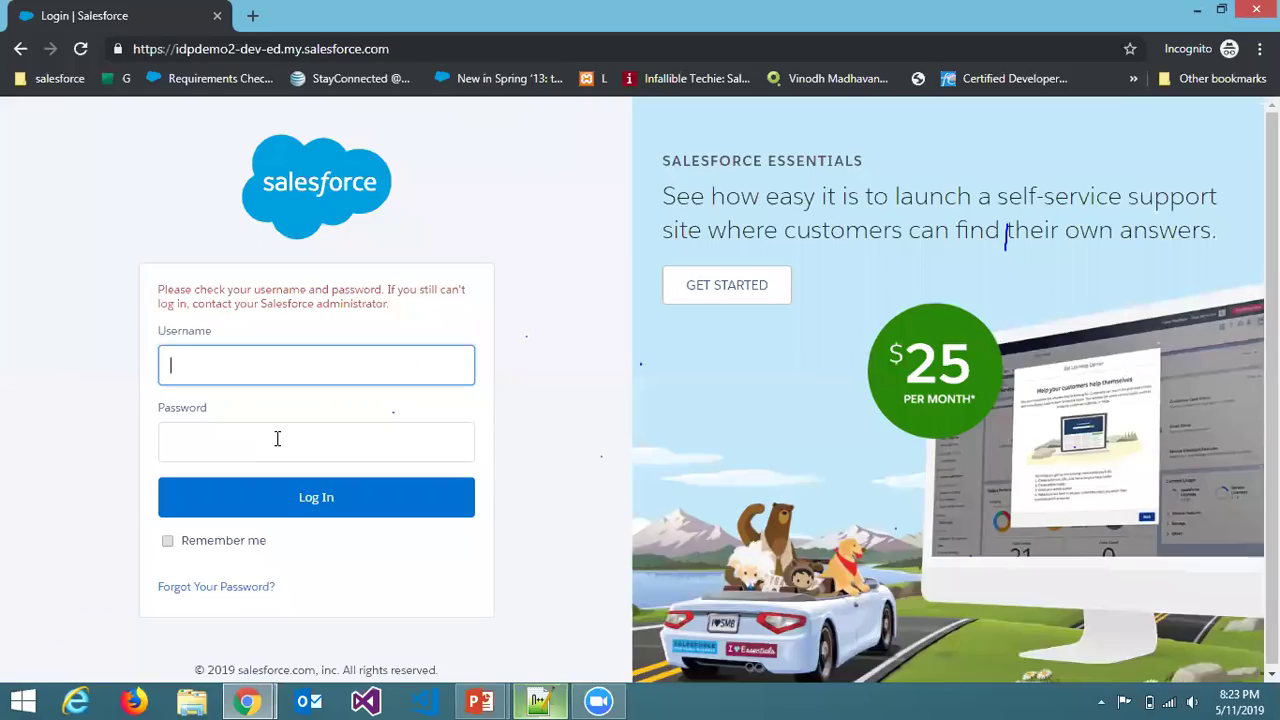
# Step: Log in to the identity provider with the administrator's saved credentials, reaching Verify Your Identity
pyautogui.click(277, 438)
pyautogui.press('Up')
pyautogui.press('Return')
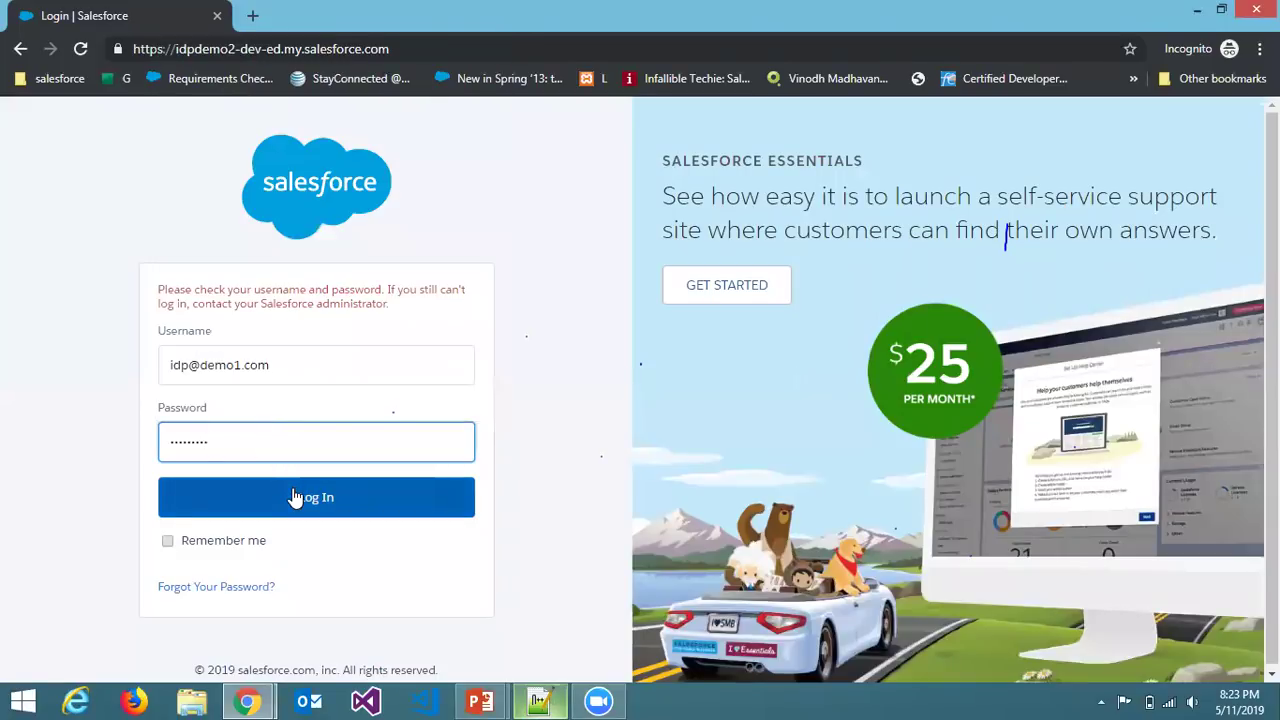
pyautogui.click(295, 497)
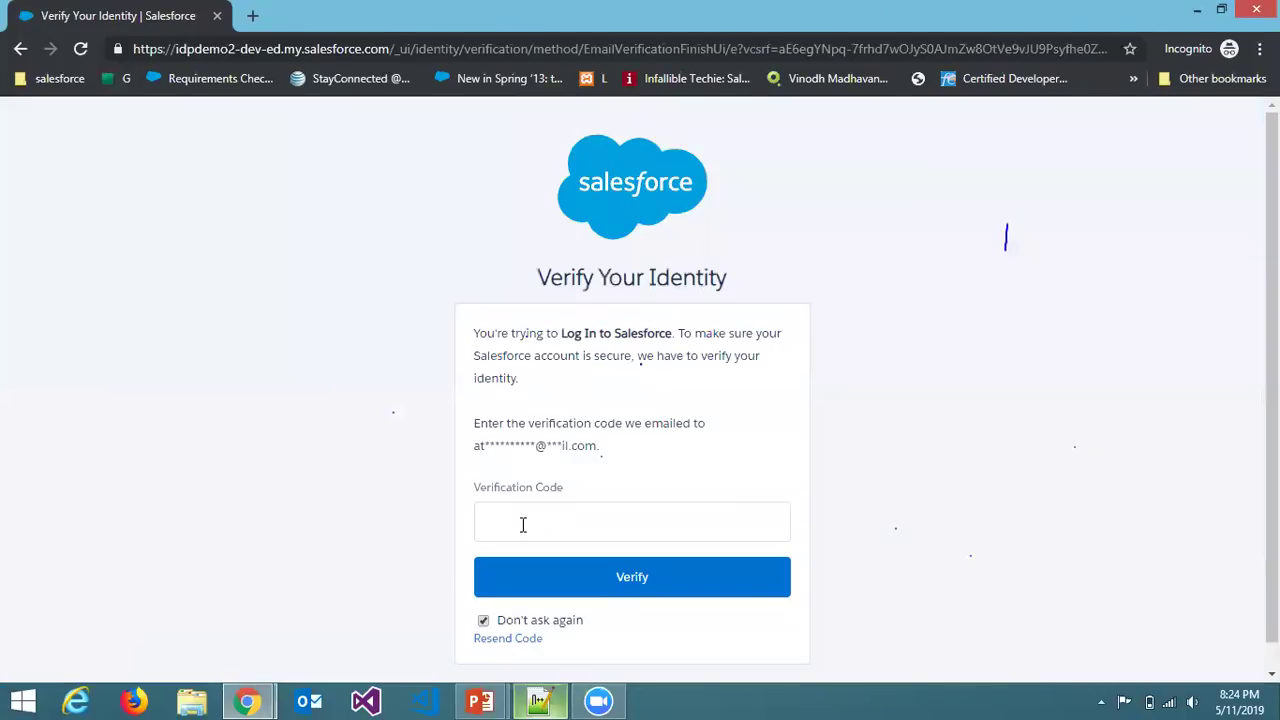
pyautogui.click(522, 525)
pyautogui.click(290, 498)
# Step: Enter the emailed verification code and verify, landing on Setup Home for spdemo2-dev-ed
pyautogui.click(539, 532)
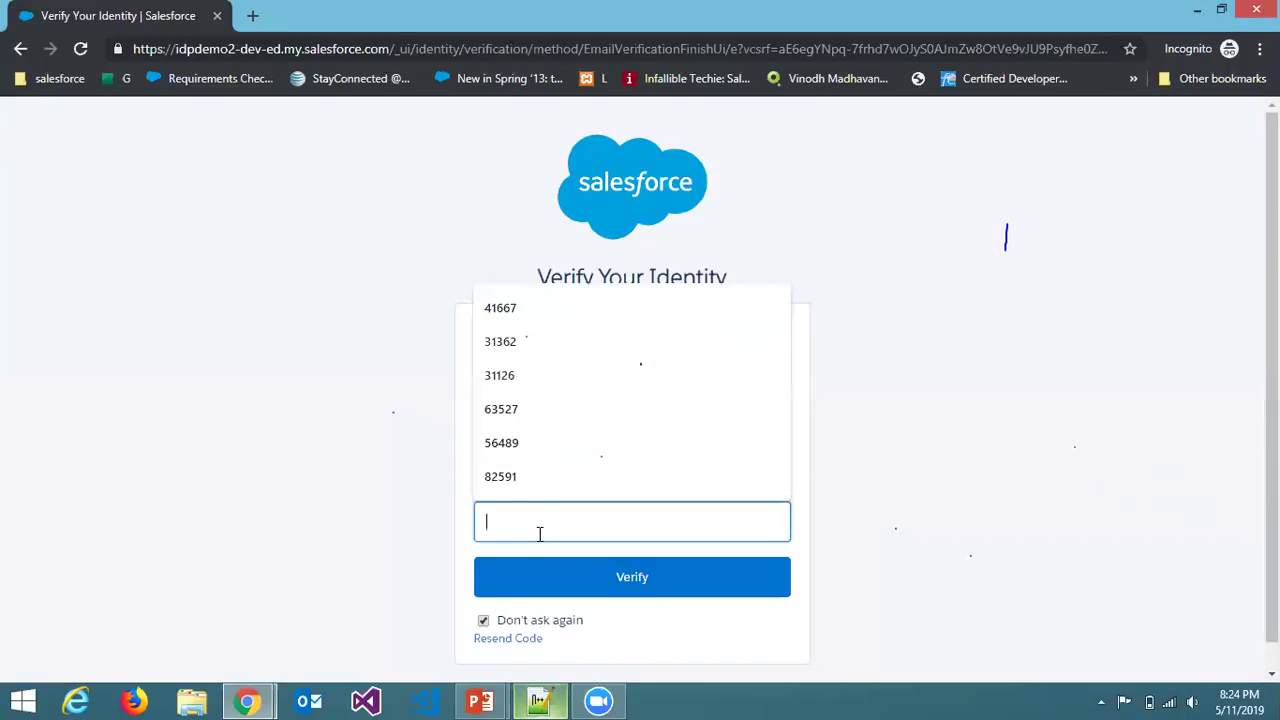
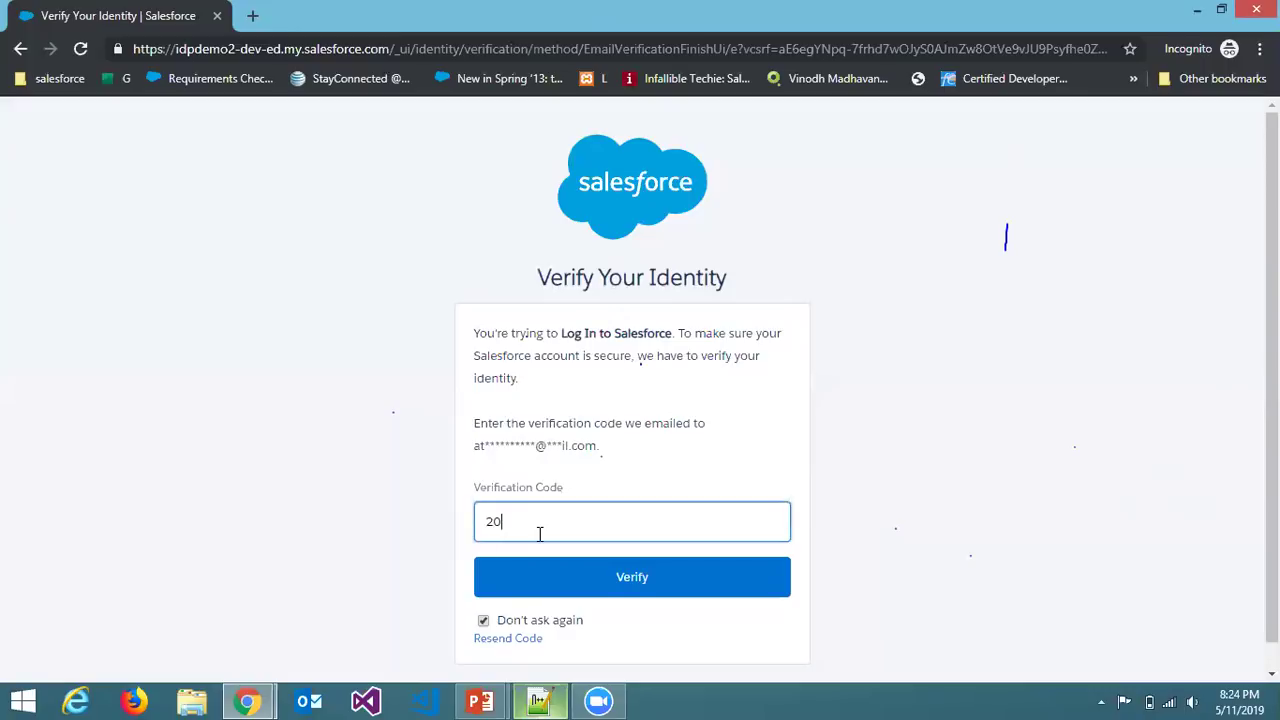
pyautogui.click(576, 592)
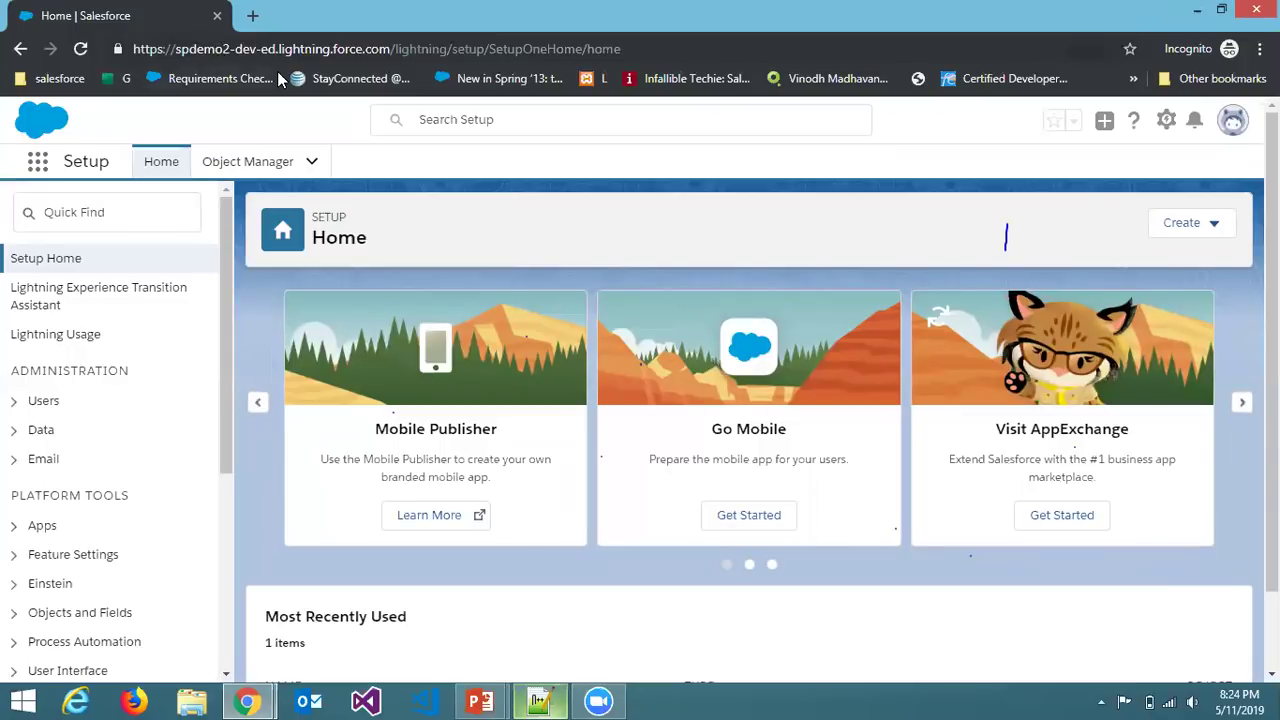
pyautogui.moveTo(480, 701)
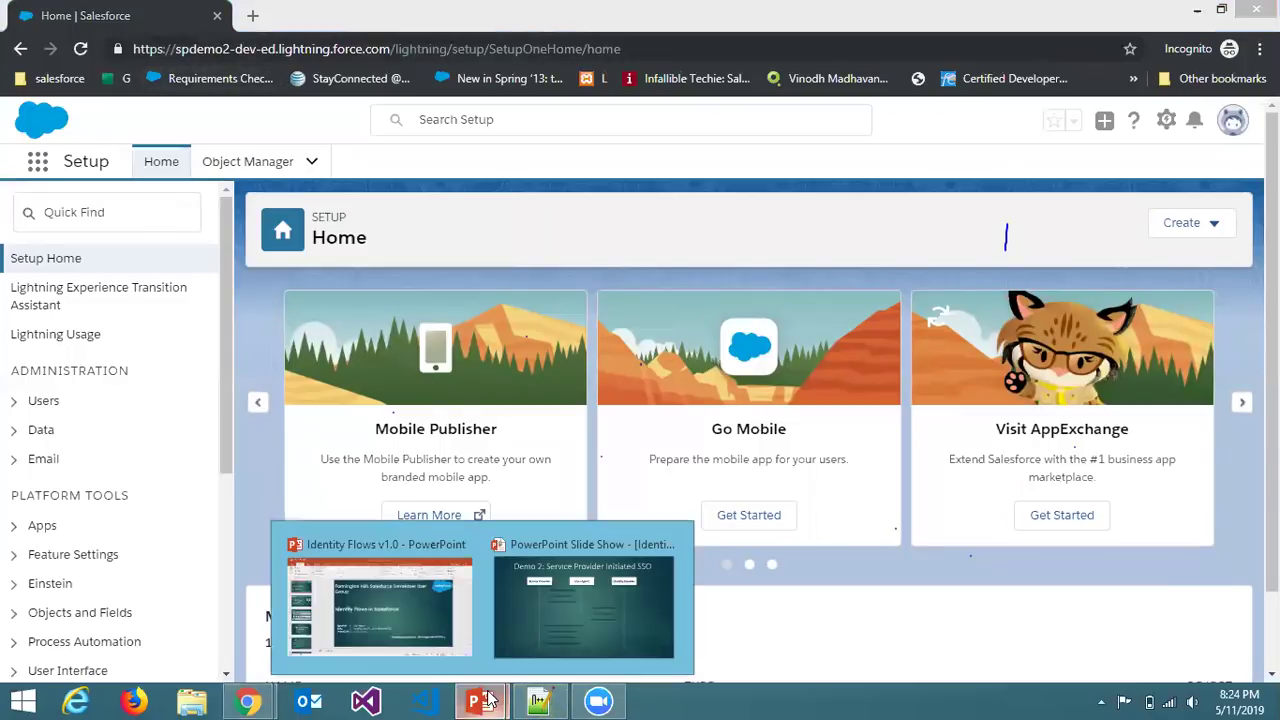
pyautogui.click(594, 611)
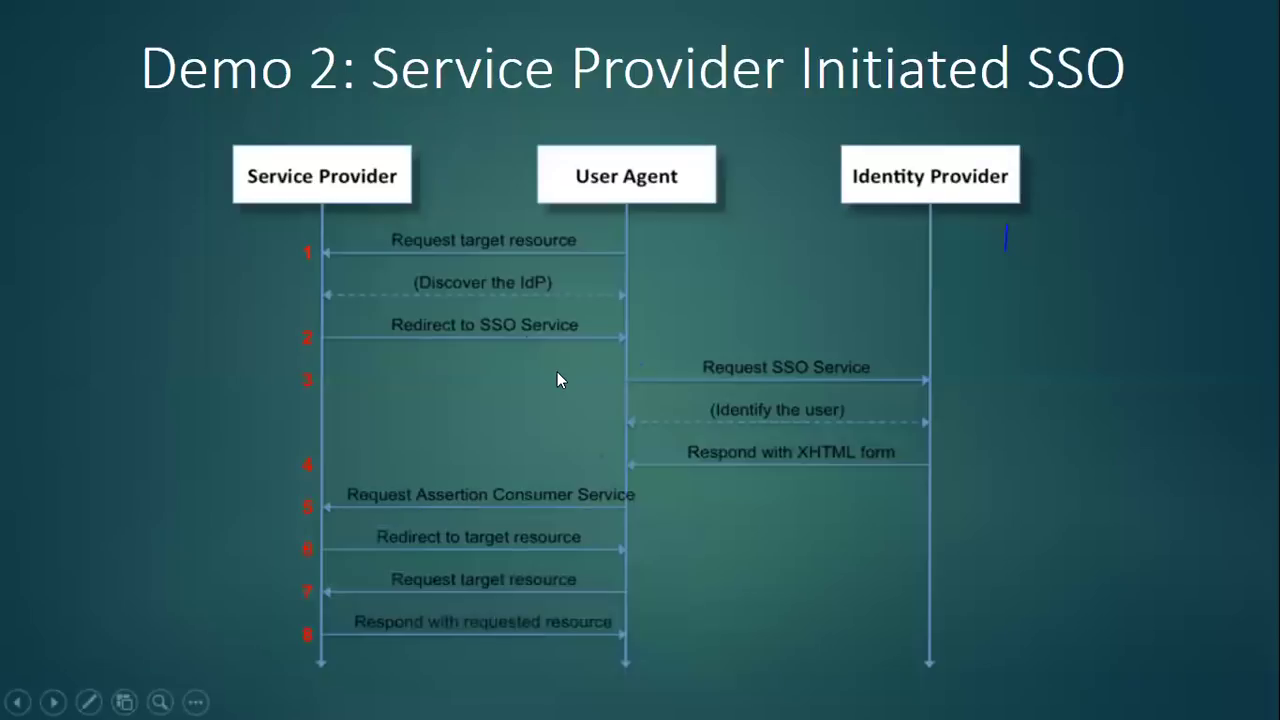
pyautogui.press('Right')
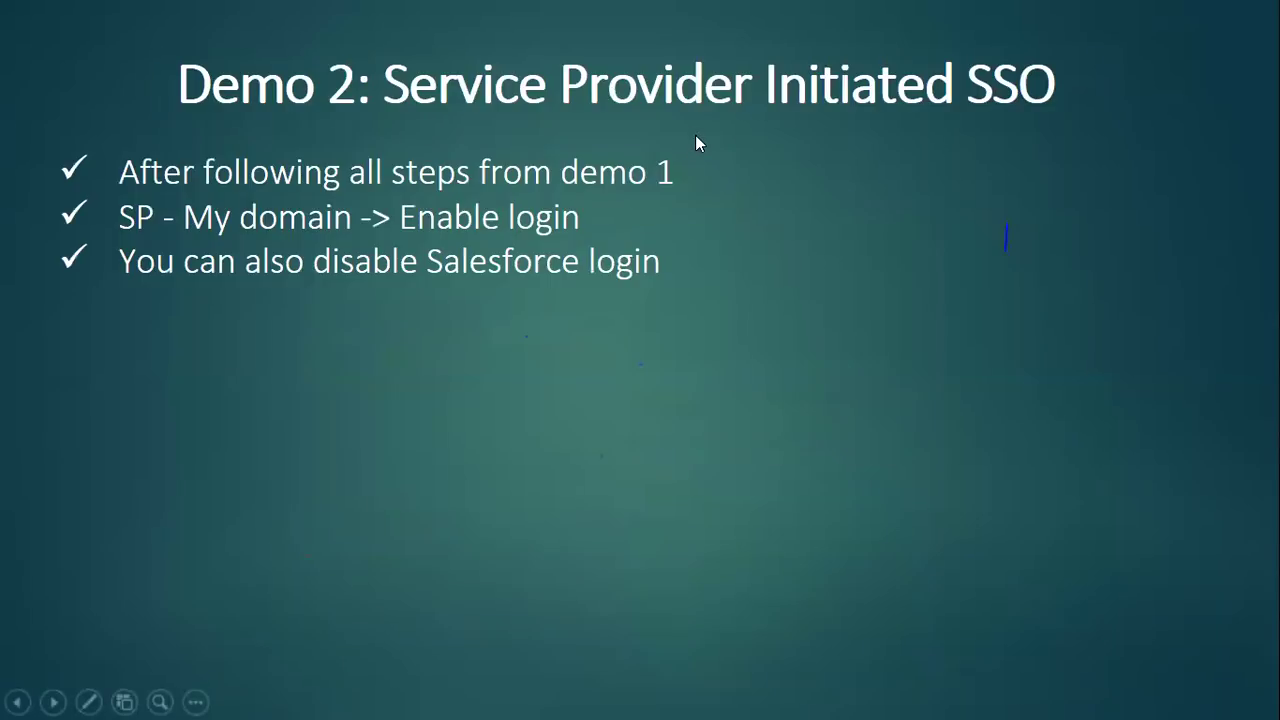
pyautogui.hotkey('alt', 'Tab')
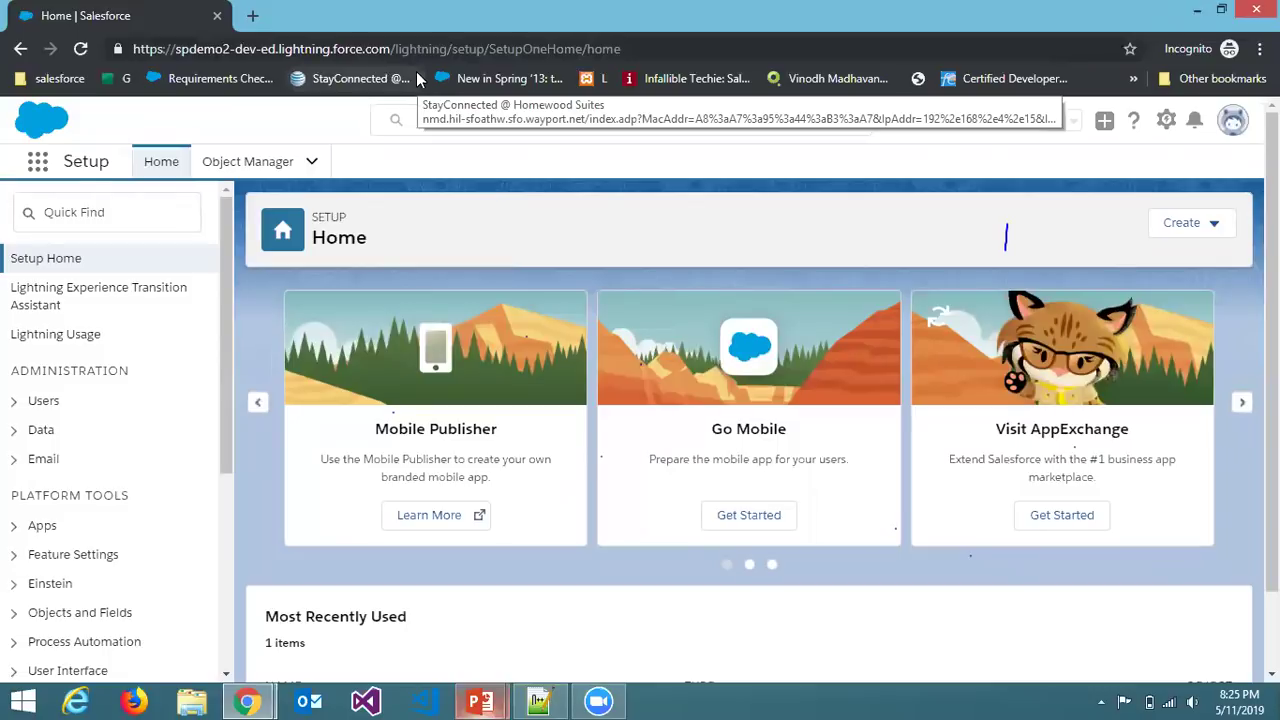
# Step: Load the other org's My Domain login page via the 'atu' autocomplete and choose Login with Google
pyautogui.click(673, 50)
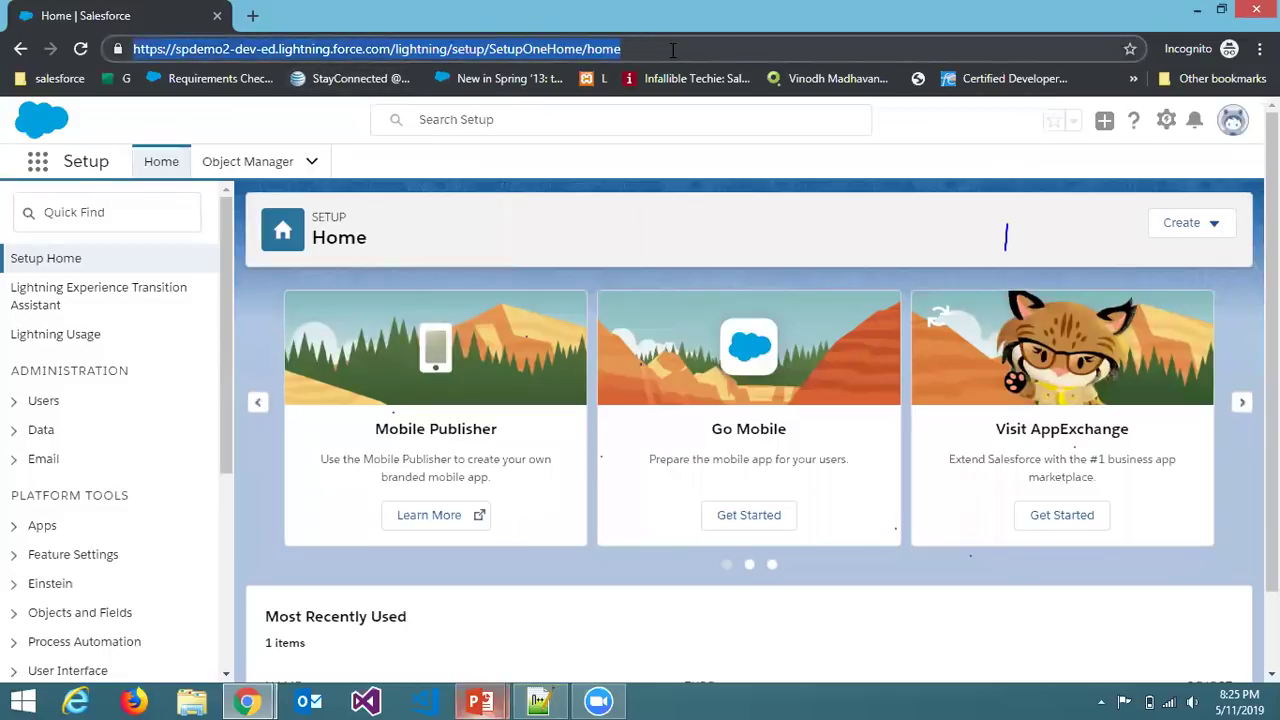
pyautogui.click(673, 50)
pyautogui.hotkey('ctrl', 'shift', 'Left')
pyautogui.hotkey('ctrl', 'shift', 'Left')
pyautogui.hotkey('ctrl', 'shift', 'Left')
pyautogui.hotkey('ctrl', 'shift', 'Left')
pyautogui.hotkey('ctrl', 'shift', 'Left')
pyautogui.hotkey('ctrl', 'shift', 'Left')
pyautogui.hotkey('ctrl', 'shift', 'Left')
pyautogui.hotkey('ctrl', 'shift', 'Left')
pyautogui.hotkey('ctrl', 'shift', 'Left')
pyautogui.hotkey('ctrl', 'shift', 'Left')
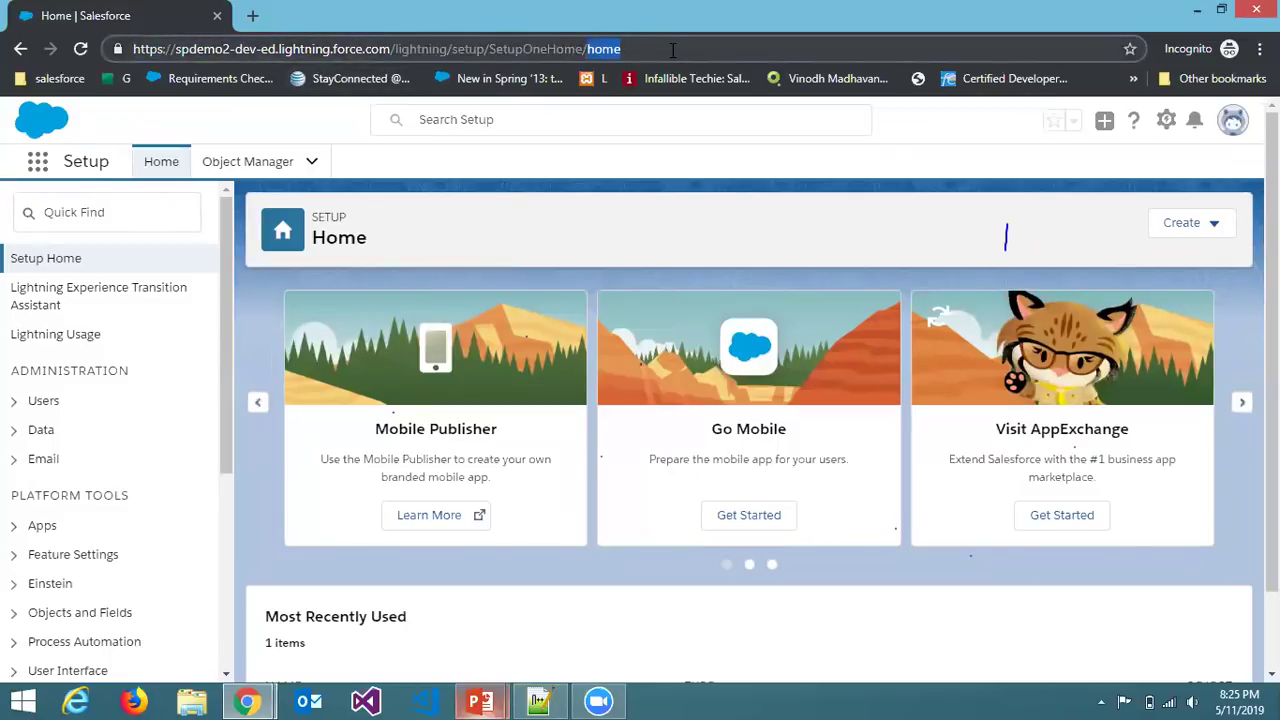
pyautogui.write('a')
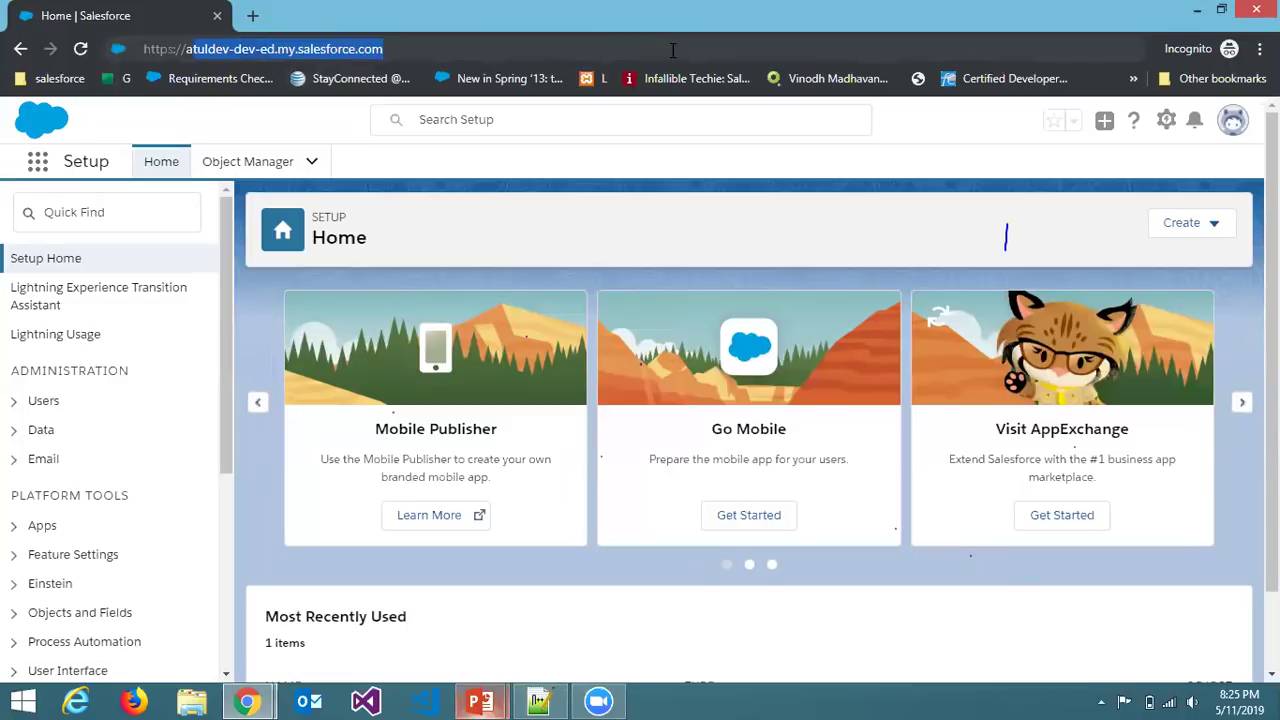
pyautogui.write('tu')
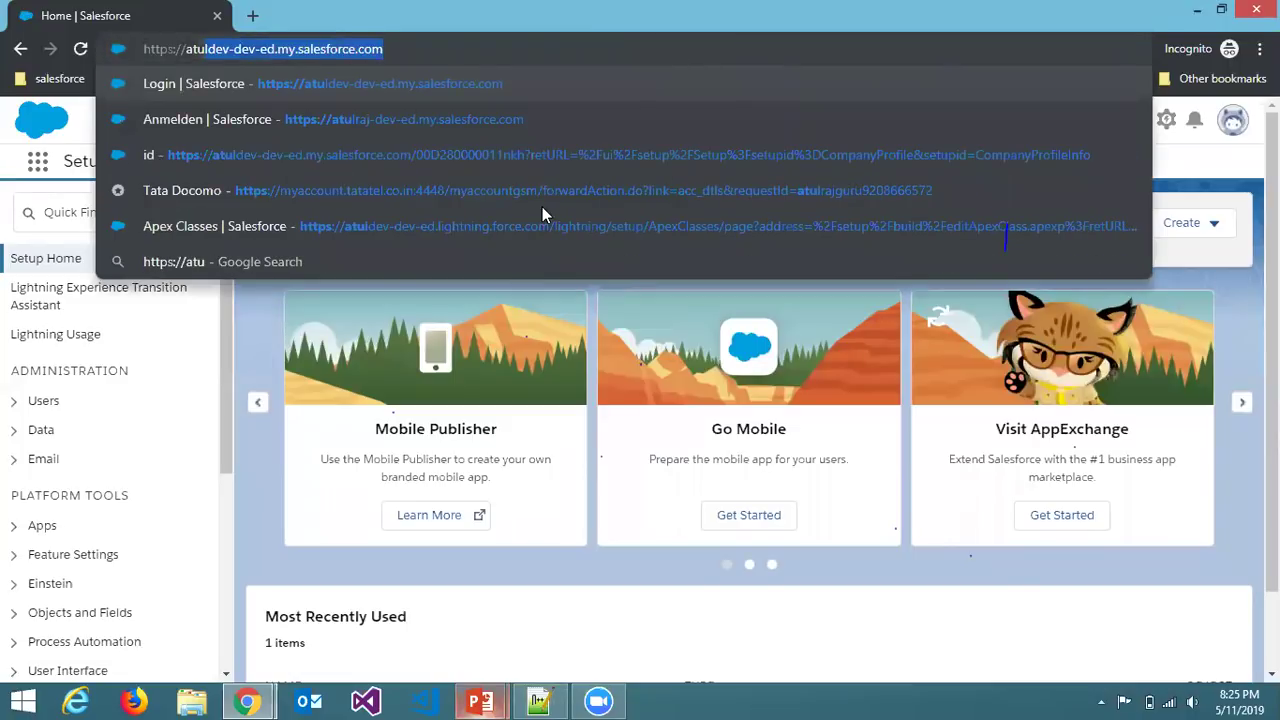
pyautogui.press('Return')
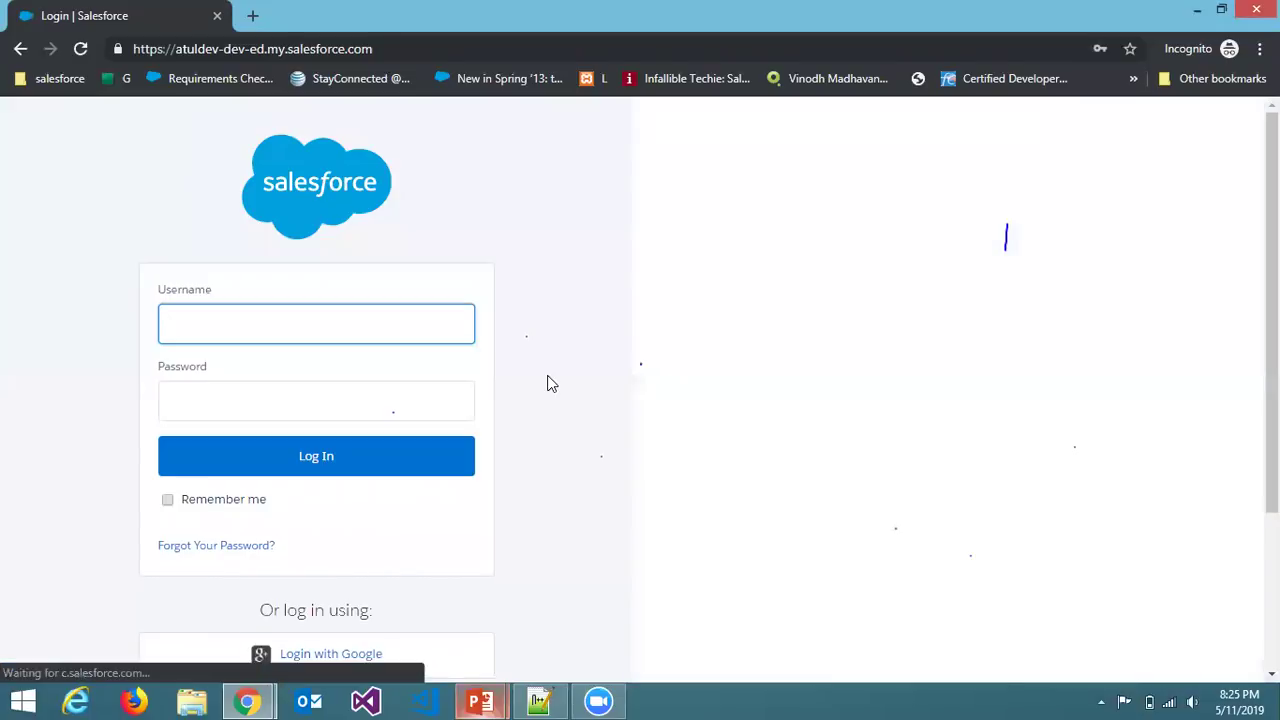
pyautogui.scroll(-2, 548, 383)
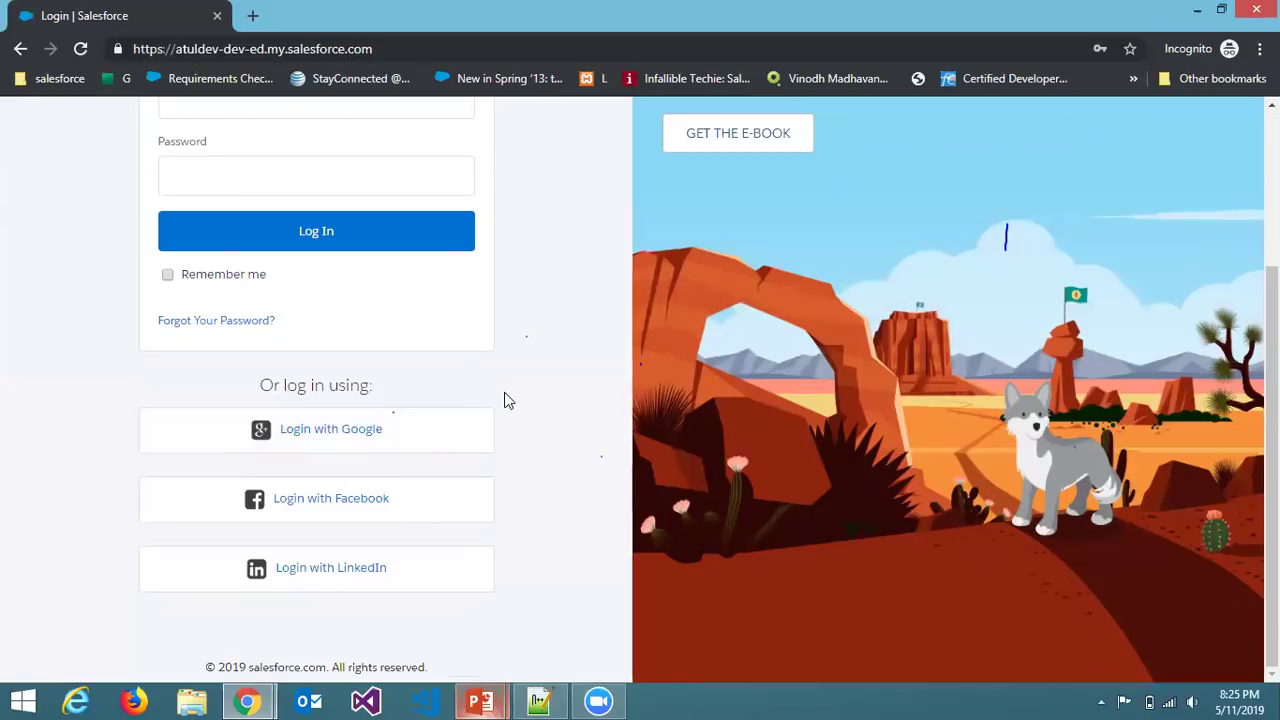
pyautogui.click(368, 430)
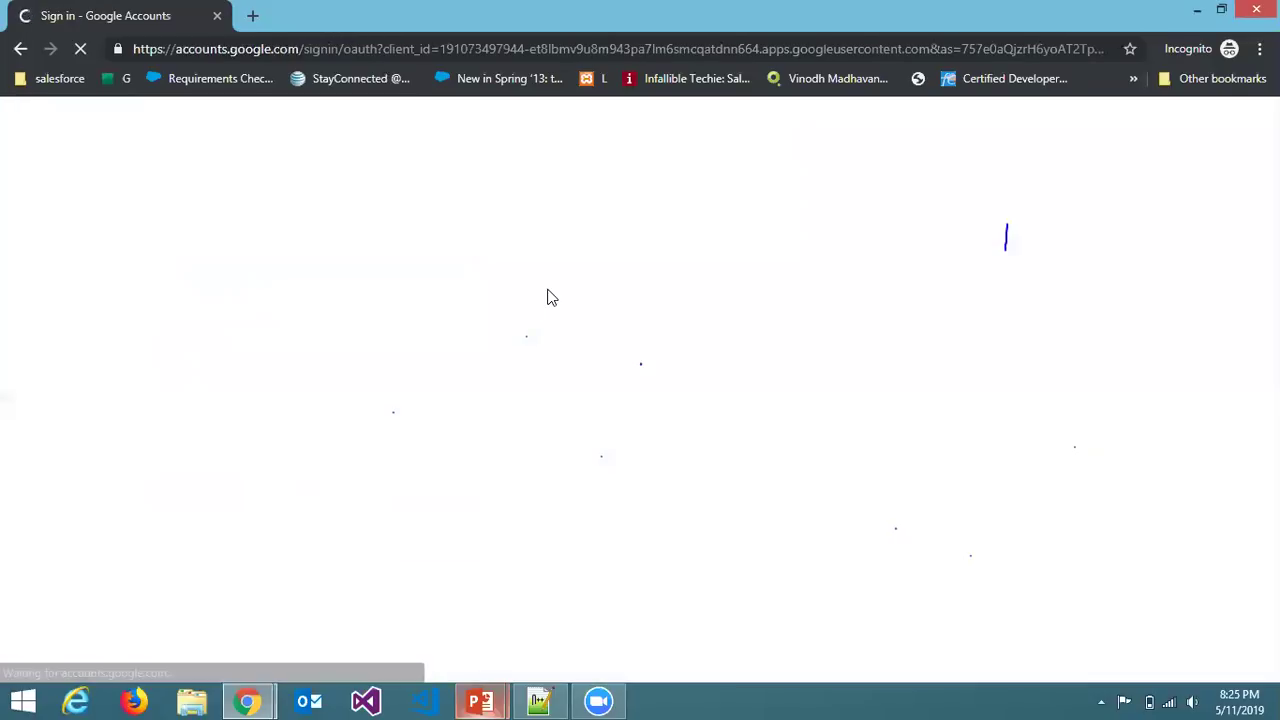
# Step: Enter the Gmail address and its password on Google Accounts, reaching the 2-Step Verification prompt
pyautogui.click(563, 357)
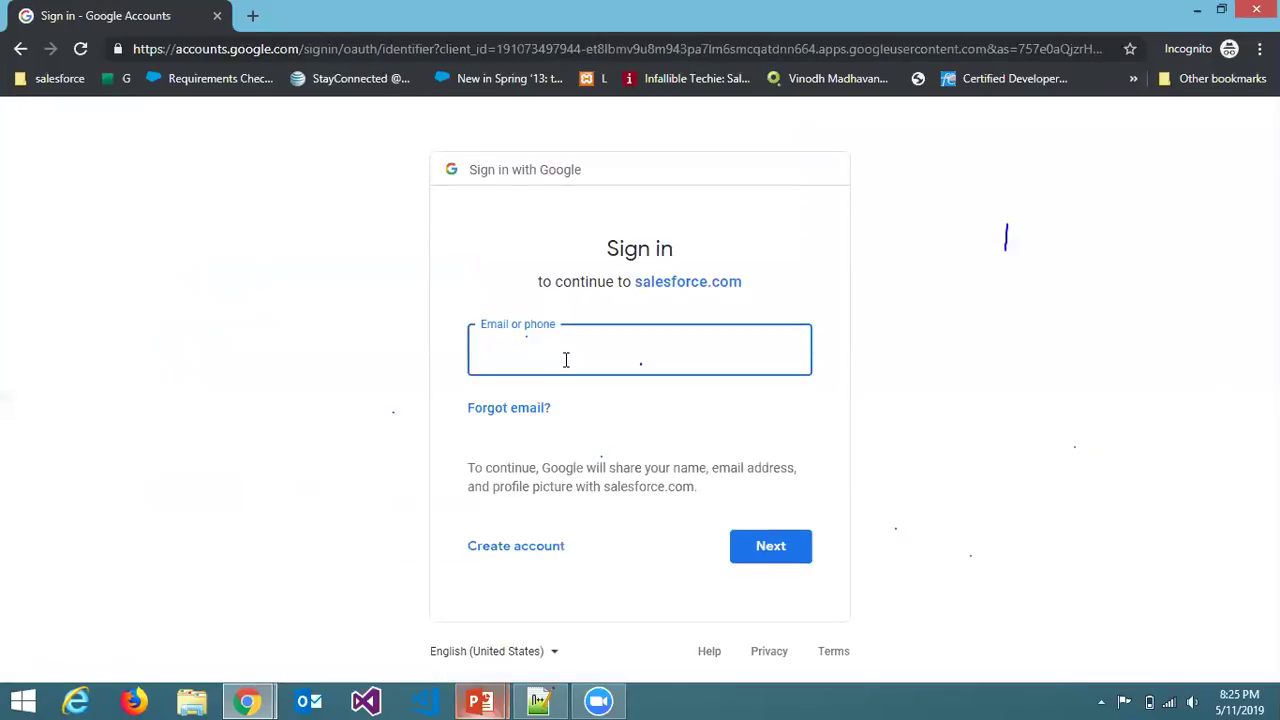
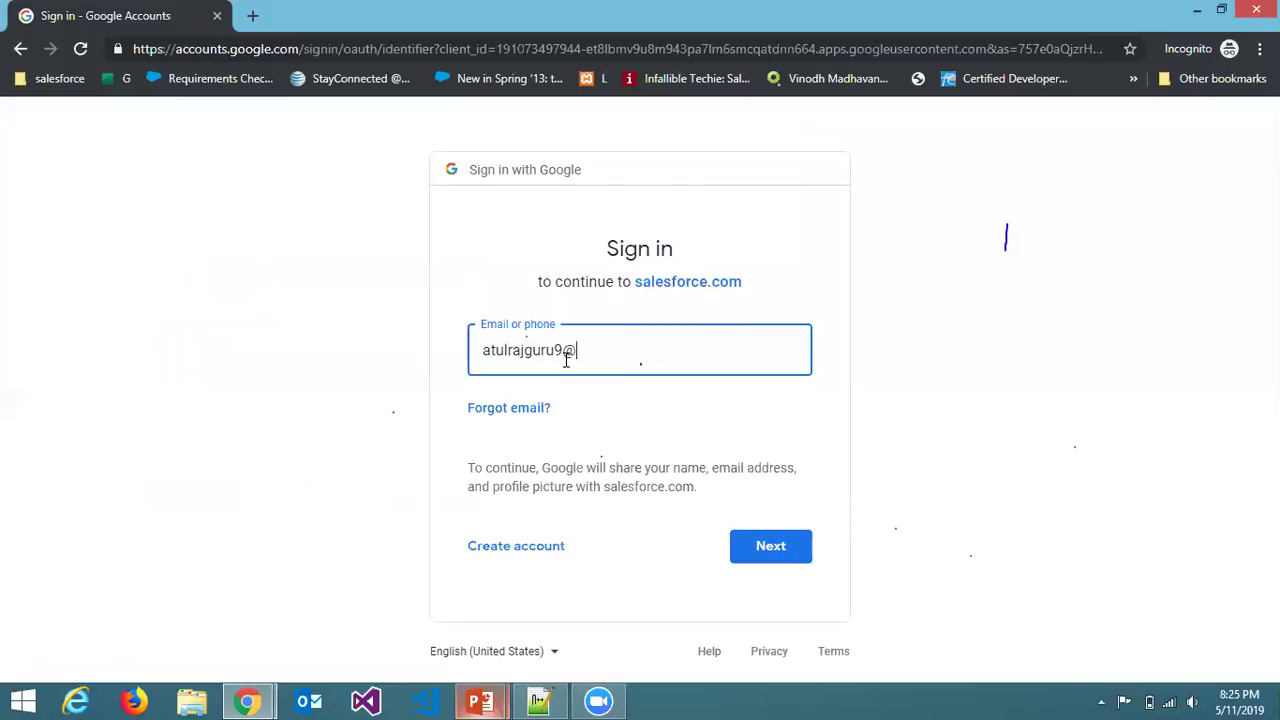
pyautogui.press('Tab')
pyautogui.click(649, 352)
pyautogui.write('m')
pyautogui.click(767, 548)
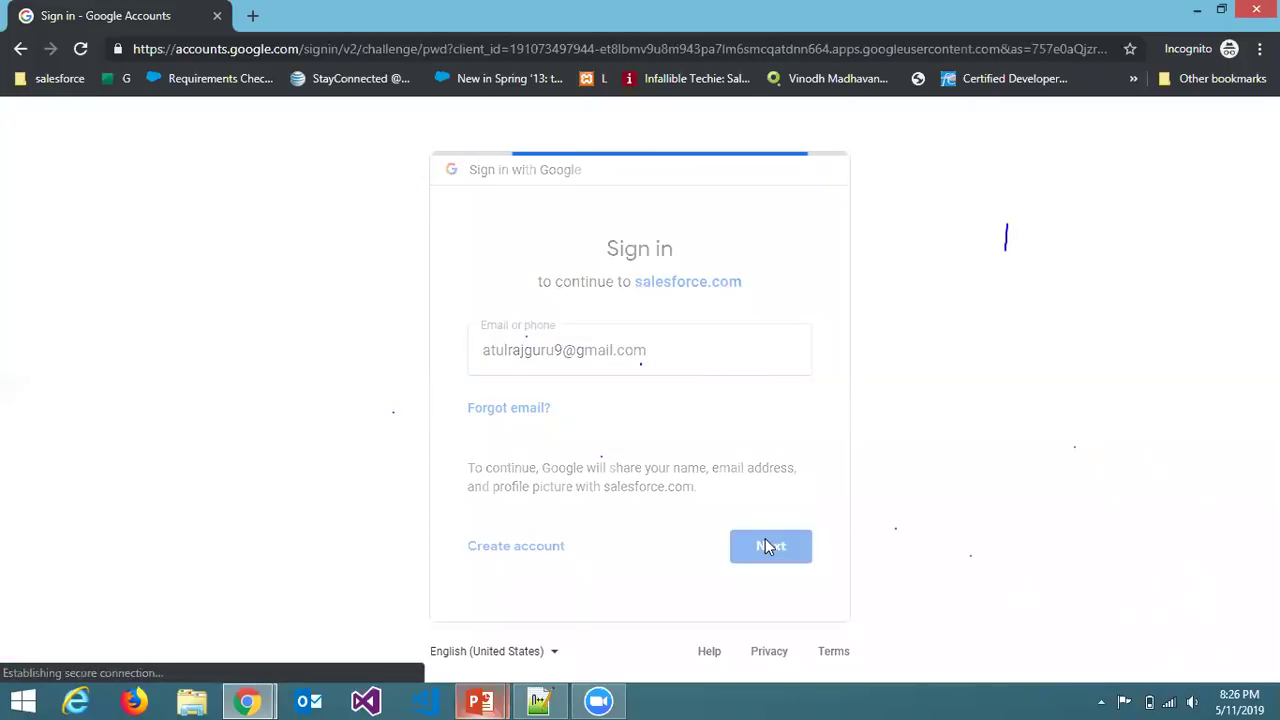
pyautogui.write('••••')
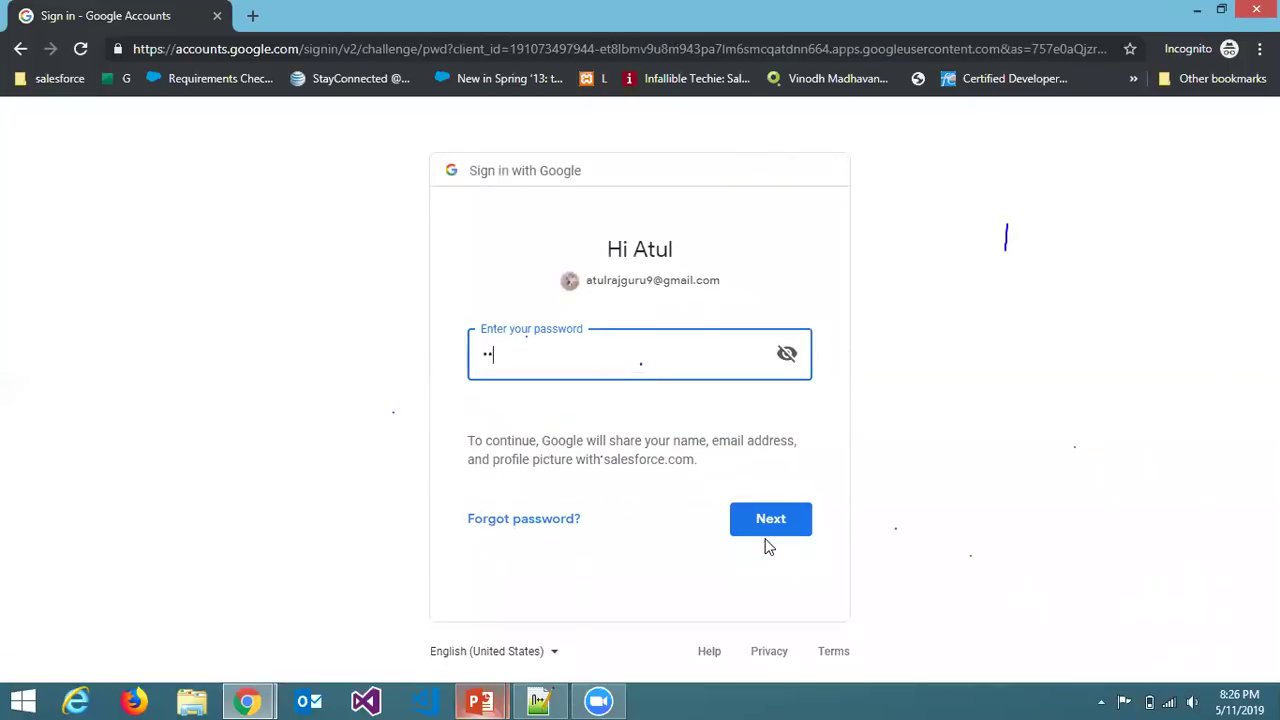
pyautogui.write('•••••')
pyautogui.click(805, 519)
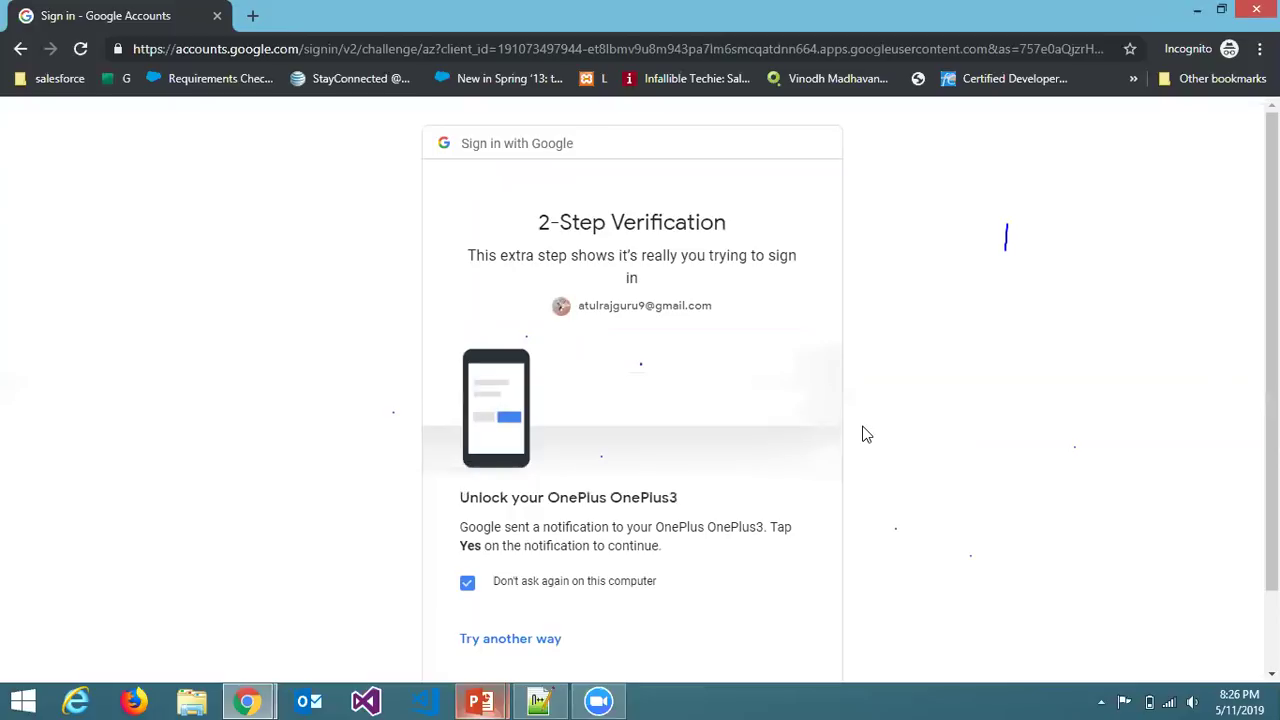
# Step: Bring up Google's 'Try another way' options, passing over the 'Tap Yes on your phone' prompt
pyautogui.scroll(-1, 785, 427)
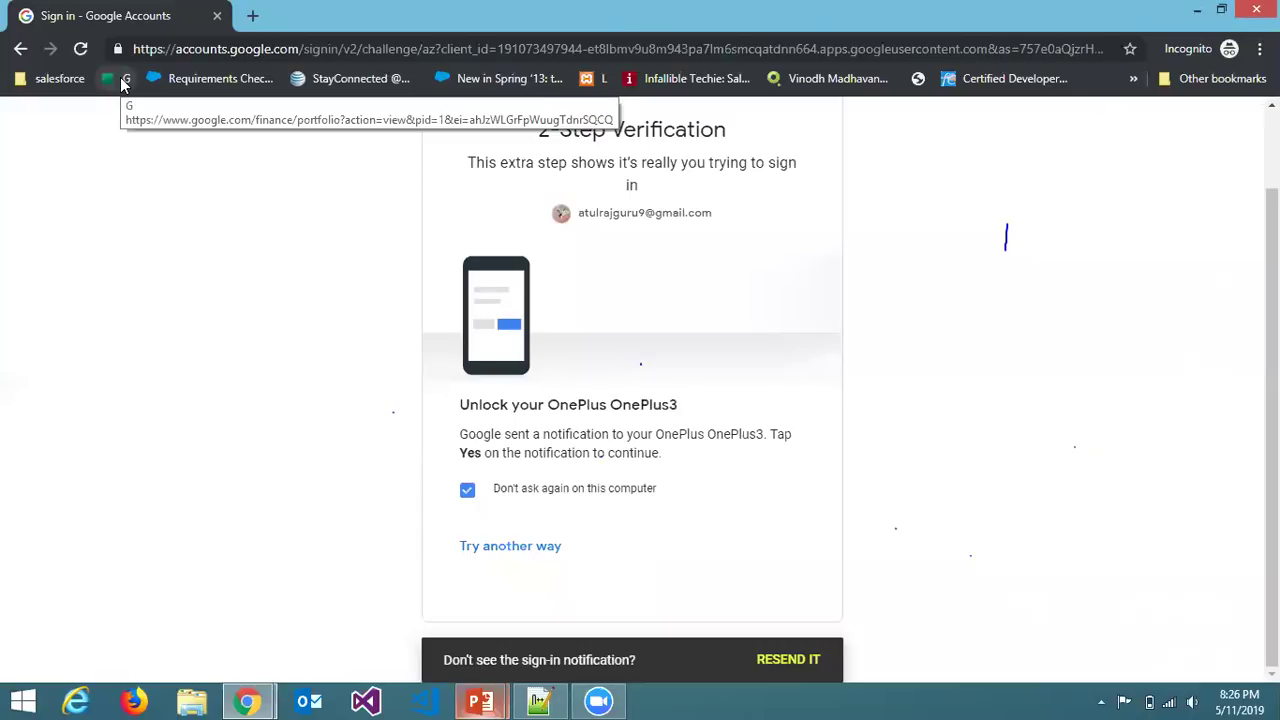
pyautogui.click(510, 546)
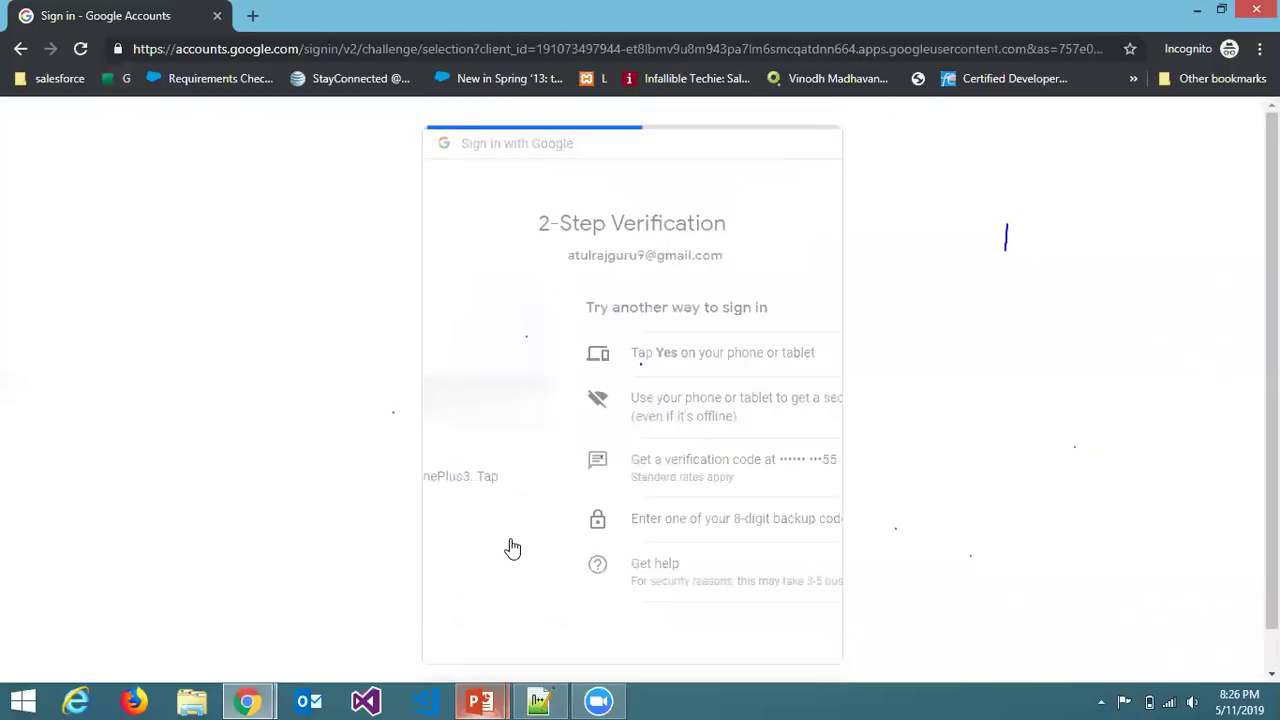
pyautogui.click(631, 366)
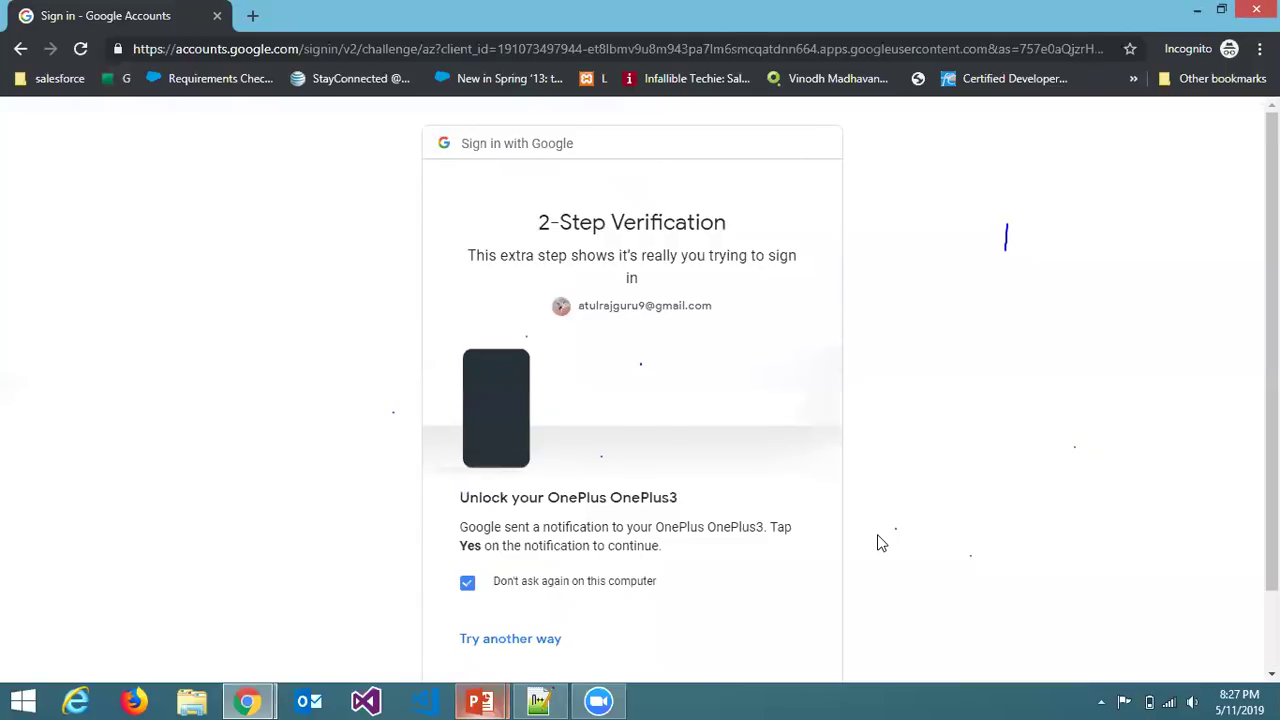
pyautogui.click(530, 643)
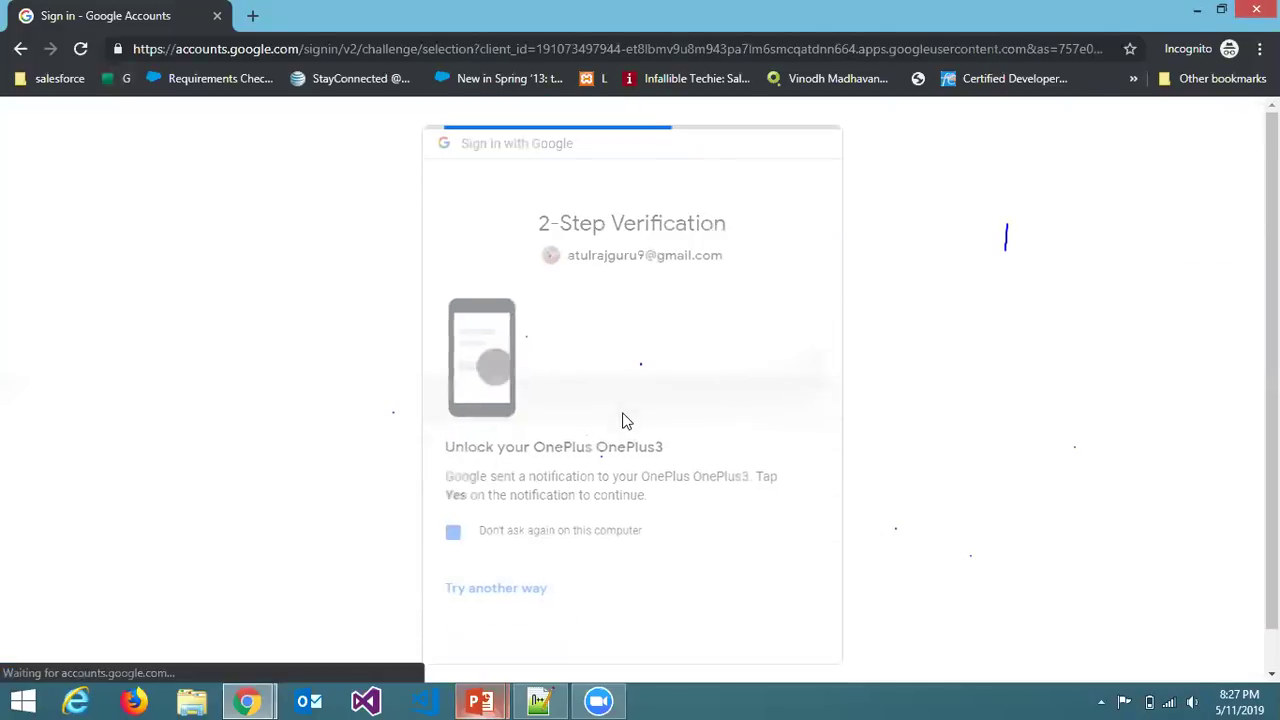
# Step: Have Google text a 6-digit code, then switch to the 'Users | Salesforce' browser window
pyautogui.click(624, 470)
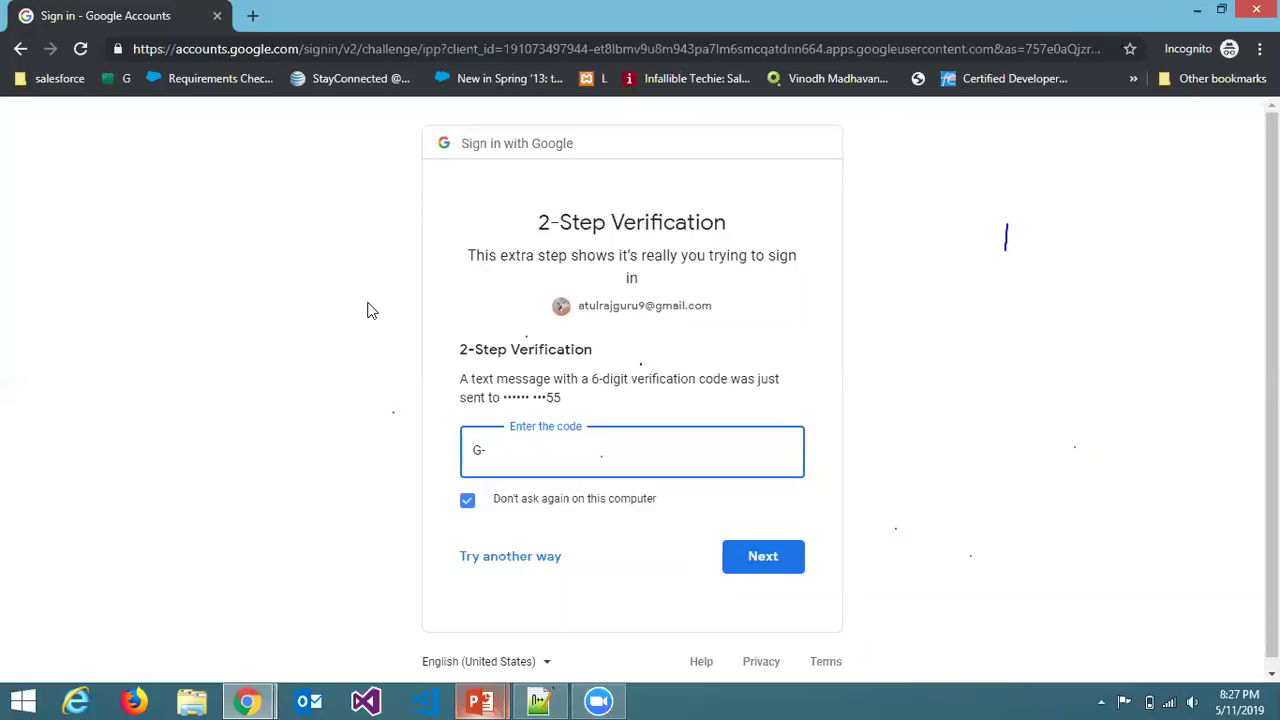
pyautogui.click(197, 244)
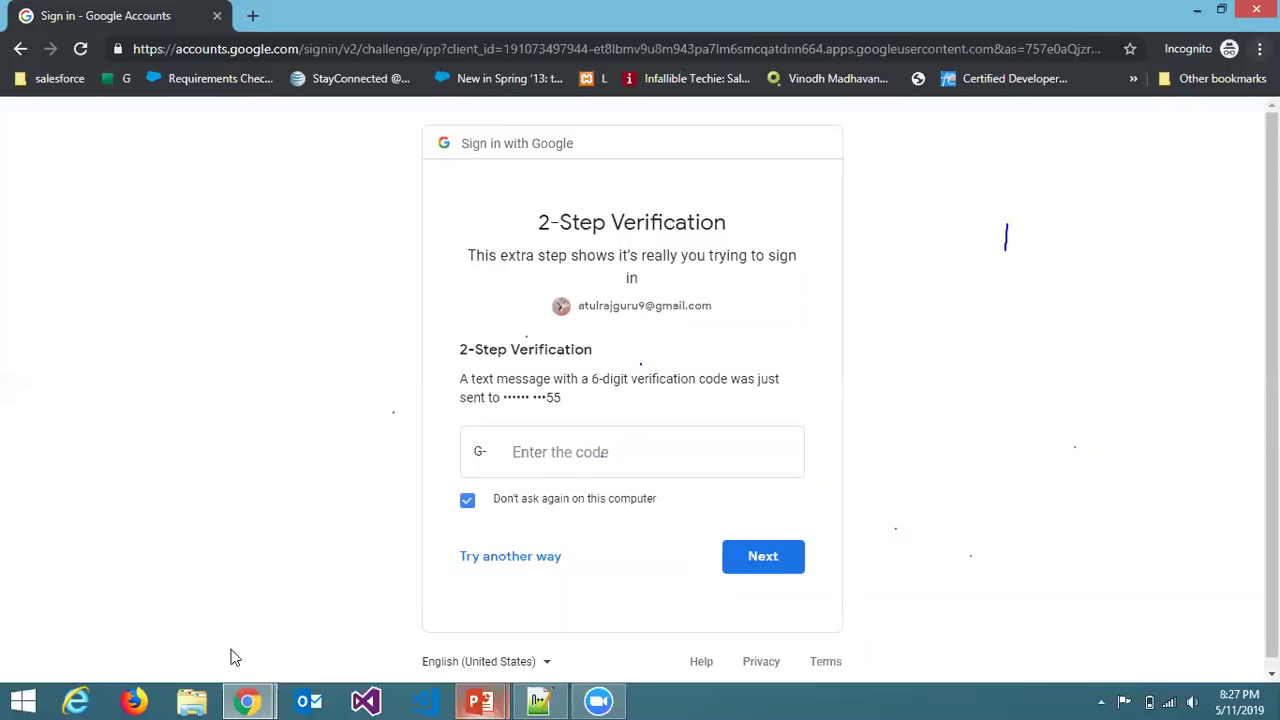
pyautogui.click(250, 697)
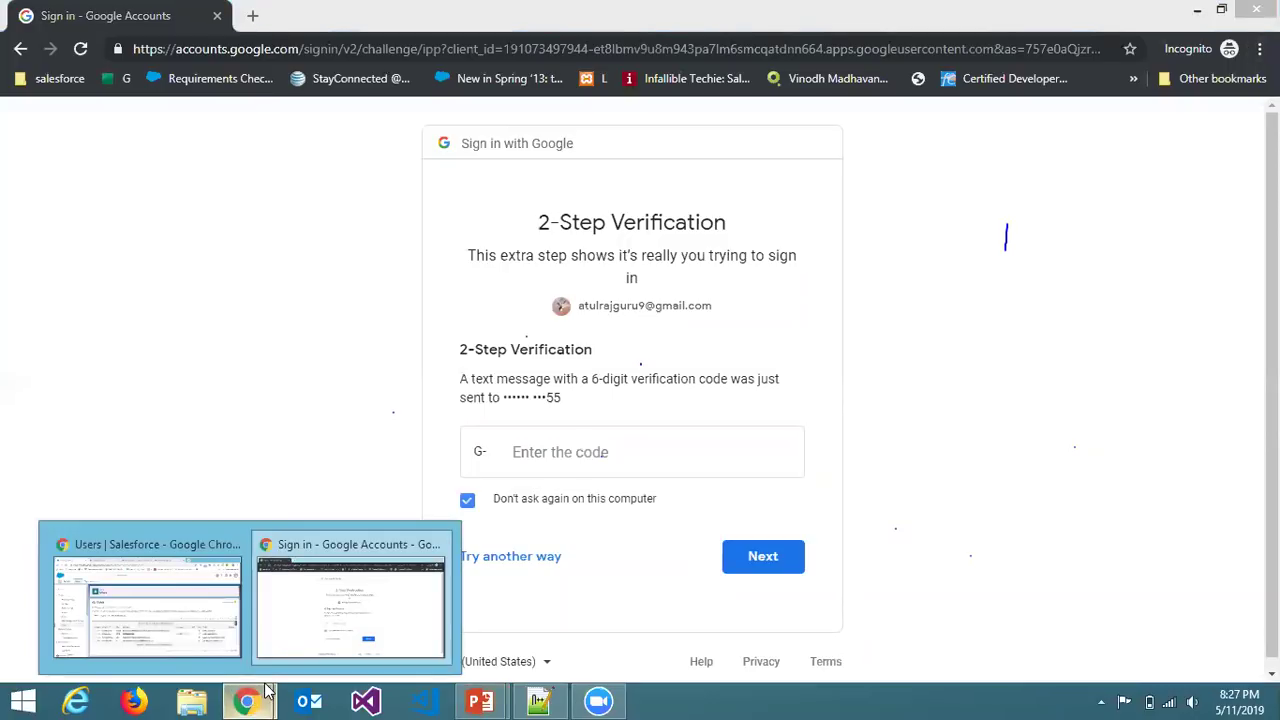
pyautogui.click(148, 605)
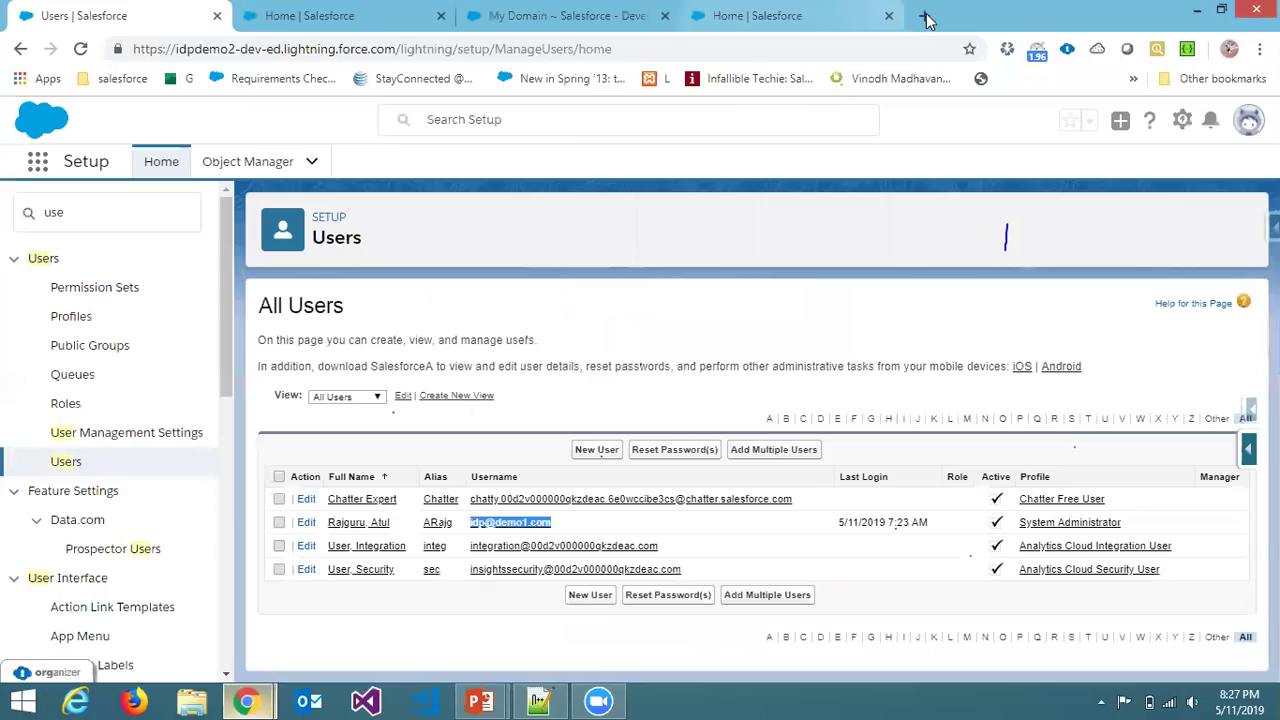
# Step: Open the My Domain org address in a new tab and log out from the user menu
pyautogui.hotkey('ctrl', 't')
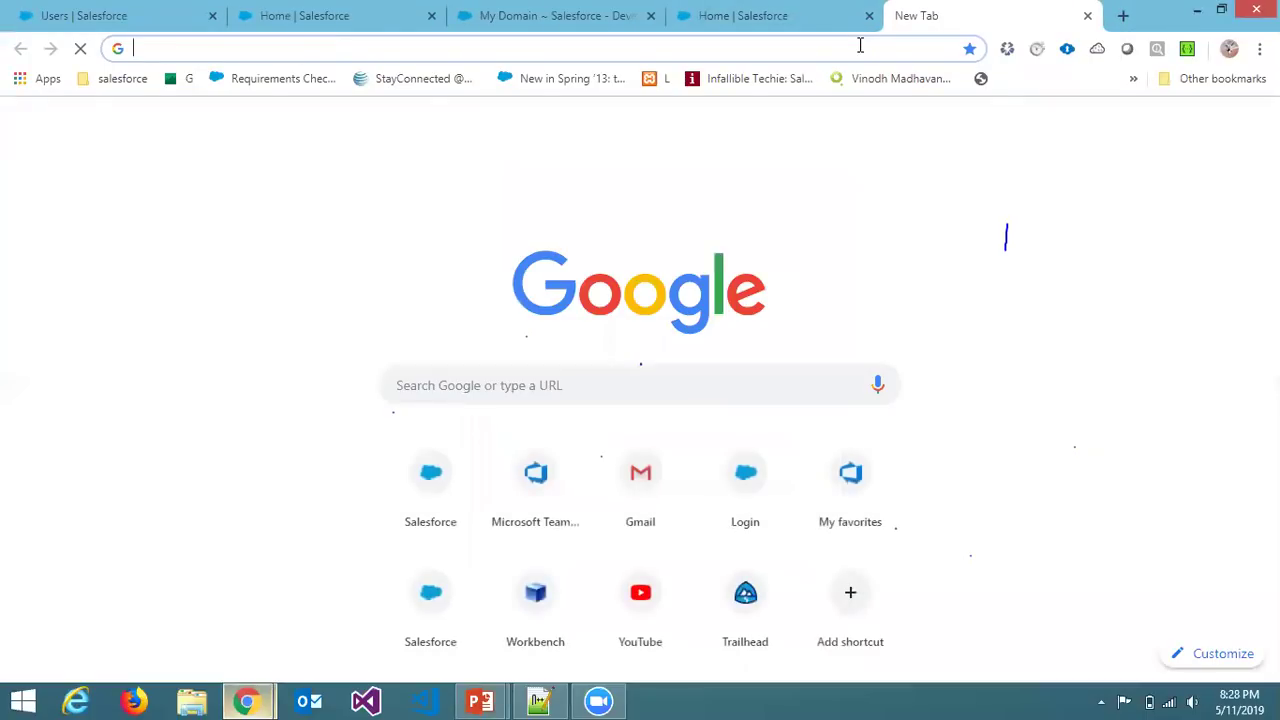
pyautogui.write('atul')
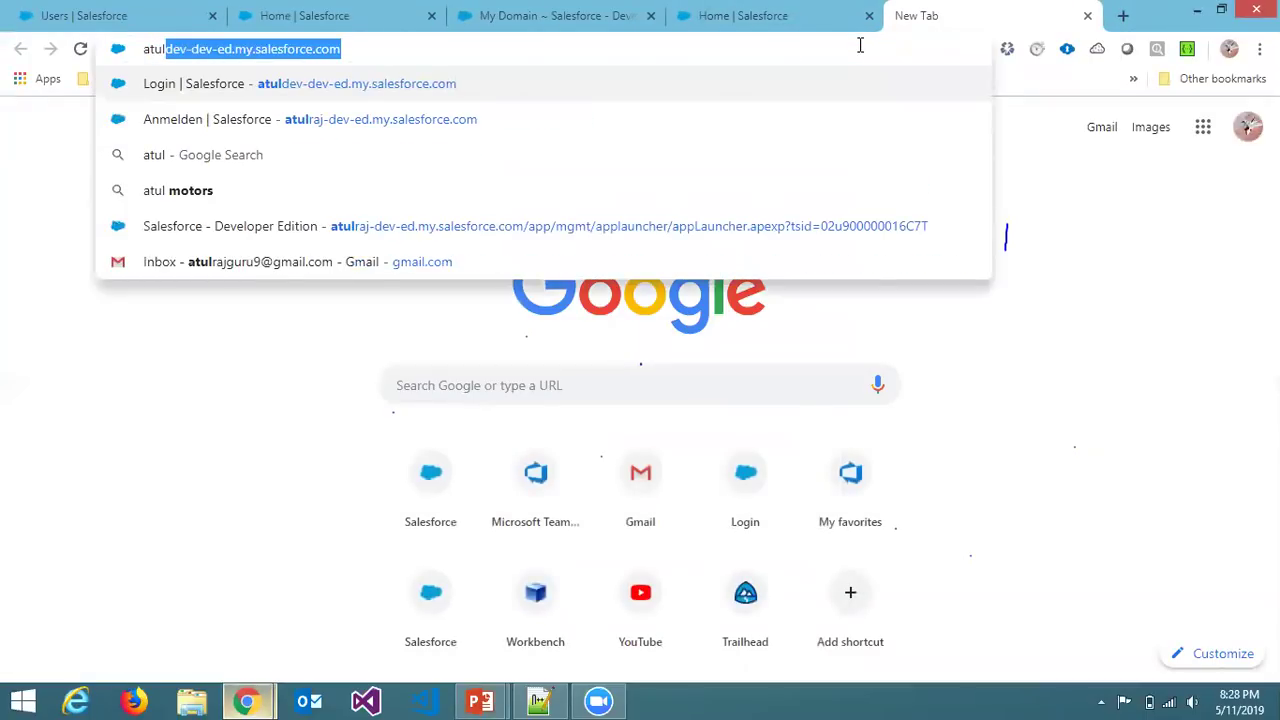
pyautogui.press('Return')
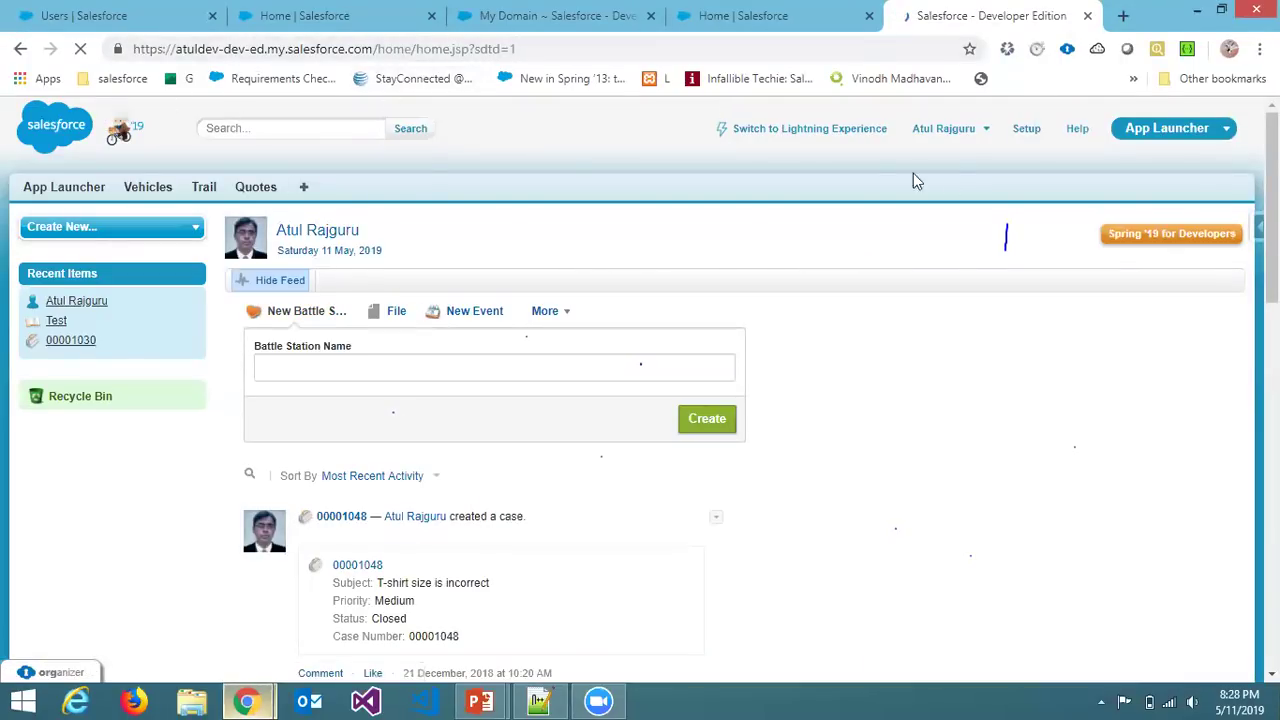
pyautogui.click(966, 137)
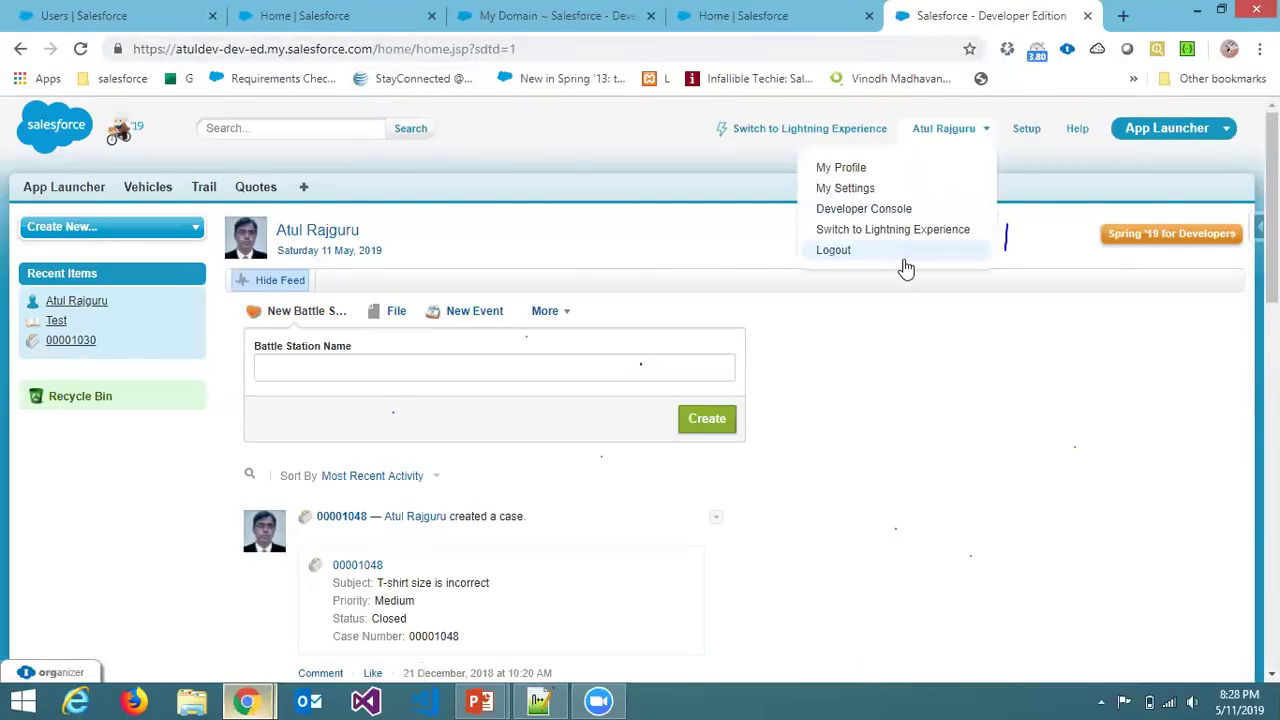
pyautogui.click(905, 254)
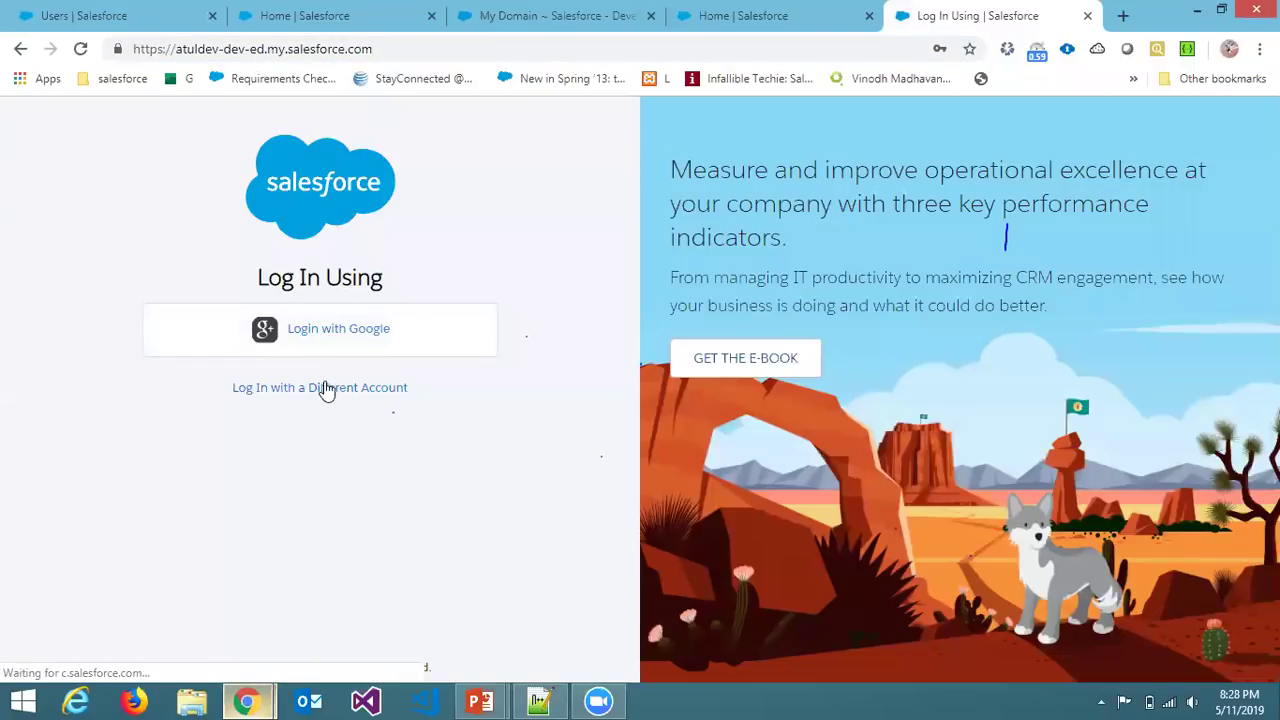
# Step: Log in again via 'Log In with a Different Account' and 'Login with Google' using the Gmail account
pyautogui.click(326, 390)
pyautogui.scroll(-1, 570, 287)
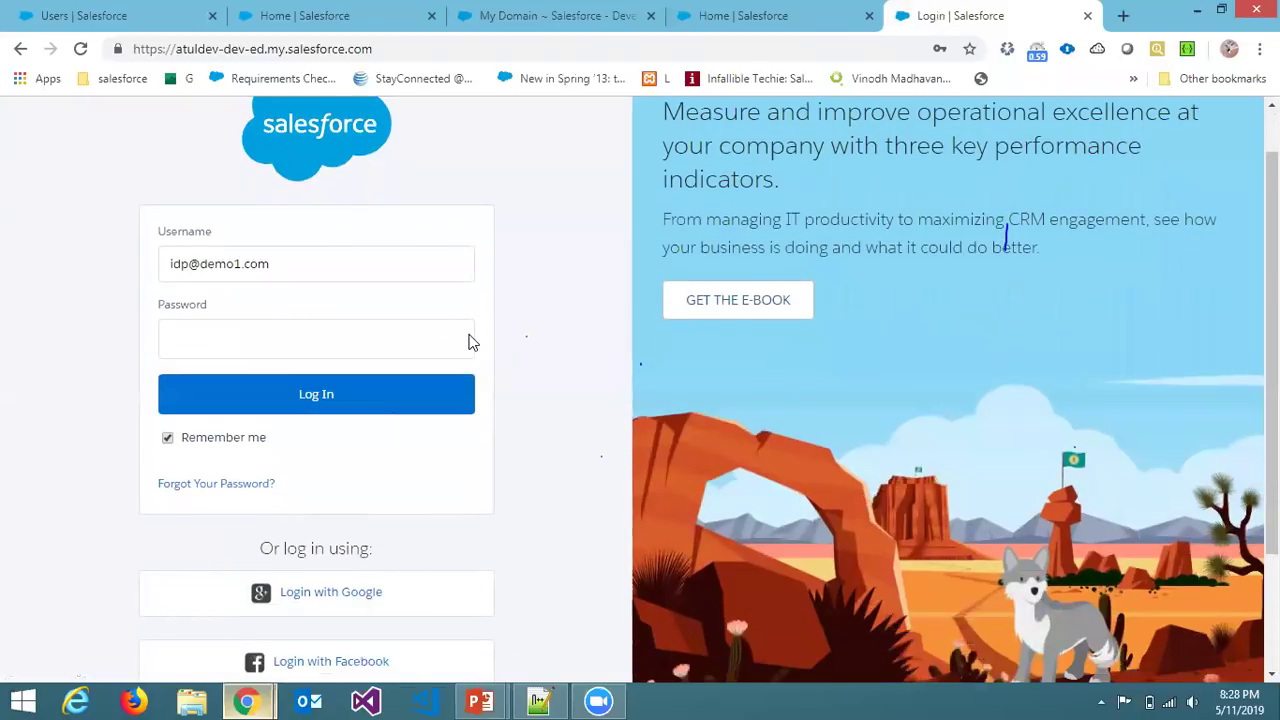
pyautogui.scroll(-2, 468, 337)
pyautogui.click(373, 431)
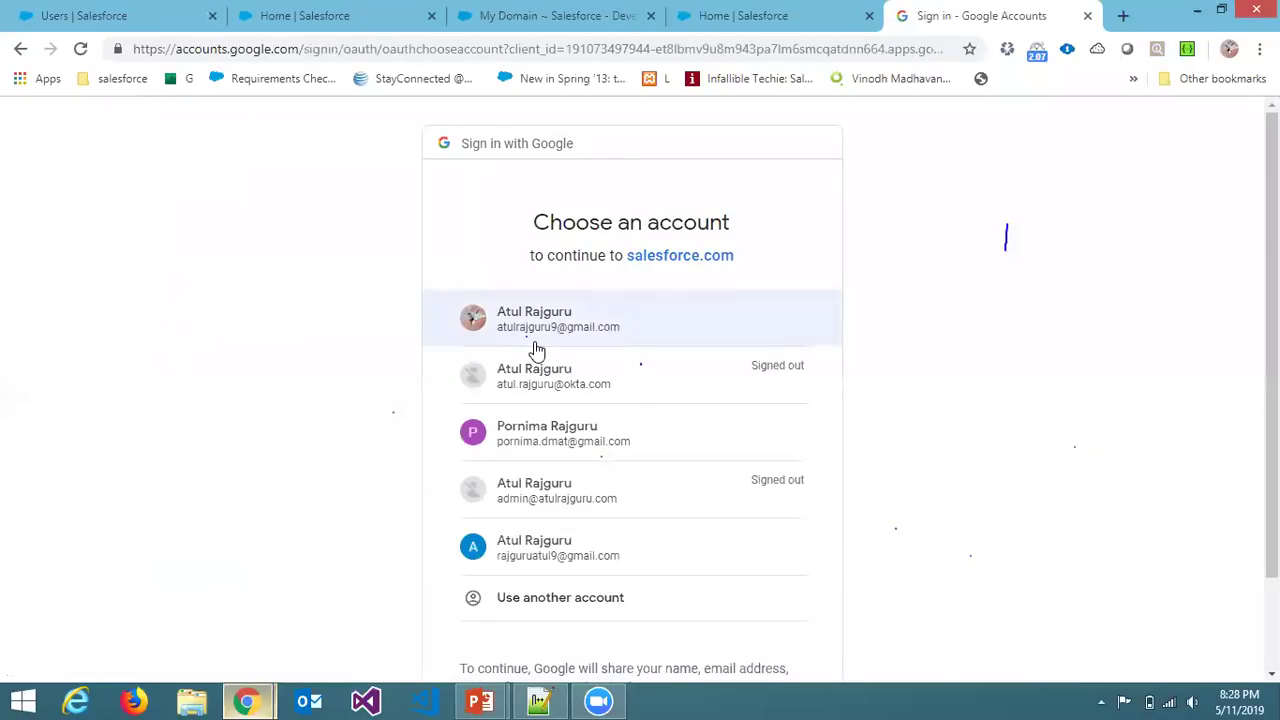
pyautogui.click(535, 349)
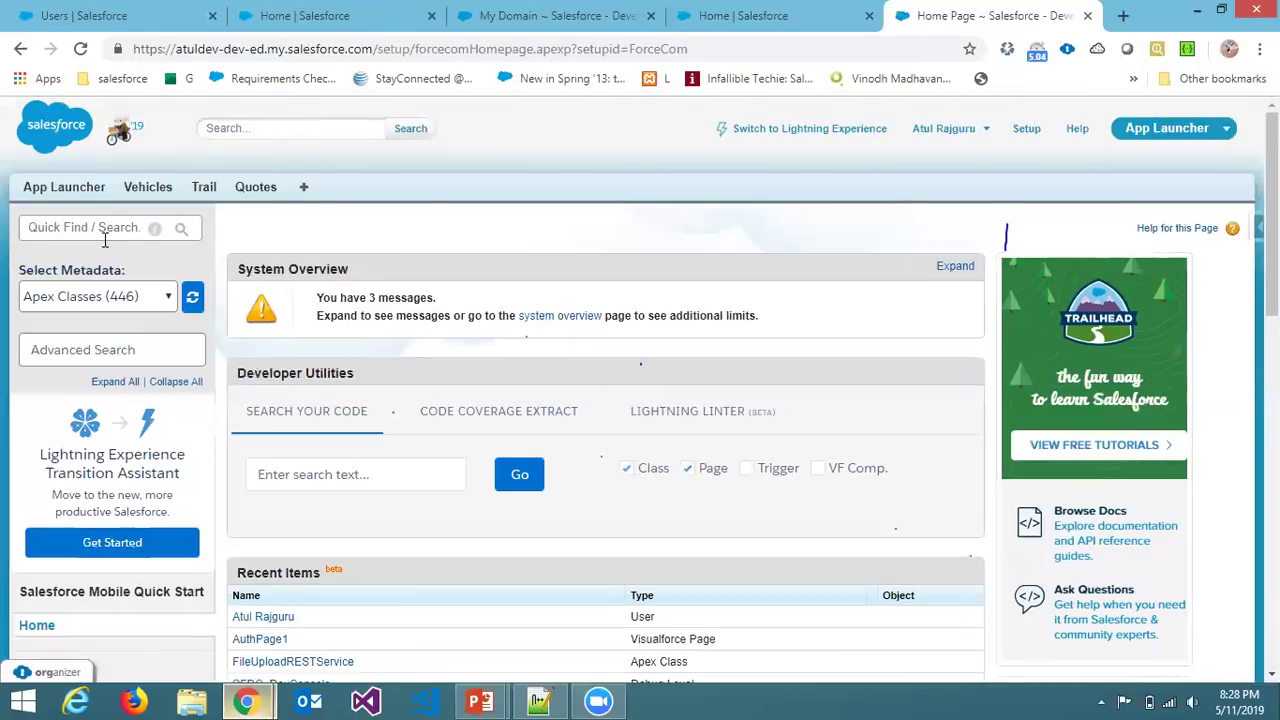
pyautogui.click(127, 226)
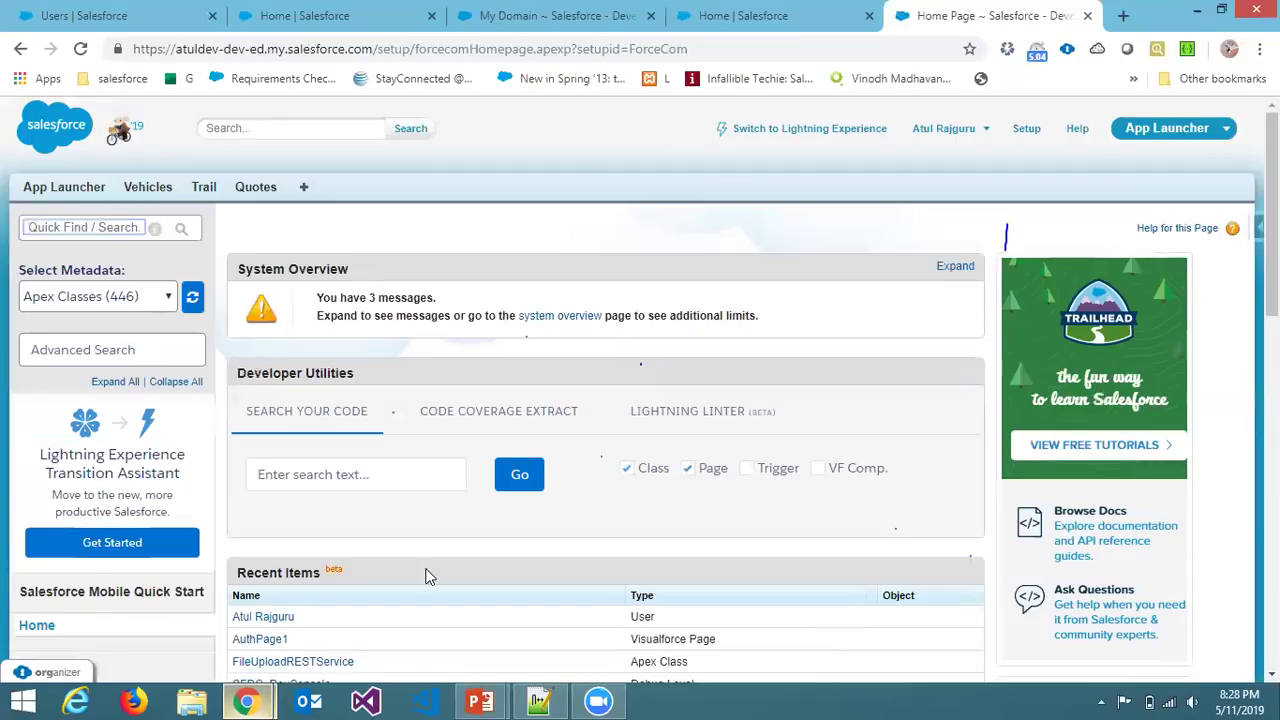
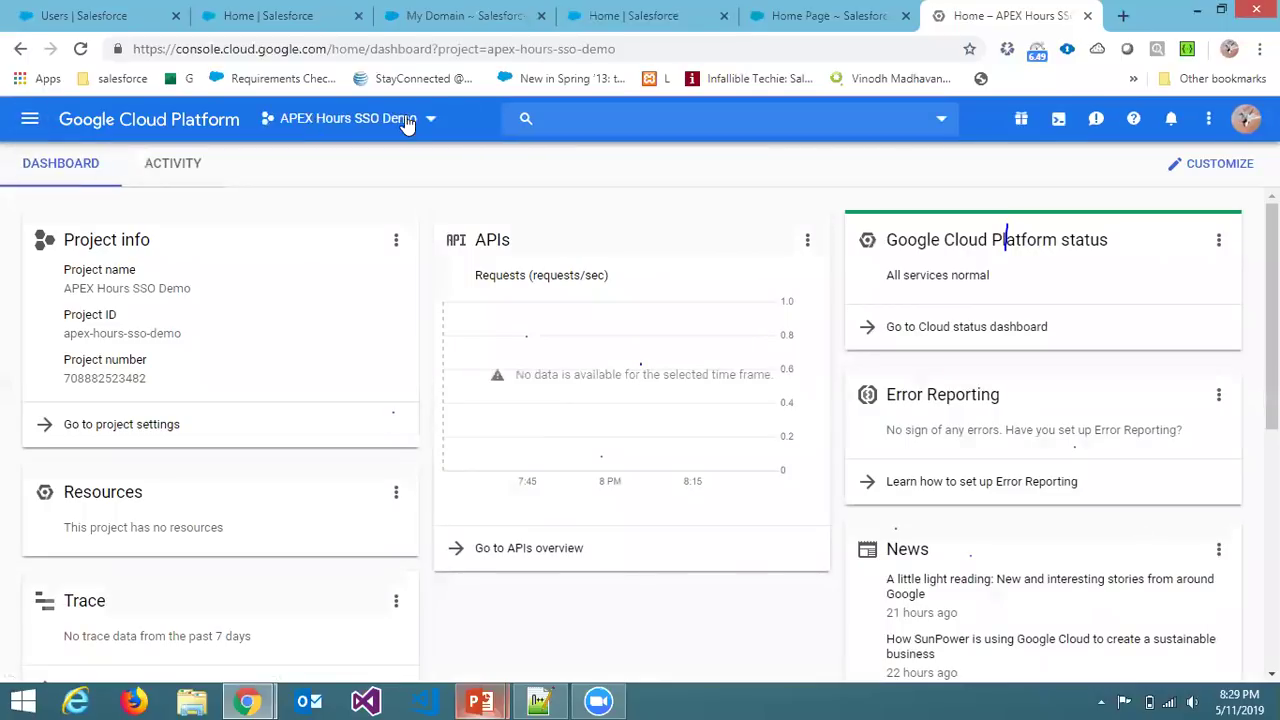
# Step: Search 'api' in Google Cloud and open the APIs & Services Credentials page listing OAuth client IDs
pyautogui.click(422, 120)
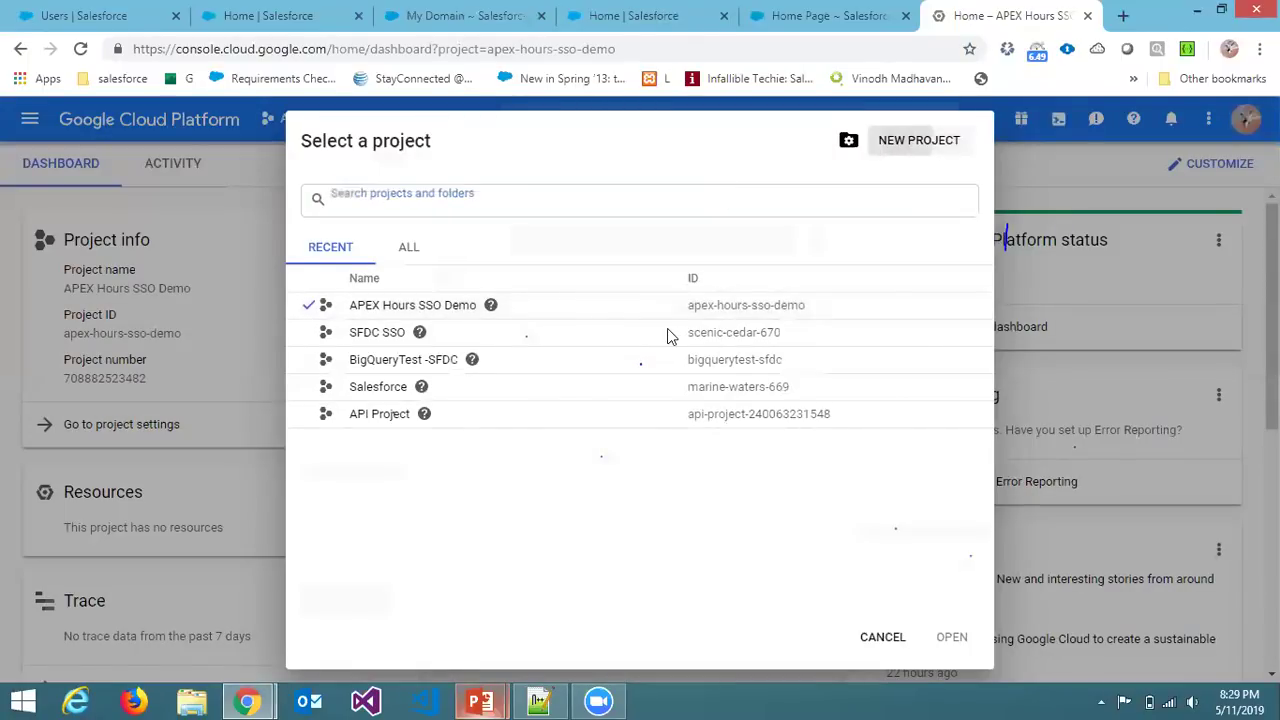
pyautogui.click(506, 101)
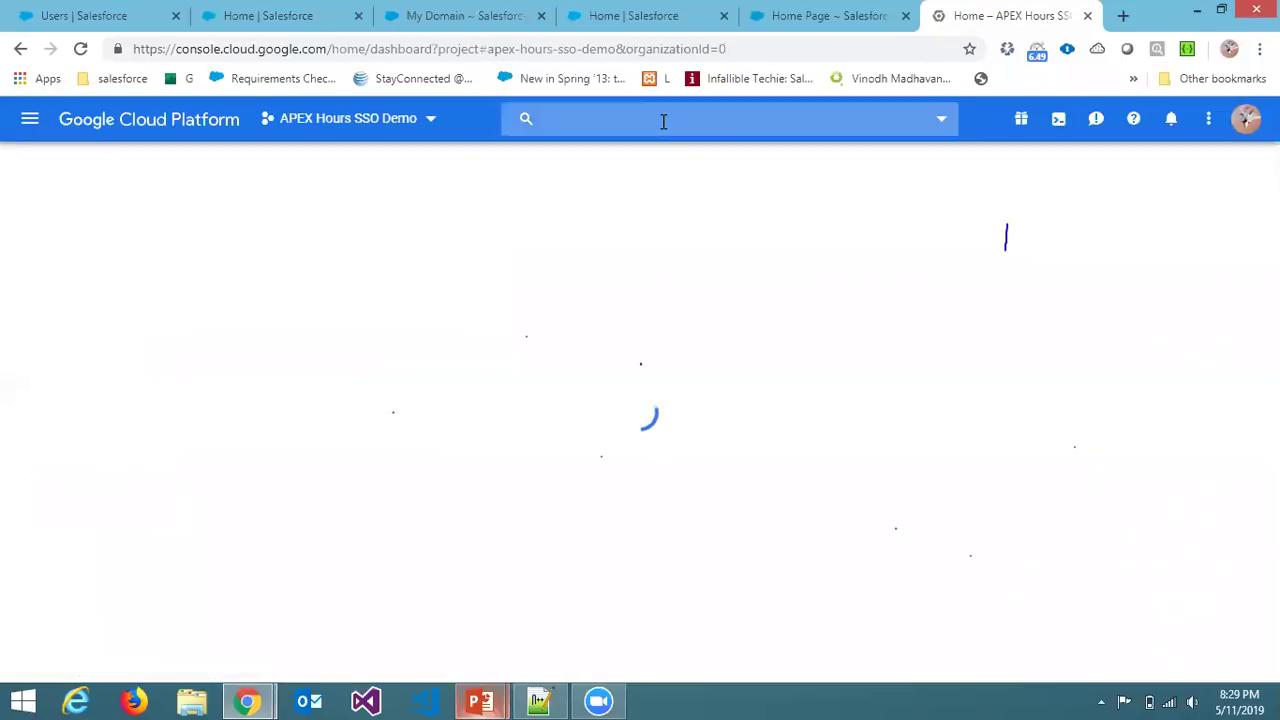
pyautogui.click(663, 121)
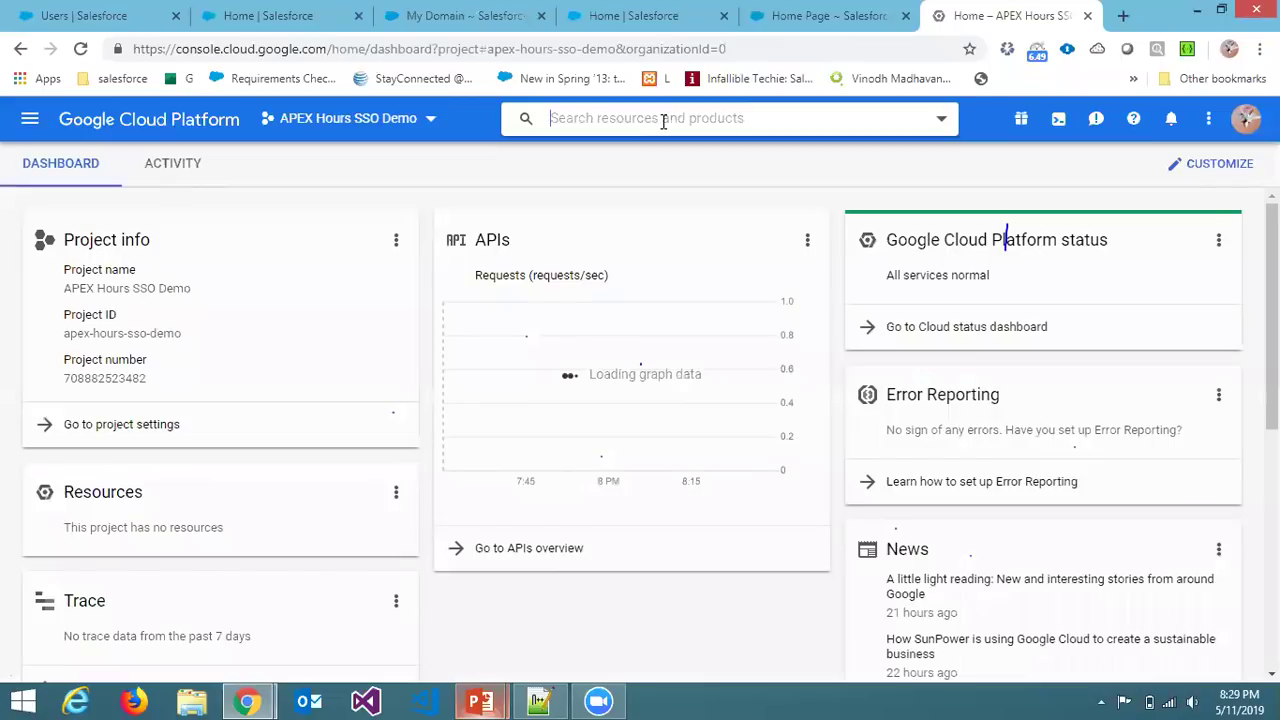
pyautogui.write('sap')
pyautogui.press('BackSpace')
pyautogui.press('BackSpace')
pyautogui.press('BackSpace')
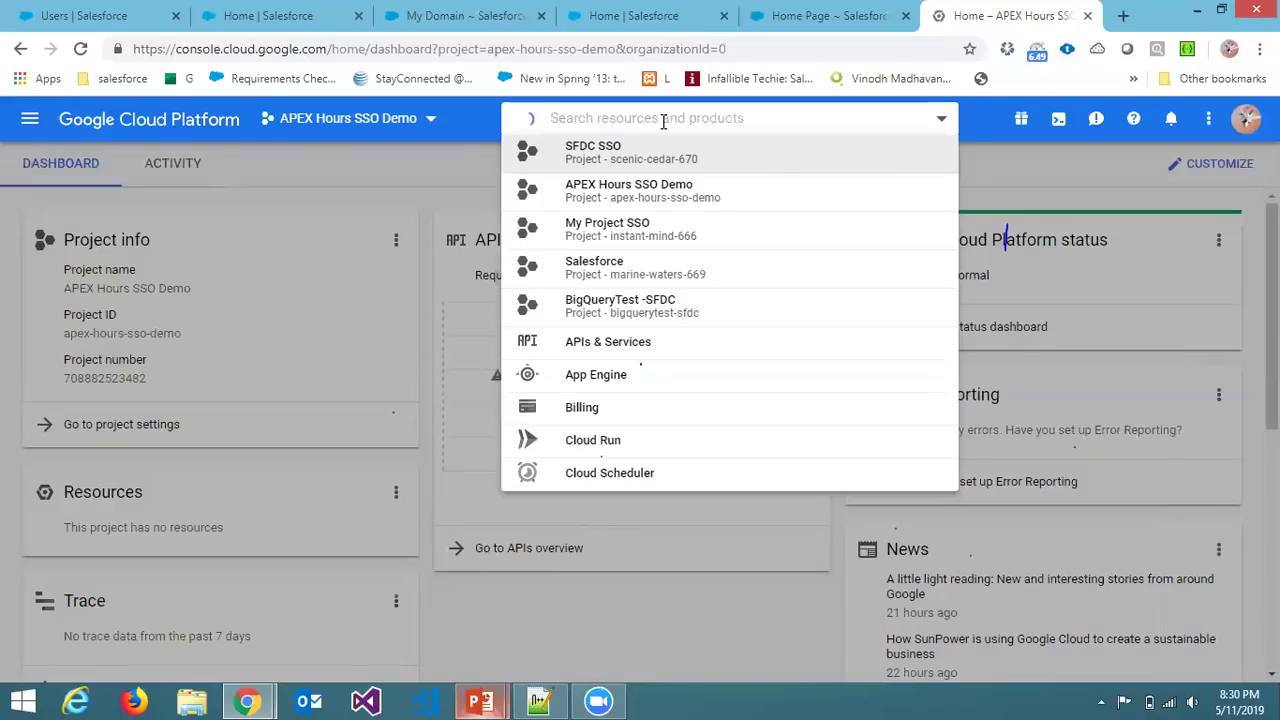
pyautogui.write('api')
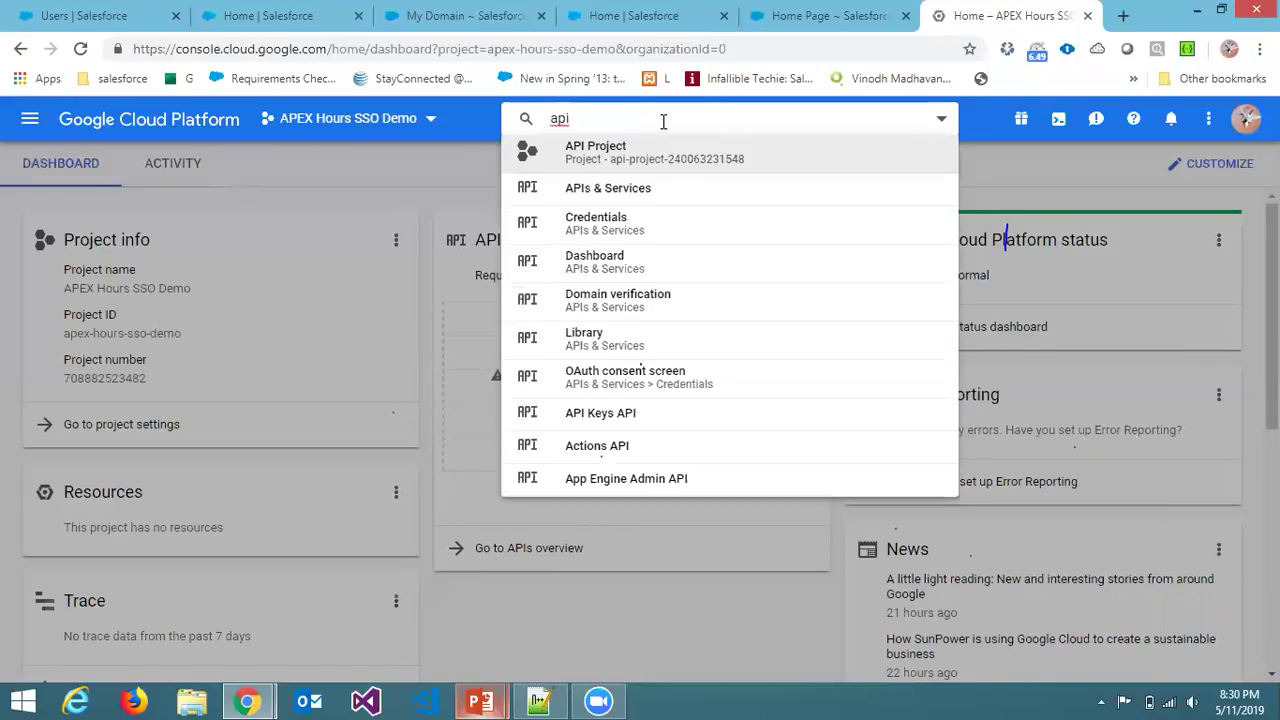
pyautogui.click(630, 190)
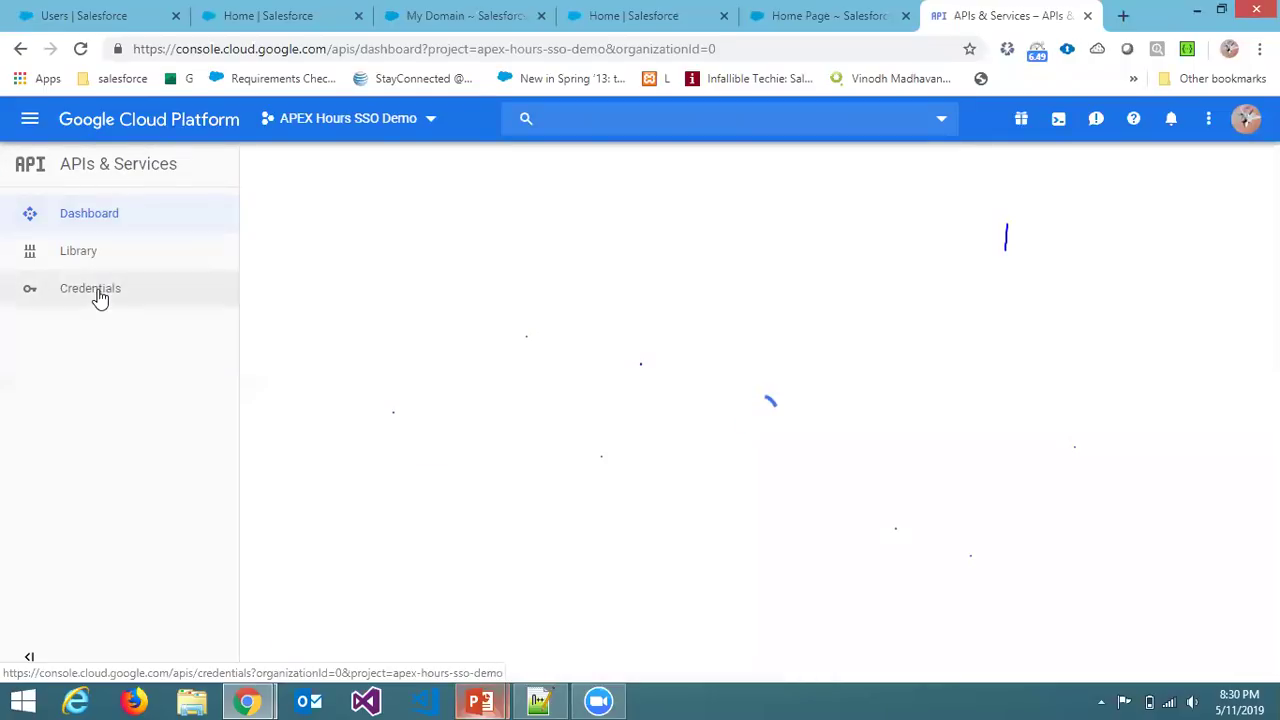
pyautogui.click(143, 294)
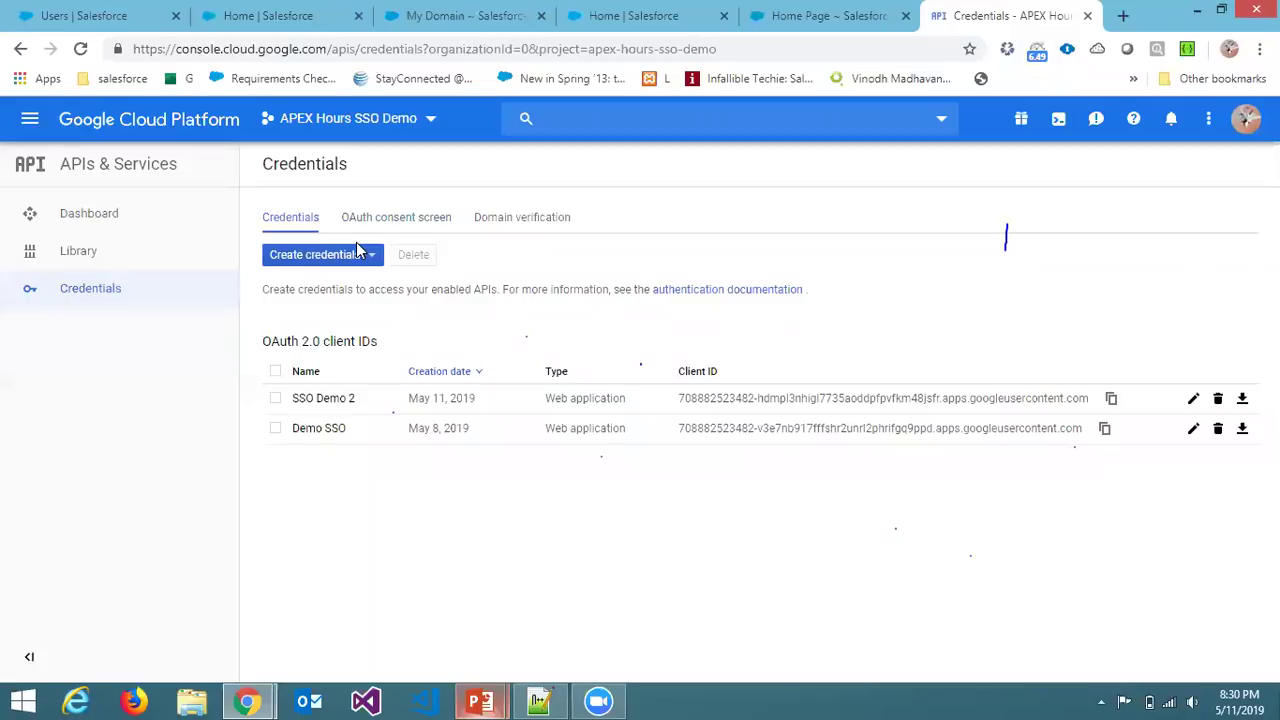
# Step: Create a Web application OAuth client ID named Web client 3
pyautogui.click(360, 256)
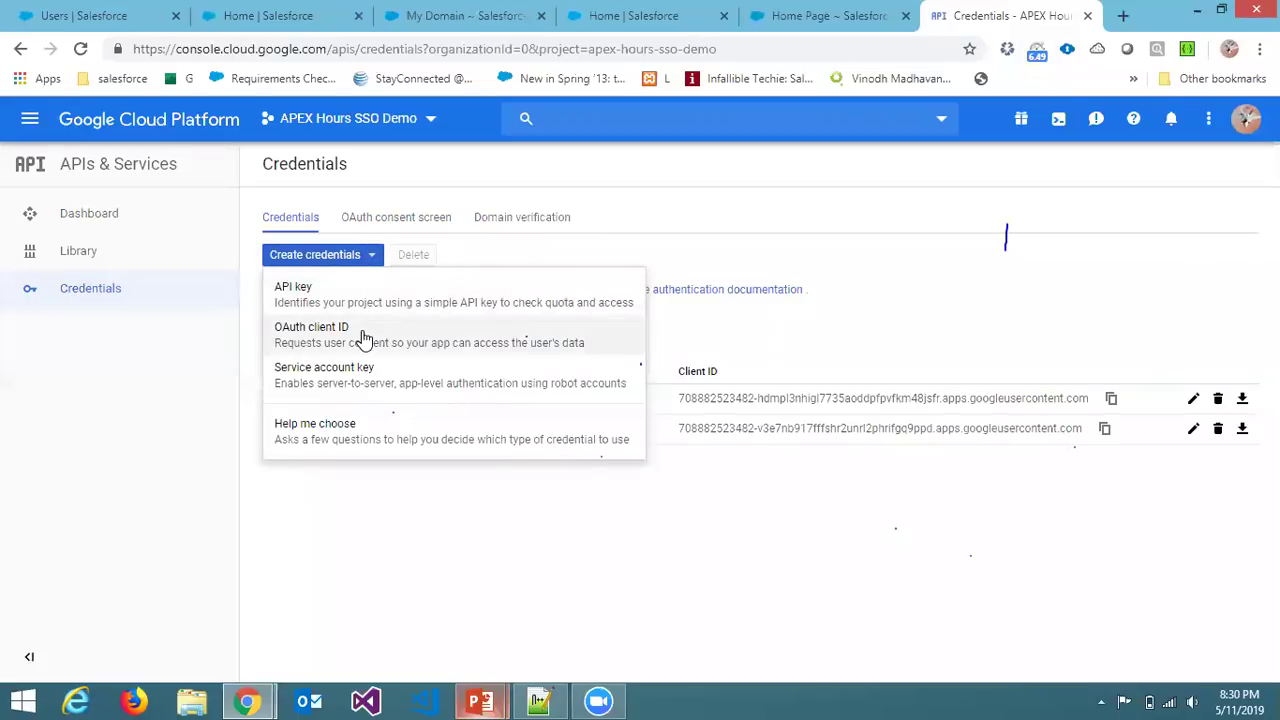
pyautogui.click(363, 338)
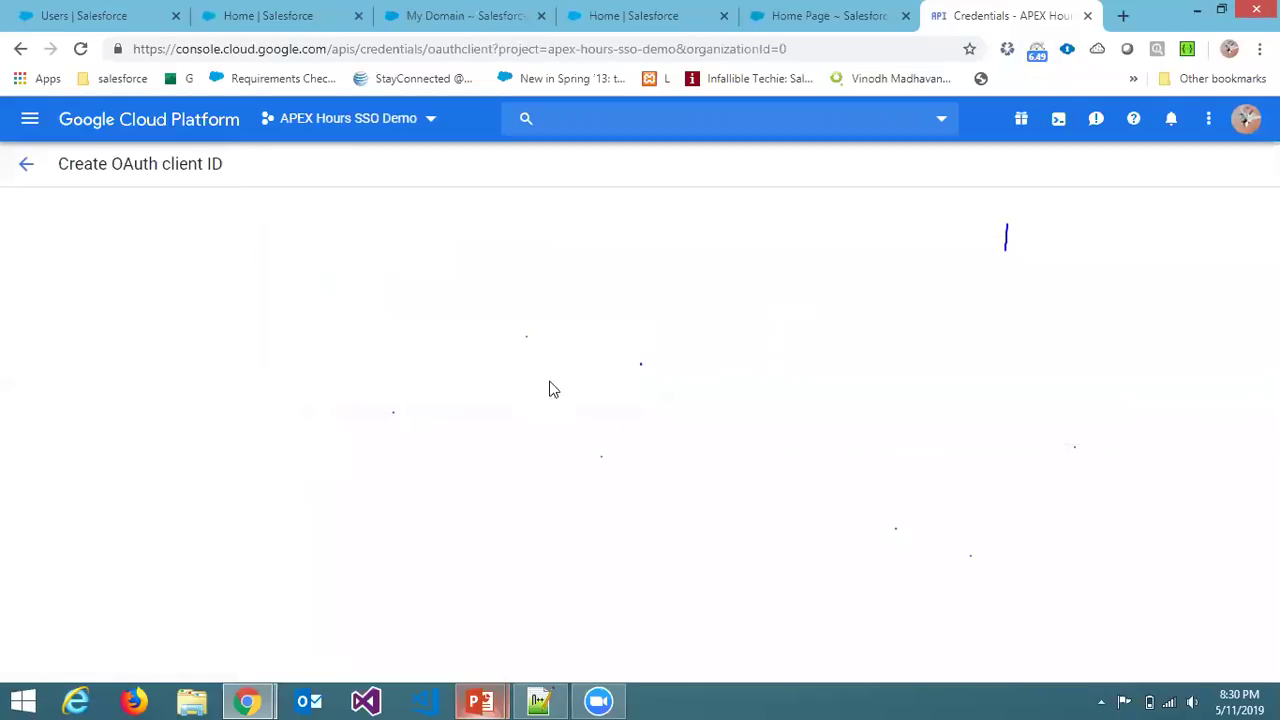
pyautogui.click(66, 286)
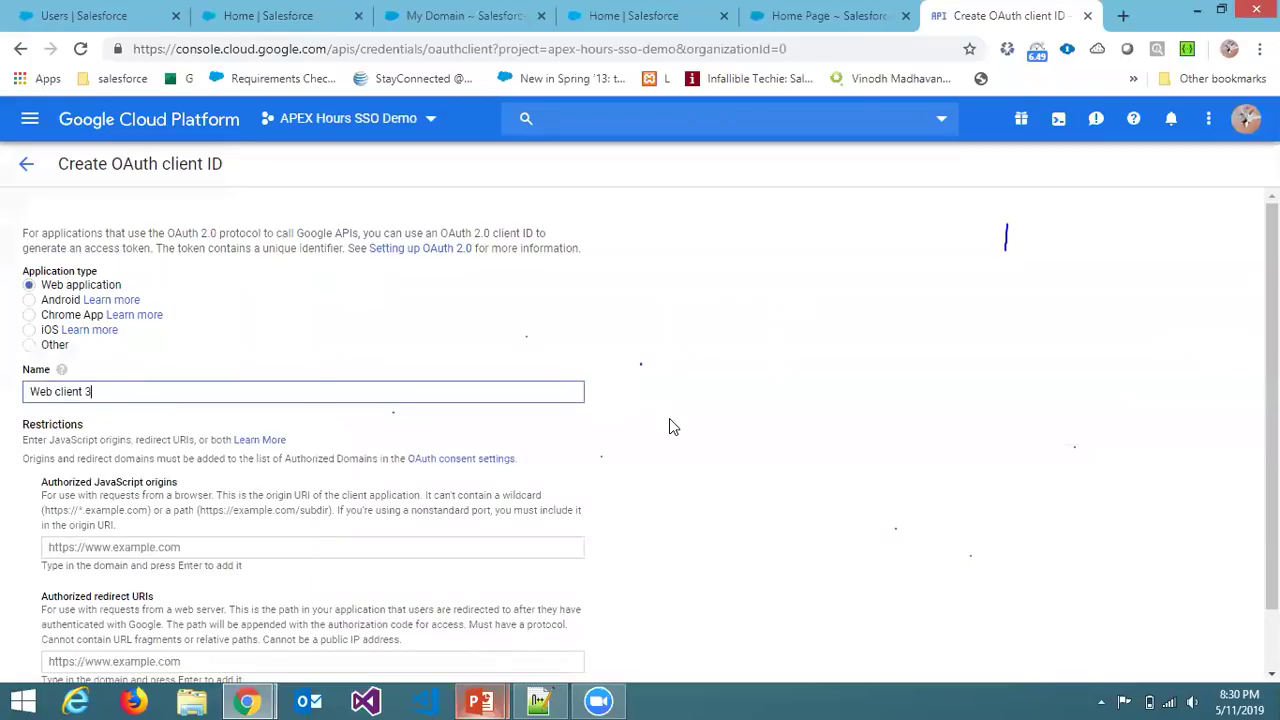
pyautogui.scroll(-1, 669, 427)
pyautogui.click(47, 670)
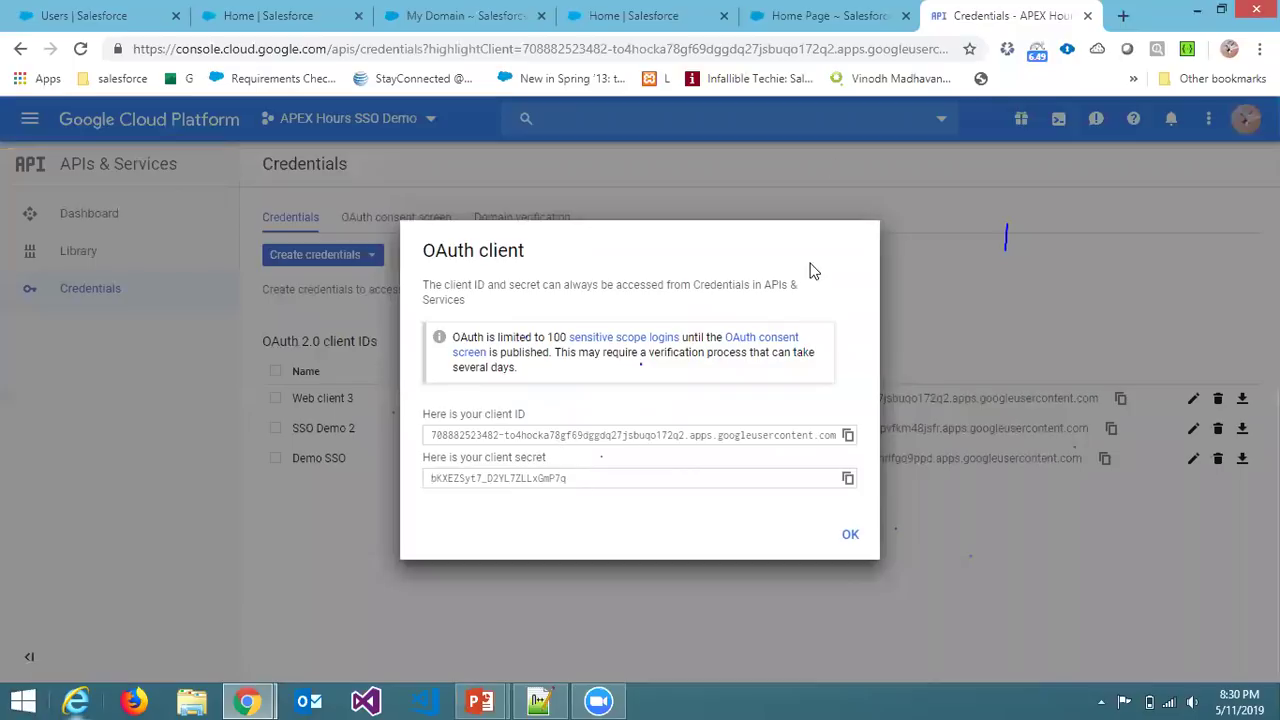
# Step: Bring the PowerPoint slide show with the Demo 3: Social SSO checklist back to the front
pyautogui.hotkey('ctrl', 'shift', 'Tab')
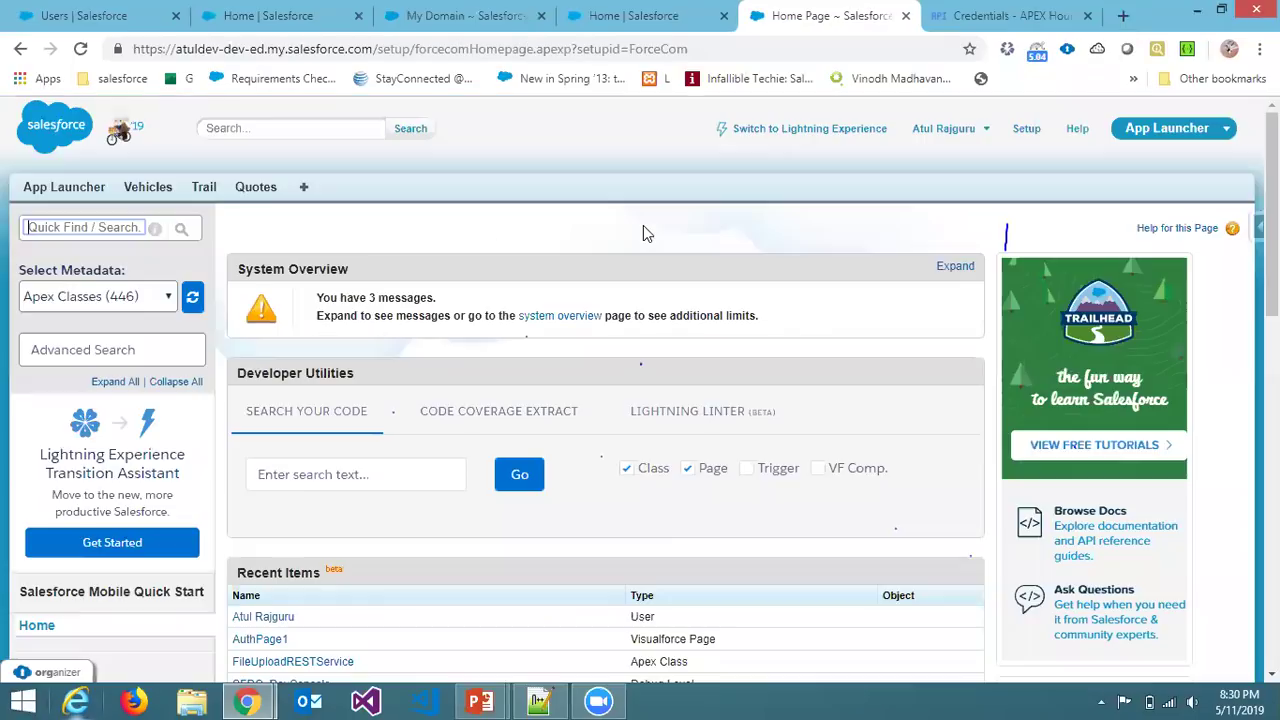
pyautogui.scroll(-1, 643, 225)
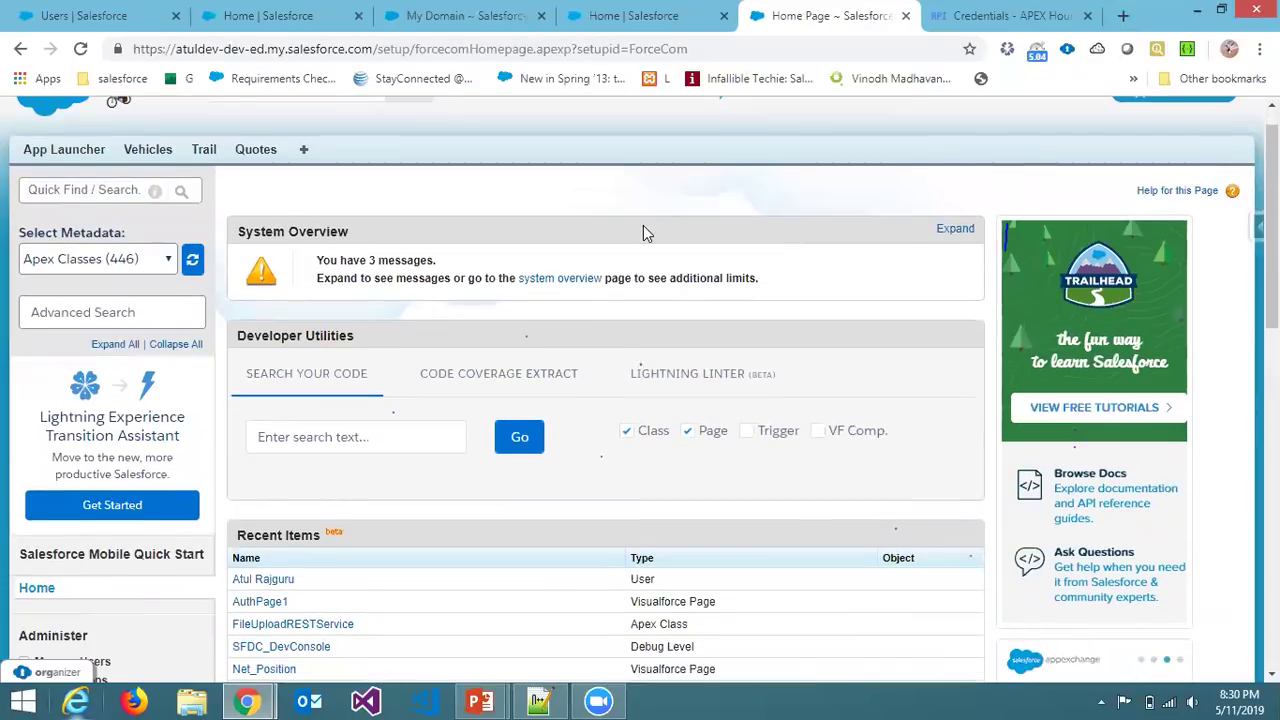
pyautogui.click(99, 191)
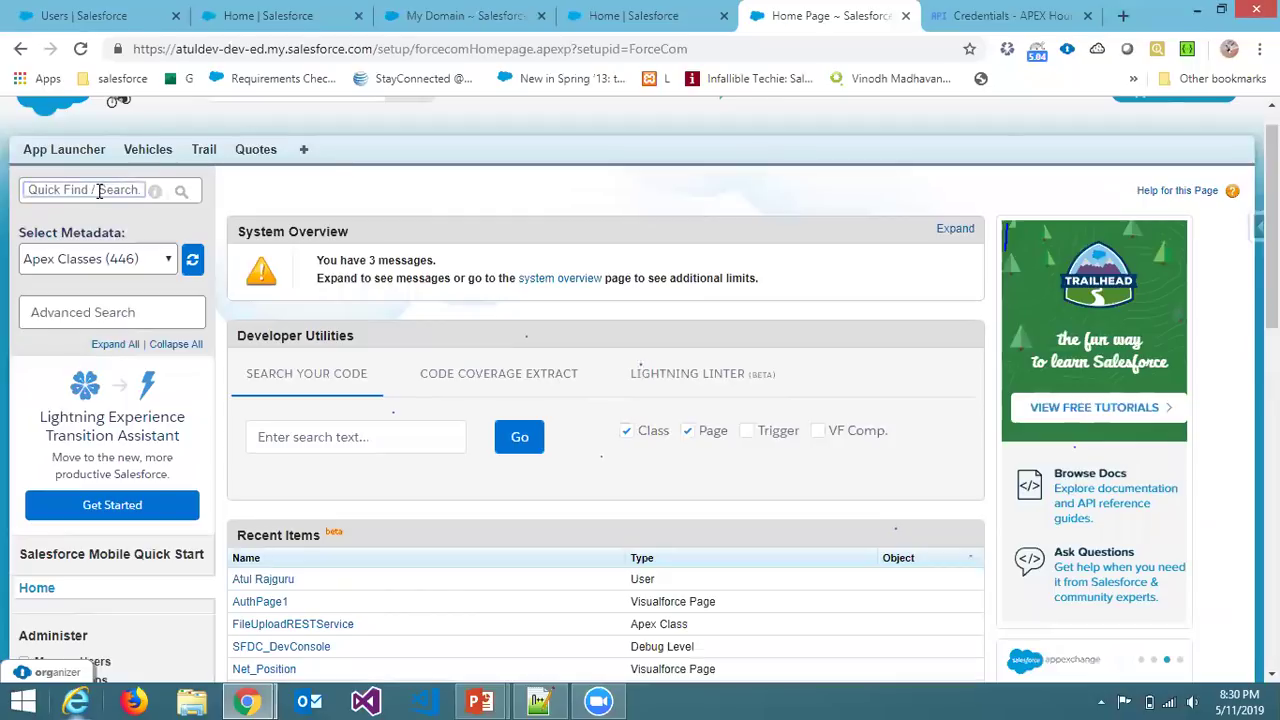
pyautogui.hotkey('alt', 'Tab')
pyautogui.hotkey('alt', 'Tab')
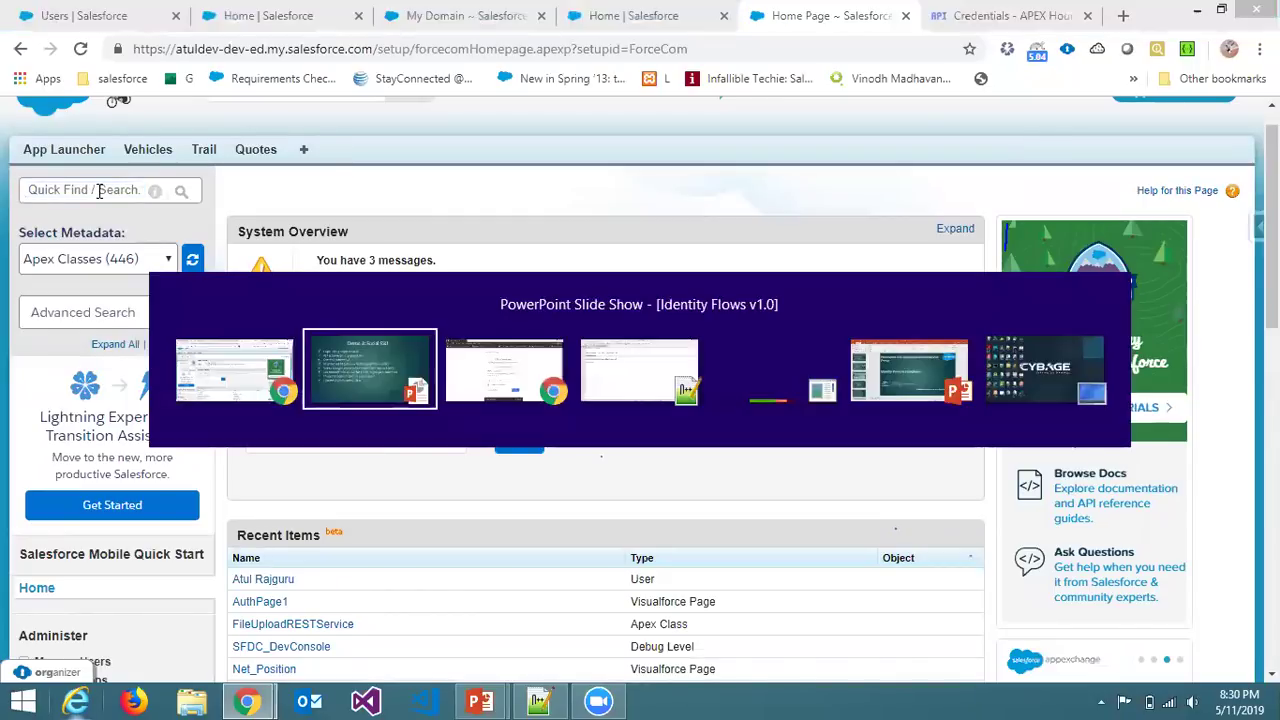
pyautogui.hotkey('alt', 'shift', 'Tab')
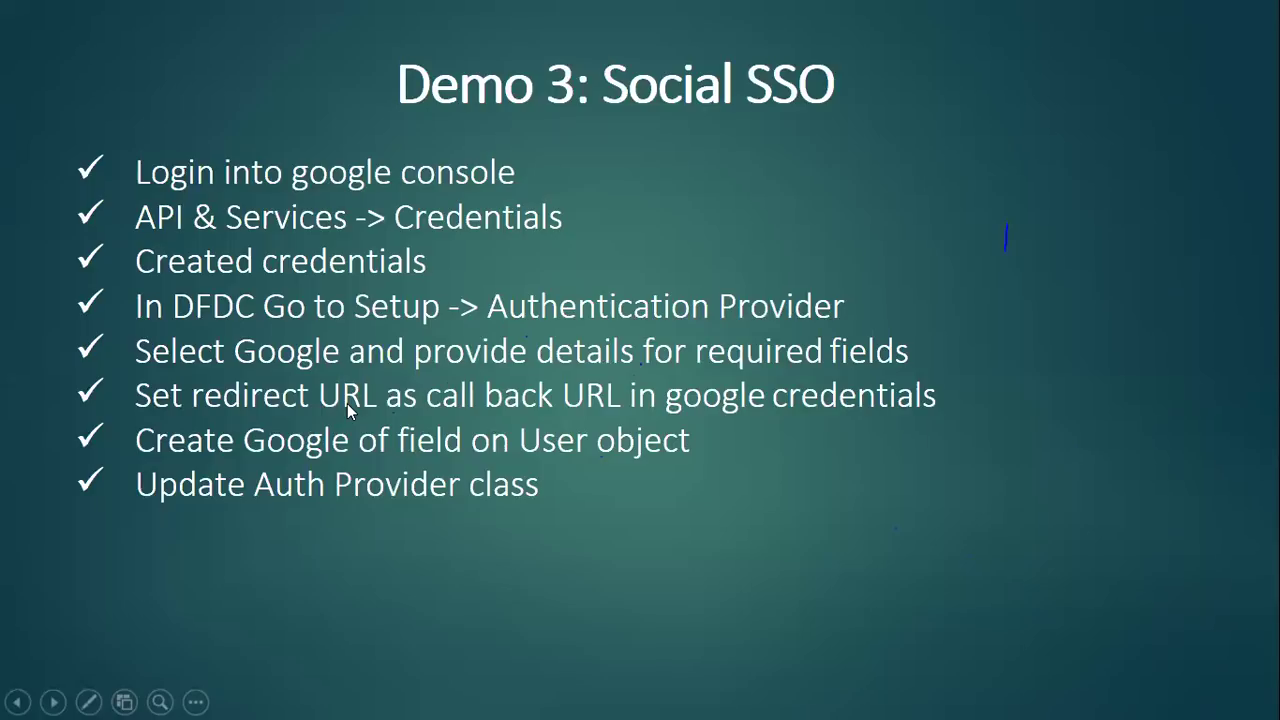
# Step: From Quick Find 'auth', start a new Google Auth. Provider named Demo 1 with URL suffix Demo_1
pyautogui.hotkey('alt', 'Tab')
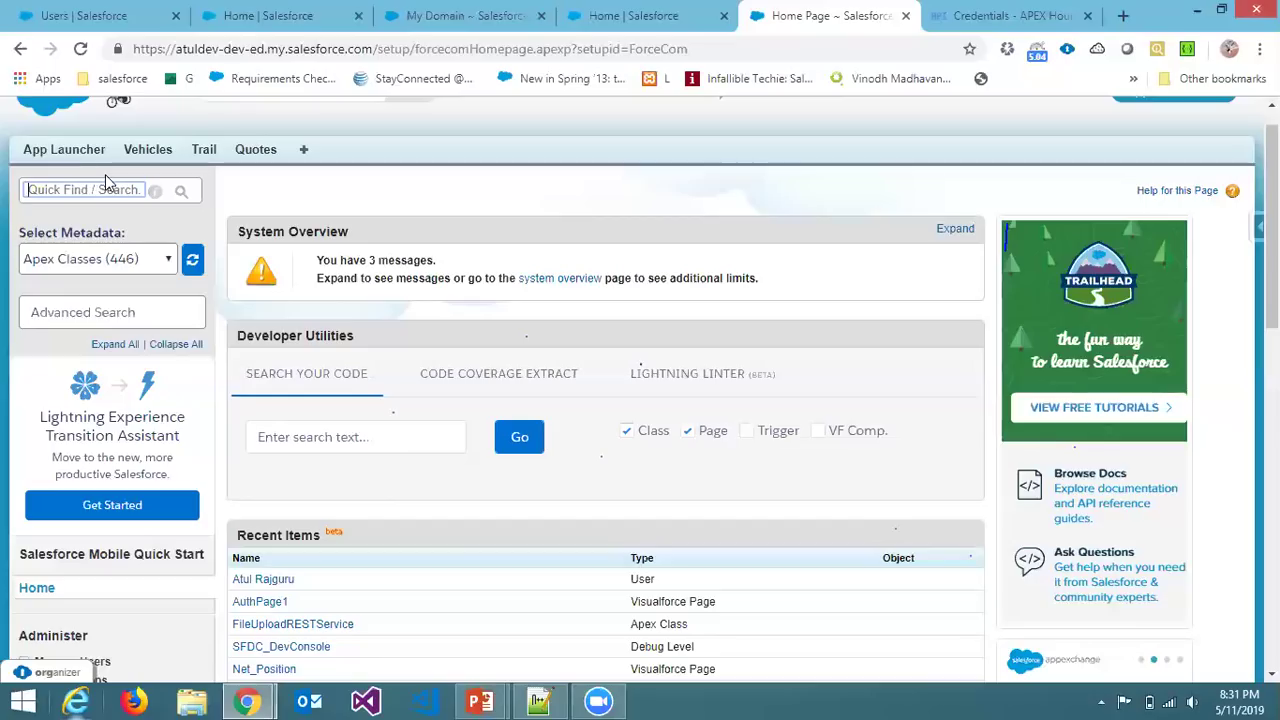
pyautogui.click(106, 188)
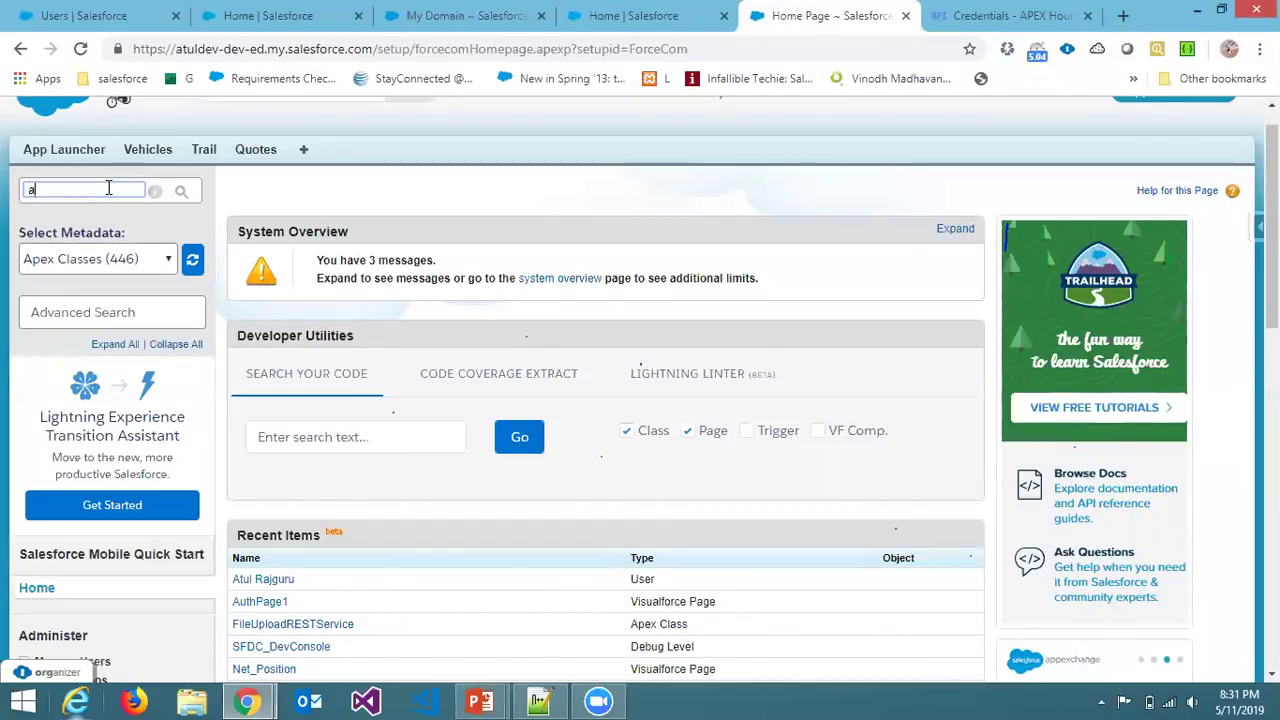
pyautogui.write('auth')
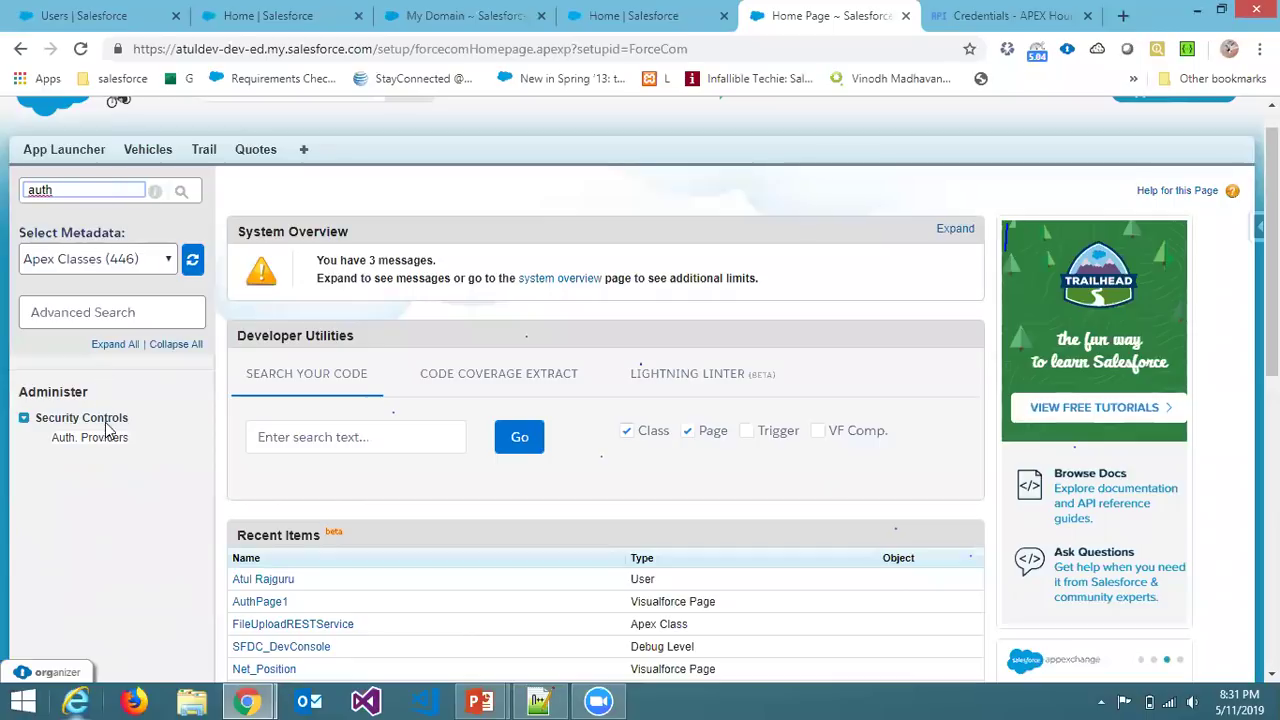
pyautogui.click(108, 440)
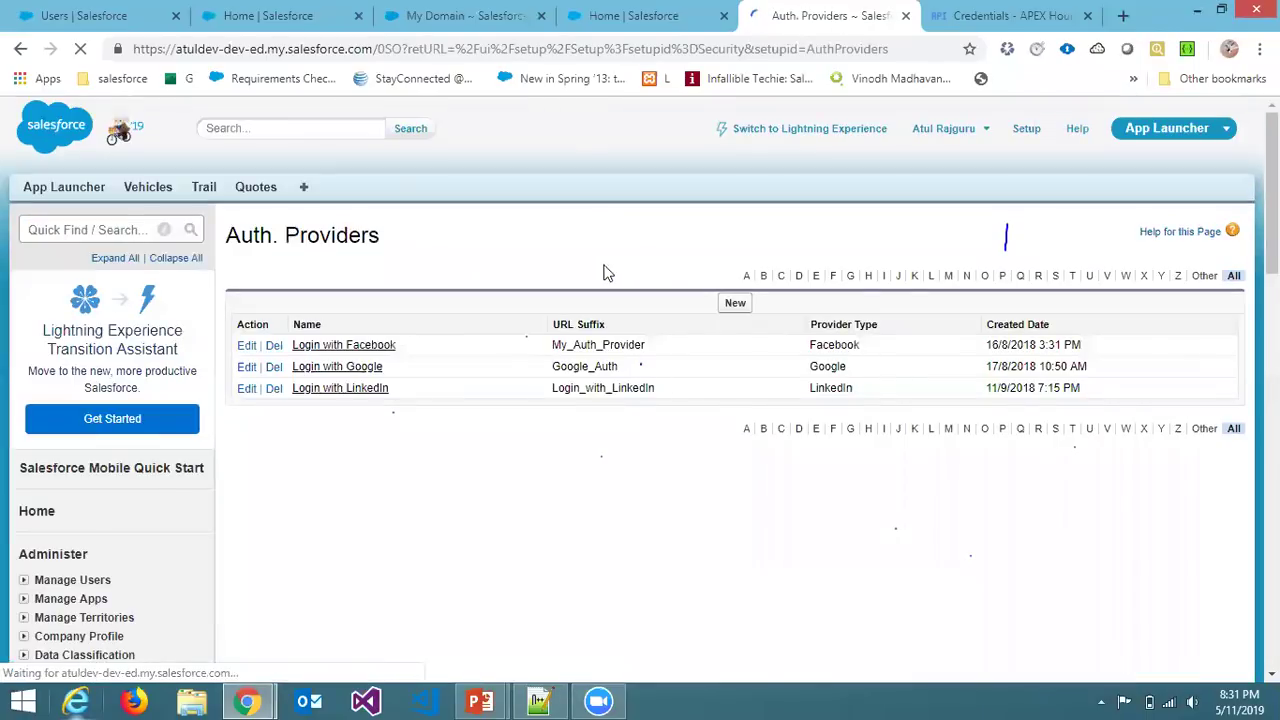
pyautogui.click(738, 304)
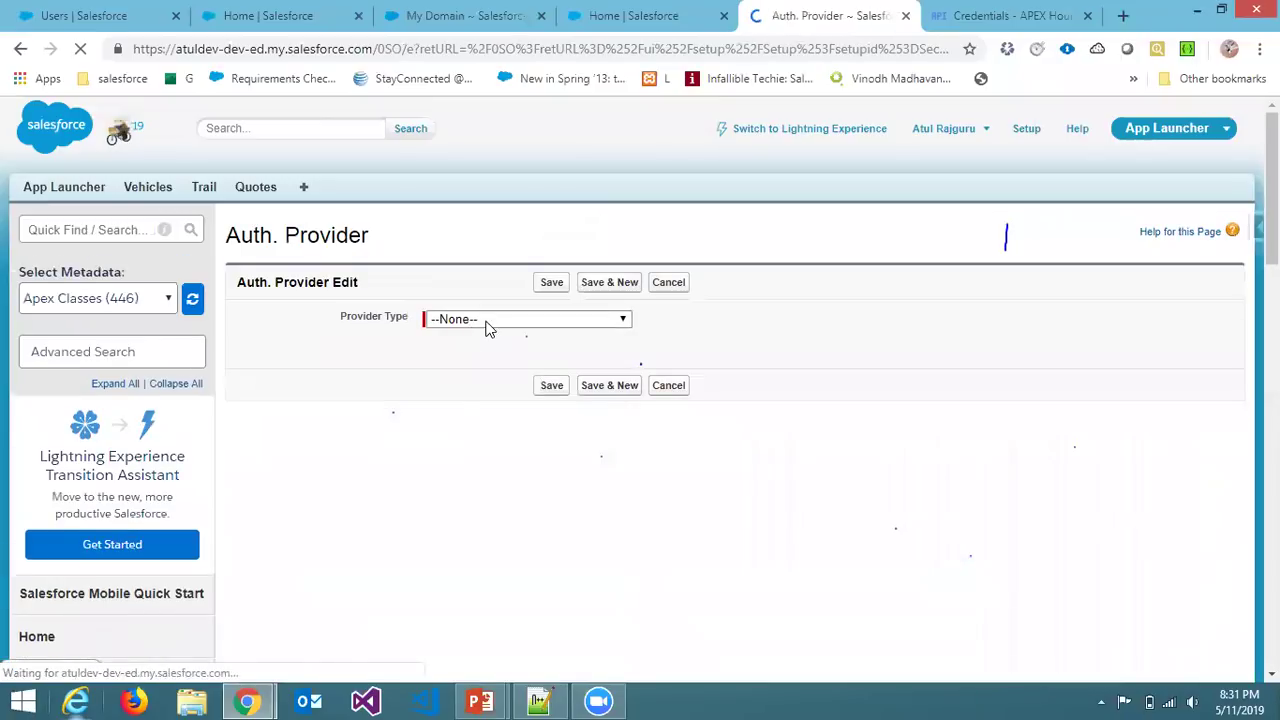
pyautogui.click(486, 320)
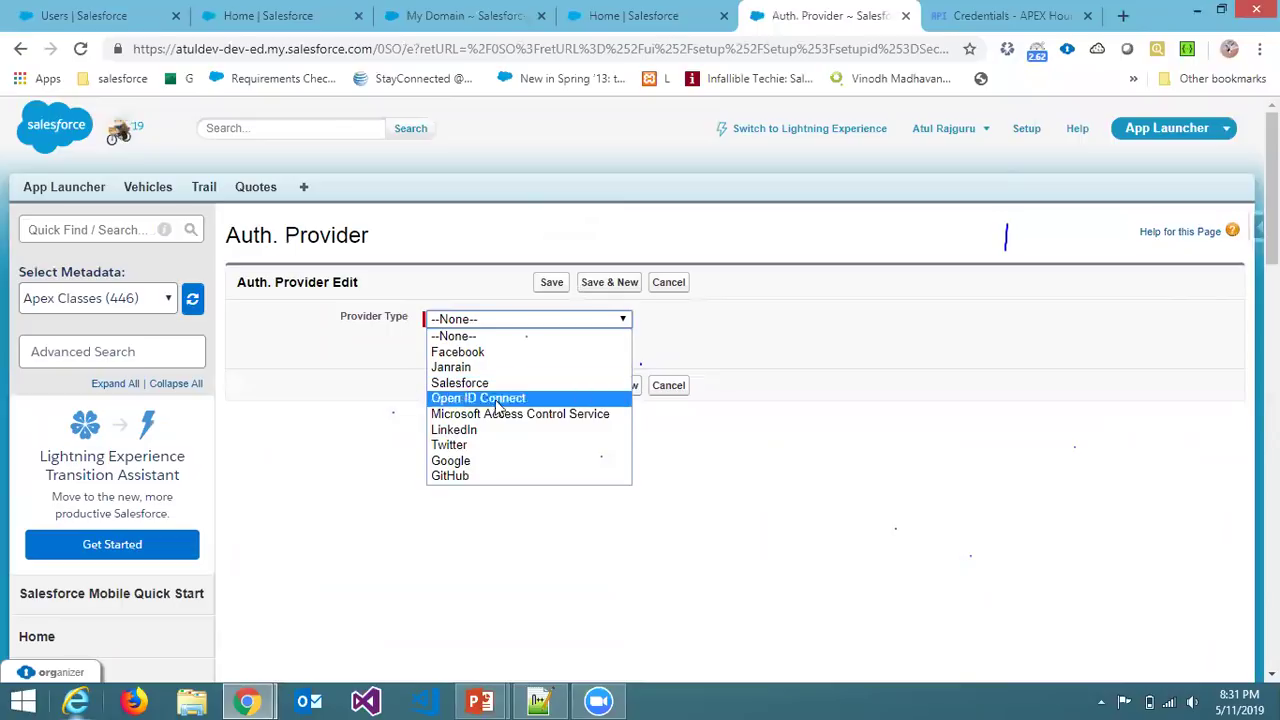
pyautogui.click(491, 461)
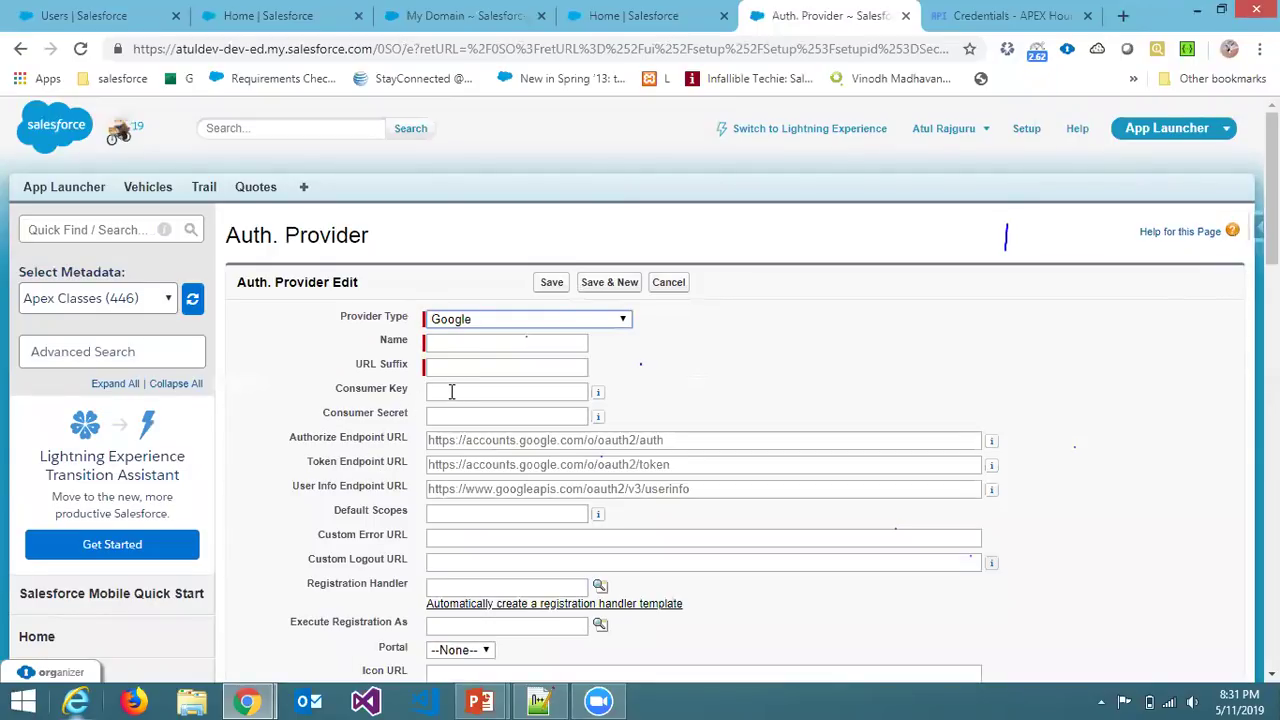
pyautogui.click(472, 341)
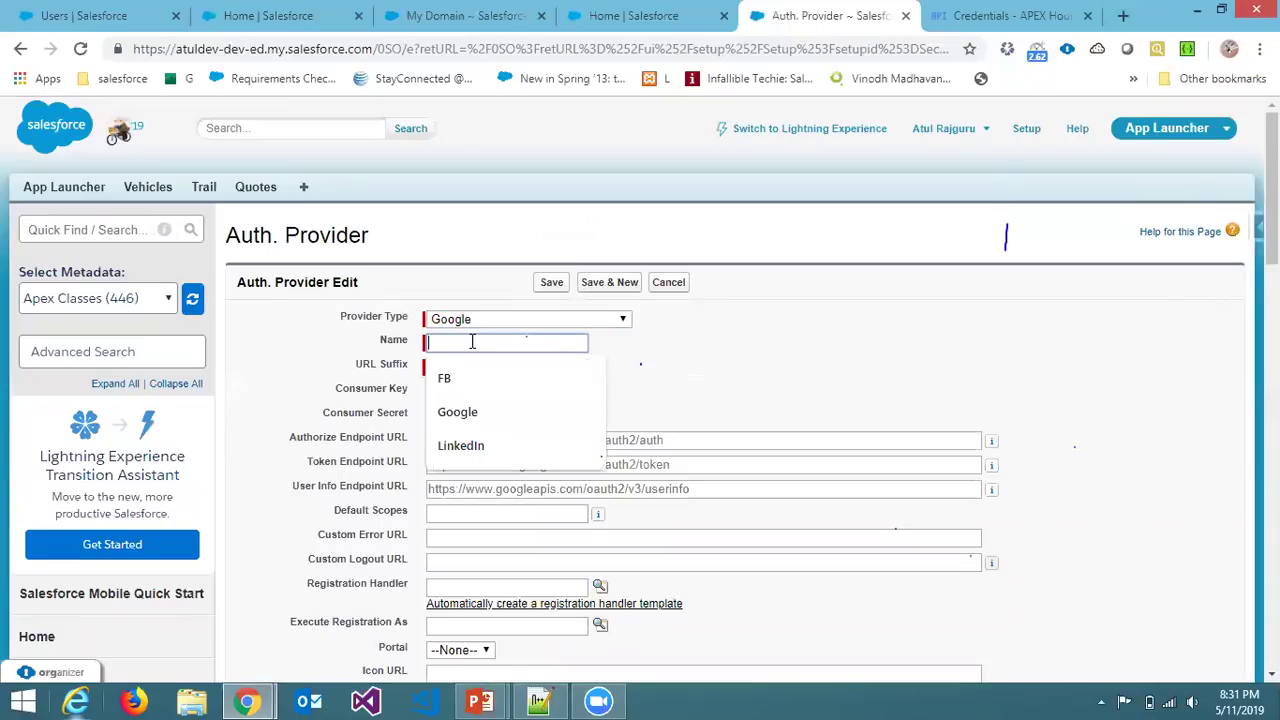
pyautogui.write('Temp')
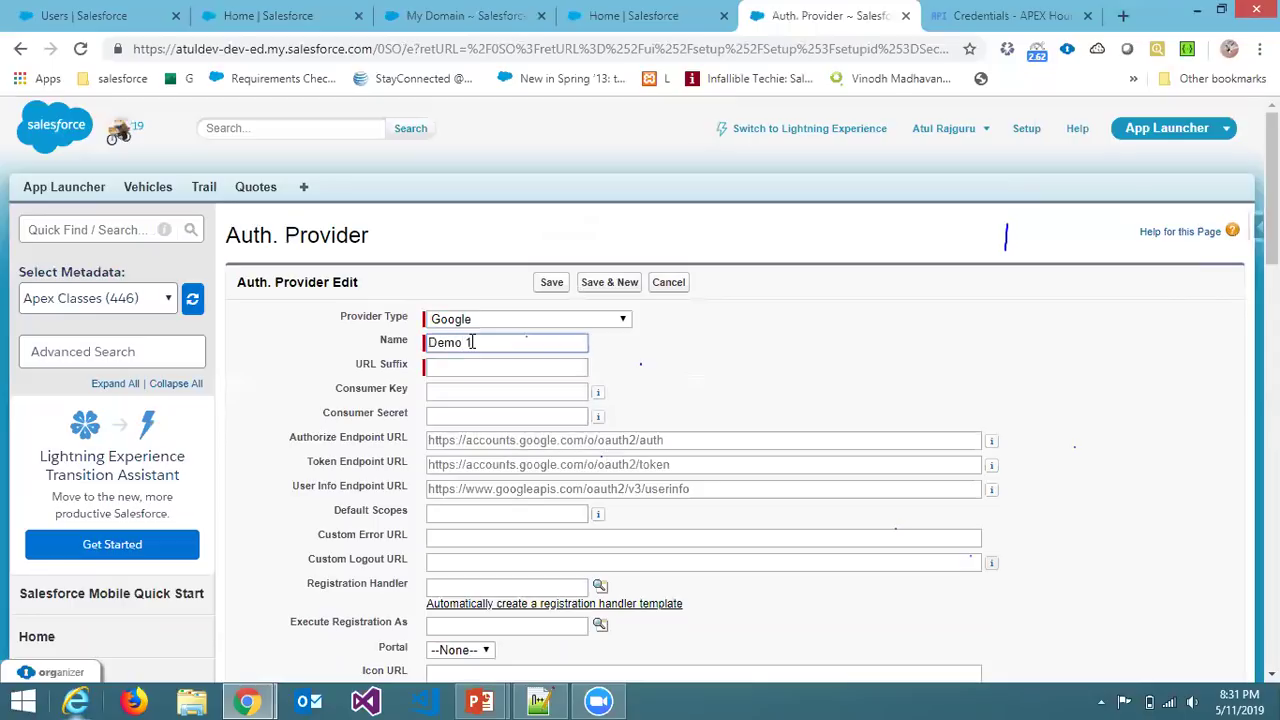
pyautogui.press('Tab')
# Step: Paste Web client 3's Google client ID into the Consumer Key field
pyautogui.click(463, 393)
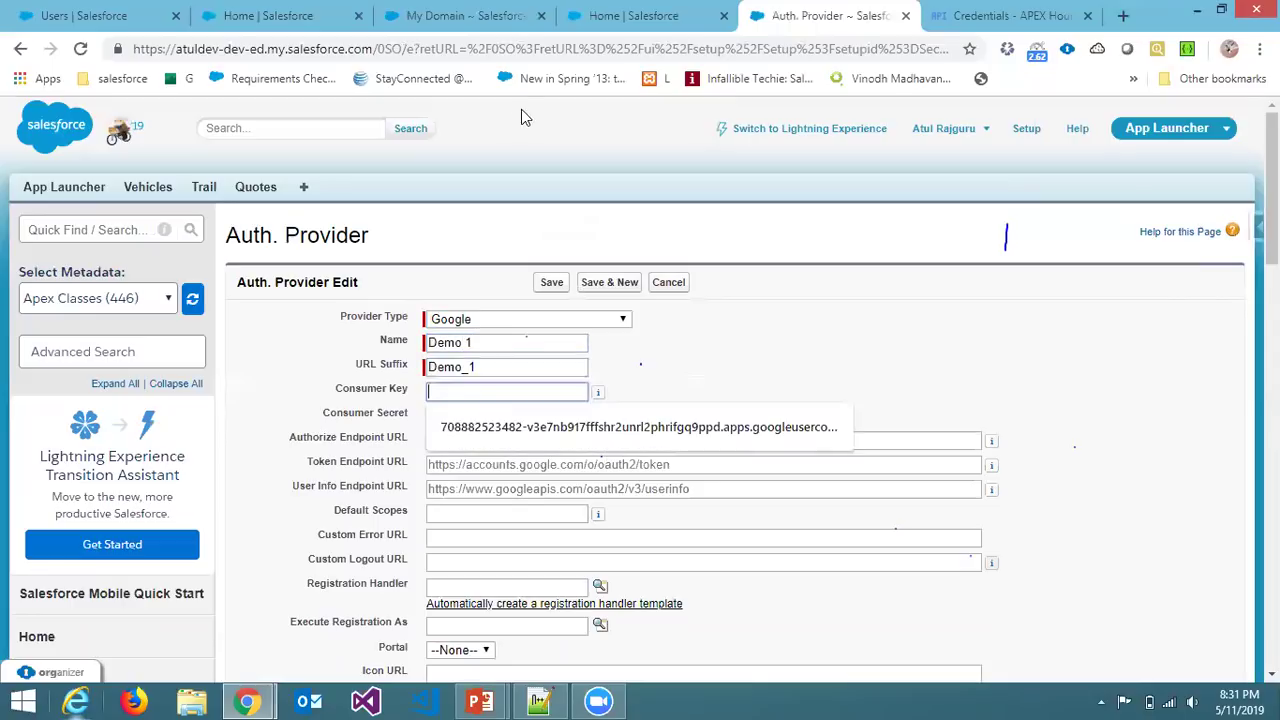
pyautogui.click(945, 12)
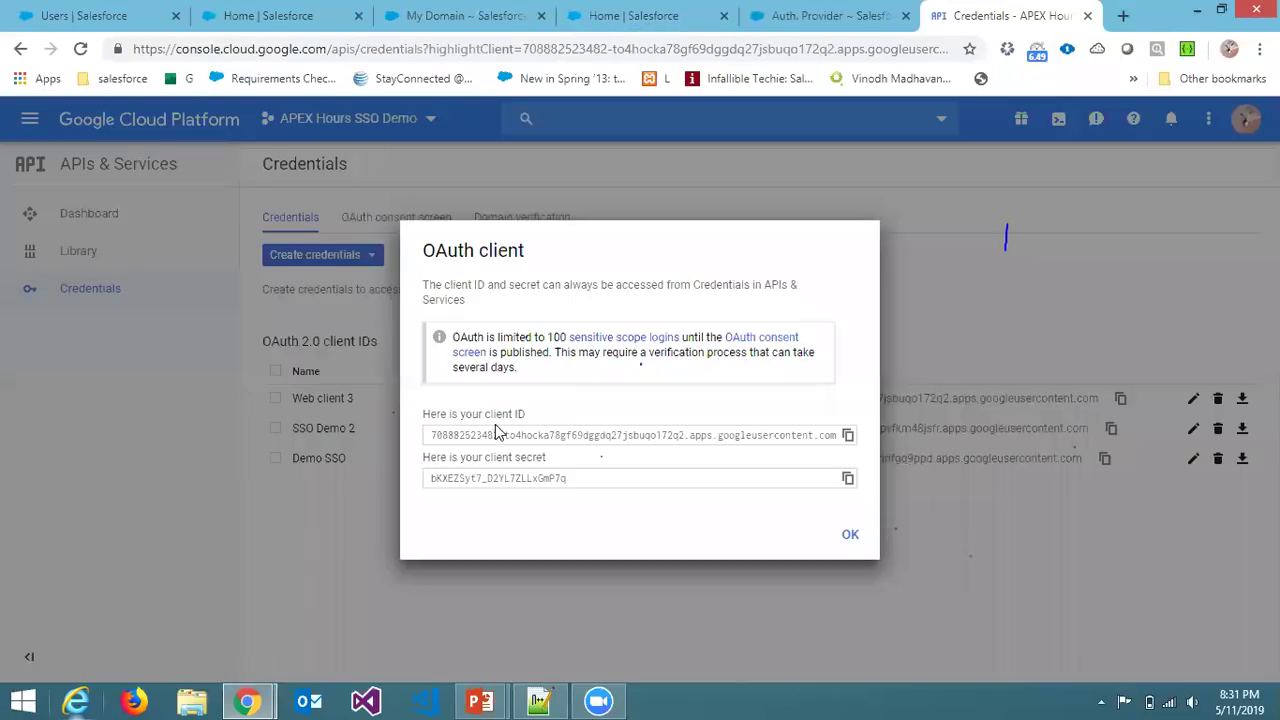
pyautogui.click(832, 17)
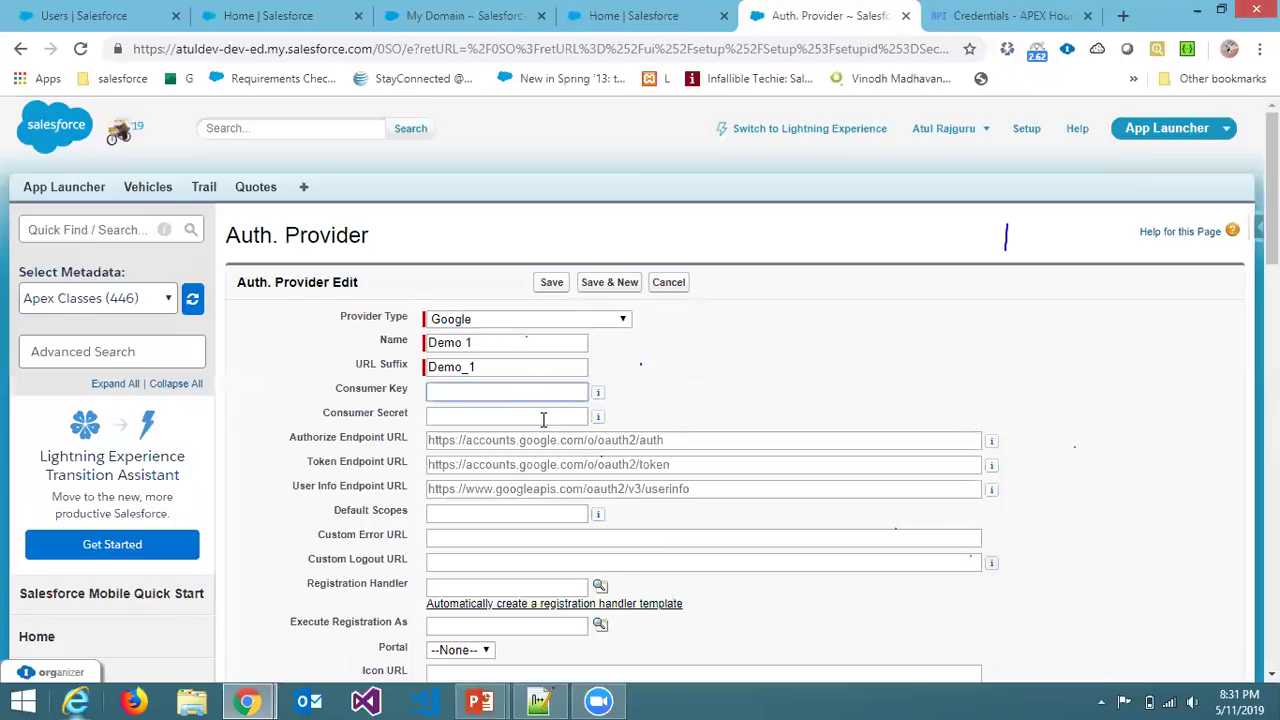
pyautogui.click(966, 14)
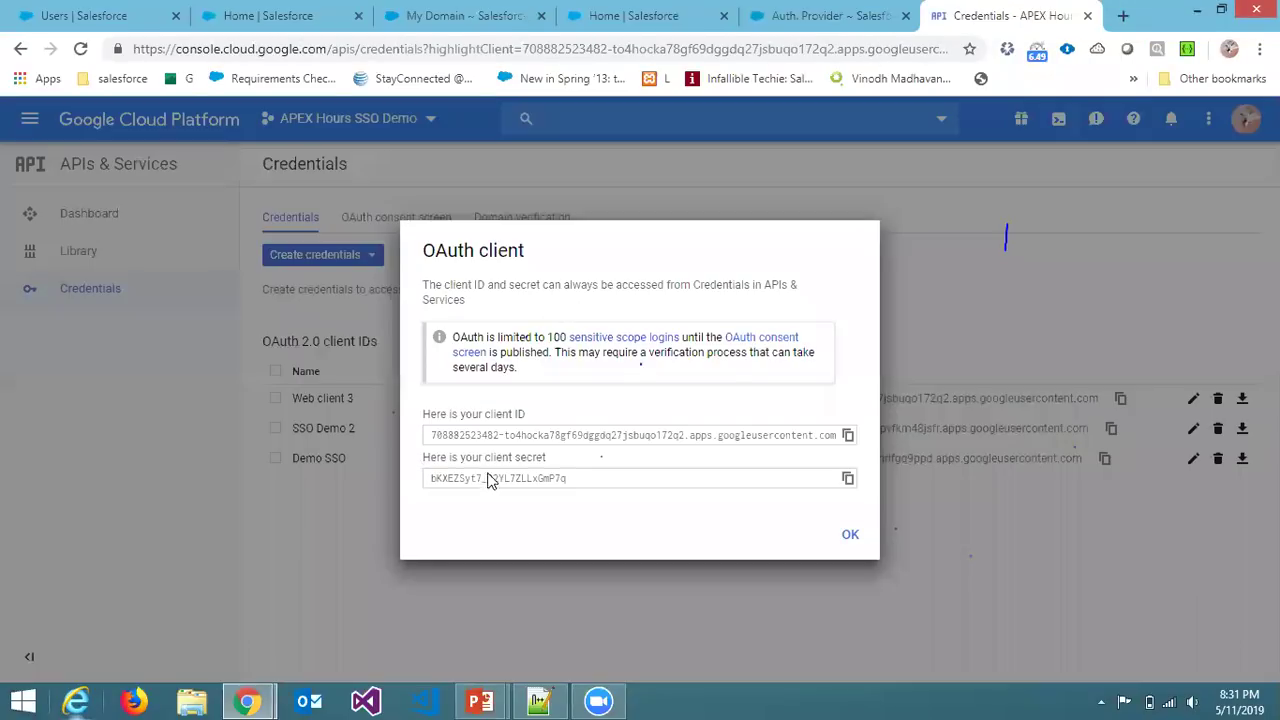
pyautogui.click(548, 437)
pyautogui.hotkey('ctrl', 'c')
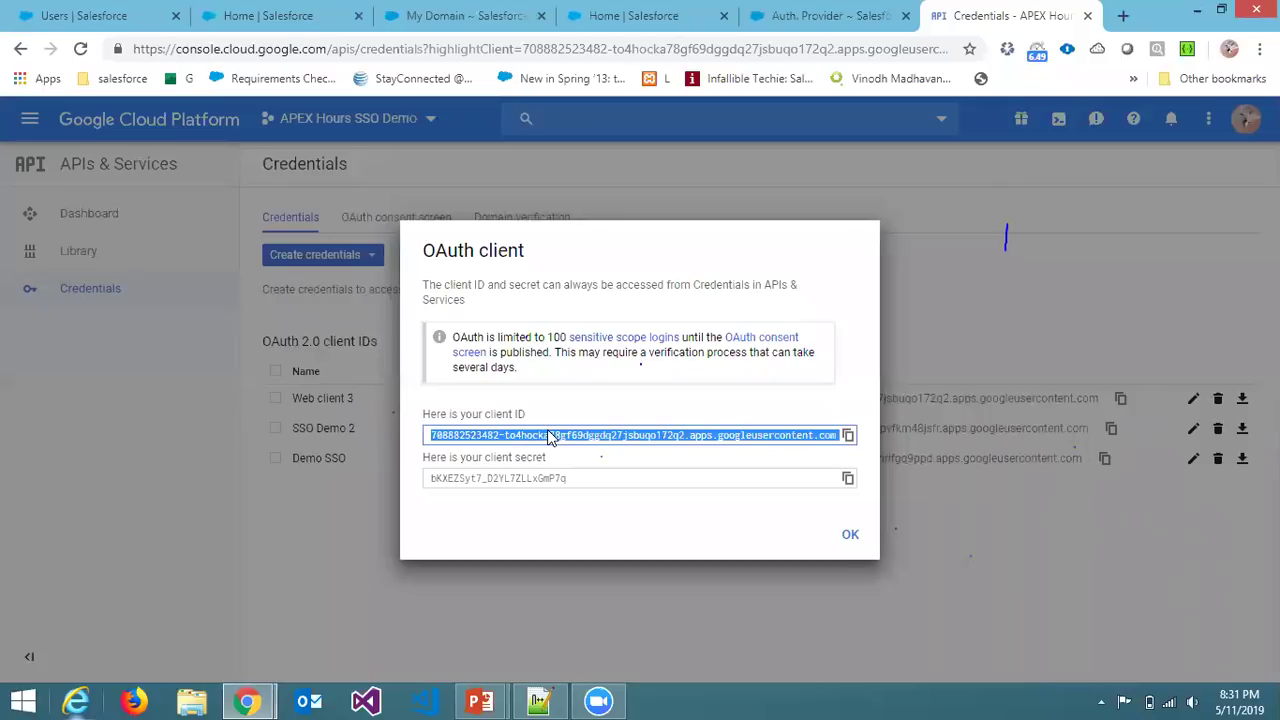
pyautogui.click(785, 30)
pyautogui.hotkey('ctrl', 'v')
# Step: Copy the Google client secret into the Consumer Secret field
pyautogui.click(502, 414)
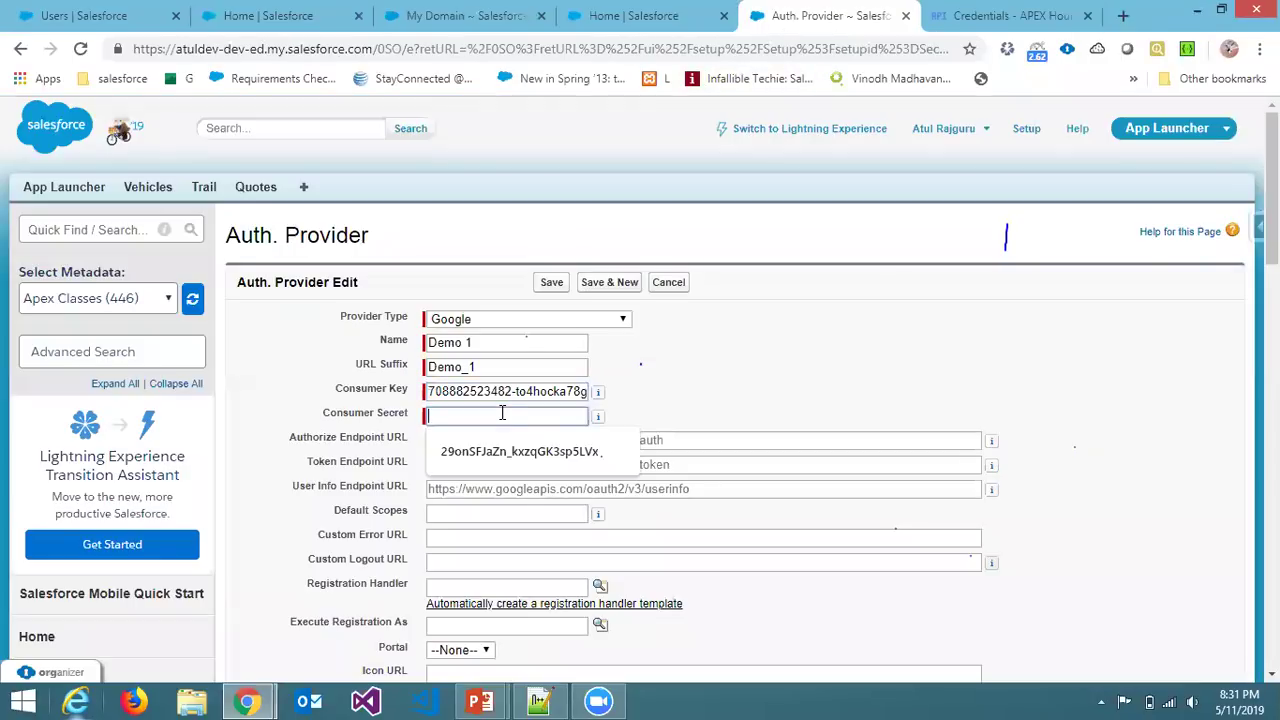
pyautogui.click(1010, 15)
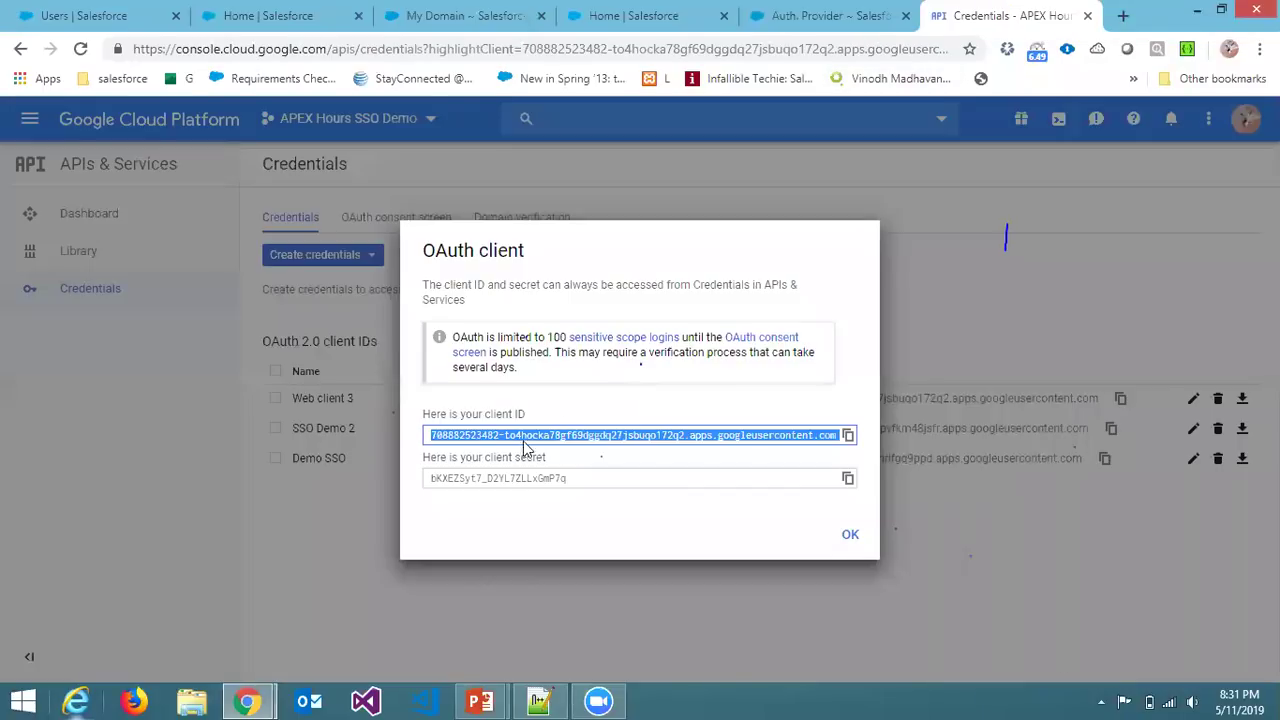
pyautogui.click(495, 480)
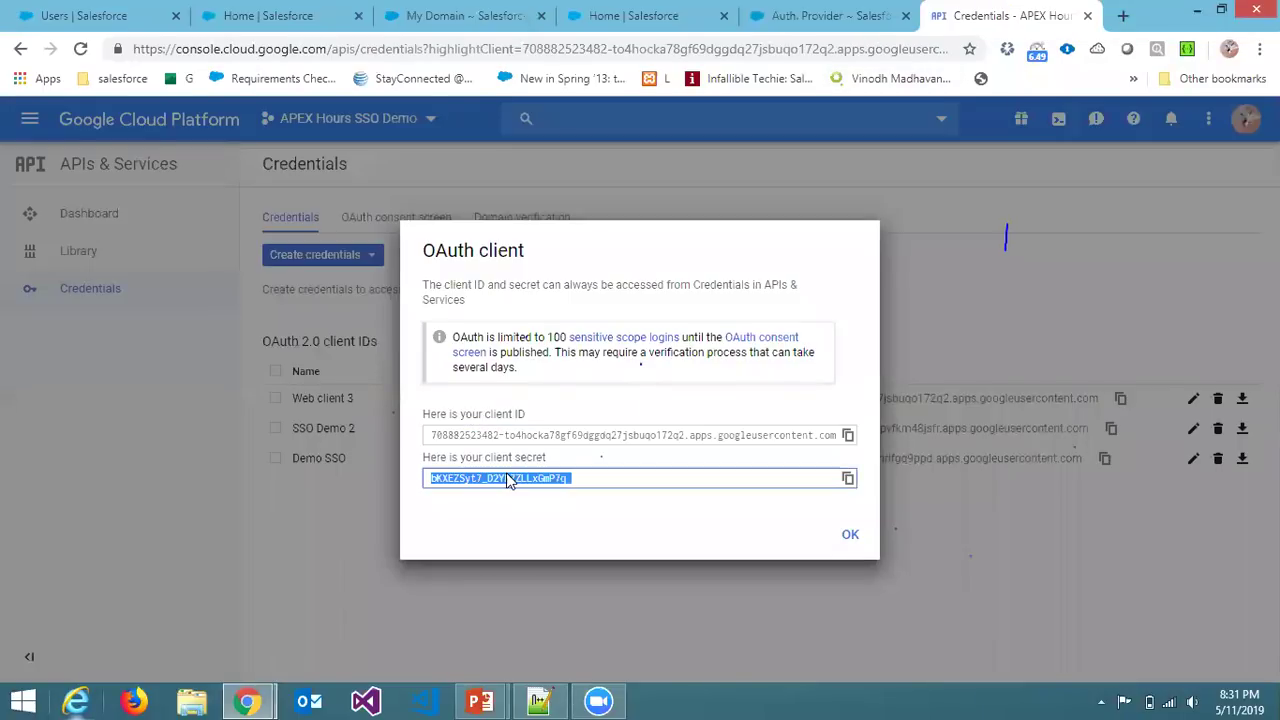
pyautogui.hotkey('ctrl', 'c')
pyautogui.click(800, 15)
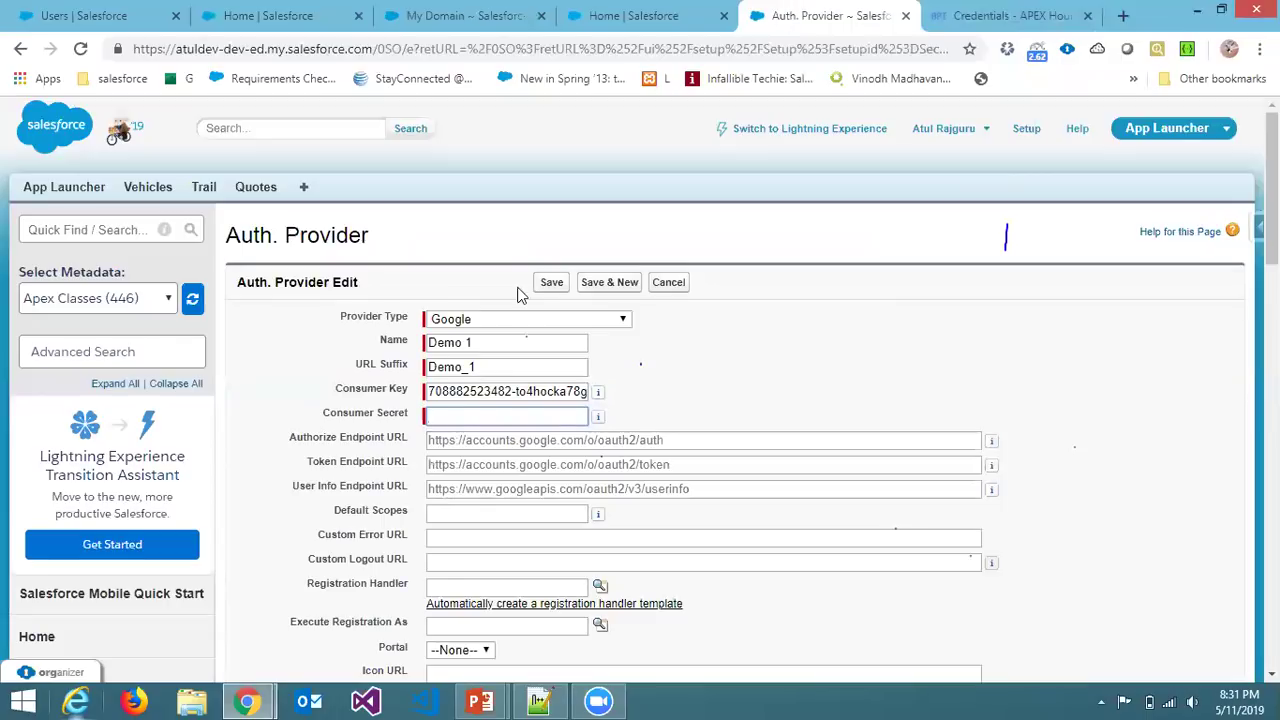
pyautogui.hotkey('ctrl', 'v')
# Step: Auto-create a registration handler, set the admin user for Execute Registration As, and save Demo 1
pyautogui.scroll(-3, 766, 331)
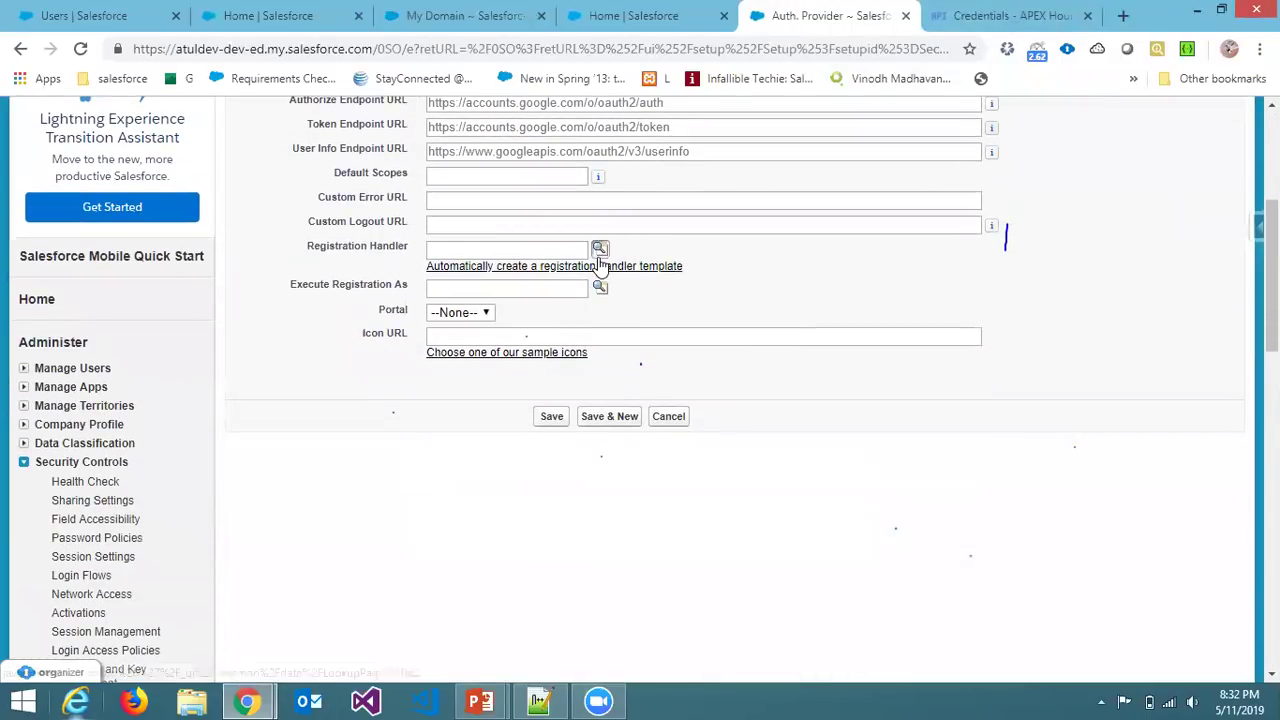
pyautogui.click(599, 263)
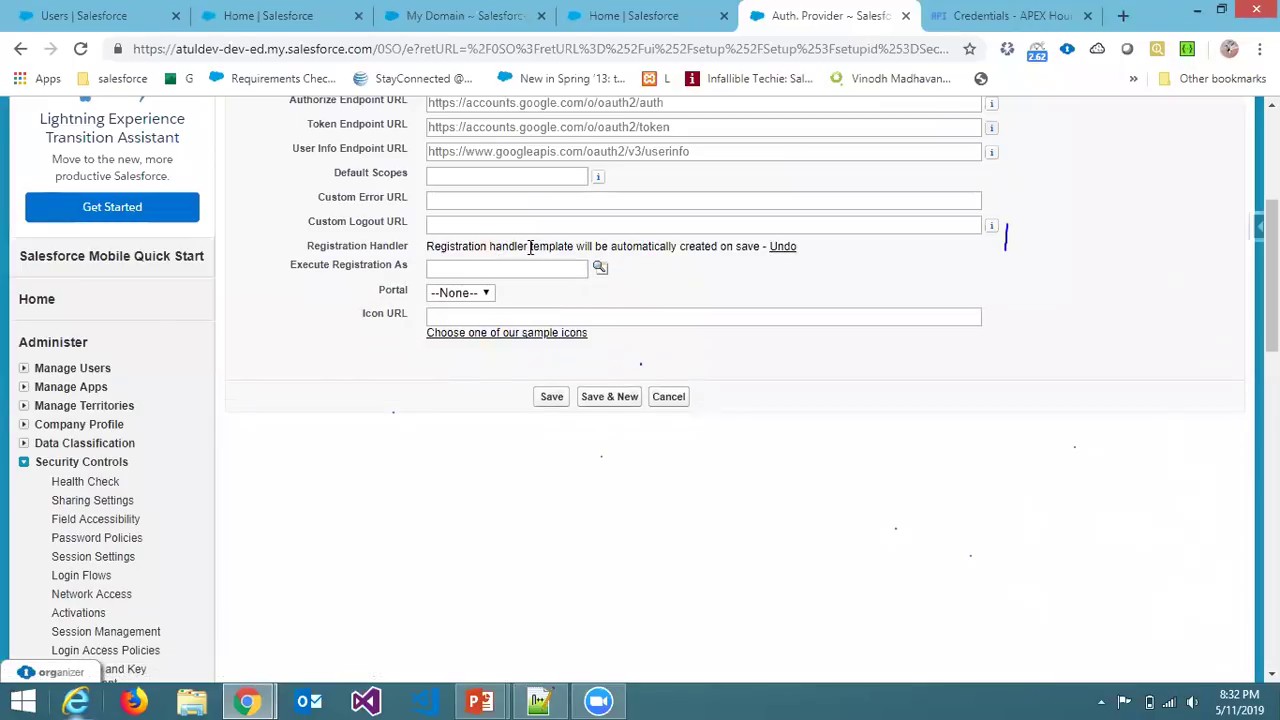
pyautogui.click(600, 268)
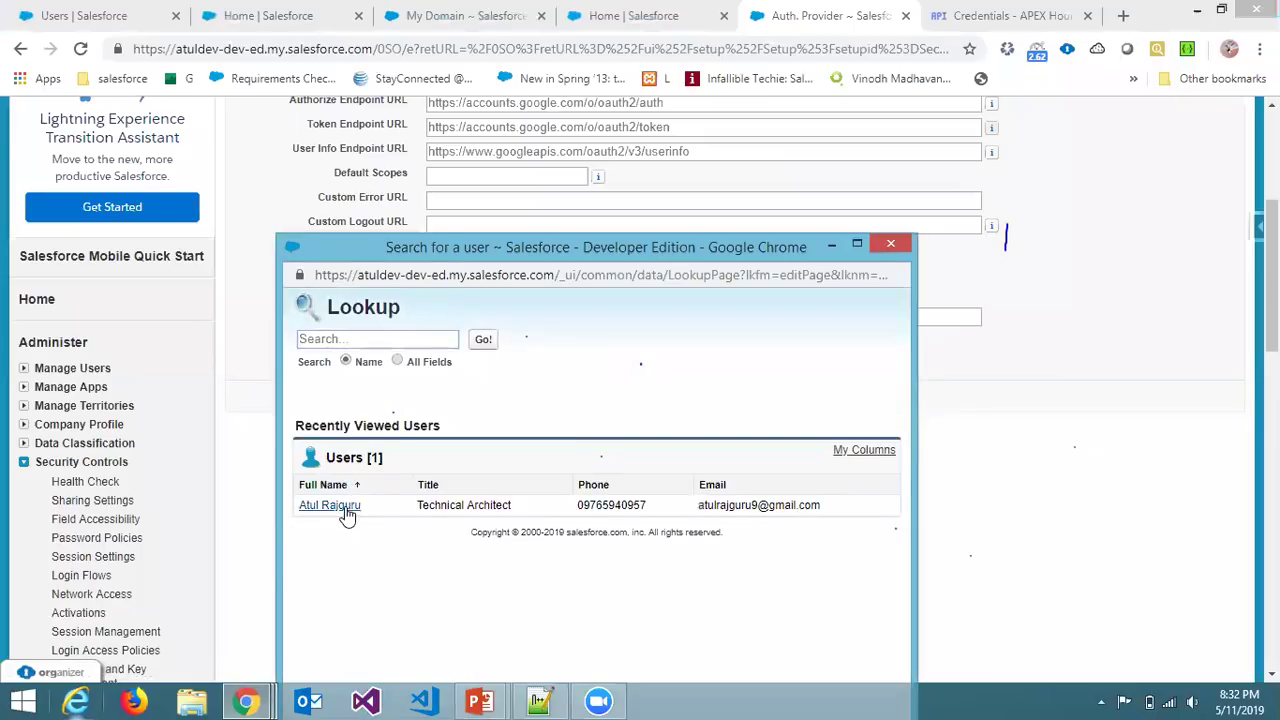
pyautogui.click(345, 508)
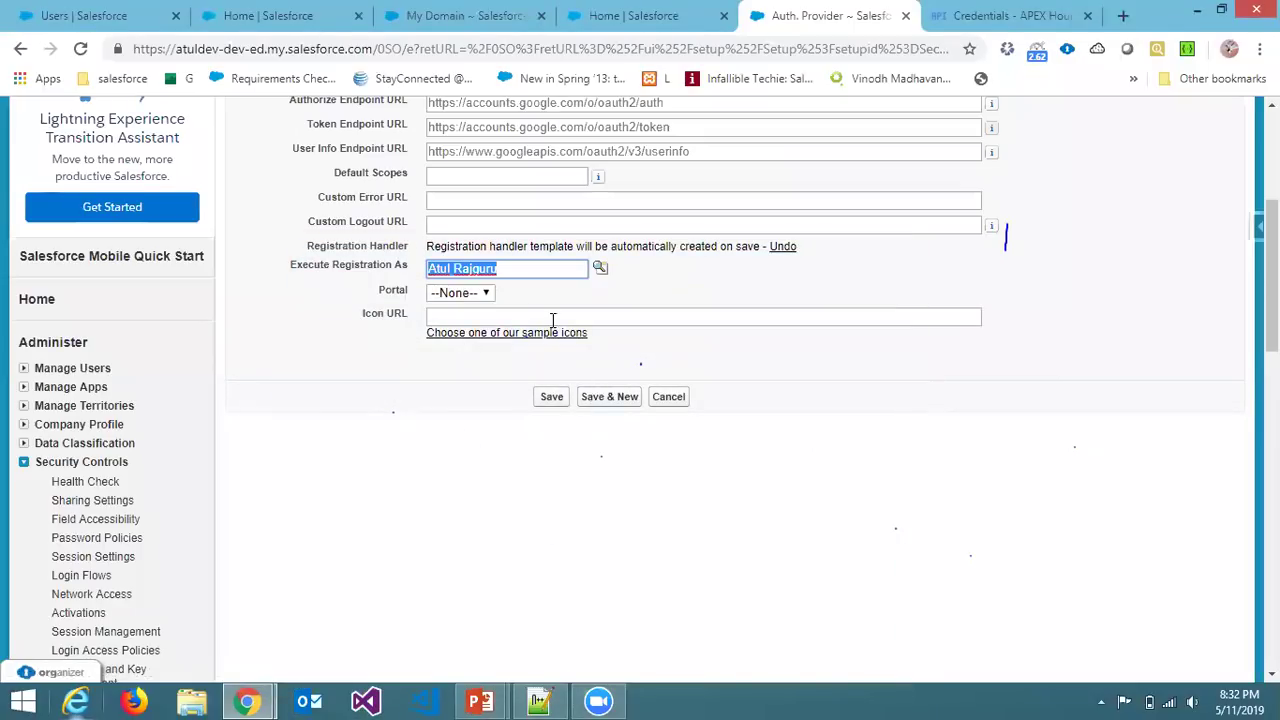
pyautogui.click(557, 401)
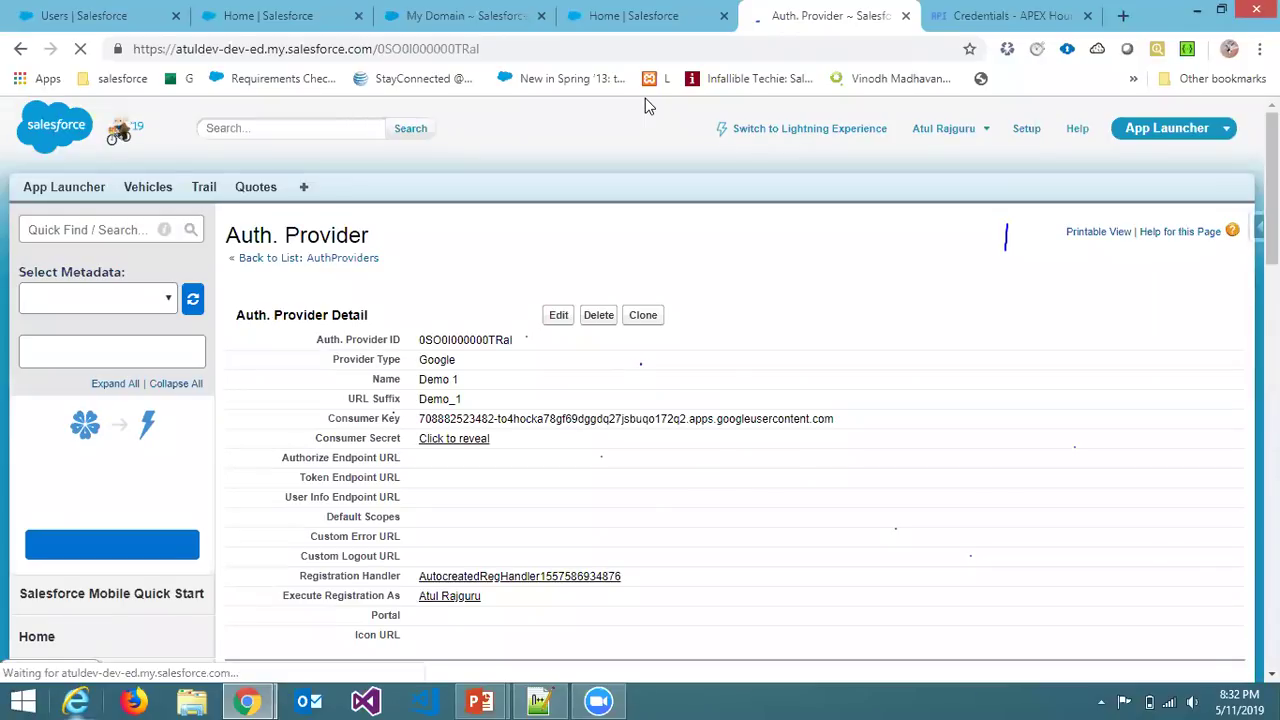
# Step: Tick Demo 1 as an Authentication Service in My Domain's Authentication Configuration
pyautogui.click(108, 232)
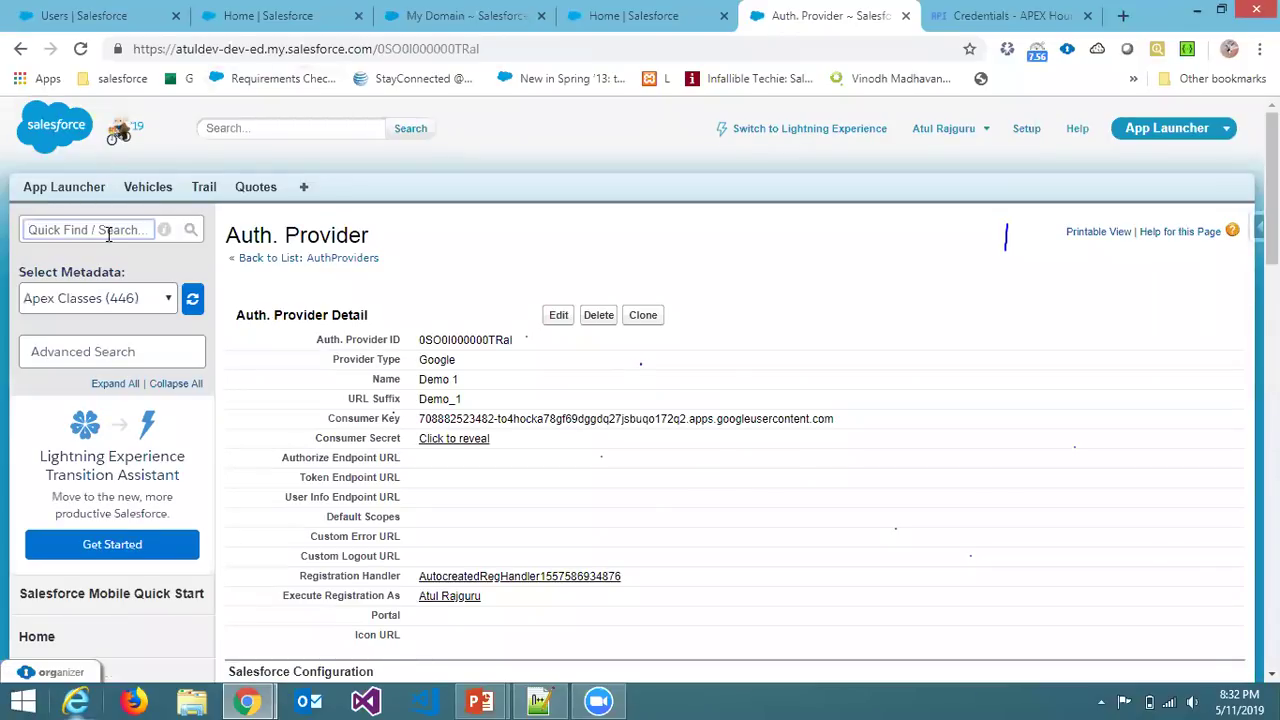
pyautogui.write('mt')
pyautogui.write('y dom')
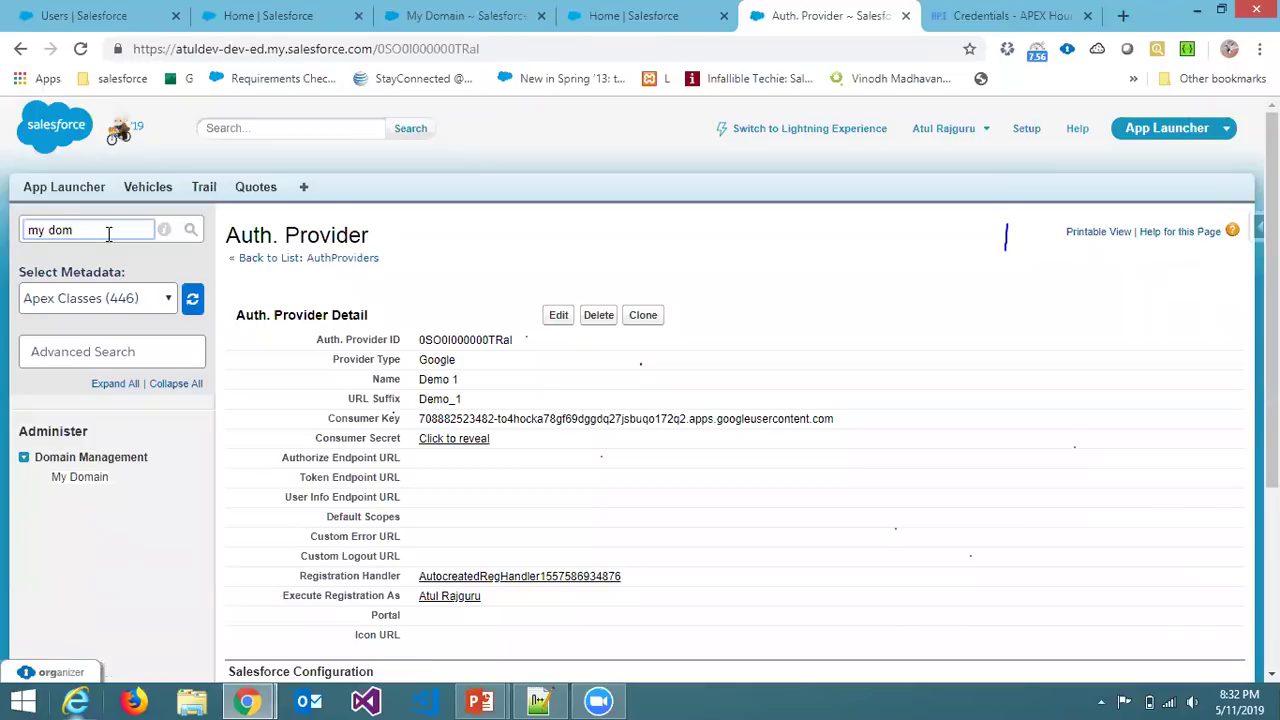
pyautogui.click(94, 479)
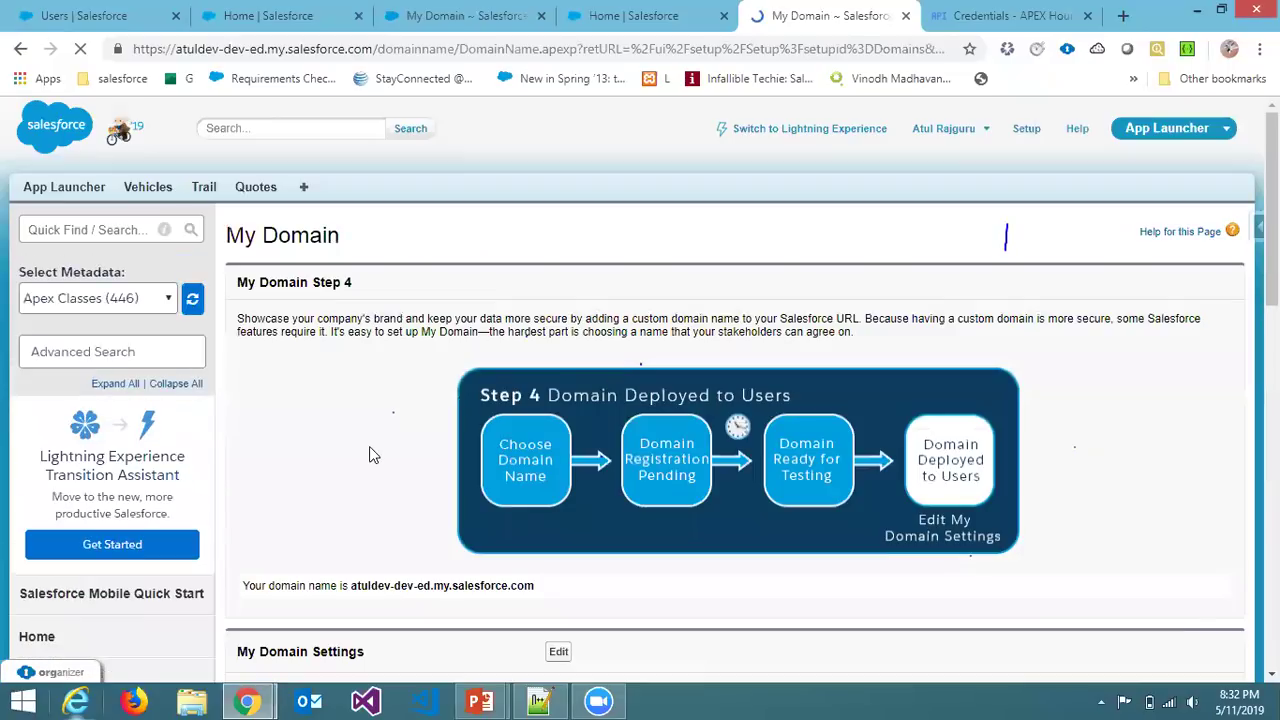
pyautogui.scroll(-5, 369, 446)
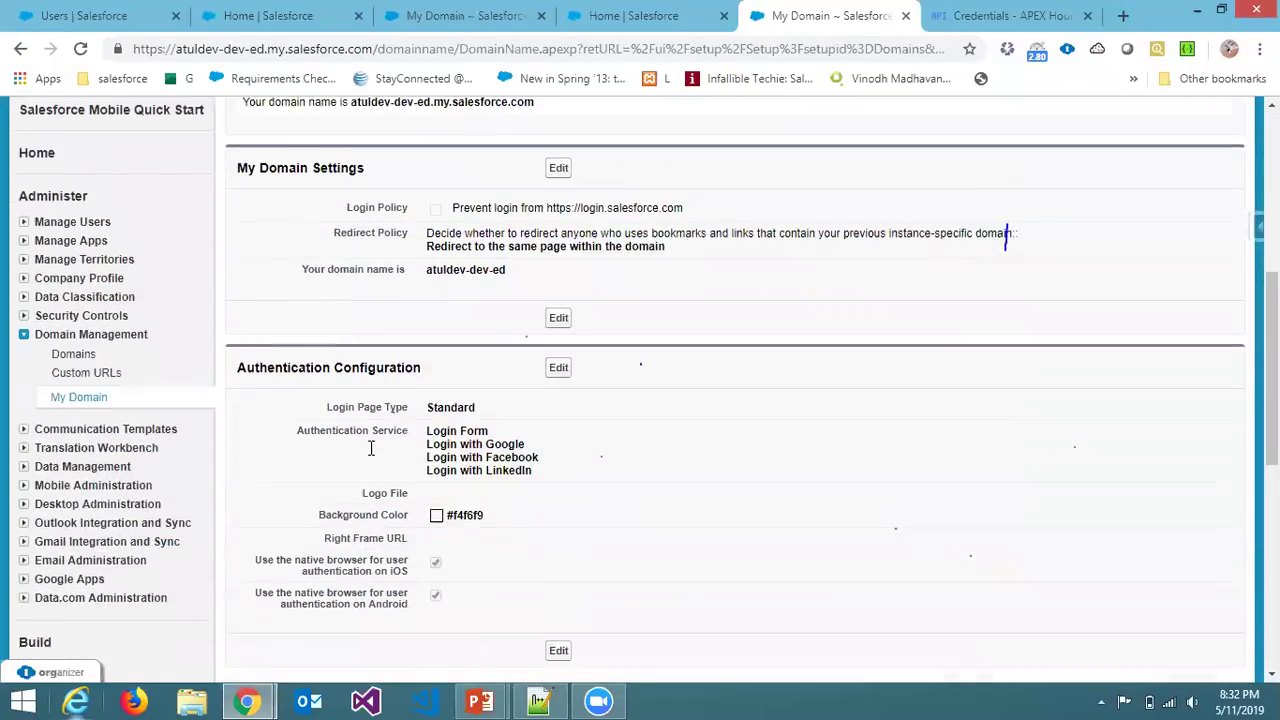
pyautogui.click(556, 330)
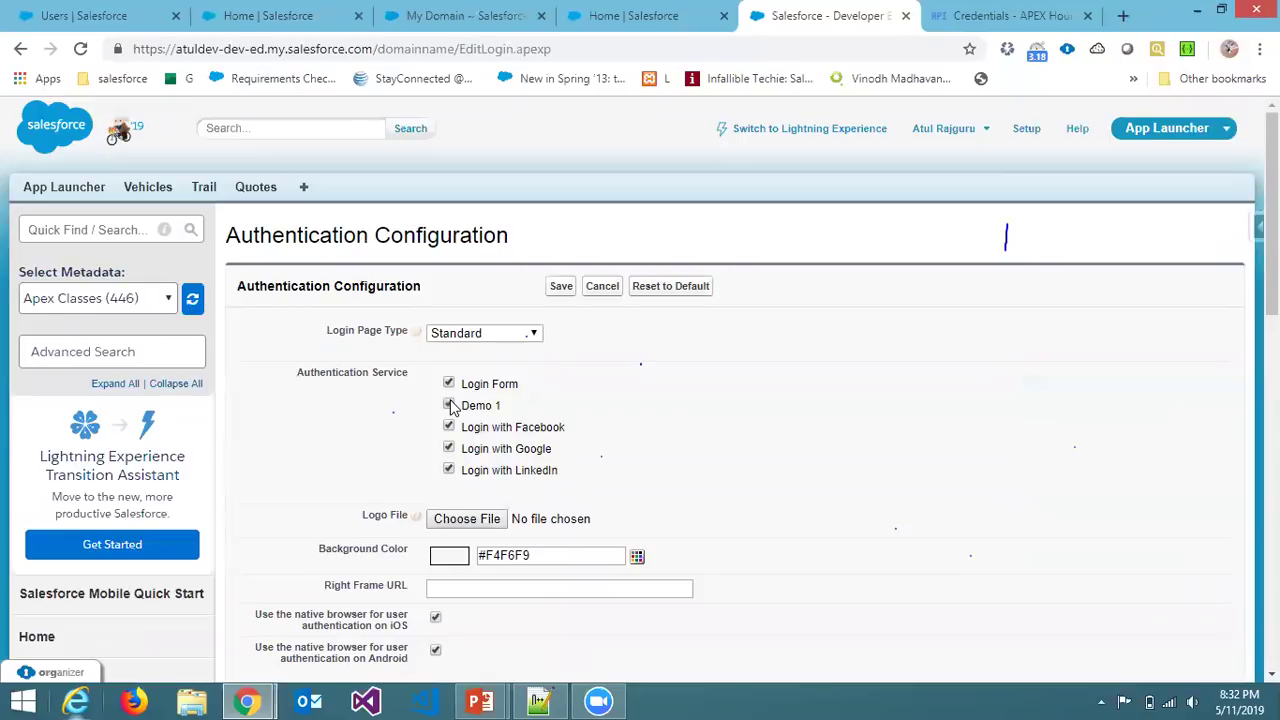
pyautogui.click(449, 405)
# Step: Trim the browser address to the Salesforce domain and load its home page
pyautogui.click(983, 131)
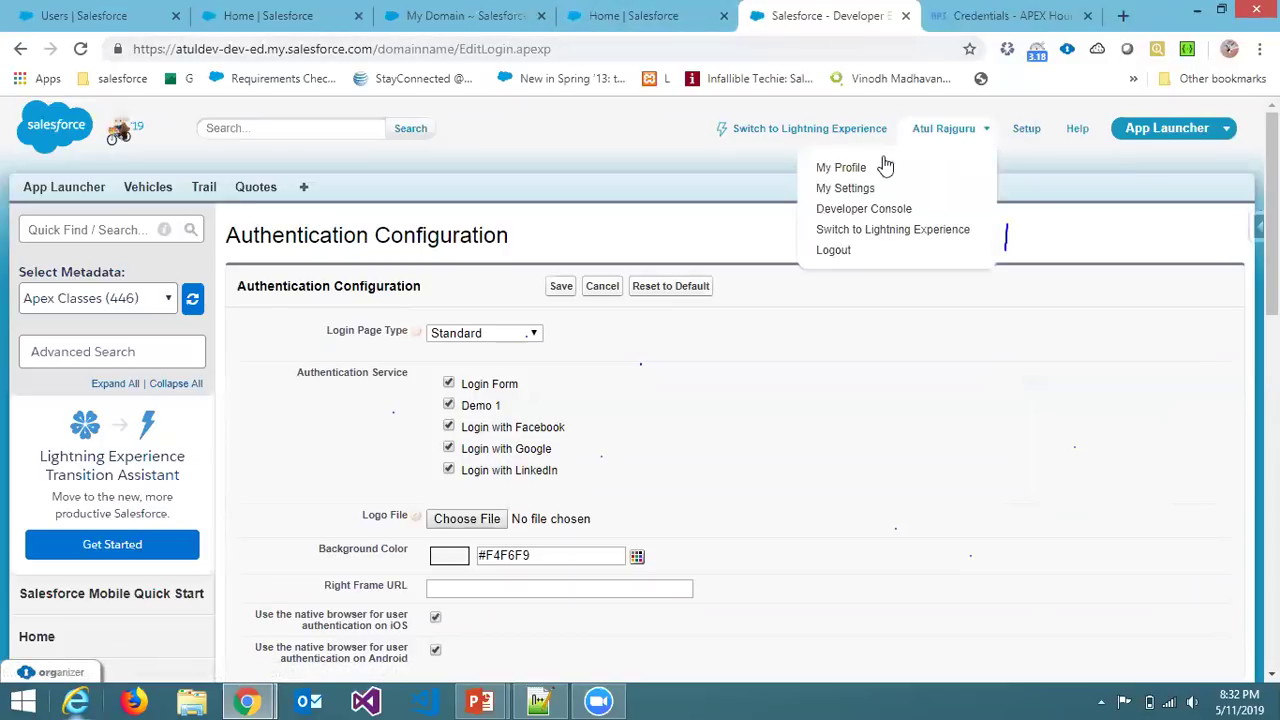
pyautogui.click(573, 50)
pyautogui.click(573, 50)
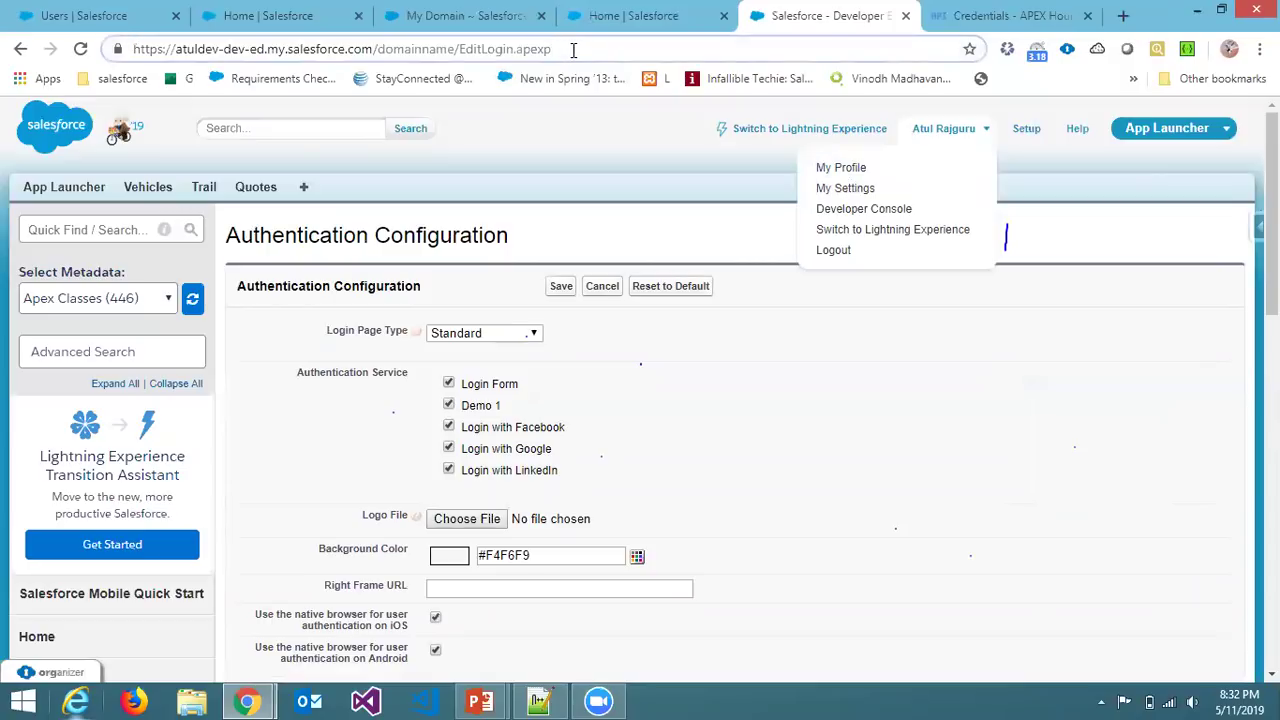
pyautogui.hotkey('ctrl', 'shift', 'Left')
pyautogui.hotkey('ctrl', 'shift', 'Left')
pyautogui.hotkey('ctrl', 'shift', 'Left')
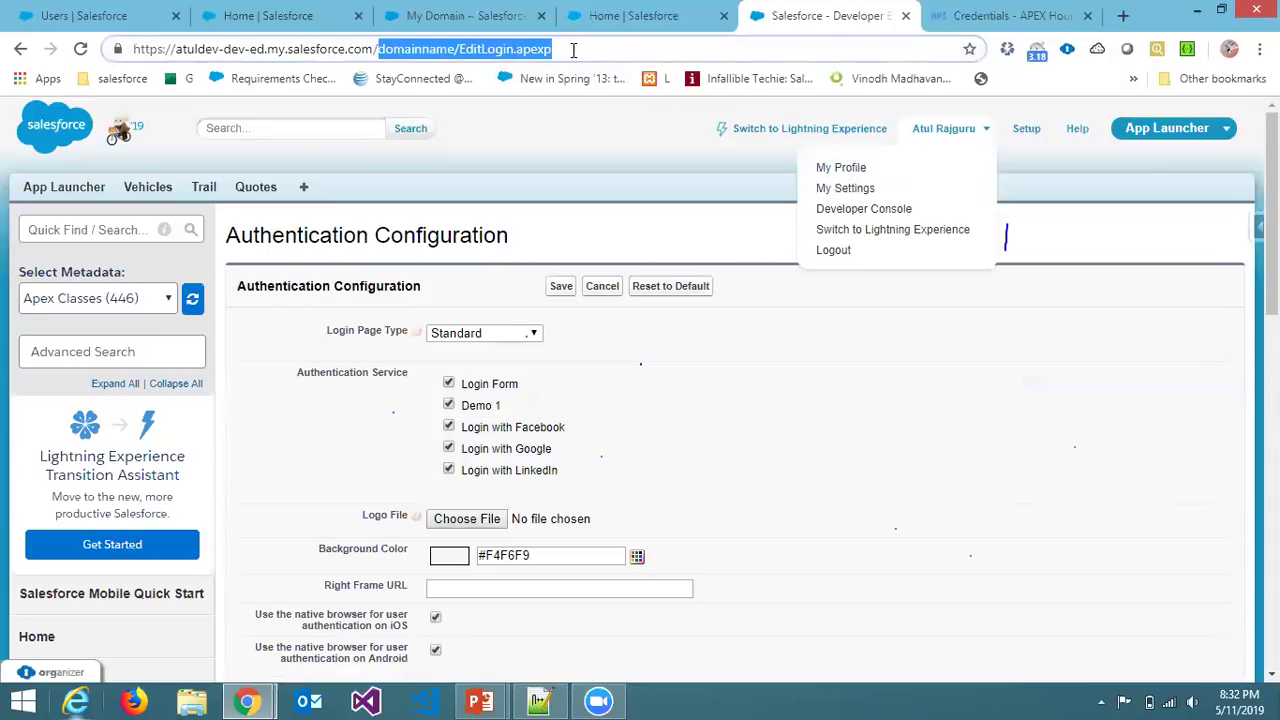
pyautogui.press('BackSpace')
pyautogui.press('Return')
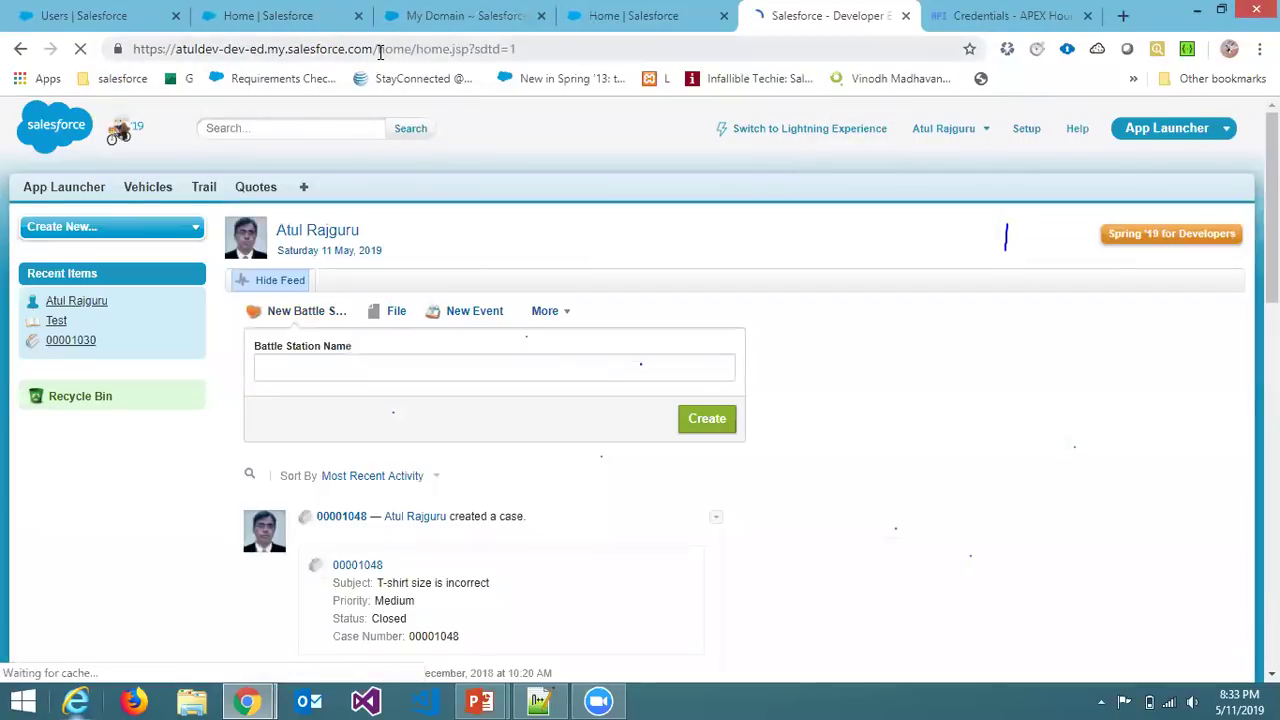
# Step: Return to the PowerPoint slide show and settle on the closing Questions ?... slide
pyautogui.click(380, 52)
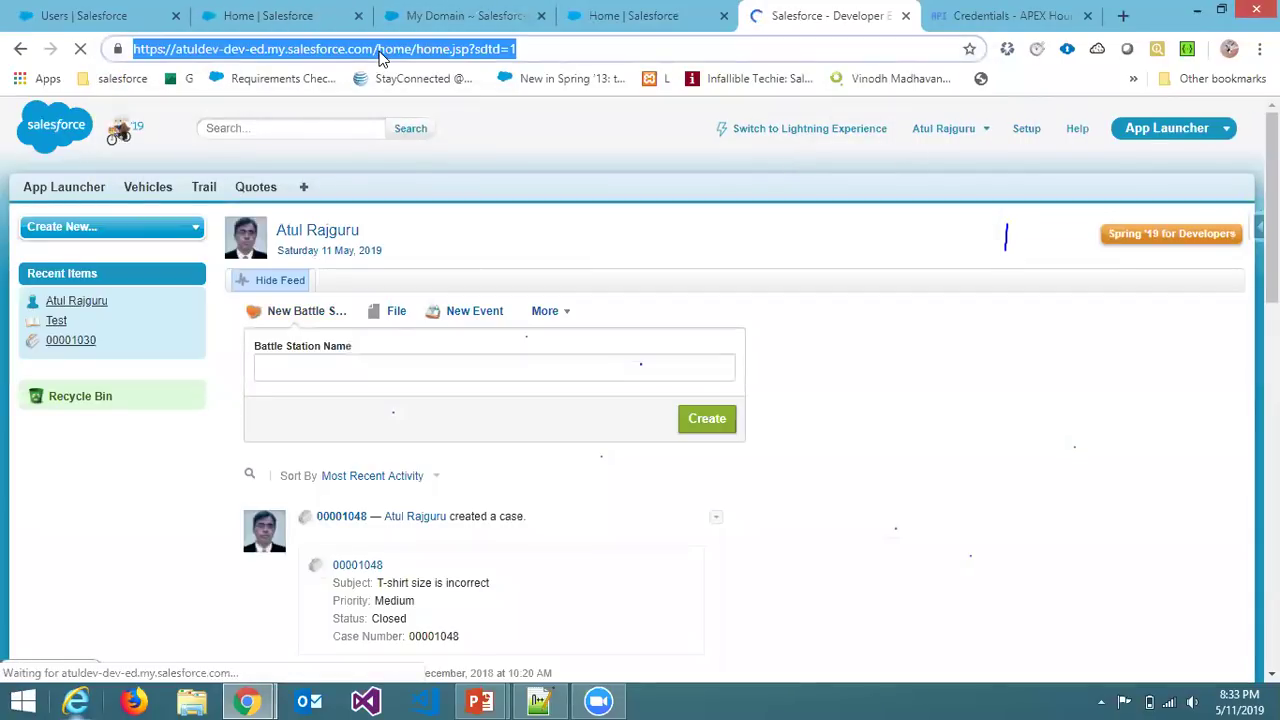
pyautogui.moveTo(483, 700)
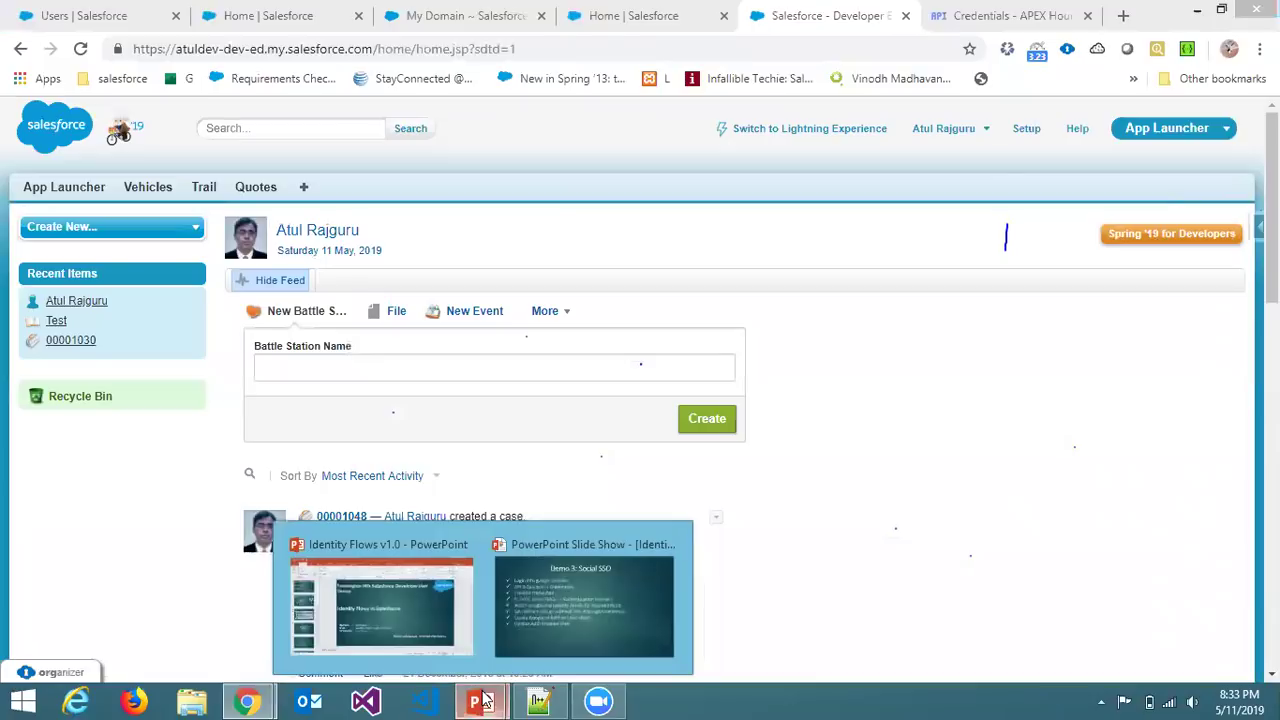
pyautogui.moveTo(579, 576)
pyautogui.press('Right')
pyautogui.press('Right')
pyautogui.press('Left')
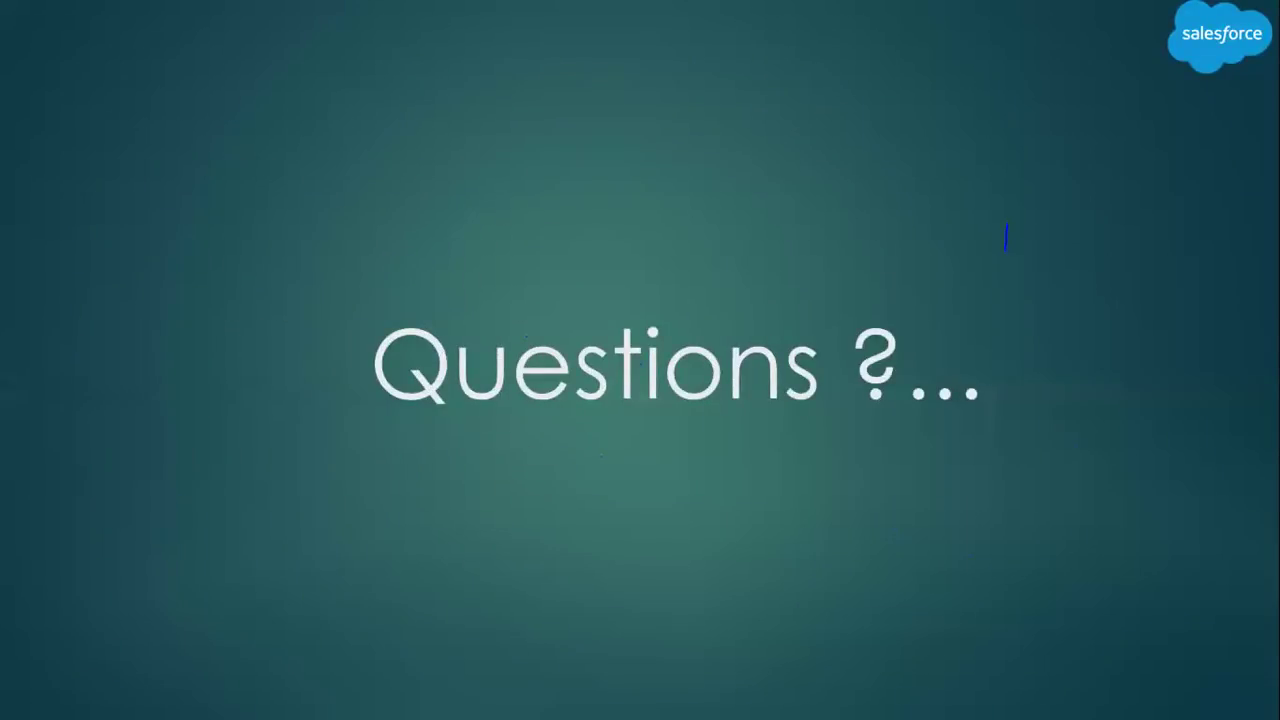